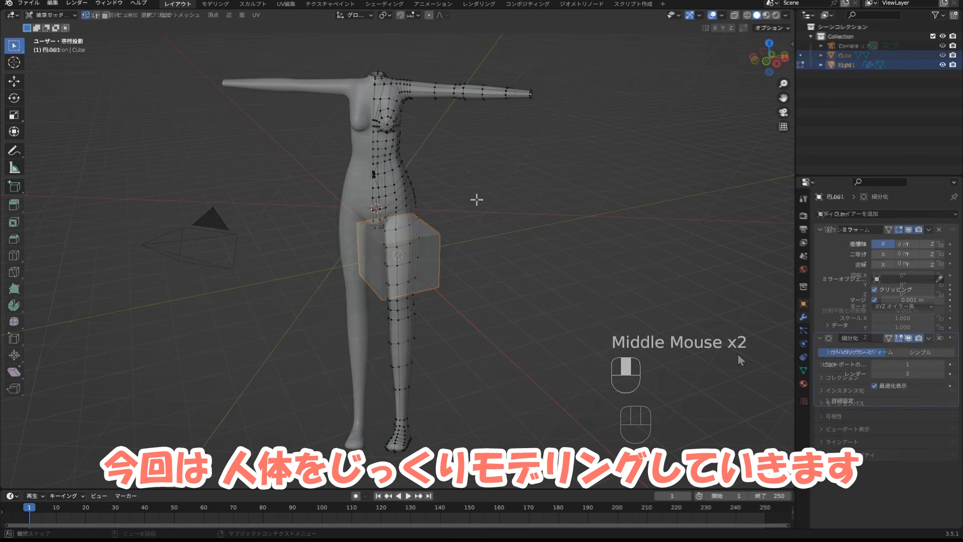
Examine the finished human body model and its half-mesh topology from several angles and distances.
middle_click(467, 268)
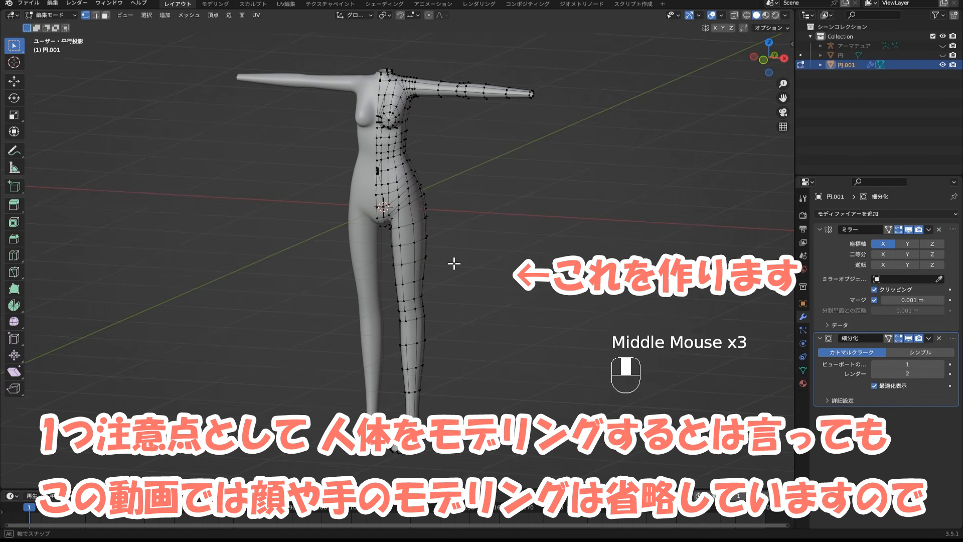
middle_click_drag(453, 263, 494, 315, "shift")
scroll(449, 269, "up", 2)
scroll(494, 315, "down", 1)
middle_click_drag(494, 315, 441, 280, "shift")
scroll(518, 303, "down", 2)
scroll(458, 268, "up", 2)
scroll(466, 271, "down", 1)
scroll(441, 281, "down", 1)
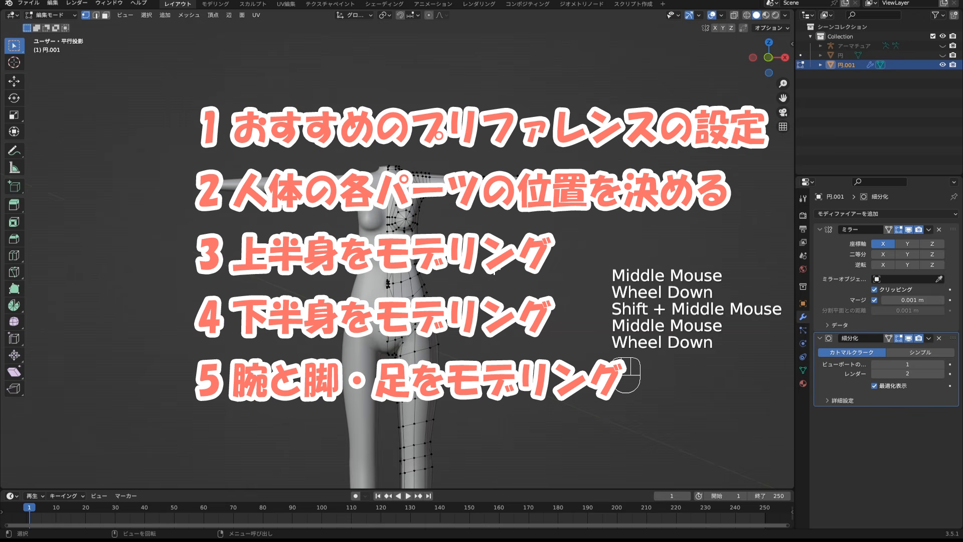
key("KP_1")
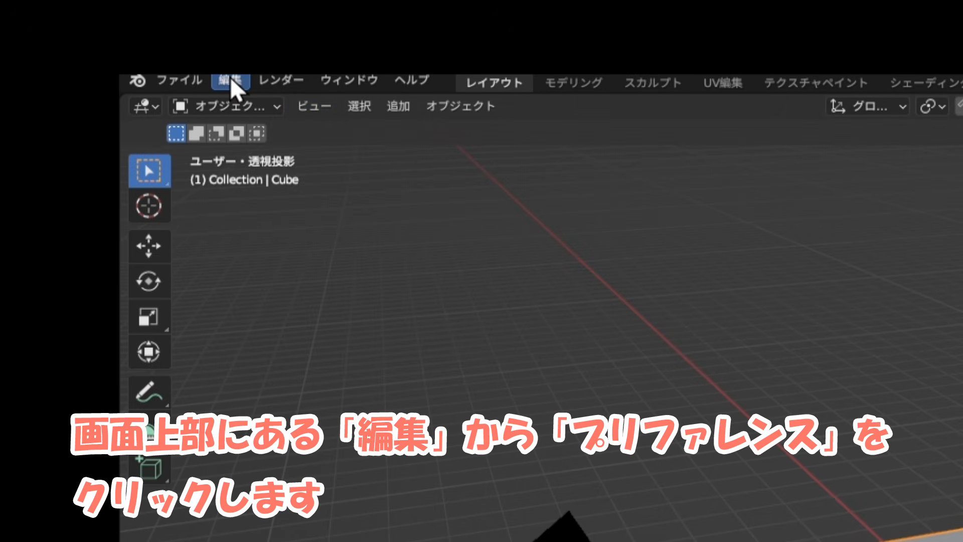
Set the number of undo steps to 100 in the system preferences.
left_click(230, 79)
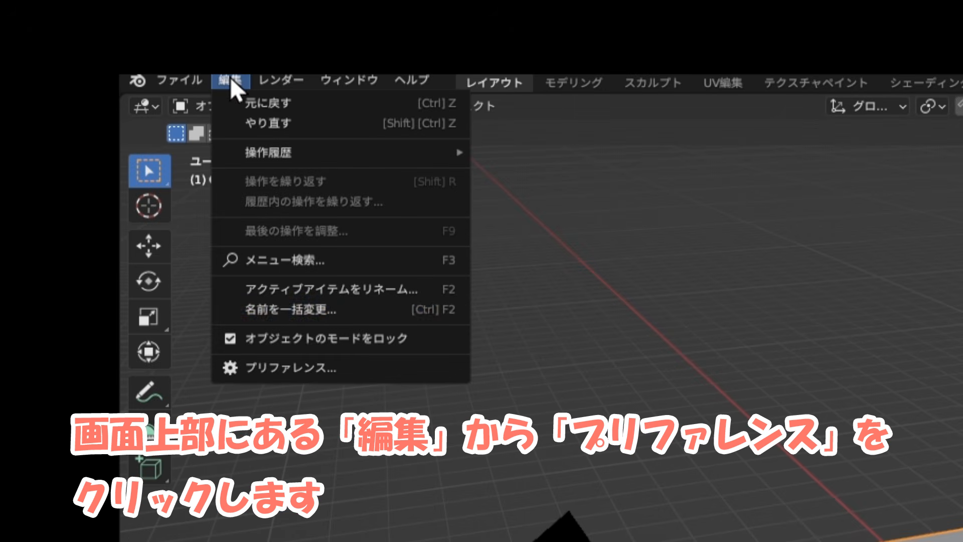
left_click(287, 369)
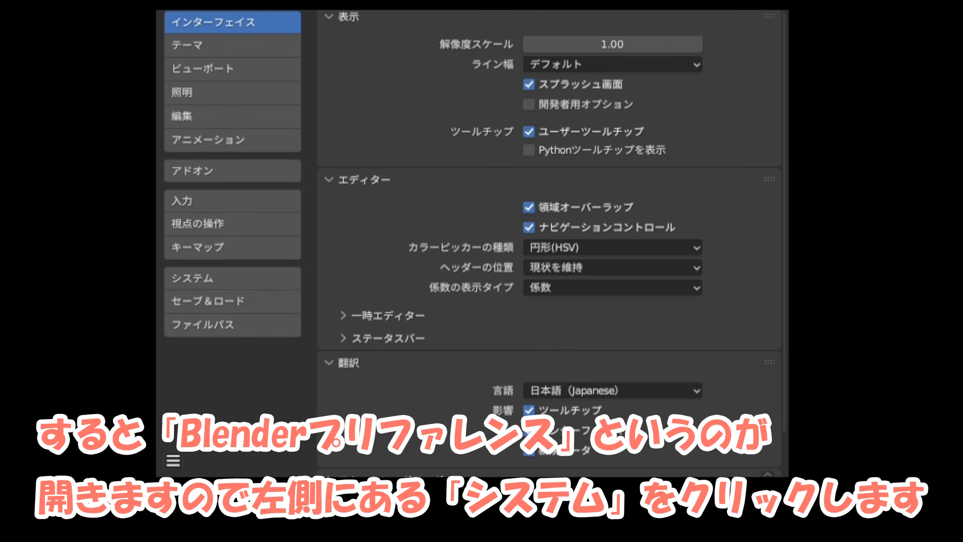
left_click(281, 280)
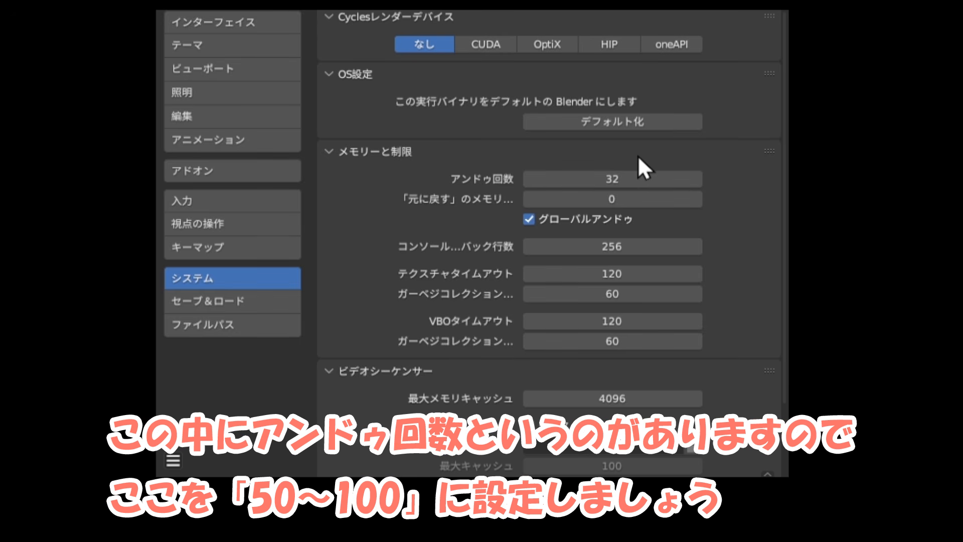
left_click(617, 176)
type("100")
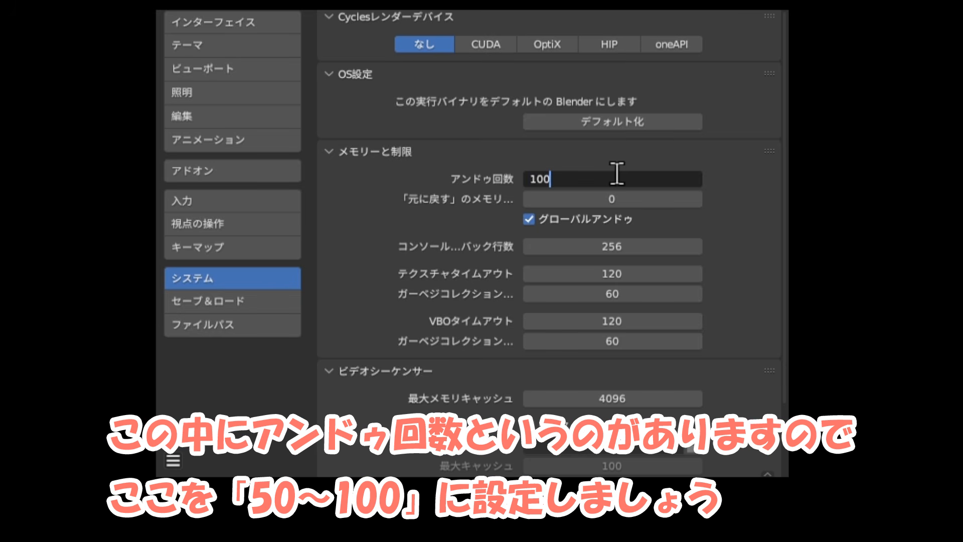
key("Return")
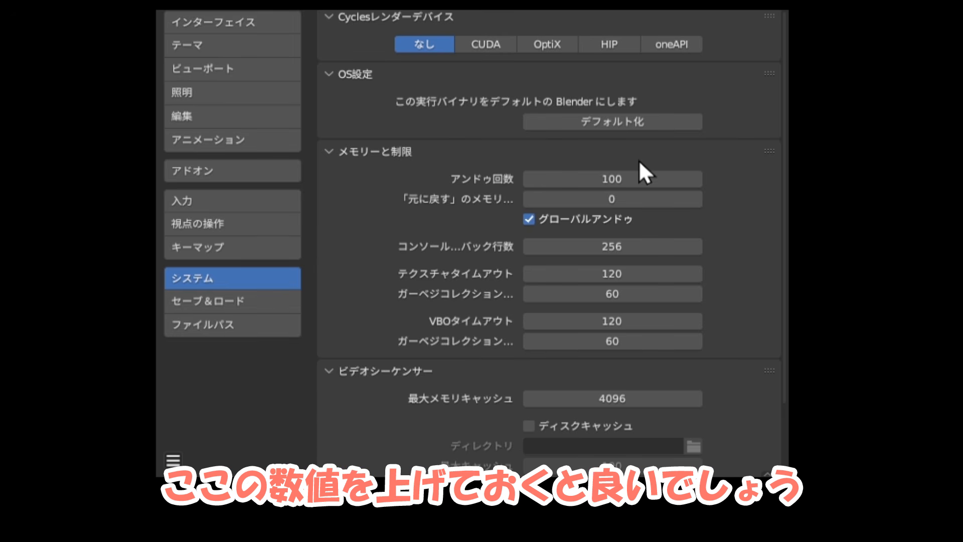
Enable orbiting around the selection in the navigation preferences and save the preferences.
left_click(243, 225)
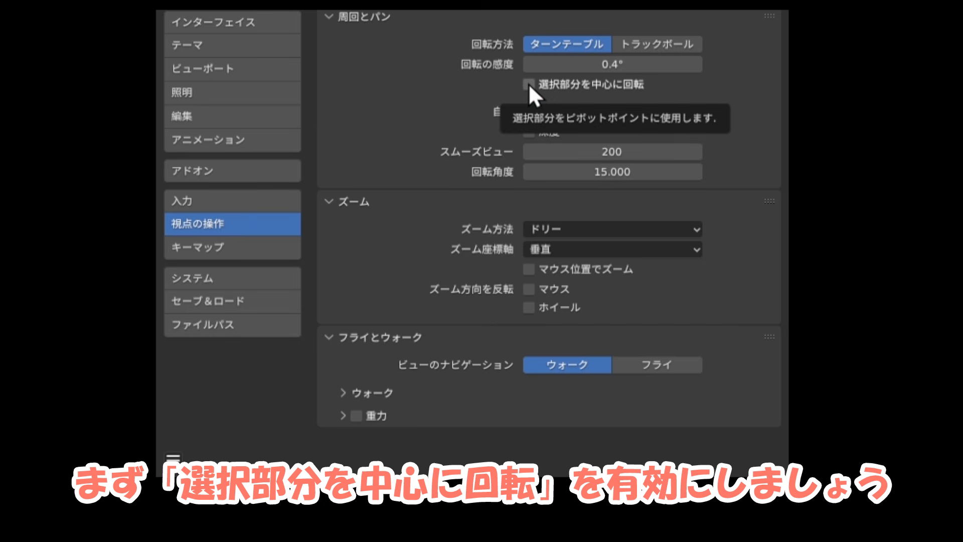
left_click(529, 85)
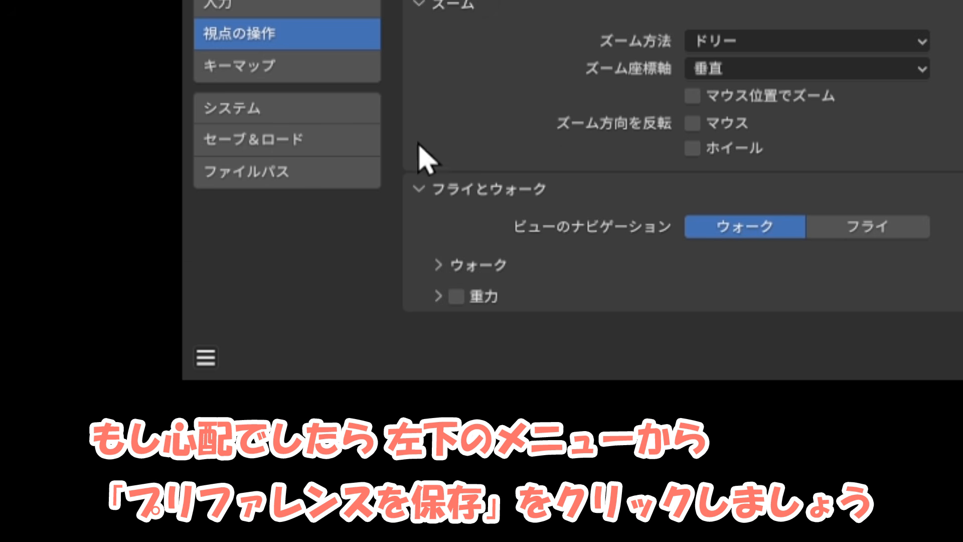
left_click(206, 358)
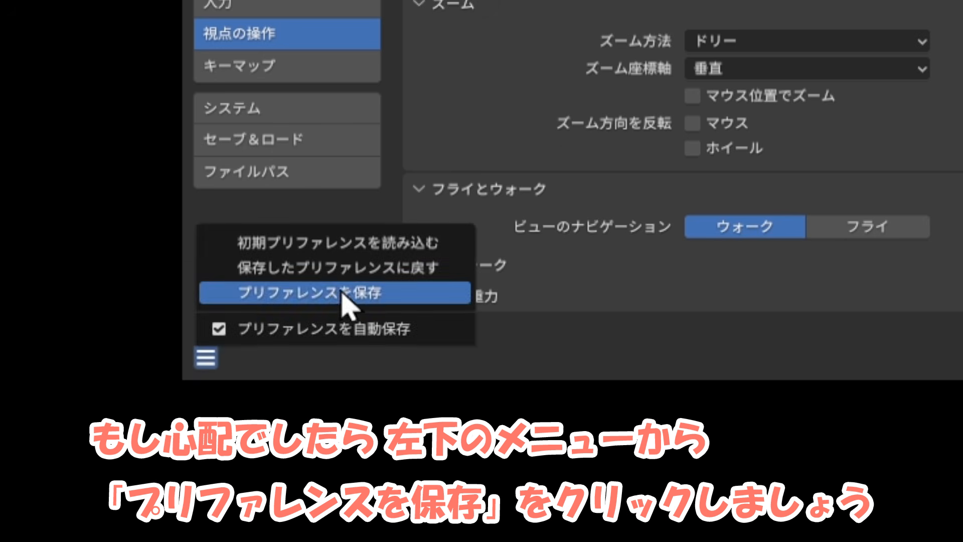
left_click(400, 294)
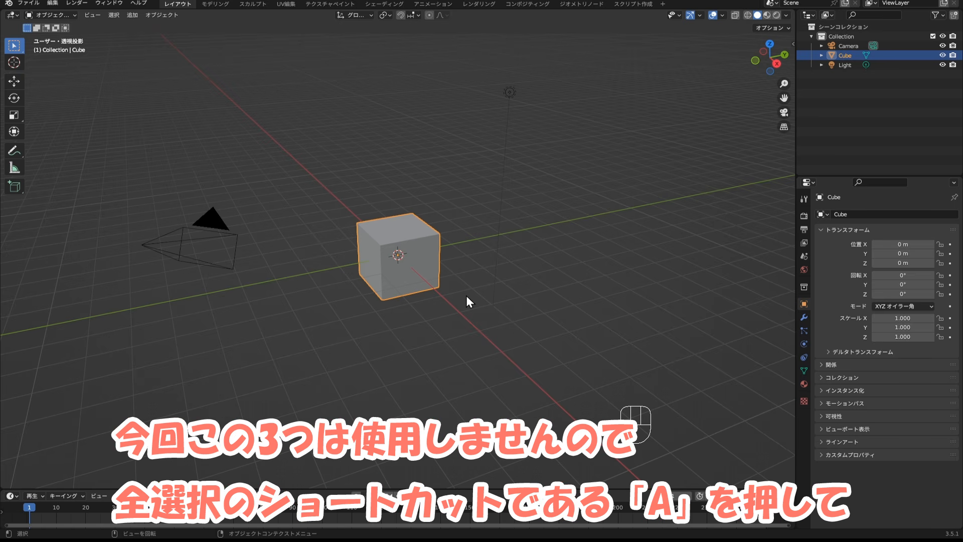
Delete the default camera, cube and light, and reset the 3D cursor to the world origin.
key("a")
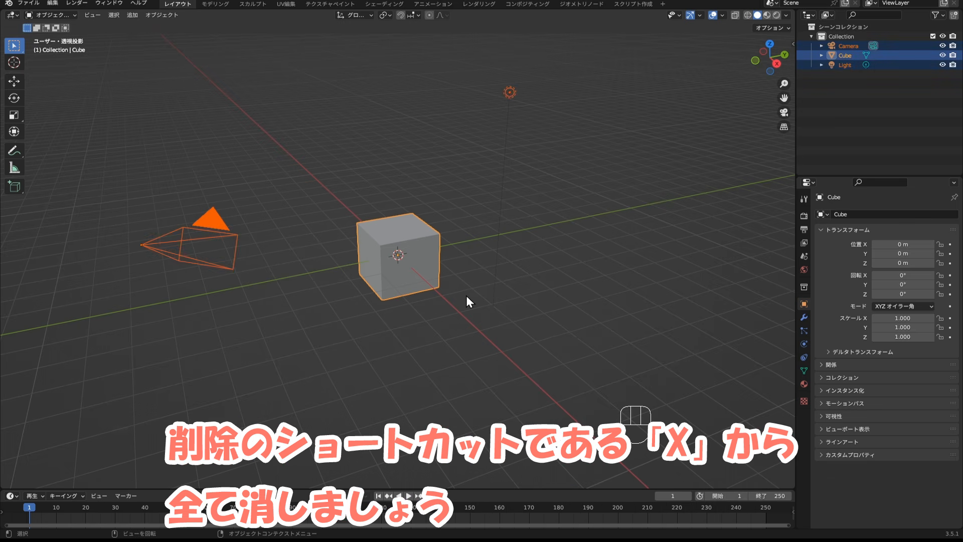
key("x")
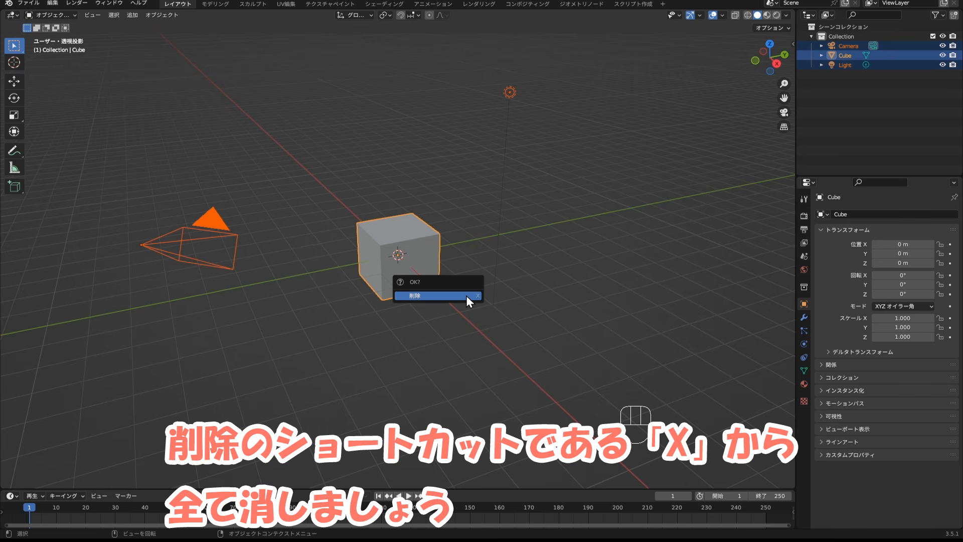
left_click(467, 297)
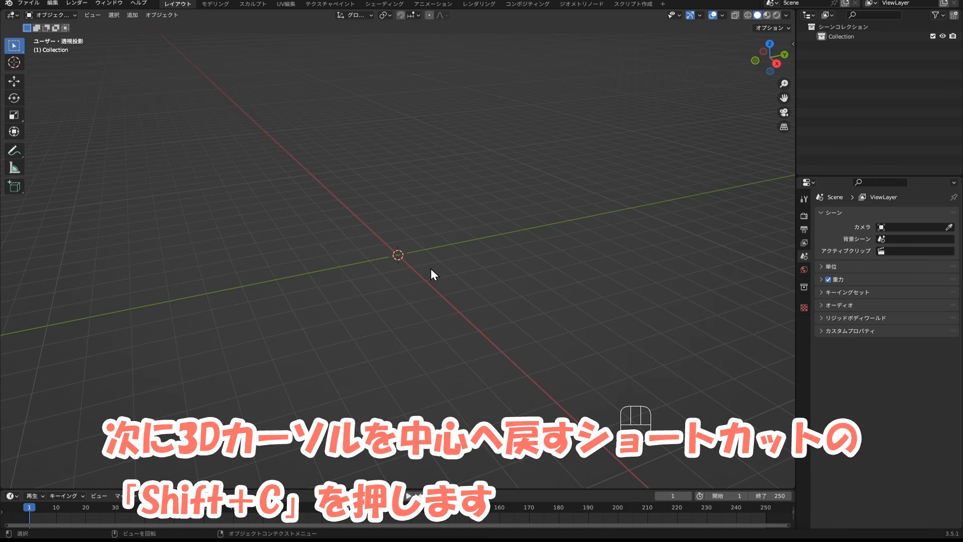
key("shift+c")
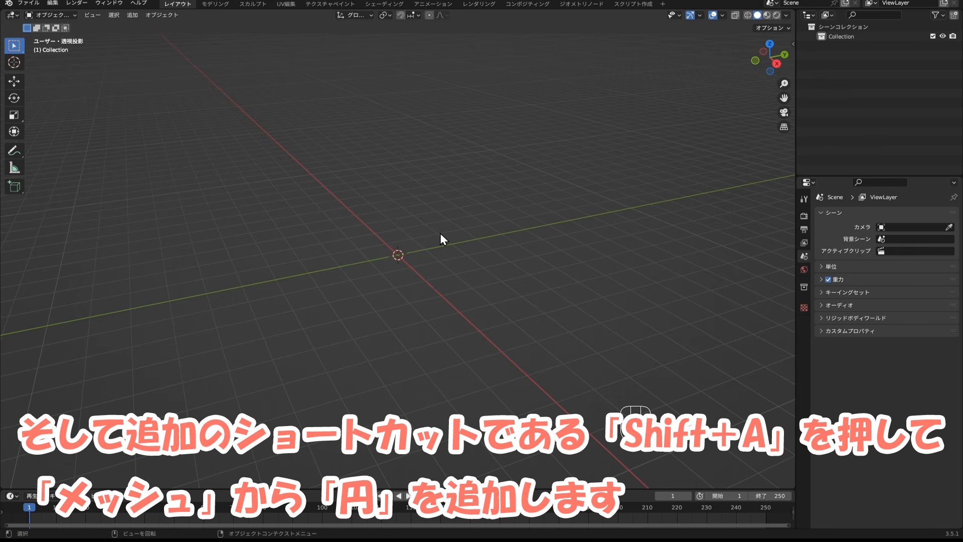
Add a mesh circle with 8 vertices at the world origin.
key("shift")
key("shift+a")
mouse_move(440, 233)
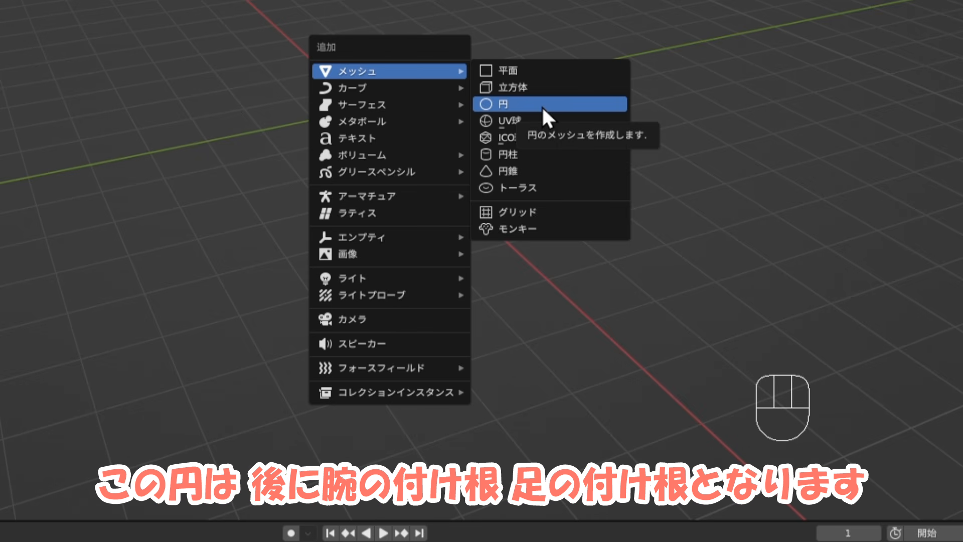
left_click(542, 108)
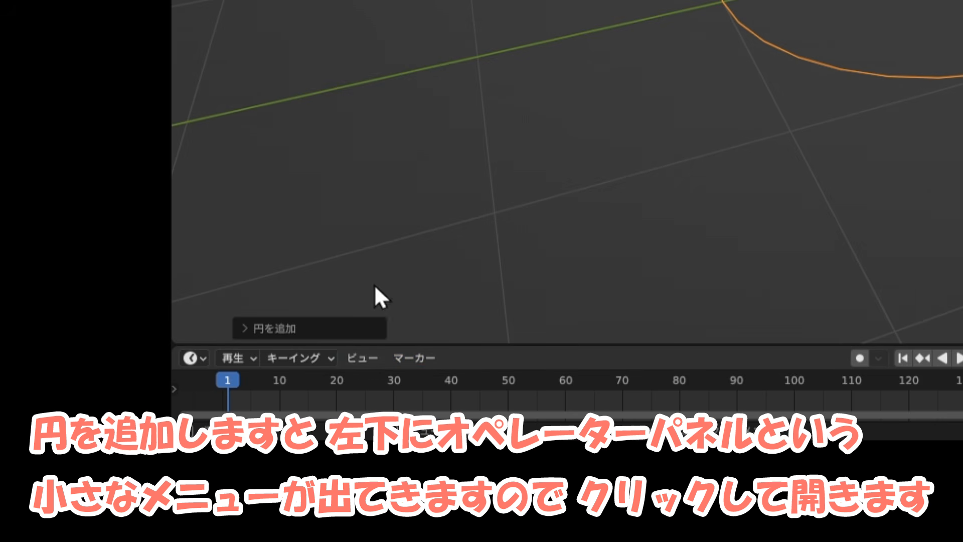
left_click(432, 358)
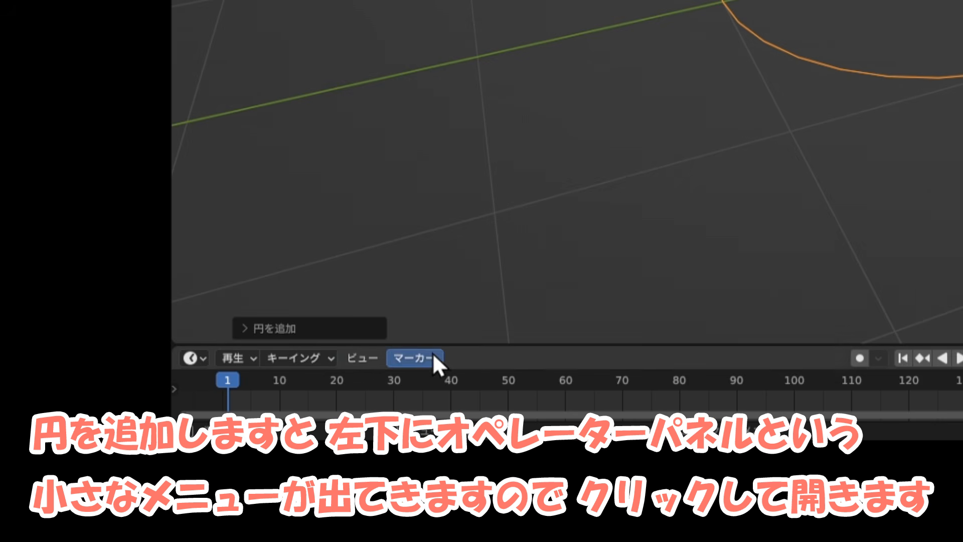
left_click(253, 328)
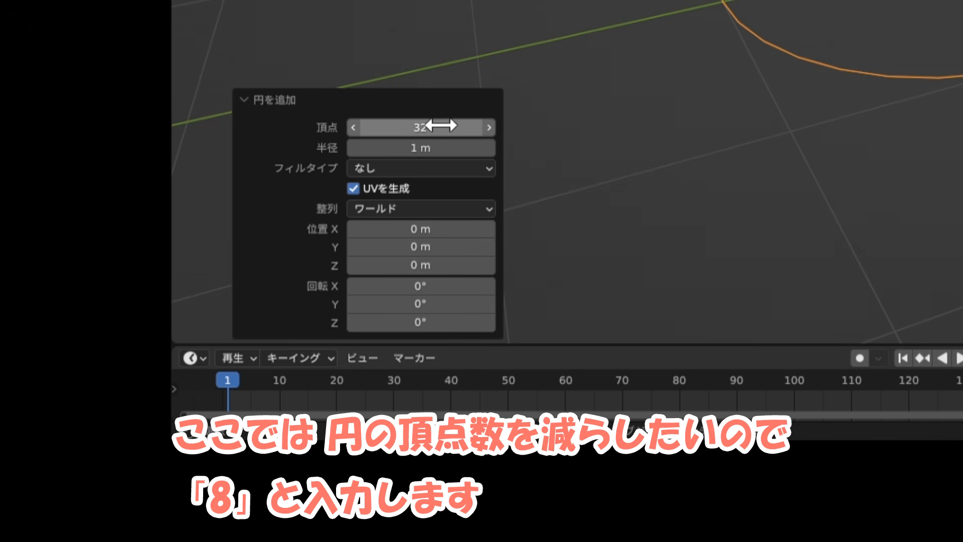
left_click(444, 125)
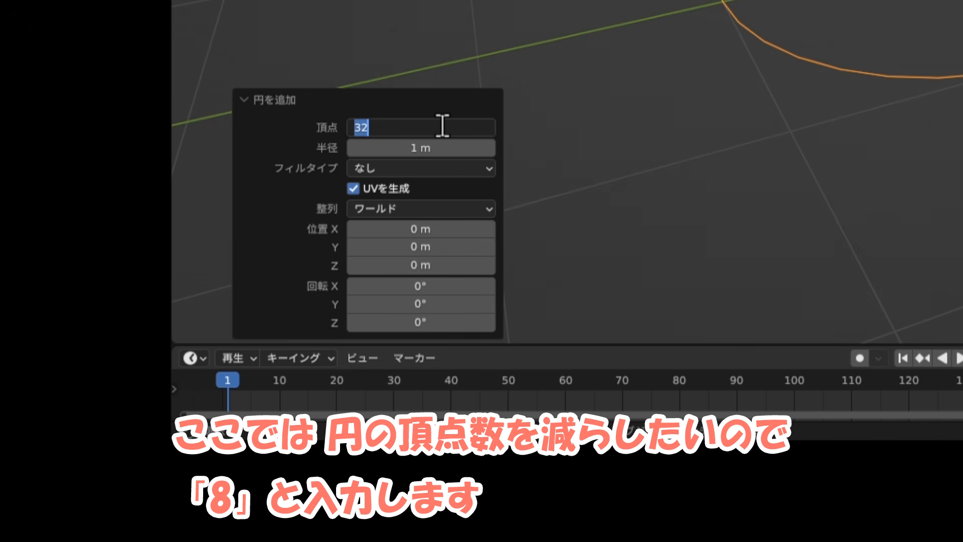
type("8")
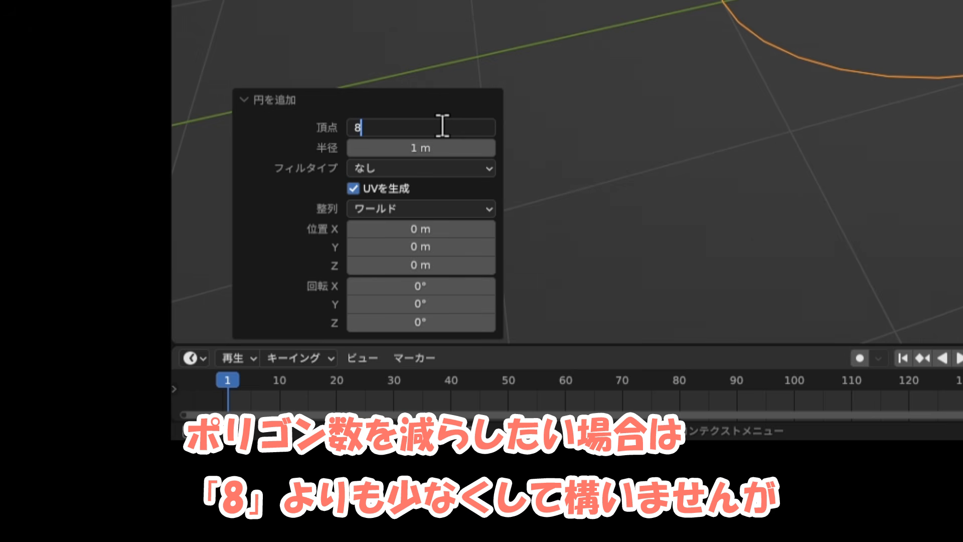
key("Return")
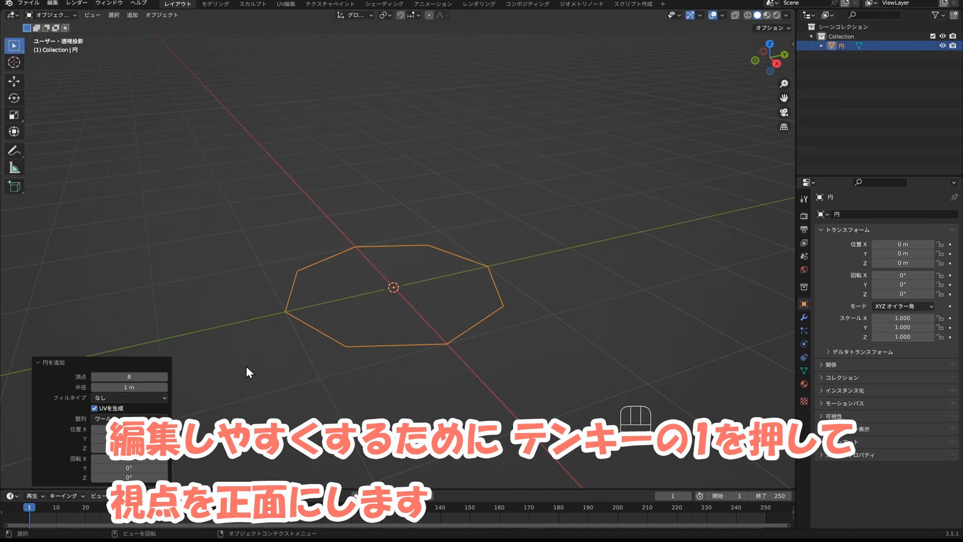
Switch to the front orthographic view and add a Mirror modifier to the circle.
middle_click_drag(248, 367, 260, 363)
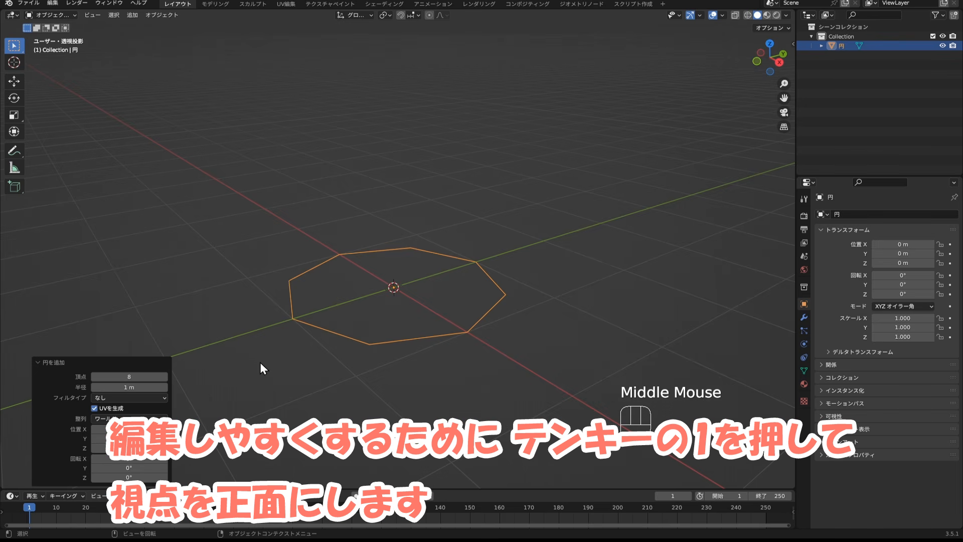
key("KP_1")
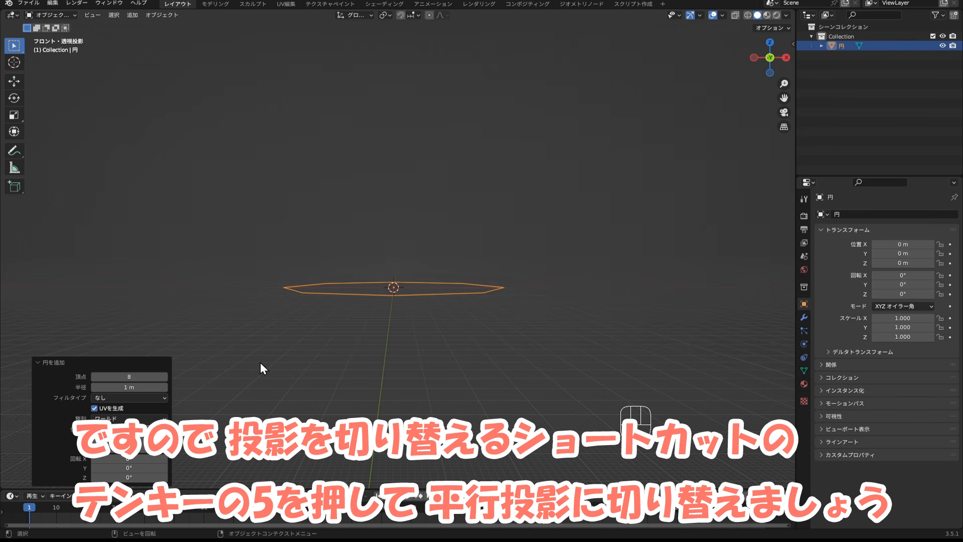
key("KP_5")
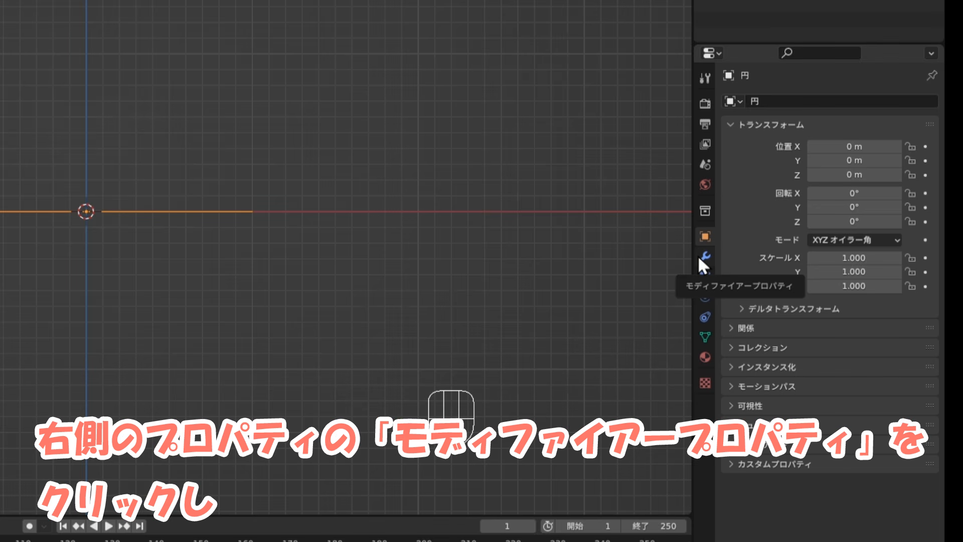
left_click(699, 257)
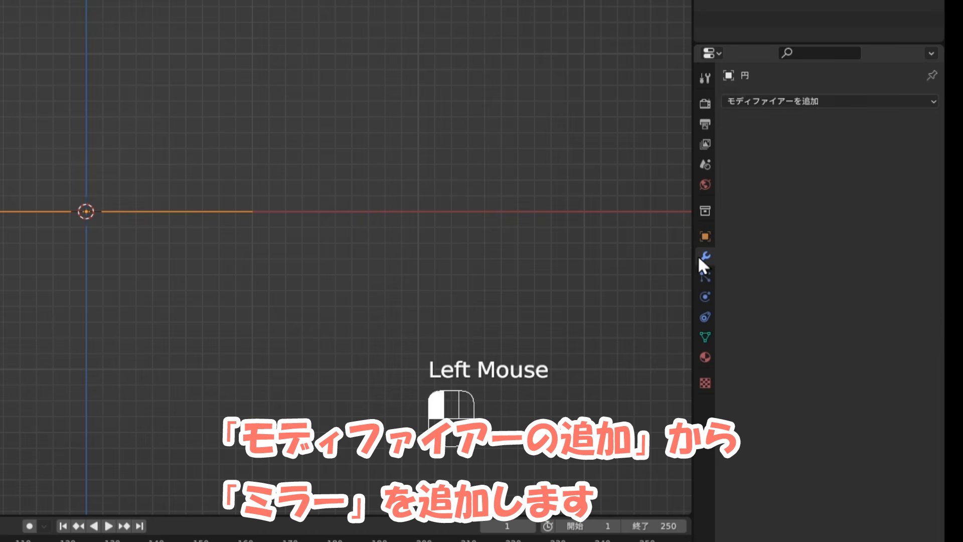
left_click(802, 101)
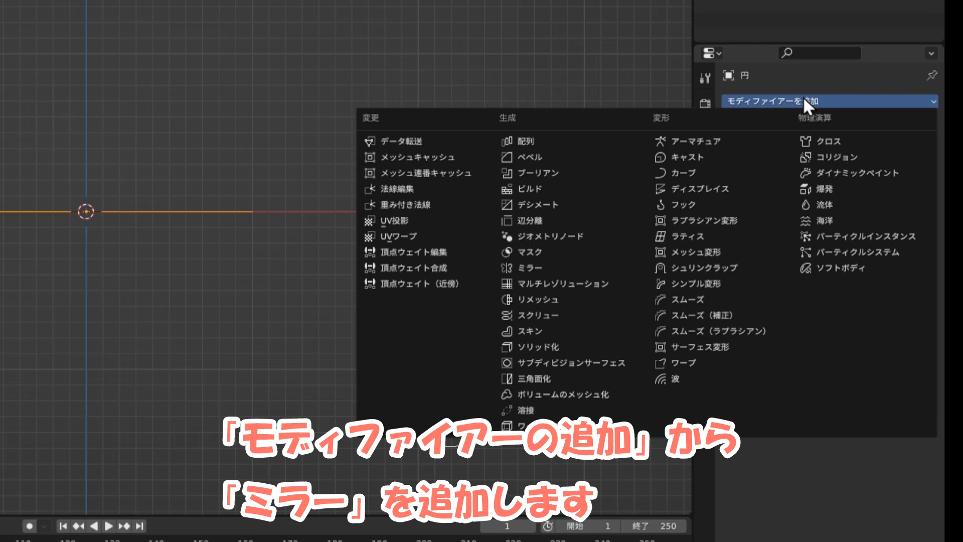
left_click(568, 264)
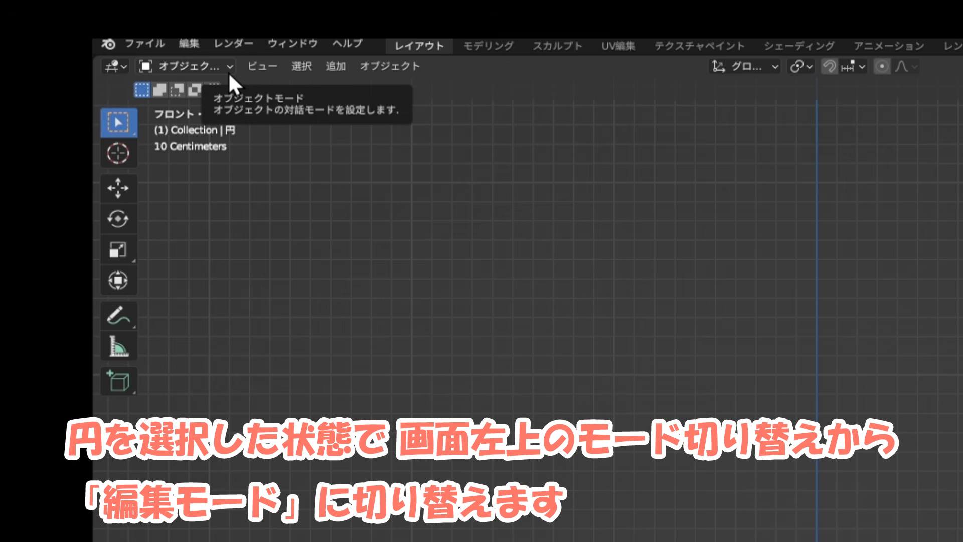
Enter Edit Mode on the circle and rotate all its vertices 90 degrees around the Y axis.
left_click(228, 71)
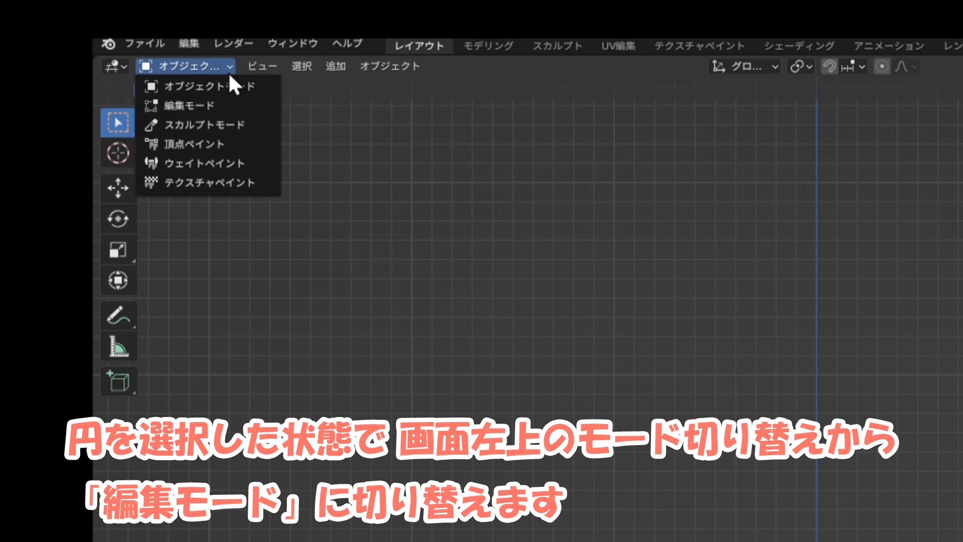
left_click(227, 105)
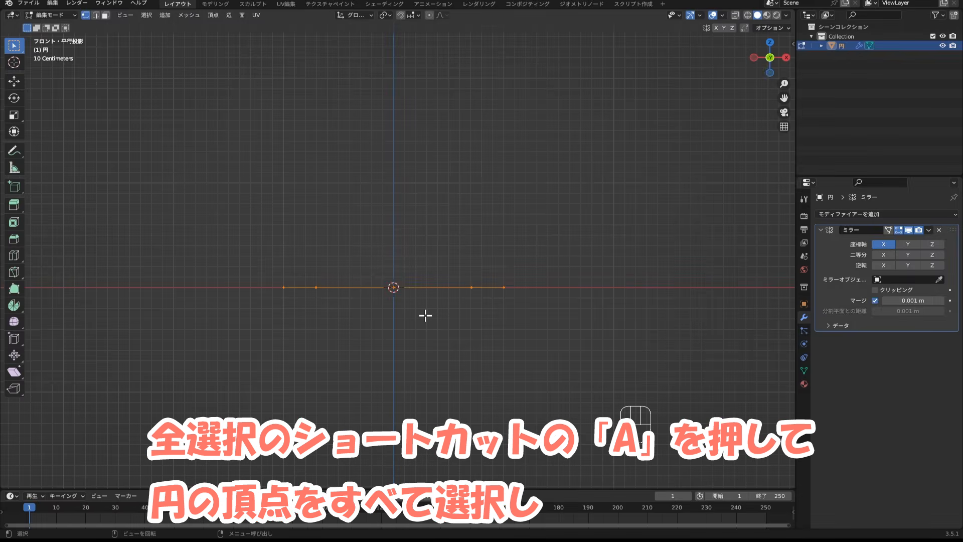
key("a")
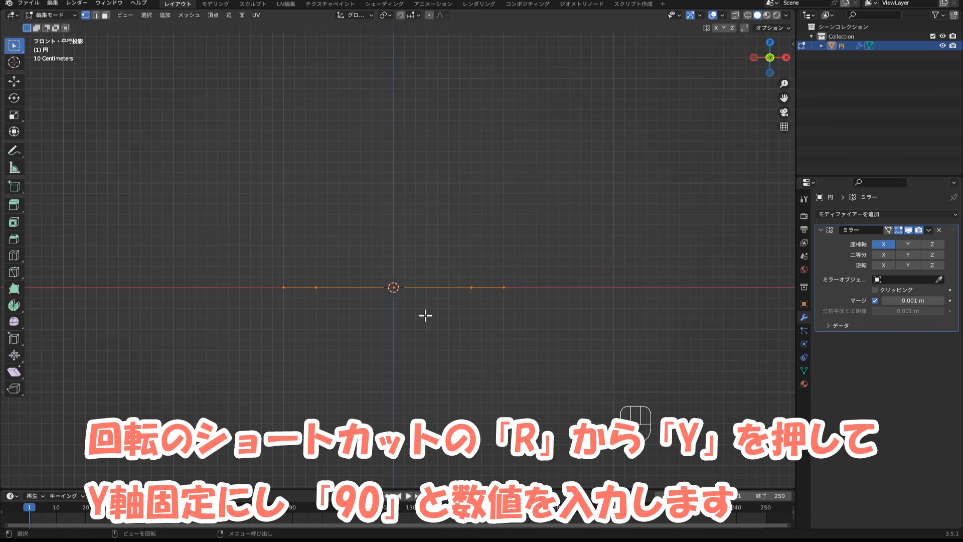
key("r")
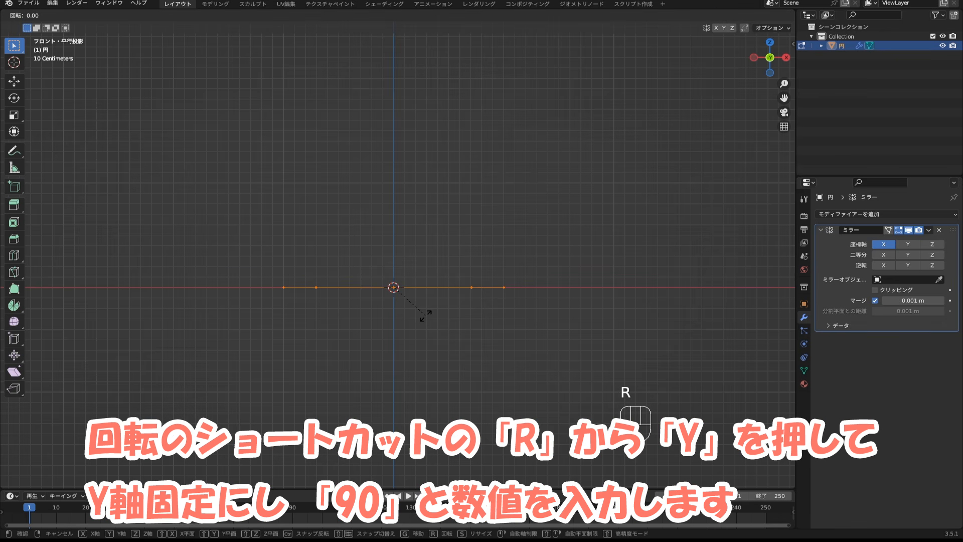
key("y")
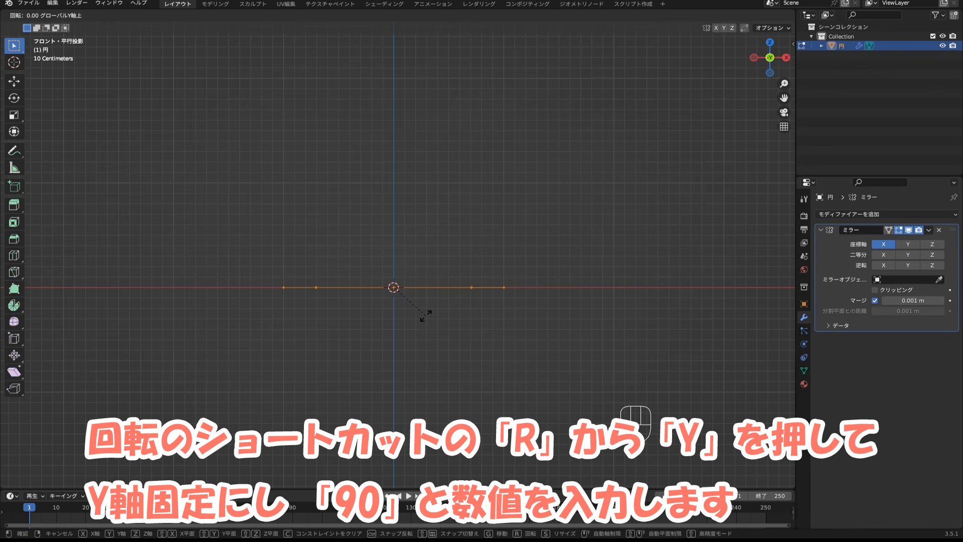
type("90")
key("Return")
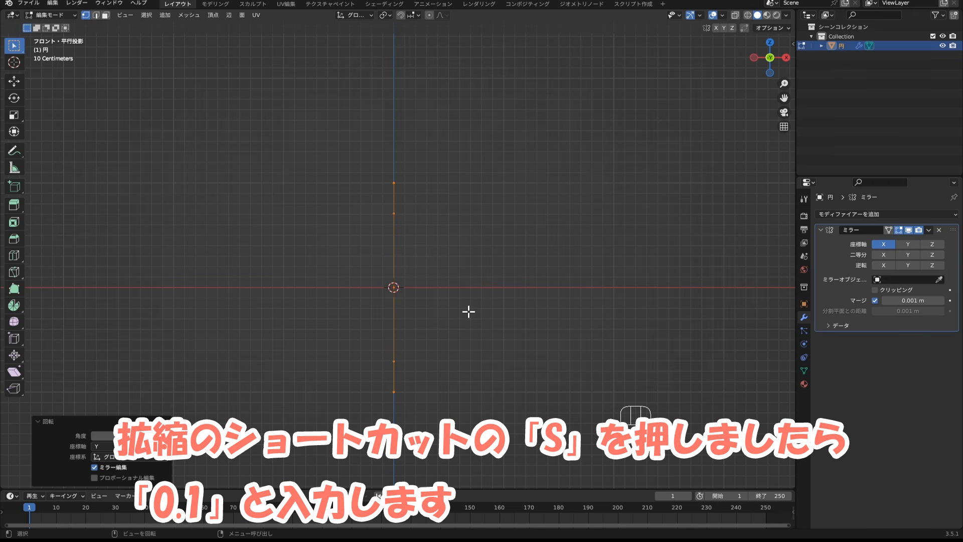
Scale all of the circle's vertices uniformly to 0.1.
key("s")
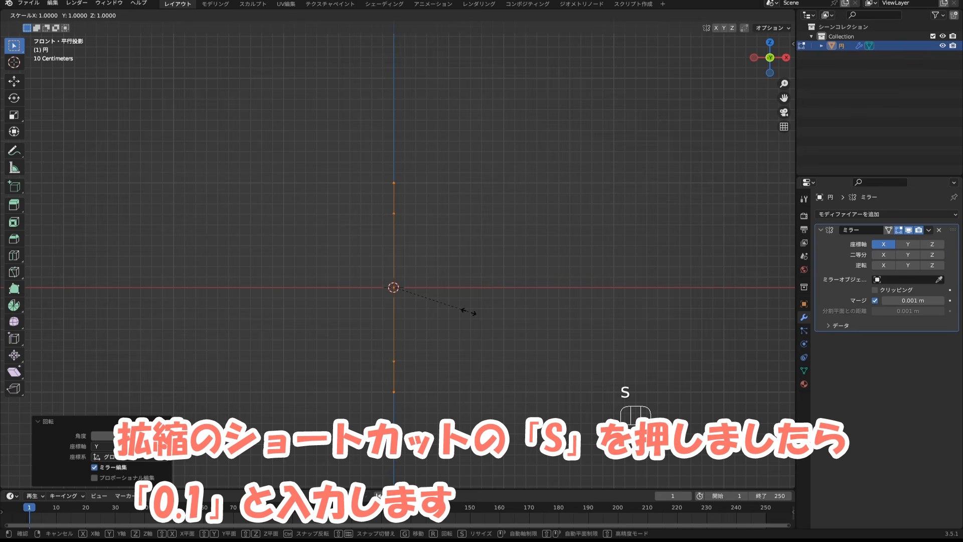
type("0.1")
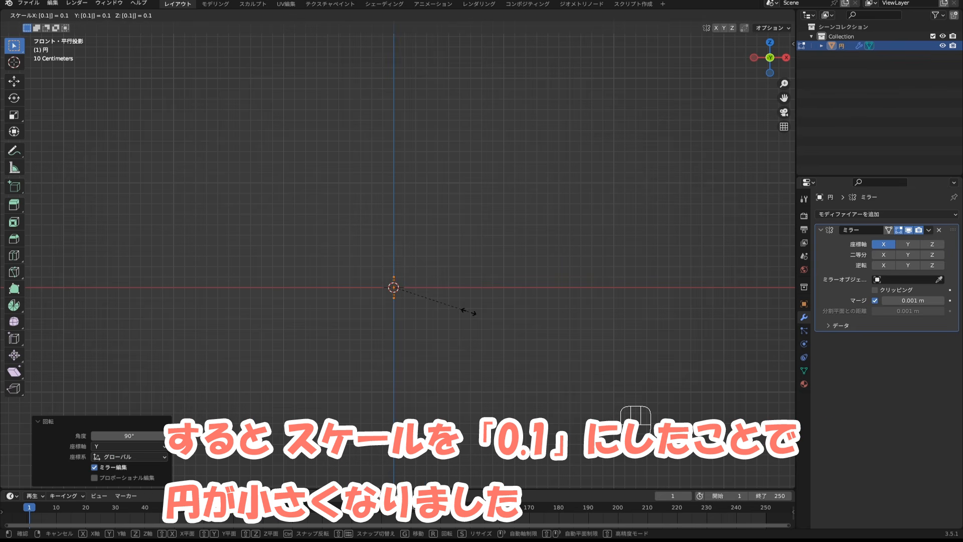
key("Return")
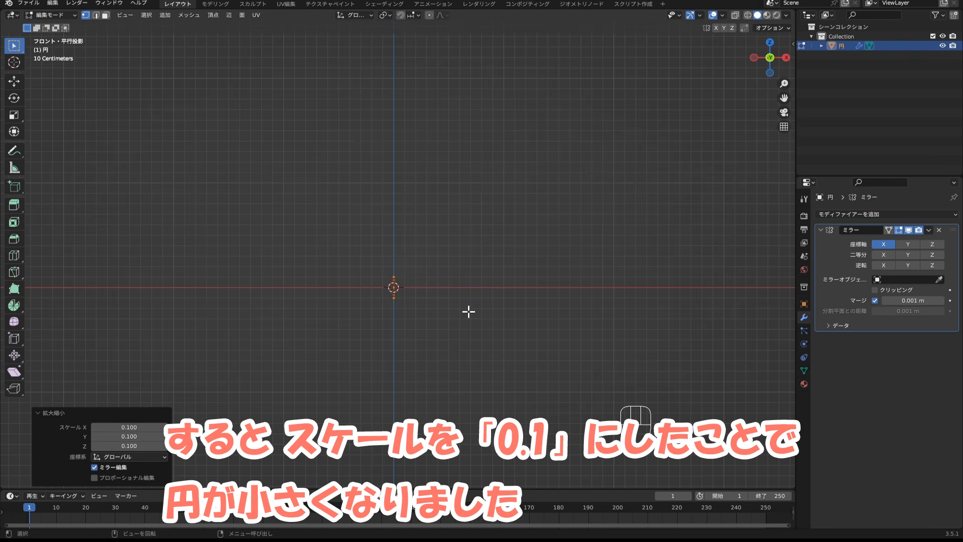
Move the circle to the arm root by 0.26 m in X, 0.13 m in Y and 1.17 m in Z.
scroll(469, 311, "up", 3)
middle_click_drag(468, 311, 441, 286, "shift")
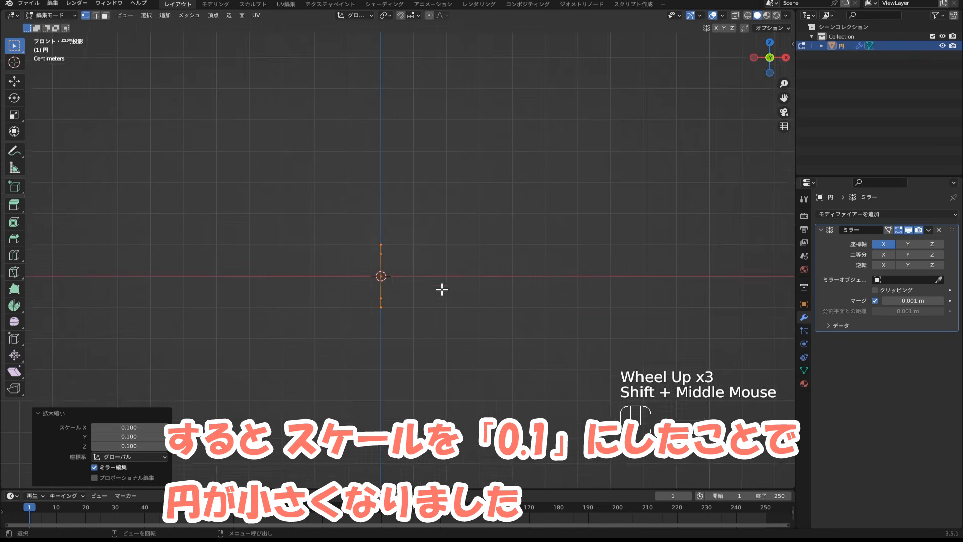
scroll(436, 296, "up", 1)
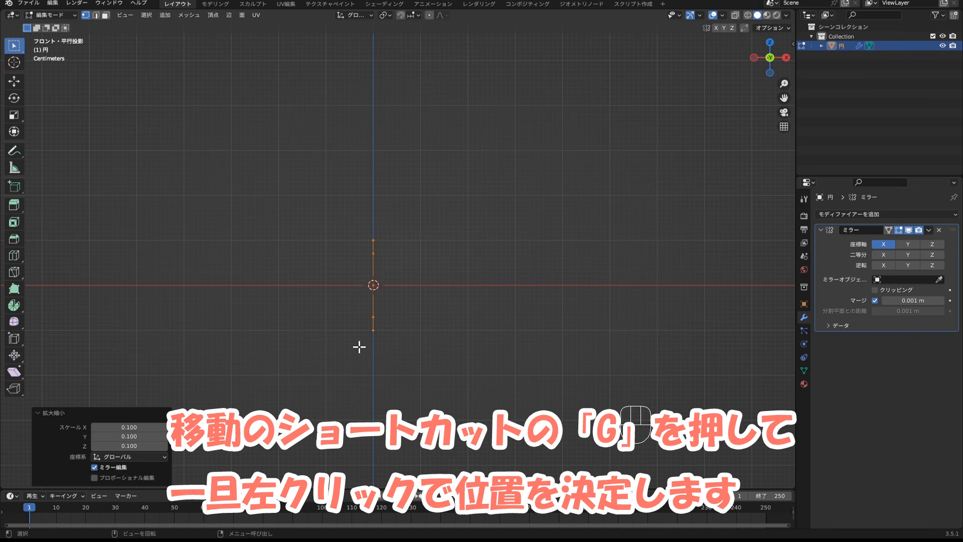
key("g")
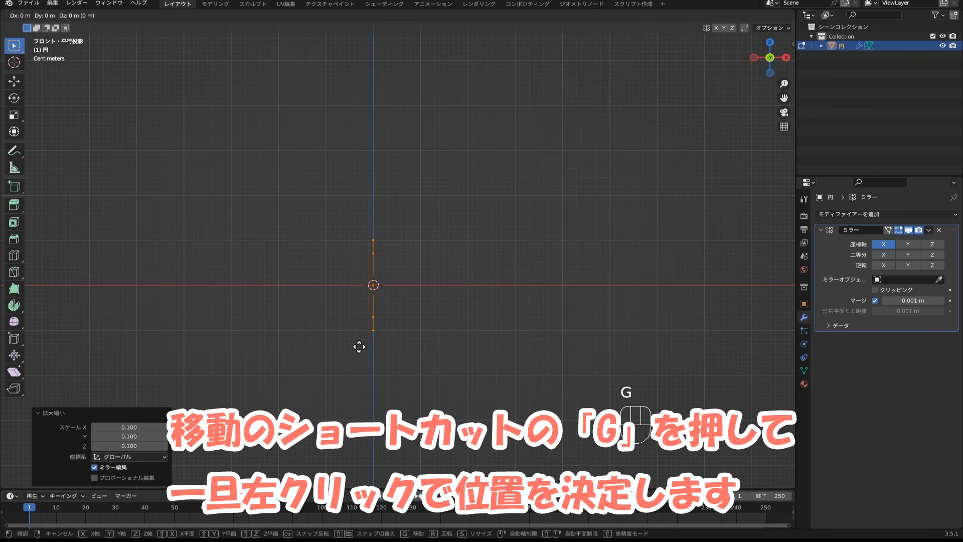
left_click(359, 346)
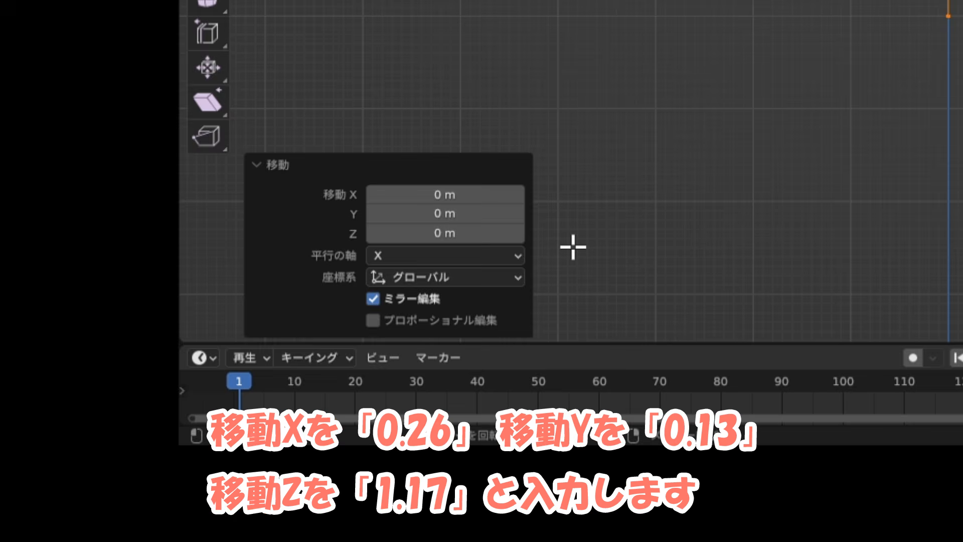
left_click(474, 195)
type("0")
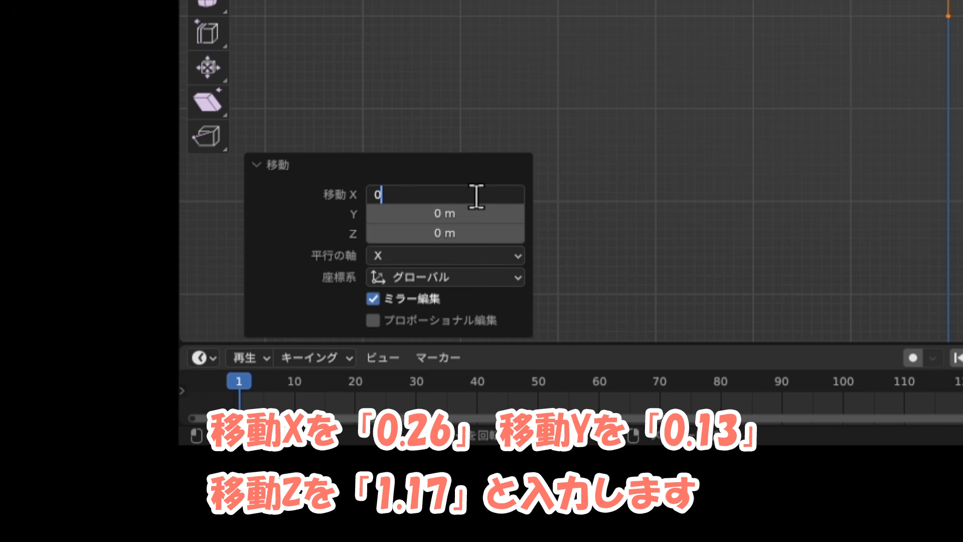
type(".26")
key("Return")
left_click(469, 213)
type("0")
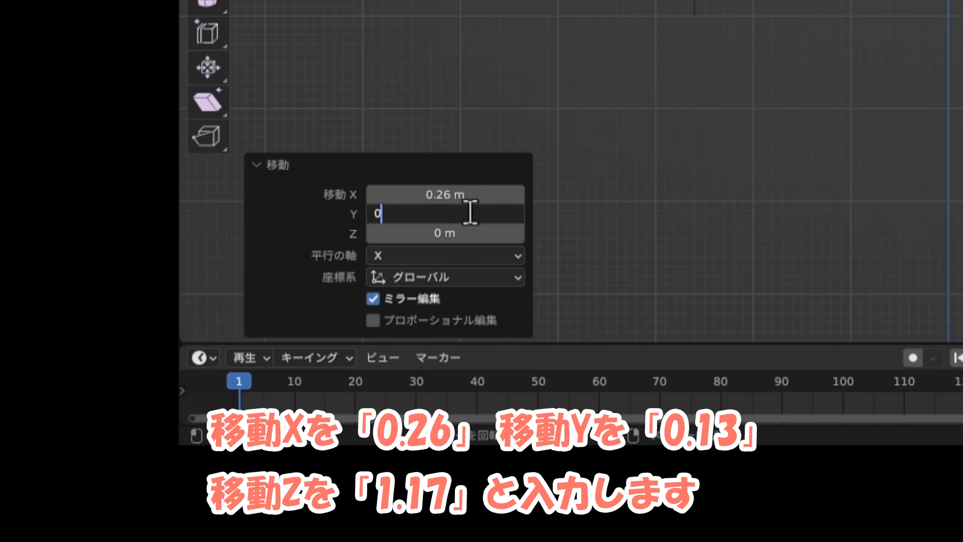
type(".13")
key("Return")
left_click(471, 233)
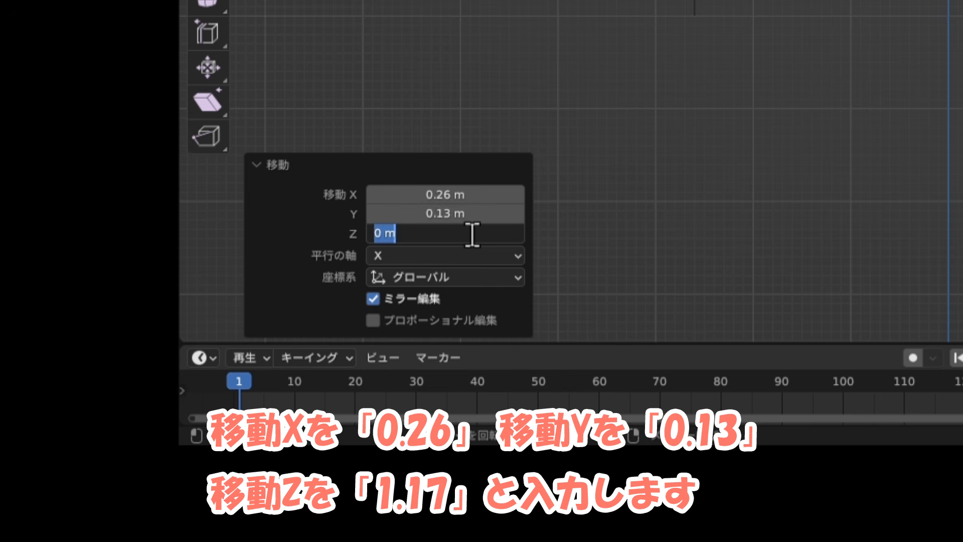
type("1.17")
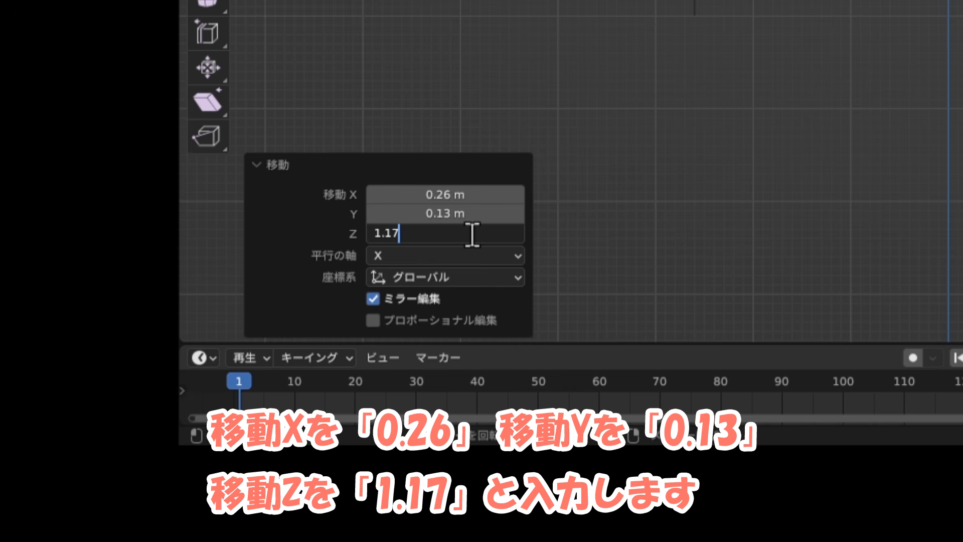
key("Return")
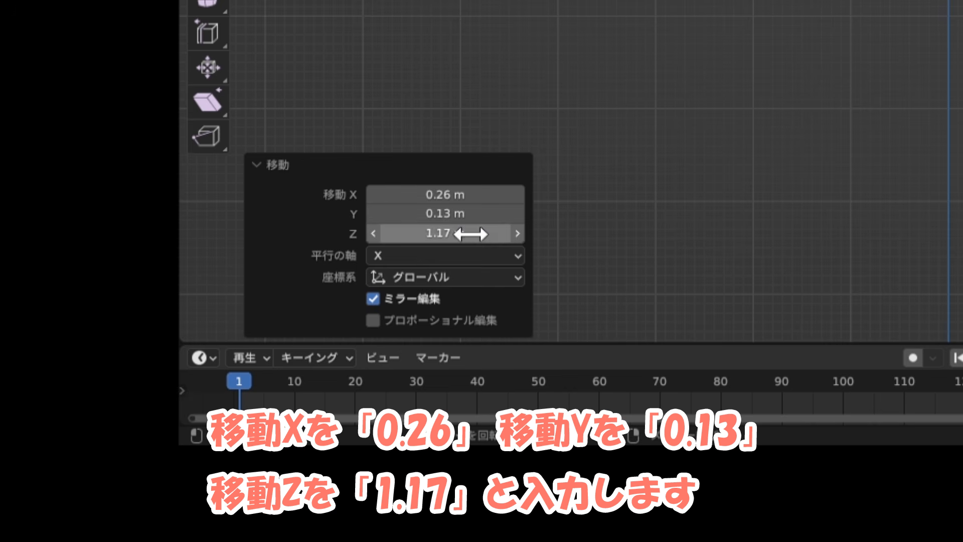
Duplicate the arm-root circle in place and rotate the copy 60 degrees around the Y axis.
scroll(571, 170, "down", 2)
middle_click_drag(928, 251, 955, 30, "shift")
middle_click_drag(481, 207, 495, 389, "shift")
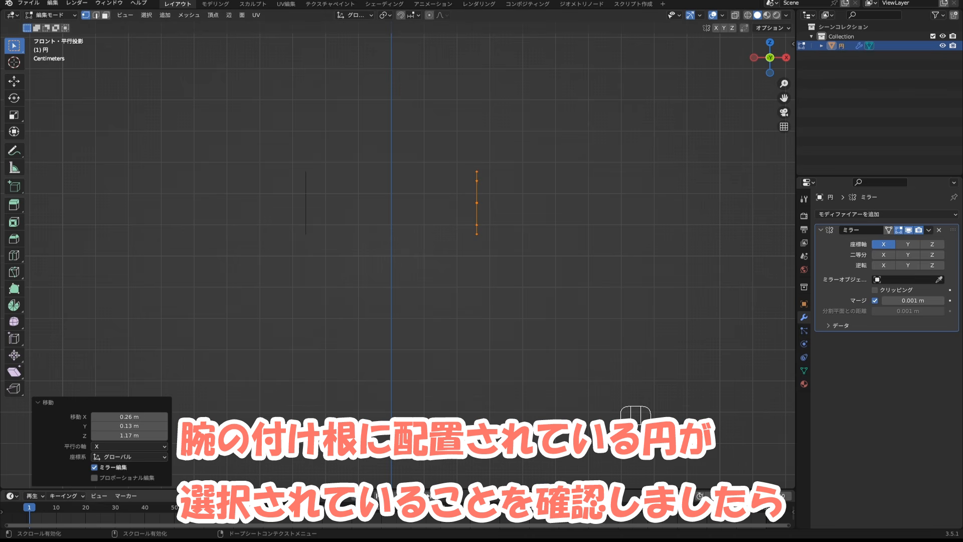
scroll(533, 322, "up", 2)
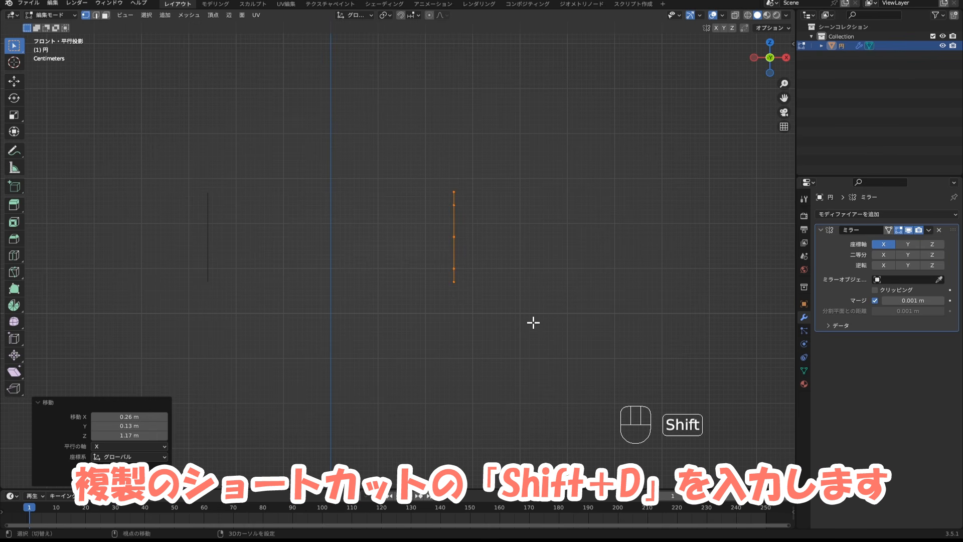
key("shift+d")
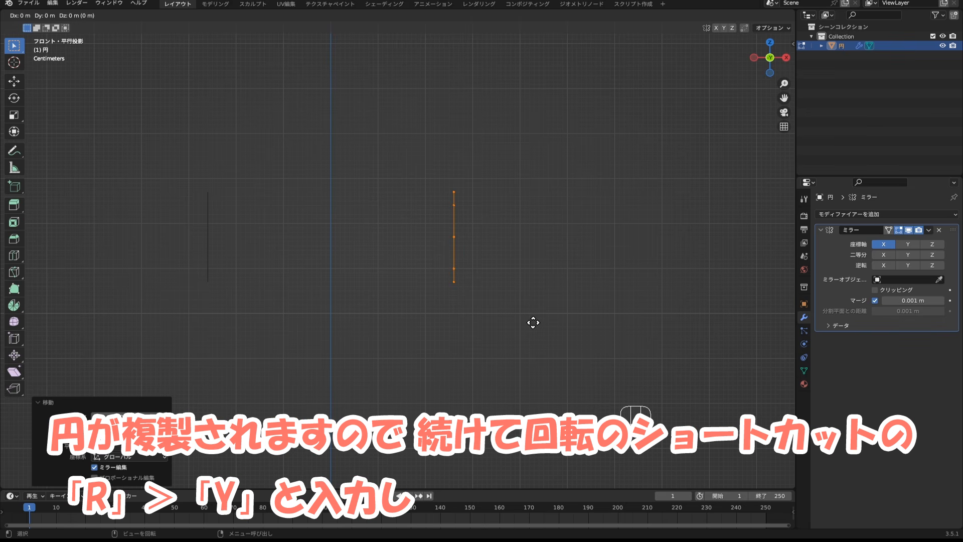
key("r")
key("y")
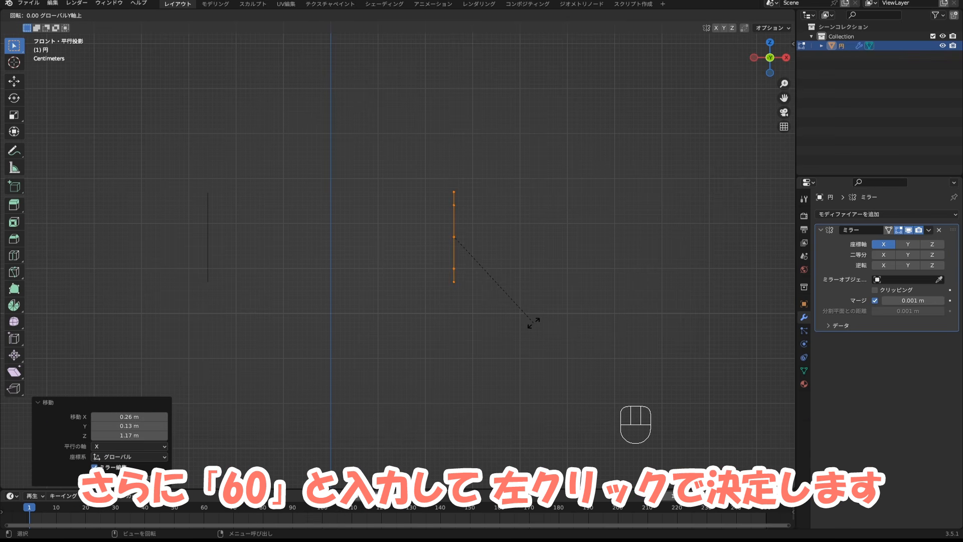
type("60")
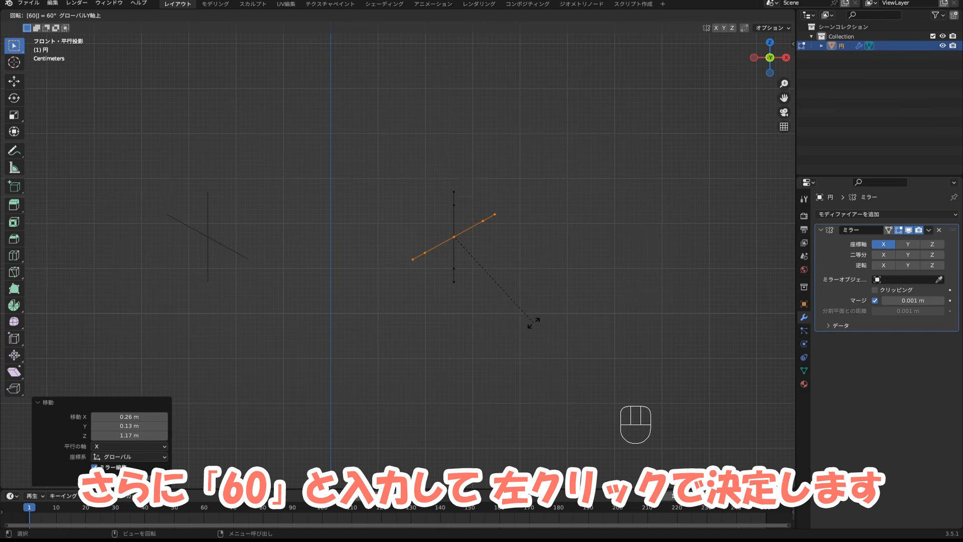
left_click(533, 322)
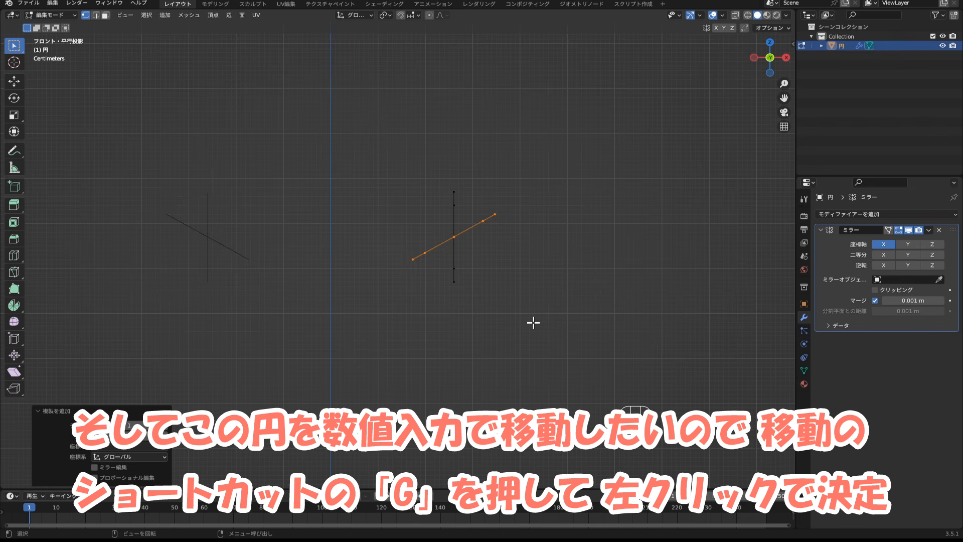
Move the duplicated circle to the leg root by -0.05 m in X, -0.07 m in Y and -1.32 m in Z.
key("g")
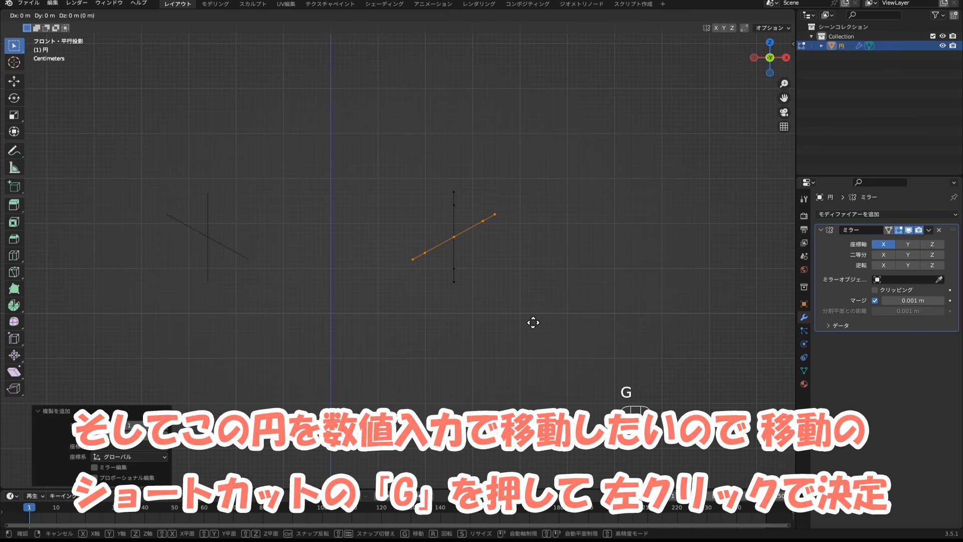
left_click(533, 323)
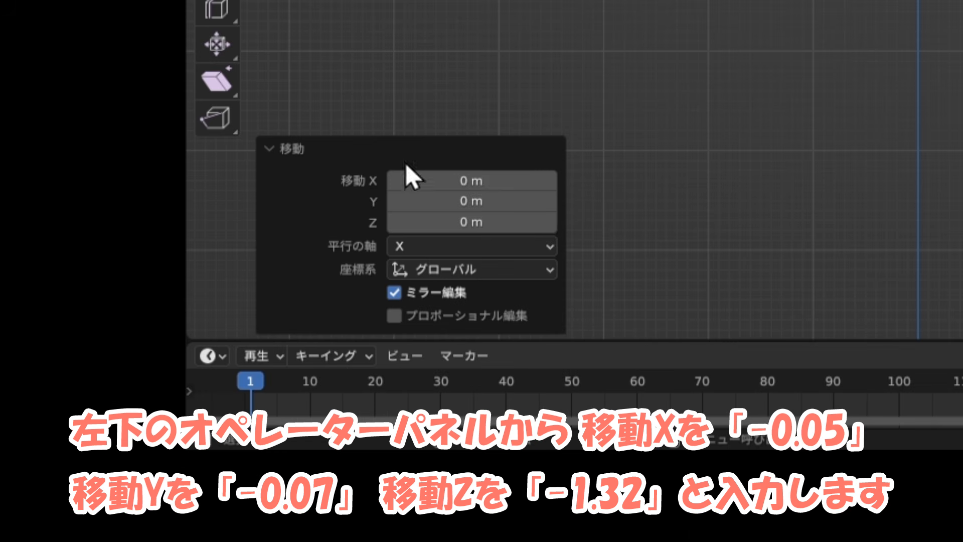
left_click(516, 181)
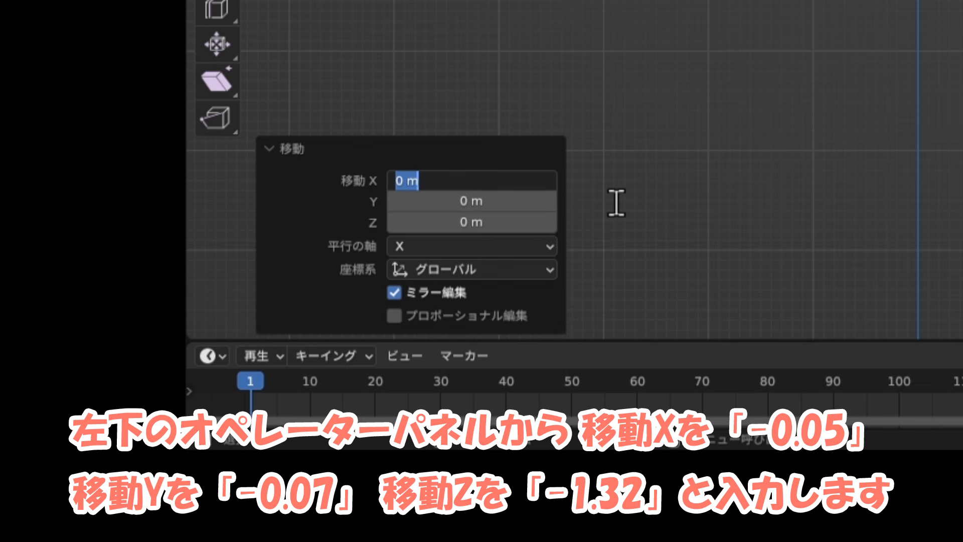
type("-")
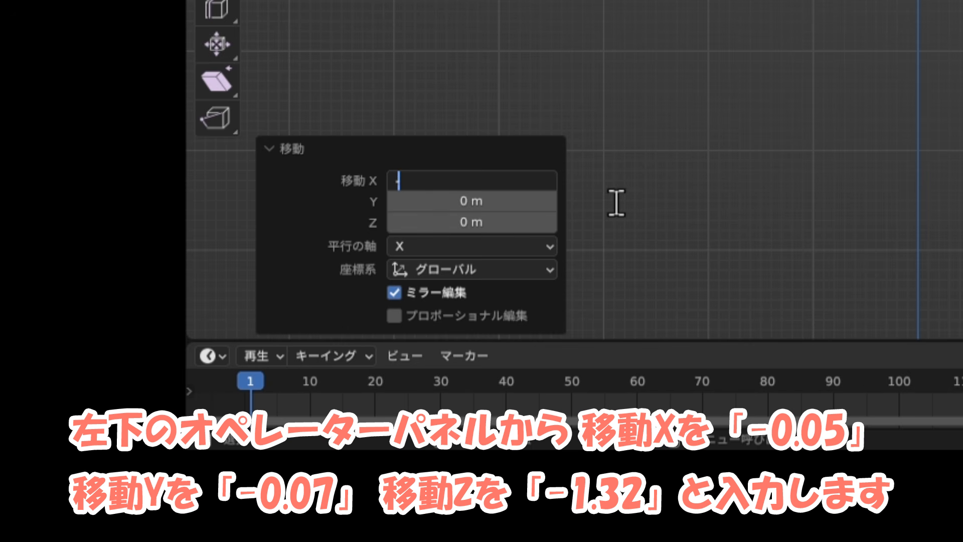
type("0.05")
key("Return")
left_click(470, 202)
type("-")
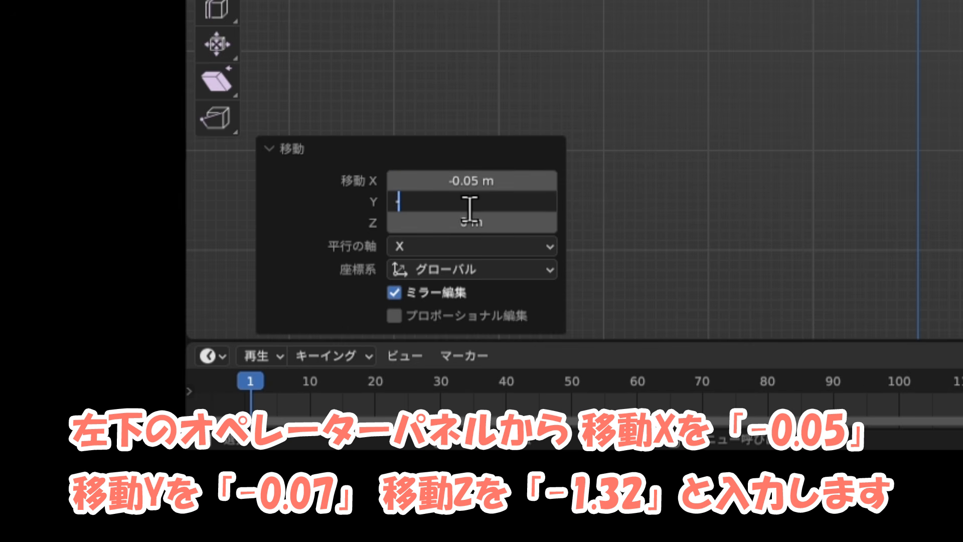
type("0.07")
key("Return")
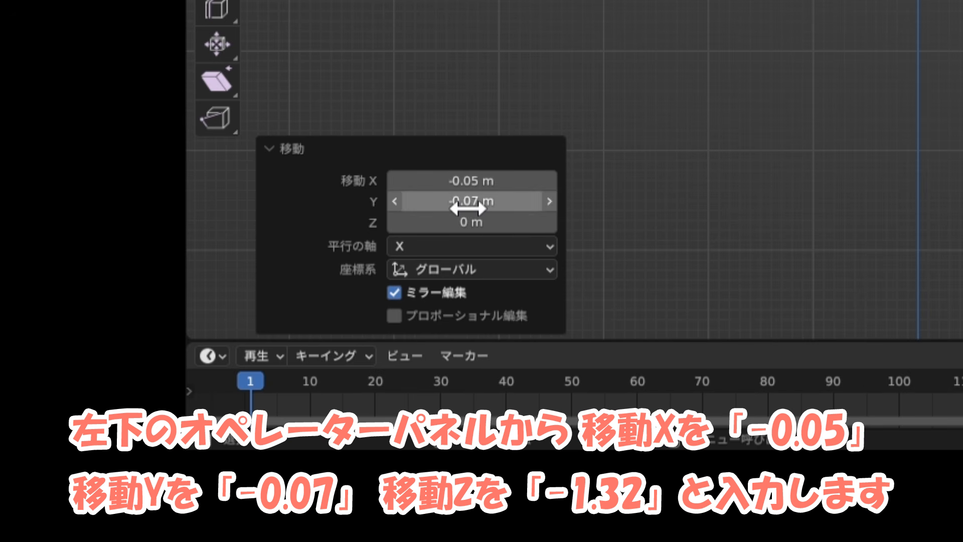
left_click(476, 225)
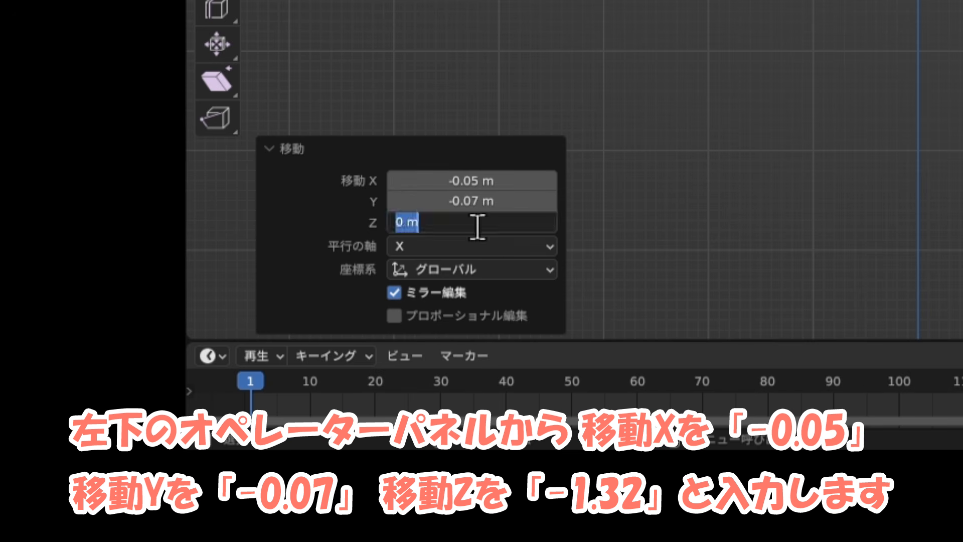
type("-")
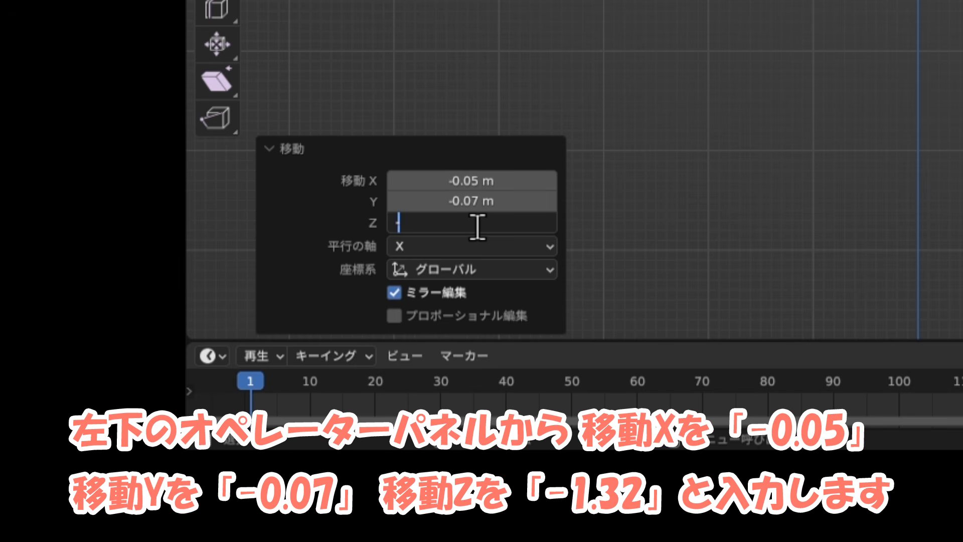
type("1.32")
key("Return")
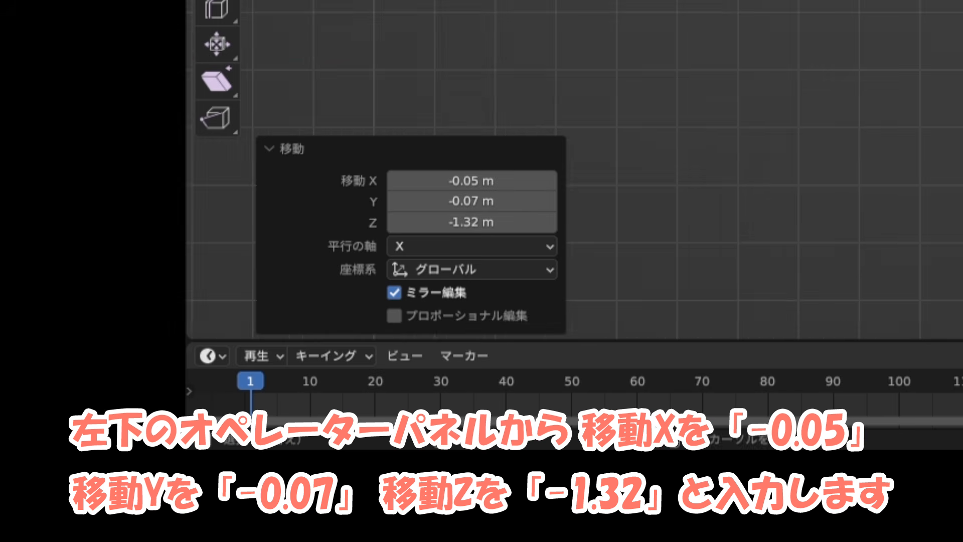
Scale the leg-root circle by 1.8 along the X axis only.
middle_click_drag(853, 328, 926, 18, "shift")
scroll(480, 426, "down", 1)
middle_click_drag(480, 425, 471, 412, "shift")
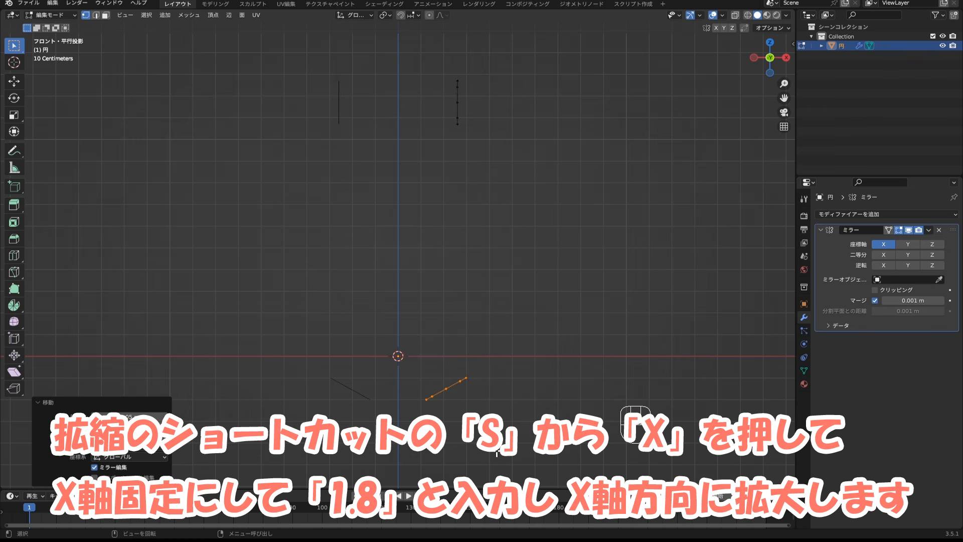
scroll(465, 377, "up", 2)
key("s")
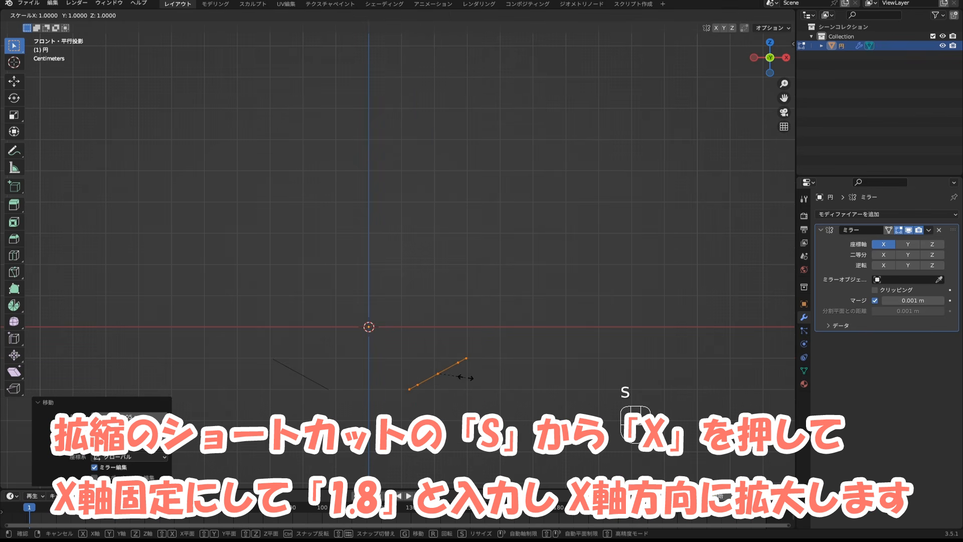
key("x")
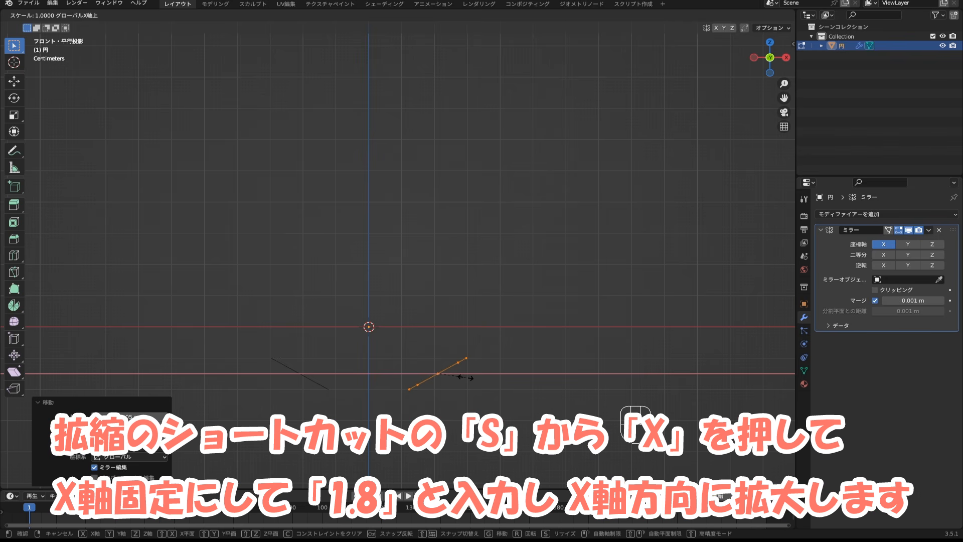
type("1.8")
key("Return")
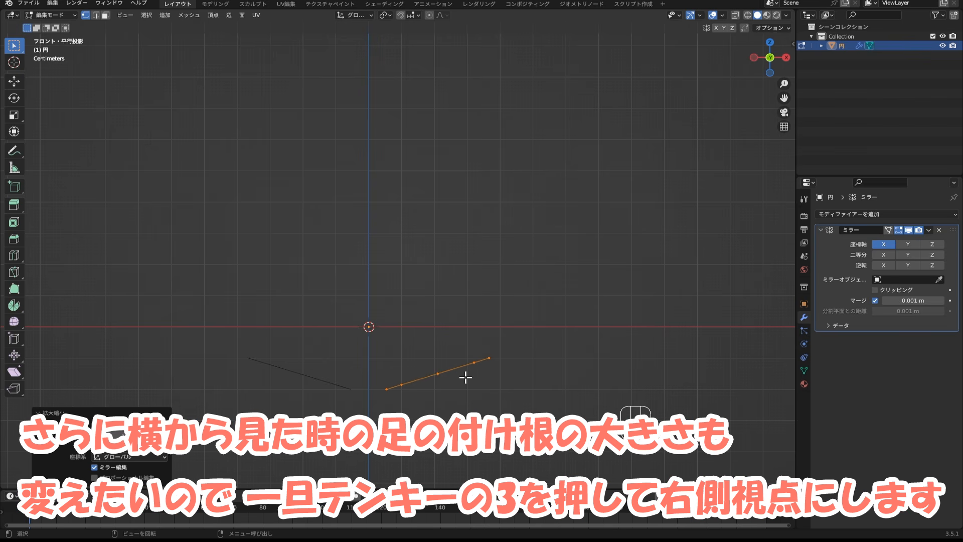
Scale the leg-root circle by 2.3 along the Y axis only, working from the right-side view.
key("KP_3")
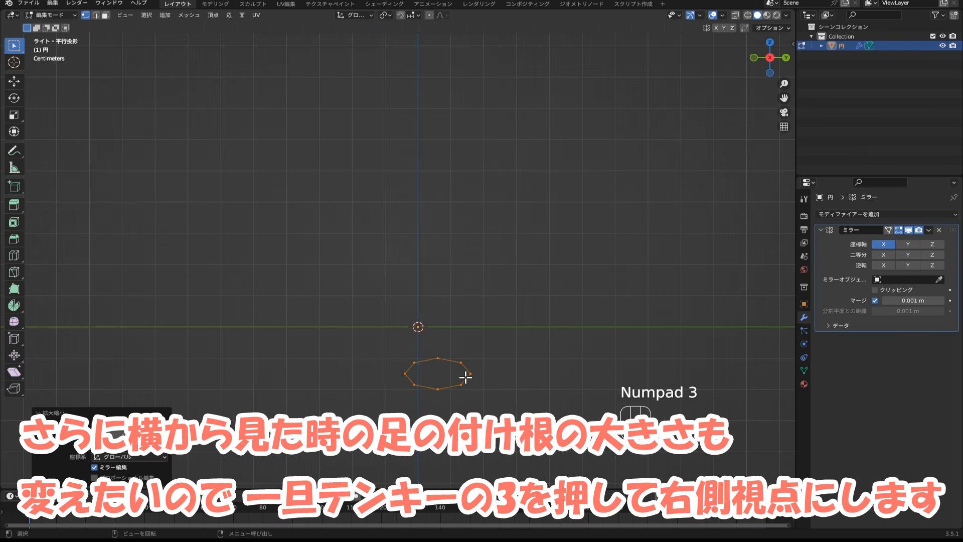
middle_click_drag(574, 399, 516, 370, "shift")
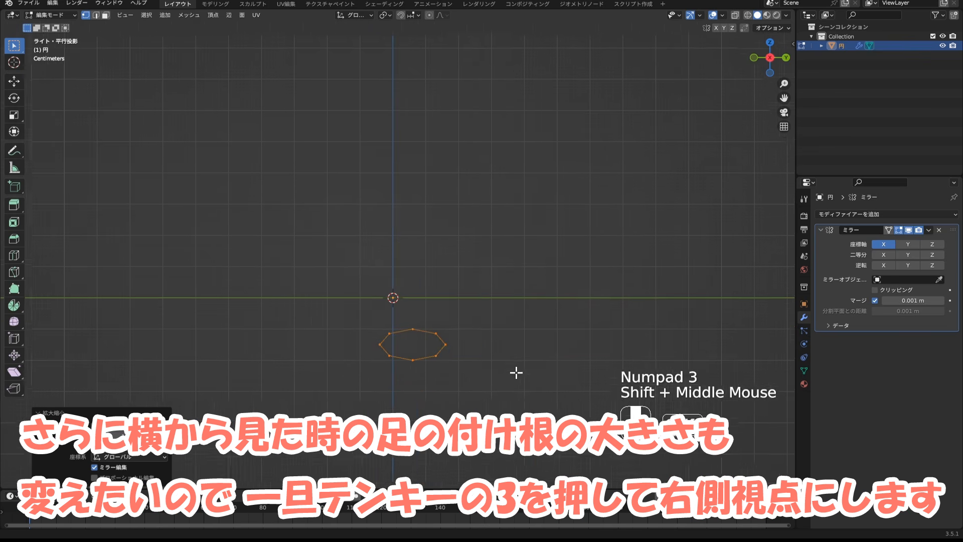
scroll(580, 391, "up", 3)
middle_click_drag(580, 391, 485, 282, "shift")
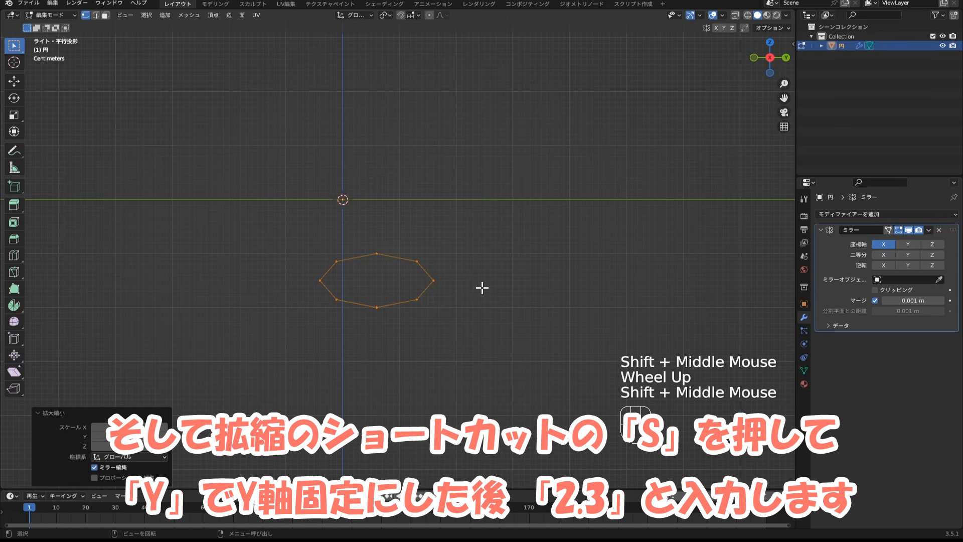
key("s")
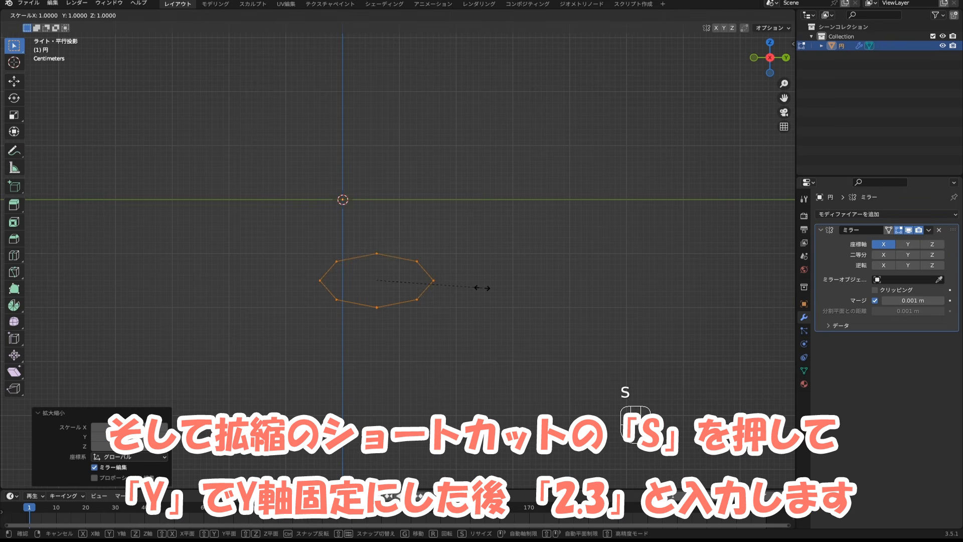
key("y")
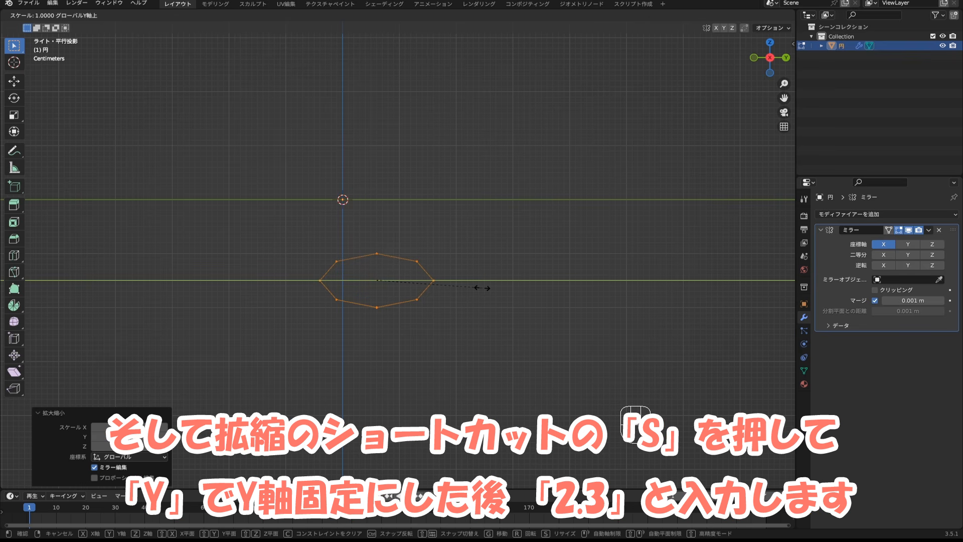
type("2.")
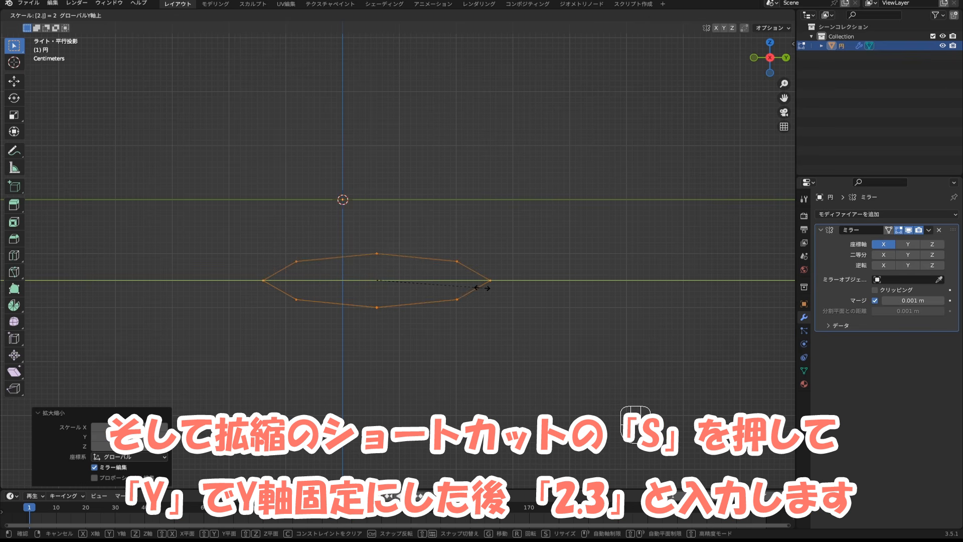
type("3")
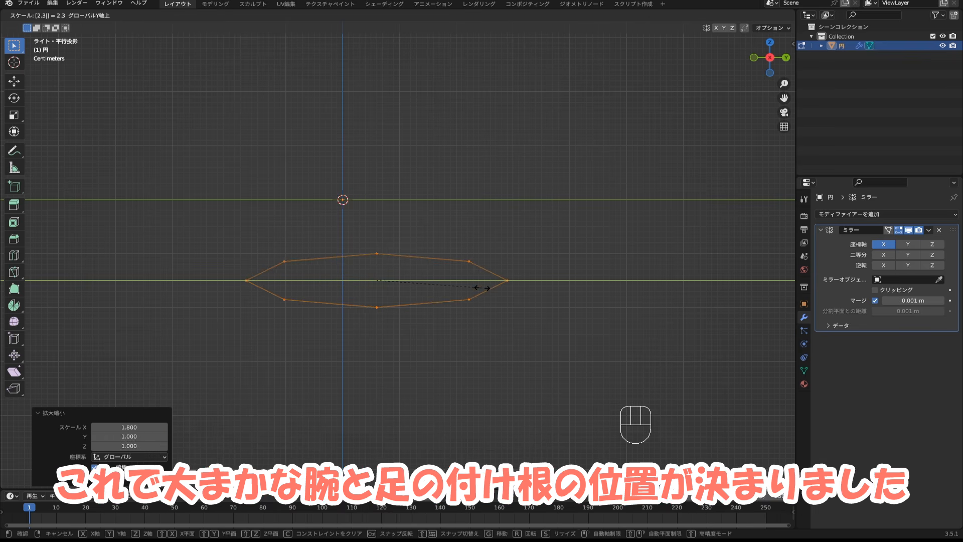
key("Return")
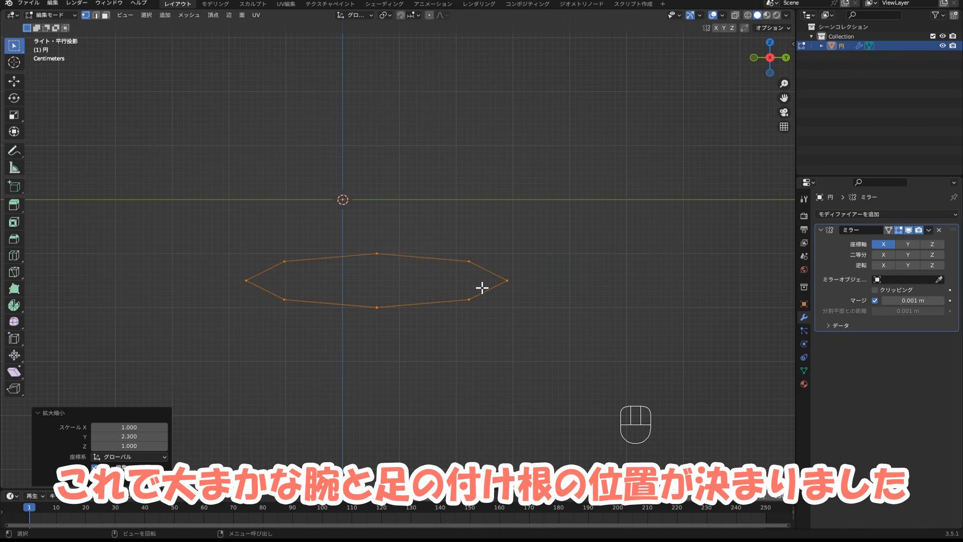
Leave mesh editing for Object Mode and add a new circle mesh as a separate object.
middle_click_drag(477, 285, 567, 298)
scroll(567, 299, "down", 2, "shift")
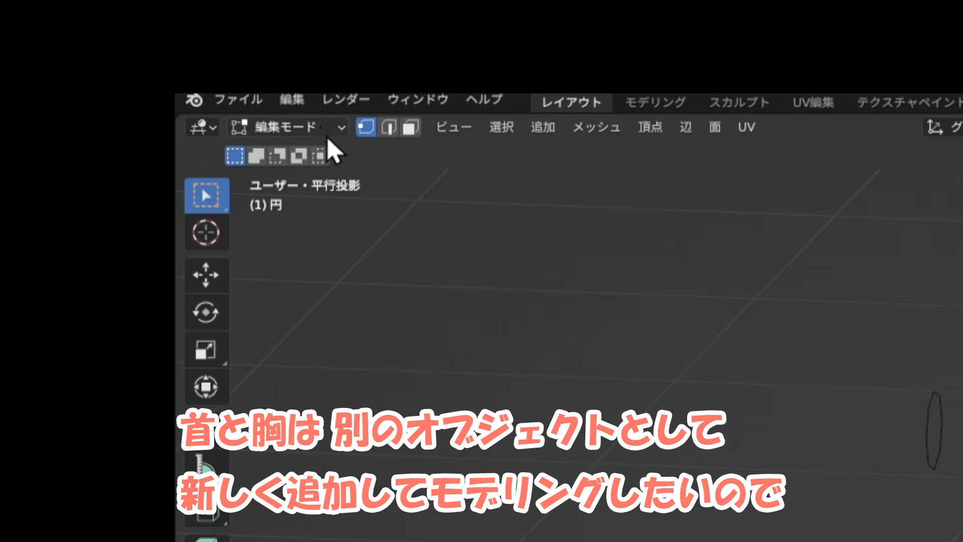
left_click(323, 130)
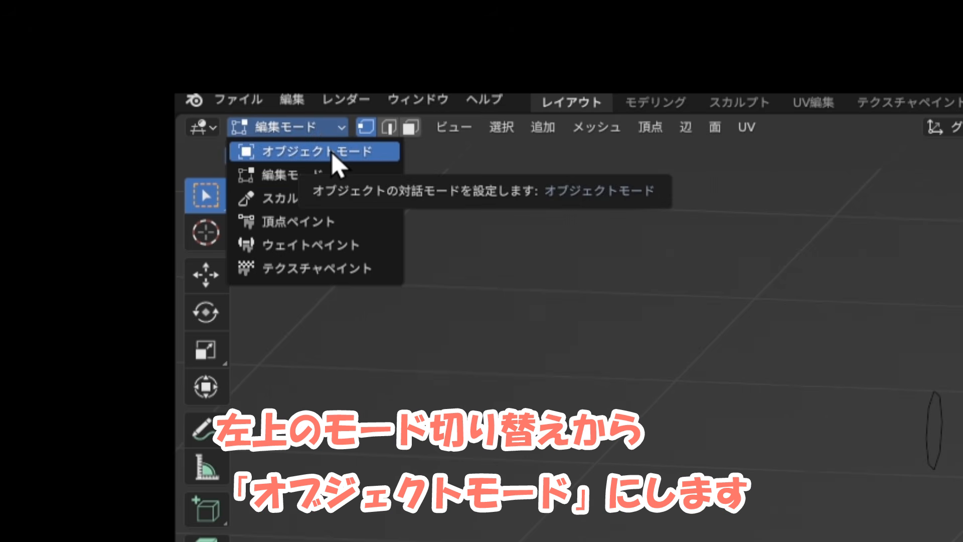
left_click(332, 151)
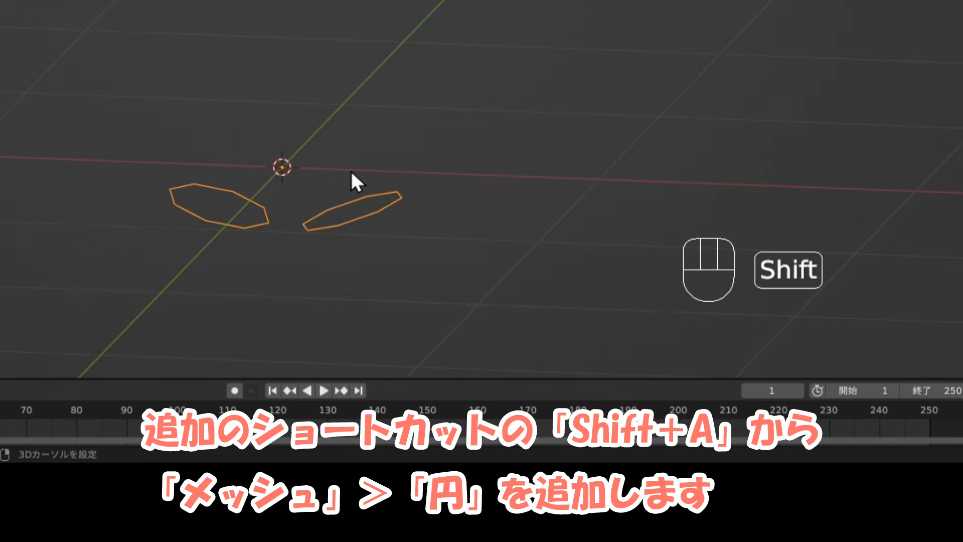
key("shift+a")
mouse_move(357, 130)
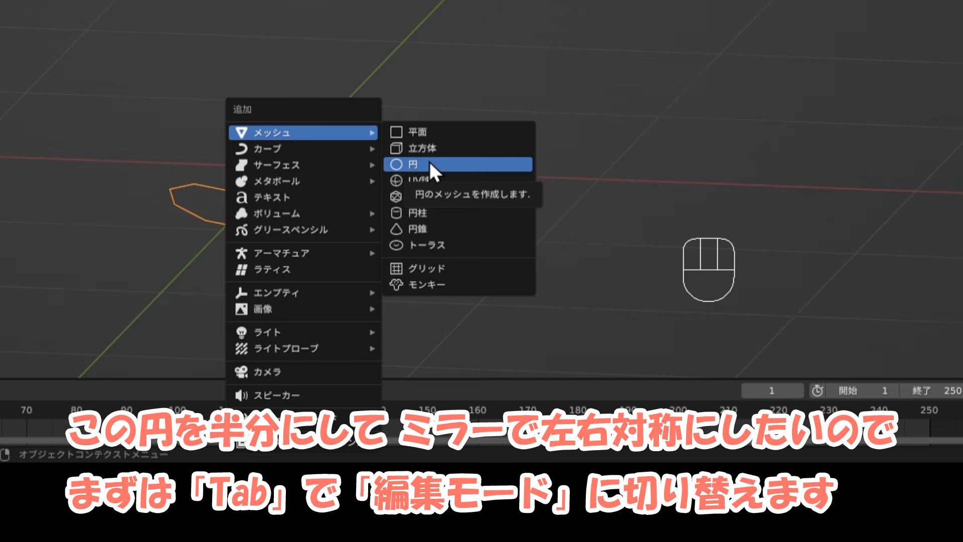
left_click(429, 161)
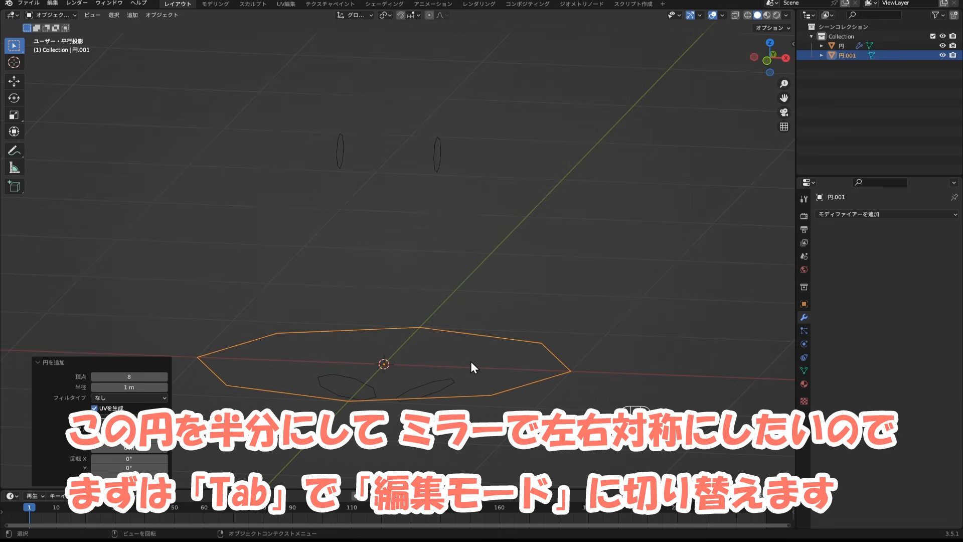
Delete the three vertices on the negative X side of the new circle in Edit Mode, keeping those on the Y axis.
key("Tab")
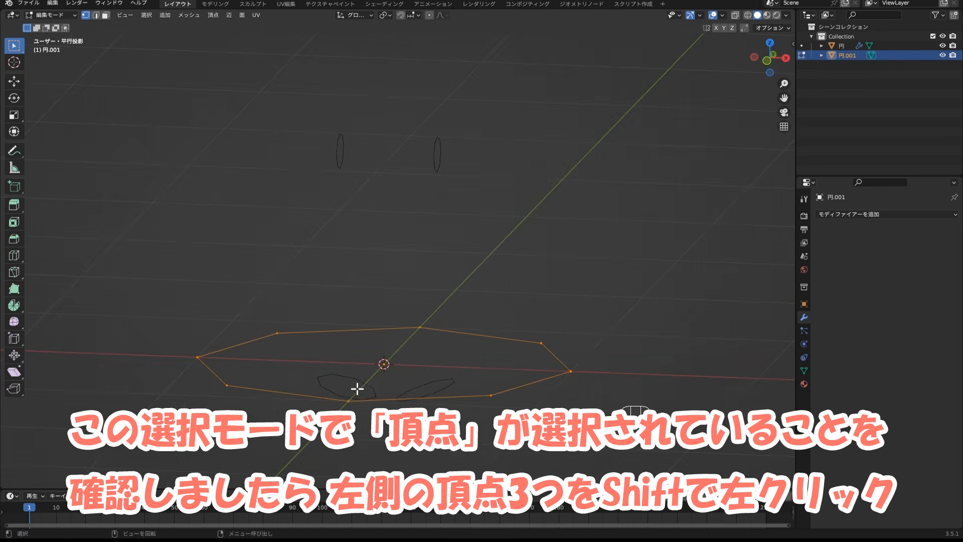
middle_click_drag(299, 364, 307, 336)
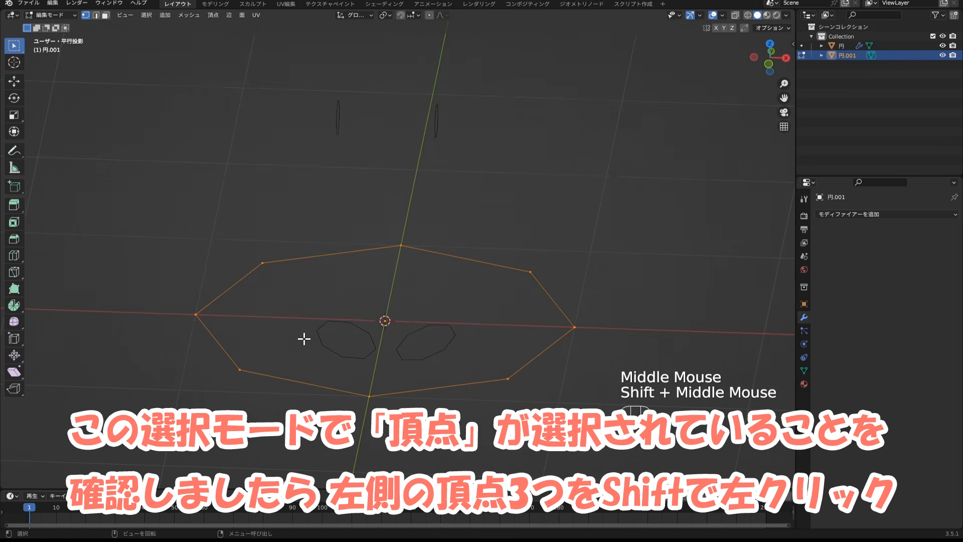
left_click(259, 266)
left_click(218, 301, "shift")
left_click(210, 211, "shift")
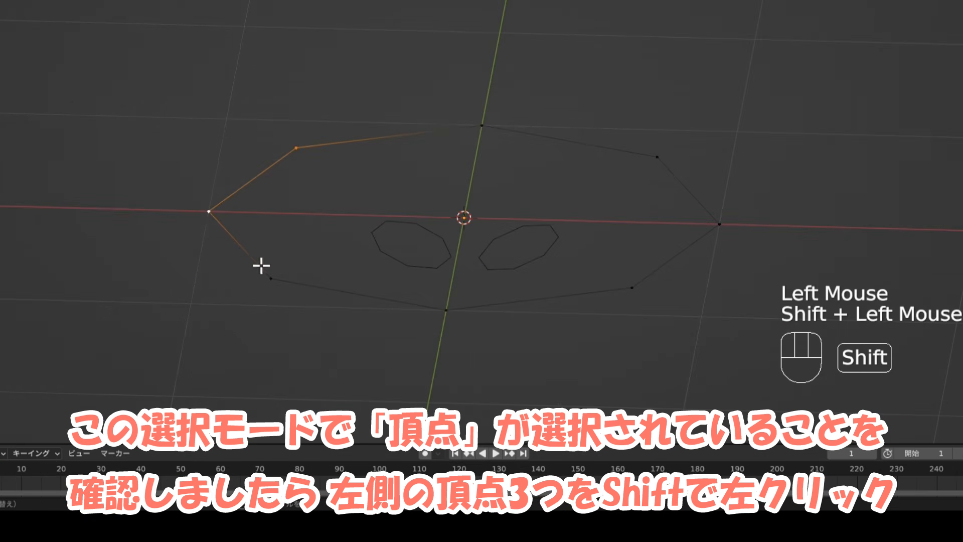
left_click(270, 277, "shift")
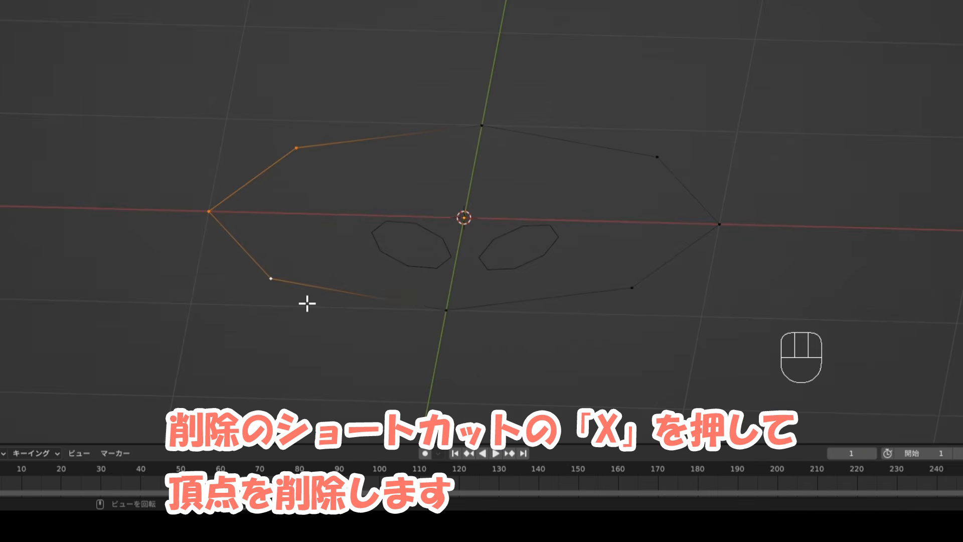
key("x")
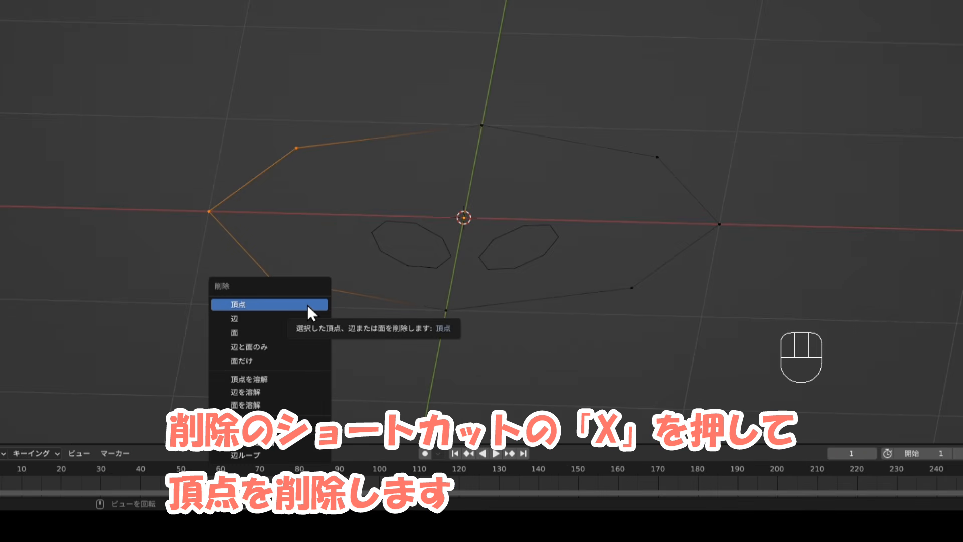
left_click(307, 305)
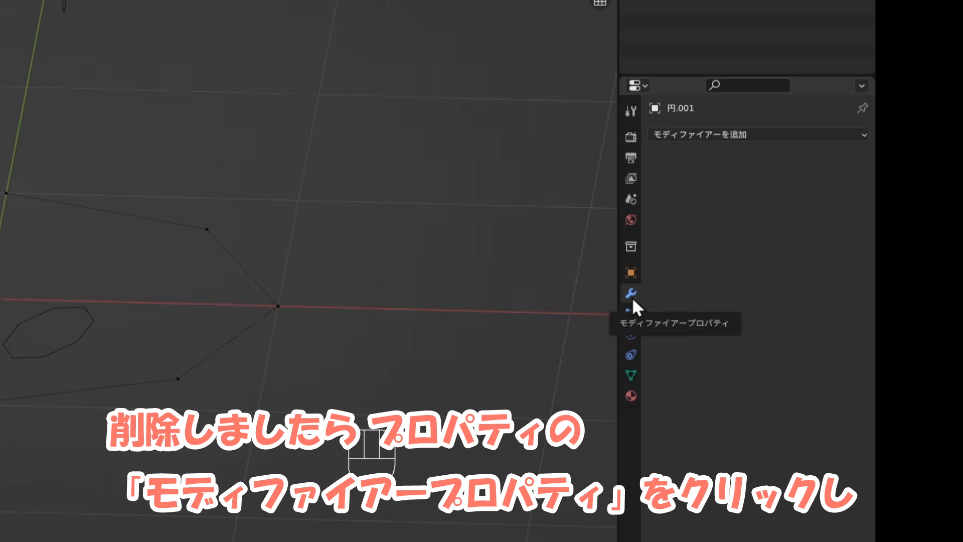
Add a Mirror modifier to the half circle and enable its clipping option.
left_click(631, 297)
left_click(737, 137)
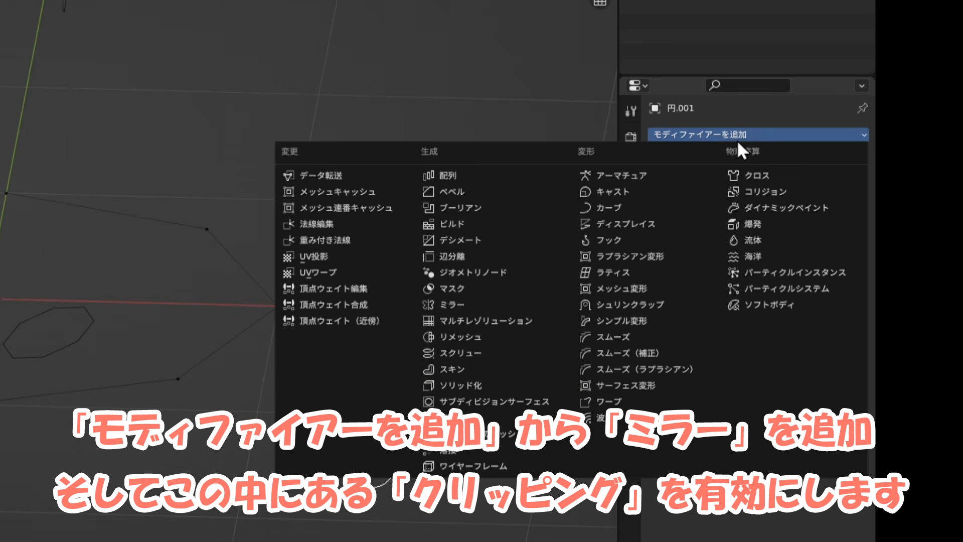
left_click(463, 303)
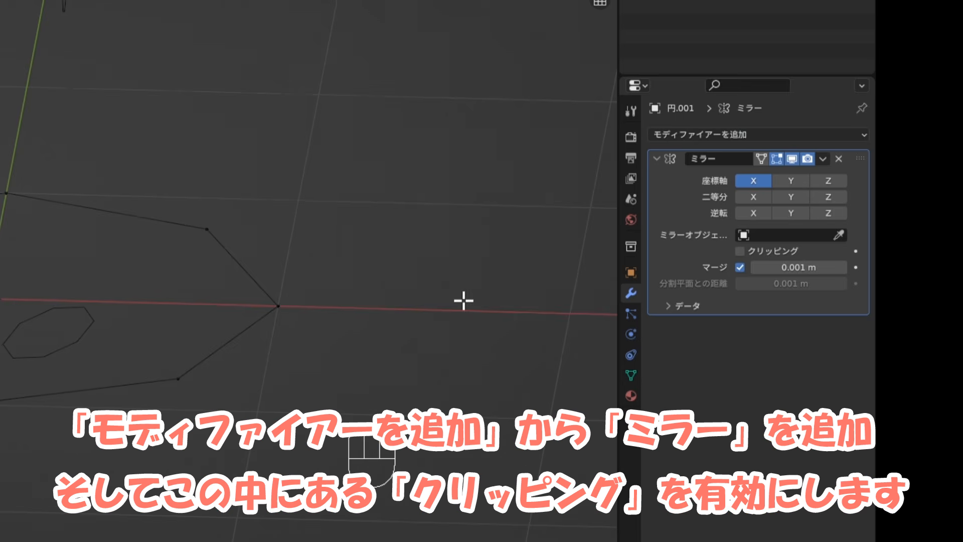
left_click(739, 251)
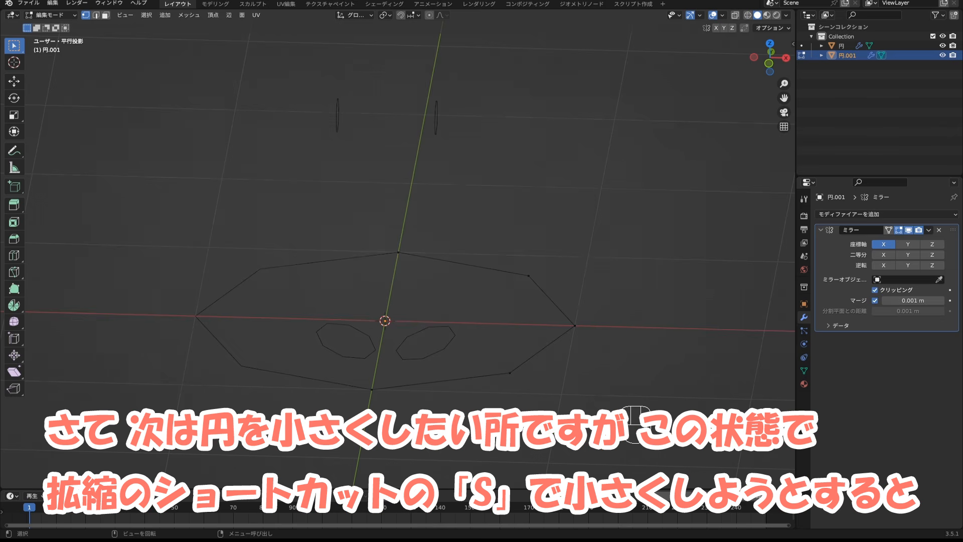
scroll(600, 425, "up", 1)
middle_click_drag(600, 426, 609, 329, "shift")
key("a")
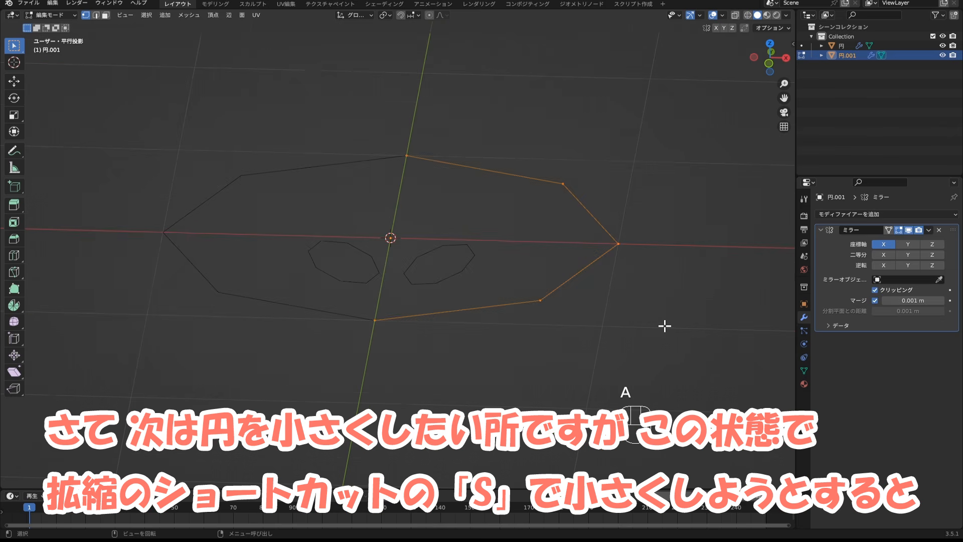
key("s")
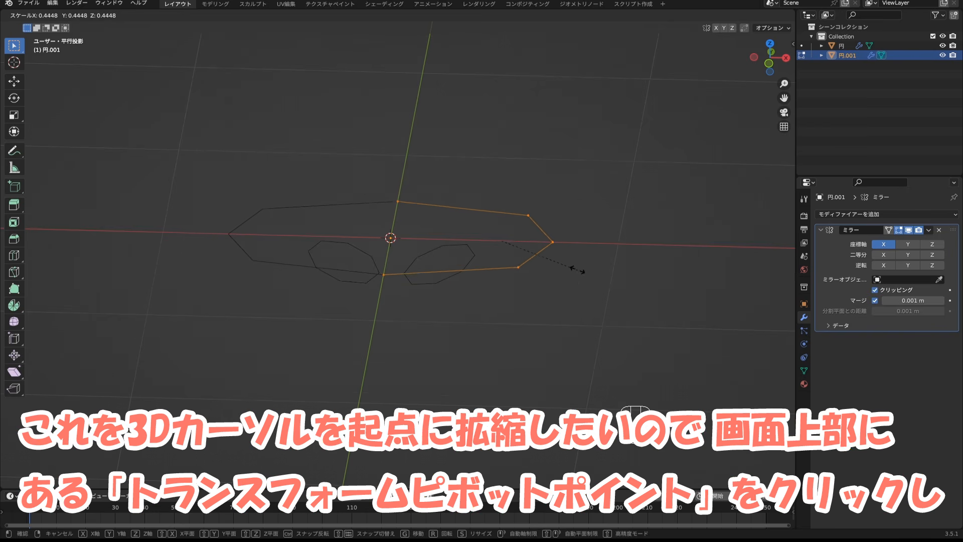
right_click(520, 245)
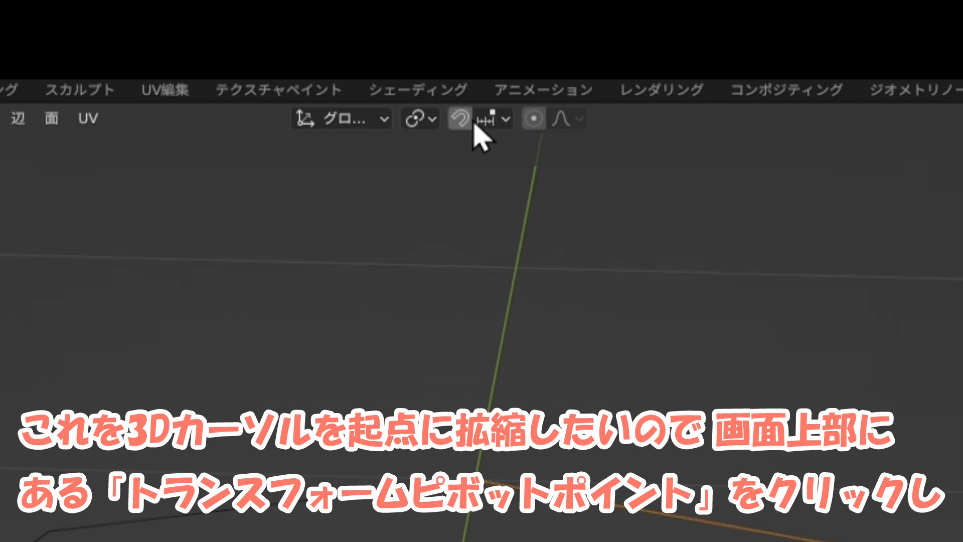
Set the transform pivot point to the 3D cursor and scale all vertices of the half circle by 0.08.
left_click(419, 121)
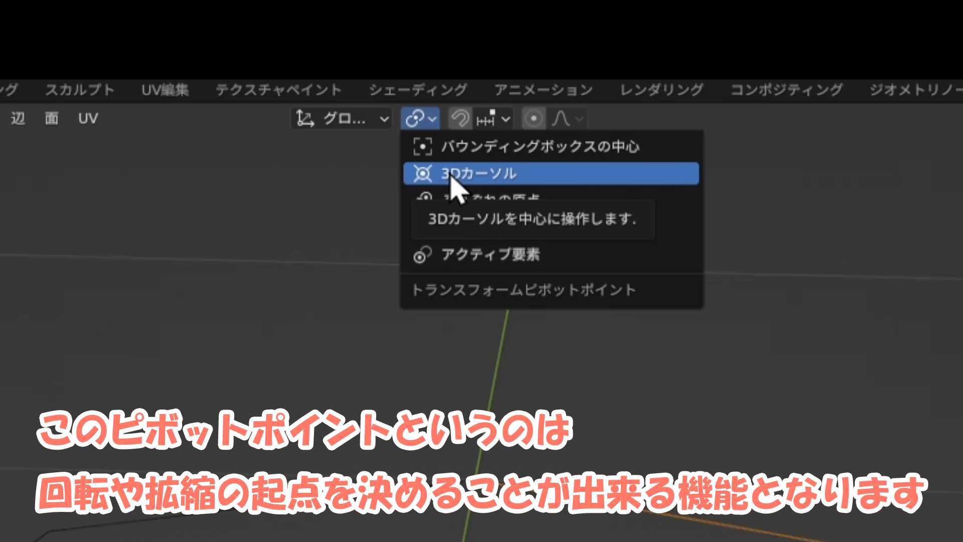
left_click(454, 175)
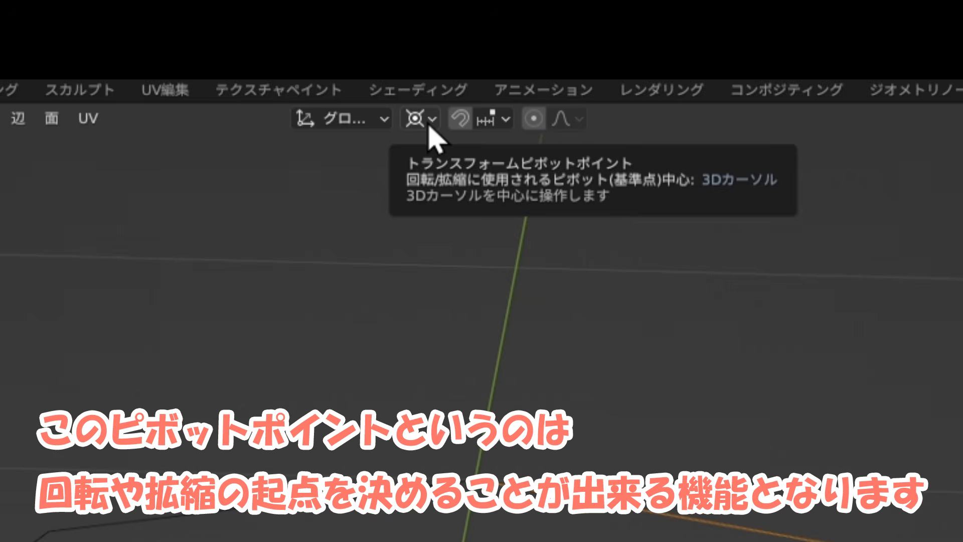
key("a")
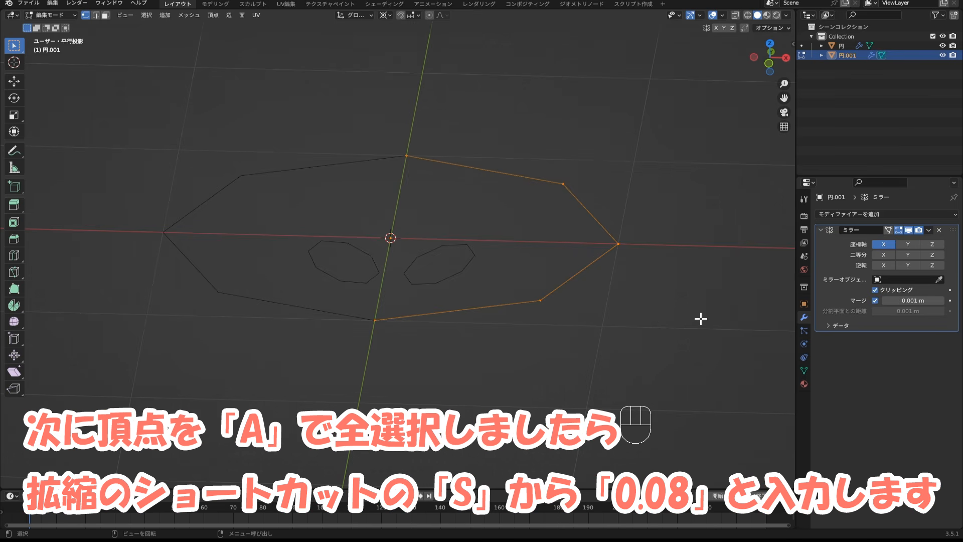
type("s")
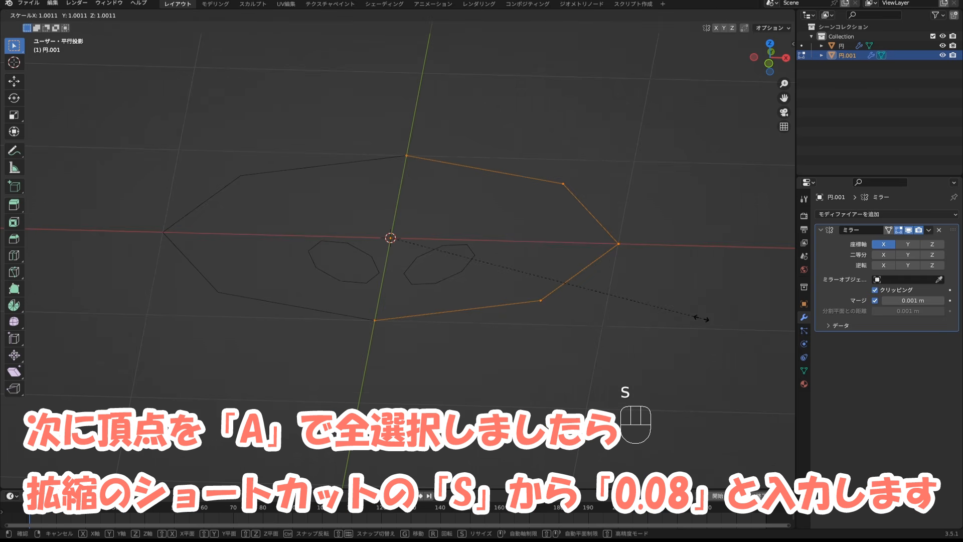
type("0.08")
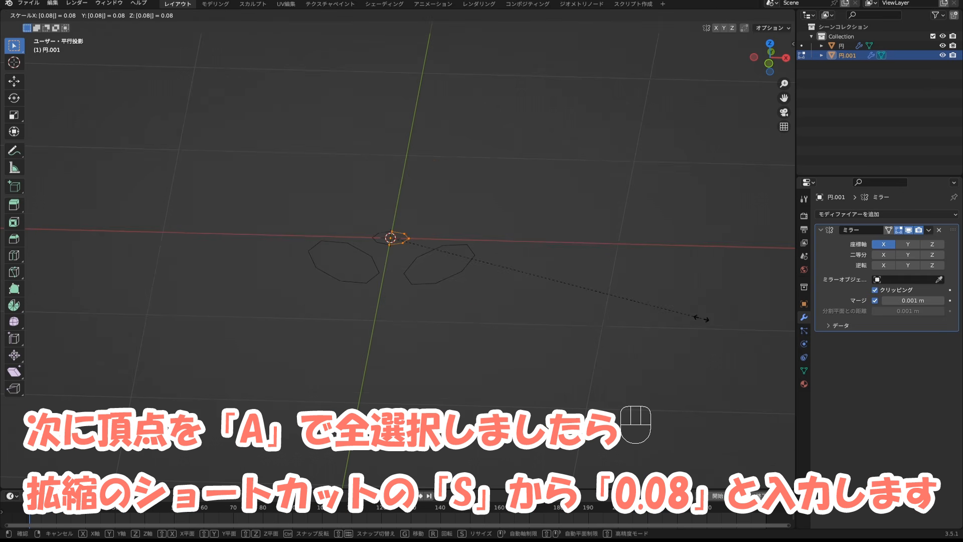
key("Return")
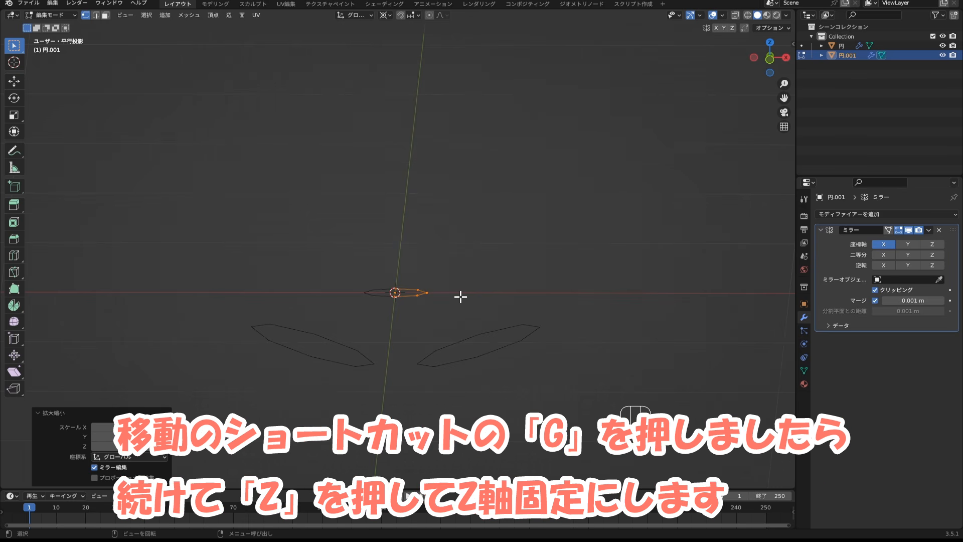
Move the half circle's vertices 1.3 m up along the global Z axis to place the neck root.
key("g")
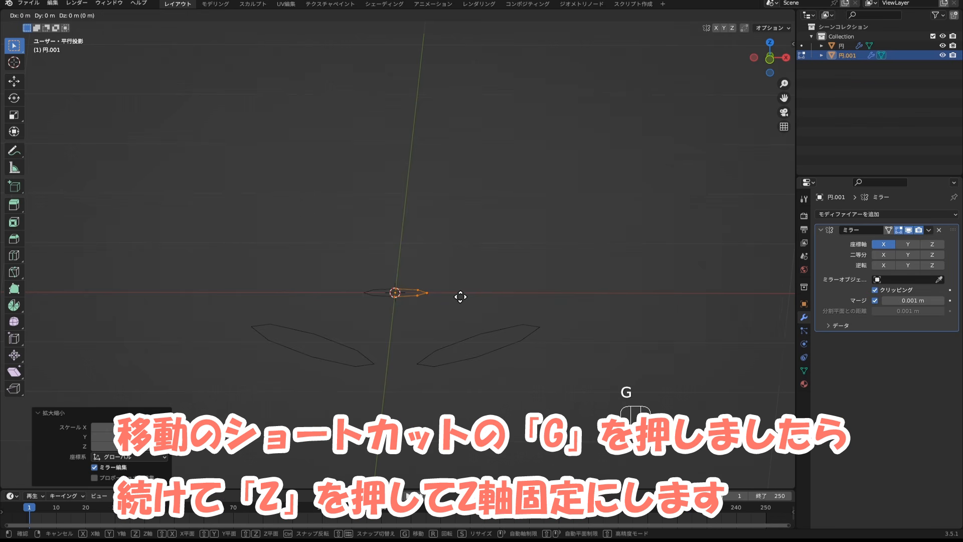
key("z")
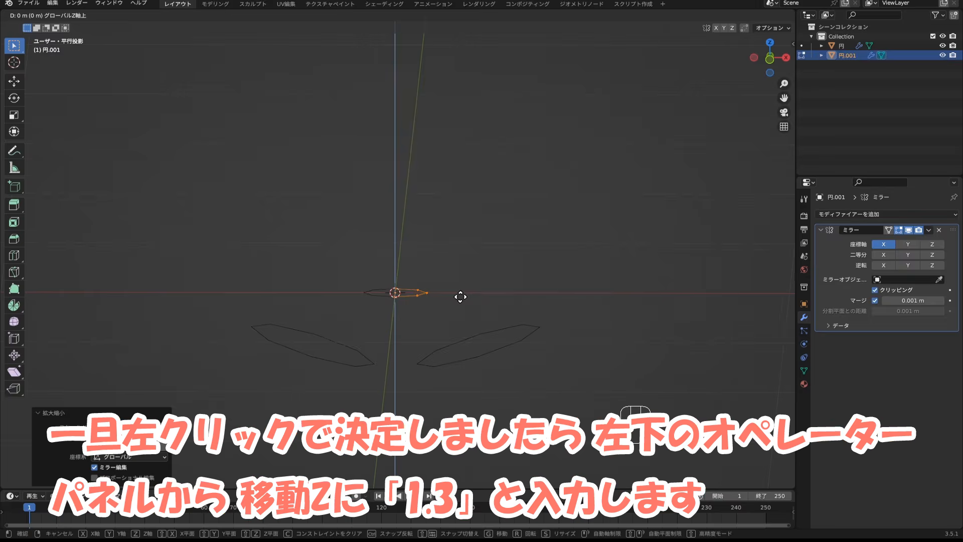
left_click(461, 296)
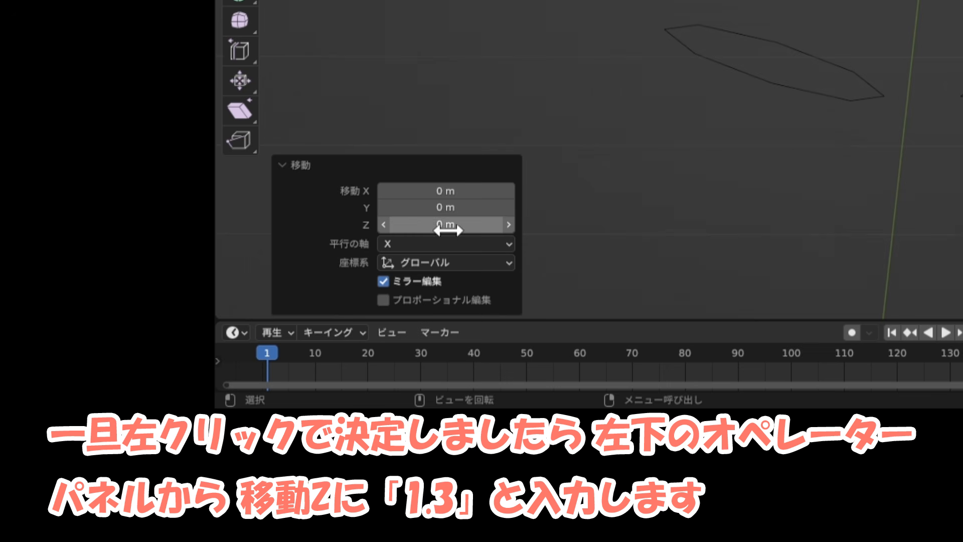
left_click(131, 435)
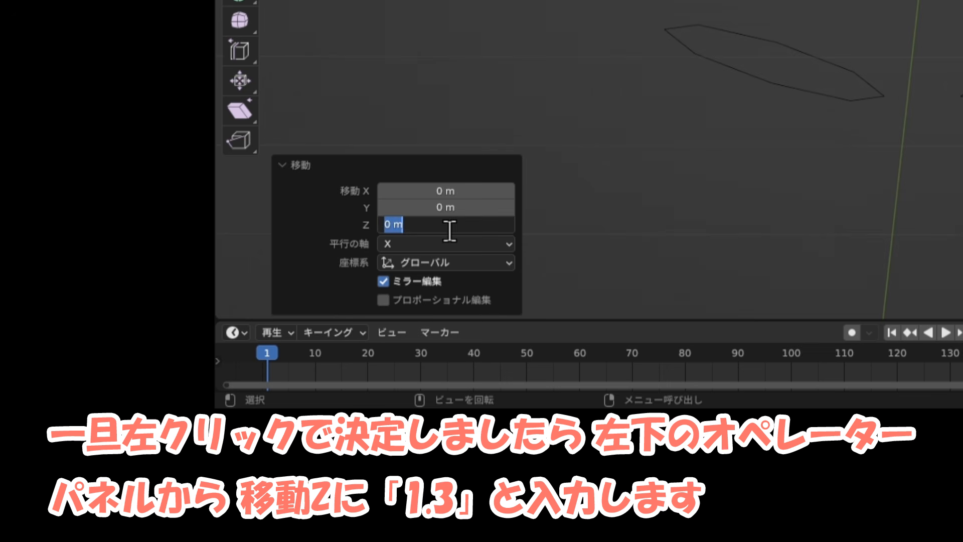
type("1.3")
key("Return")
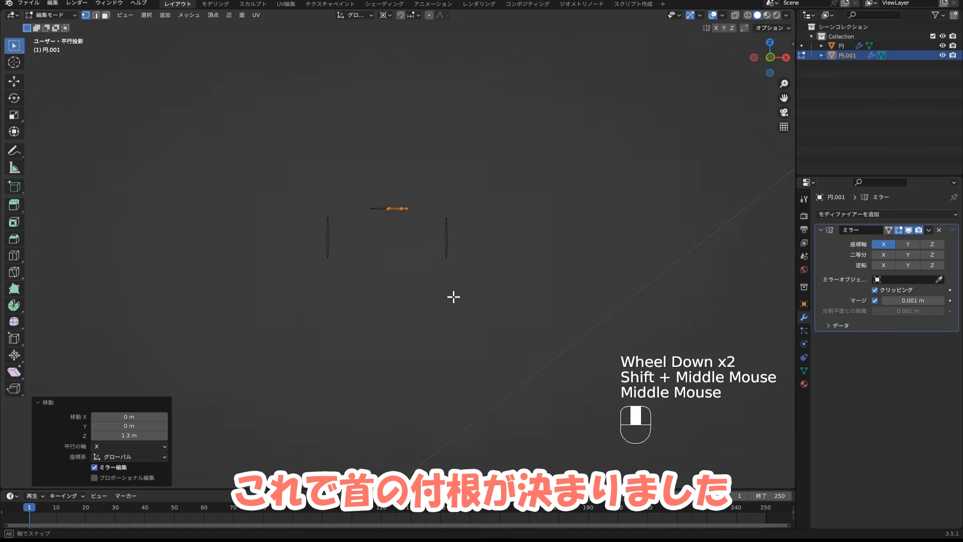
Set the transform pivot point back to the median point (中点).
middle_click_drag(453, 296, 453, 296)
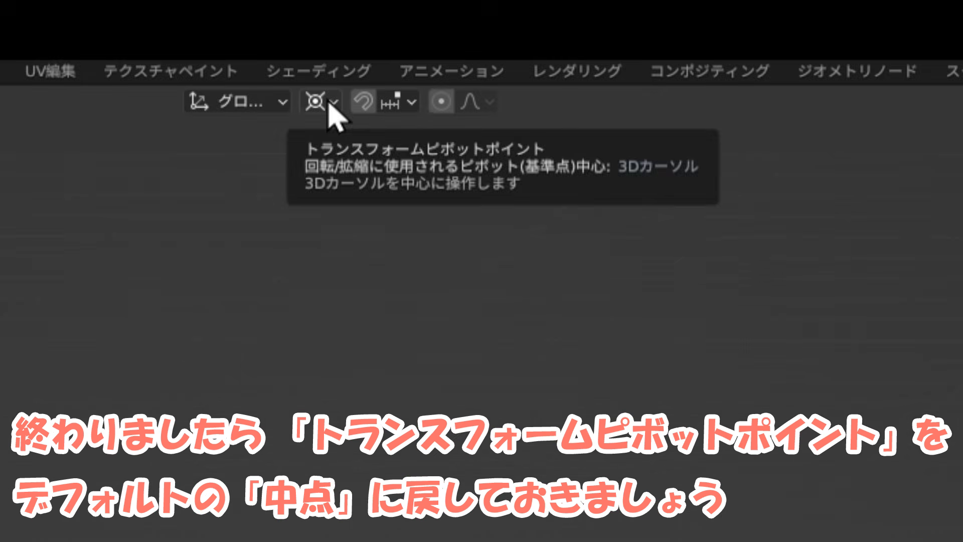
left_click(383, 14)
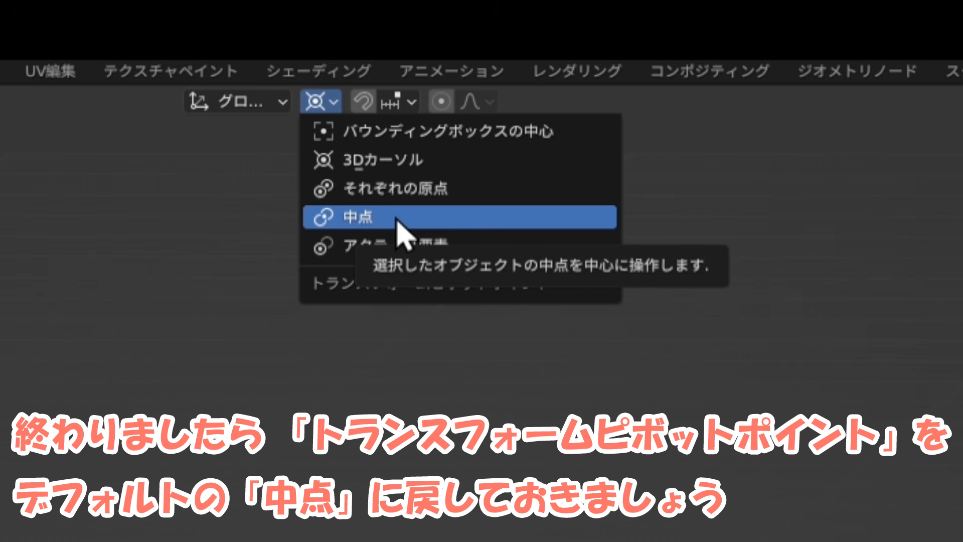
left_click(396, 219)
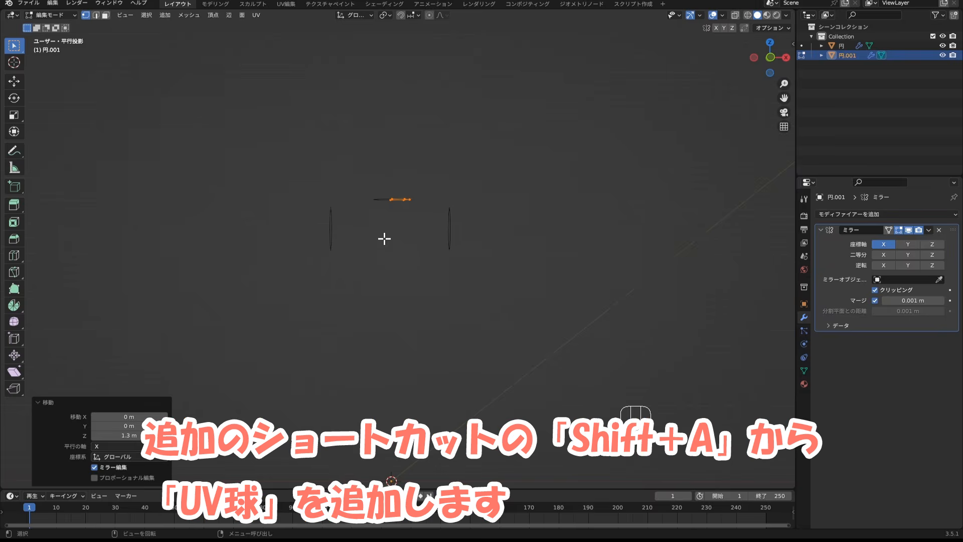
Add a UV sphere within the same mesh with 10 segments, 4 rings and a radius of 0.1 m.
key("shift+a")
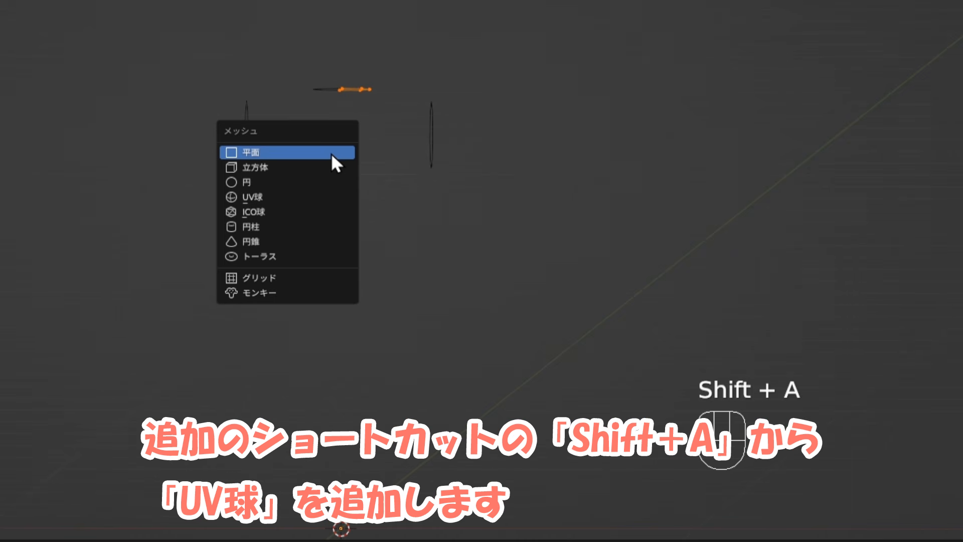
left_click(319, 197)
double_click(536, 113)
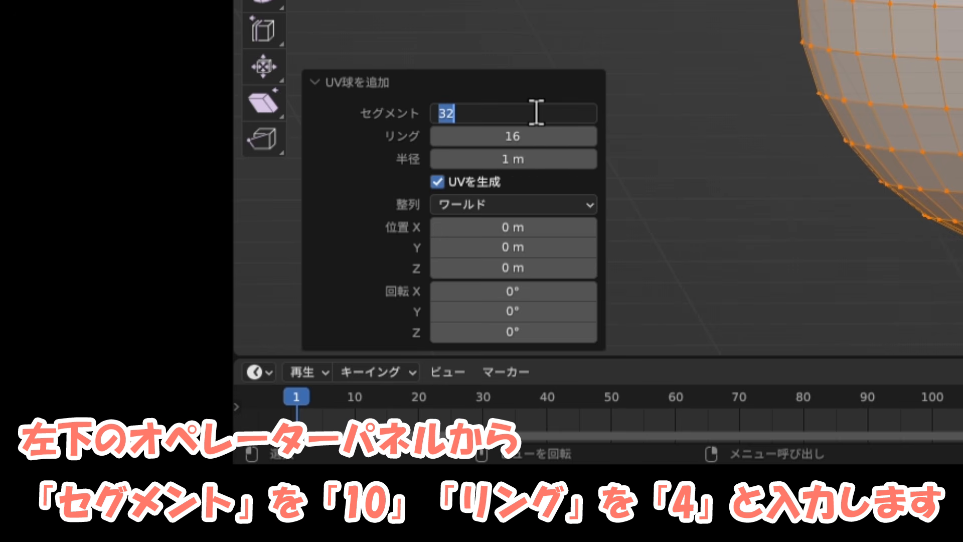
type("10")
key("Return")
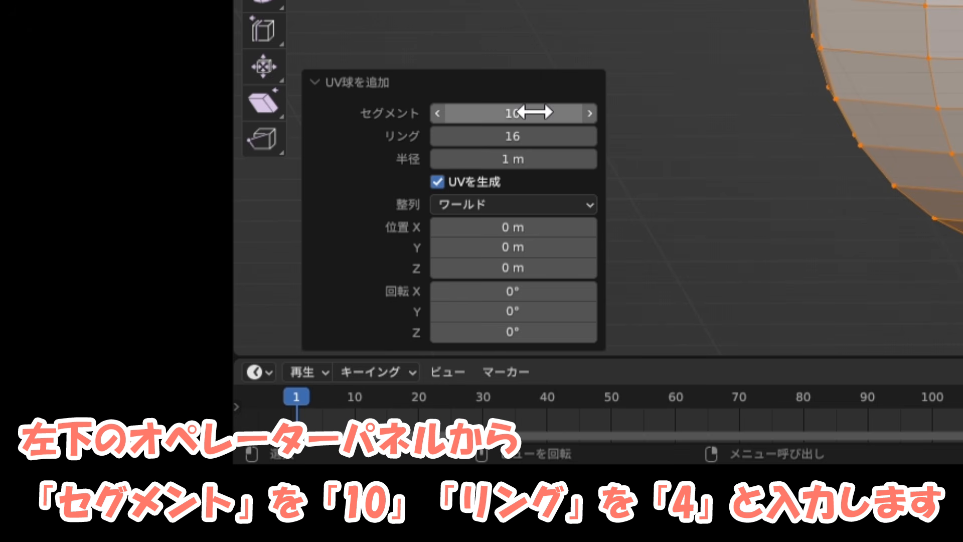
double_click(537, 135)
type("4")
key("Return")
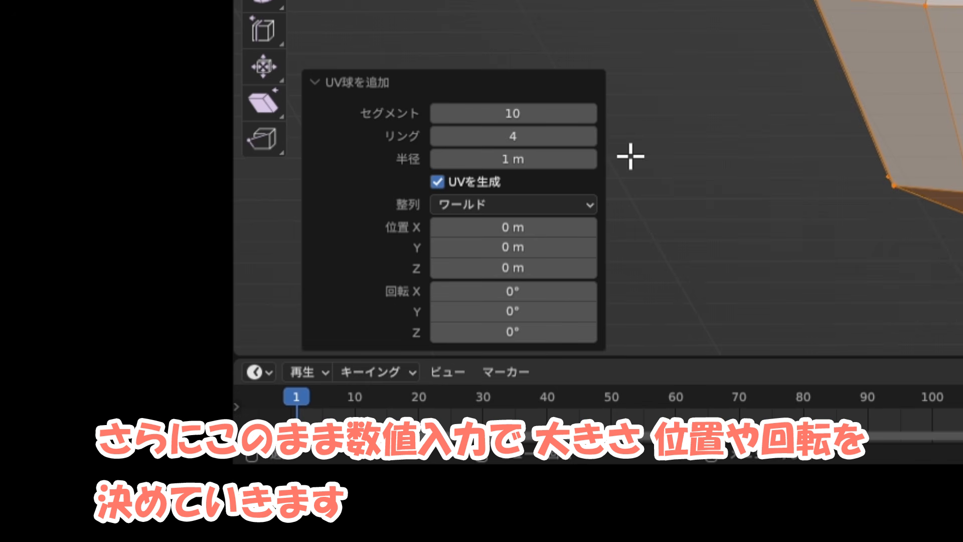
double_click(536, 159)
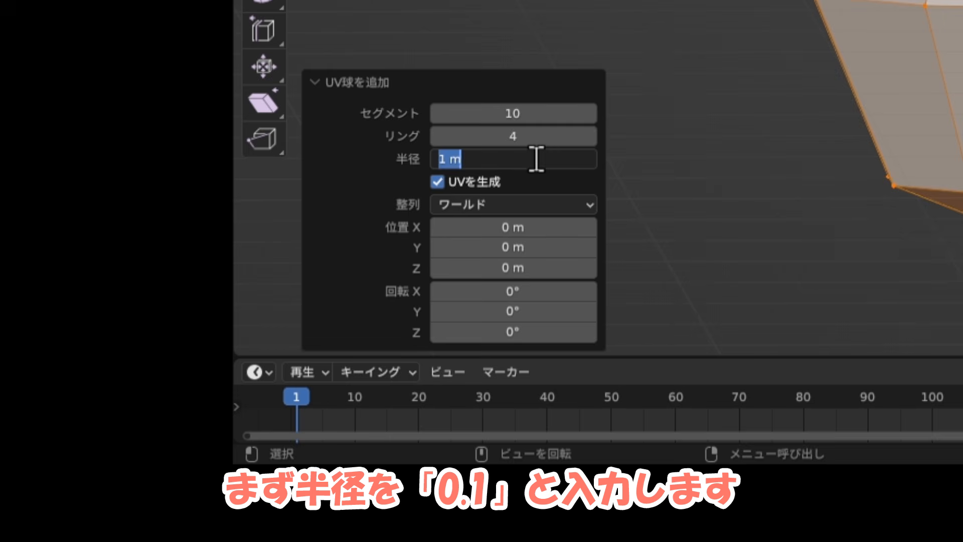
type("0.1")
key("Return")
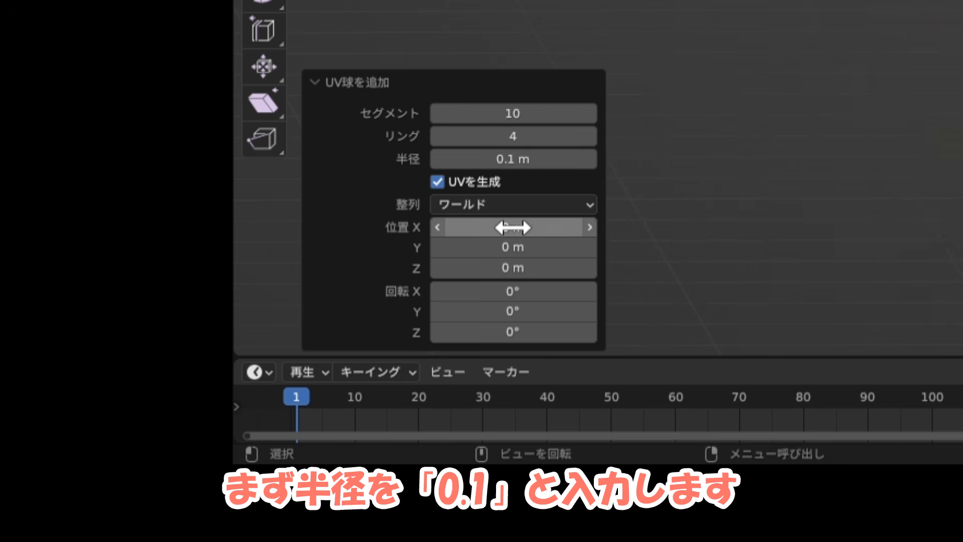
Set the new sphere's location to X 0.13 m, Y -0.15 m and Z 0.88 m.
double_click(515, 227)
type("0")
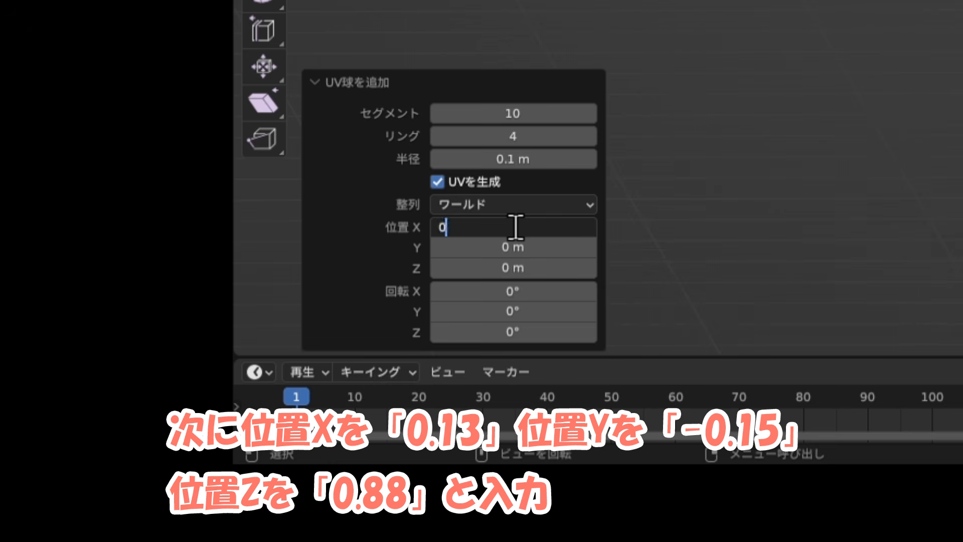
type(".13")
key("Return")
left_click(525, 245)
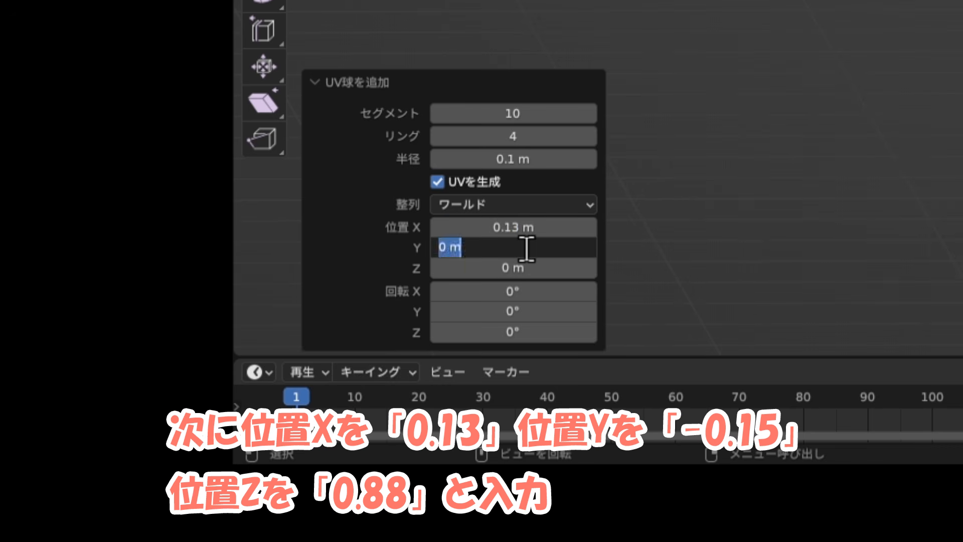
type("-0")
type(".15")
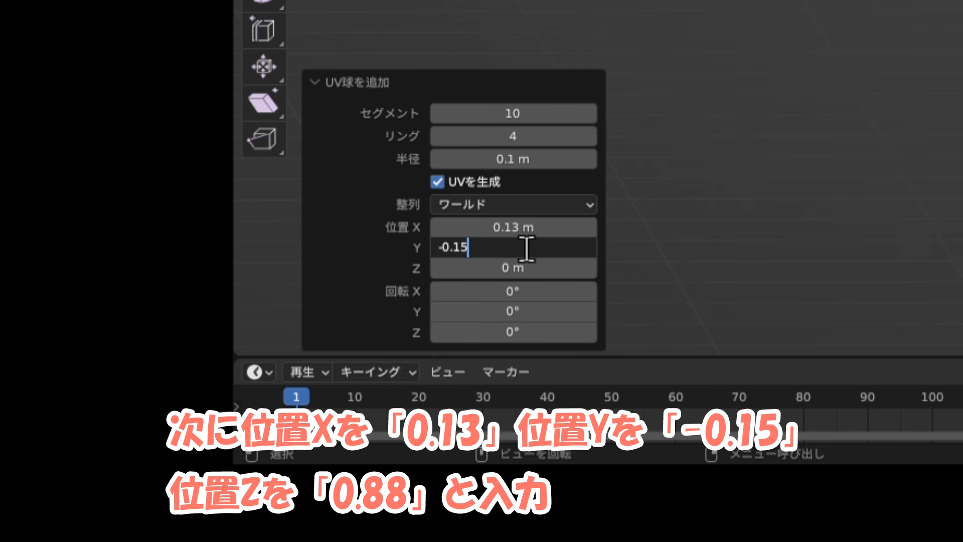
key("Return")
left_click(545, 273)
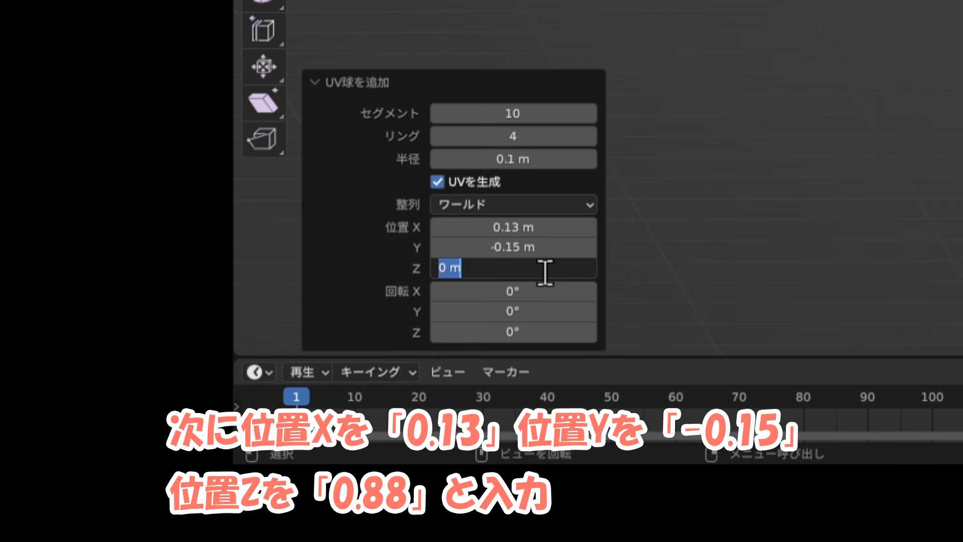
type("0.88")
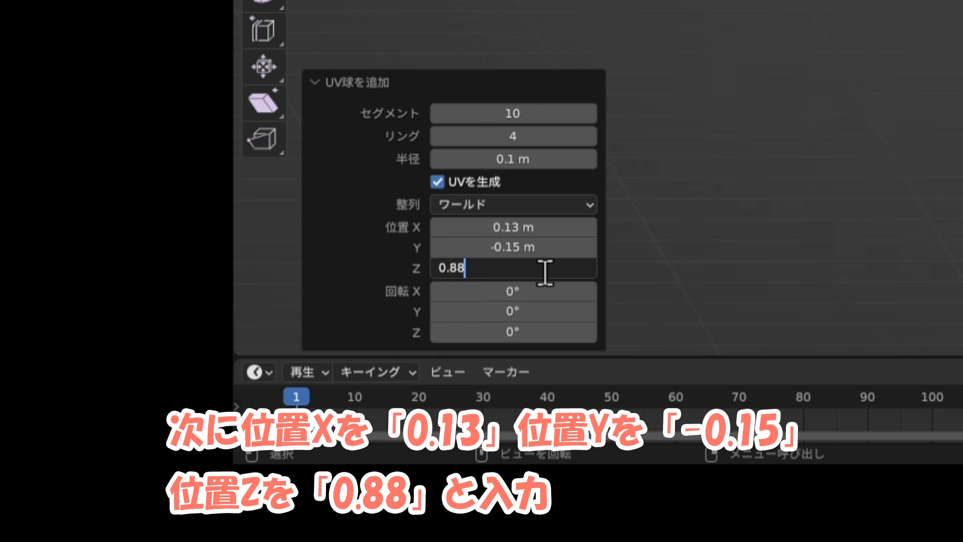
key("Return")
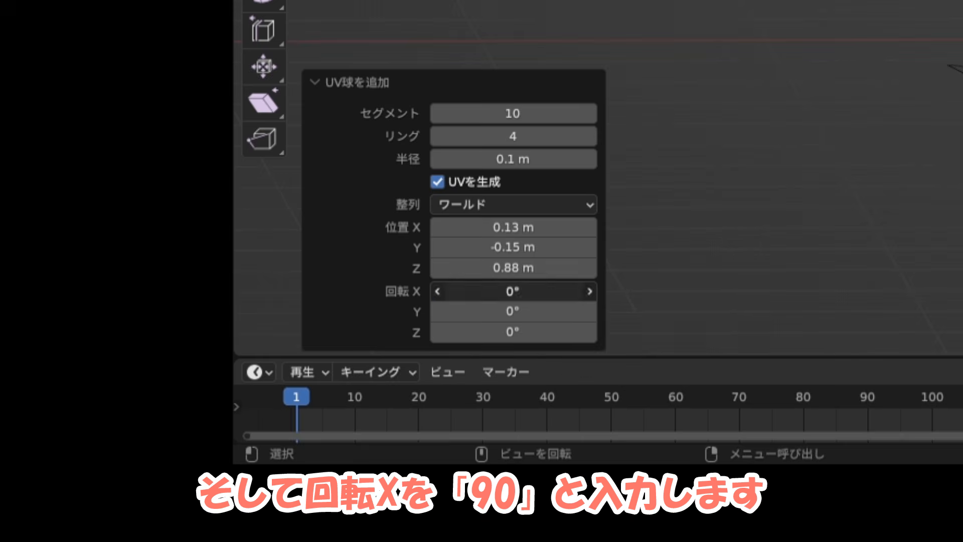
Set the new sphere's X rotation to 90° so that its pole points along the Y axis.
left_click(540, 293)
type("9")
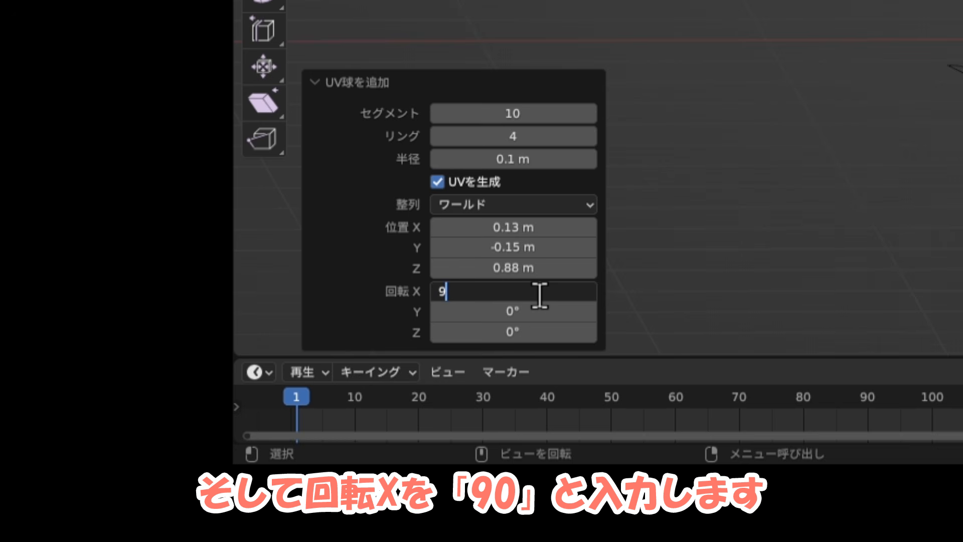
type("0")
key("Return")
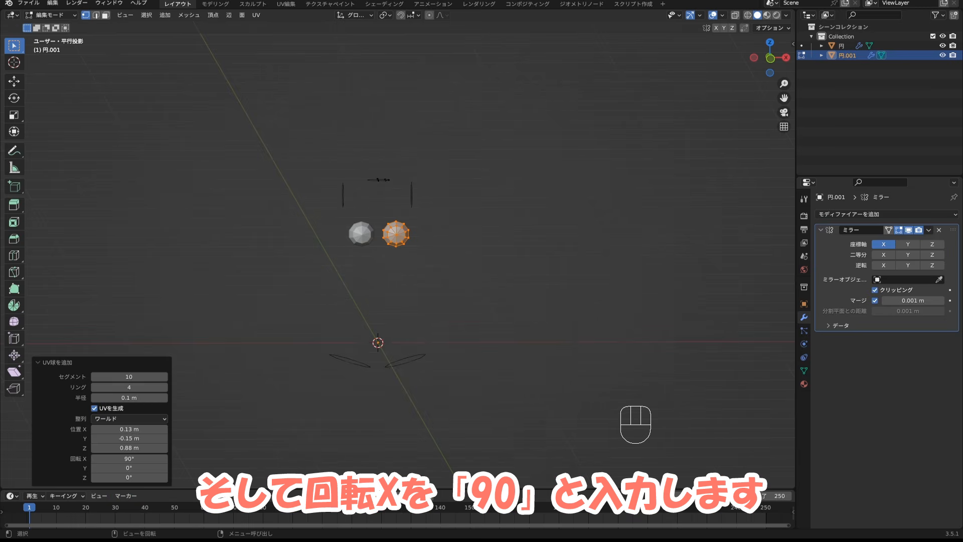
Turn on X-ray display in the right side view and make Box Select (ボックス選択) the active selection tool.
key("KP_3")
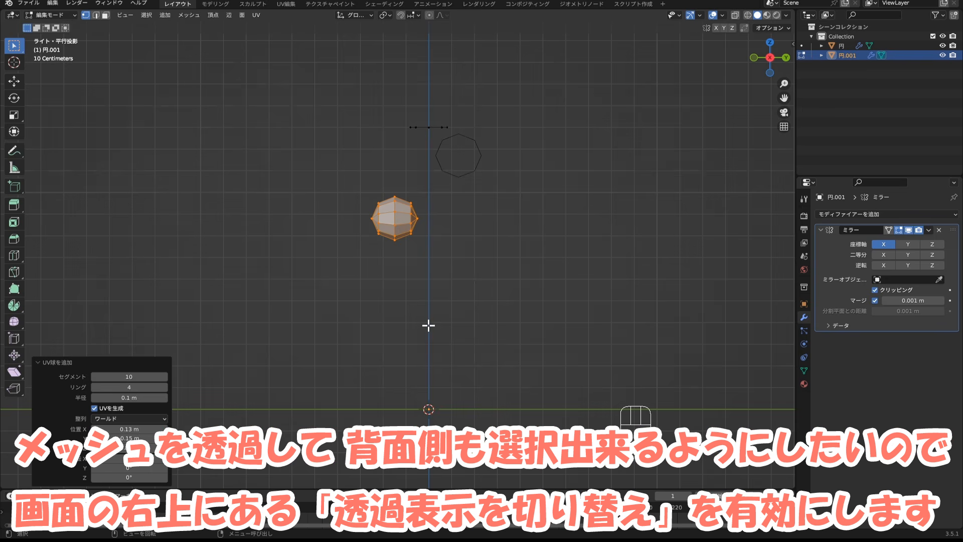
scroll(429, 324, "up", 2)
middle_click_drag(431, 203, 437, 279, "shift")
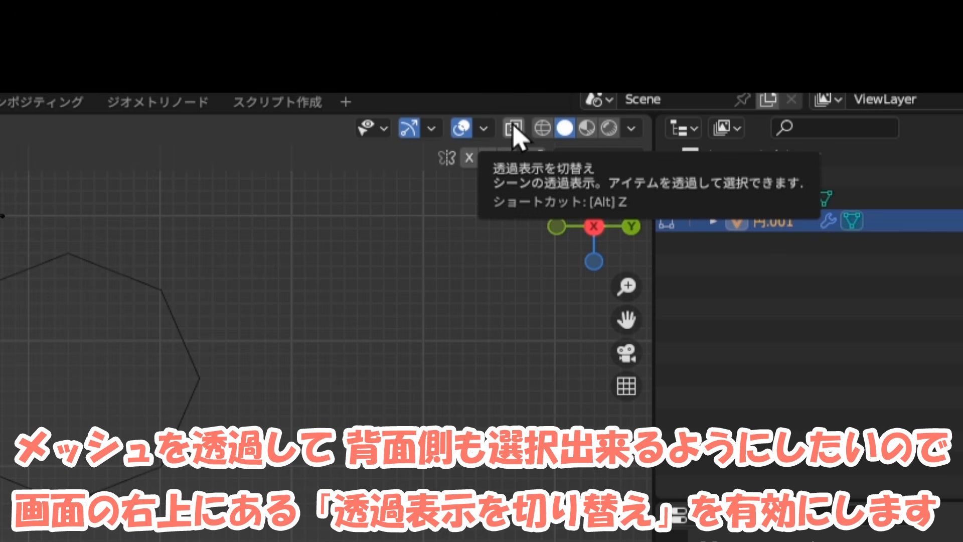
left_click(513, 128)
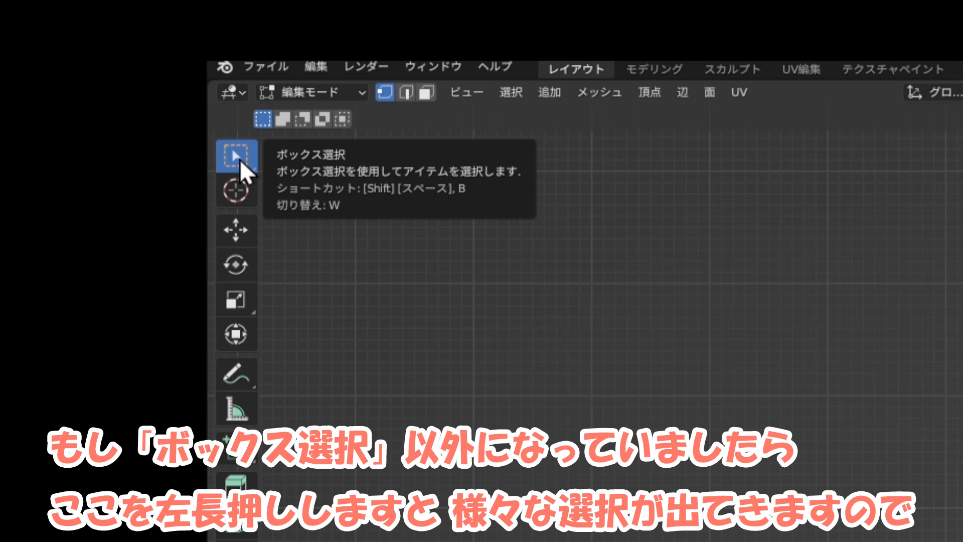
left_click(241, 161)
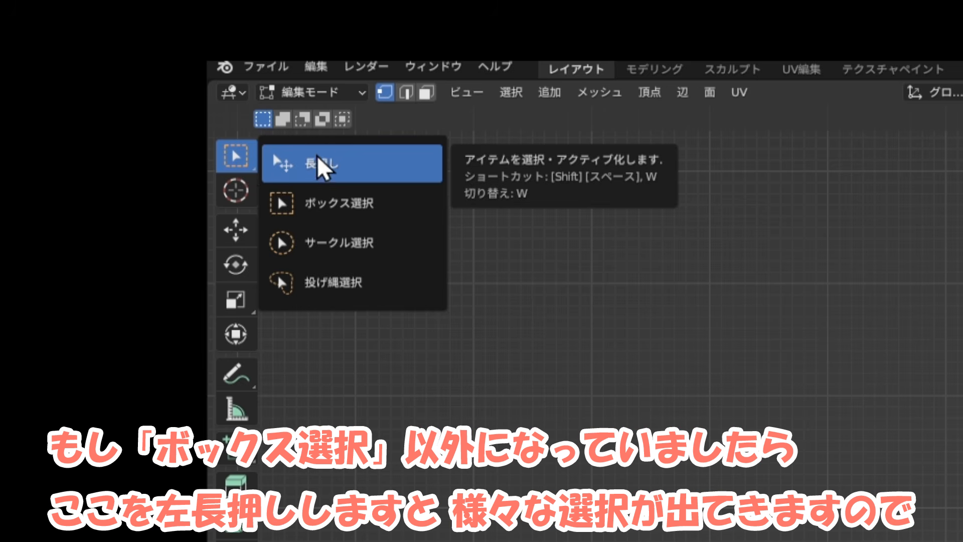
left_click(368, 208)
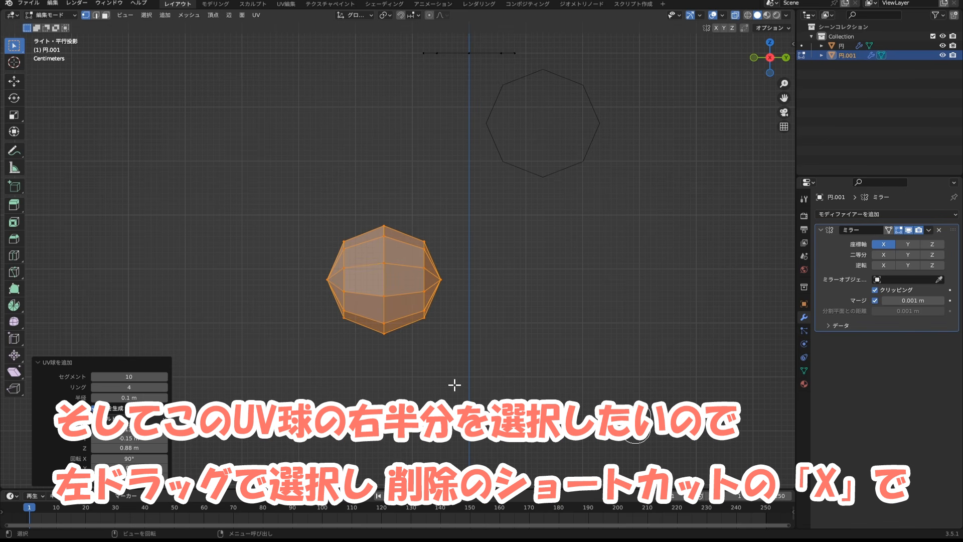
Delete the sphere vertices on the positive Y side of its middle ring and turn off X-ray display.
scroll(455, 384, "up", 2)
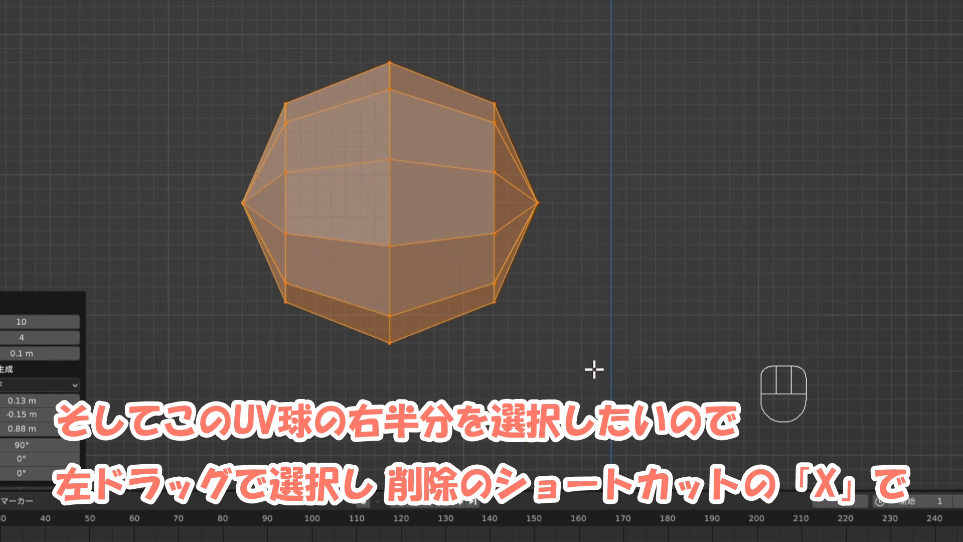
left_click_drag(592, 366, 461, 66)
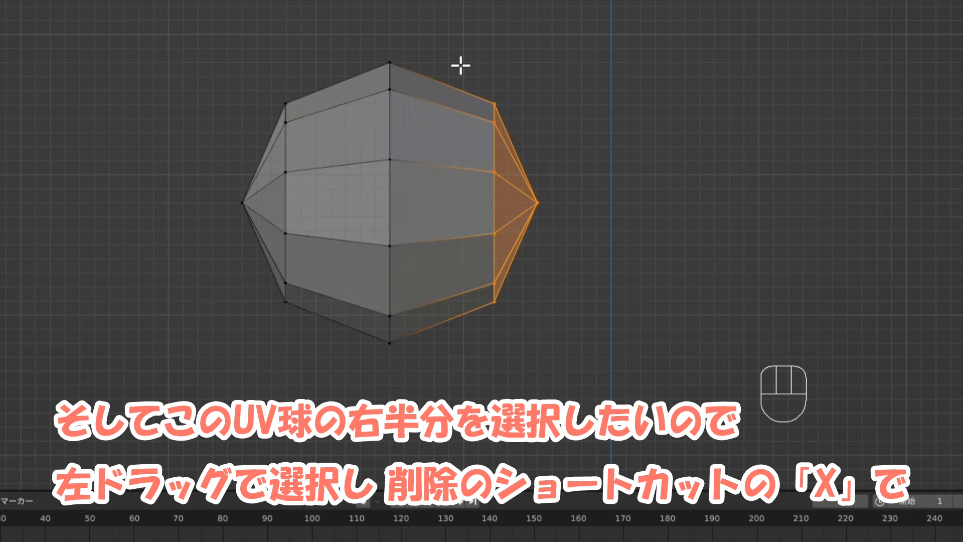
key("x")
left_click(544, 186)
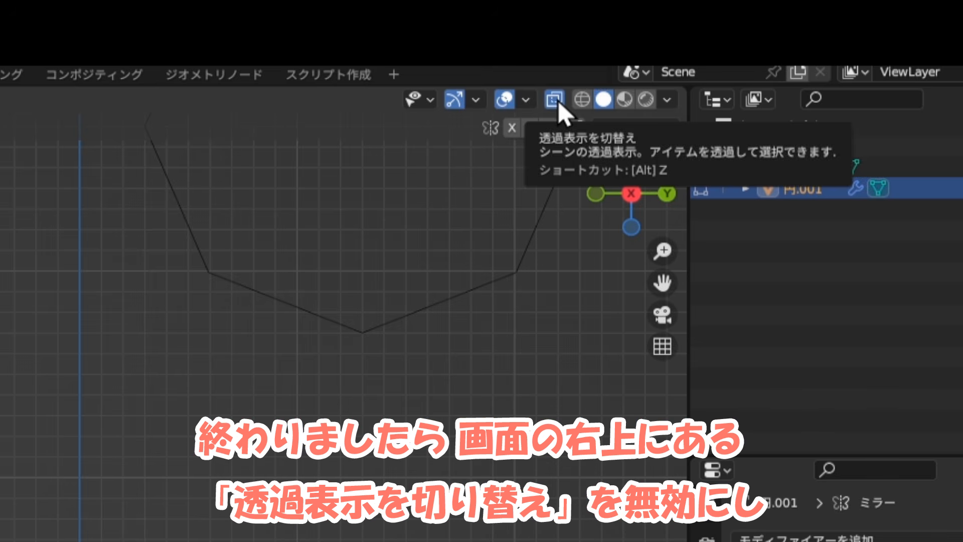
left_click(555, 100)
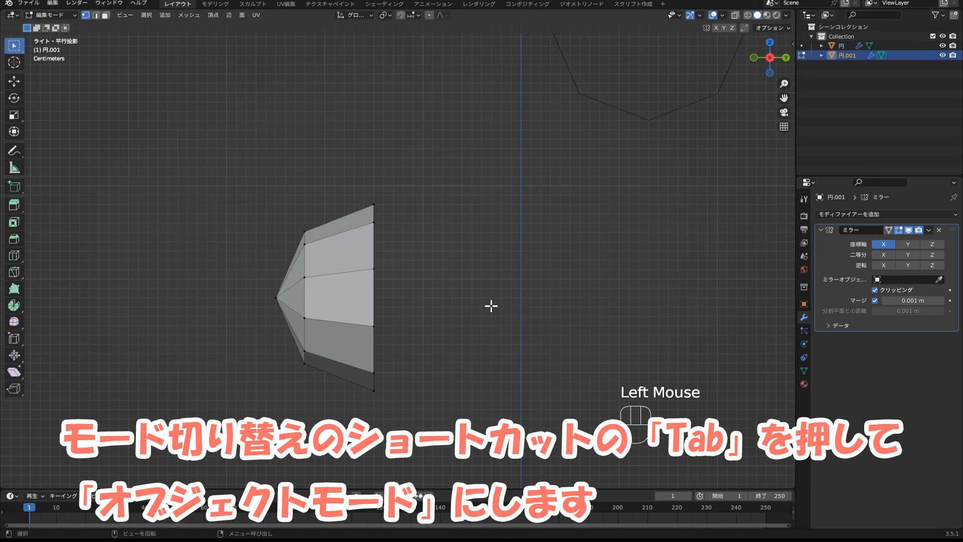
Leave mesh editing and join the limb-circle object 円 into 円.001, keeping 円.001 as the active object.
key("Tab")
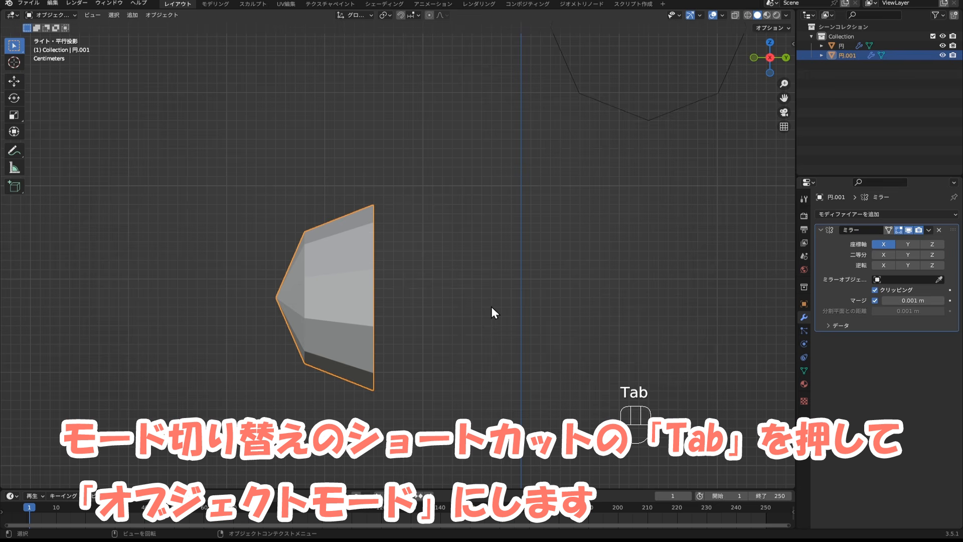
scroll(477, 320, "down", 4)
middle_click_drag(476, 320, 519, 276)
scroll(519, 307, "down", 2)
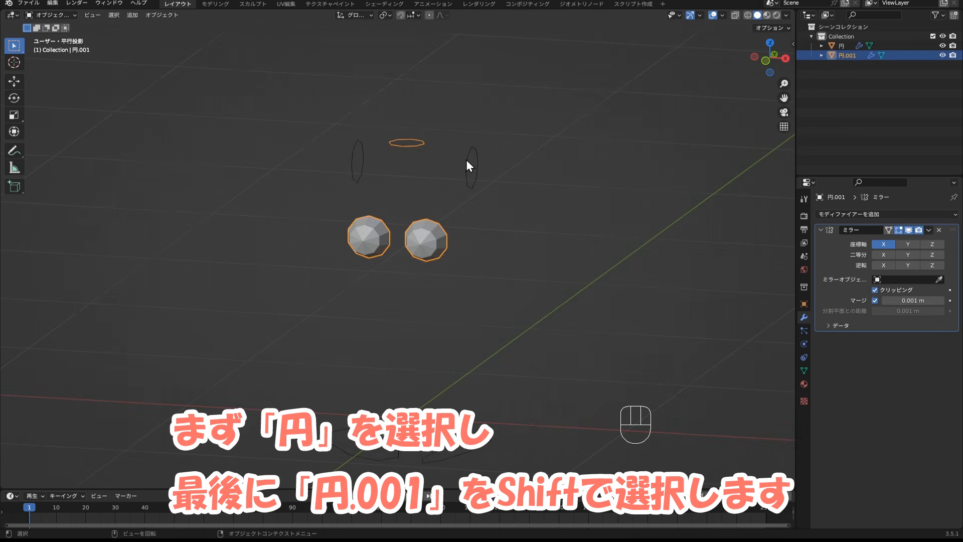
left_click(466, 160)
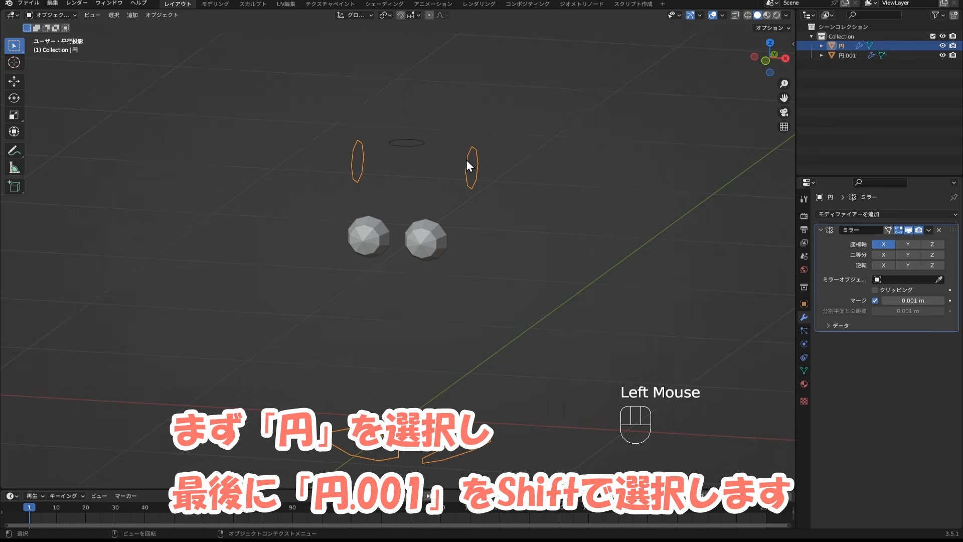
left_click(436, 230, "shift")
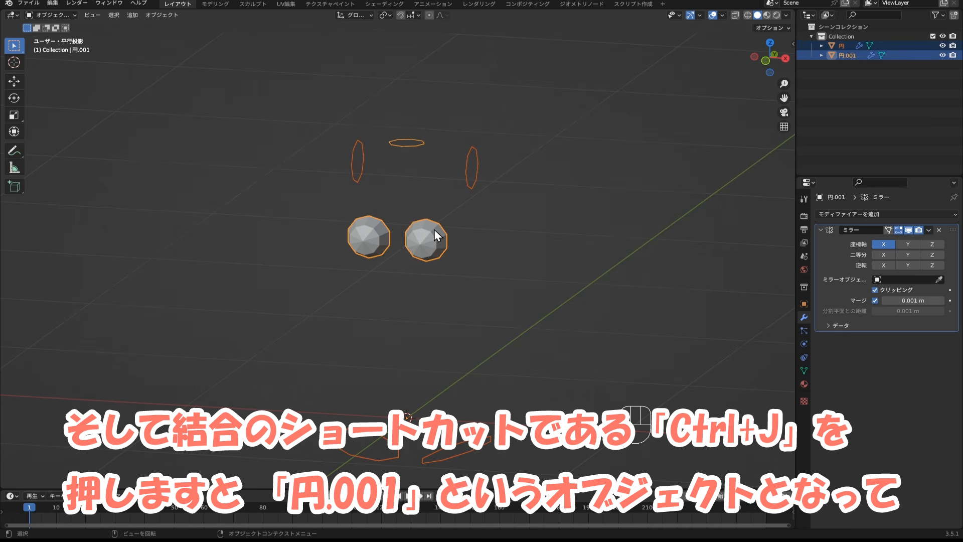
key("ctrl")
key("ctrl+j")
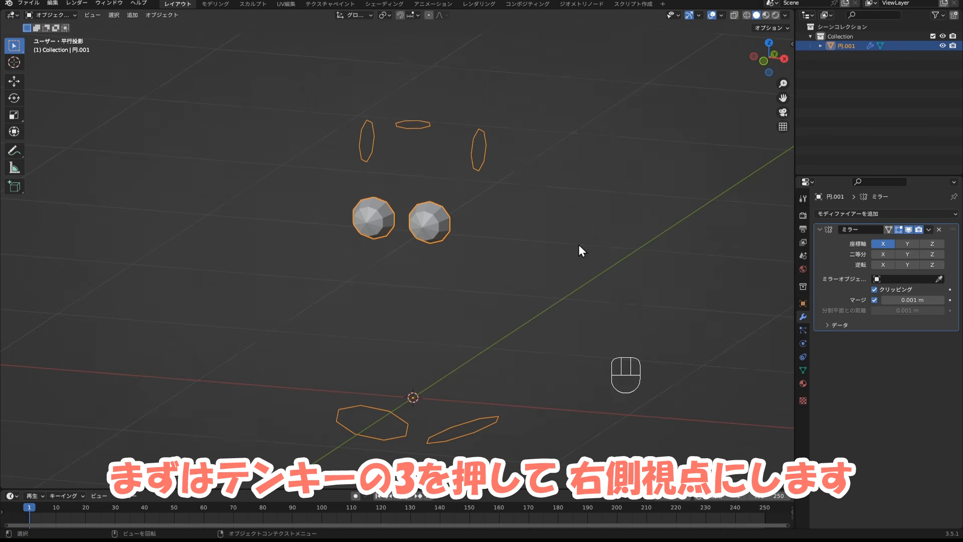
In the right side view, move only the arm-root vertex loop of the joined mesh by -0.09 m along Y.
key("KP_3")
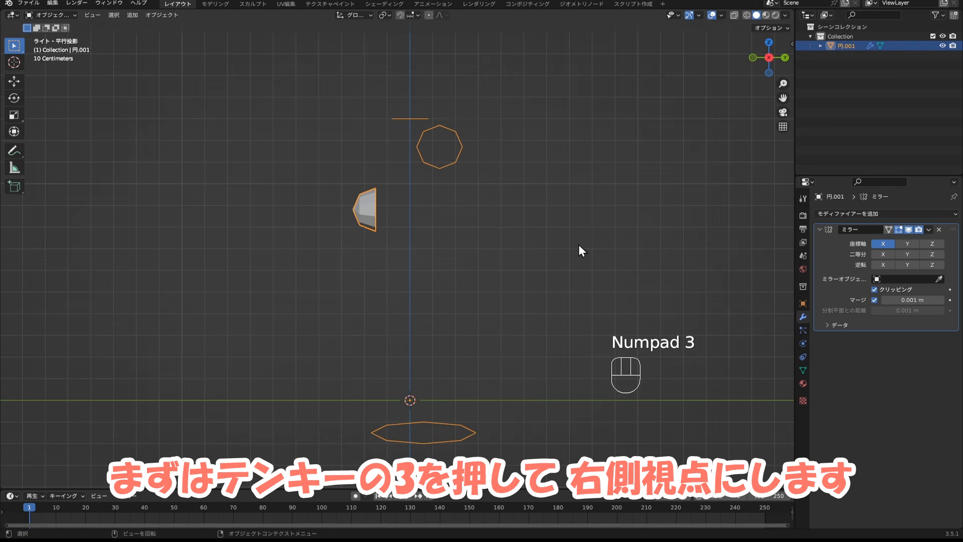
left_click(371, 194)
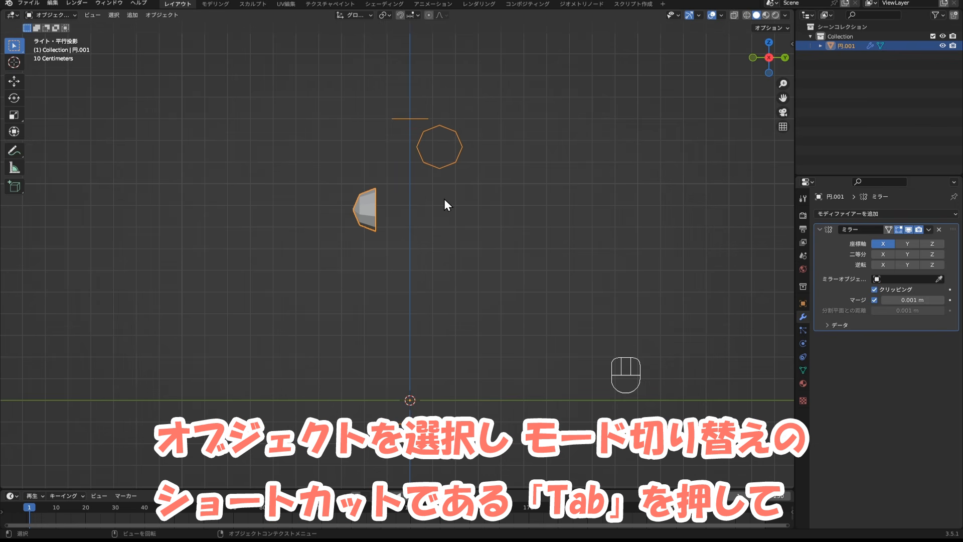
key("Tab")
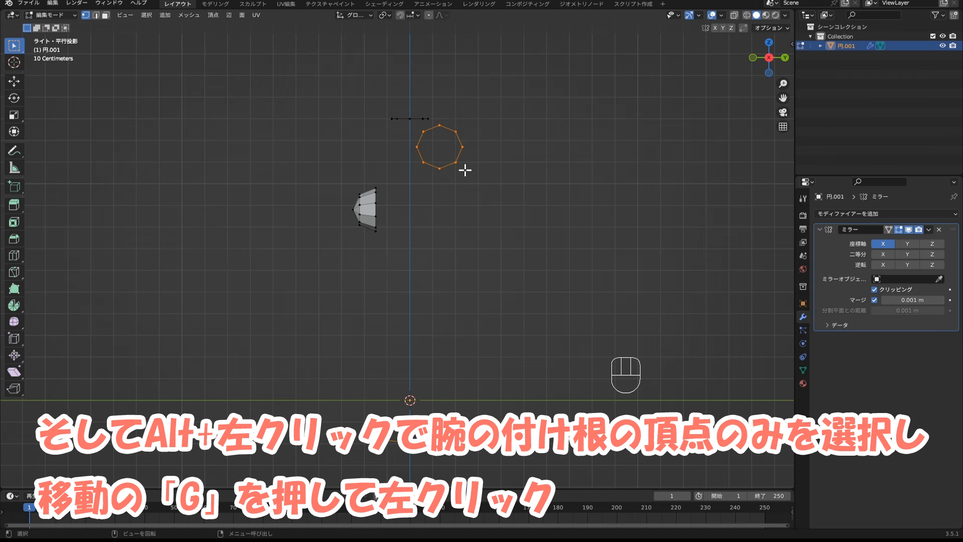
key("alt")
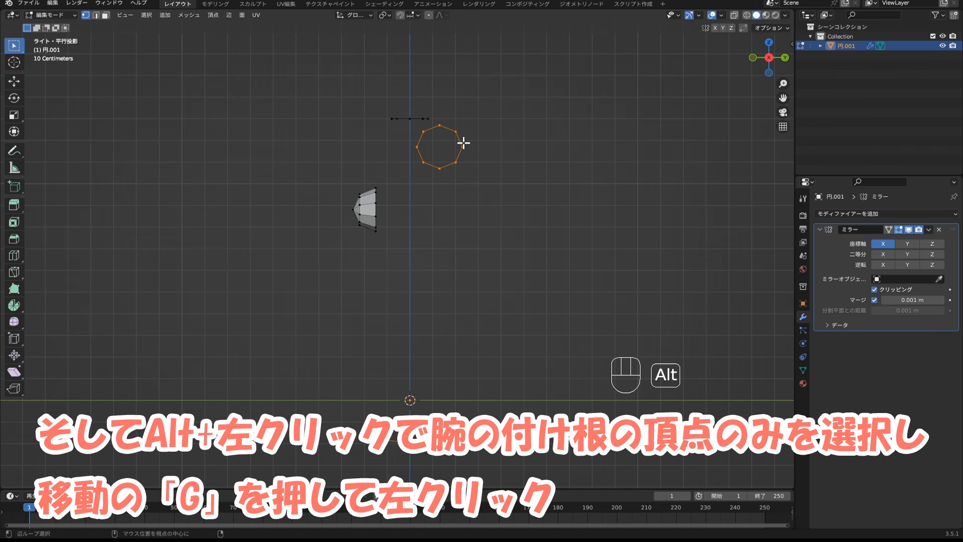
double_click(464, 143, "alt")
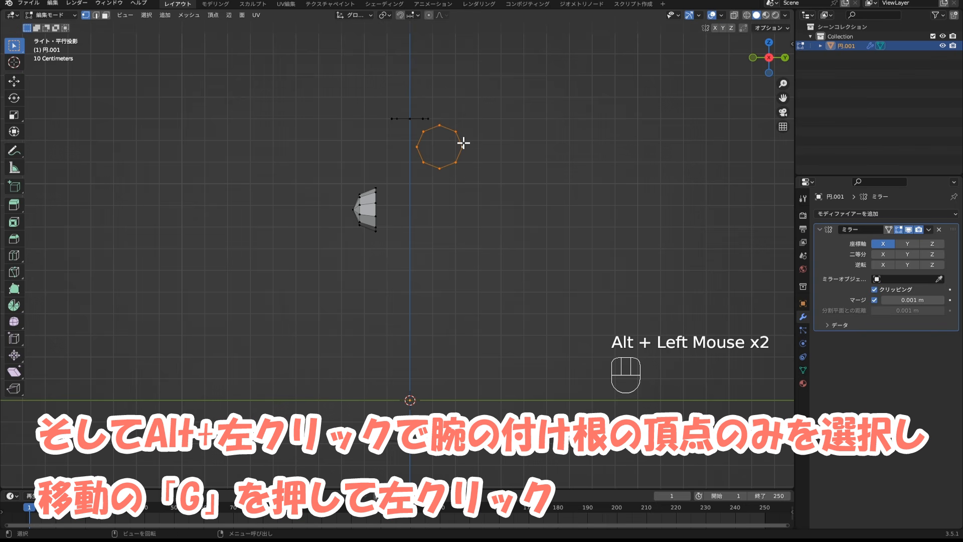
key("g")
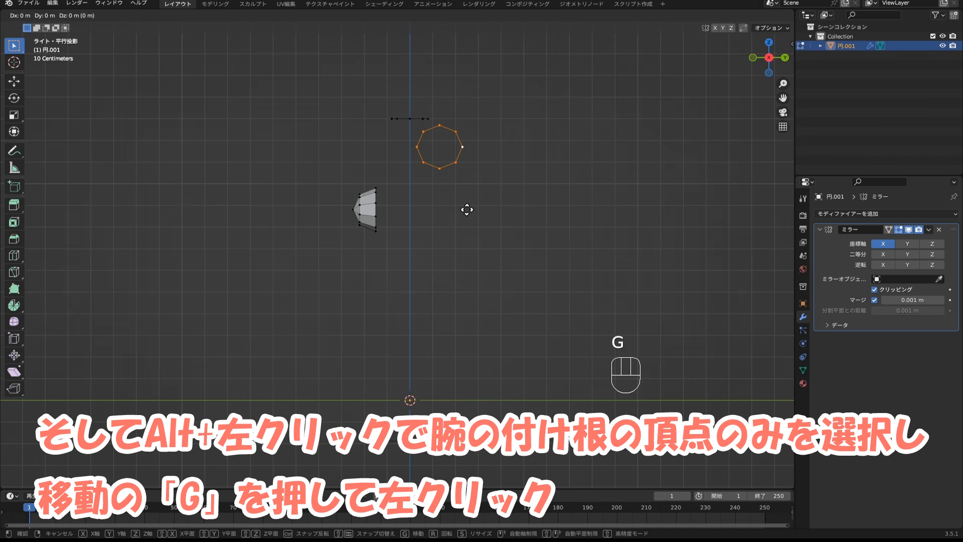
left_click(466, 210)
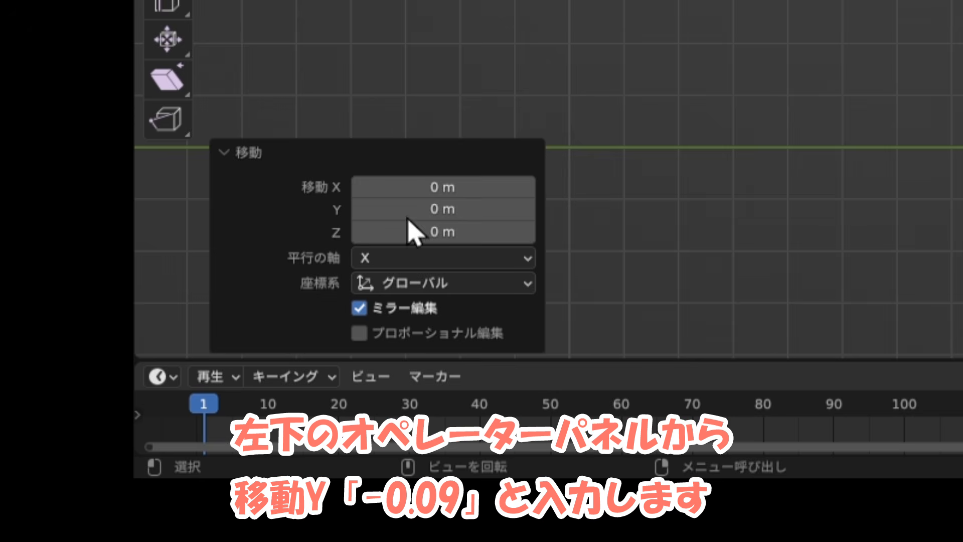
left_click(431, 210)
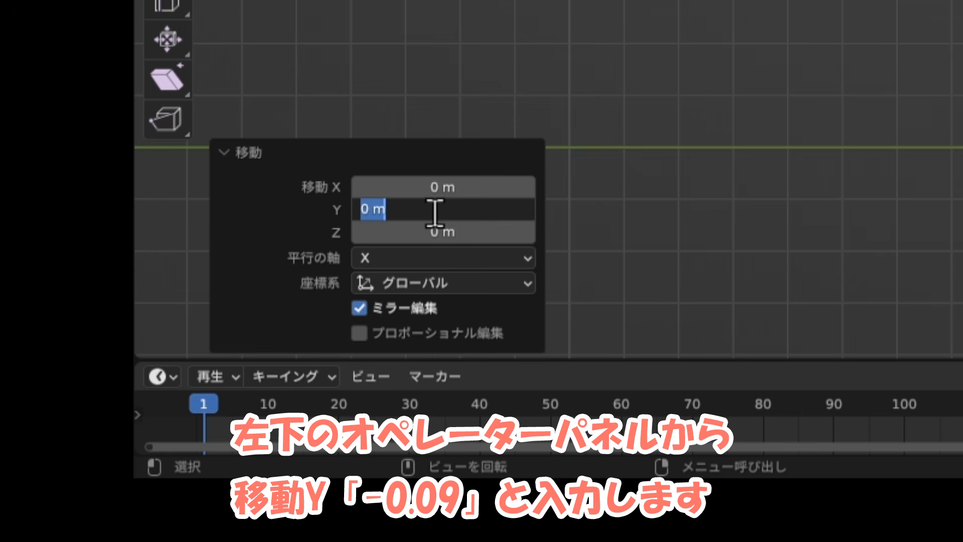
key("BackSpace")
type("-0")
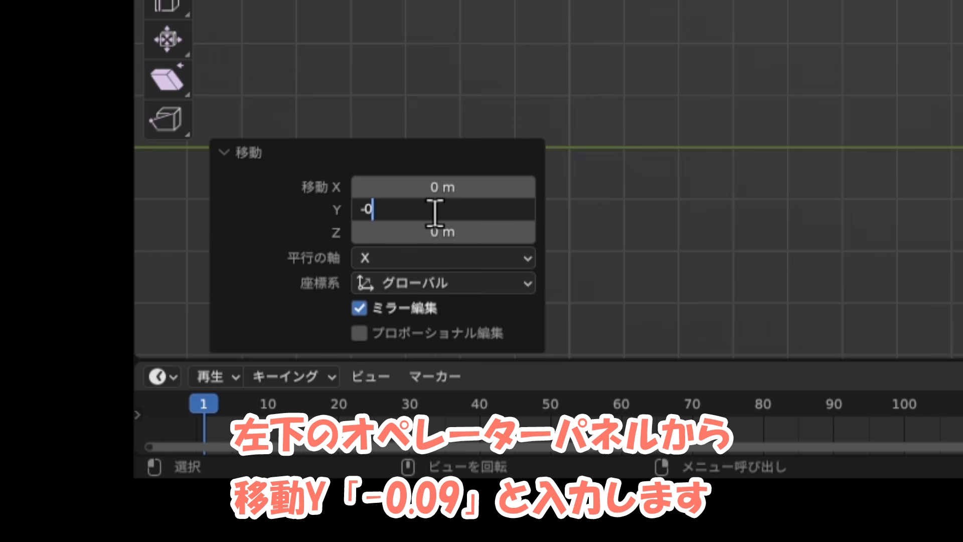
type(".09")
key("Return")
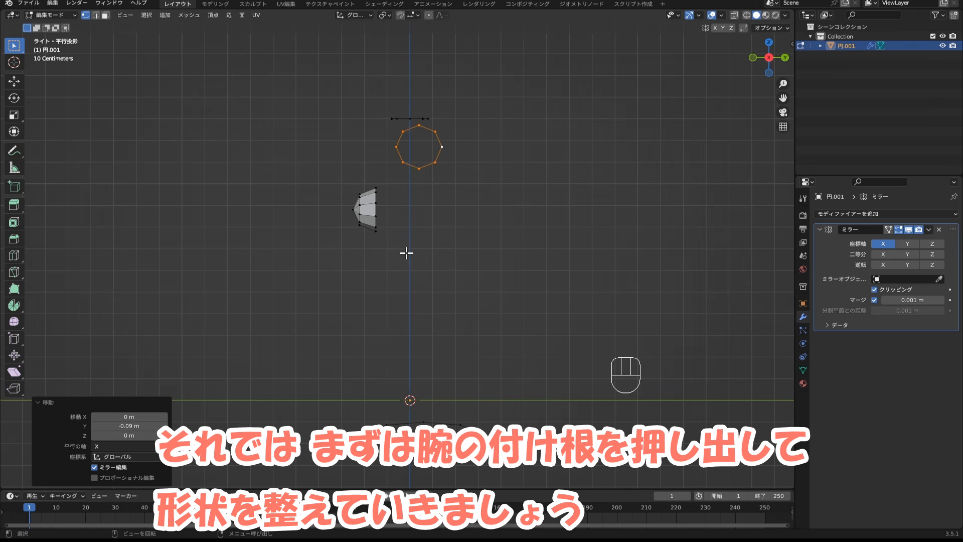
In the front view, extrude the arm-root loop outward about 0.046 m along X and scale the new loop to about 0.878.
key("KP_1")
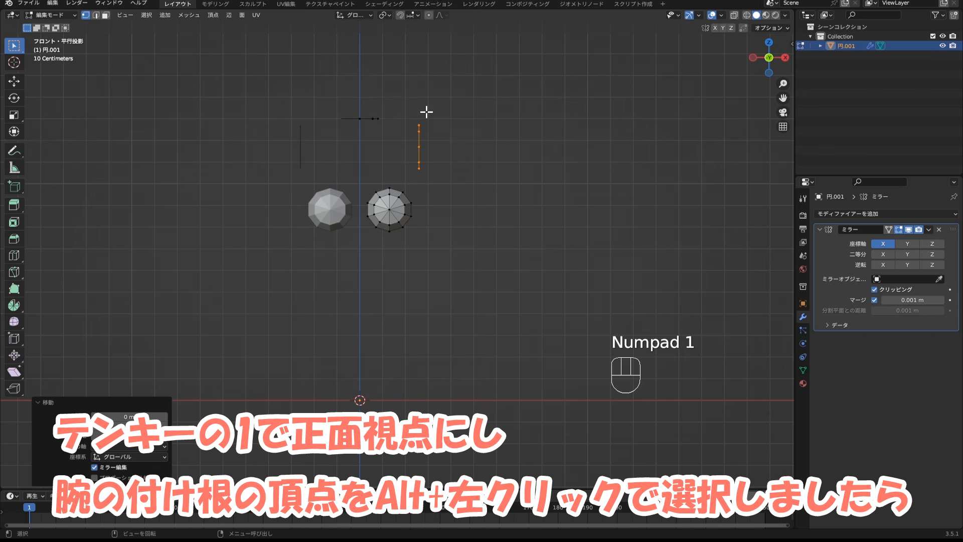
left_click(421, 144, "alt")
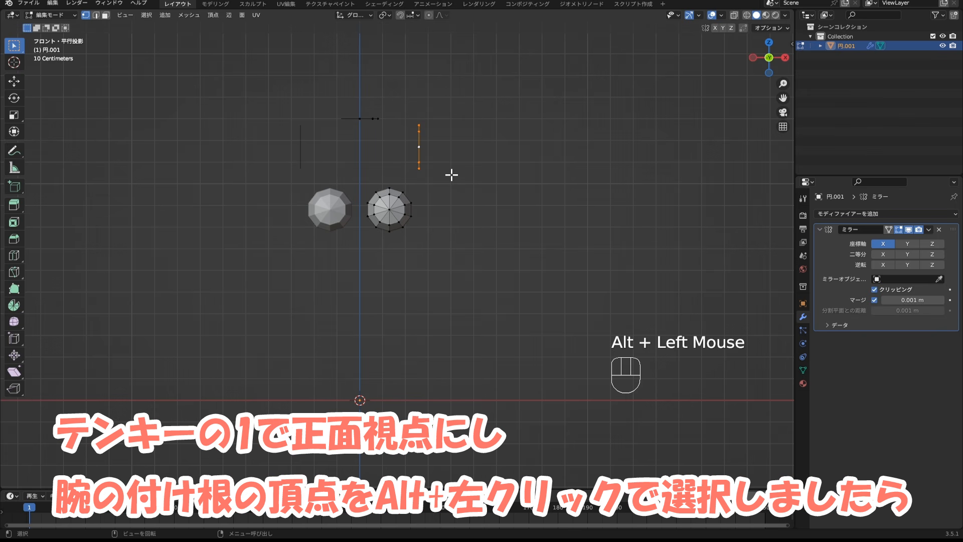
middle_click_drag(449, 174, 457, 287, "shift")
scroll(473, 247, "up", 1)
scroll(503, 252, "up", 1)
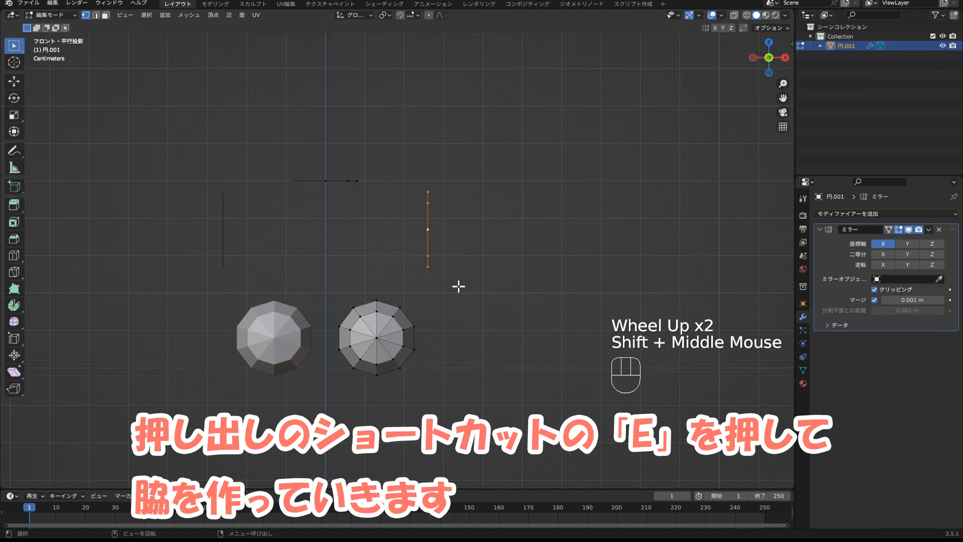
key("e")
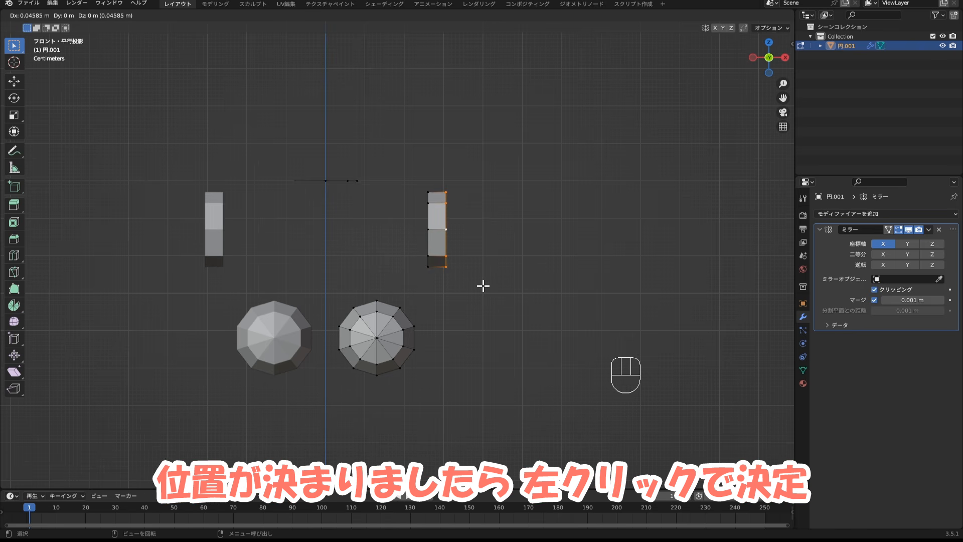
left_click(483, 286)
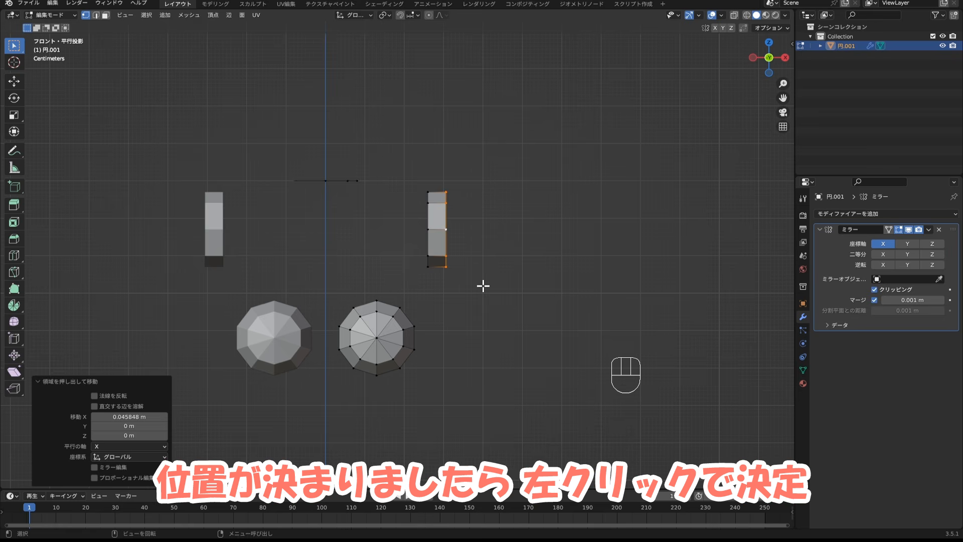
key("s")
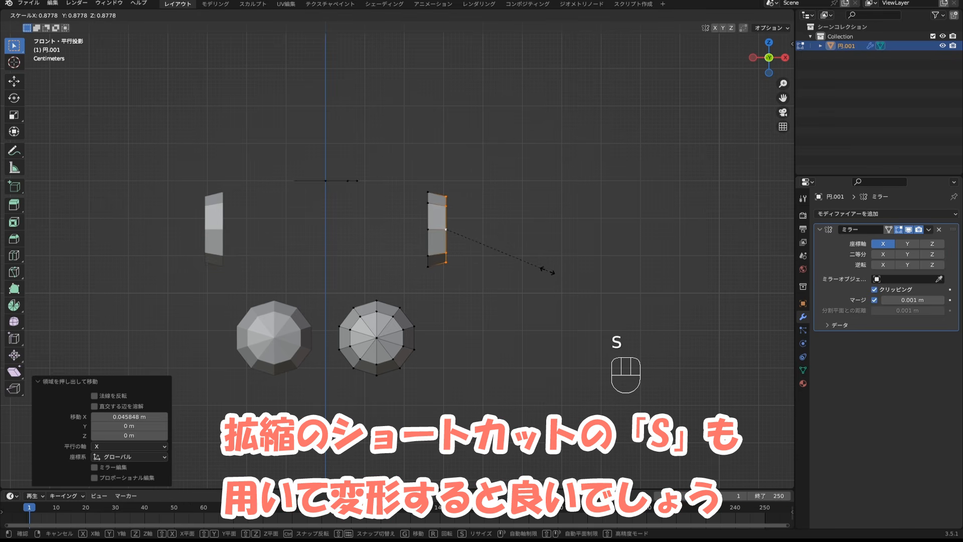
left_click(547, 271)
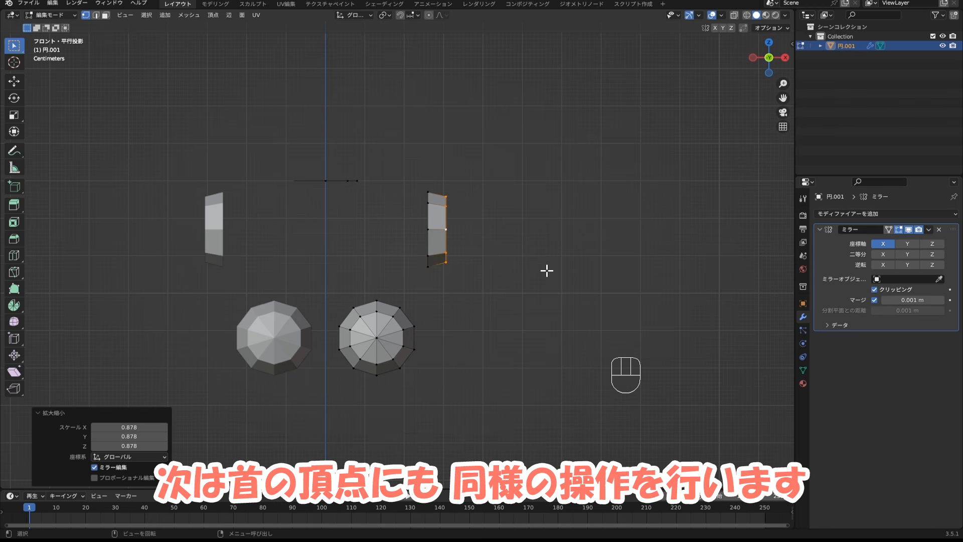
Extrude the neck vertex loop upward about 0.02 m, constrained to the Z axis.
middle_click_drag(419, 222, 408, 215, "shift")
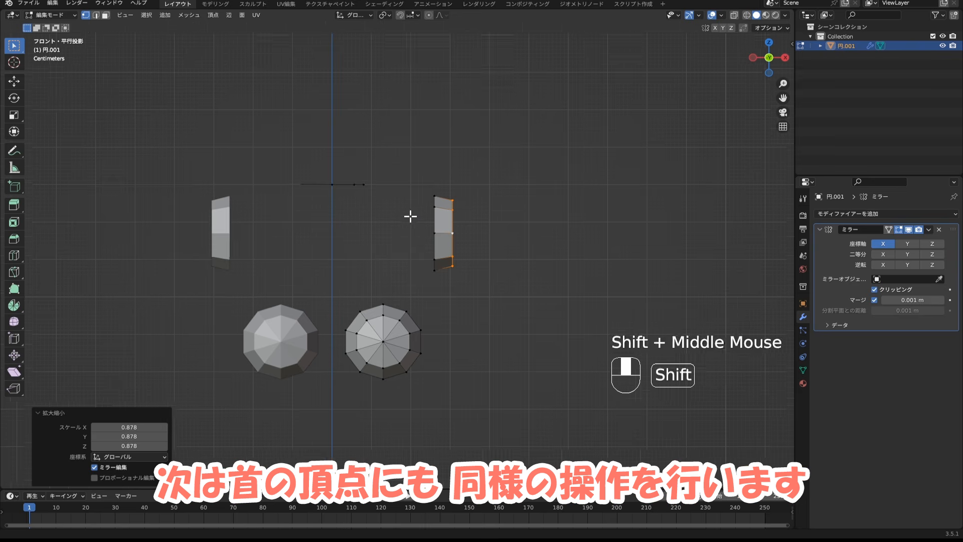
scroll(423, 182, "up", 2)
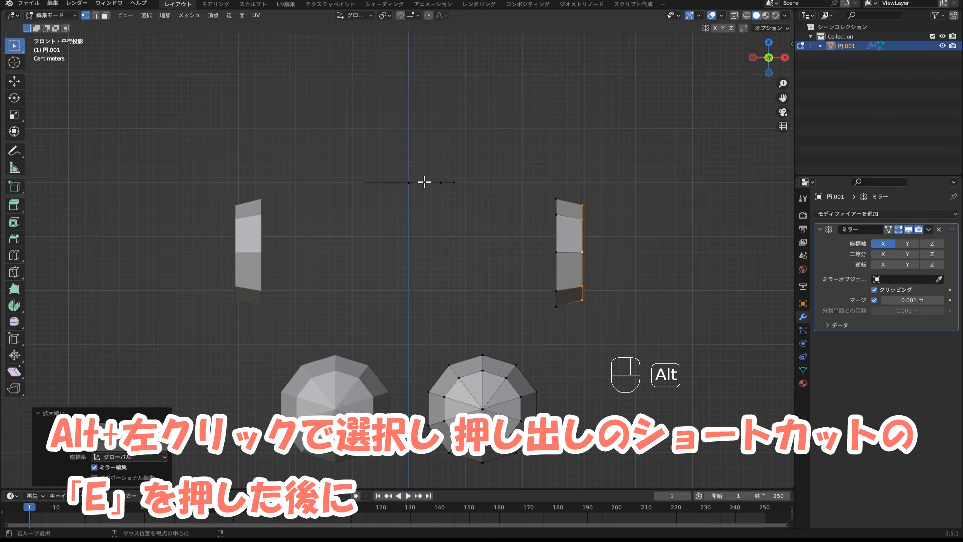
left_click(424, 182, "alt")
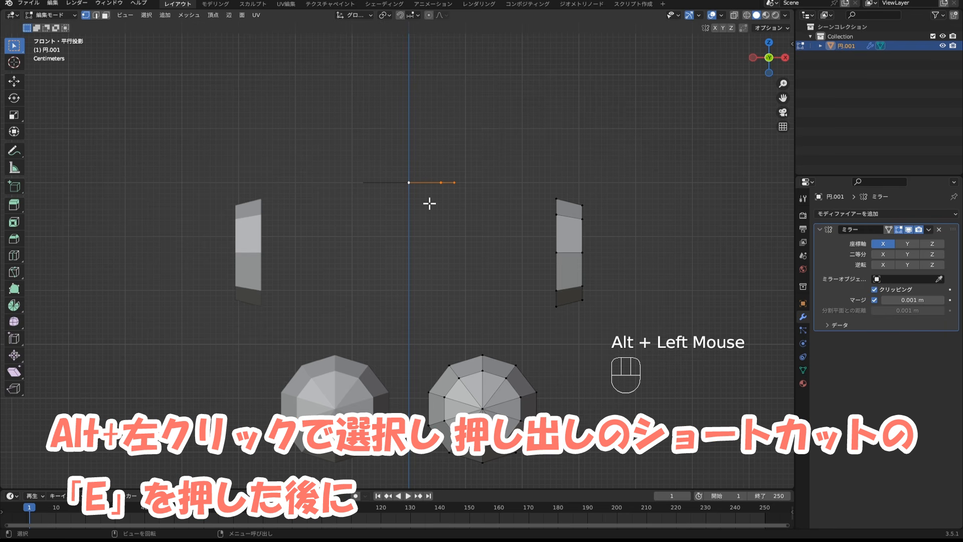
key("e")
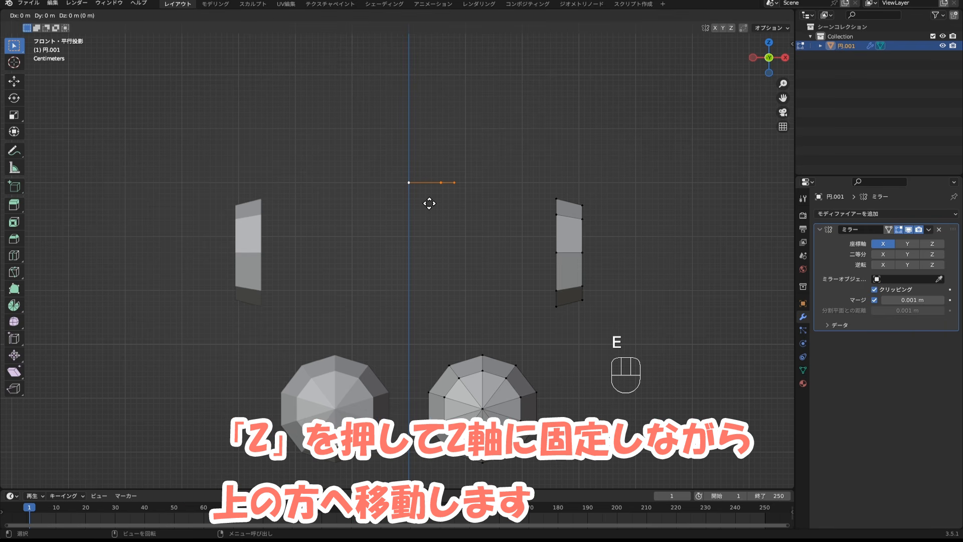
key("z")
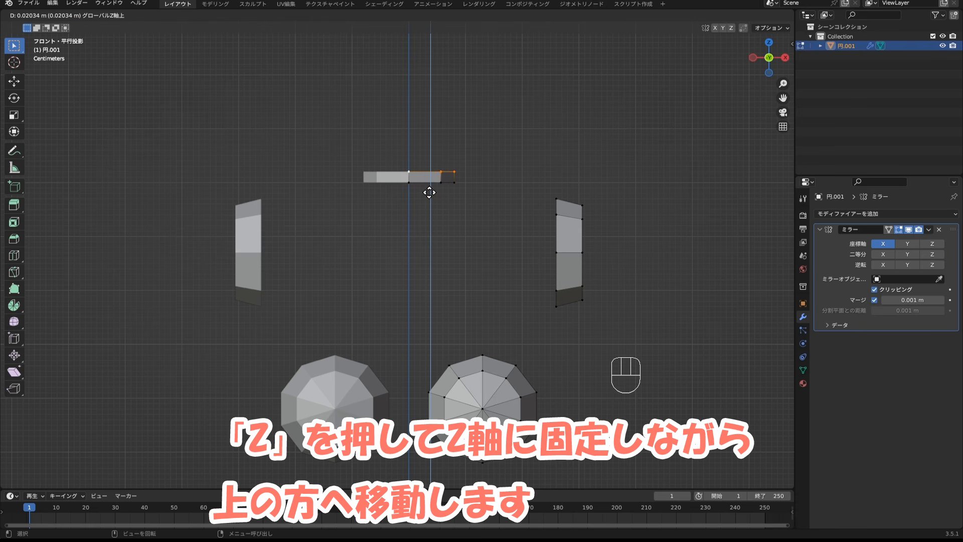
left_click(430, 192)
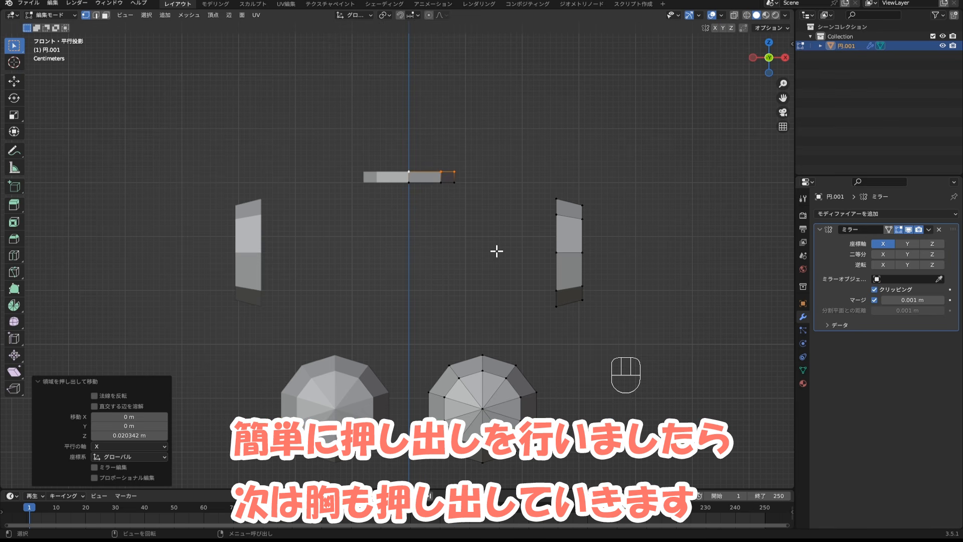
Extrude the four inner rim vertices of the chest half-sphere along the X axis to the mirror centre line.
middle_click_drag(490, 339, 489, 264, "shift")
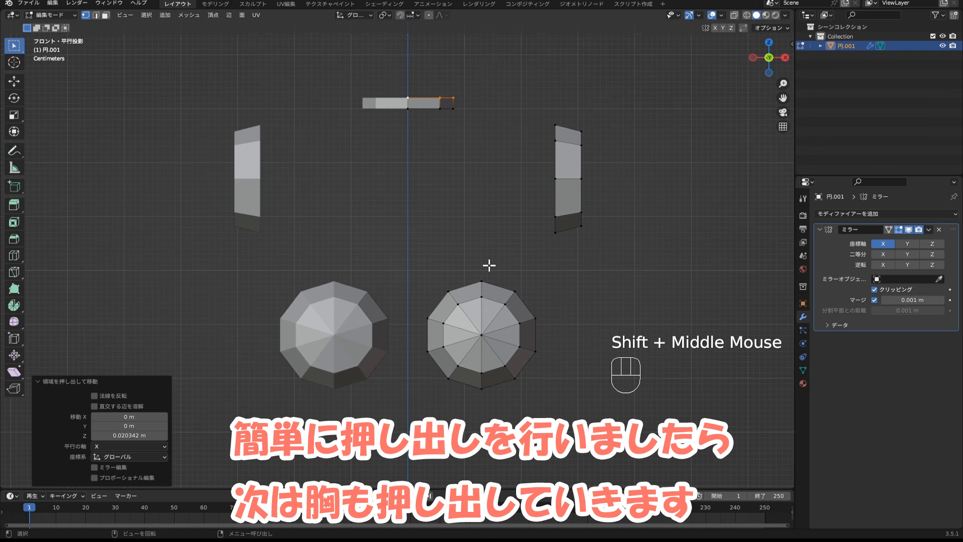
scroll(489, 266, "up", 2)
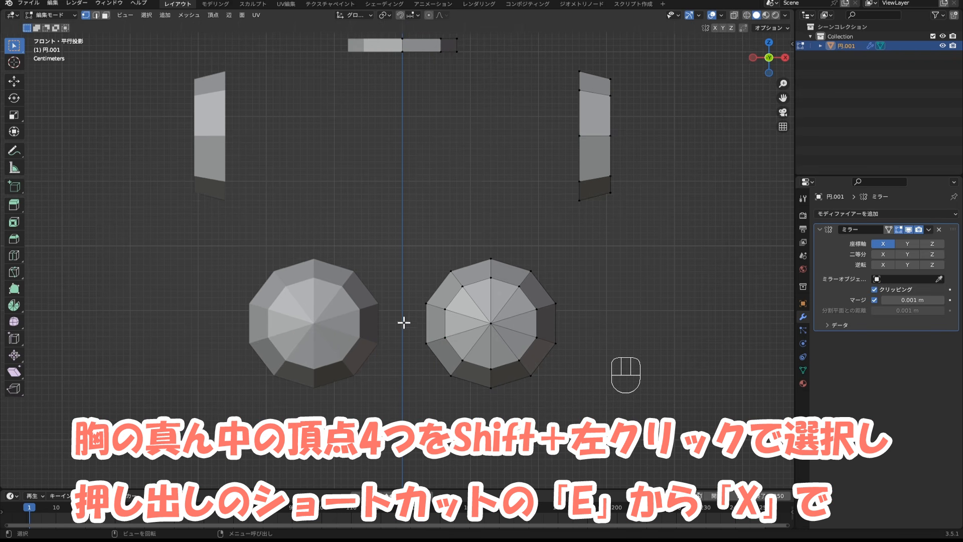
left_click(451, 271, "shift")
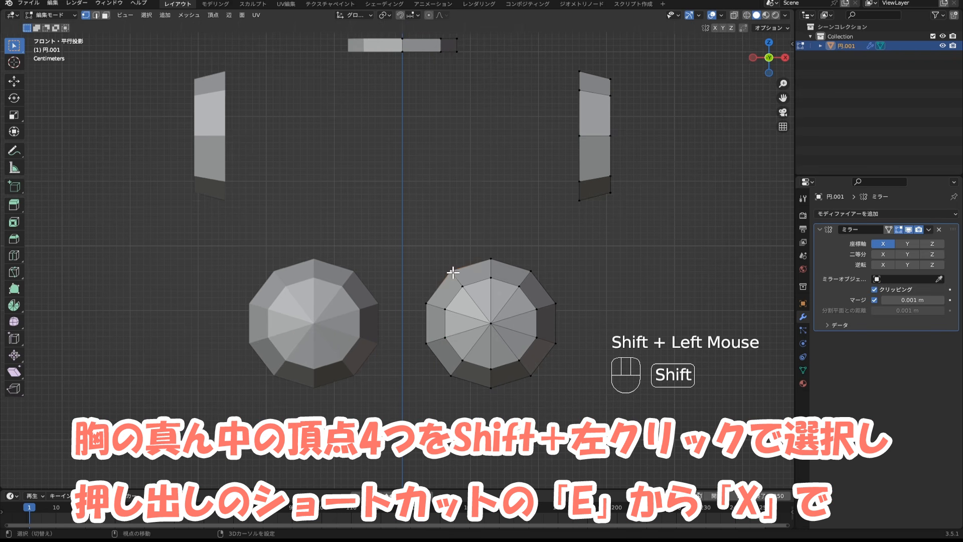
left_click(426, 303, "shift")
left_click(425, 343, "shift")
left_click(451, 375, "shift")
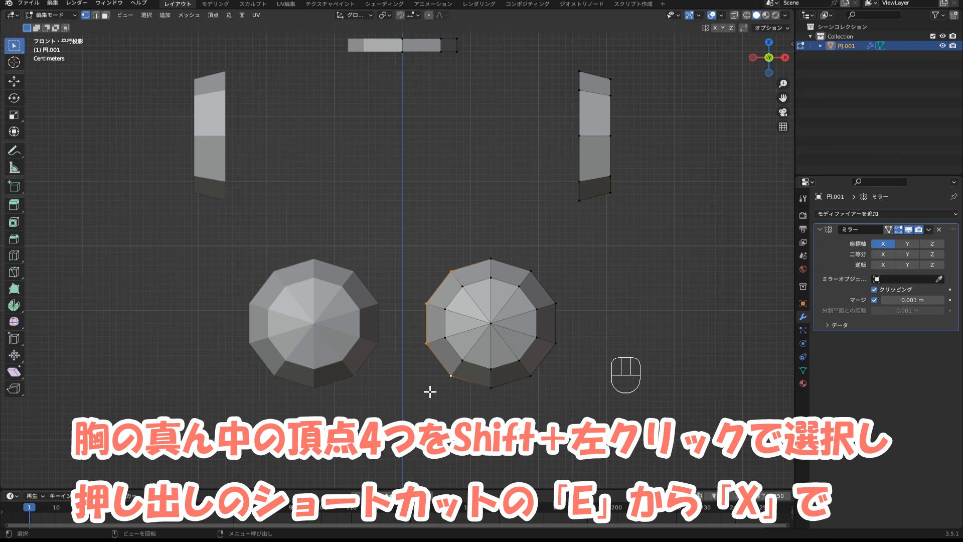
key("e")
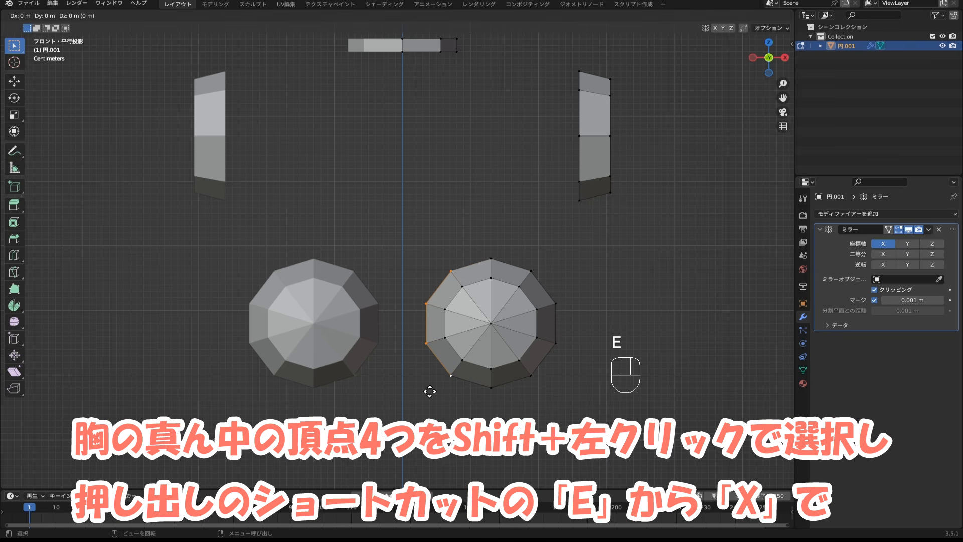
key("x")
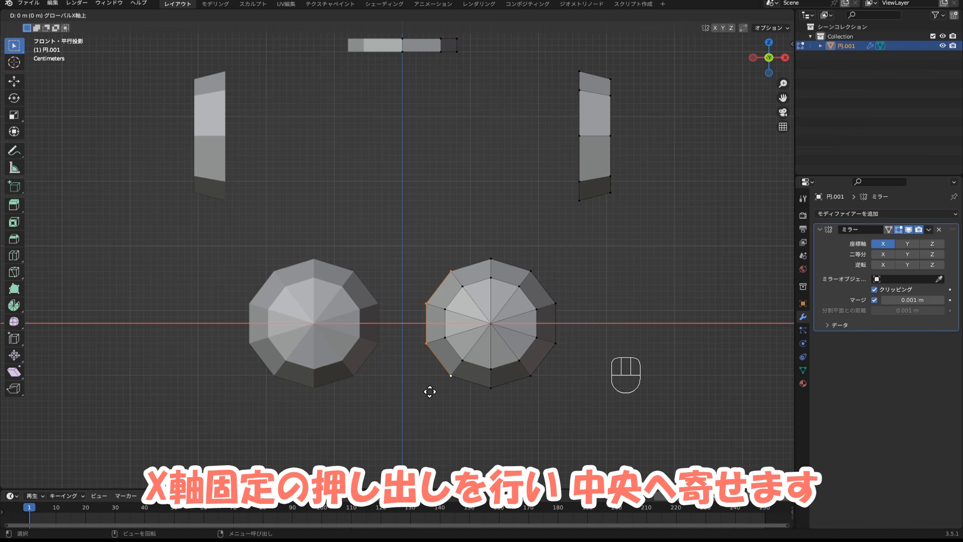
left_click(378, 389)
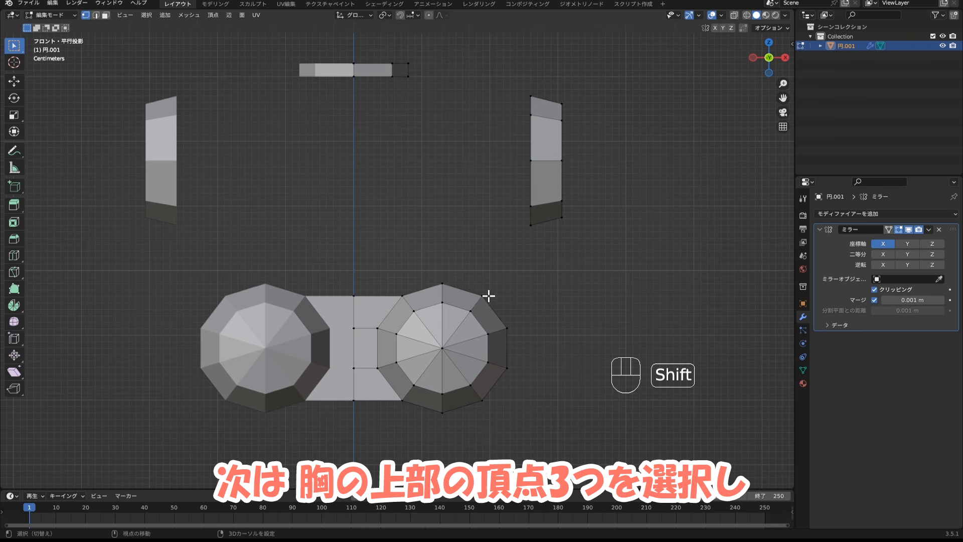
Extrude the three top rim vertices of the chest half-sphere about 0.21 m upward along the Z axis to mid arm-root height.
left_click(487, 293, "shift")
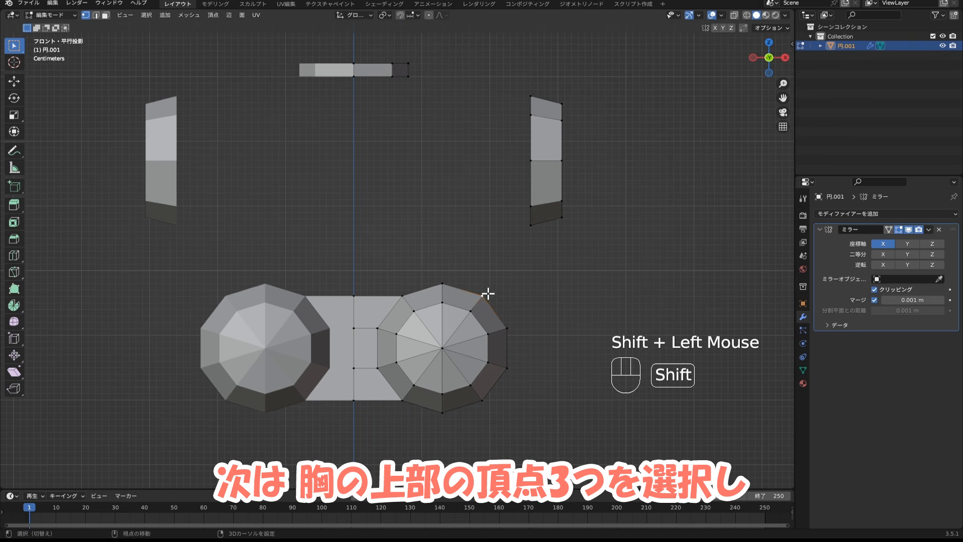
left_click(444, 282, "shift")
left_click(403, 296, "shift")
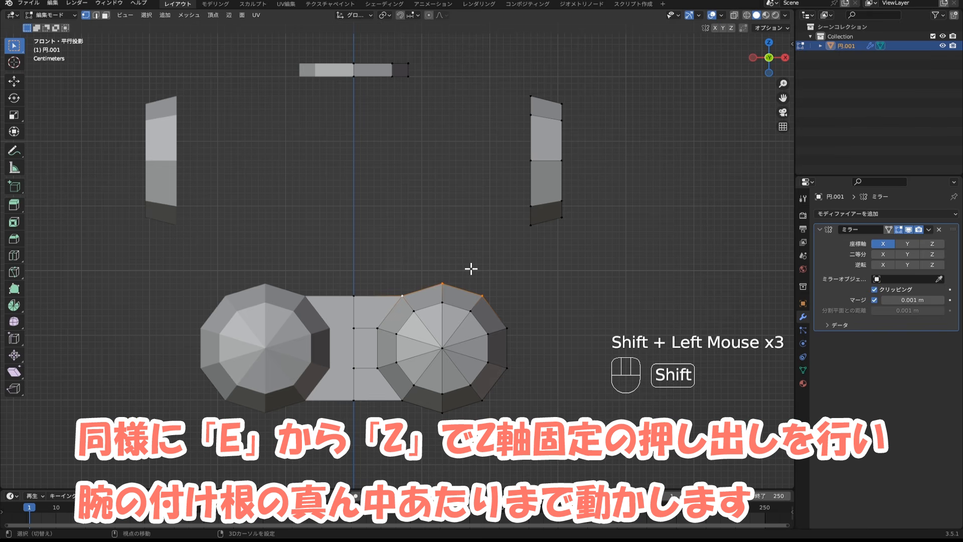
key("e")
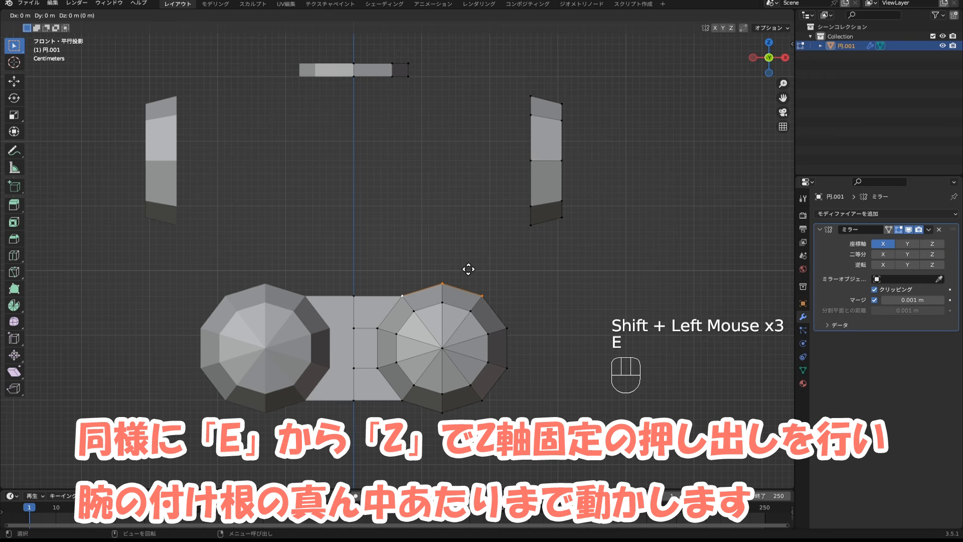
key("z")
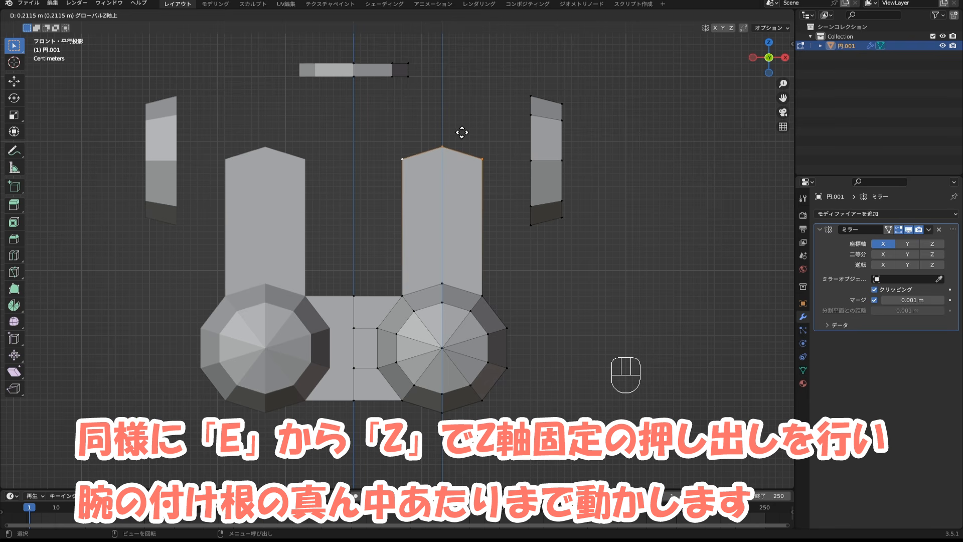
left_click(461, 133)
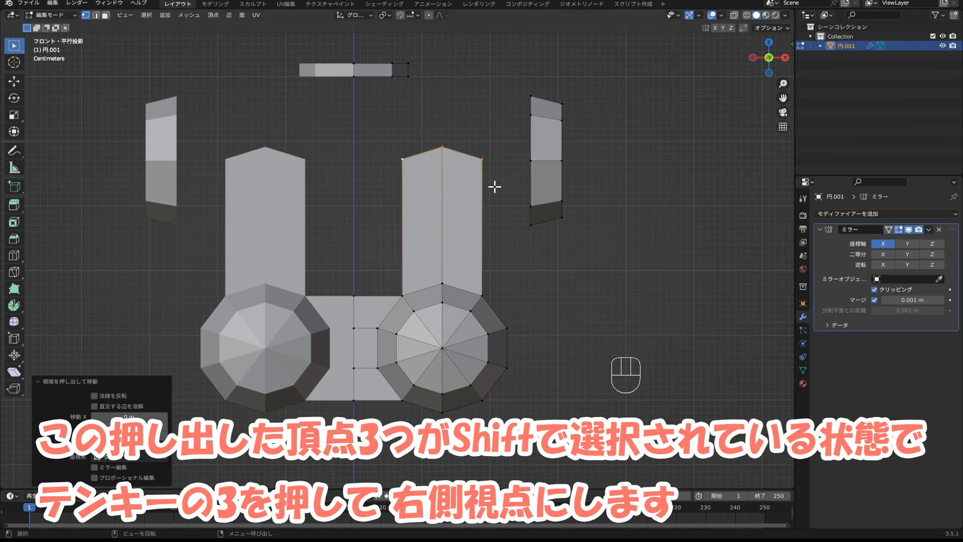
In the right side view, extrude the three shoulder vertices four times in an arc over to the back, following the arm-root loop's vertices.
key("KP_3")
middle_click_drag(497, 182, 393, 191, "shift")
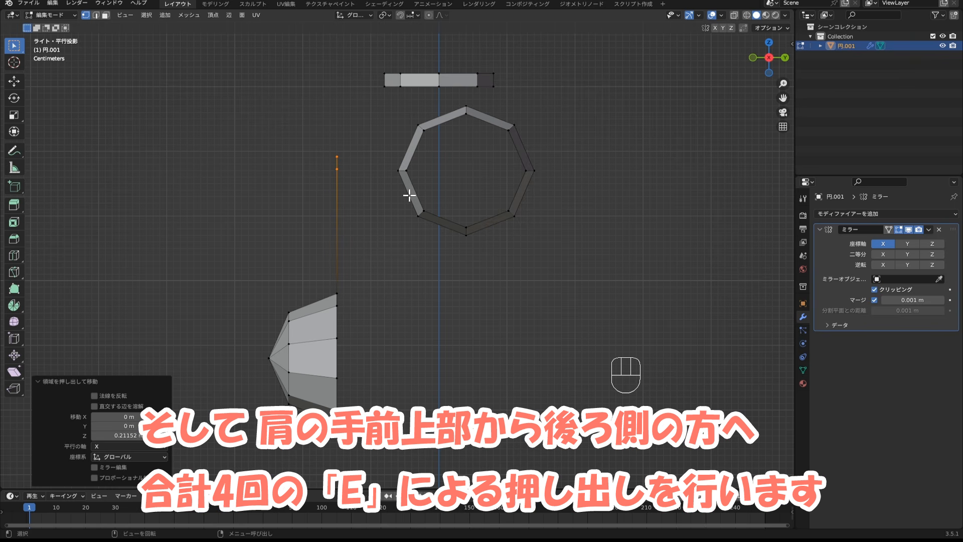
key("e")
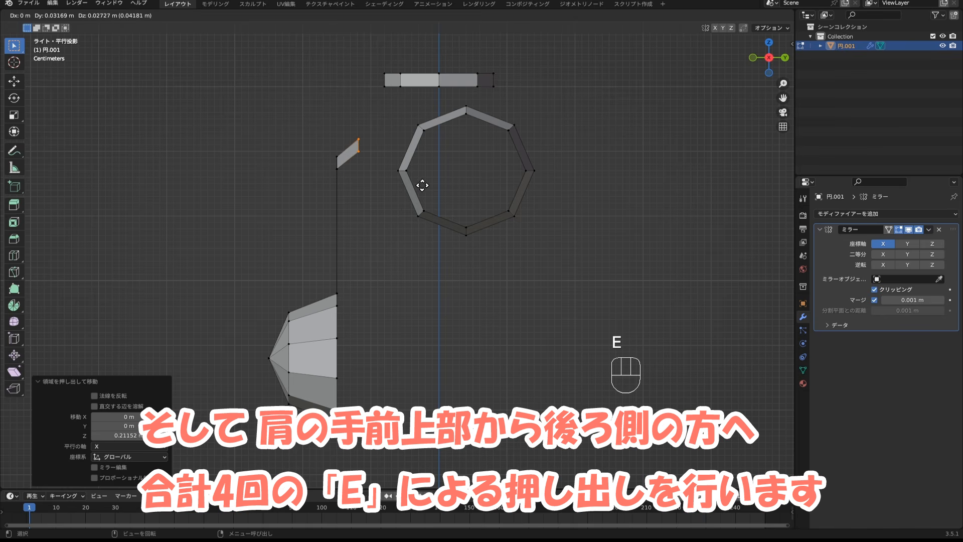
left_click(477, 155)
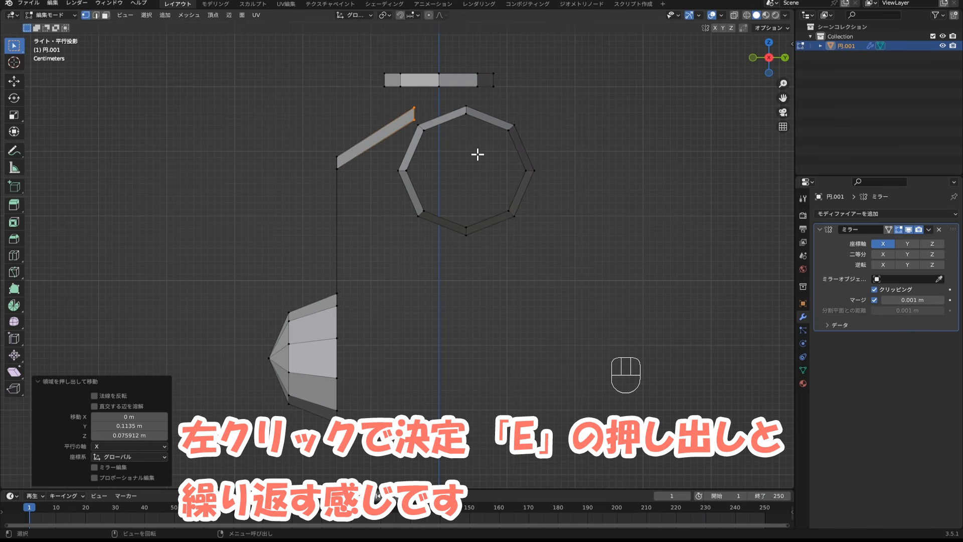
key("e")
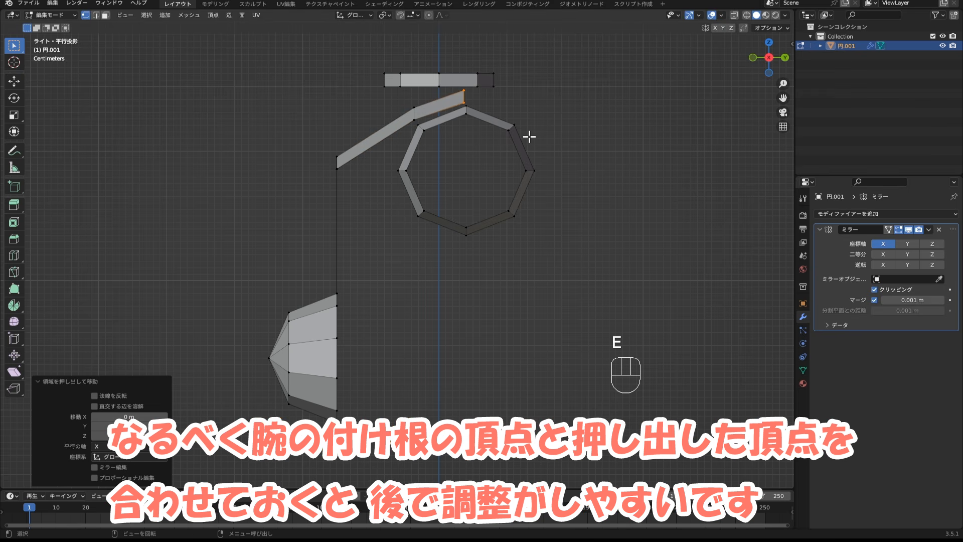
left_click(580, 155)
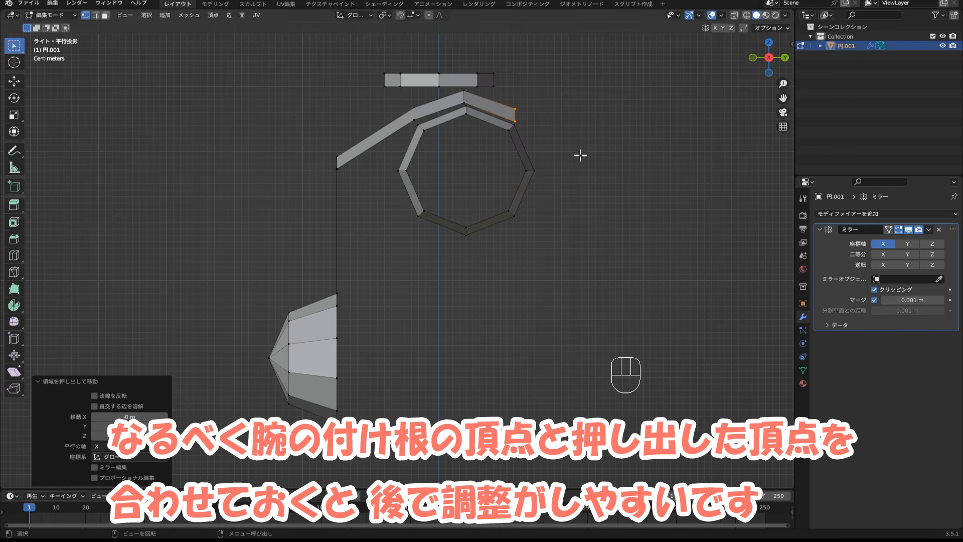
key("e")
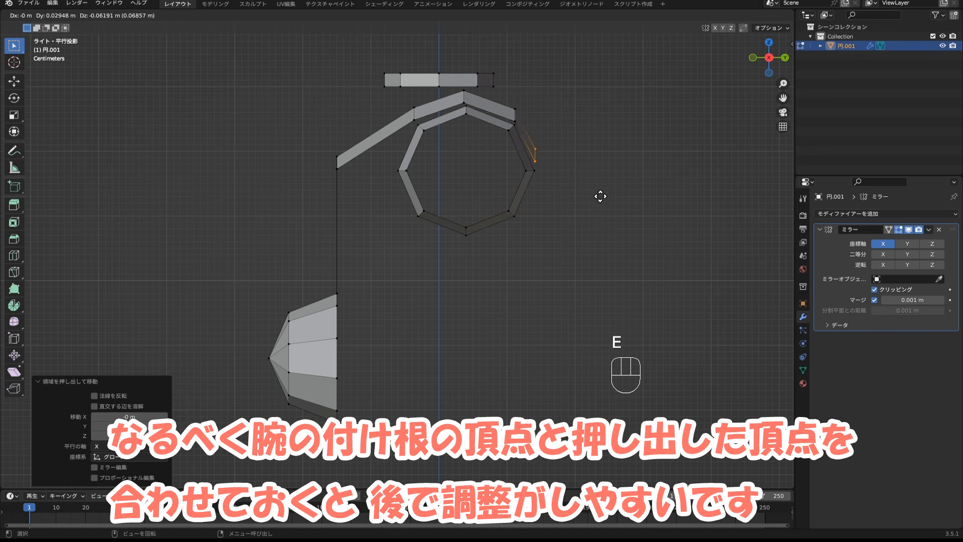
left_click(601, 202)
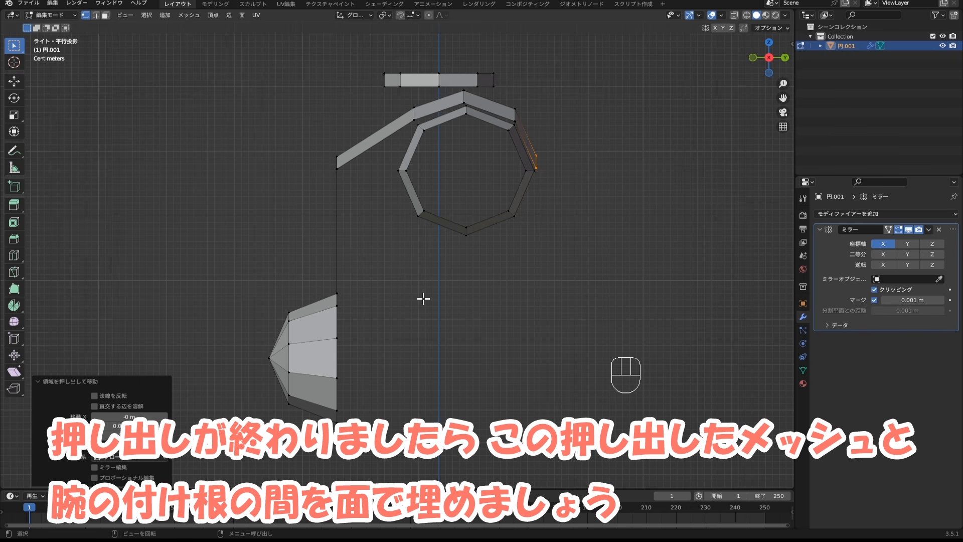
Fill a face between the front outer edge of the shoulder strip and the matching two vertices of the arm-root loop.
left_click(423, 299)
middle_click_drag(411, 210, 477, 210)
scroll(477, 211, "up", 2)
middle_click_drag(416, 276, 449, 277, "shift")
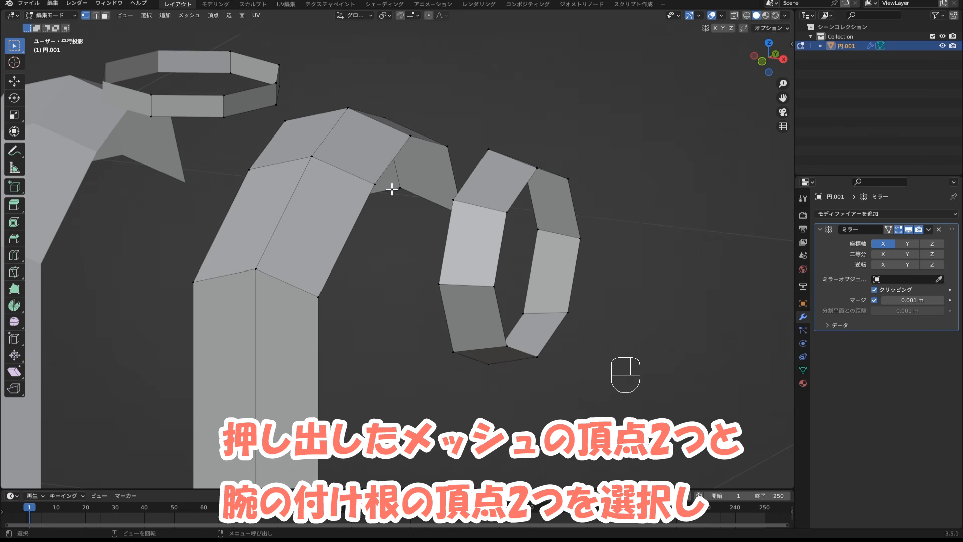
left_click(374, 184, "shift")
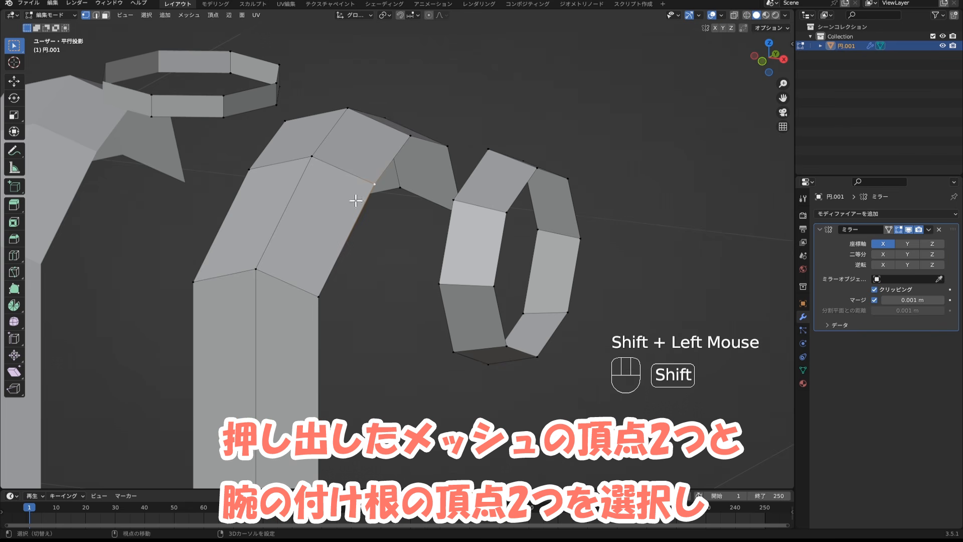
left_click(319, 297, "shift")
left_click(458, 200, "shift")
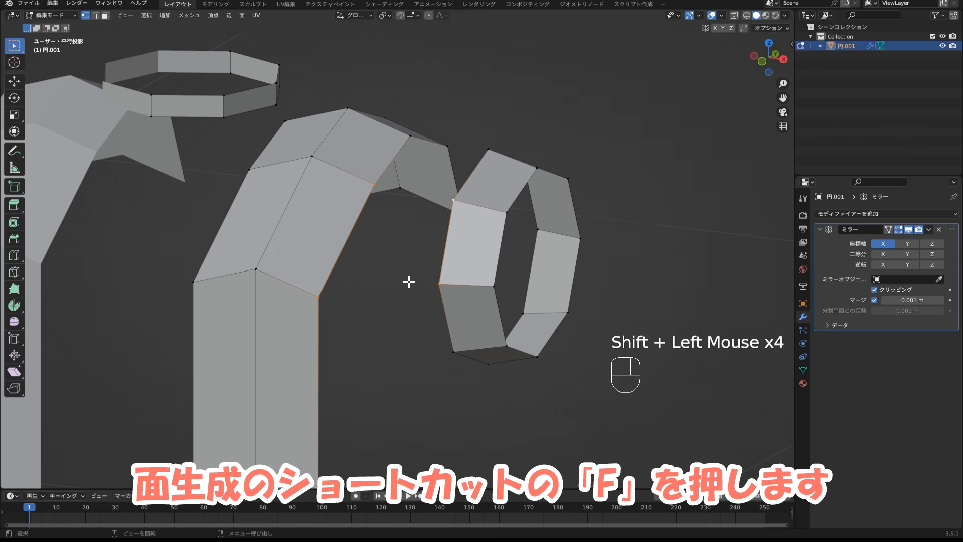
key("f")
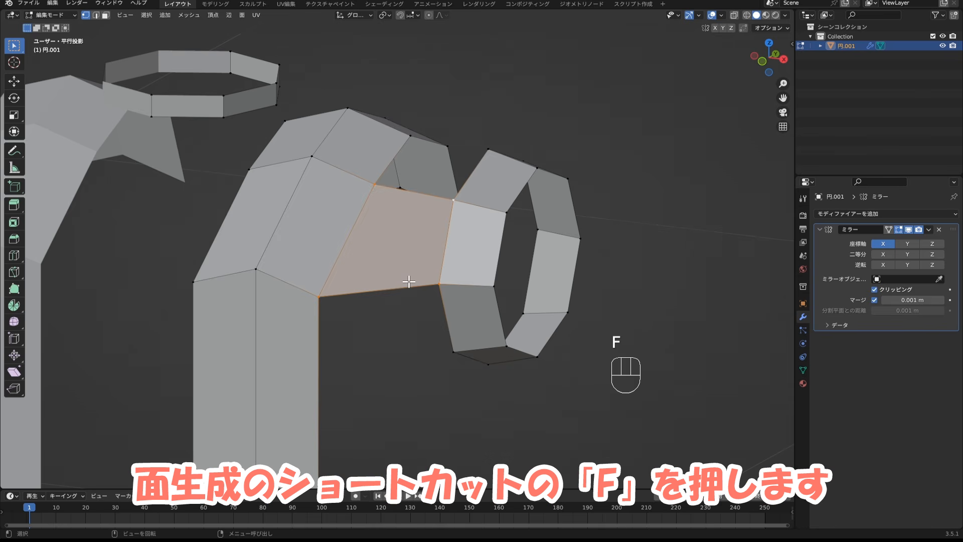
From the new face's upper edge, fill three more consecutive faces between the shoulder strip and the arm-root loop toward the back.
middle_click_drag(409, 282, 417, 261)
middle_click_drag(417, 261, 426, 240, "shift")
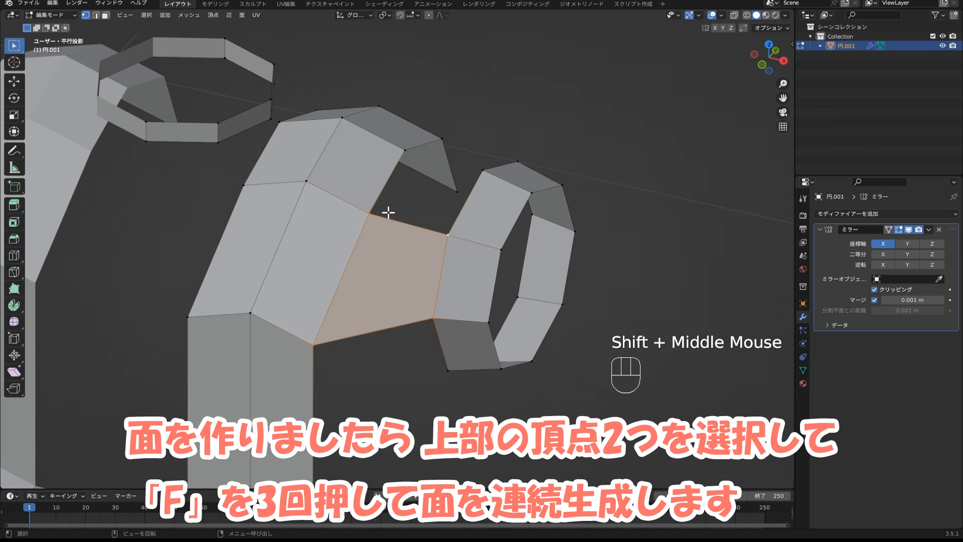
left_click(448, 234)
left_click(369, 215, "shift")
left_click(367, 215, "shift")
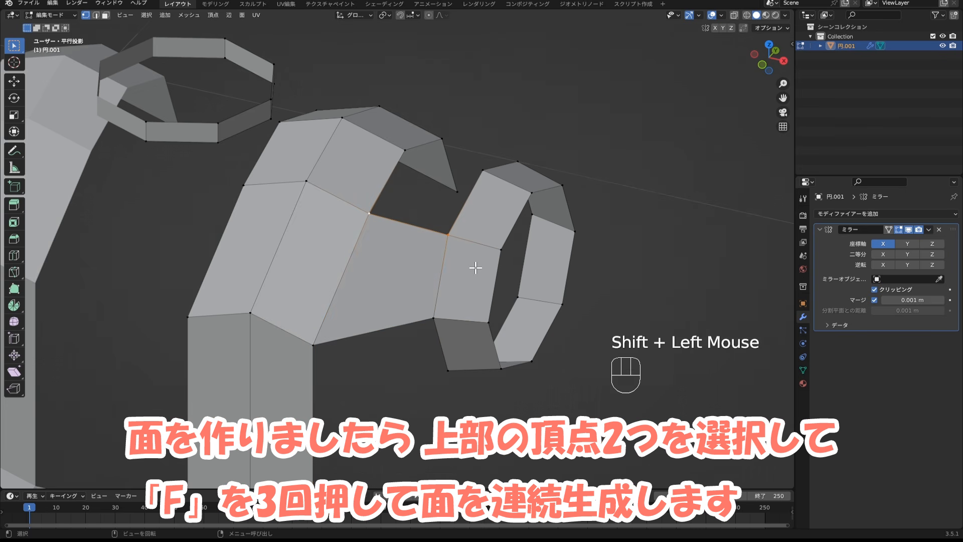
key("f")
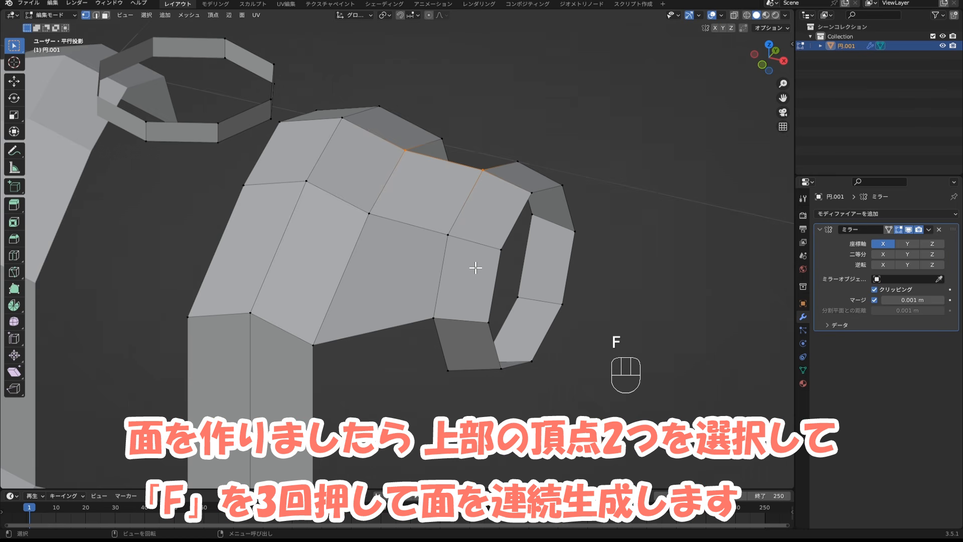
key("f")
key("f")
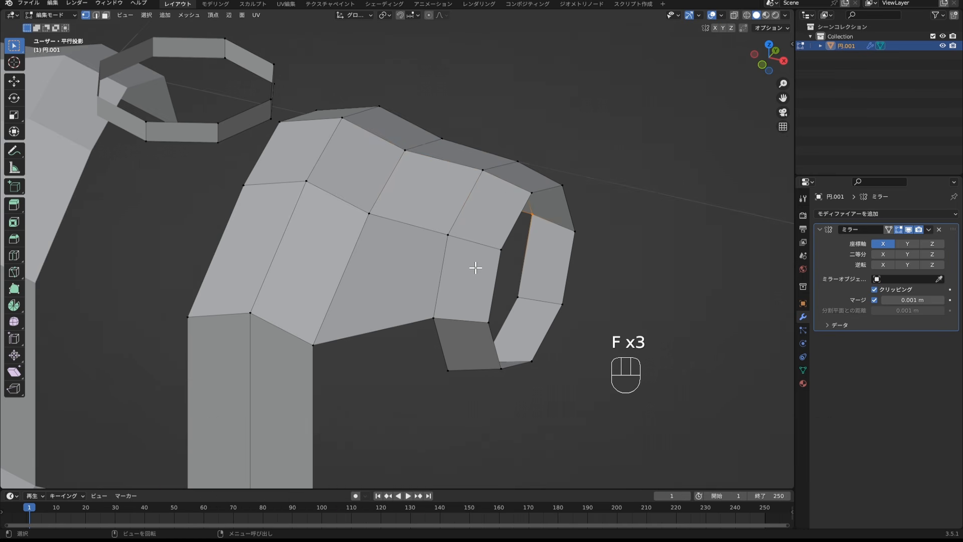
In the front view, move the shoulder's top inner vertex up and outward, away from the neck, and lower the top middle vertex.
middle_click_drag(251, 318, 425, 343, "shift")
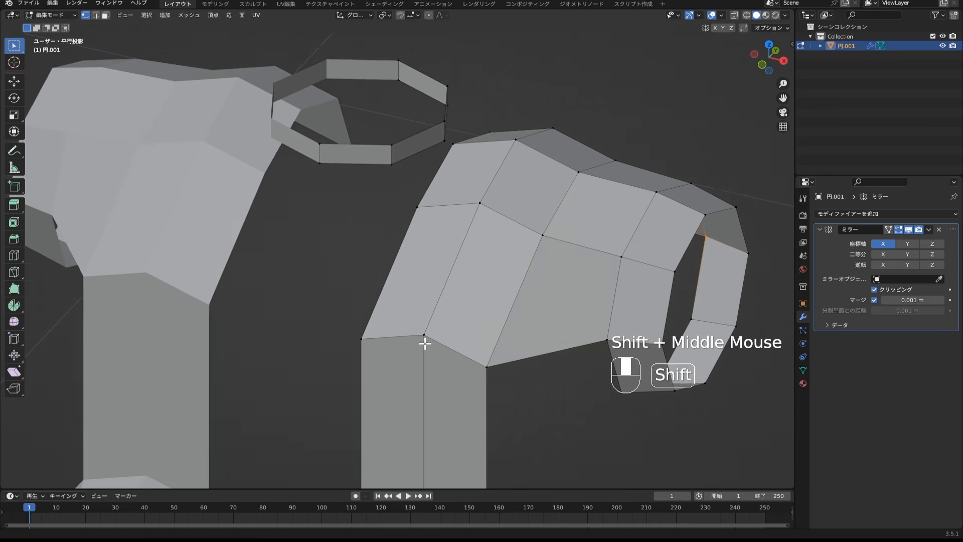
key("KP_1")
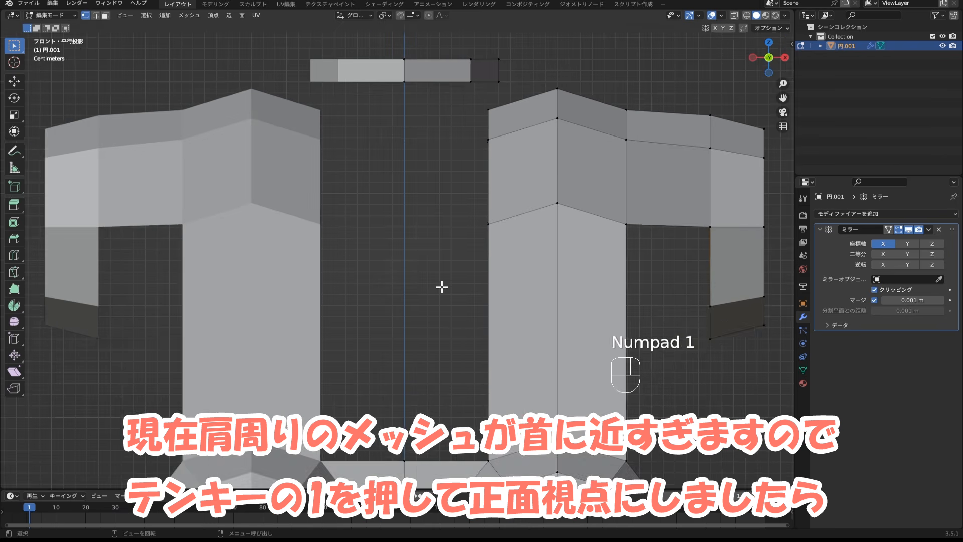
middle_click_drag(441, 285, 381, 283, "shift")
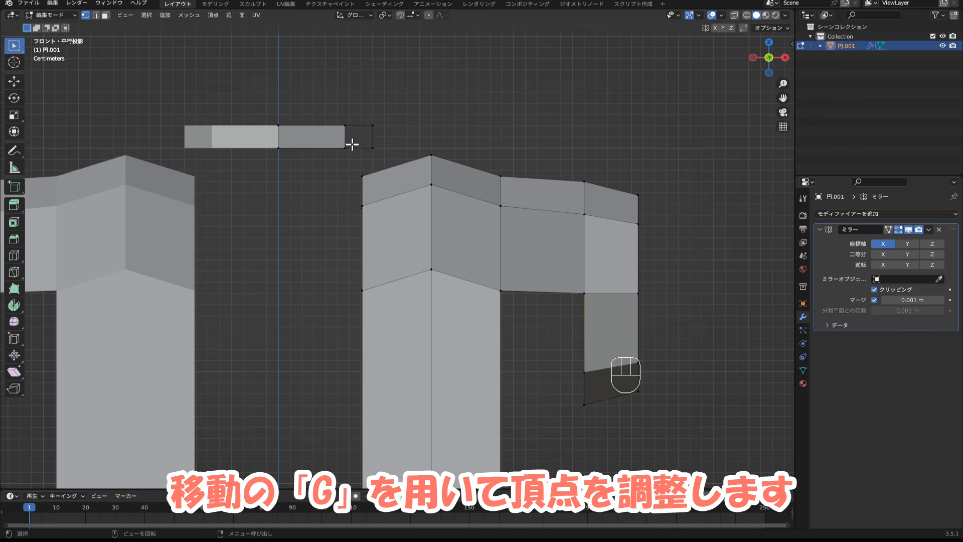
left_click(361, 172)
key("g")
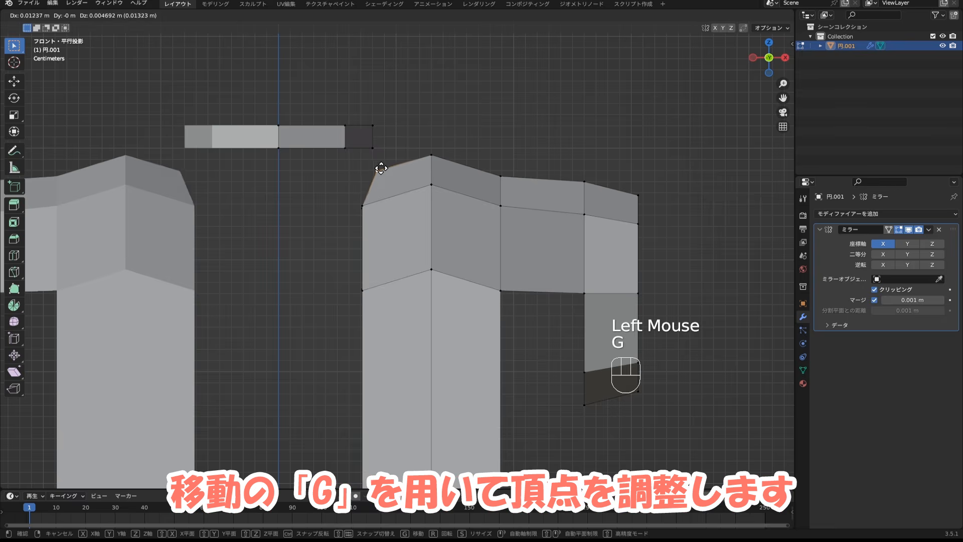
left_click(396, 157)
left_click(433, 153)
key("g")
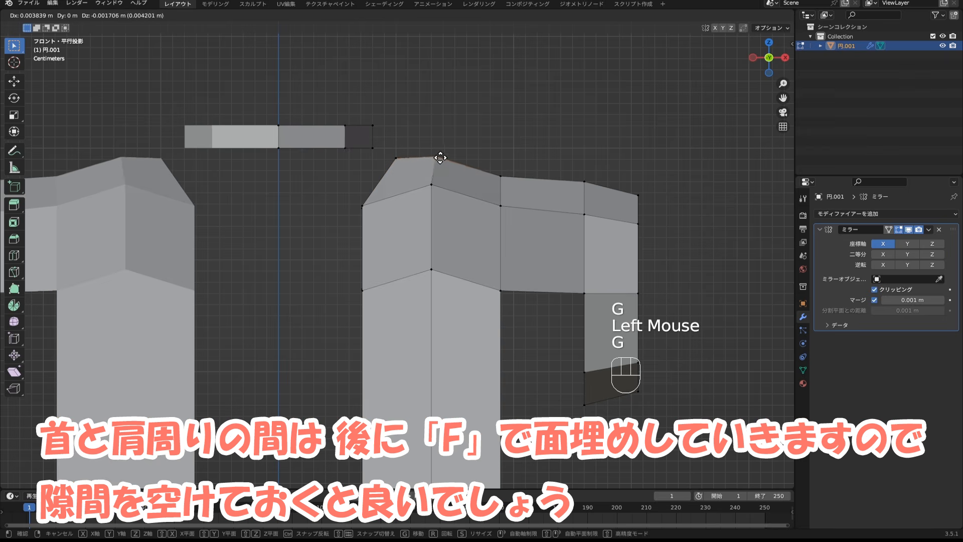
left_click(448, 172)
Lower the second shoulder row's middle vertex and move both overlapping inner vertices of that row outward, away from the neck.
left_click(431, 185)
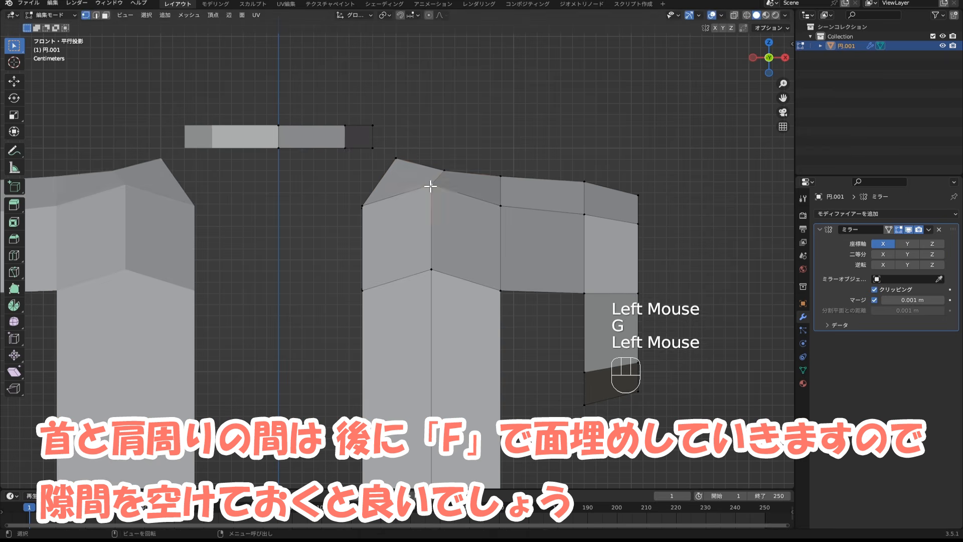
key("g")
left_click(439, 205)
left_click(369, 208)
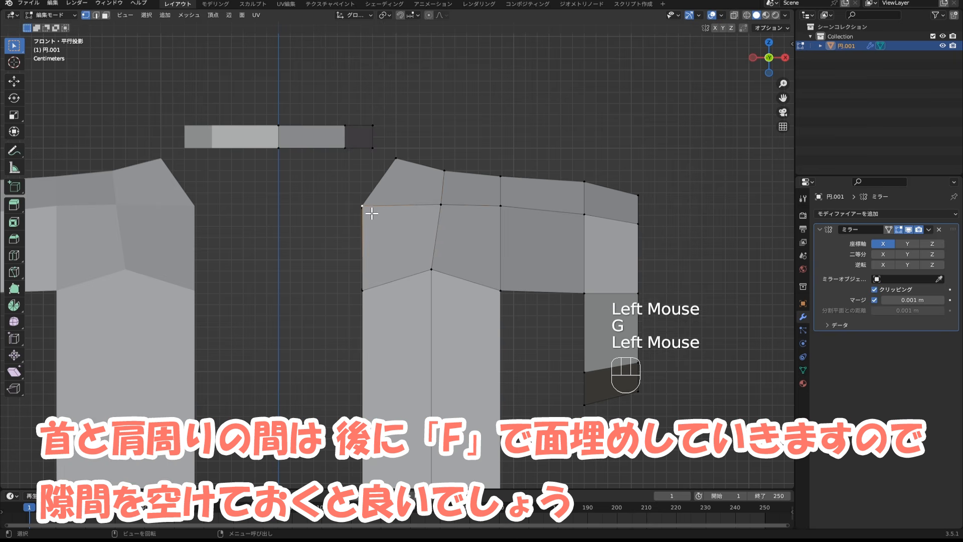
key("g")
left_click(398, 212)
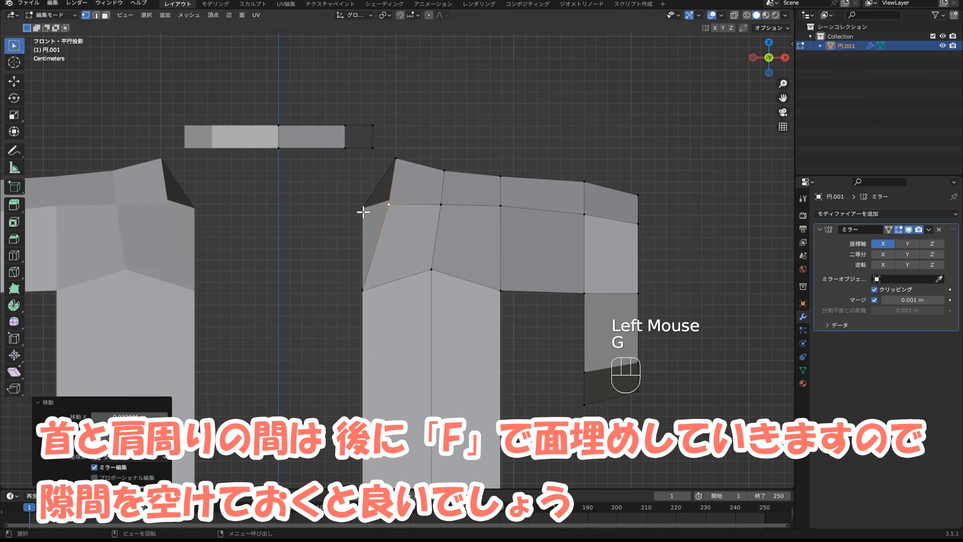
left_click(364, 211)
key("g")
left_click(385, 209)
Move the outer vertices of the top and second shoulder rows slightly outward and down toward the arm root.
left_click(507, 176)
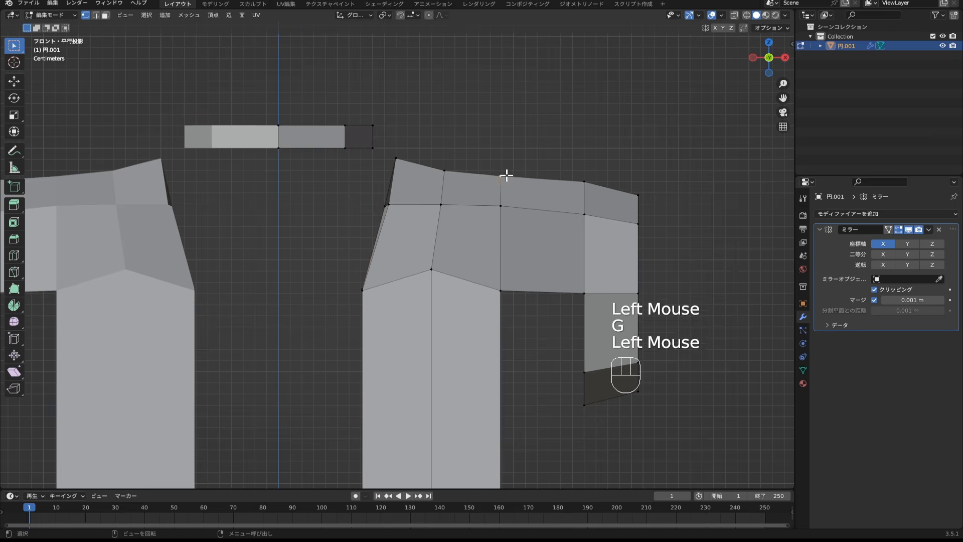
key("g")
left_click(513, 180)
left_click(497, 208)
key("g")
left_click(510, 221)
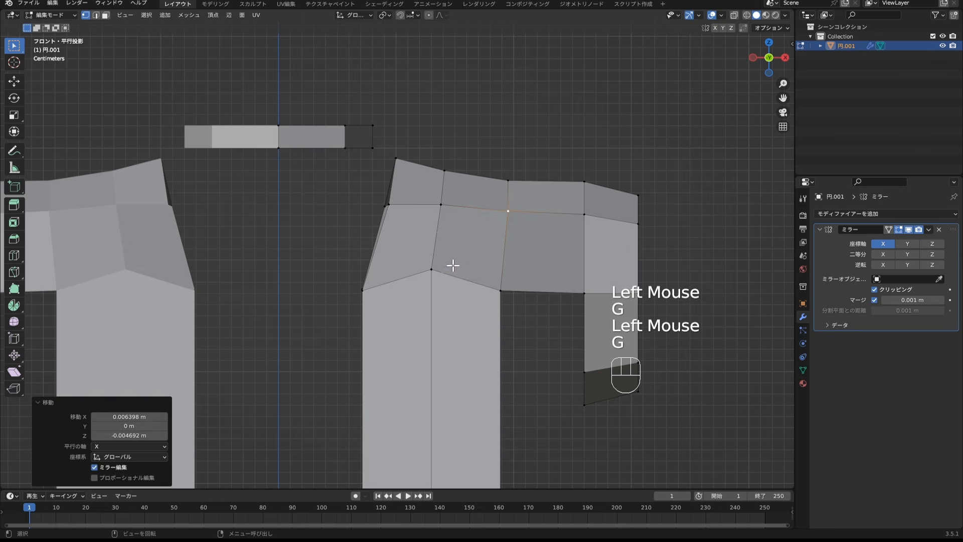
Level the lower shoulder row by lowering its middle vertex, then shift its inner vertices and the middle vertex outward.
left_click(428, 280)
key("g")
left_click(429, 303)
left_click(369, 294)
key("g")
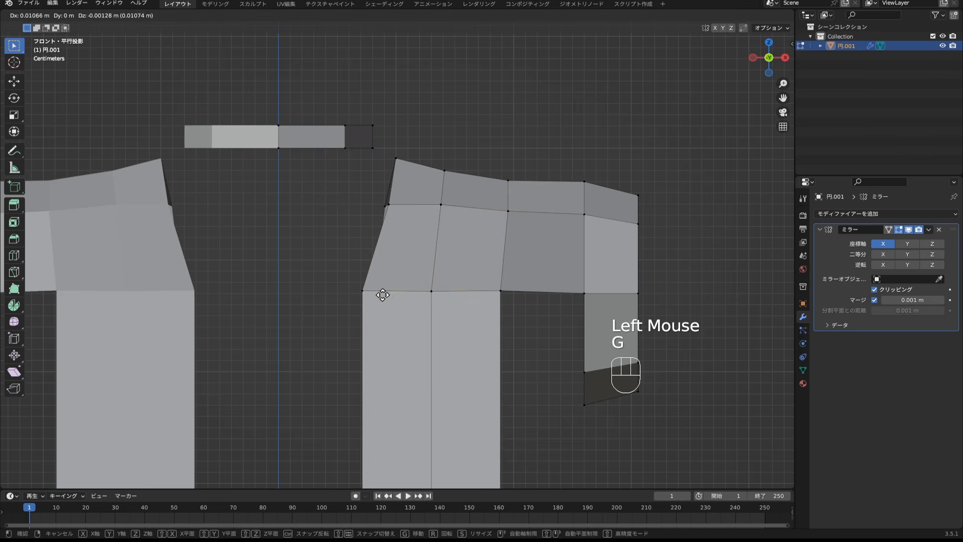
left_click(382, 294)
left_click(368, 293)
key("g")
left_click(386, 294)
left_click(451, 293)
key("g")
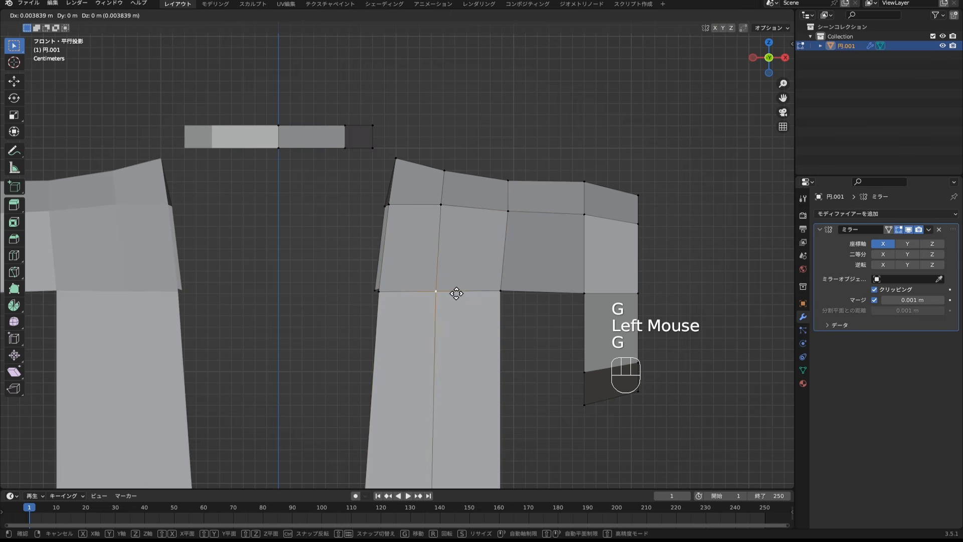
left_click(457, 293)
Nudge the second row's middle vertex down and outward, and move the lower row's outer vertex about 0.0034 m along X.
left_click(445, 211)
key("g")
left_click(449, 214)
left_click(503, 295)
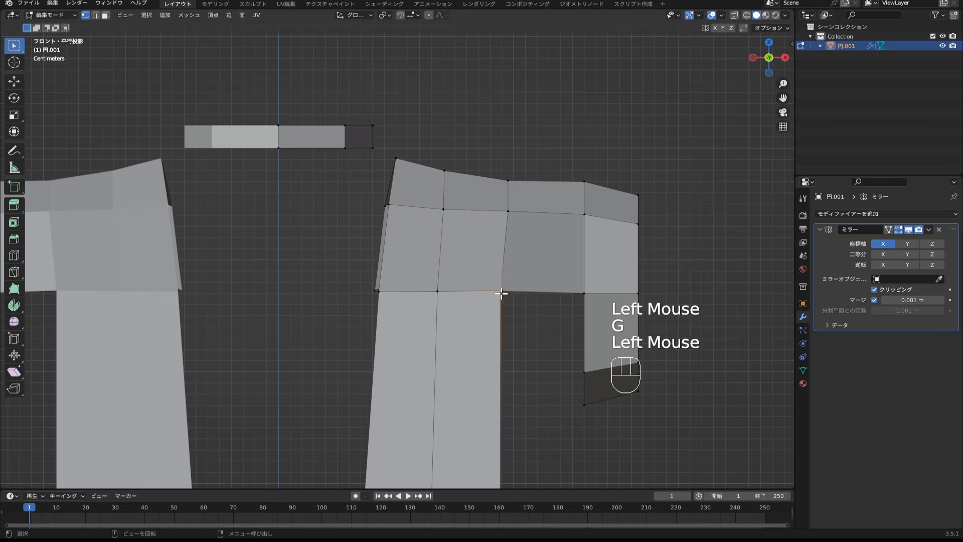
key("g")
left_click(506, 294)
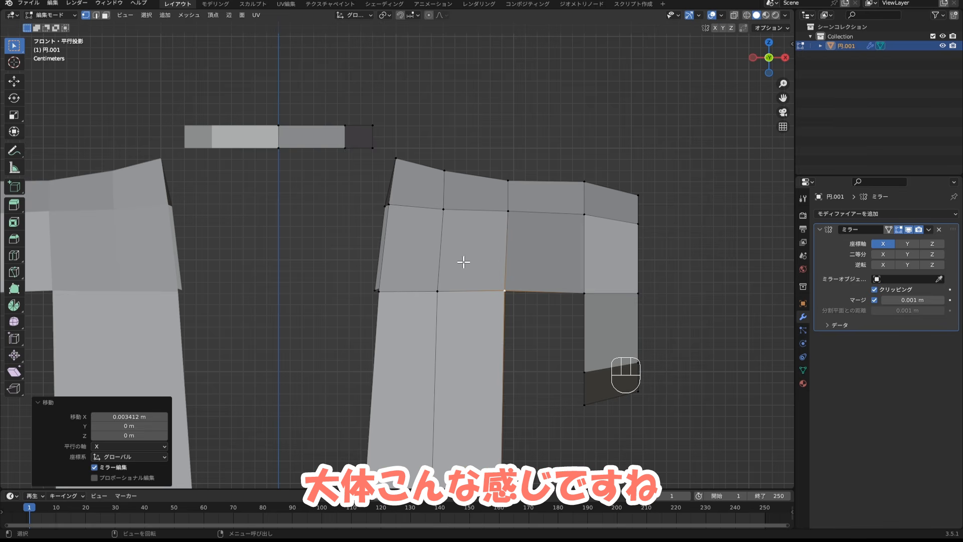
Fill a face between the two lower side vertices of the neck ring and the two inner vertices of the shoulder's upper rows.
middle_click_drag(426, 156, 385, 271)
scroll(422, 175, "up", 2)
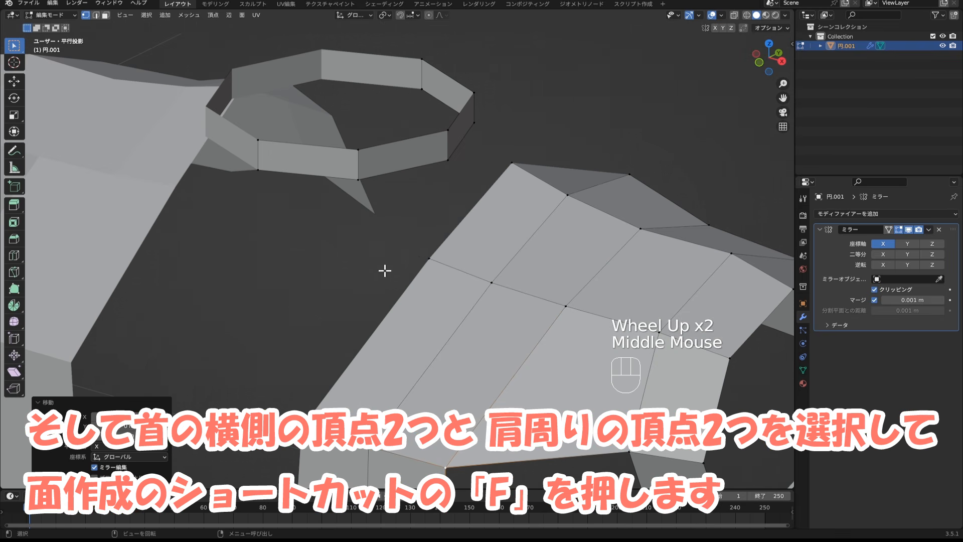
left_click(430, 258)
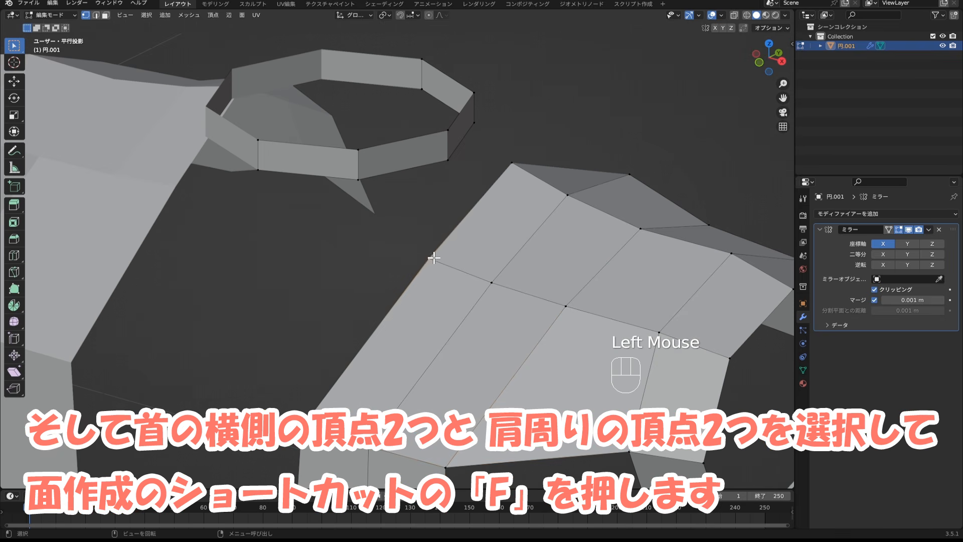
left_click(357, 179, "shift")
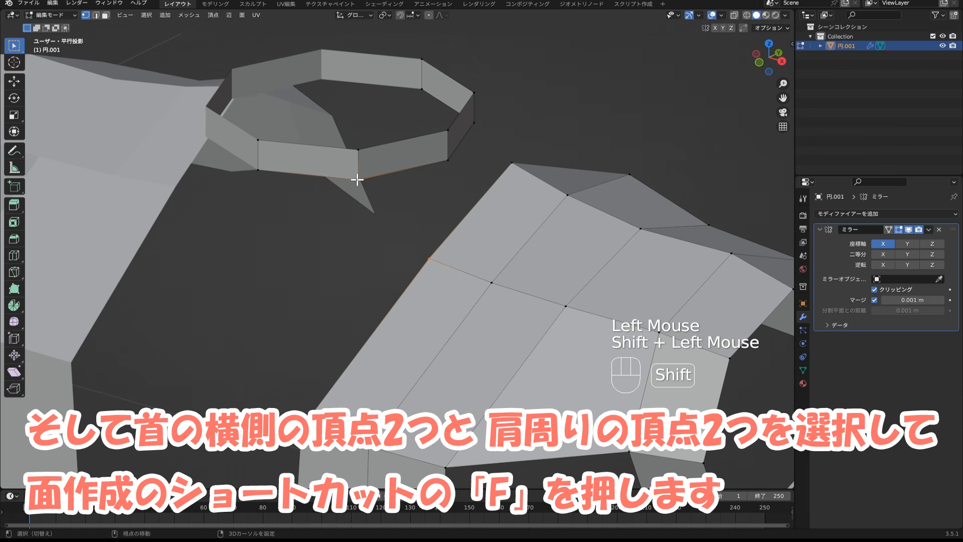
left_click(445, 160, "shift")
left_click(512, 164, "shift")
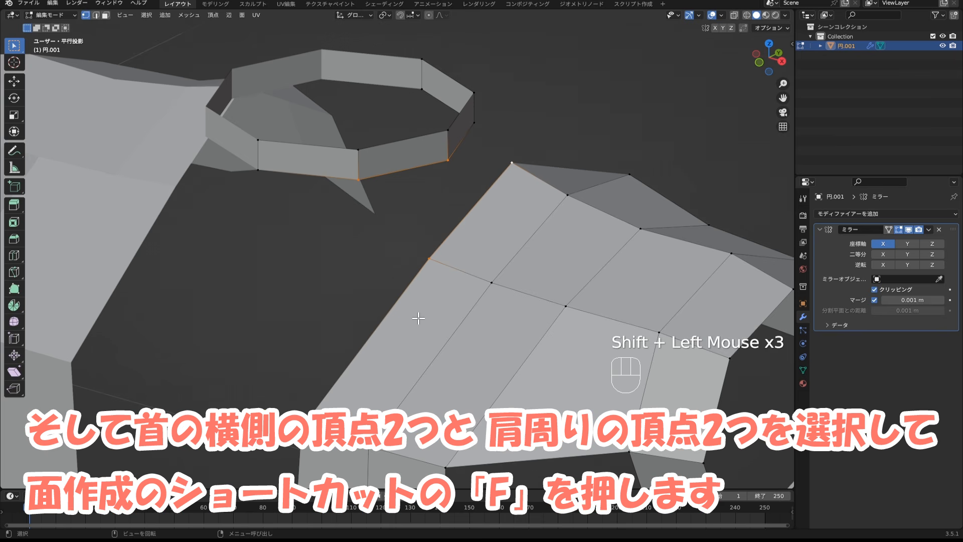
key("f")
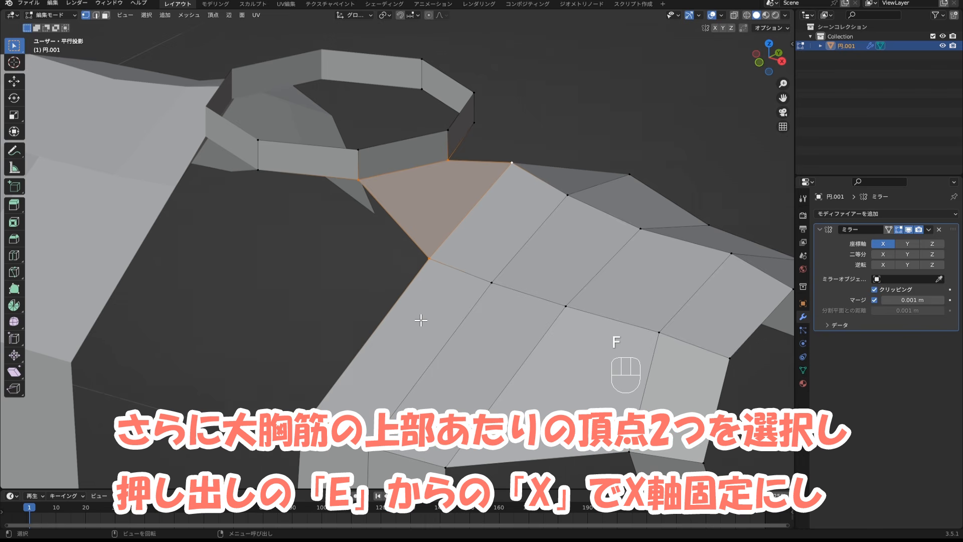
Extrude the inner edge of the upper chest about -0.1018 m along X to the mirror centre line.
middle_click_drag(475, 259, 473, 256)
scroll(474, 256, "down", 2)
middle_click_drag(473, 255, 452, 230, "shift")
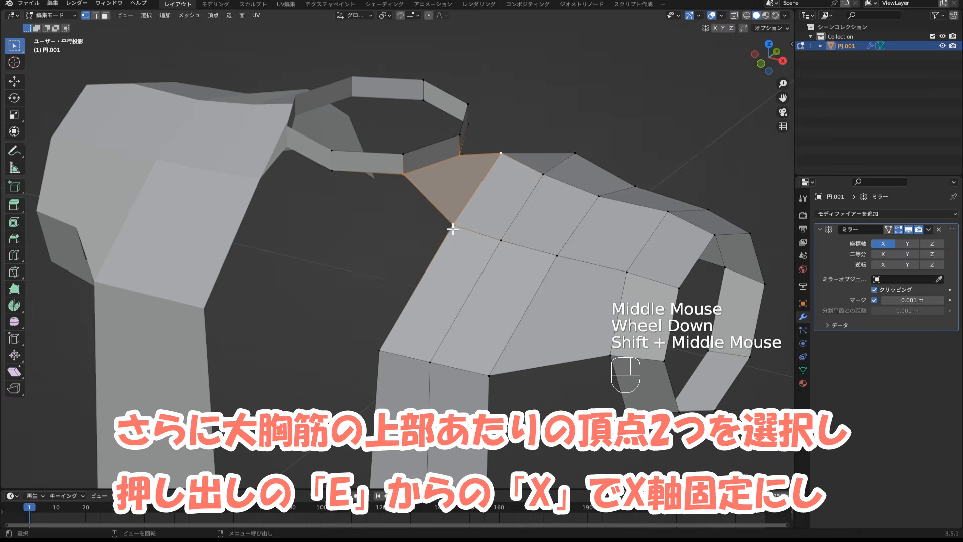
left_click(453, 225)
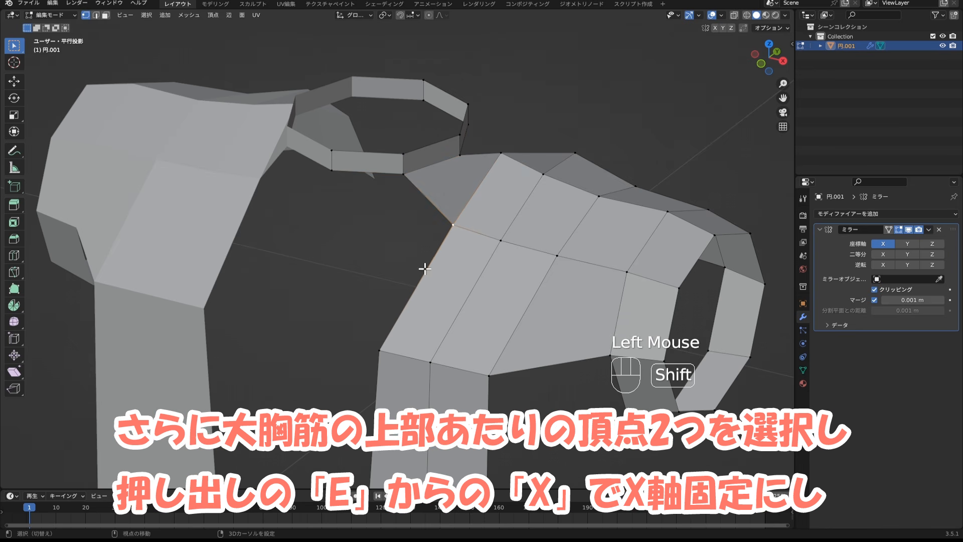
left_click(380, 349, "shift")
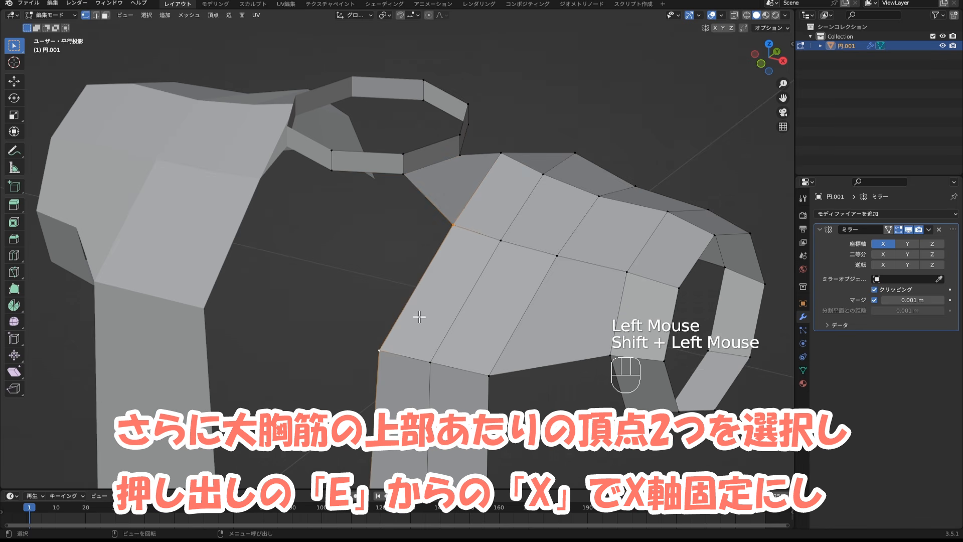
key("e")
key("x")
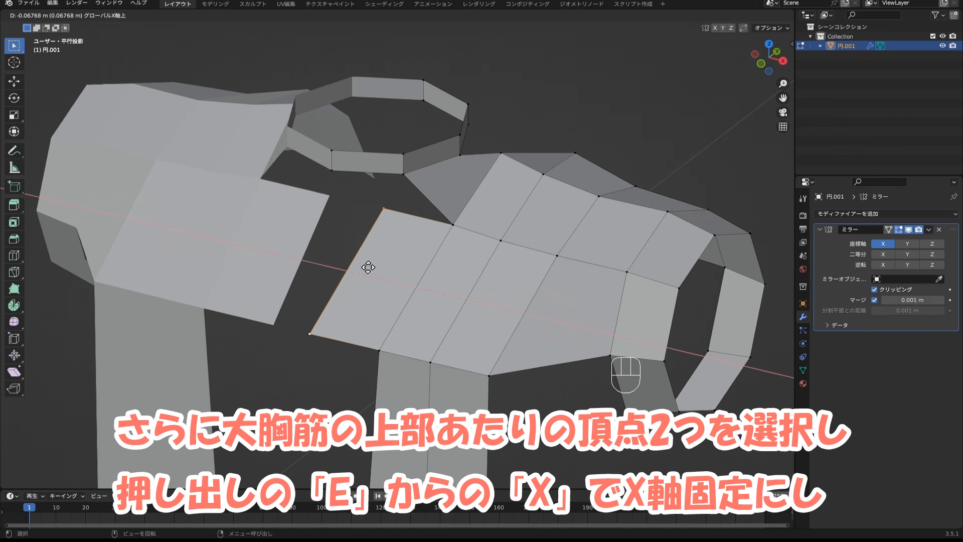
left_click(334, 263)
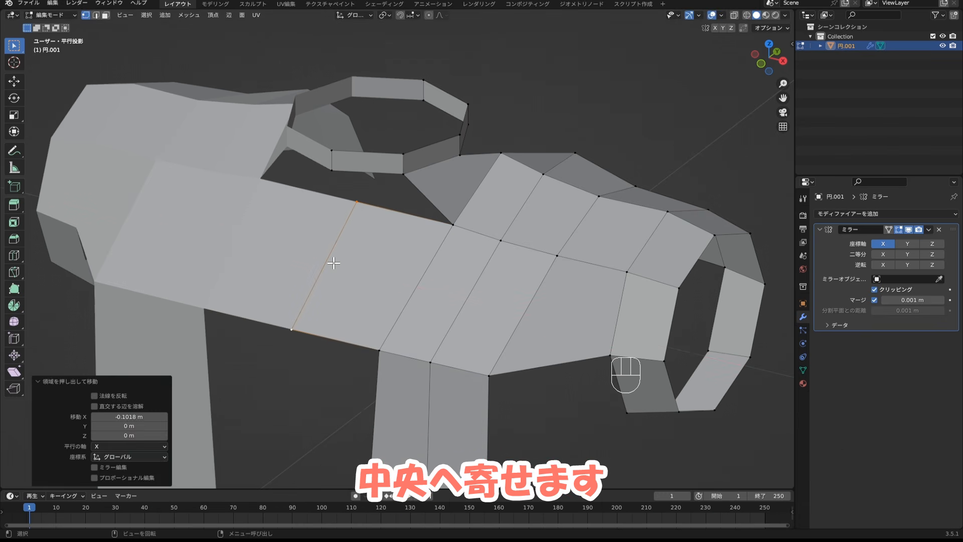
Fill the collarbone gap between the front of the neck ring and the top edge of the extruded chest face.
left_click(453, 222)
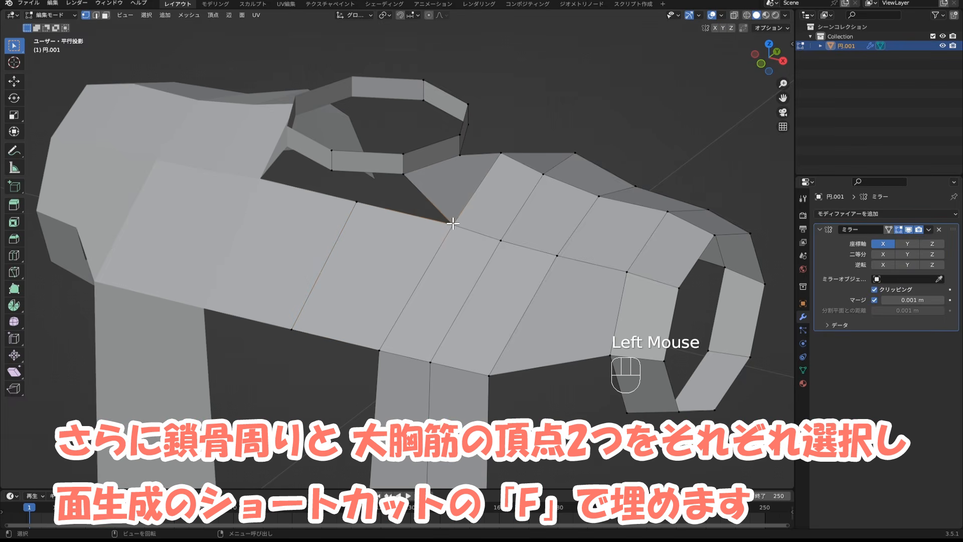
left_click(410, 177, "shift")
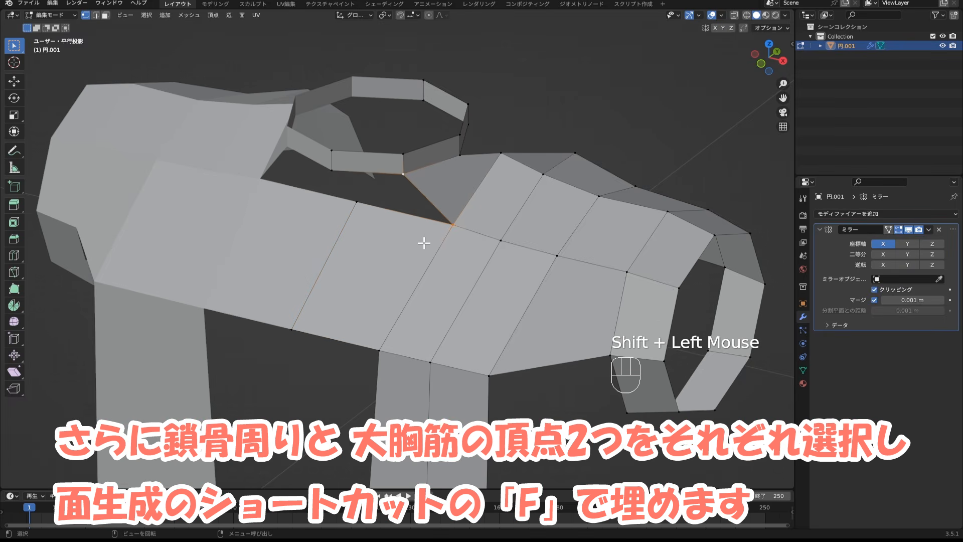
key("f")
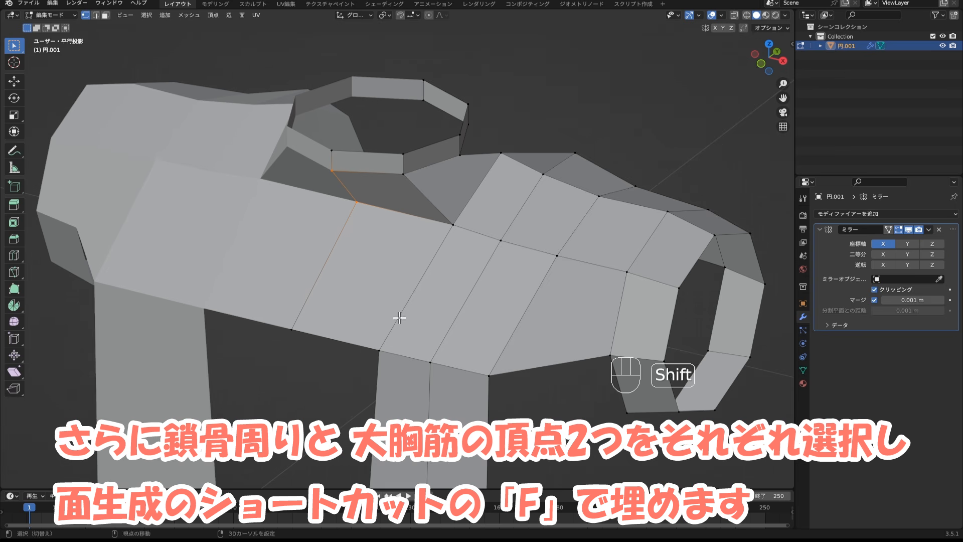
Fill the central gap between the bottom edge of the upper chest and the strip joining the breasts.
middle_click_drag(402, 318, 404, 200, "shift")
left_click(409, 202)
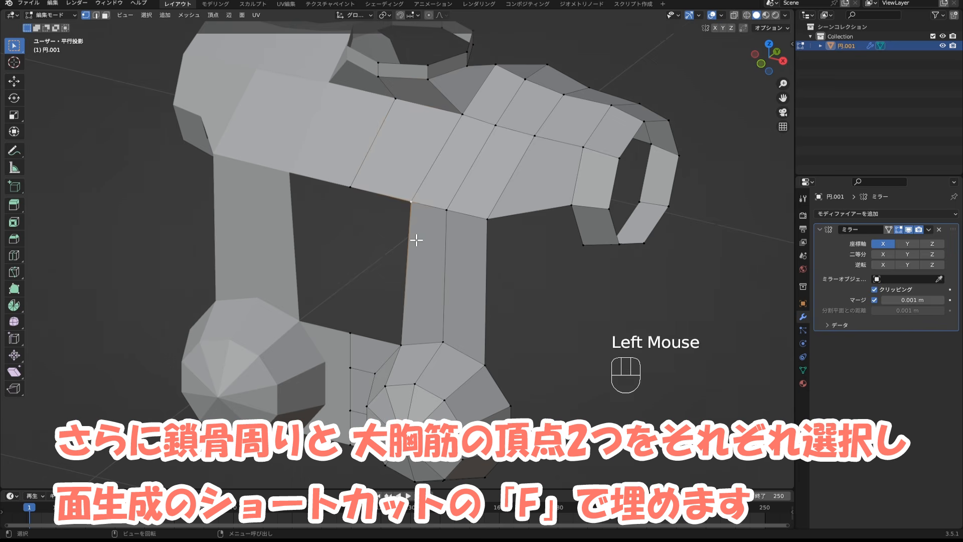
left_click(402, 346, "shift")
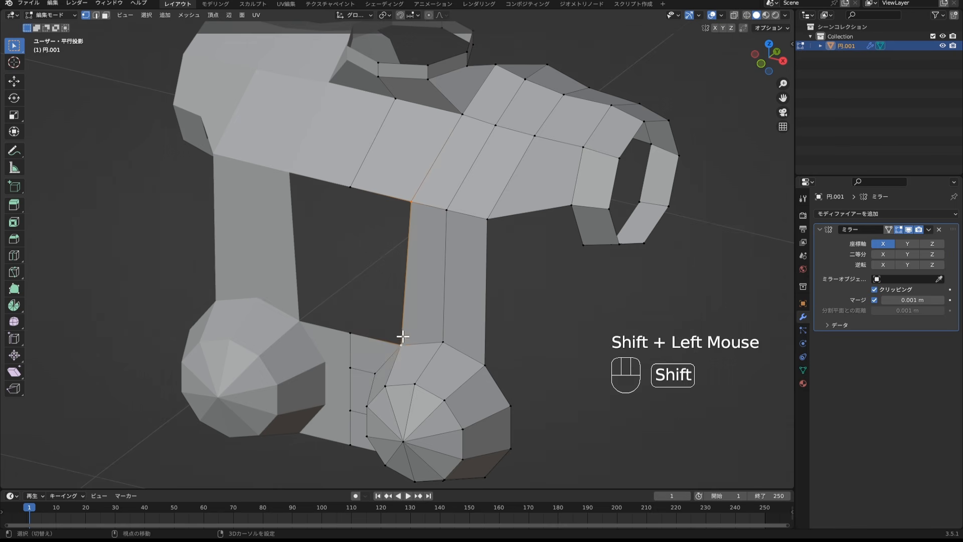
key("f")
key("f")
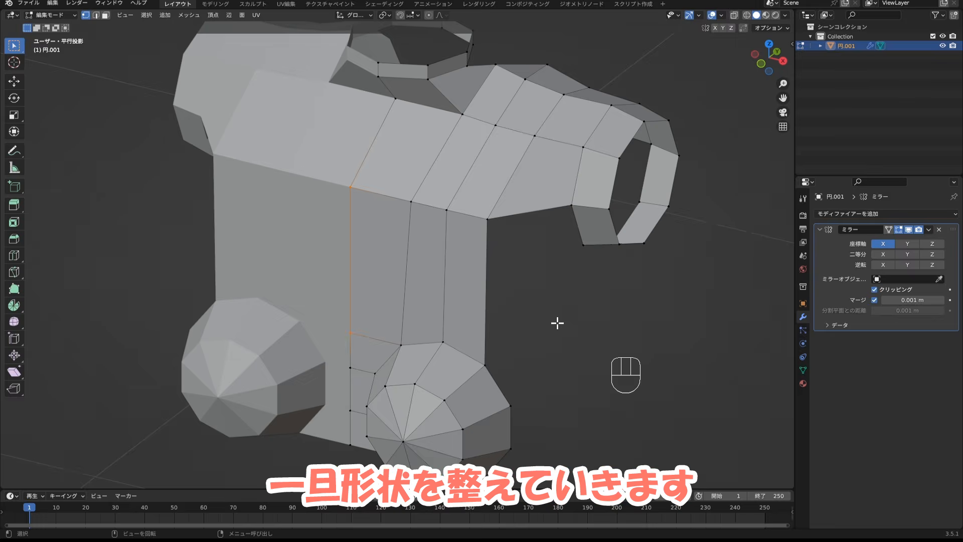
In the right side view, move the outermost vertex of the lower chest row about 0.064 m back and 0.008 m down.
key("KP_3")
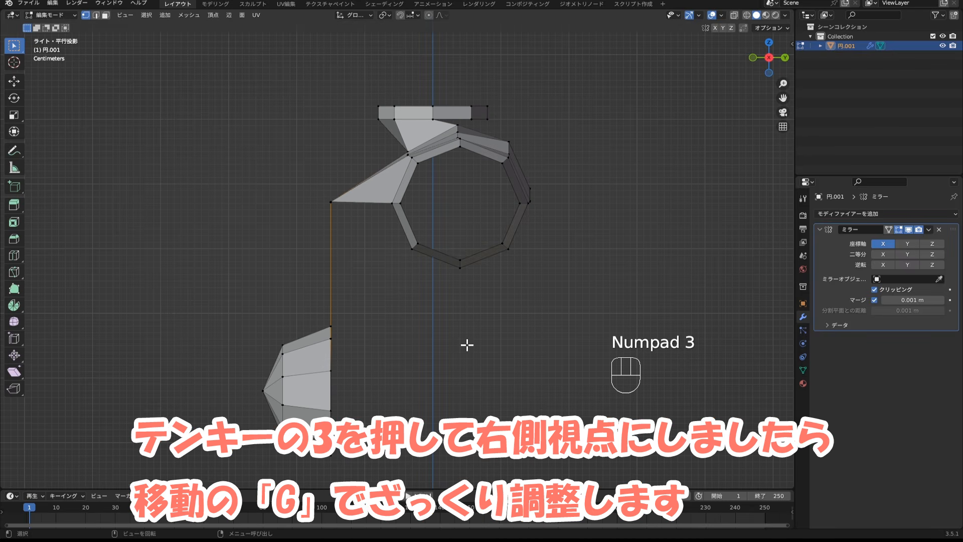
scroll(465, 344, "up", 2)
middle_click_drag(483, 317, 461, 365, "shift")
left_click(292, 222)
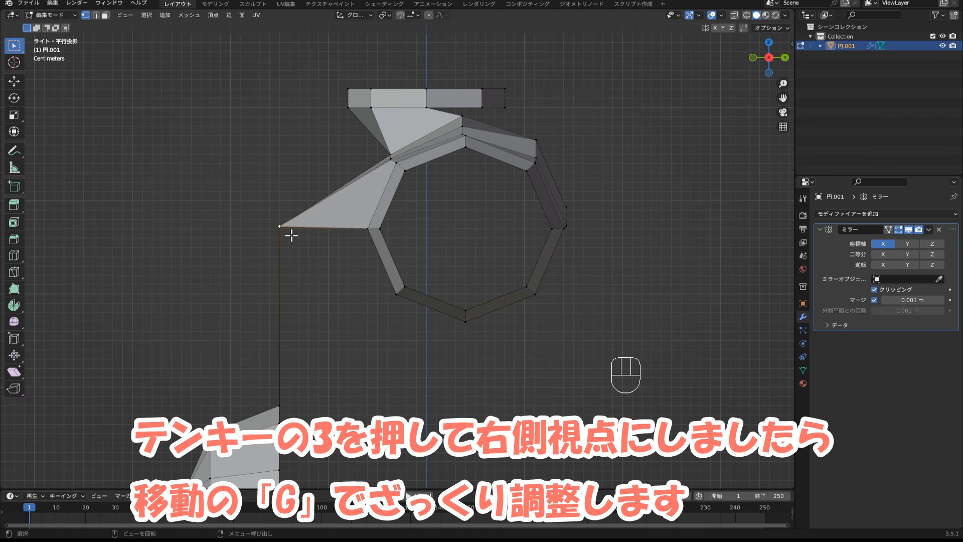
key("g")
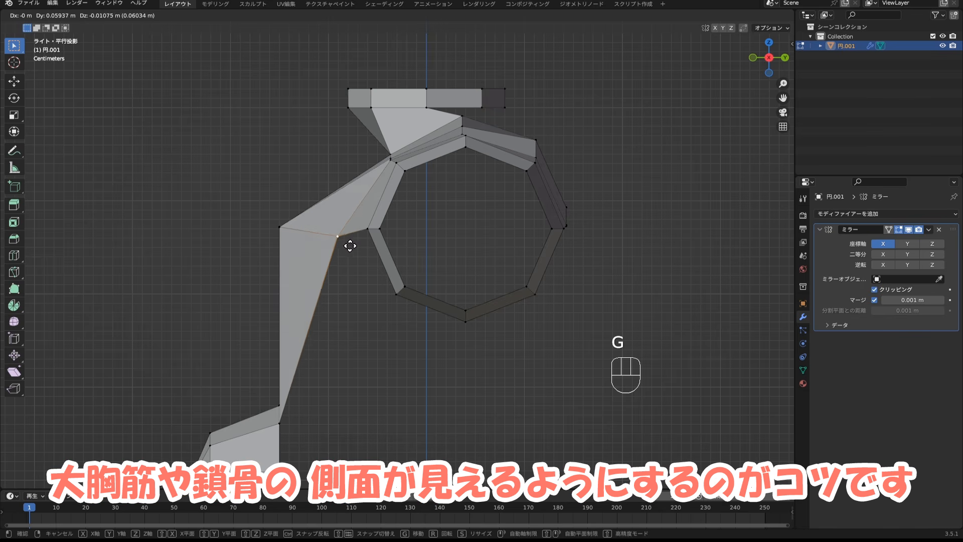
left_click(354, 243)
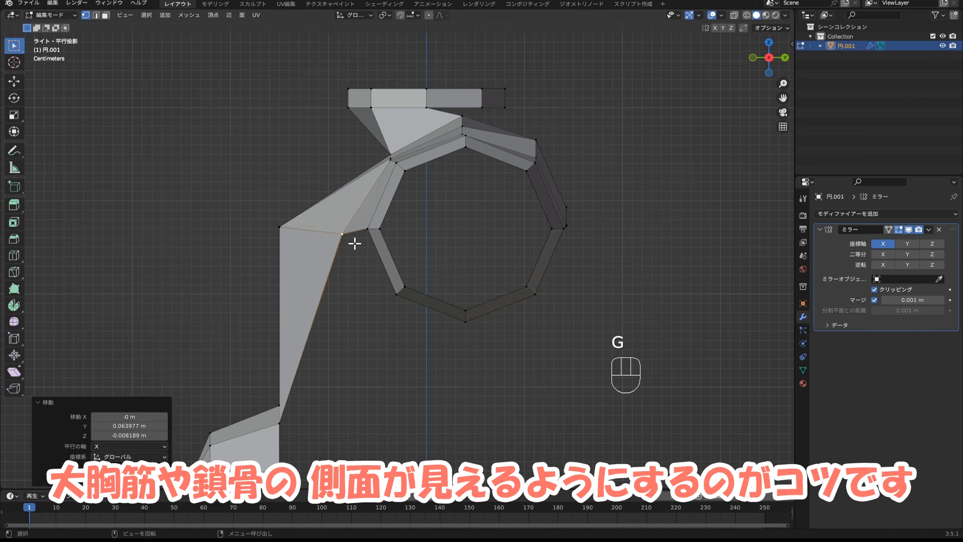
Shift the lower chest row's remaining three vertices backward by decreasing amounts toward the centre, moving the centre one about 0.021 m in Y.
left_click(281, 227)
key("g")
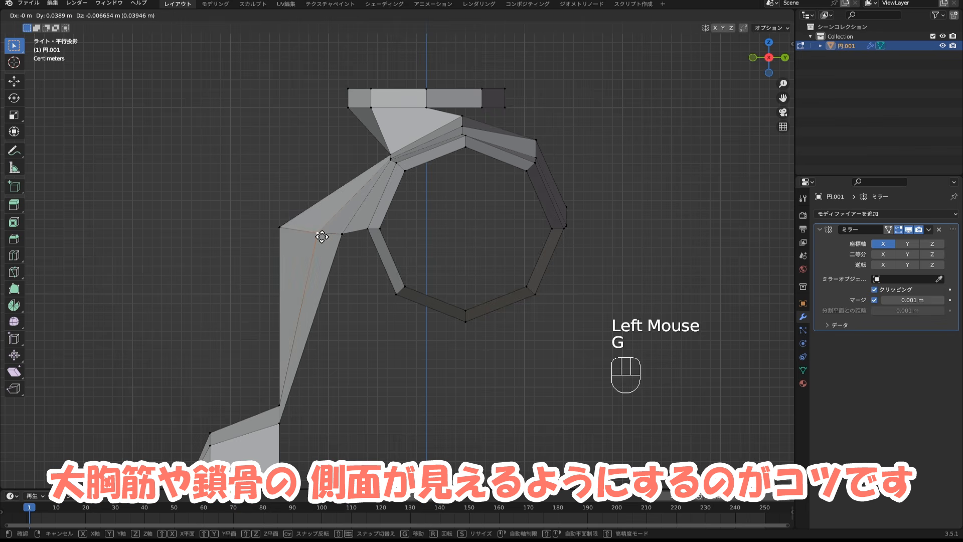
left_click(321, 237)
left_click(282, 224)
key("g")
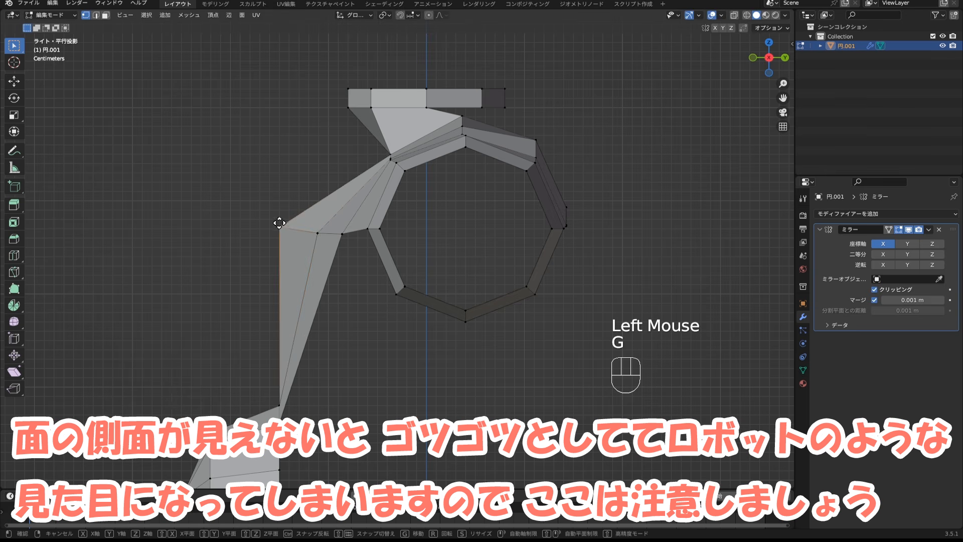
left_click(307, 228)
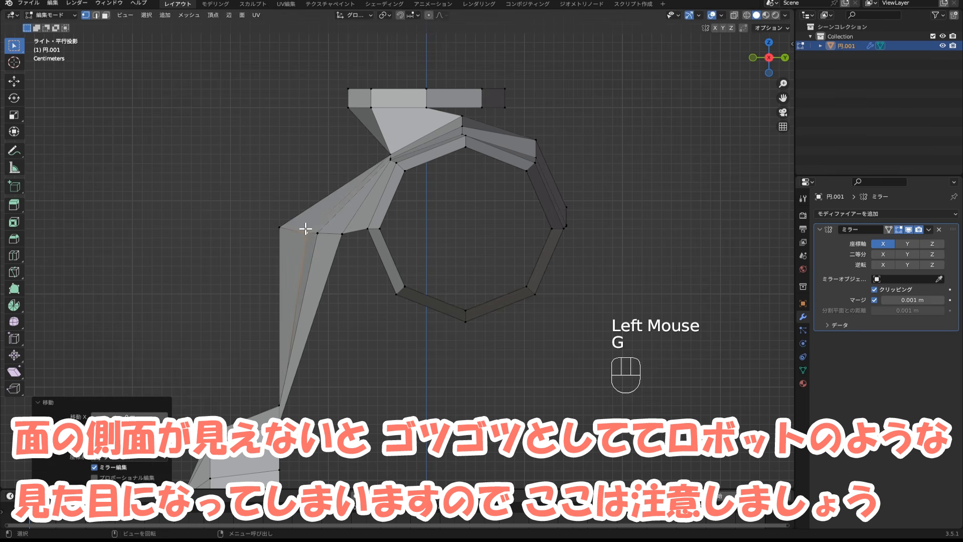
left_click(281, 224)
key("g")
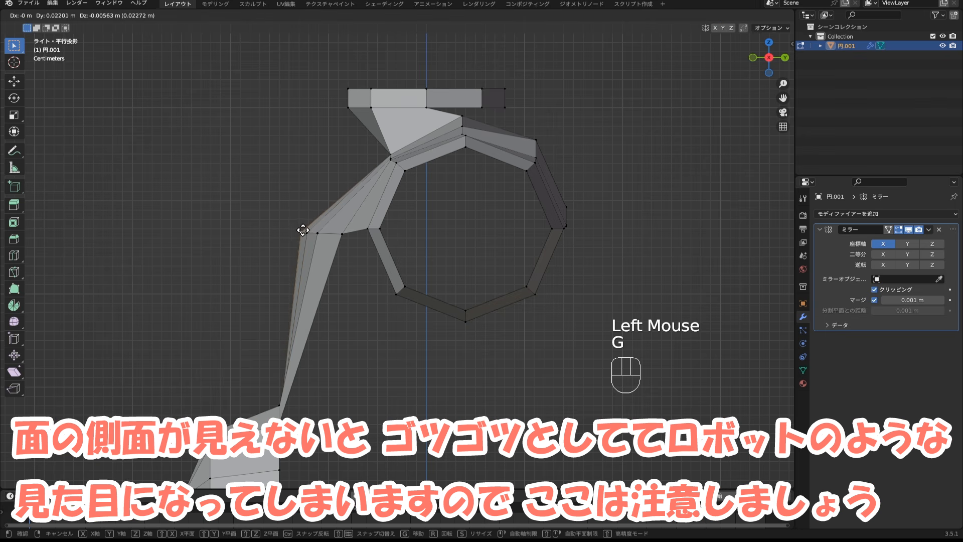
left_click(301, 232)
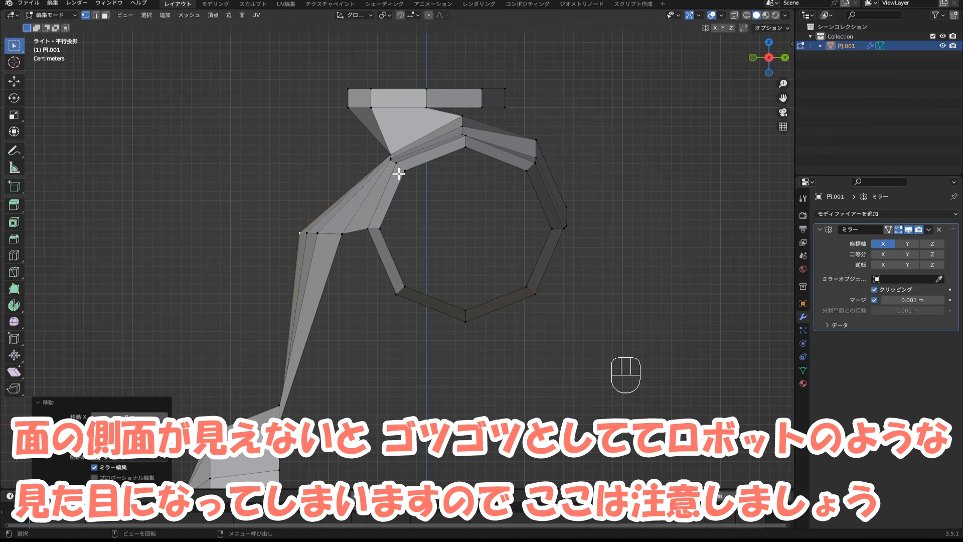
Nudge the overlapping collarbone-row vertices slightly backward so they separate from one another in the side view.
scroll(405, 191, "up", 3)
scroll(383, 266, "up", 2, "shift")
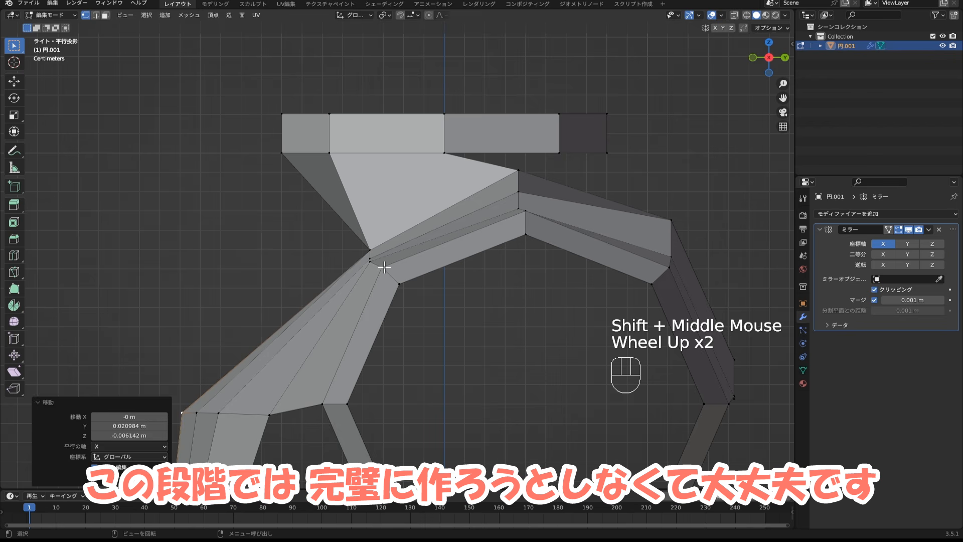
left_click(384, 267)
key("g")
left_click(387, 270)
left_click(373, 262)
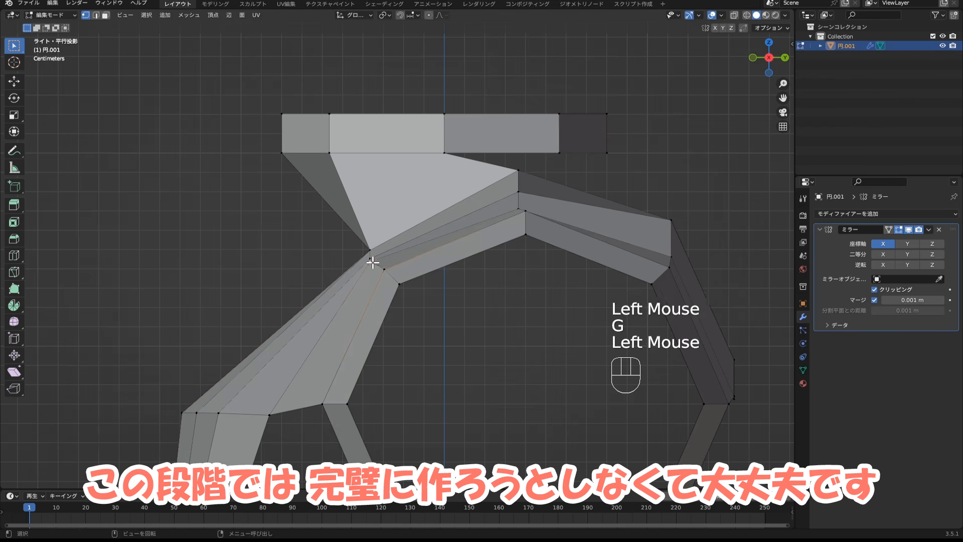
key("g")
left_click(379, 262)
key("g")
left_click(374, 260)
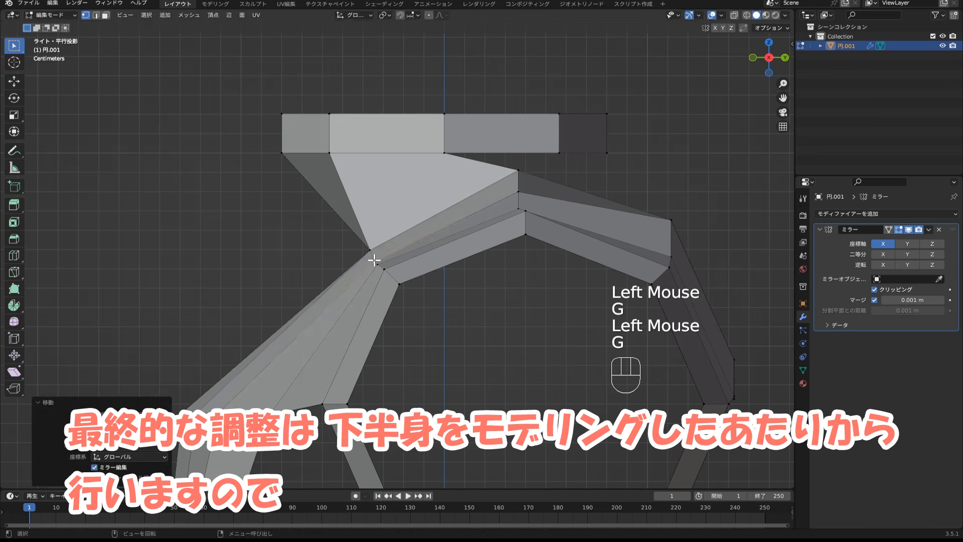
key("g")
left_click(378, 253)
Move the collarbone row's centre vertex forward and up just ahead of the neck, and pull its neighbouring vertex forward.
key("g")
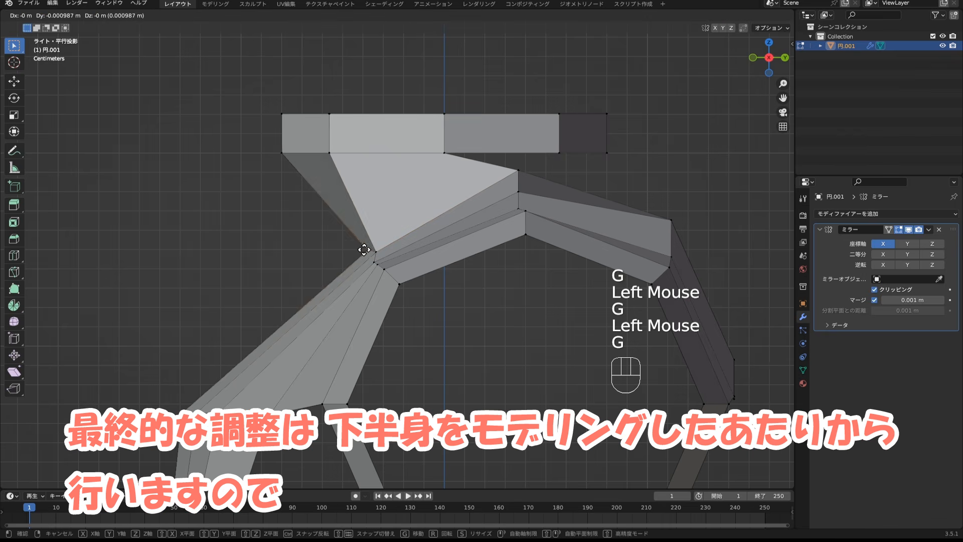
left_click(284, 247)
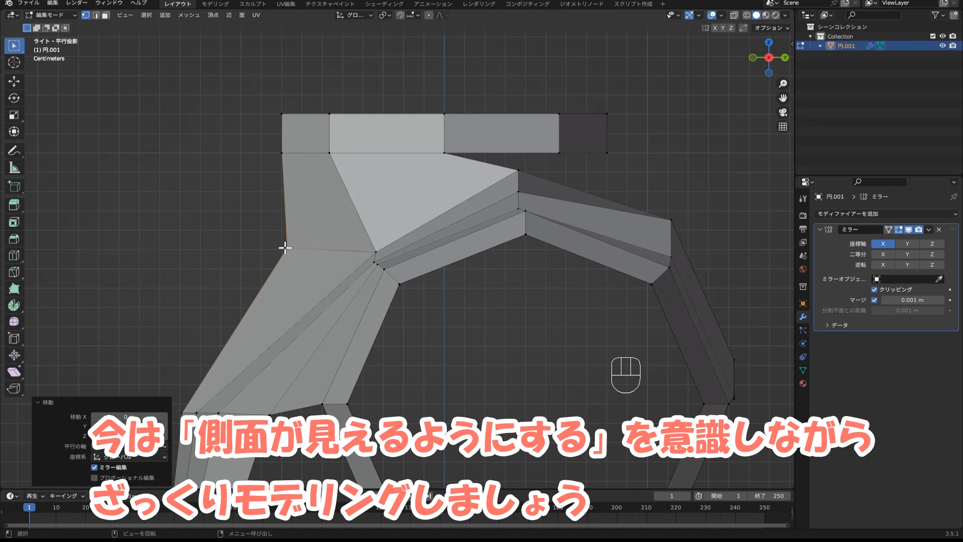
left_click(375, 253)
key("g")
left_click(283, 246)
key("g")
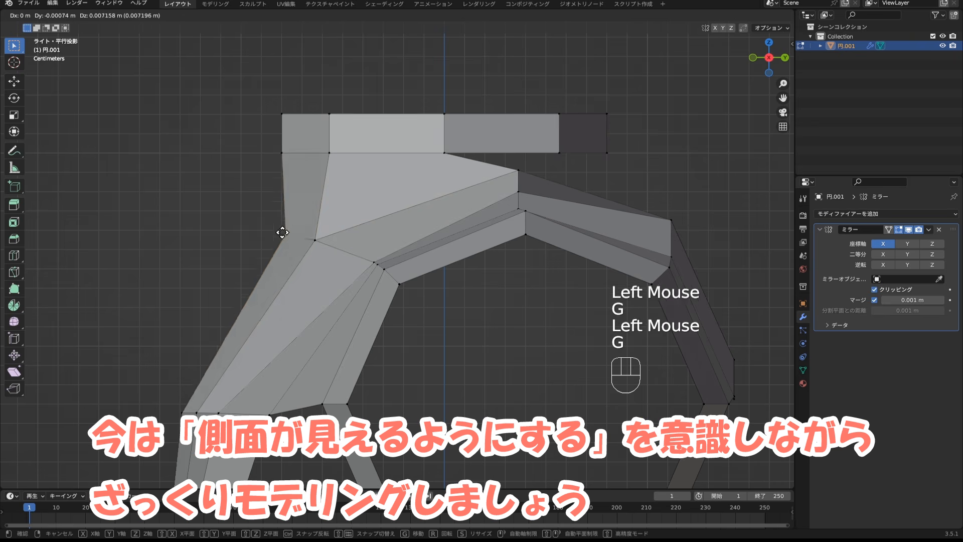
left_click(237, 200)
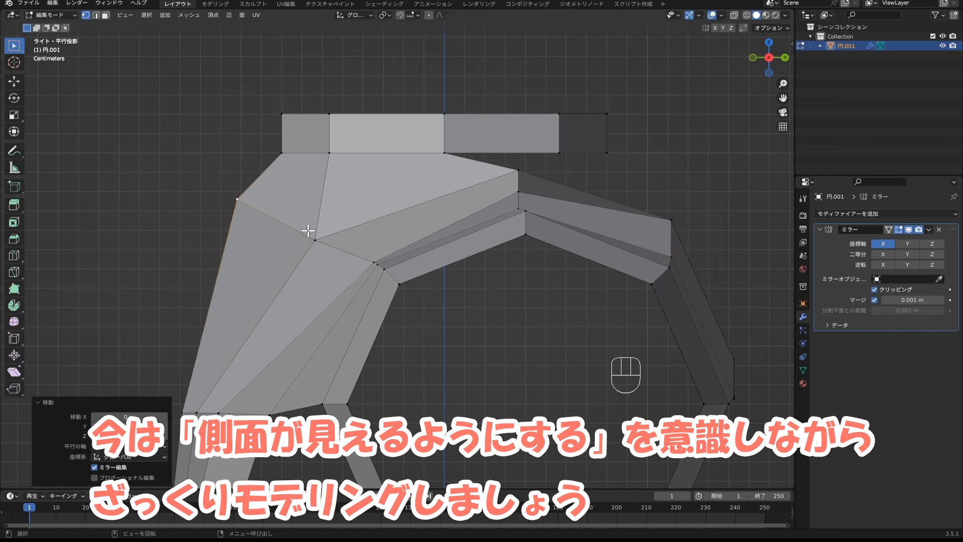
Move the collarbone row's second, third and fourth vertices forward and up into an even slope from the neck to the shoulder.
left_click(308, 231)
key("g")
left_click(292, 203)
left_click(371, 265)
key("g")
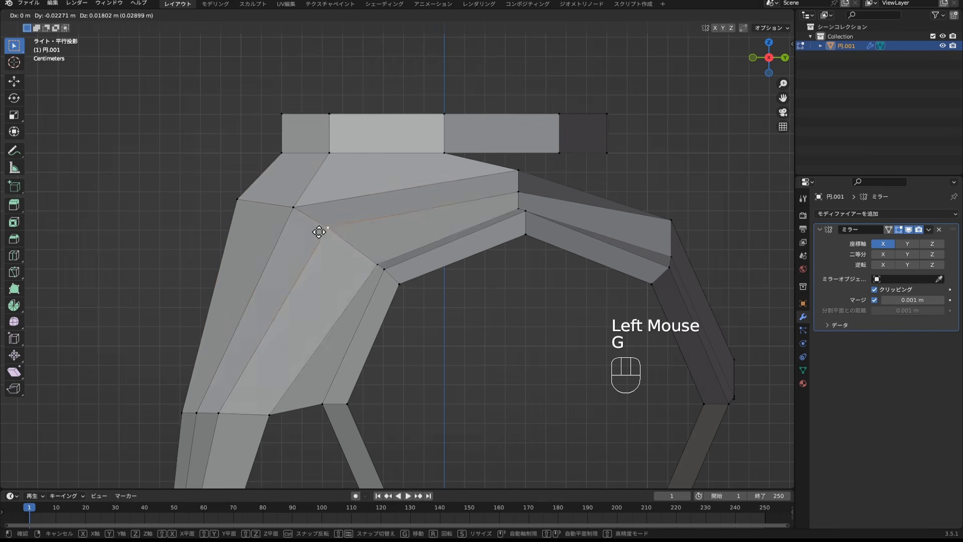
left_click(376, 258)
key("g")
left_click(359, 247)
scroll(359, 247, "down", 3)
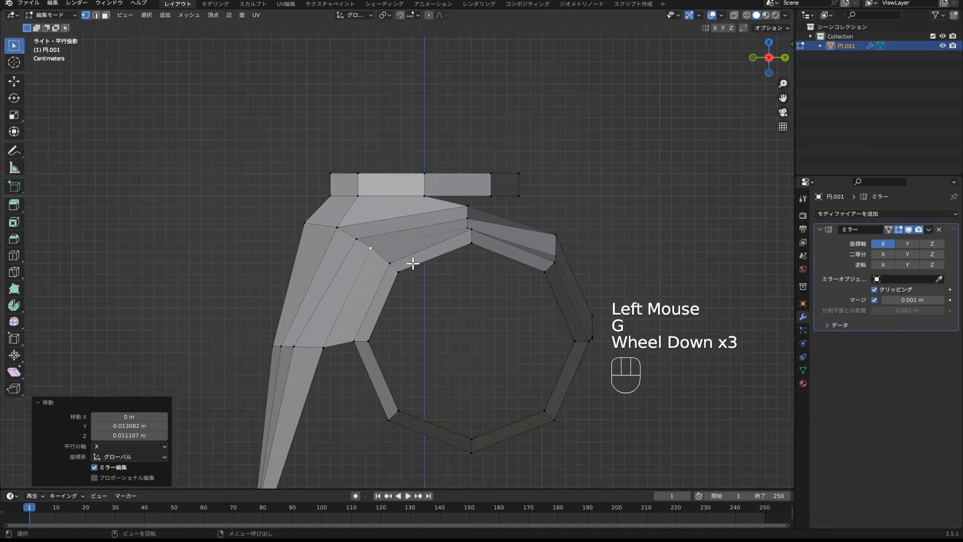
middle_click_drag(412, 262, 415, 245, "shift")
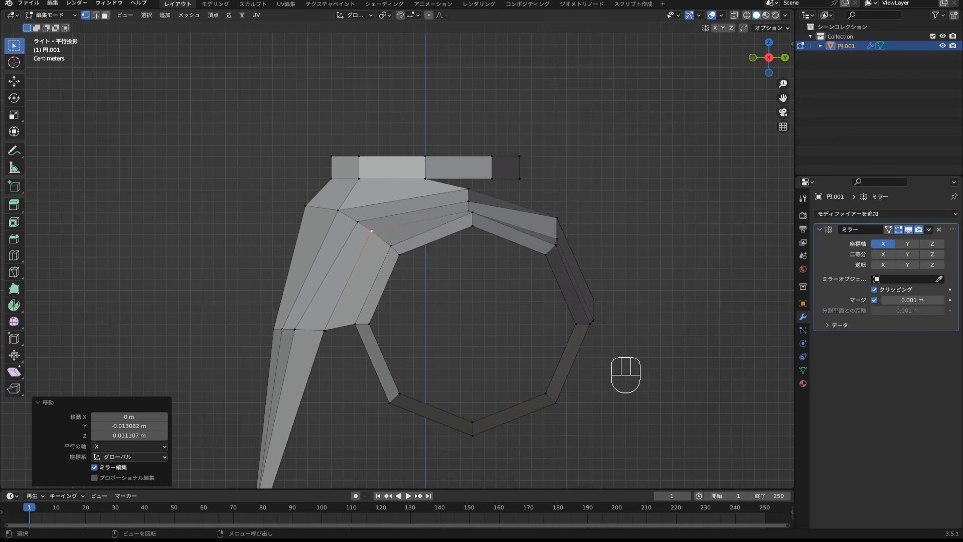
Move the collarbone row's frontmost centre vertex backward about 0.015 m and slightly down in side view.
scroll(363, 269, "up", 3)
left_click(246, 170)
key("g")
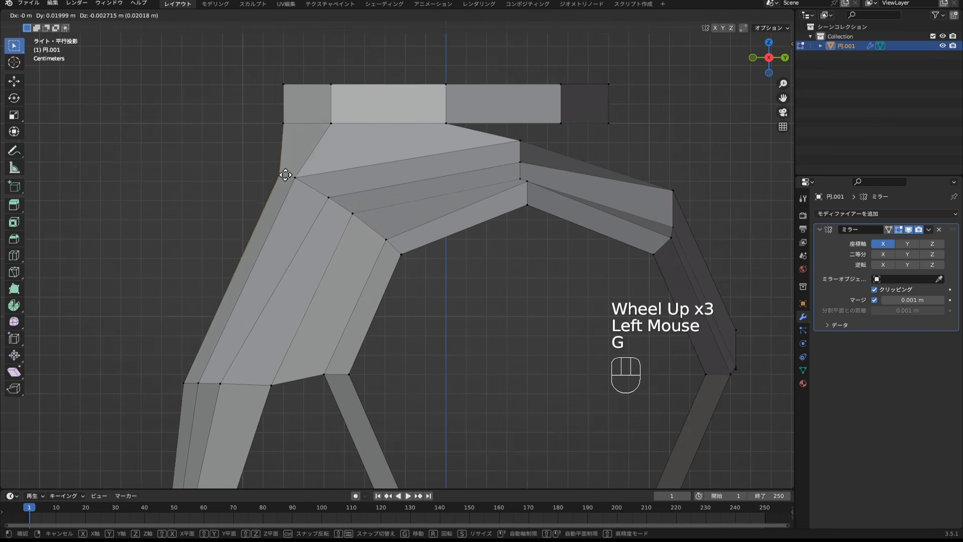
left_click(275, 174)
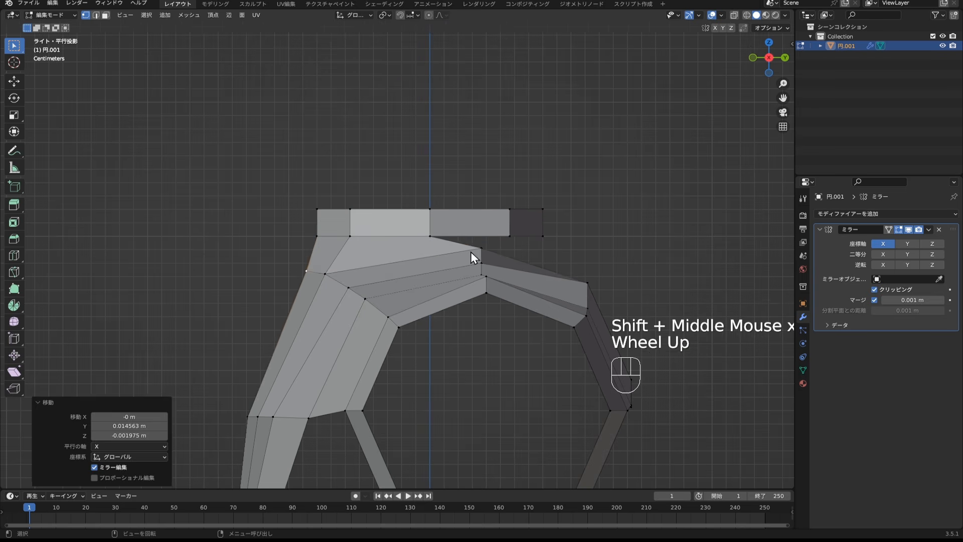
Move the shoulder top's two upper vertices forward, the first about 0.018 m, and shift the rear shoulder vertex forward about 0.014 m.
left_click(480, 245)
key("g")
left_click(456, 244)
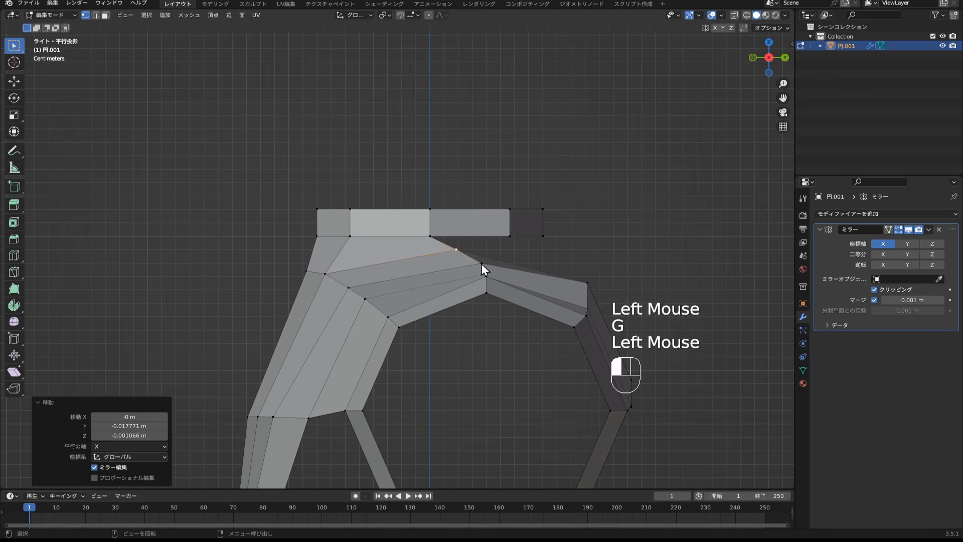
left_click(481, 264)
key("g")
left_click(470, 262)
left_click(594, 285)
key("g")
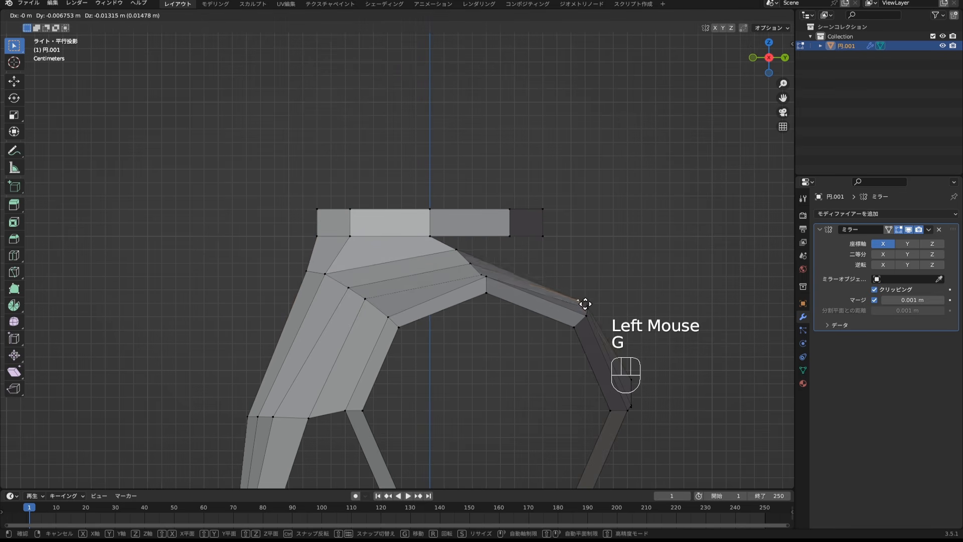
left_click(571, 282)
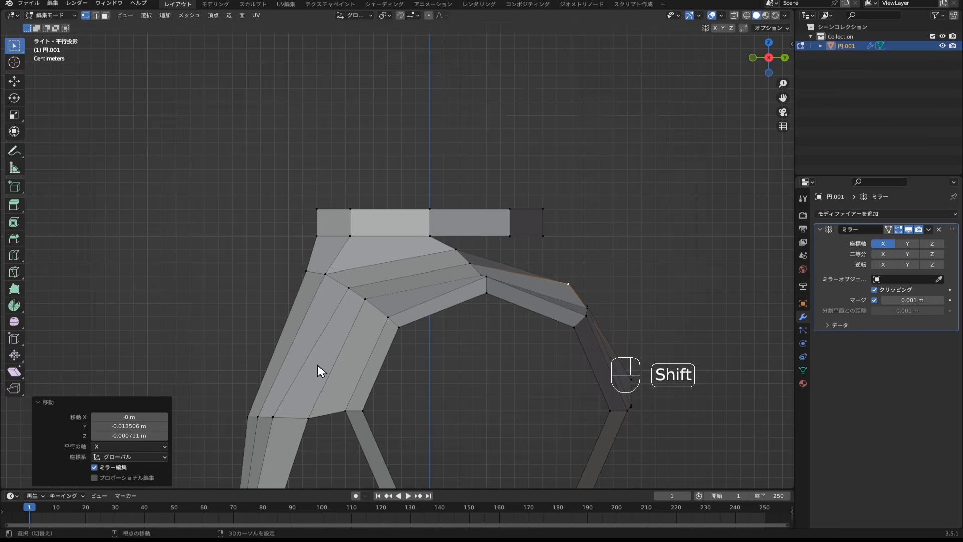
Lower the collarbone row's centre, second and third vertices slightly into a smoother curve from the neck to the shoulder.
middle_click_drag(320, 371, 443, 322, "shift")
scroll(421, 318, "up", 2)
scroll(424, 314, "down", 3)
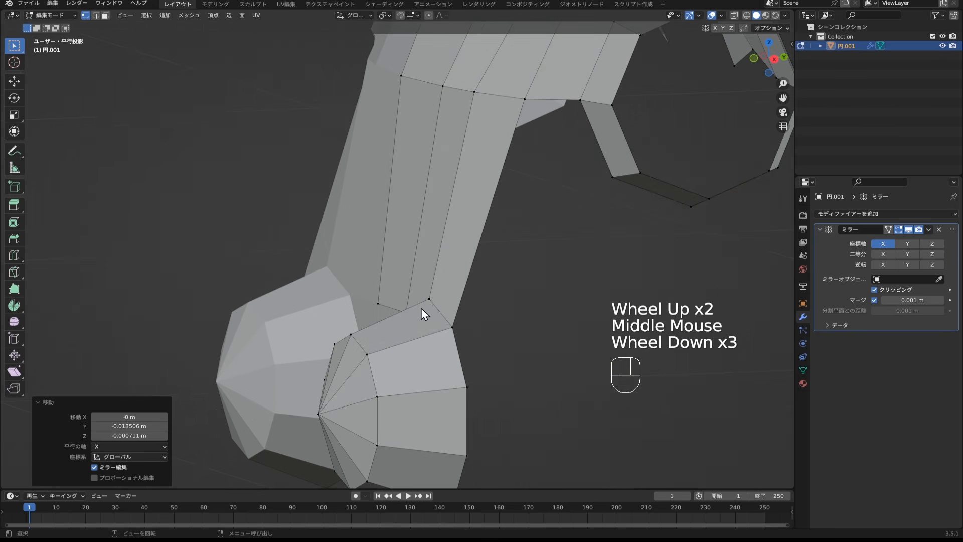
left_click(273, 203)
key("g")
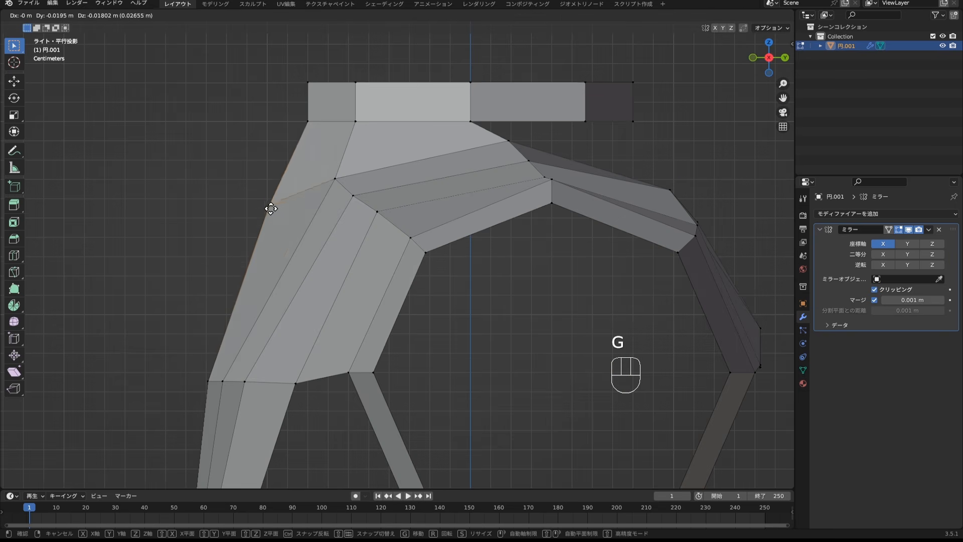
left_click(354, 198)
scroll(376, 269, "down", 2)
middle_click_drag(376, 269, 411, 255, "shift")
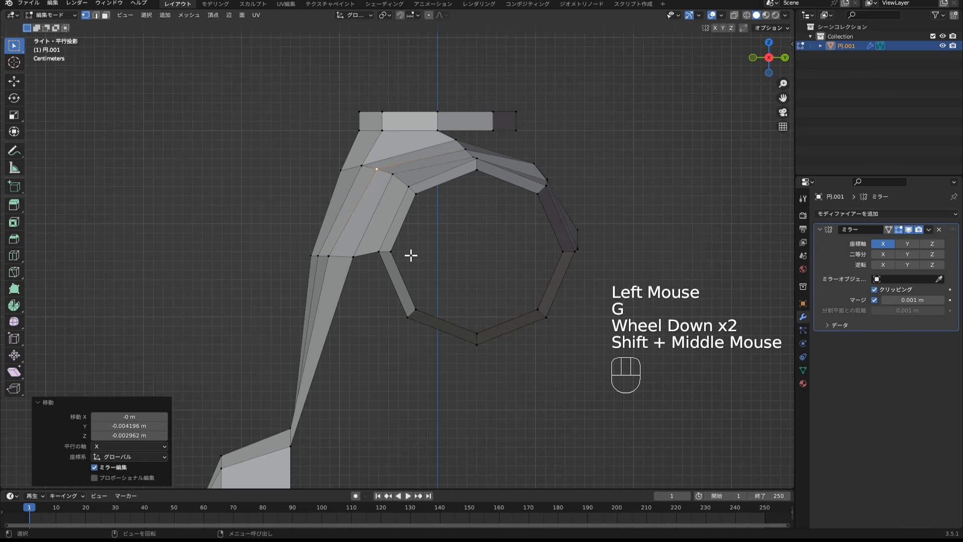
scroll(471, 356, "down", 2)
mouse_move(471, 357)
middle_mouse_down("shift")
mouse_move(474, 333)
mouse_move(471, 373)
middle_mouse_up("shift")
scroll(463, 286, "up", 2)
middle_click_drag(464, 286, 430, 328, "shift")
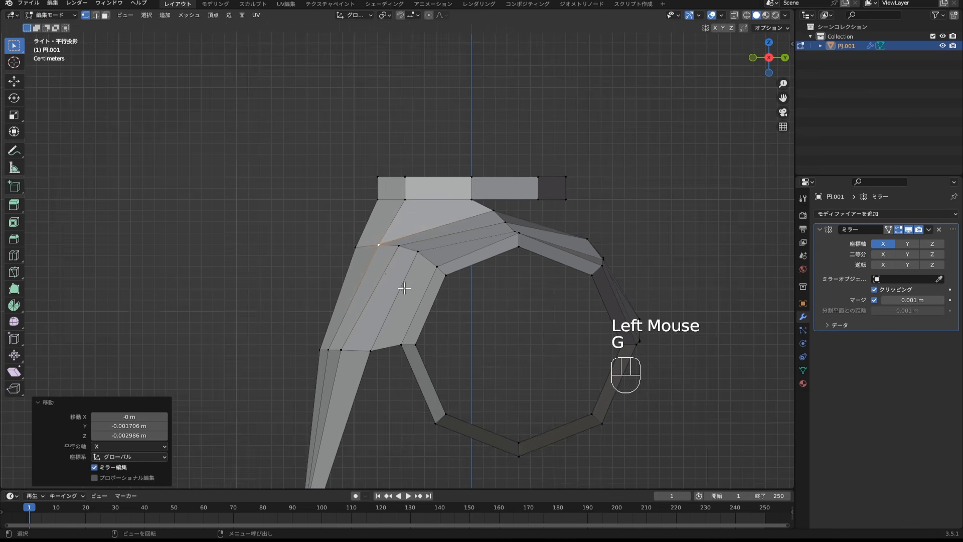
scroll(404, 287, "down", 2)
middle_click_drag(405, 288, 374, 244)
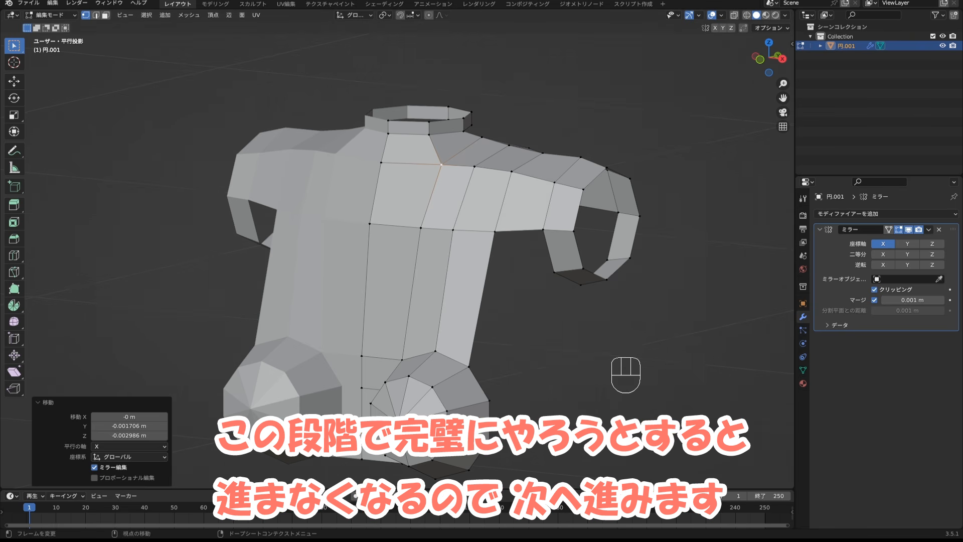
middle_click_drag(492, 374, 398, 245)
Extrude the two middle vertices on the breast's outer rear edge along the Y axis toward the back.
key("KP_3")
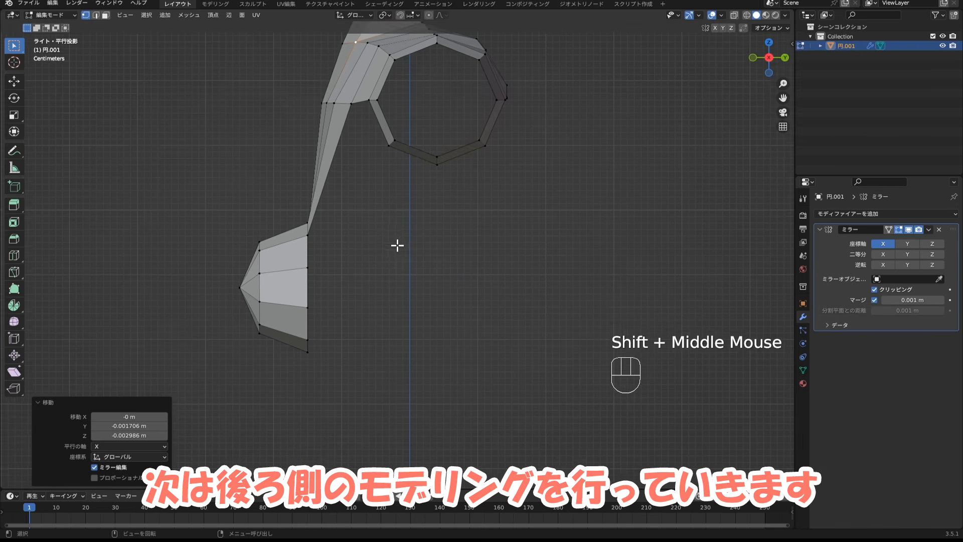
scroll(394, 264, "up", 1)
scroll(394, 265, "up", 1)
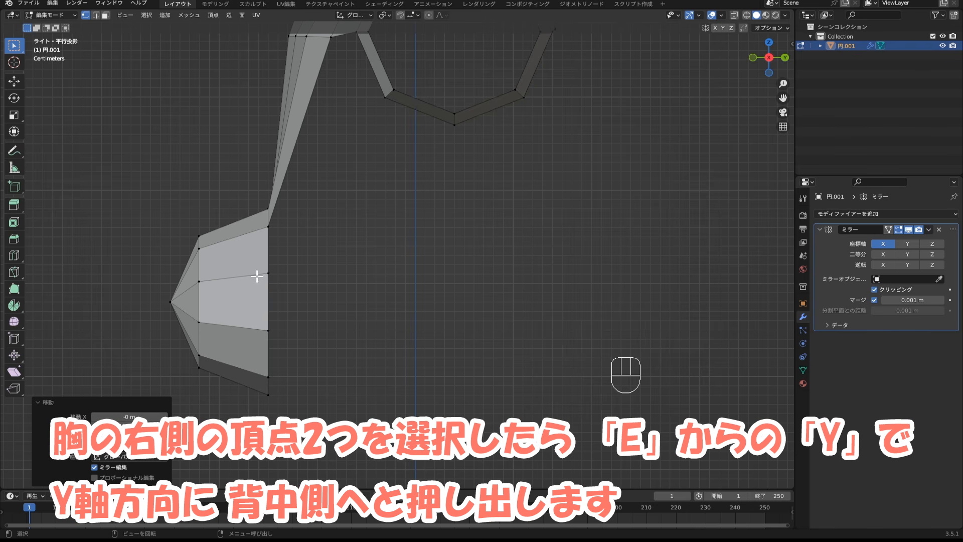
left_click(268, 272)
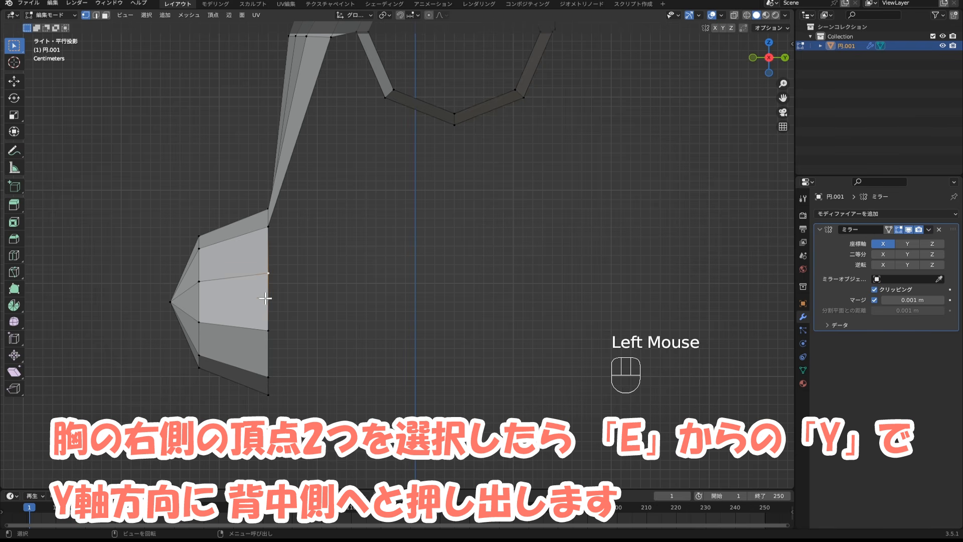
left_click(267, 330, "shift")
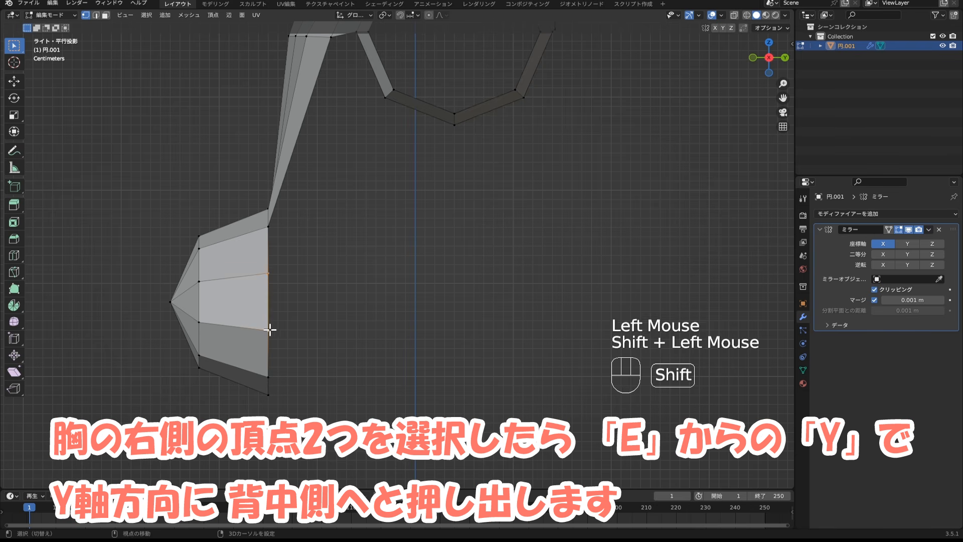
key("e")
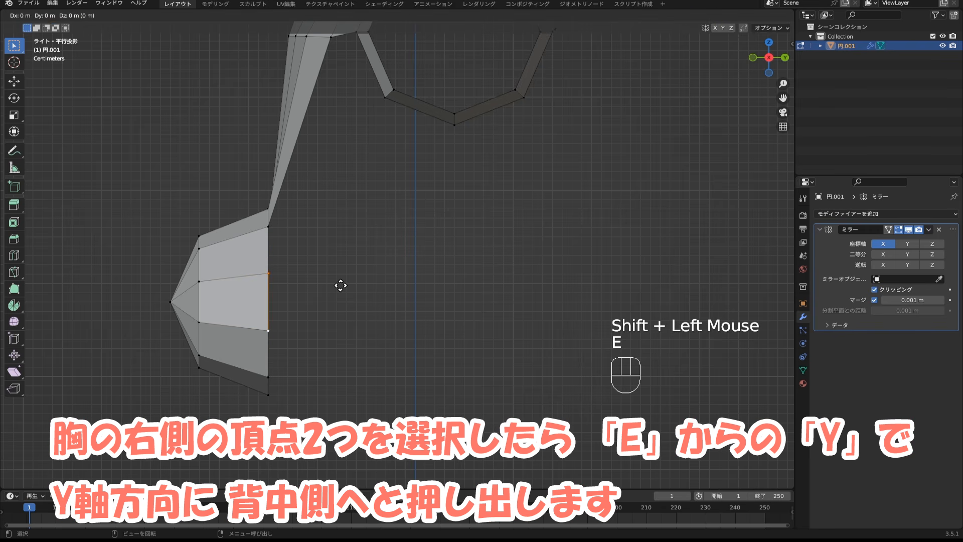
key("y")
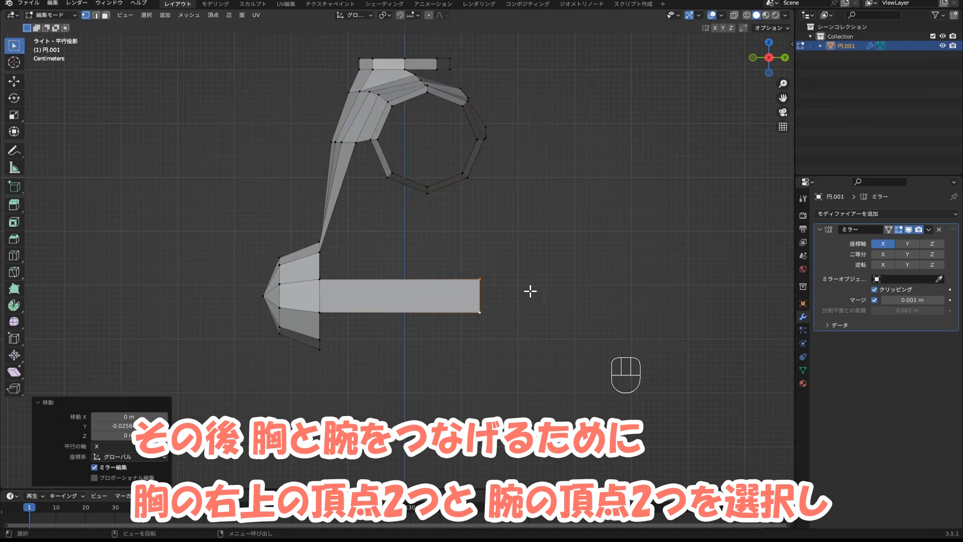
Fill a face between the breast's two upper outer vertices and the two lower front vertices of the arm opening.
middle_click_drag(526, 288, 460, 286)
scroll(460, 288, "up", 2)
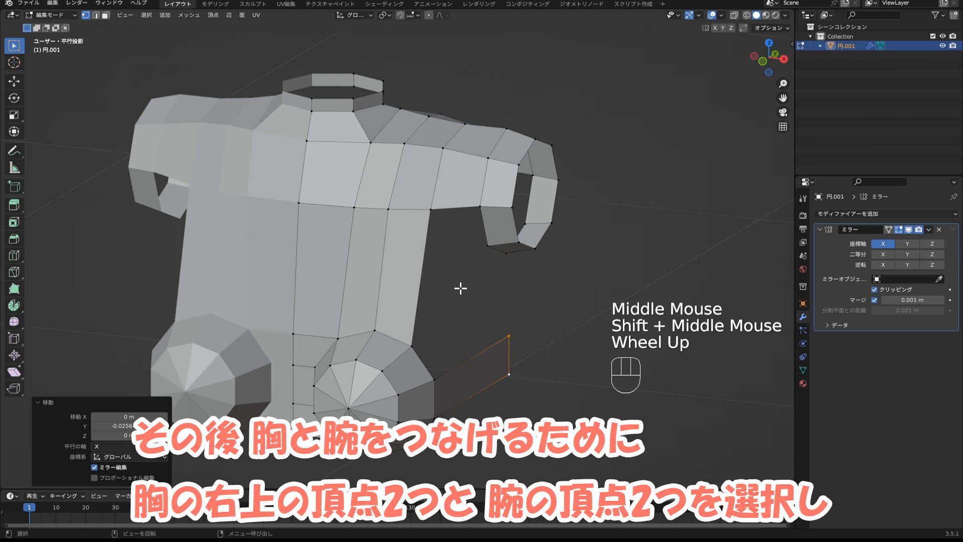
middle_click_drag(432, 342, 458, 296, "shift")
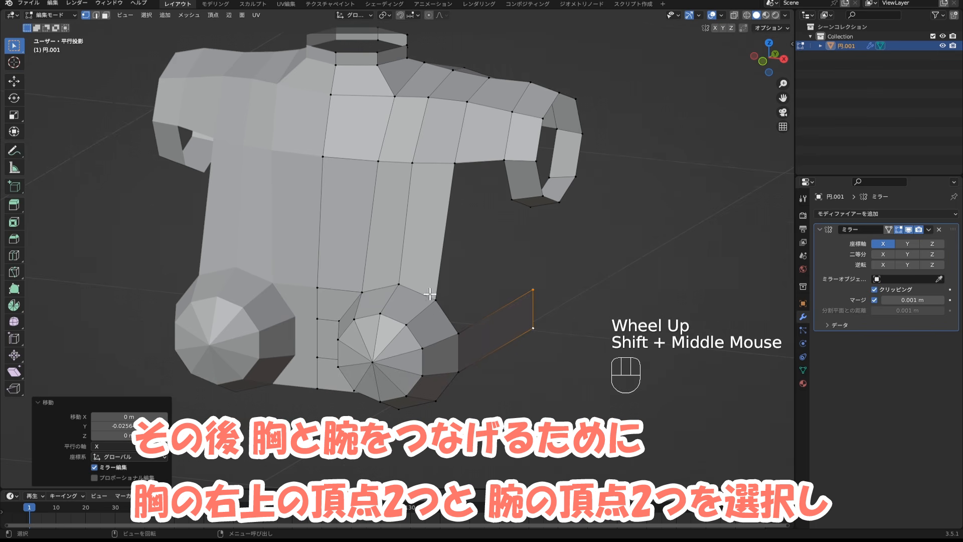
left_click(436, 301)
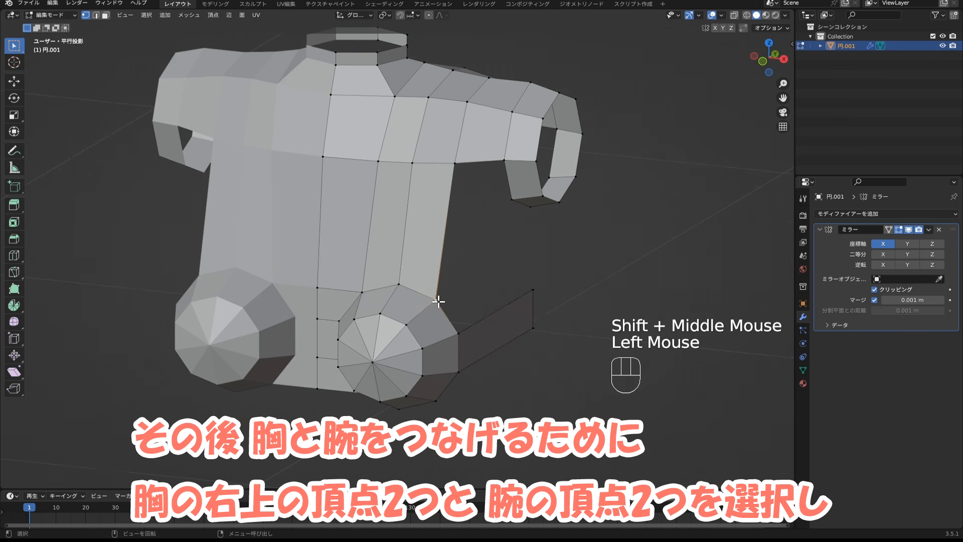
left_click(459, 332, "shift")
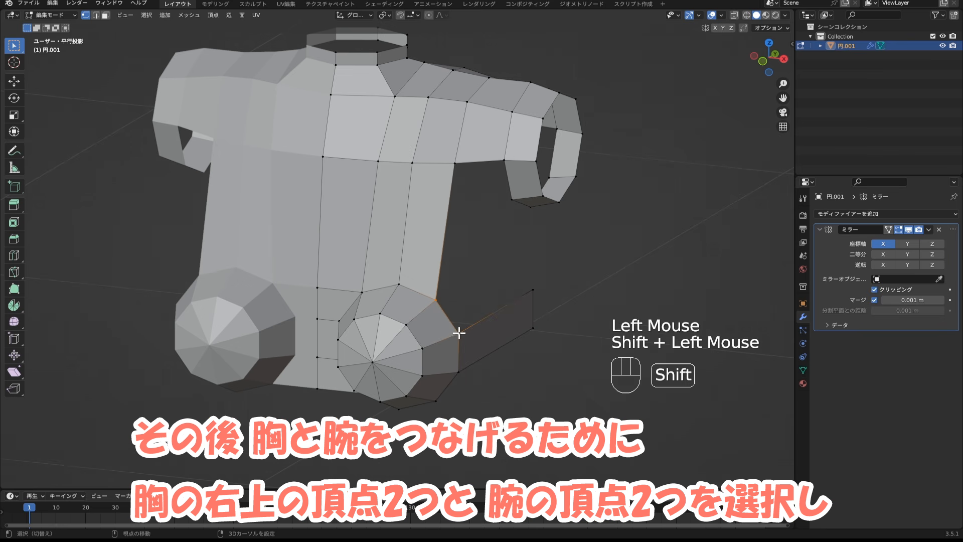
left_click(505, 160, "shift")
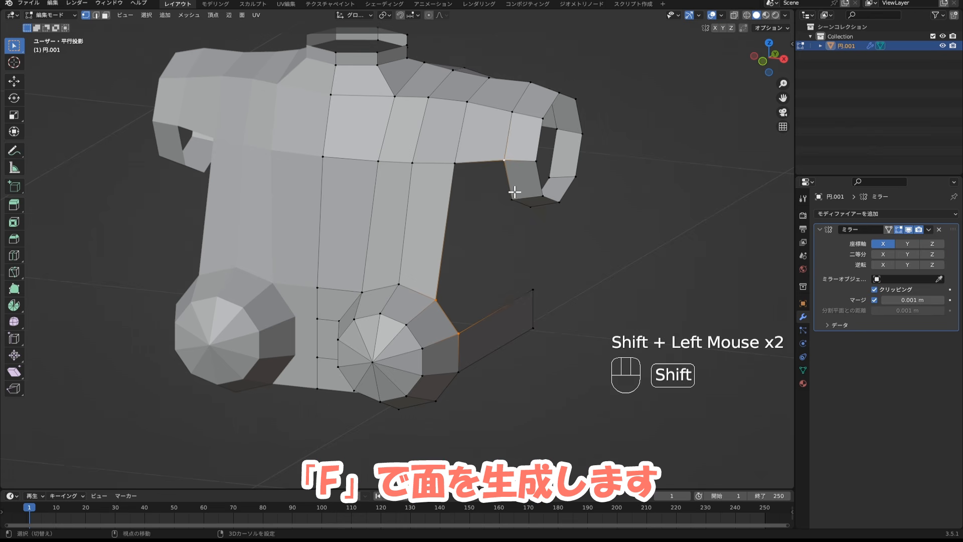
left_click(512, 198, "shift")
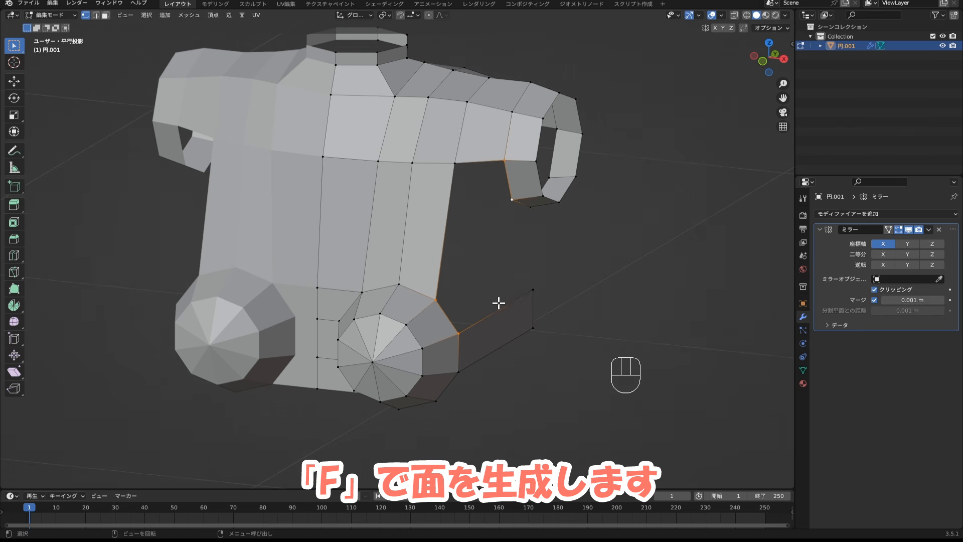
key("f")
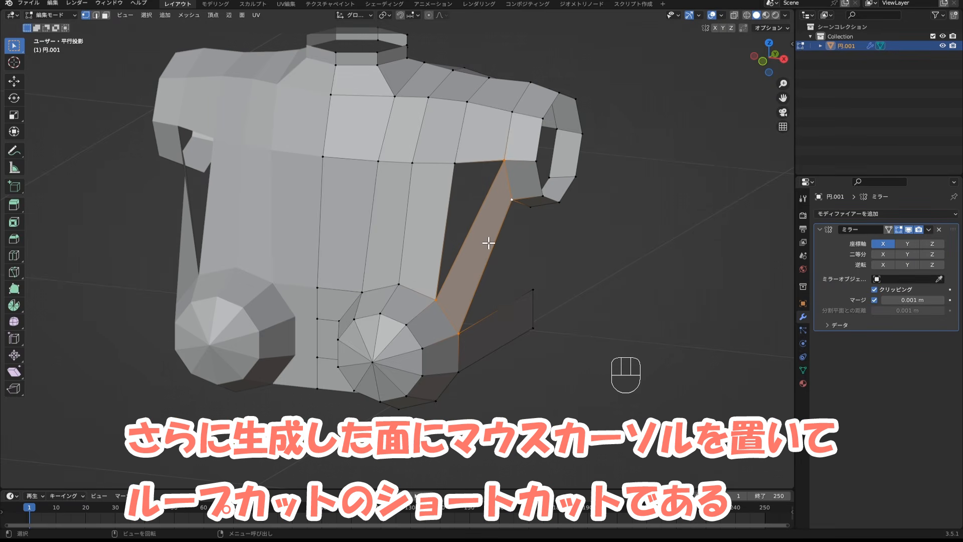
Add one centred loop cut across the new face joining the breast and the arm.
key("ctrl+r")
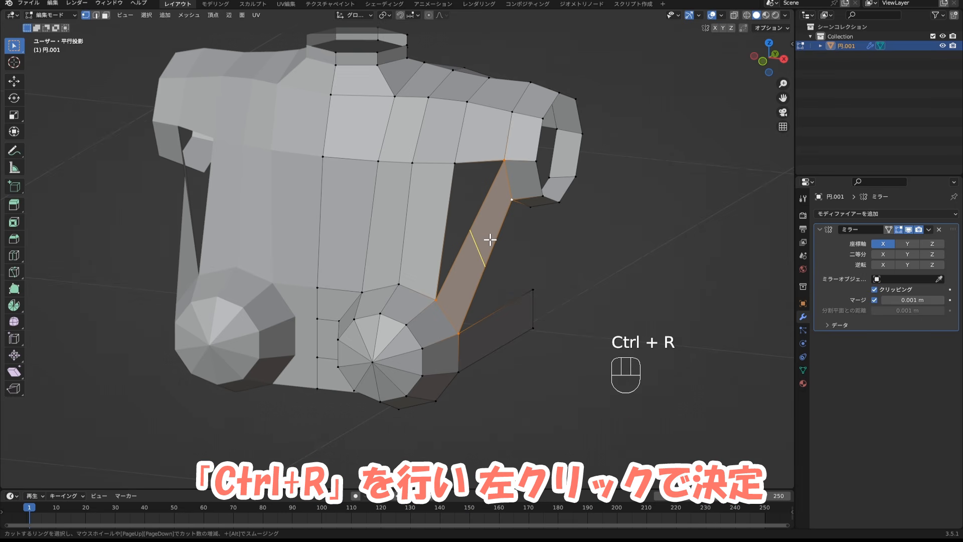
left_click(490, 240)
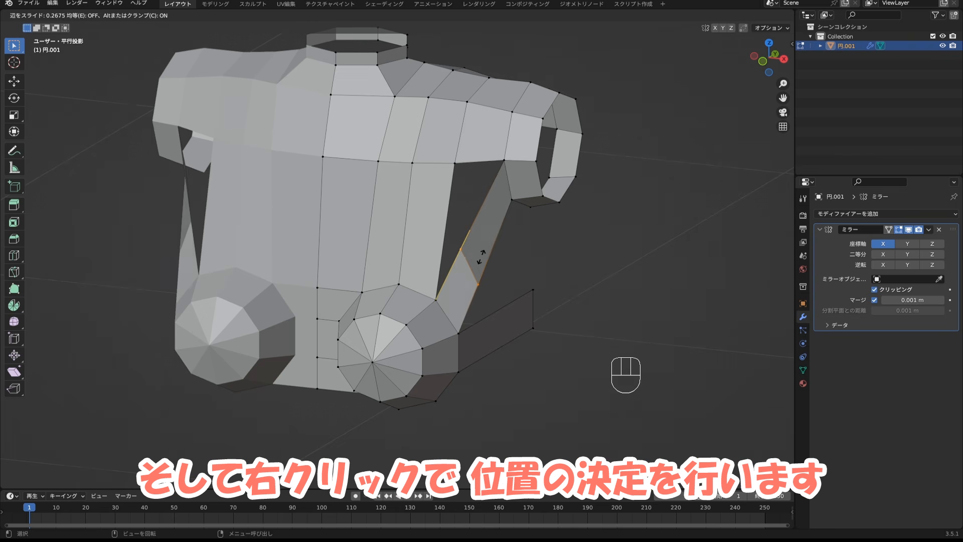
right_click(522, 235)
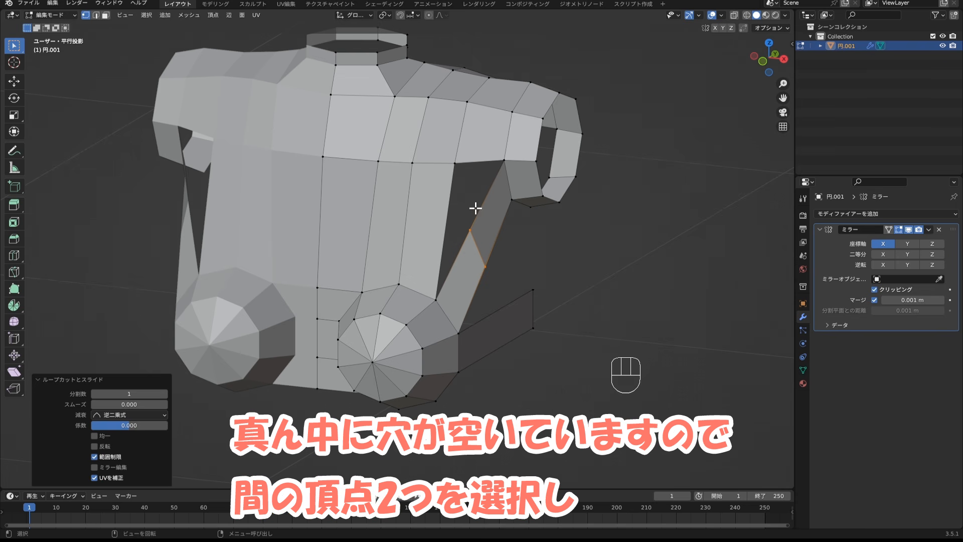
Merge the loop cut's inner vertex with the chest's outer upper corner vertex at their centre to close the hole.
middle_click_drag(468, 180, 451, 204, "shift")
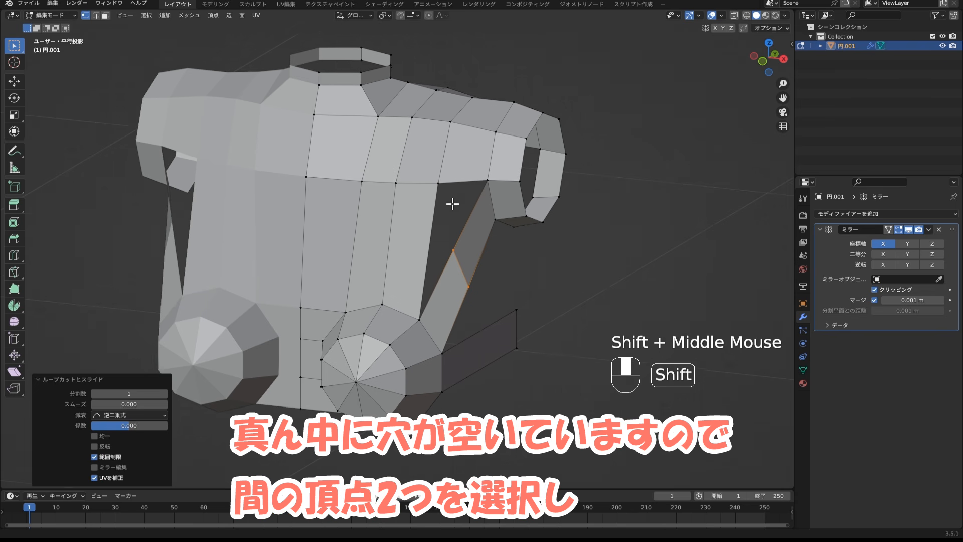
left_click(457, 250)
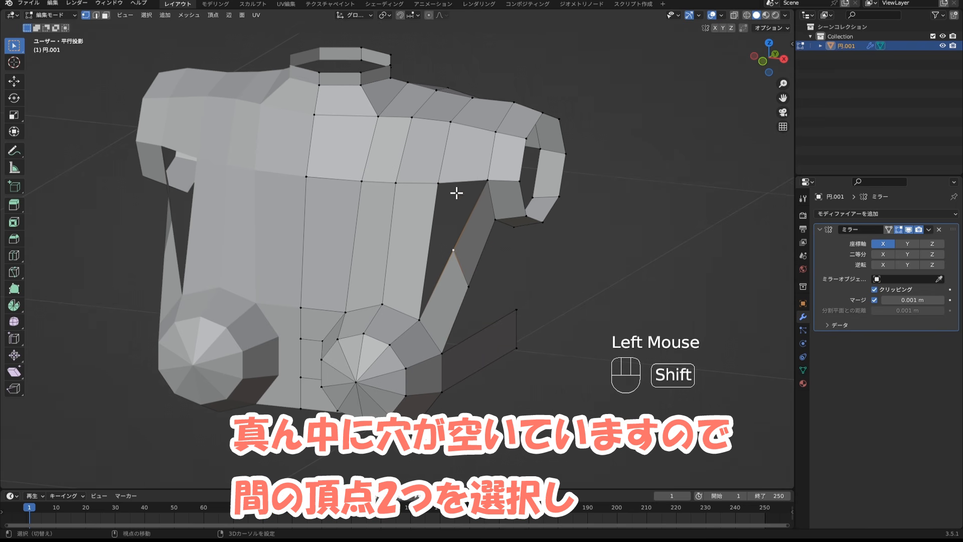
left_click(438, 183, "shift")
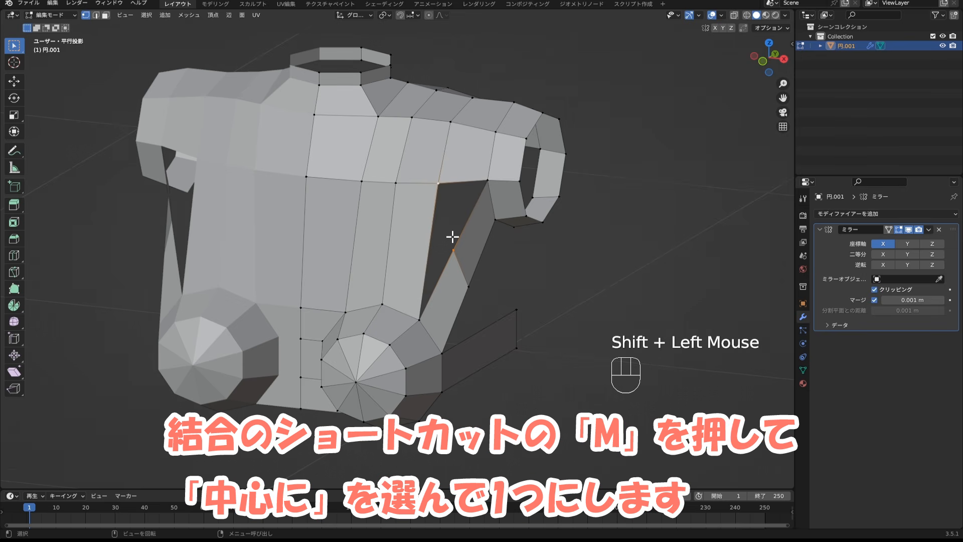
key("m")
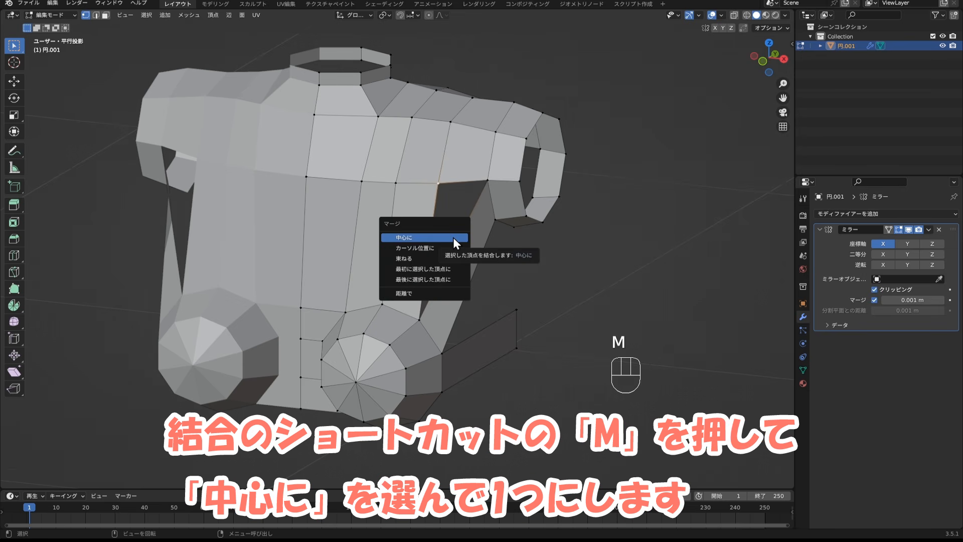
left_click(452, 236)
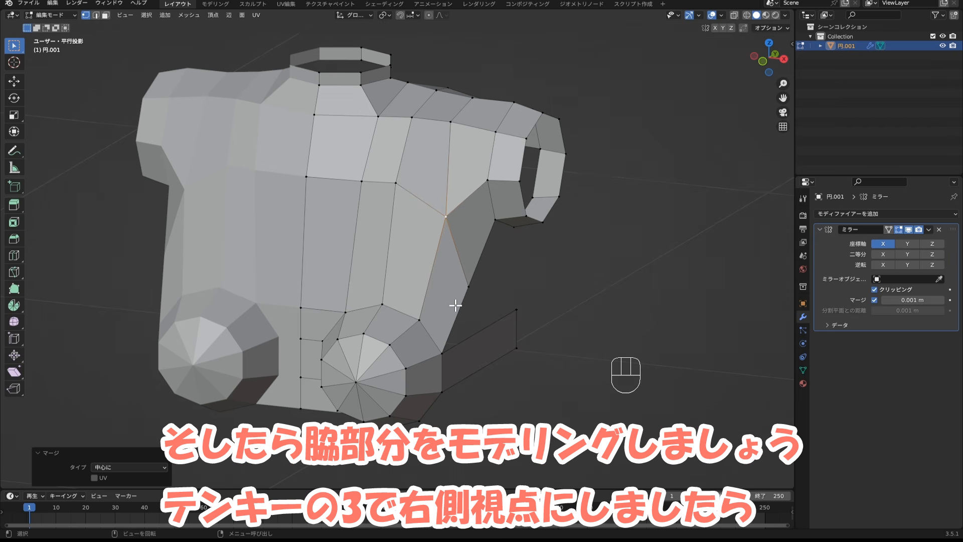
Add one centred vertical loop cut through the strip extending backward from the side of the breast.
key("KP_3")
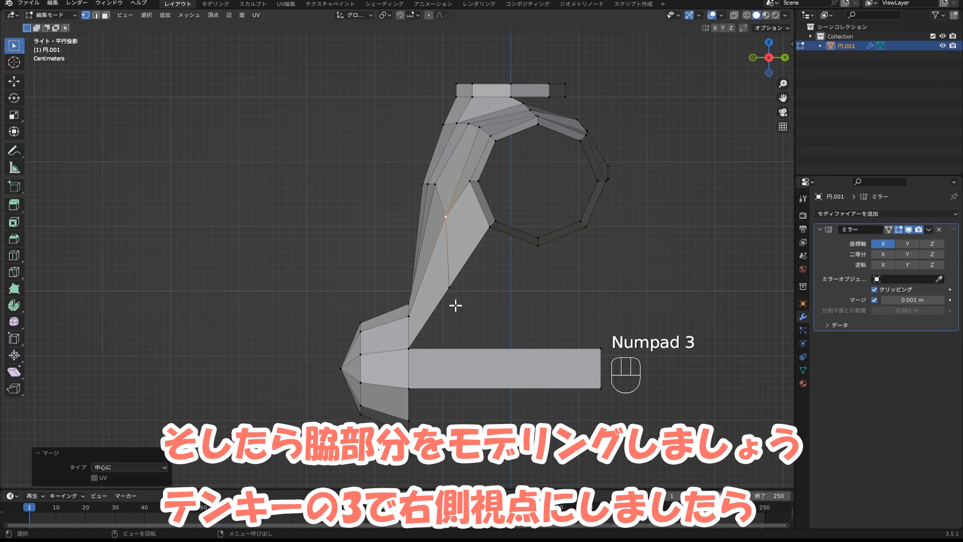
middle_click_drag(455, 305, 346, 269, "shift")
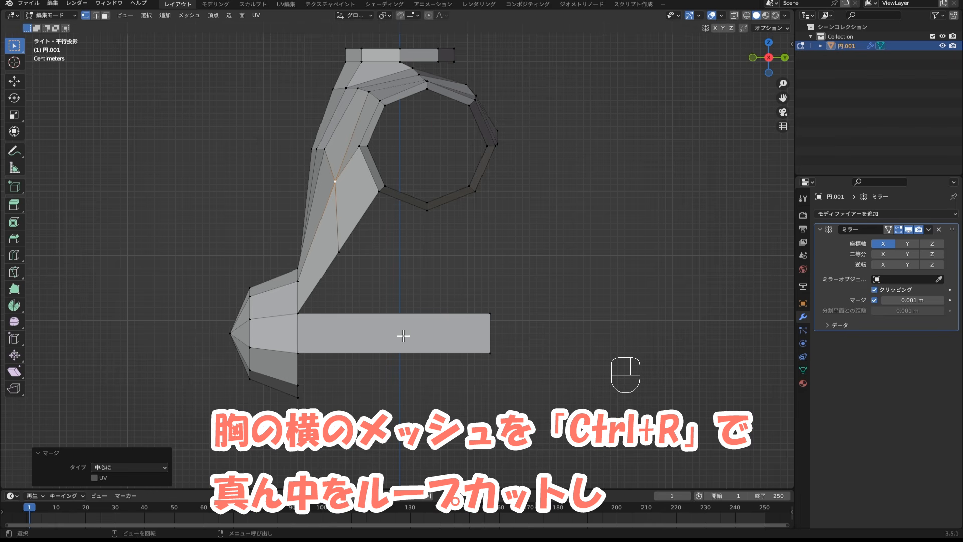
key("ctrl")
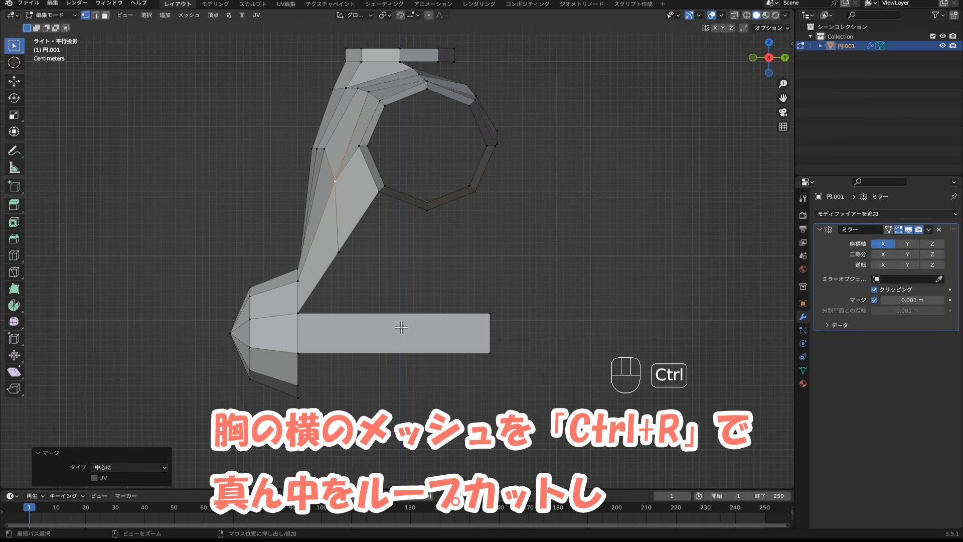
key("ctrl+r")
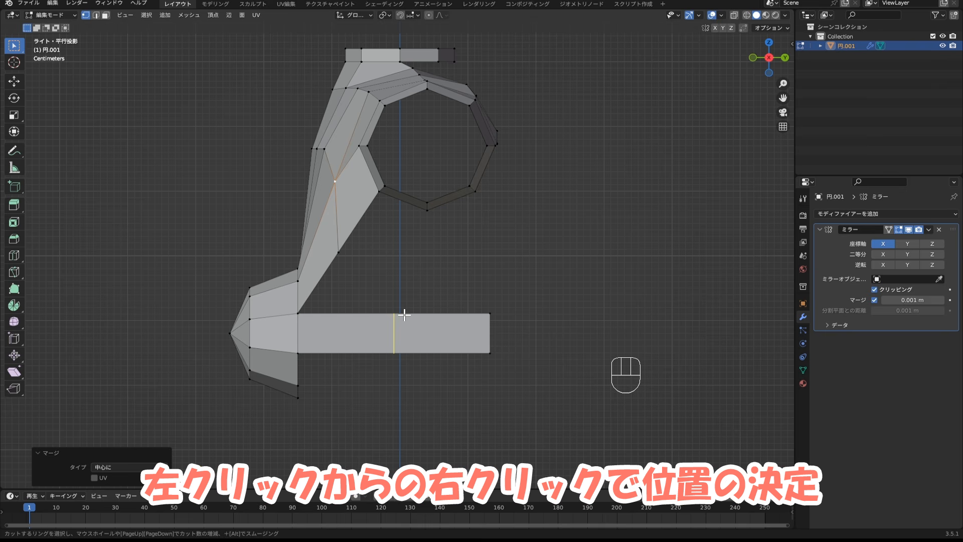
left_click(404, 315)
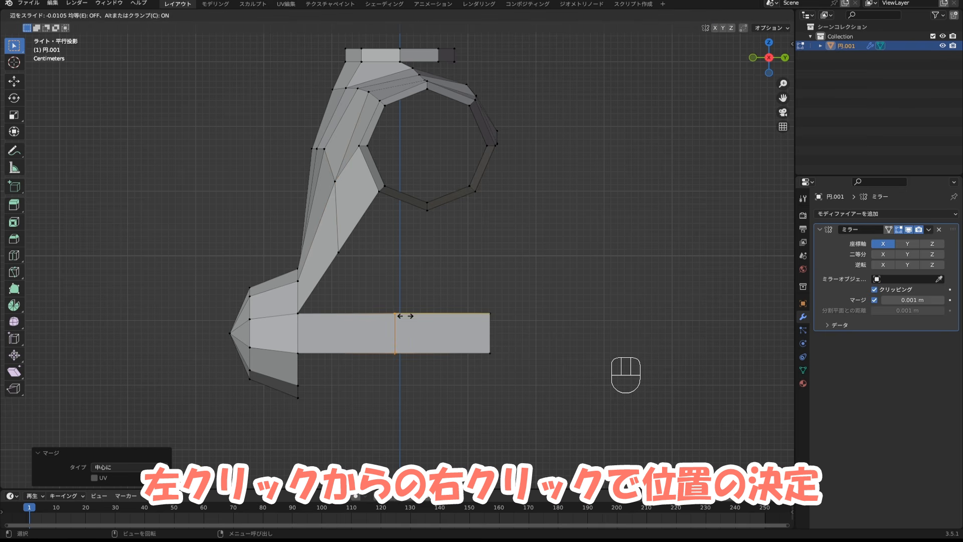
right_click(405, 315)
Fill a face between the side strip's two rear upper vertices and the two lower rear vertices of the arm opening.
left_click(388, 315)
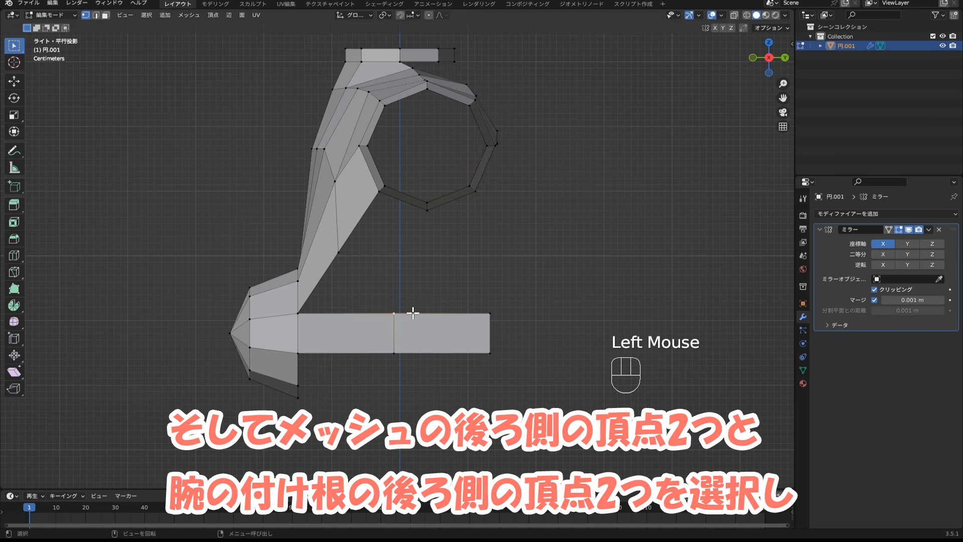
left_click(489, 312, "shift")
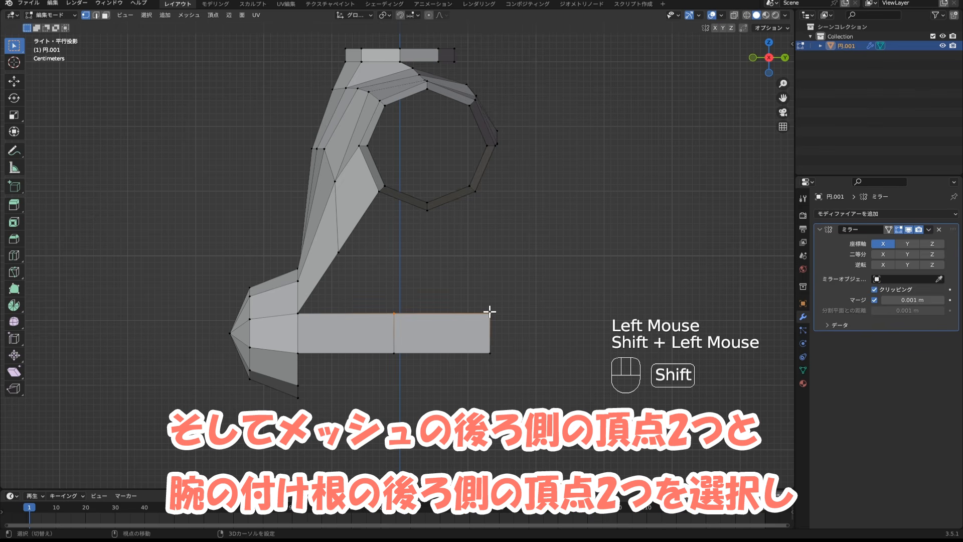
left_click(473, 197, "shift")
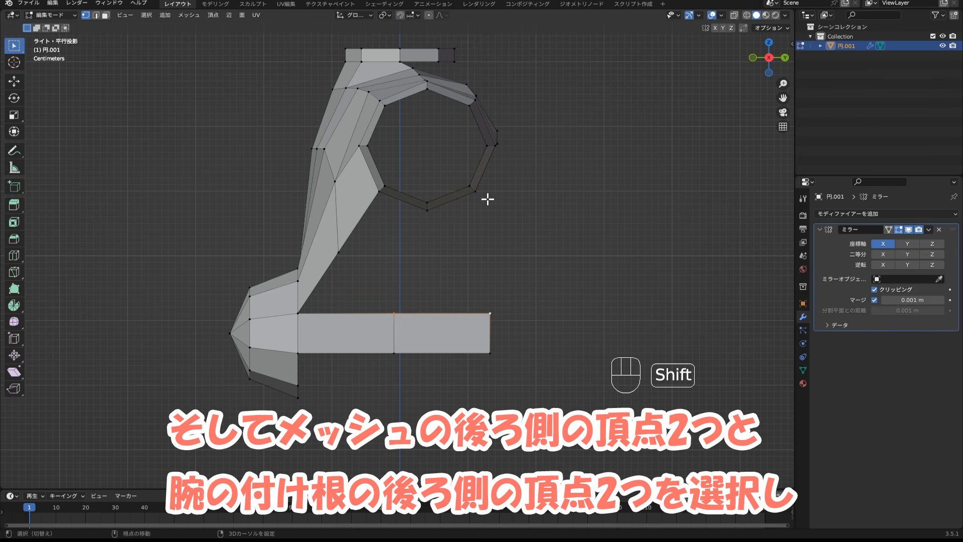
left_click(433, 217, "shift")
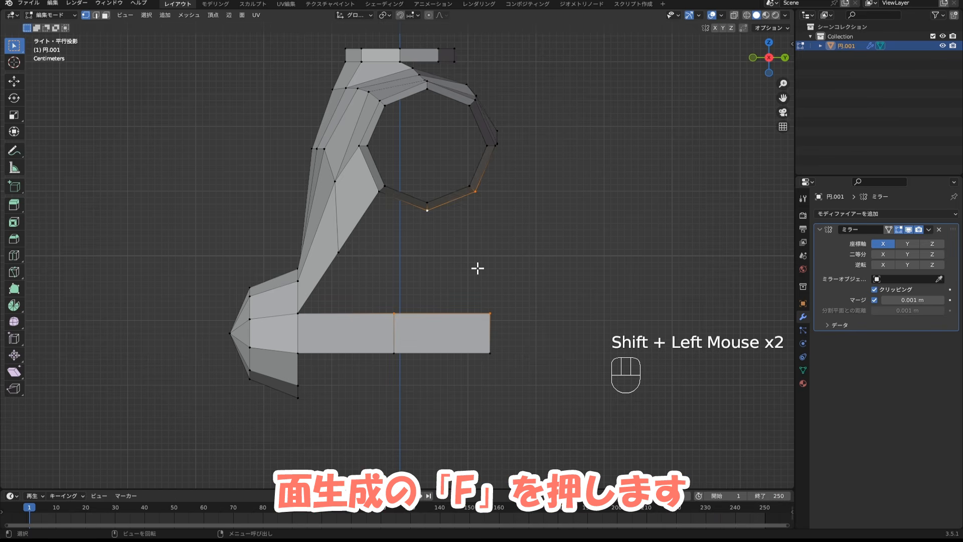
key("f")
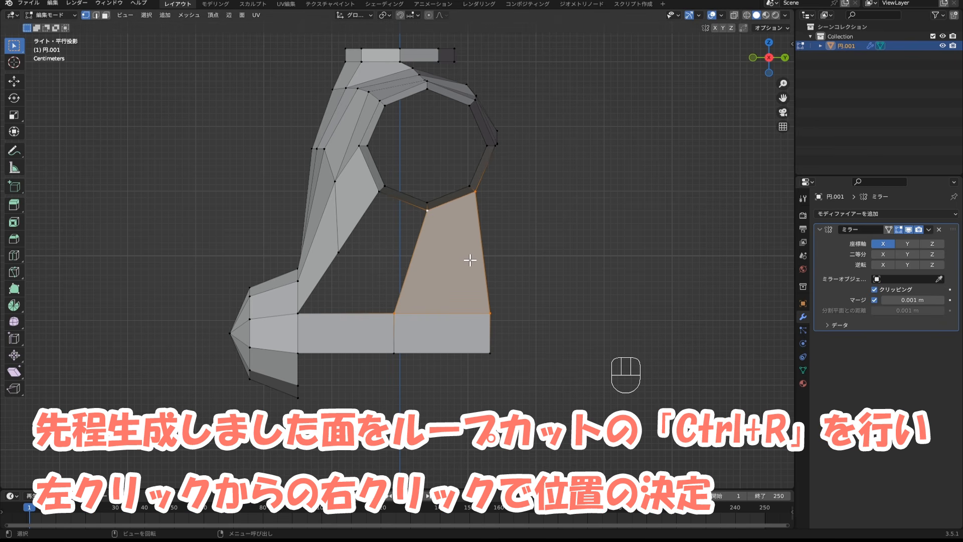
Add one centred horizontal loop cut across the new rear underarm face.
key("ctrl")
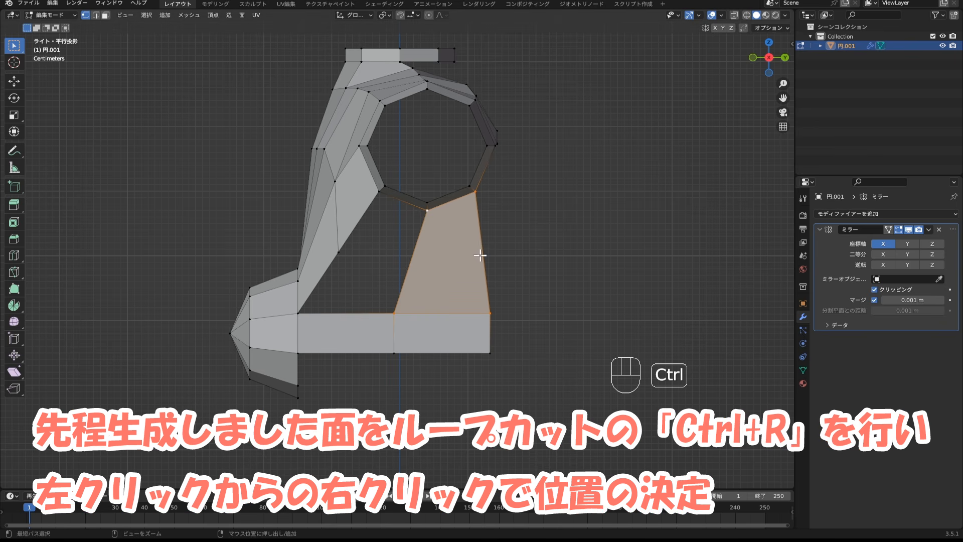
key("ctrl+r")
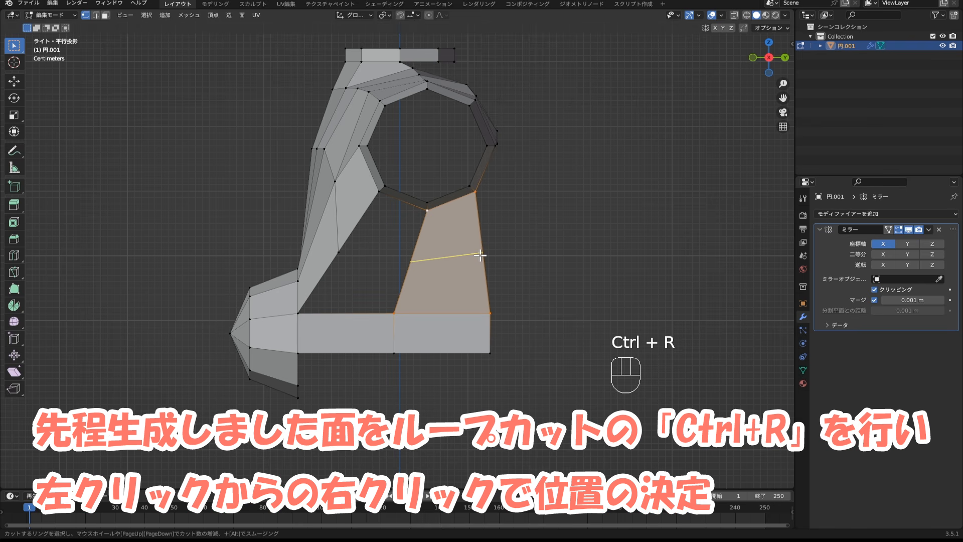
left_click(480, 256)
right_click(479, 255)
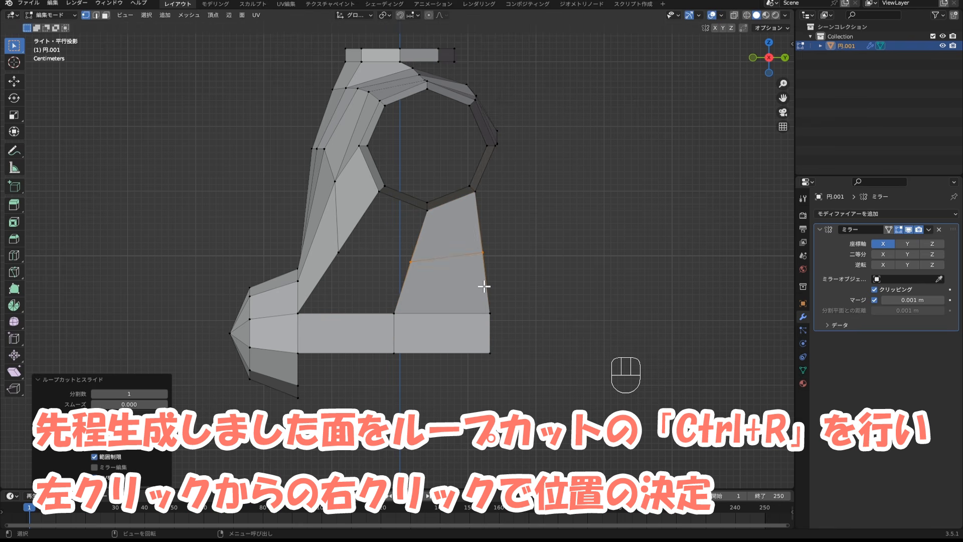
Fill the remaining underarm hole with two successive faces, starting from its two bottom vertices.
left_click(401, 311)
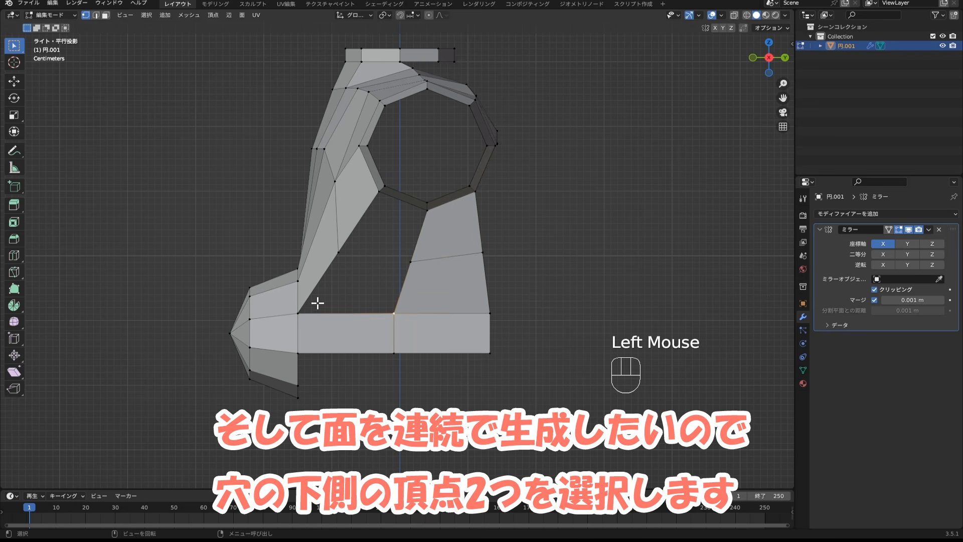
left_click(284, 313, "shift")
left_click(293, 313, "shift")
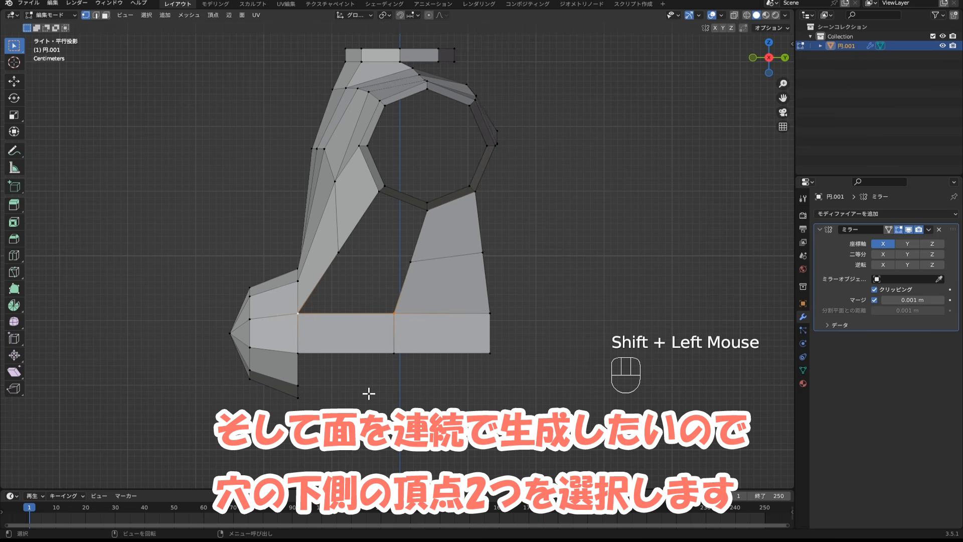
key("f")
key("f")
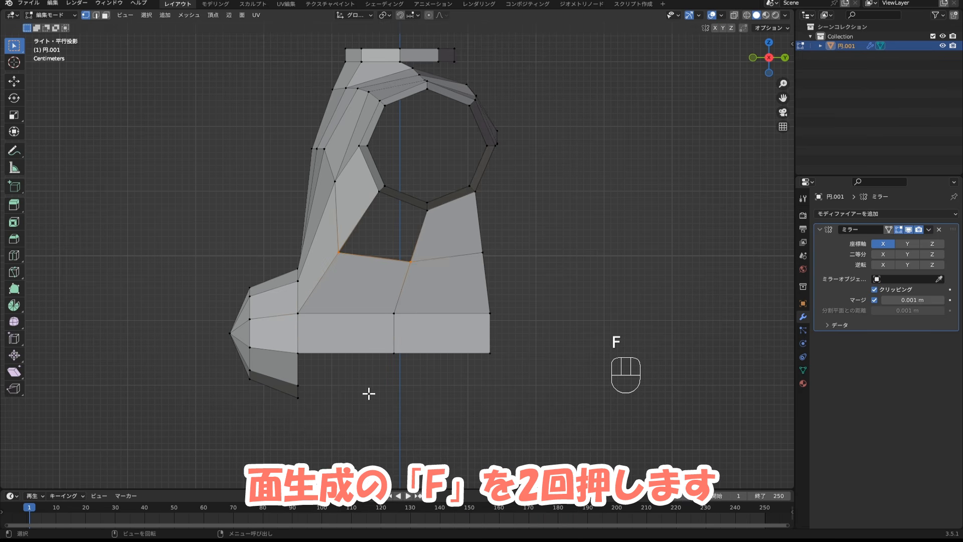
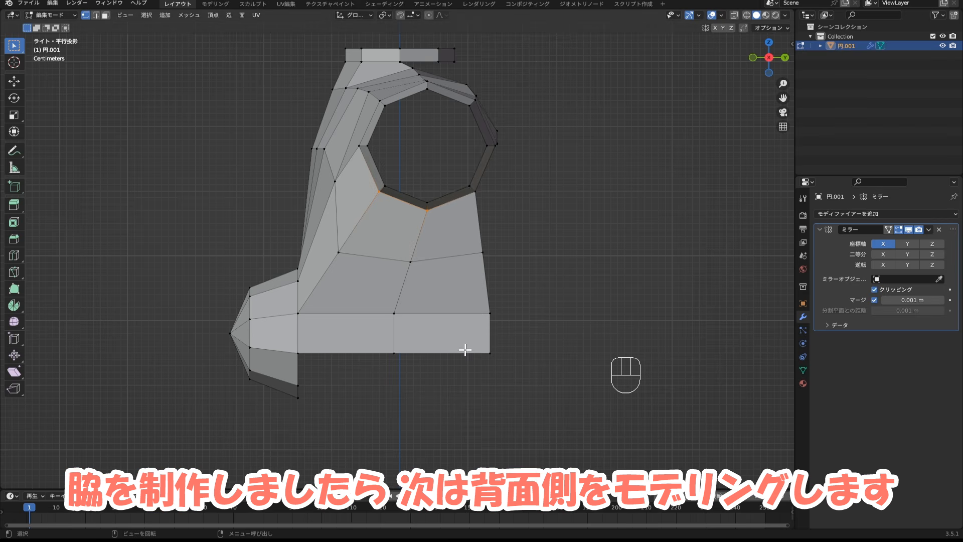
Extrude the four vertices along the side's rear edge about -0.27 m along the X axis to the mirror centre line.
left_click(491, 352)
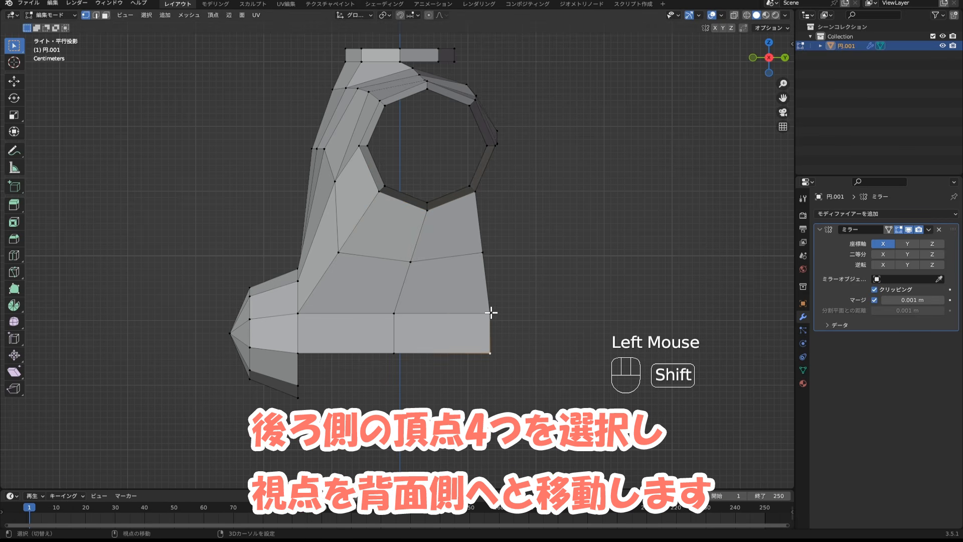
left_click(490, 313, "shift")
left_click(486, 250, "shift")
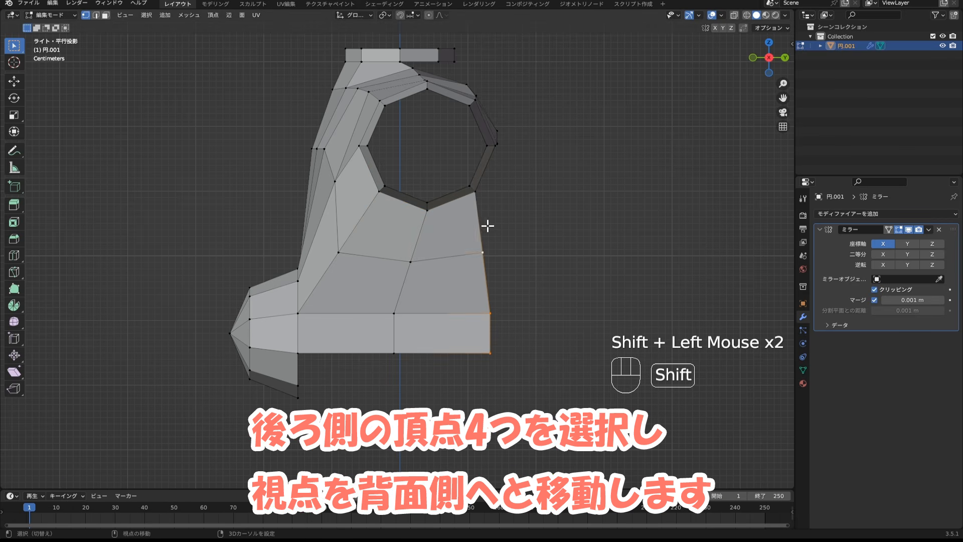
left_click(476, 193, "shift")
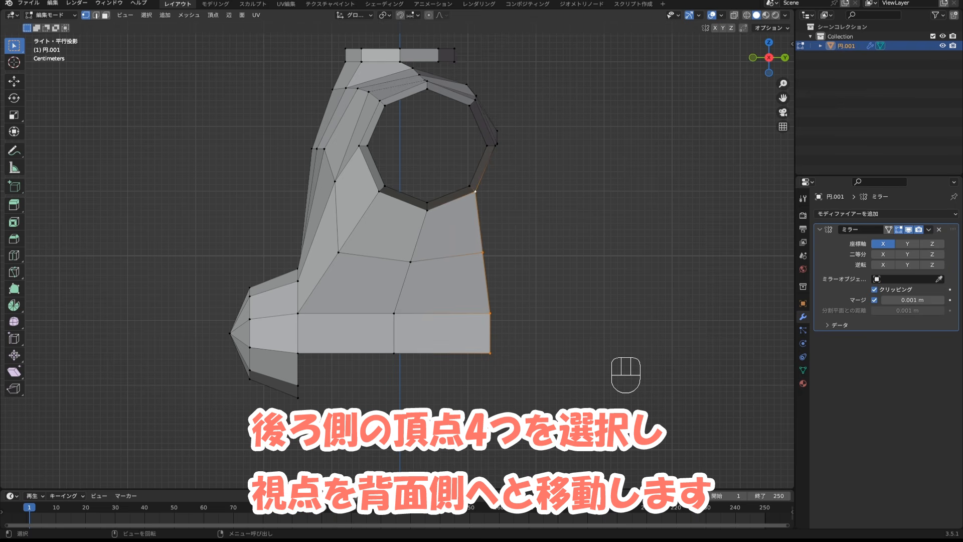
middle_click_drag(479, 196, 551, 257)
middle_click_drag(552, 257, 419, 317, "shift")
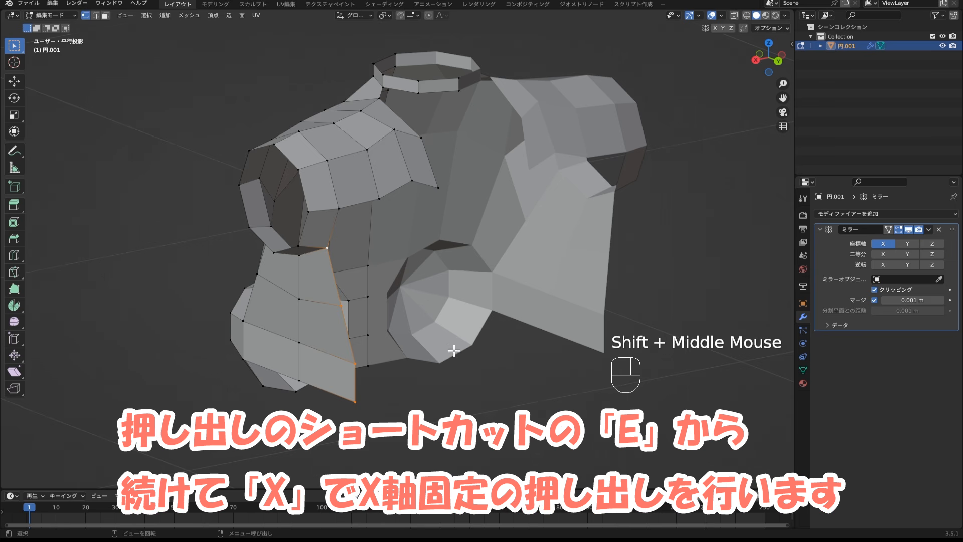
middle_click_drag(453, 351, 392, 323, "shift")
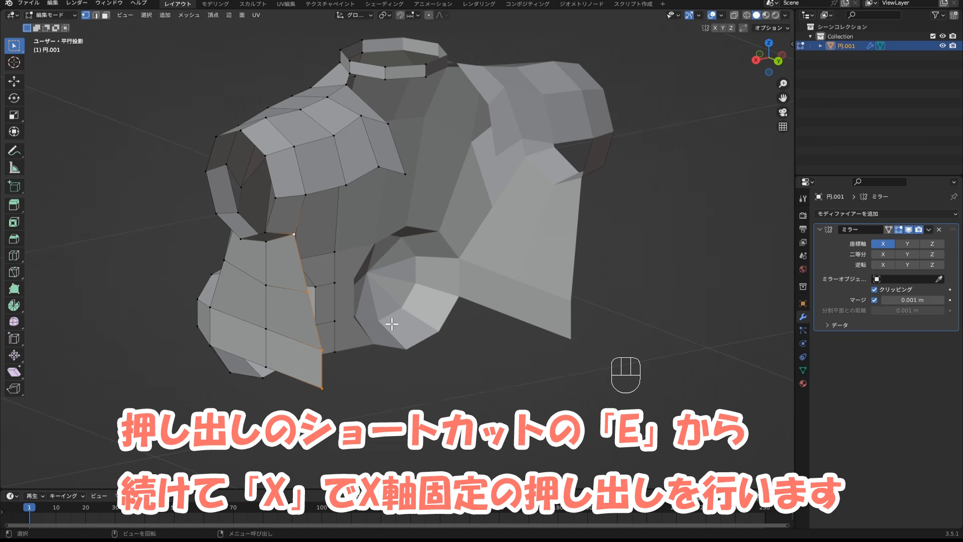
key("e")
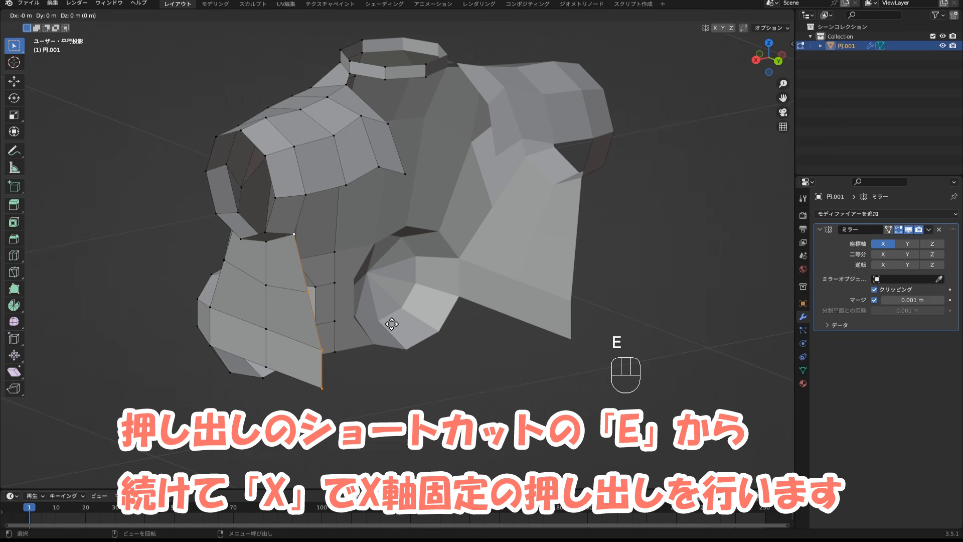
key("x")
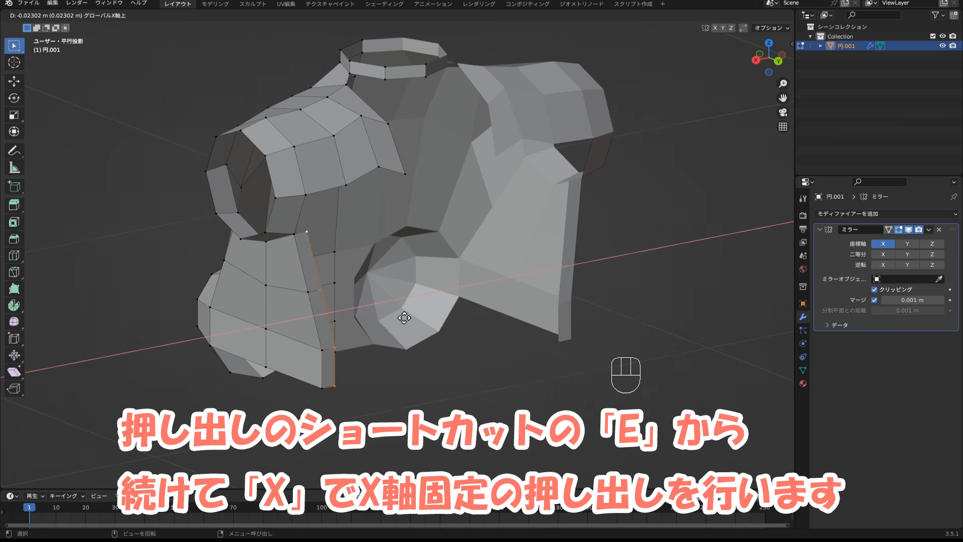
left_click(540, 280)
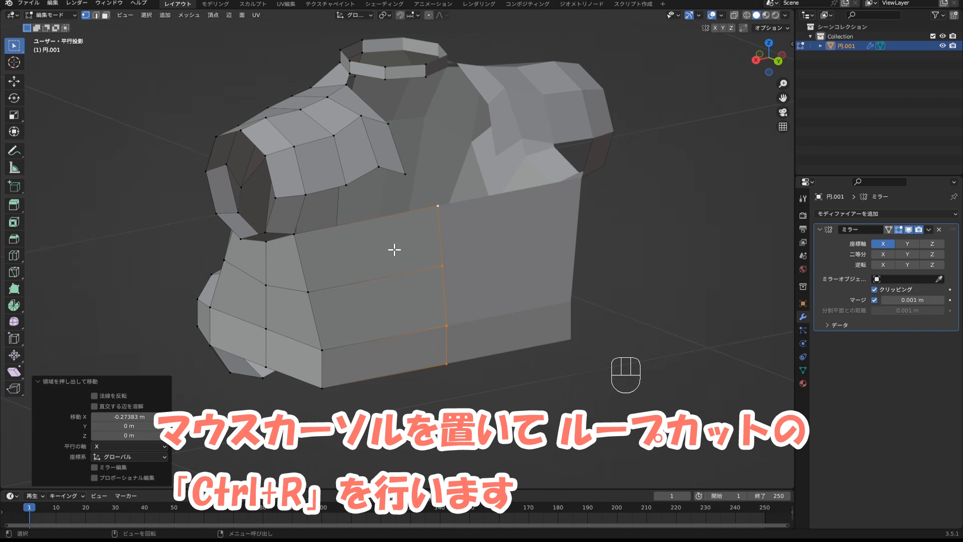
Add three evenly spaced vertical loop cuts across the extruded back panel.
key("ctrl+r")
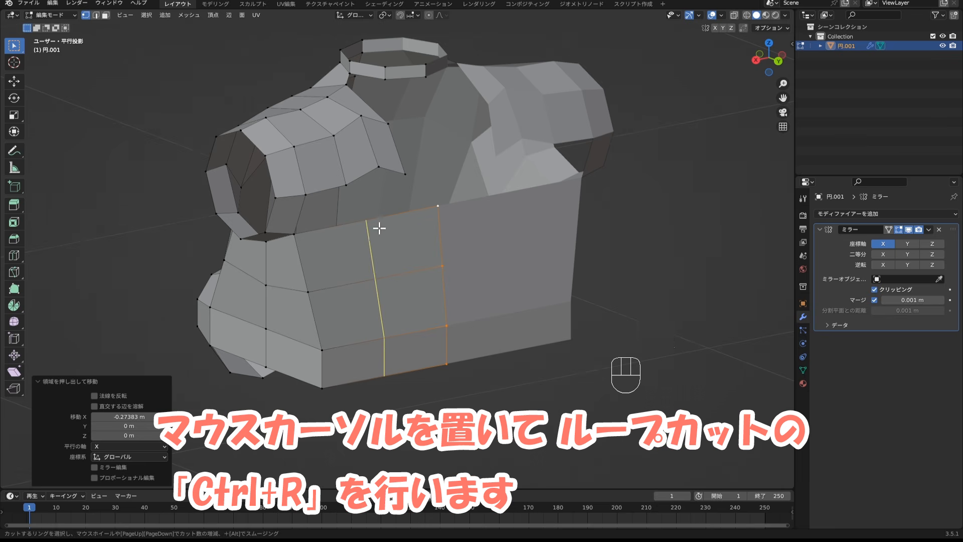
scroll(379, 228, "up", 1)
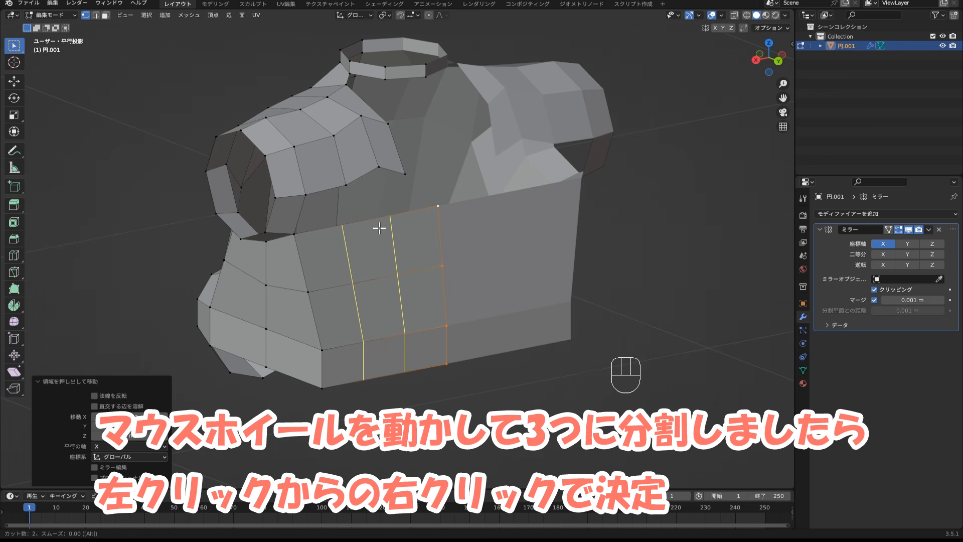
scroll(379, 228, "up", 1)
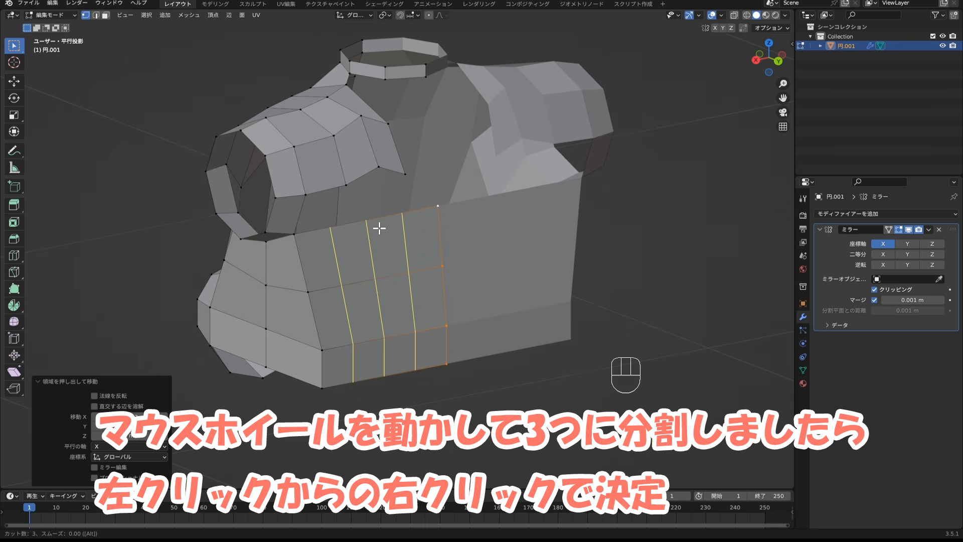
left_click(379, 228)
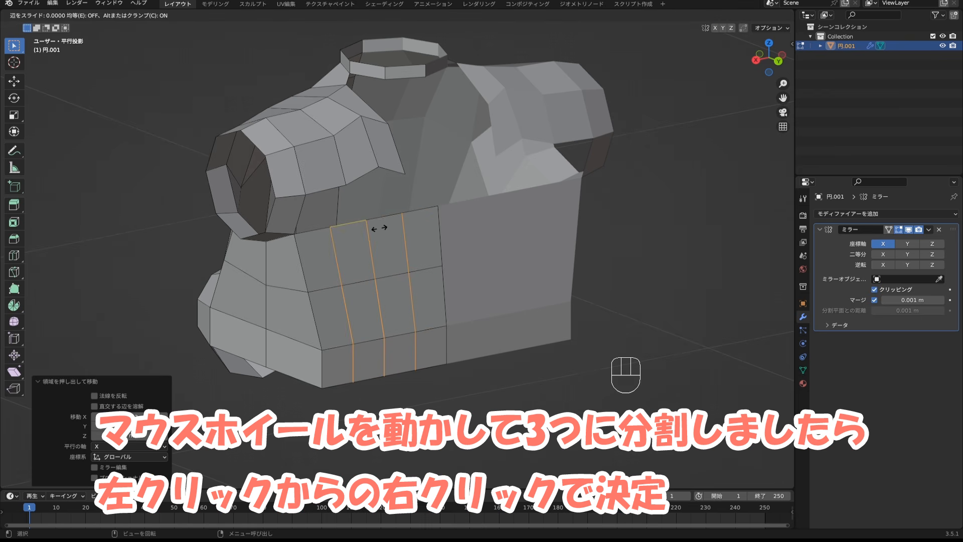
right_click(379, 228)
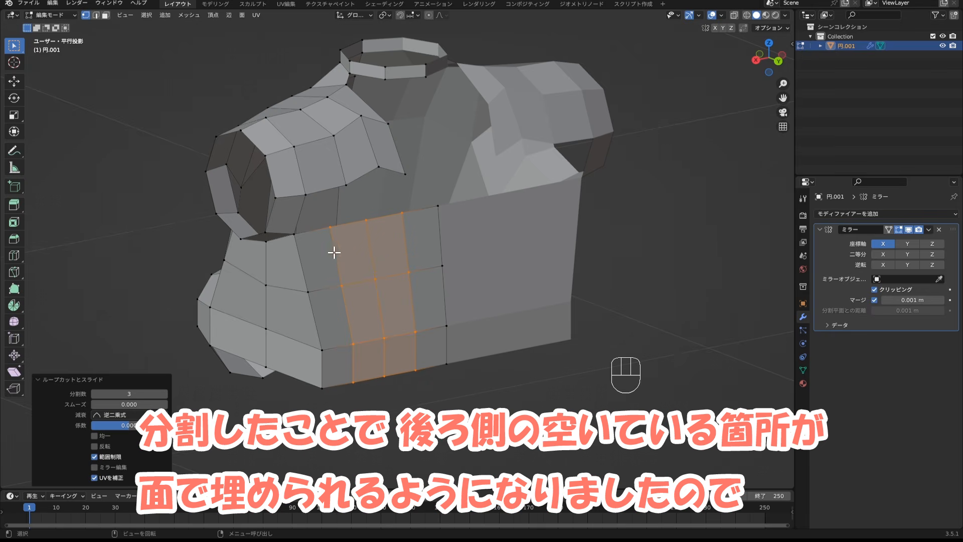
Fill three successive faces between the rear of the arm base and the back panel's upper edge, starting at the underarm corner.
middle_click_drag(333, 252, 390, 269, "shift")
scroll(384, 260, "up", 1)
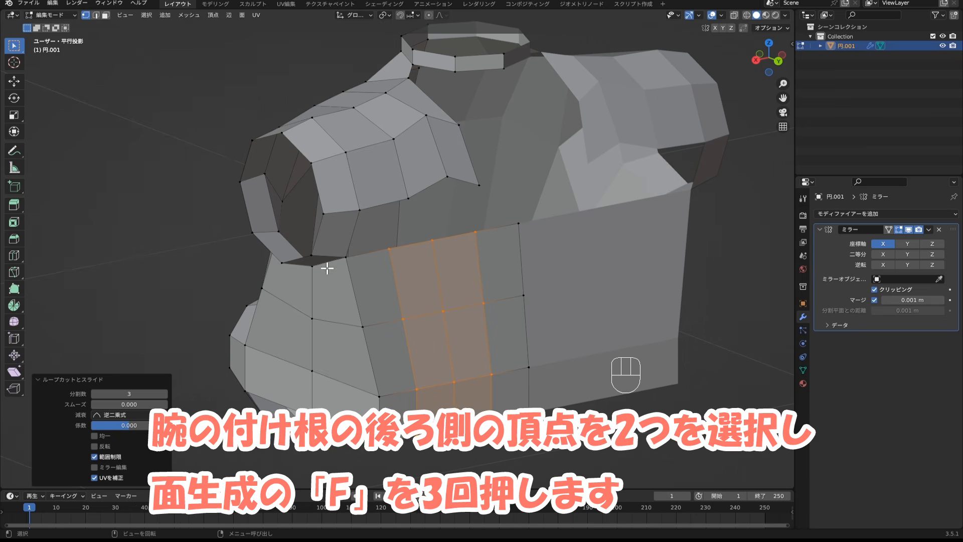
left_click(348, 260)
left_click(358, 211, "shift")
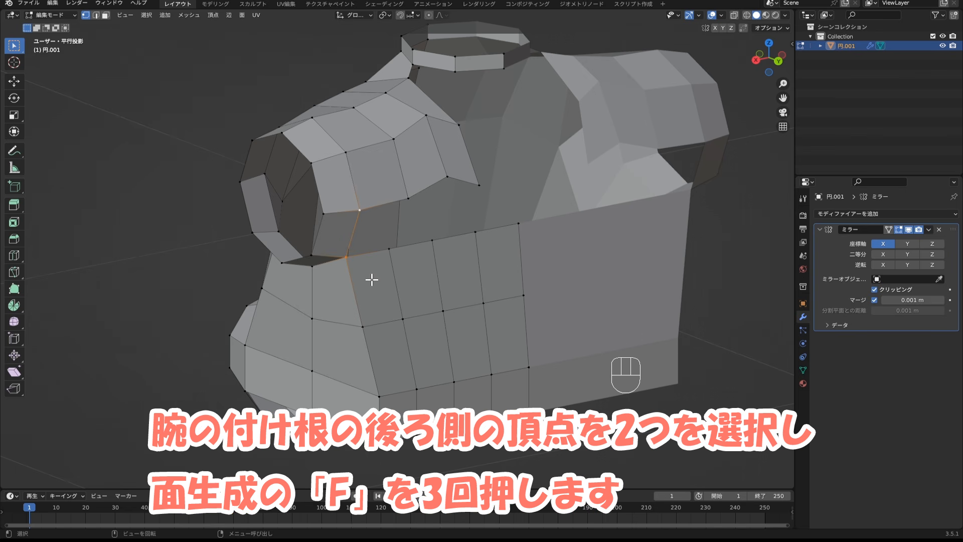
key("f")
key("f")
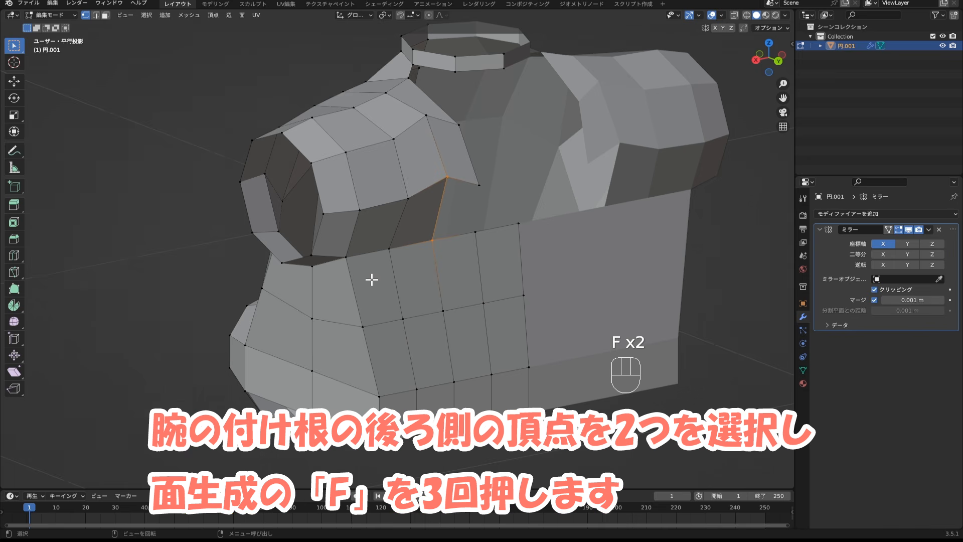
key("f")
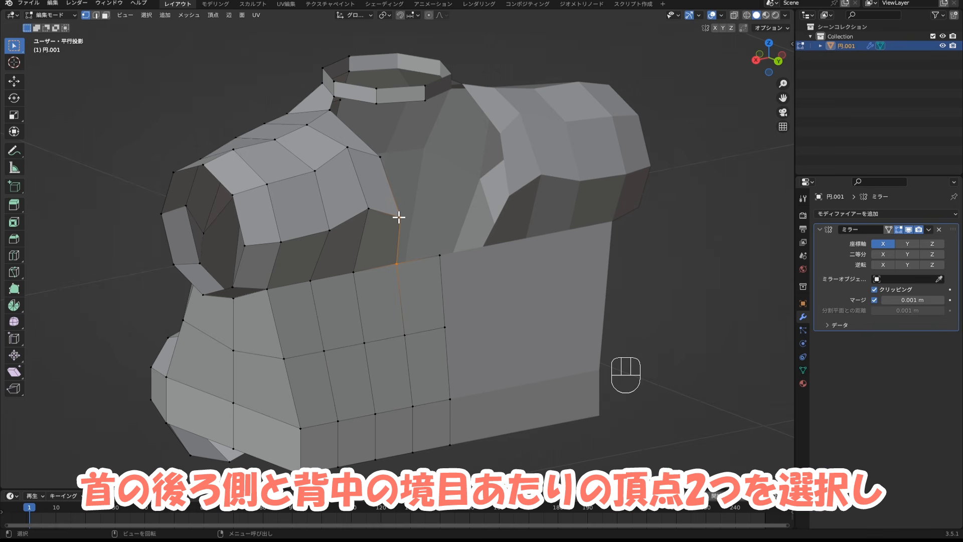
Extrude the two rear shoulder vertices below the neck about -0.105 m along the X axis to the mirror centre line.
left_click(399, 217)
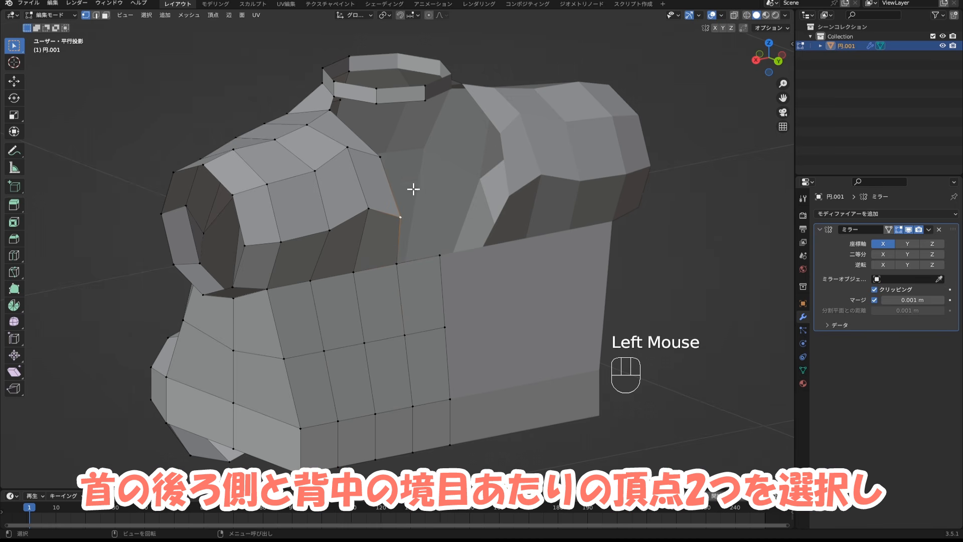
left_click(381, 158, "shift")
key("e")
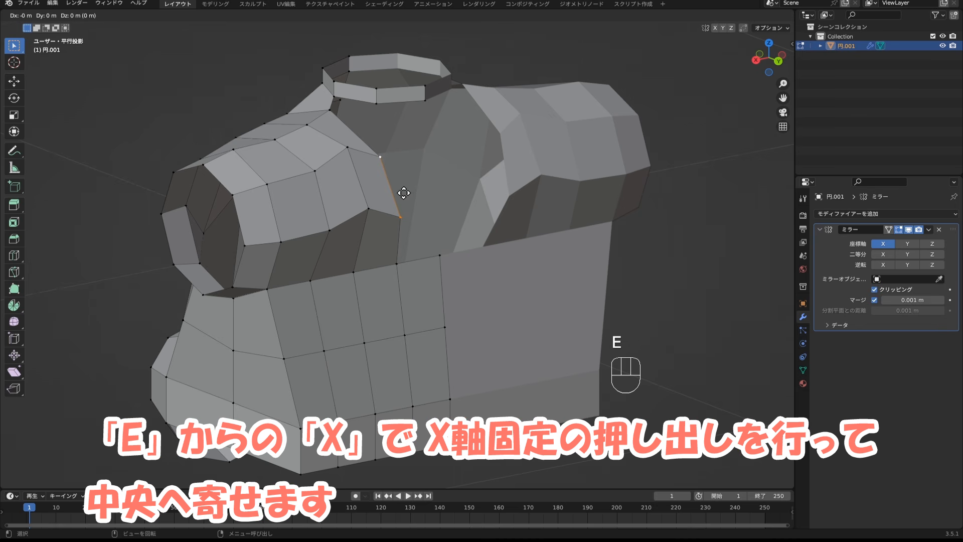
key("x")
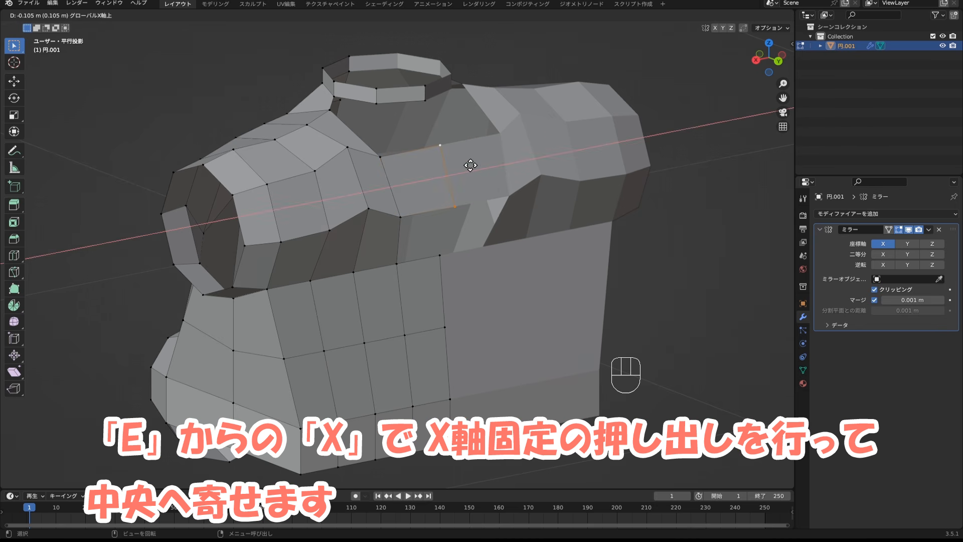
left_click(470, 165)
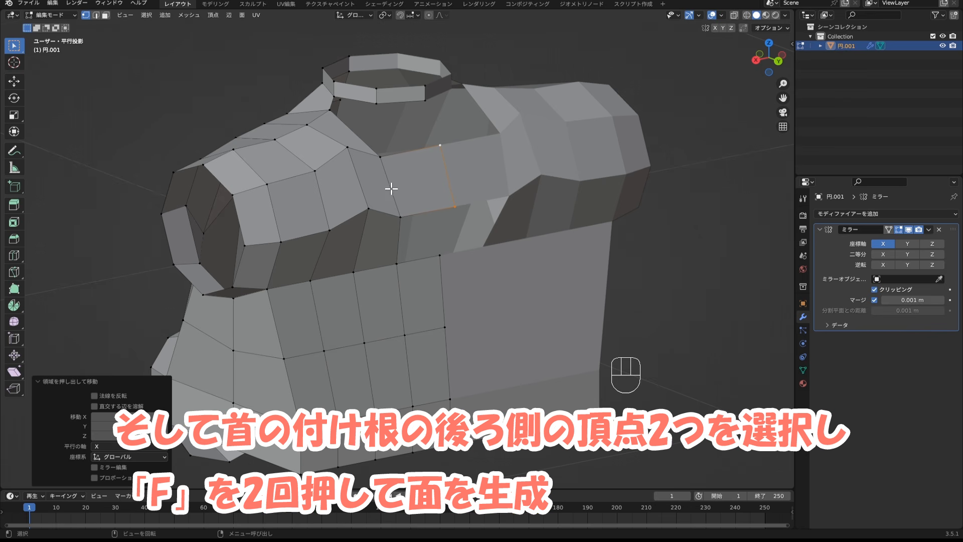
Fill two successive faces between the rear neck base and the new upper back strip, starting from the two vertices at the neck's root.
left_click(329, 106)
left_click(335, 99, "shift")
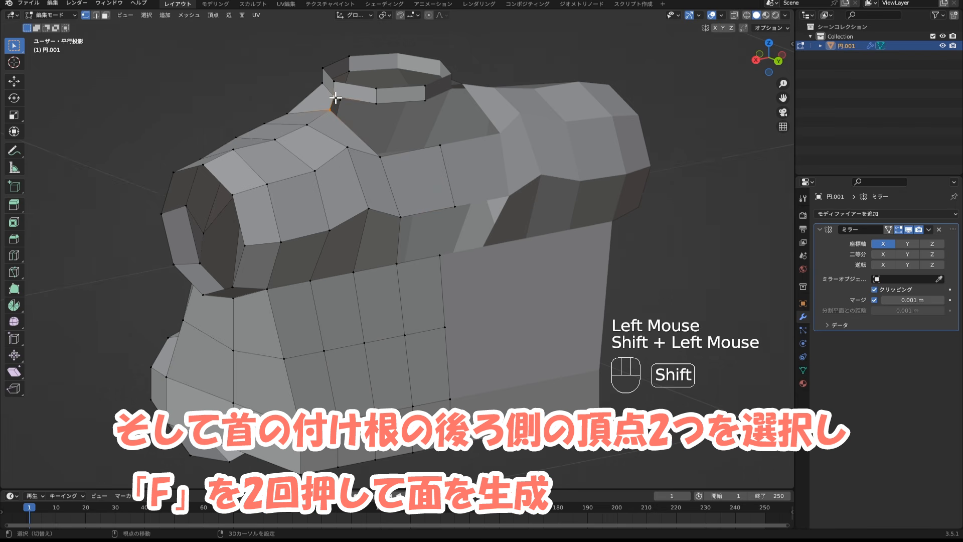
key("f")
key("f")
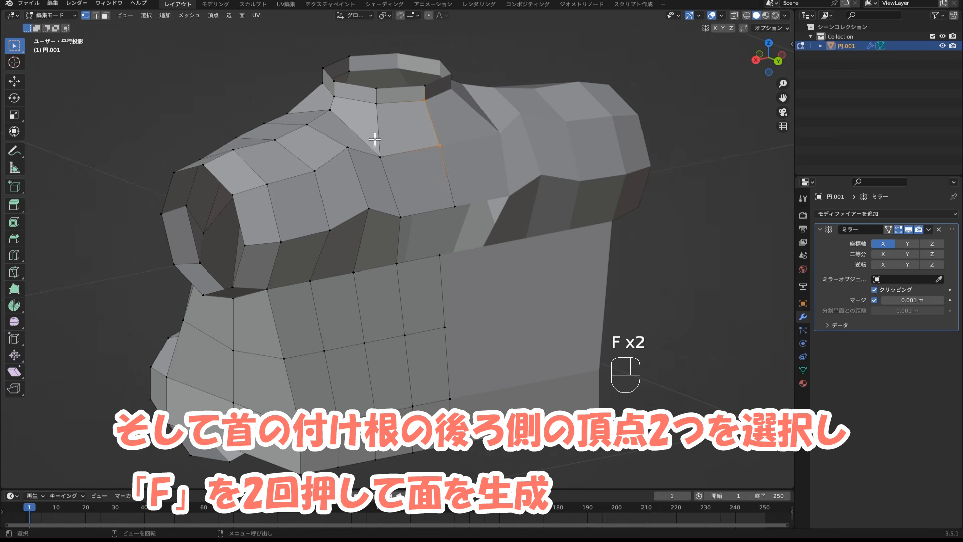
Fill the remaining gap between the upper back strip and the back panel's upper edge at the mirror centre.
left_click(400, 216)
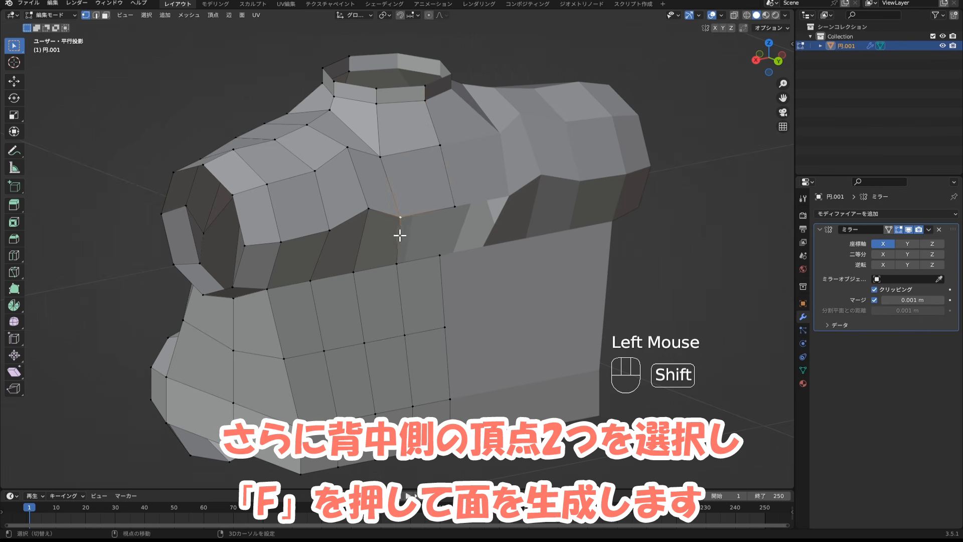
left_click(400, 262, "shift")
left_click(401, 262, "shift")
key("f")
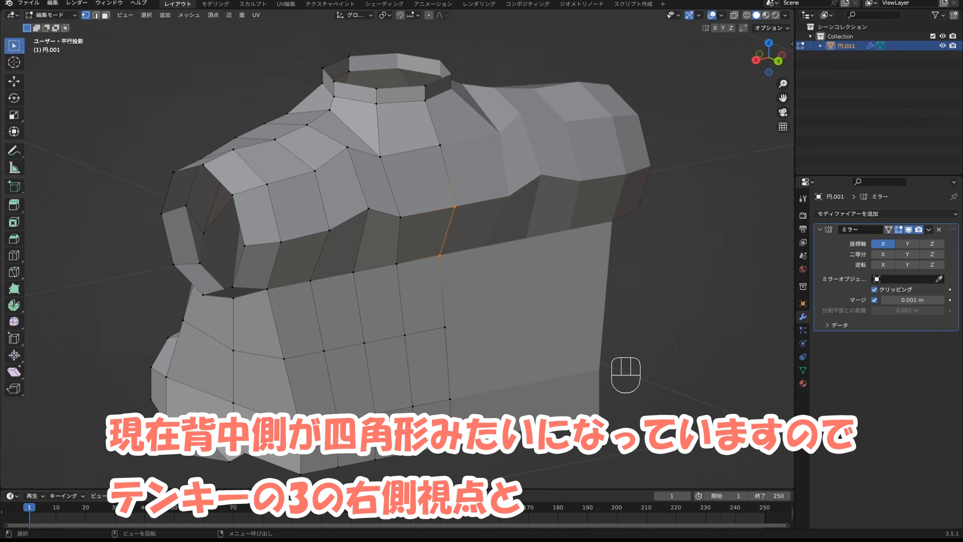
Compare the boxy shape of the back in the right side and rear orthographic views.
key("KP_3")
middle_click_drag(443, 409, 464, 304, "shift")
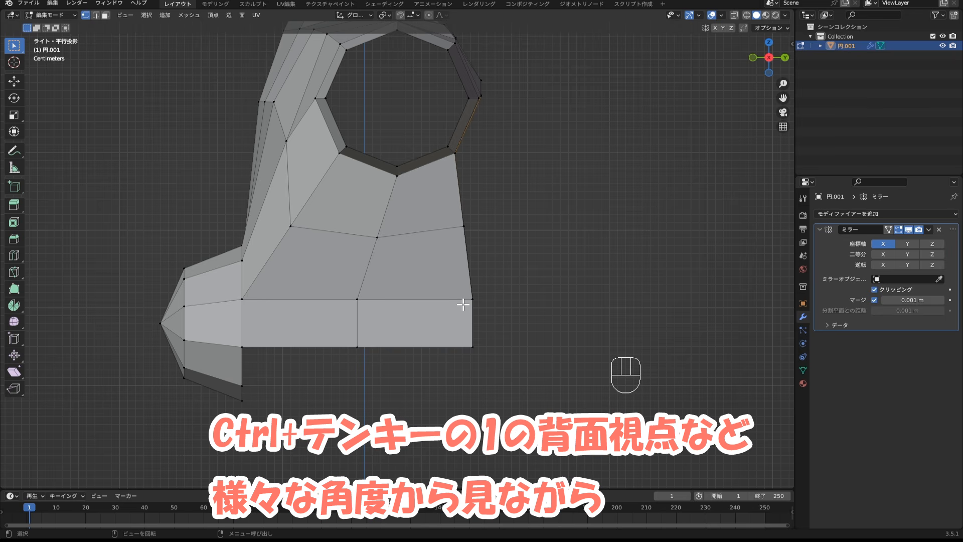
key("ctrl+KP_1")
scroll(434, 347, "down", 1)
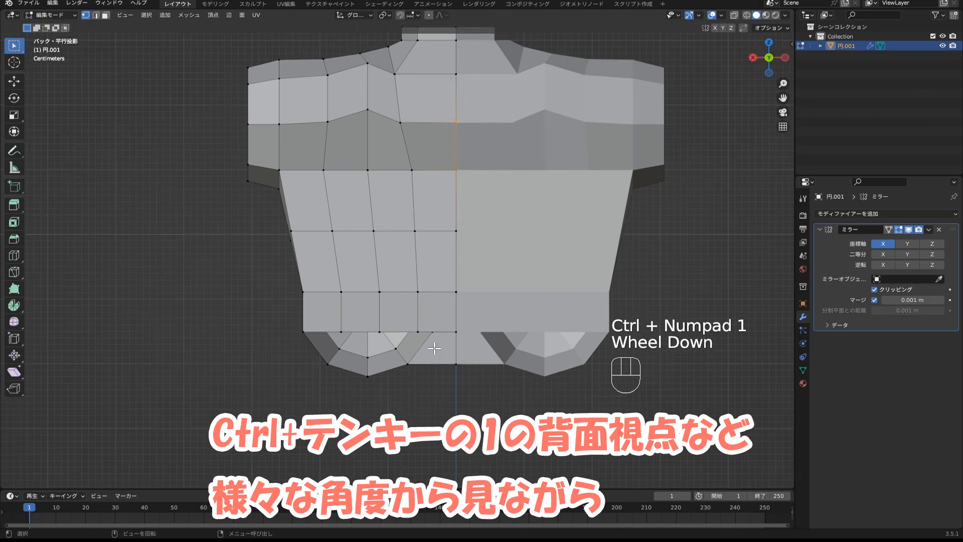
middle_click_drag(469, 275, 439, 307, "shift")
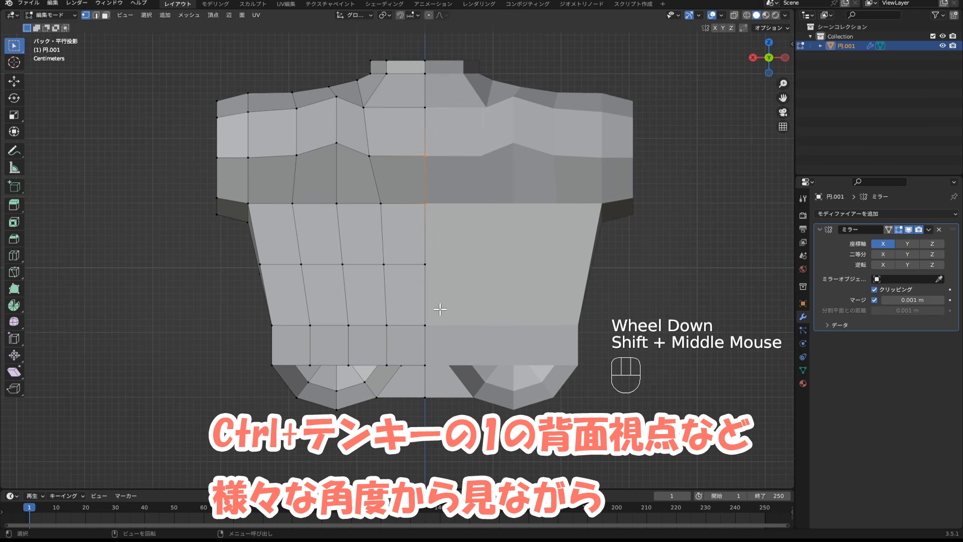
key("KP_3")
key("ctrl+KP_1")
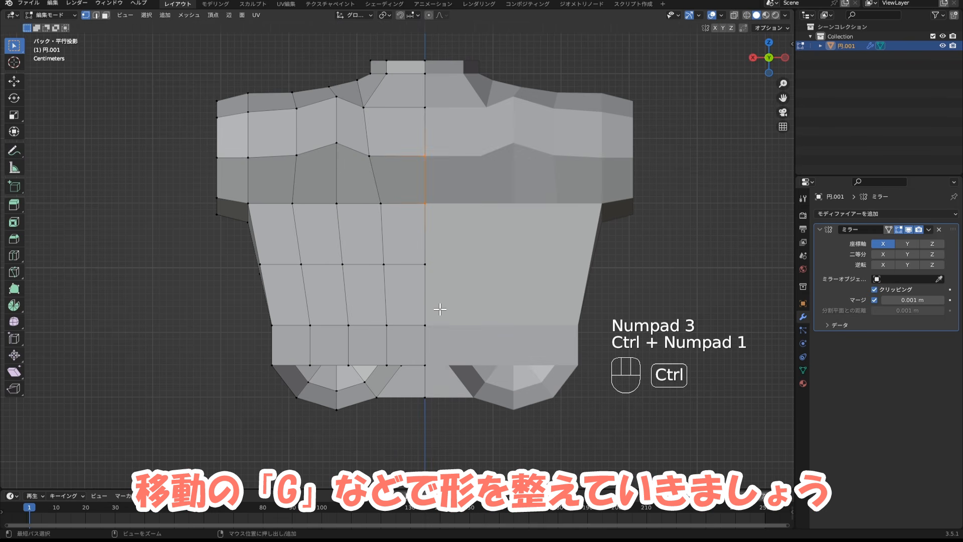
In right side view, move the side's three lower rear-edge vertices forward, the uppermost about -0.028 m along Y.
key("KP_3")
left_click(426, 366)
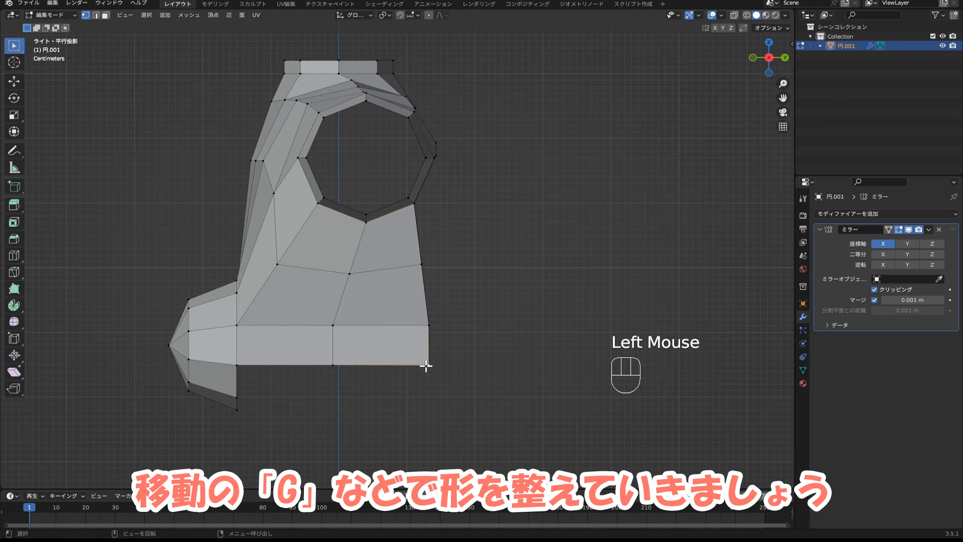
key("g")
left_click(394, 370)
left_click(421, 323)
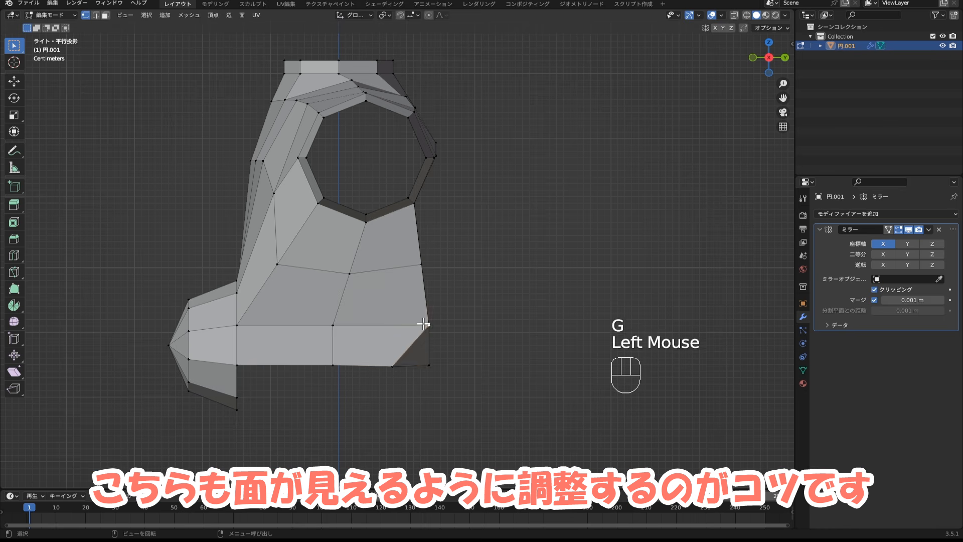
key("g")
left_click(392, 323)
left_click(419, 263)
key("g")
left_click(400, 263)
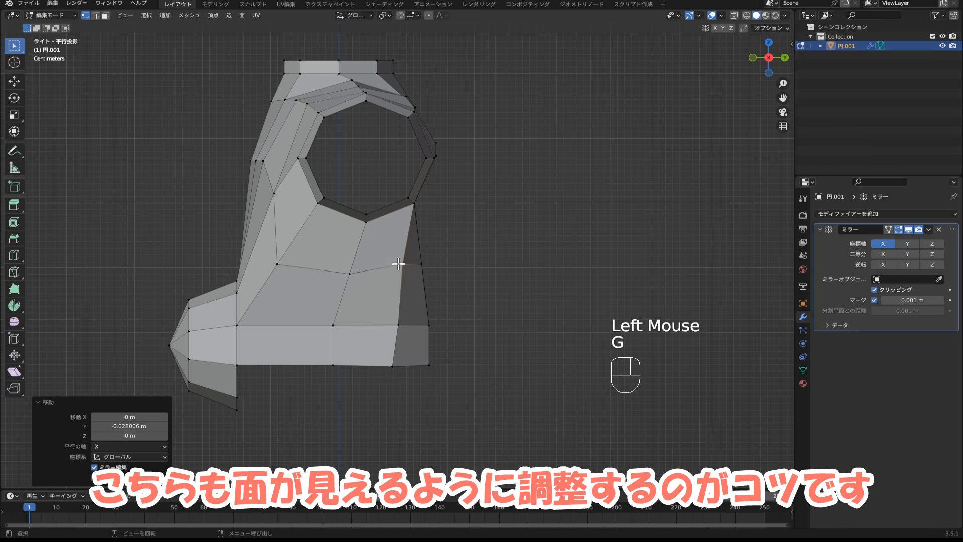
Move the two lowest vertices of the side's middle column slightly forward.
left_click(335, 325)
key("g")
left_click(320, 325)
left_click(332, 365)
key("g")
left_click(308, 372)
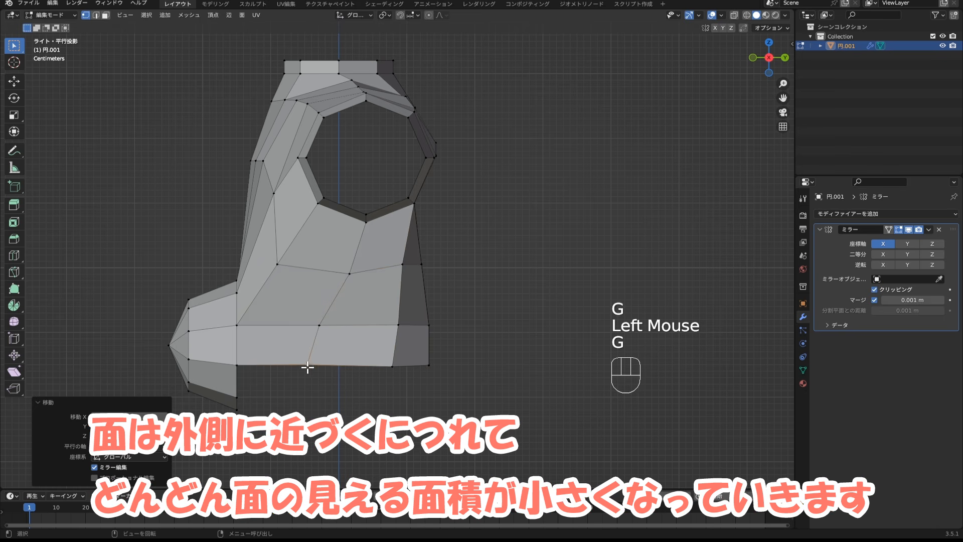
Move the vertex where the chest meets the top of the breast slightly forward and up.
left_click(237, 281)
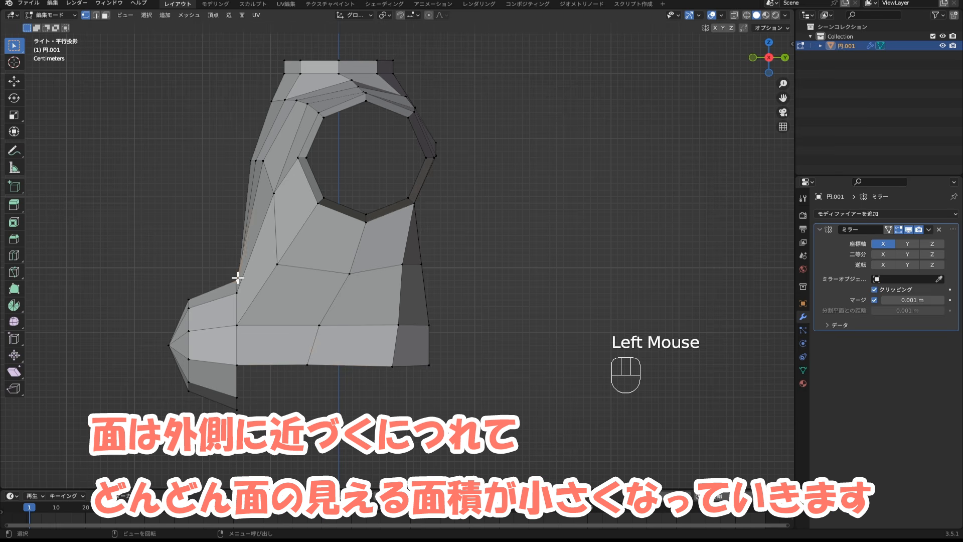
key("g")
left_click(252, 283)
Shift the two lowest vertices of the side's rear edge a little further forward.
left_click(397, 326)
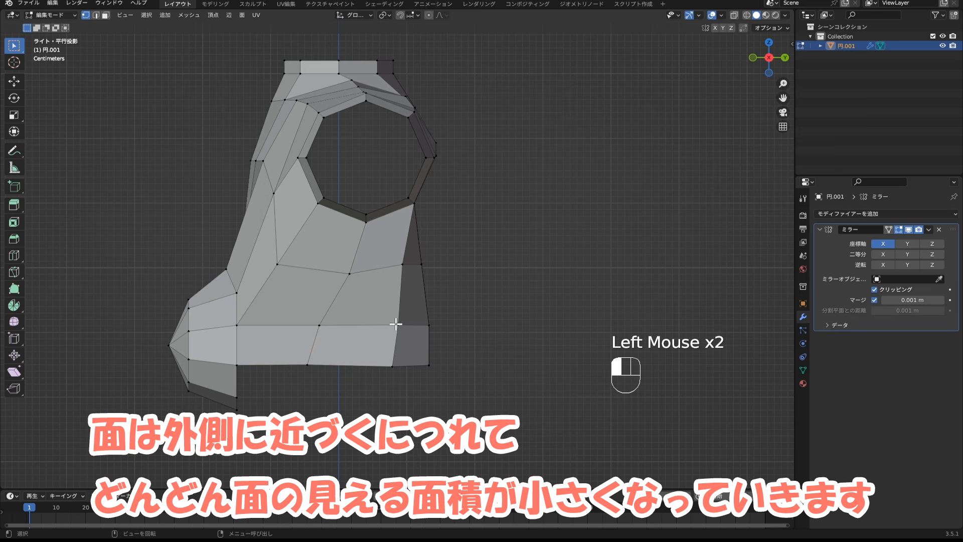
key("g")
left_click(392, 366)
left_click(393, 365)
key("g")
left_click(383, 365)
Move the two lowest vertices of the back panel's outermost inner column forward, and nudge the side's lower rear vertex forward again.
left_click(430, 365)
key("g")
left_click(412, 364)
left_click(429, 326)
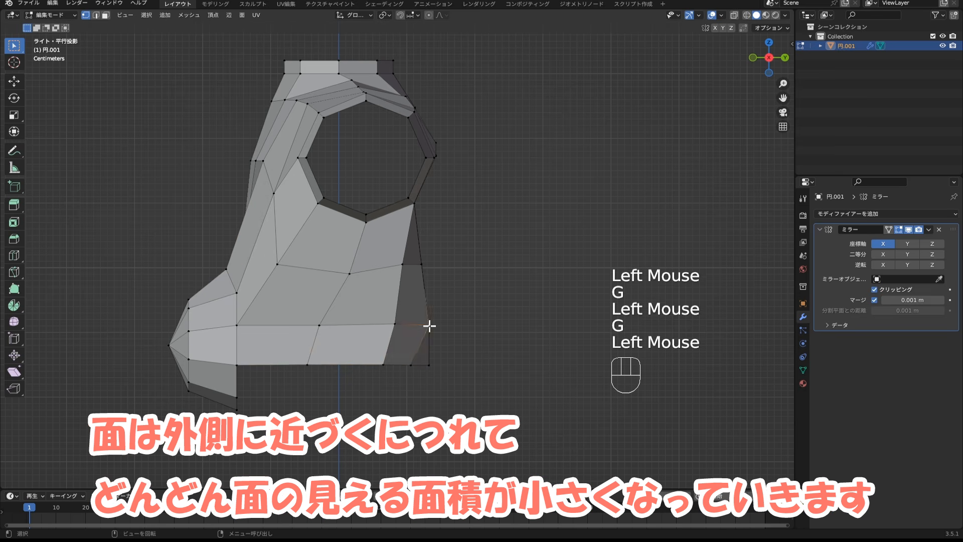
key("g")
left_click(393, 325)
key("g")
left_click(386, 324)
Move the centre vertex of the side about -0.012 m along Y and 0.001 m along Z.
middle_click_drag(403, 298, 456, 328, "shift")
left_click(403, 308)
key("g")
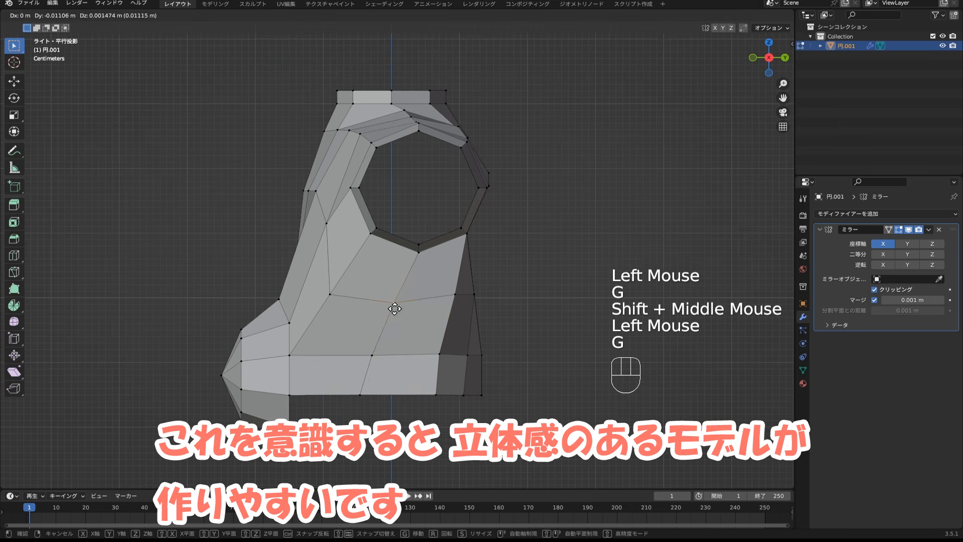
left_click(395, 309)
Nudge the outer back vertices in the middle row and the row below it slightly forward.
middle_click_drag(492, 174, 490, 176, "shift")
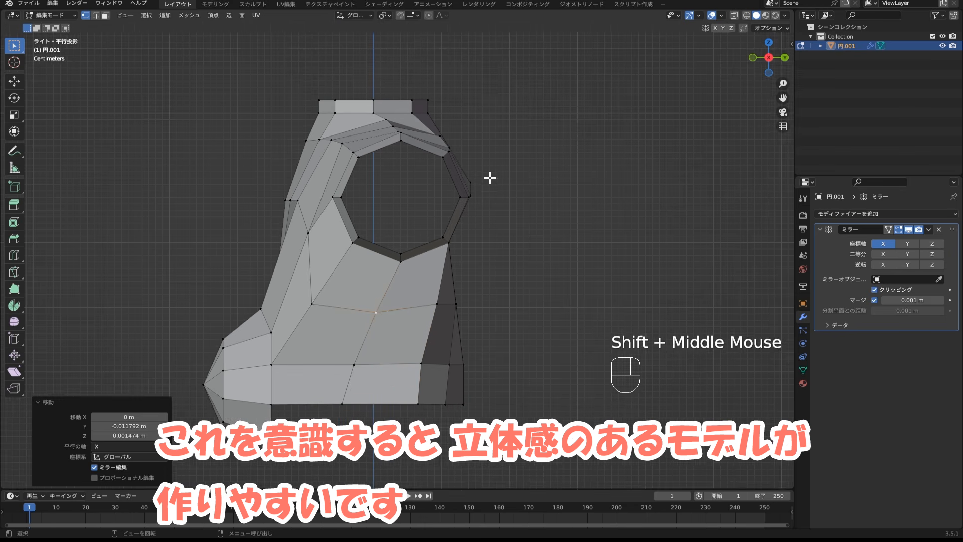
scroll(481, 289, "up", 1)
left_click(445, 313)
key("g")
left_click(443, 314)
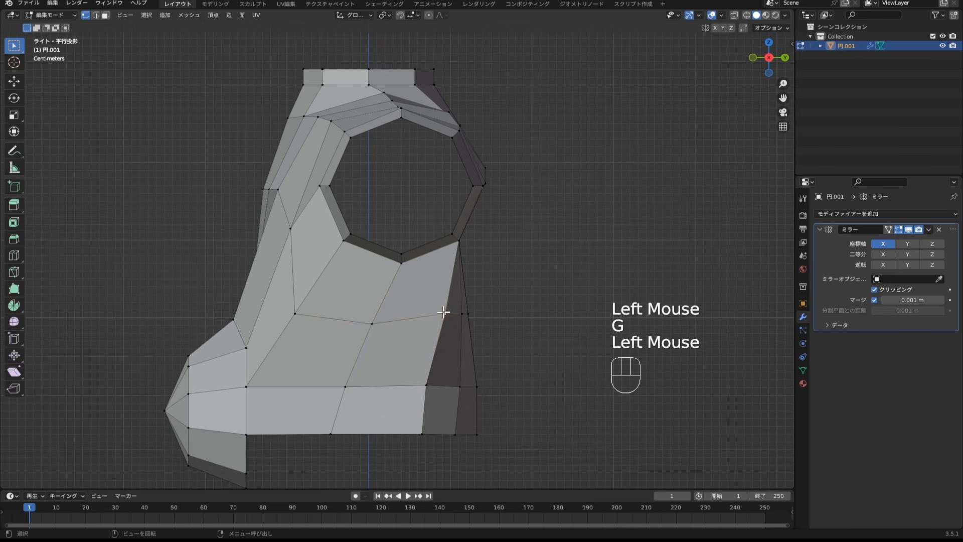
key("g")
left_click(462, 386)
key("g")
left_click(457, 387)
Move the side's bottom rear corner about -0.01 m along Y, and the next inner back column's two lowest vertices forward, the bottom one about -0.013 m.
left_click(425, 432)
key("g")
left_click(416, 433)
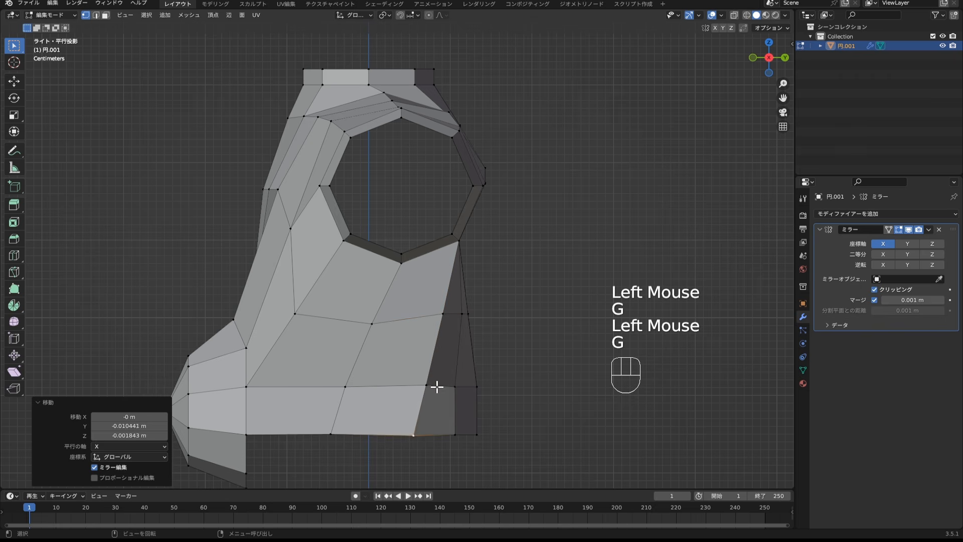
left_click(475, 389)
key("g")
left_click(469, 389)
left_click(473, 436)
key("g")
left_click(462, 437)
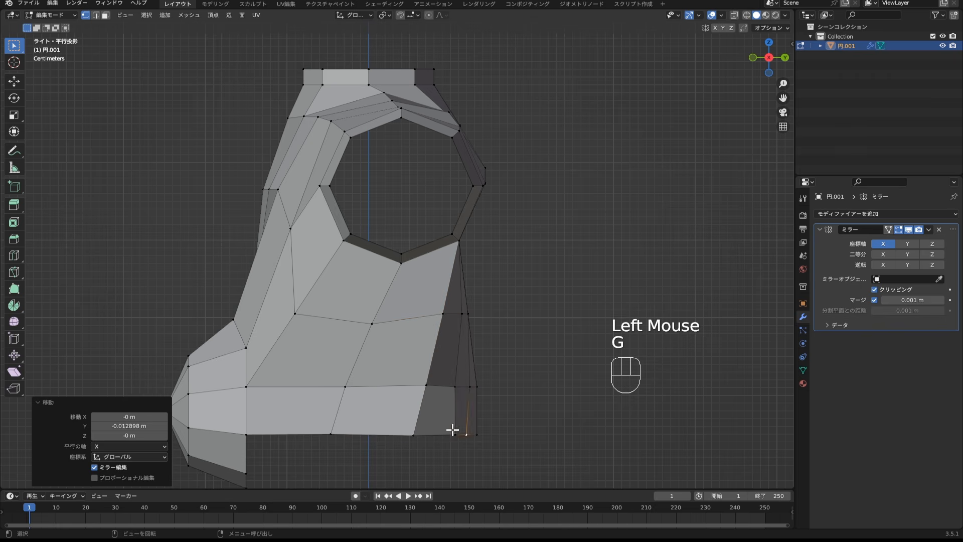
Spread three bottom-edge vertices of the back panel forward into a curve, moving the innermost of them about -0.009 m along Y.
left_click(453, 432)
key("g")
left_click(441, 432)
left_click(464, 430)
key("g")
left_click(459, 430)
left_click(474, 431)
key("g")
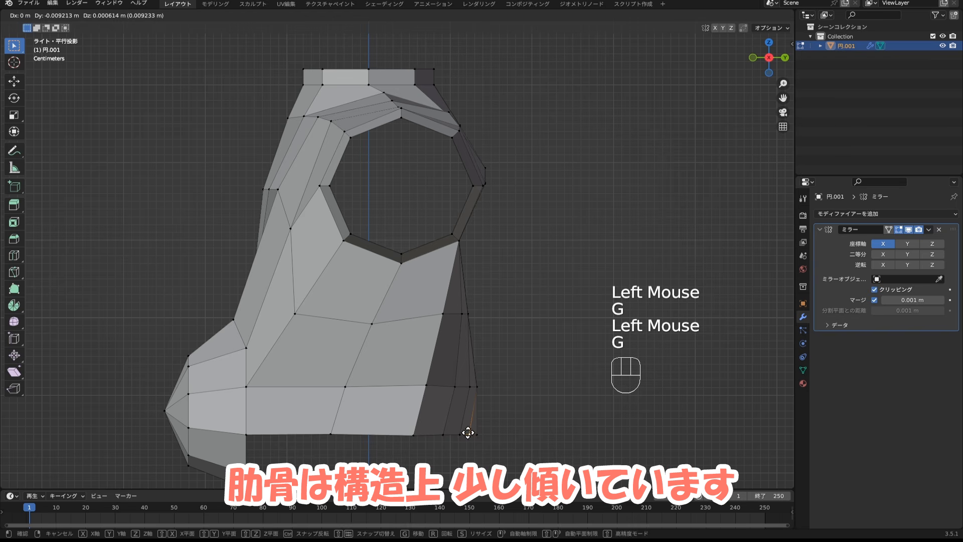
left_click(467, 431)
Shift the back vertices in the row above the bottom edge slightly forward, the innermost of them about -0.006 m along Y.
left_click(453, 385)
key("g")
left_click(469, 388)
key("g")
left_click(473, 389)
key("g")
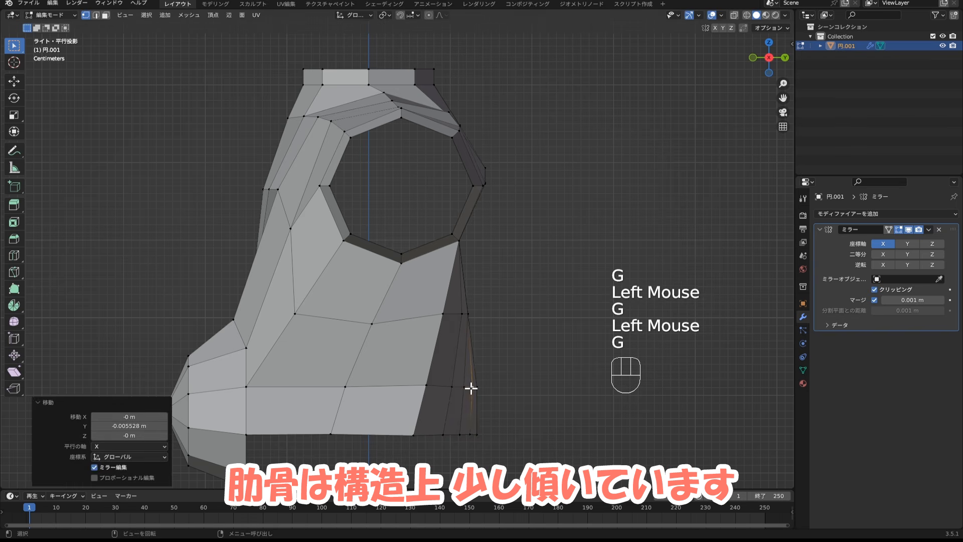
Space out the back's middle-row vertices by moving them forward, one about -0.007 m and the innermost about -0.003 m along Y.
scroll(471, 312, "up", 3)
middle_click_drag(471, 389, 498, 289, "shift")
scroll(503, 270, "down", 2)
left_click(403, 228)
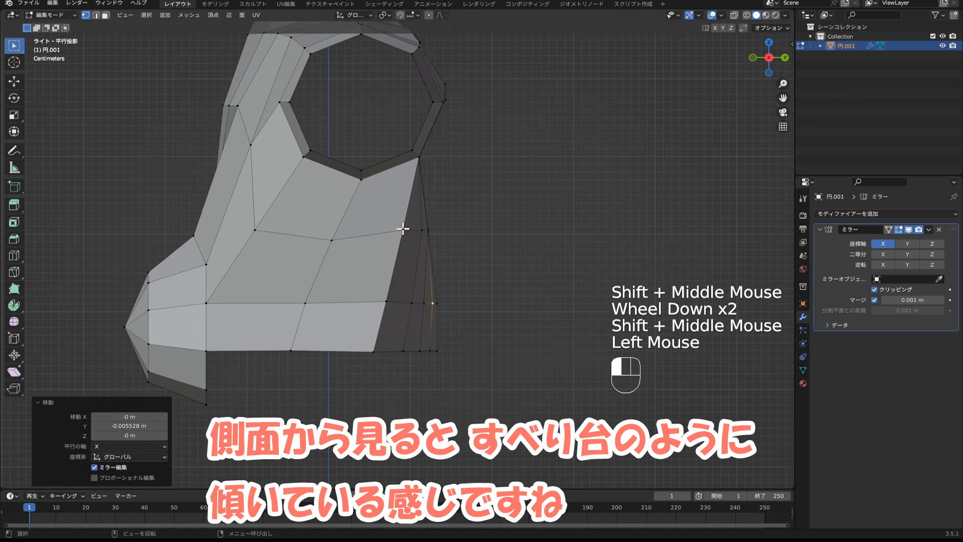
key("g")
left_click(411, 230)
key("g")
left_click(426, 228)
key("g")
scroll(436, 241, "up", 2)
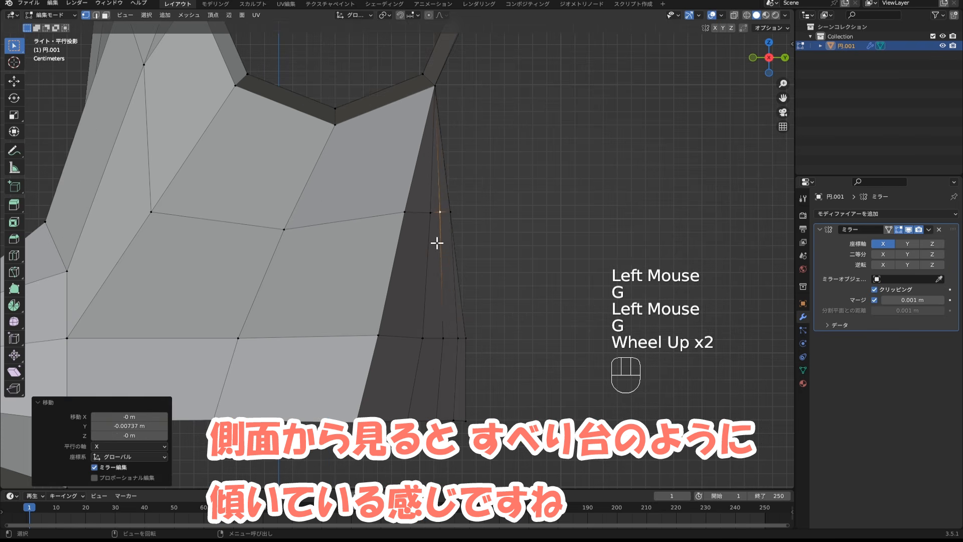
left_click(446, 221)
key("g")
left_click(450, 213)
Shift the vertices along the back panel's upper edge forward behind the underarm, the one beside the corner about -0.005 m in Y and -0.003 m in Z.
middle_click_drag(449, 212, 437, 281, "shift")
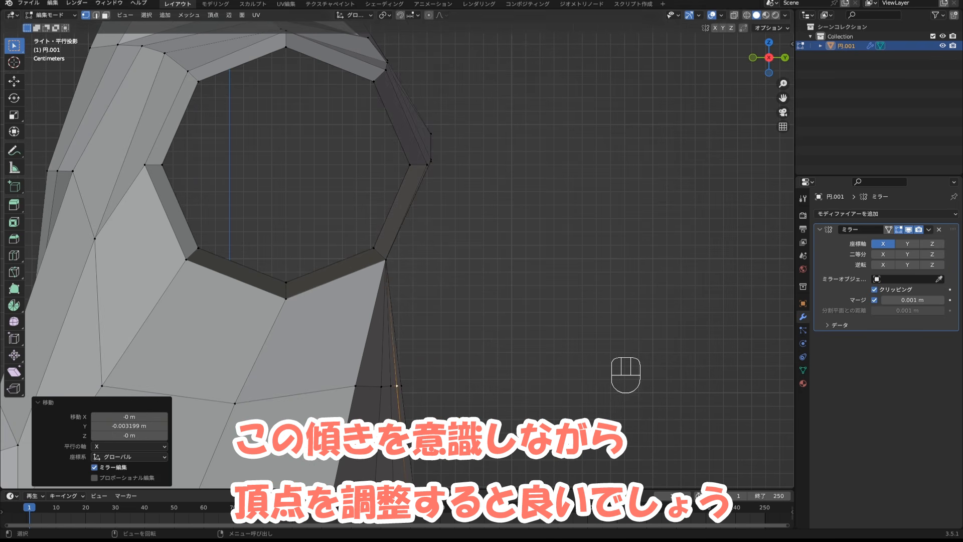
middle_click_drag(397, 385, 412, 251, "shift")
left_click(413, 251)
key("g")
left_click(404, 256)
key("g")
scroll(444, 253, "up", 2)
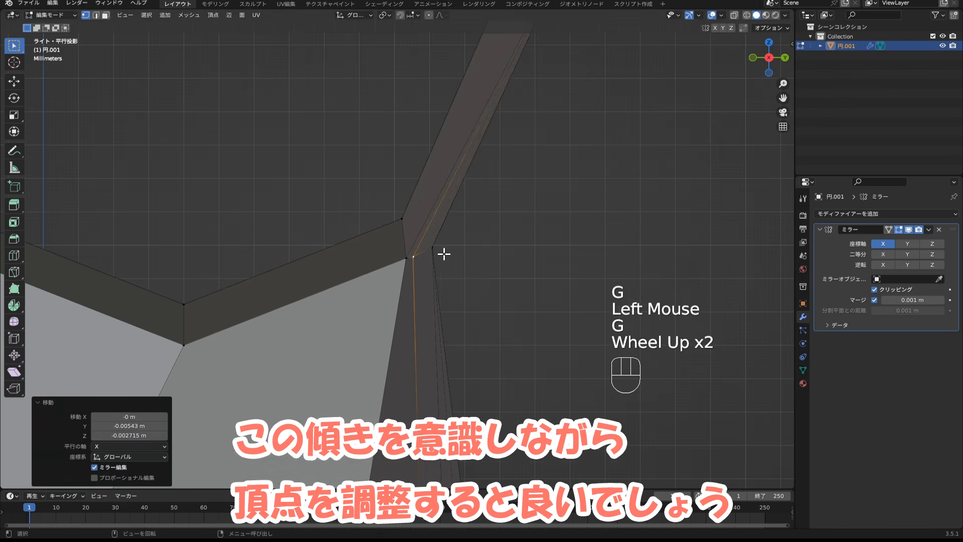
left_click(430, 260)
key("g")
left_click(432, 256)
key("g")
left_click(438, 247)
Move the back panel's upper-edge vertices backward into a fanned curve, the one beside the underarm corner about 0.011 m in Y and 0.002 m in Z.
key("g")
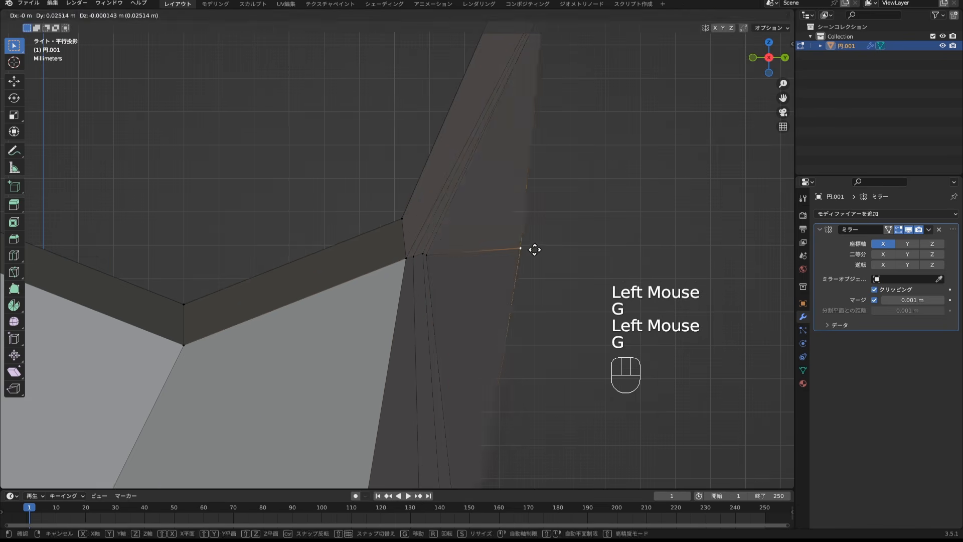
left_click(561, 249)
left_click(441, 264)
key("g")
left_click(535, 254)
key("g")
left_click(425, 264)
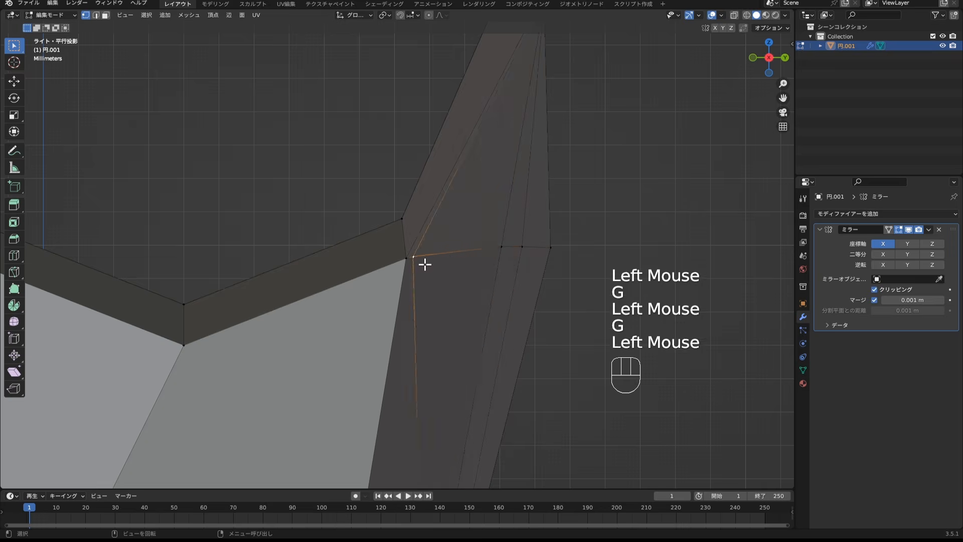
key("g")
left_click(440, 261)
Spread the vertices of the row at the rearmost point of the arm base forward, leaving the centre line vertex in place.
scroll(441, 261, "down", 2)
mouse_move(441, 260)
middle_mouse_down("shift")
mouse_move(429, 224)
mouse_move(451, 271)
middle_mouse_up("shift")
scroll(451, 271, "up", 3)
middle_click_drag(451, 271, 470, 304, "shift")
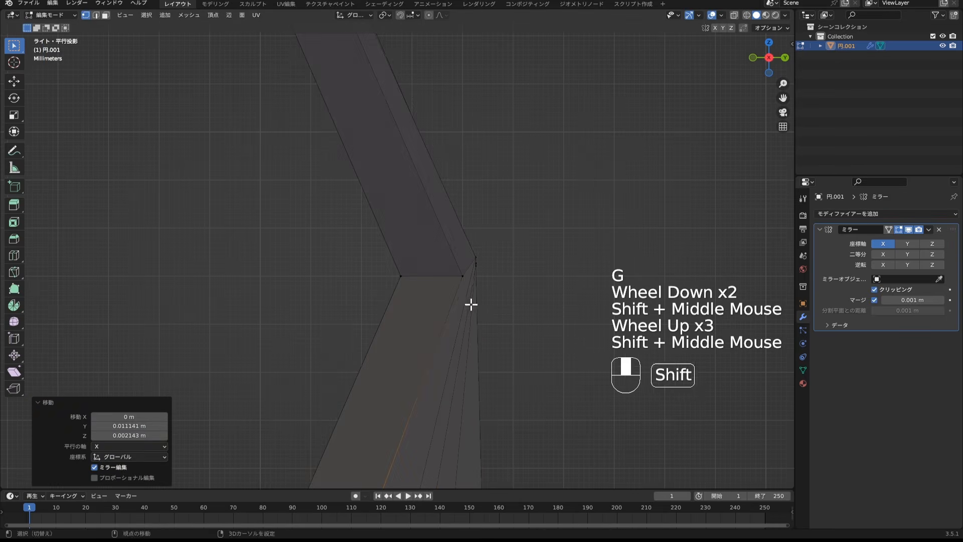
left_click(430, 280)
key("g")
left_click(490, 265)
key("g")
left_click(471, 268)
key("g")
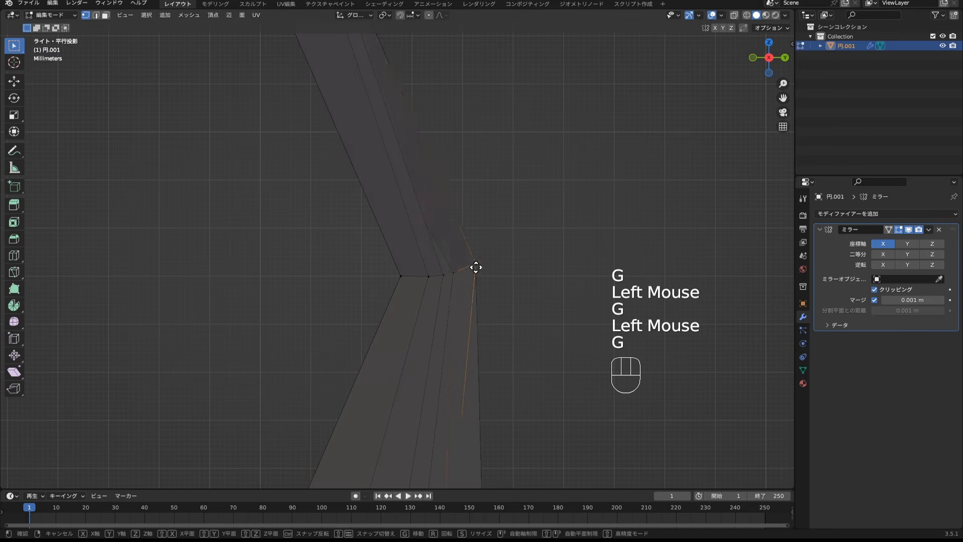
left_click(460, 268)
Move the back vertices level with the arm base's rearmost point backward into a fan, one about 0.007 m in Y and 0.001 m in Z.
left_click(480, 265)
key("g")
left_click(538, 259)
left_click(477, 267)
key("g")
left_click(533, 264)
left_click(460, 273)
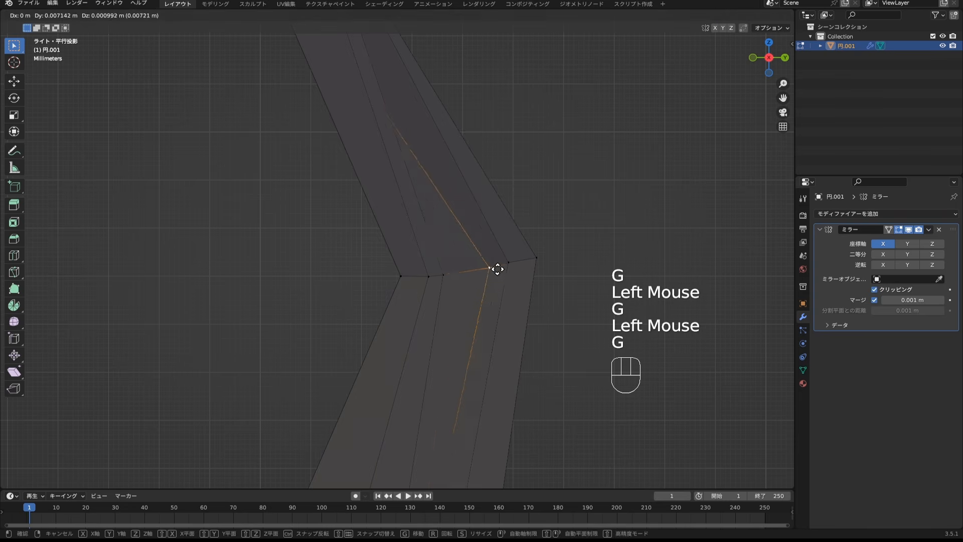
scroll(476, 273, "down", 1)
middle_click_drag(475, 273, 452, 356, "shift")
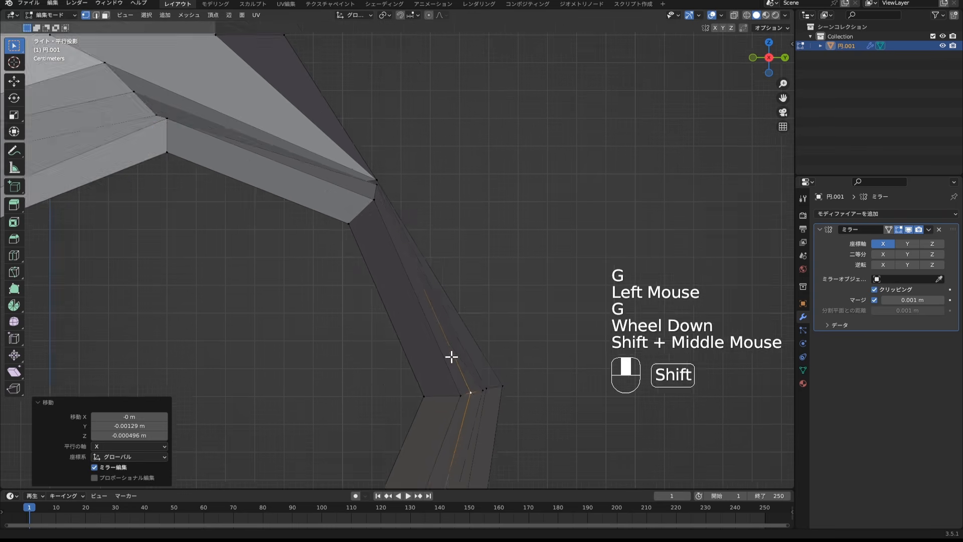
Adjust the vertices behind the arm base's upper rear corner, shifting one about -0.002 m in Y and -0.001 m in Z.
scroll(367, 167, "up", 2)
left_click(367, 167)
key("g")
left_click(341, 168)
key("g")
left_click(344, 134)
key("g")
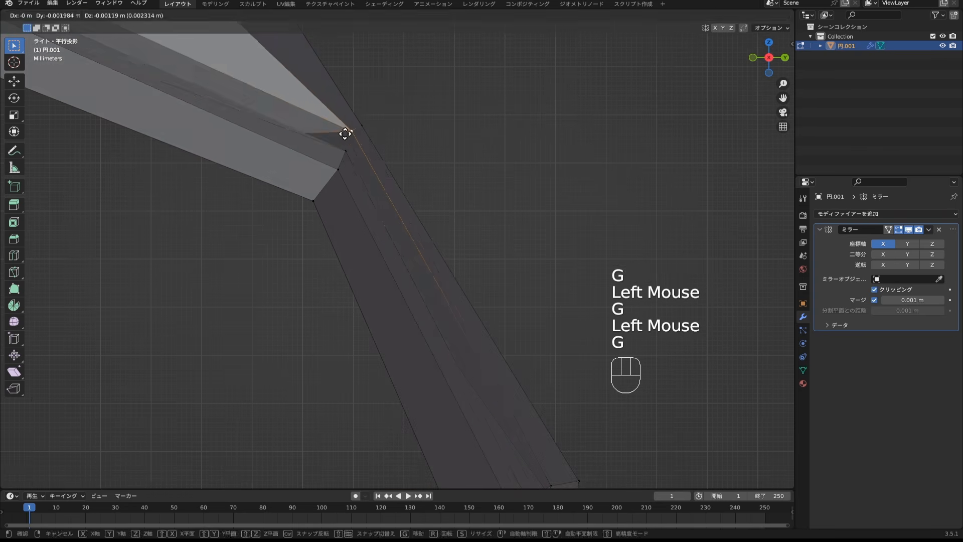
scroll(365, 178, "down", 2)
left_click(428, 230)
Reposition the back vertices of the underarm row in side view, spacing them between the underarm corner and the centre line.
key("KP_3")
key("g")
scroll(474, 303, "down", 2)
scroll(427, 231, "up", 1)
middle_click_drag(474, 303, 399, 292, "shift")
left_click(400, 292)
key("g")
left_click(394, 293)
key("g")
scroll(420, 219, "down", 1)
scroll(420, 219, "down", 1)
Move the back vertices of the two rows below the underarm backward, one middle-row vertex about 0.009 m and the lower side vertex about 0.029 m in Y.
left_click(423, 218)
key("g")
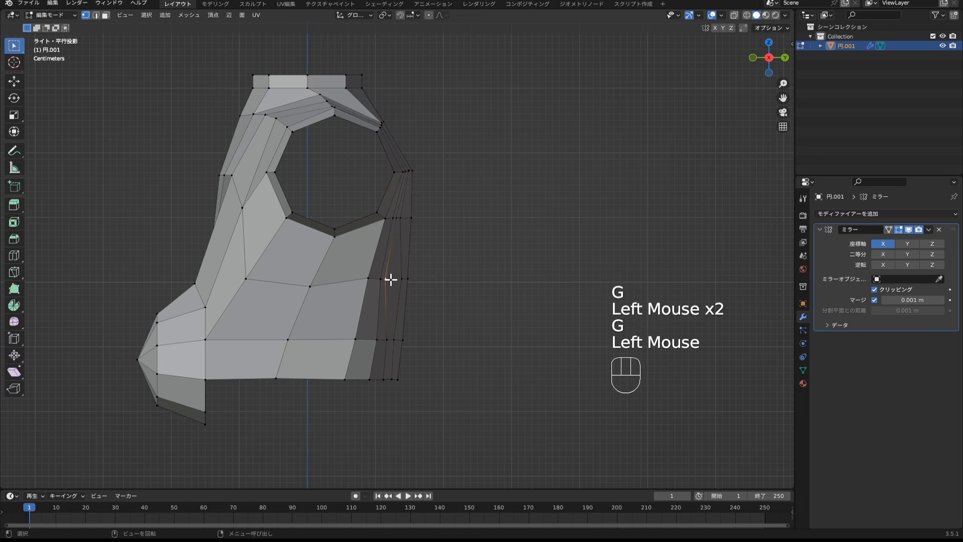
key("g")
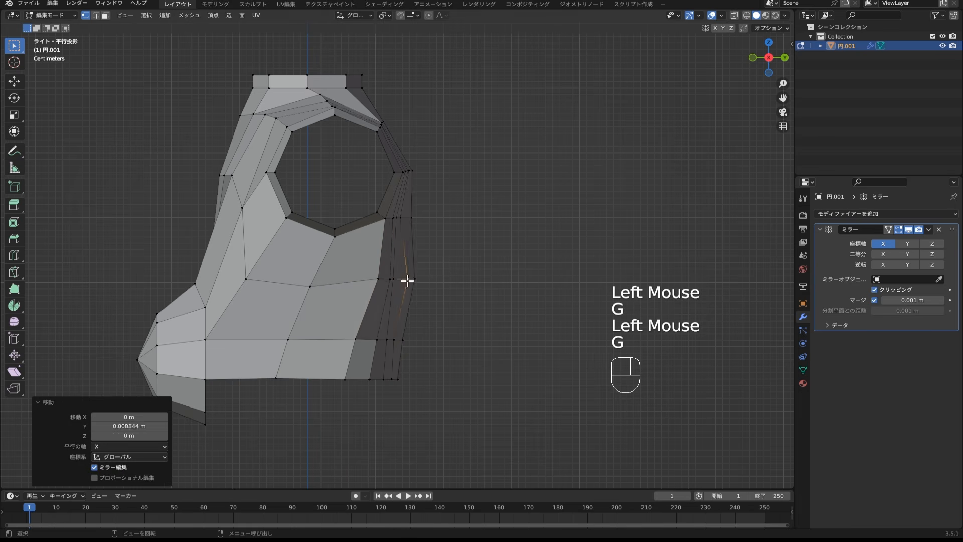
key("g")
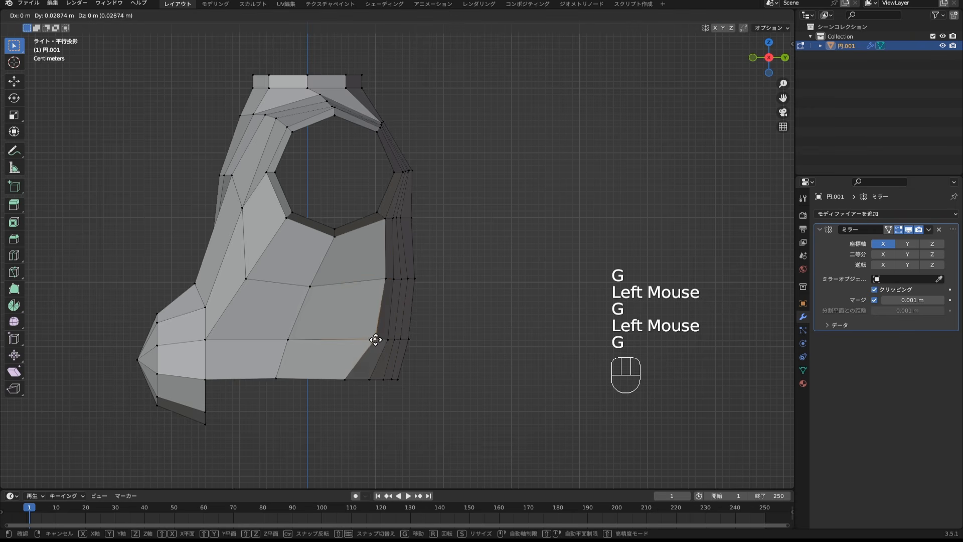
scroll(361, 374, "down", 2)
middle_click_drag(361, 374, 341, 289, "shift")
scroll(389, 323, "up", 2)
Raise the torso vertex beside the bust about 0.024 m in Z and move it about -0.002 m in Y.
left_click(217, 341)
key("g")
left_click(216, 359)
key("g")
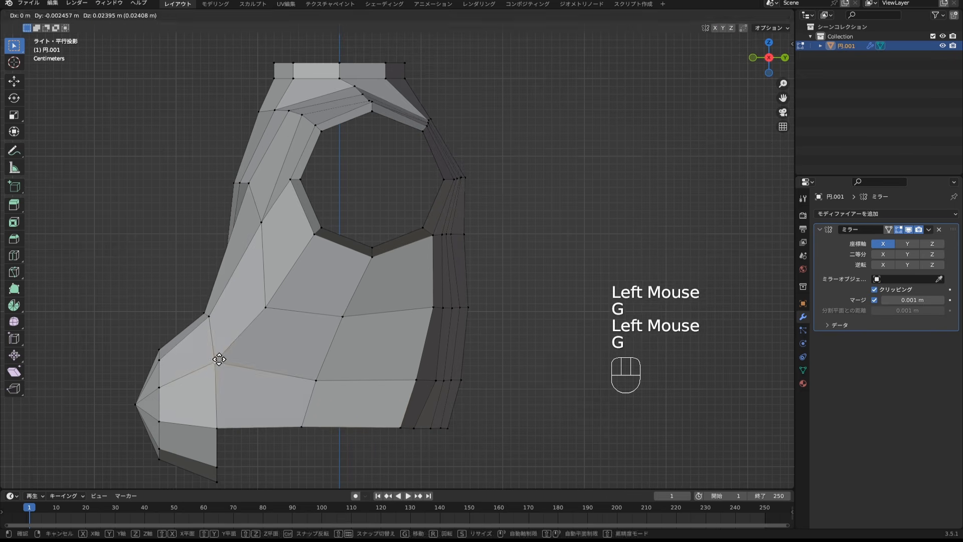
middle_click_drag(267, 340, 357, 349, "shift")
left_click(321, 257)
key("g")
left_click(315, 252)
left_click(332, 305)
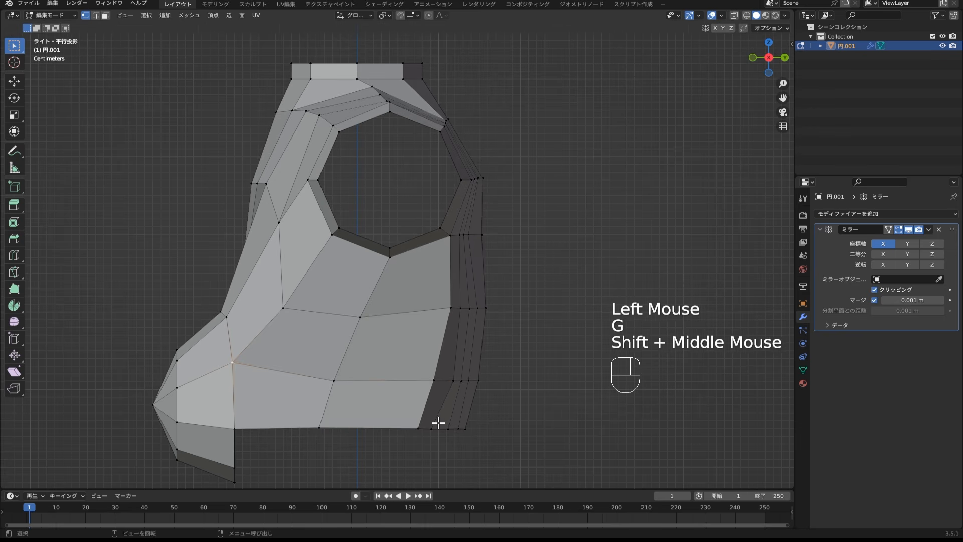
Push the back's centre-line vertices backward from the underarm row down, the one above the bottom edge about 0.009 m in Y and 0.002 m in Z.
left_click(435, 380)
key("g")
left_click(479, 381)
key("g")
left_click(489, 308)
key("g")
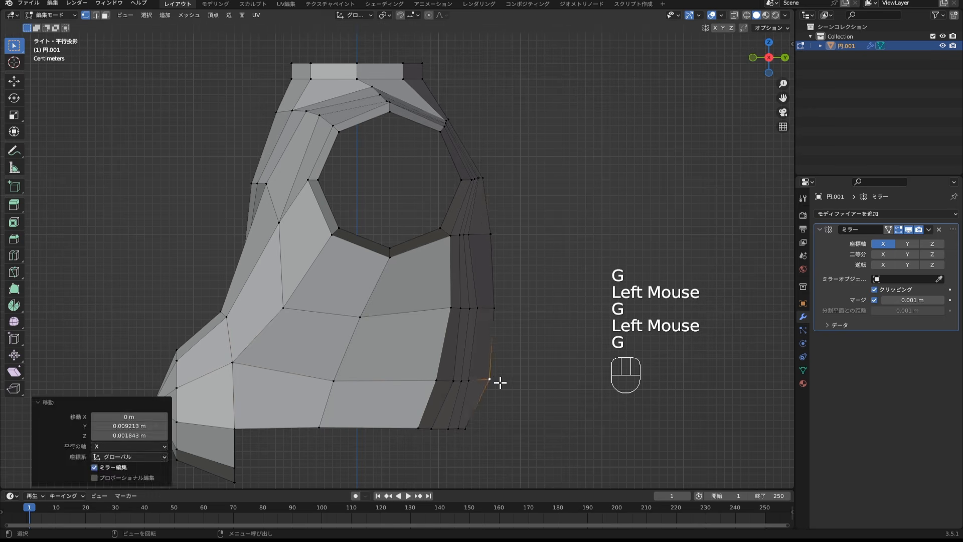
left_click(468, 428)
key("g")
left_click(461, 427)
key("g")
Move the underarm row's inner back vertices backward toward the centre line, the one beside it about 0.02 m in Y and 0.003 m in Z.
left_click(472, 235)
key("g")
left_click(489, 235)
scroll(491, 232, "up", 2)
middle_click_drag(493, 229, 437, 140, "shift")
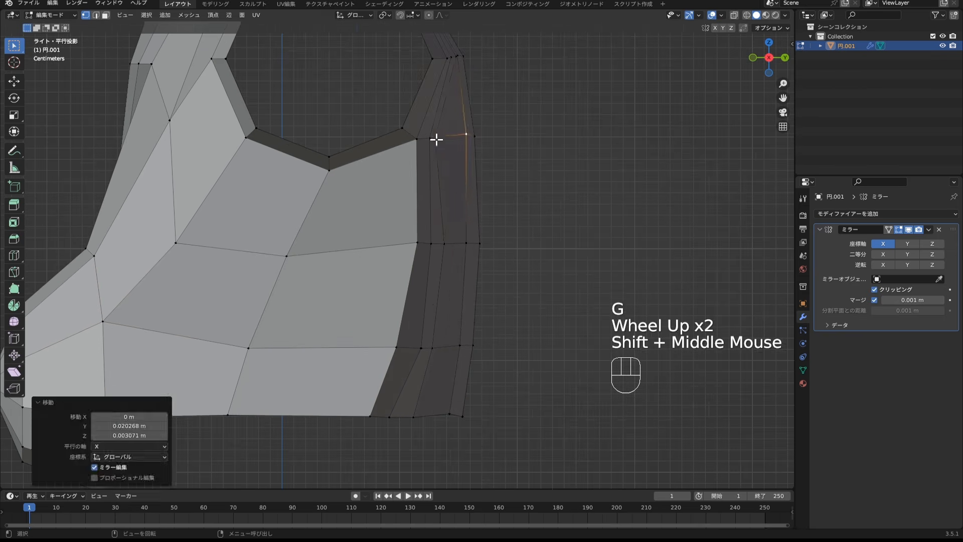
left_click(438, 140)
key("g")
left_click(456, 138)
Shift the inner back vertices of the lower rows backward, one above the bottom edge about 0.015 m in Y and 0.001 m in Z.
left_click(450, 243)
key("g")
left_click(467, 353)
left_click(450, 415)
key("g")
left_click(451, 416)
left_click(435, 348)
scroll(434, 348, "up", 1)
key("g")
left_click(455, 348)
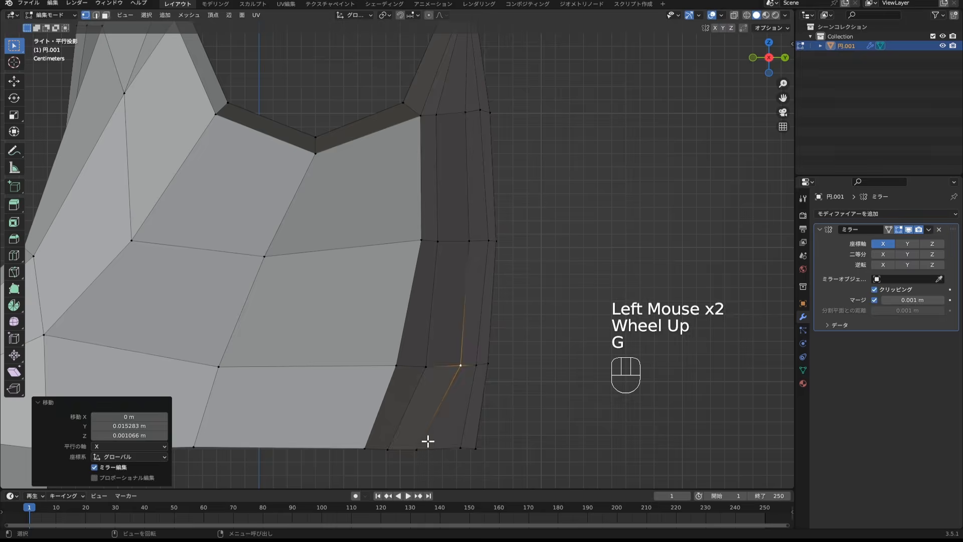
Even out the remaining back vertices from the bottom edge to the underarm row, nudging one about 0.002 m in Y and -0.001 m in Z.
left_click(387, 448)
key("g")
left_click(438, 247)
key("g")
scroll(447, 226, "down", 2)
middle_click_drag(434, 165, 409, 243, "shift")
scroll(410, 240, "up", 3)
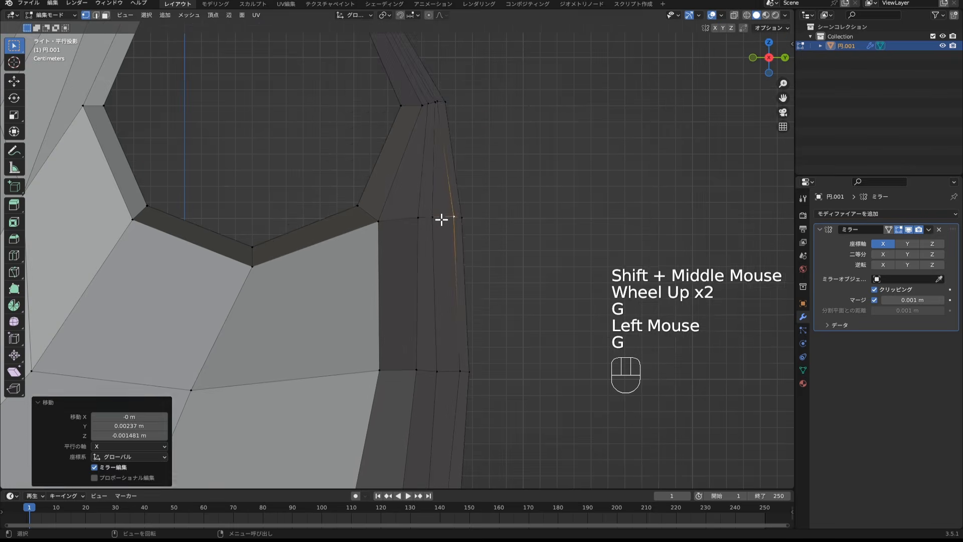
Raise the back vertices behind the arm base into a rounded slope toward the neck, one about -0.003 m in Y and 0.019 m in Z.
scroll(439, 213, "down", 5)
middle_click_drag(422, 185, 416, 225, "shift")
scroll(417, 228, "up", 3)
middle_click_drag(418, 233, 430, 268, "shift")
scroll(429, 267, "up", 1)
left_click(391, 158)
key("g")
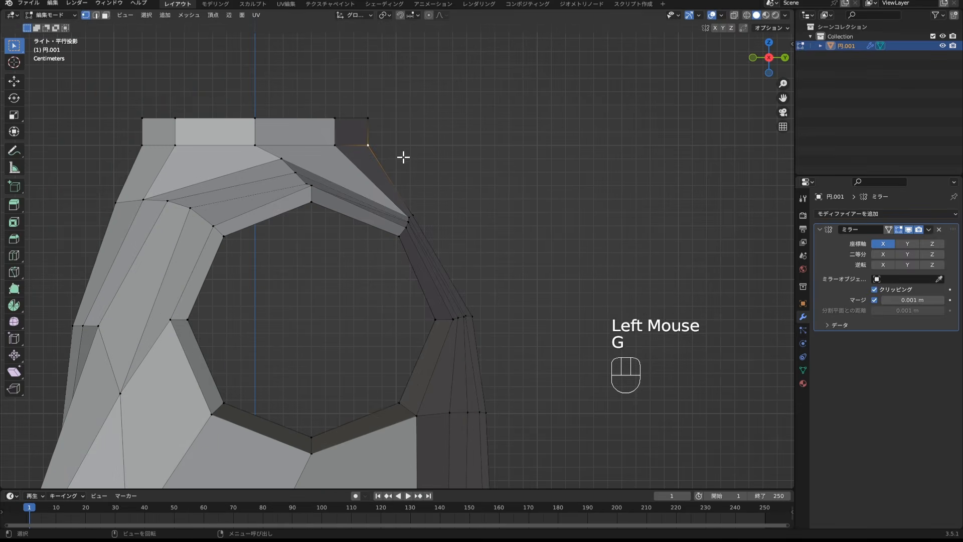
left_click(427, 206)
key("g")
left_click(454, 287)
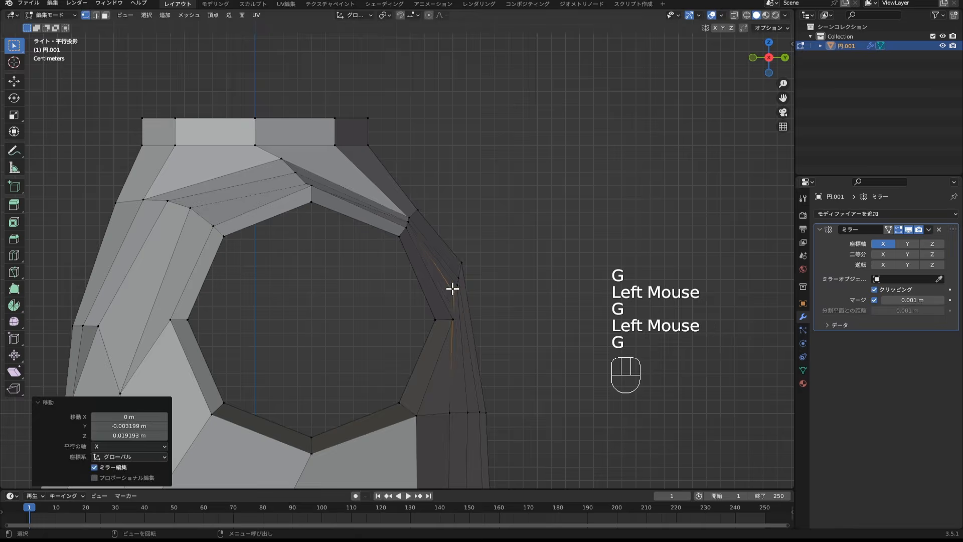
left_click(401, 222)
key("g")
Stagger the underarm row's back vertices into a slight upward slope toward the centre line and move the rear underarm corner backward.
scroll(402, 216, "down", 6)
middle_click_drag(426, 270, 454, 289, "shift")
left_click(472, 295)
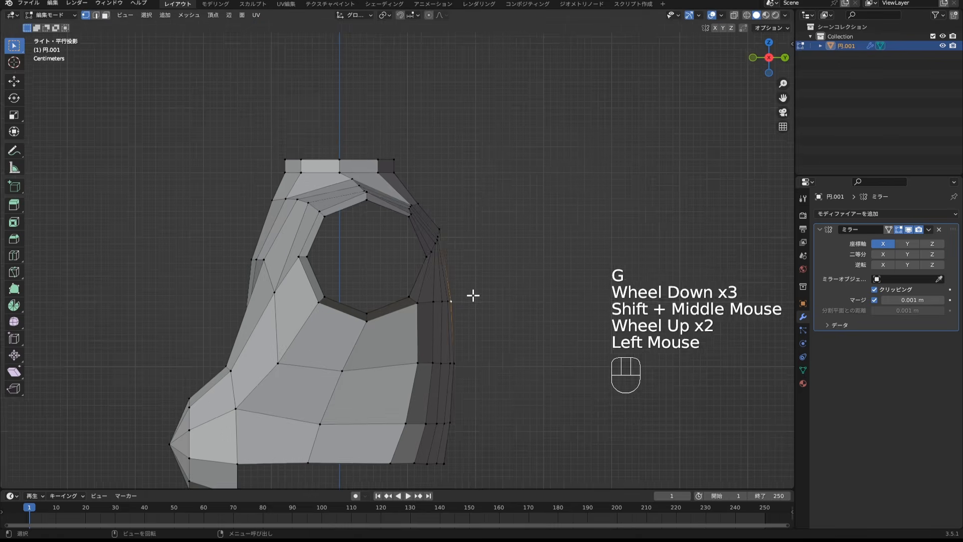
scroll(517, 247, "up", 2)
key("g")
left_click(460, 251)
key("g")
left_click(473, 245)
left_click(436, 246)
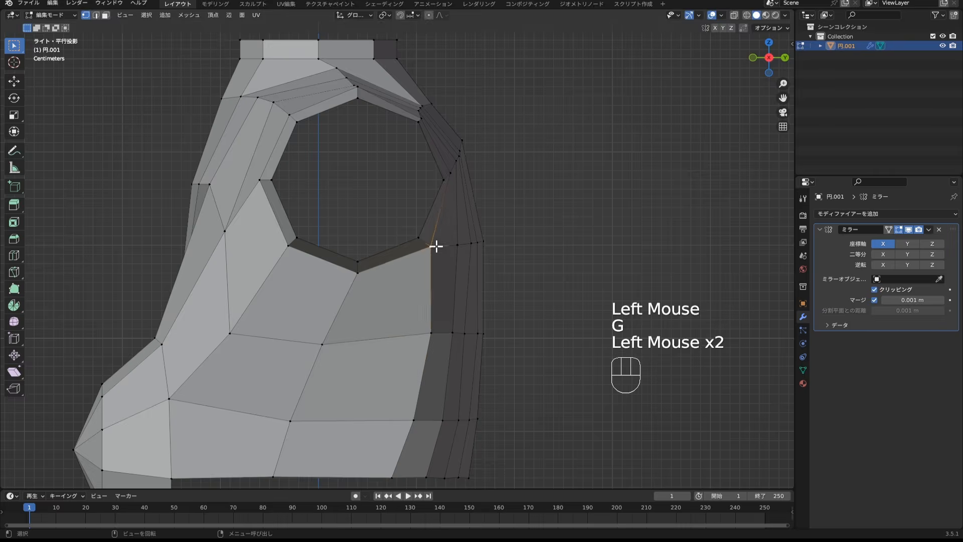
key("g")
left_click(447, 246)
Move the front underarm corner and the chest-side vertex below it slightly backward.
left_click(293, 248)
key("g")
left_click(240, 331)
key("g")
left_click(244, 325)
Shift back-side vertices in the two rows below the underarm backward, the lower side one about 0.007 m and a middle-row one about 0.006 m in Y.
scroll(351, 346, "down", 2)
middle_click_drag(391, 361, 420, 307, "shift")
scroll(426, 321, "up", 1)
left_click(440, 335)
key("g")
left_click(445, 336)
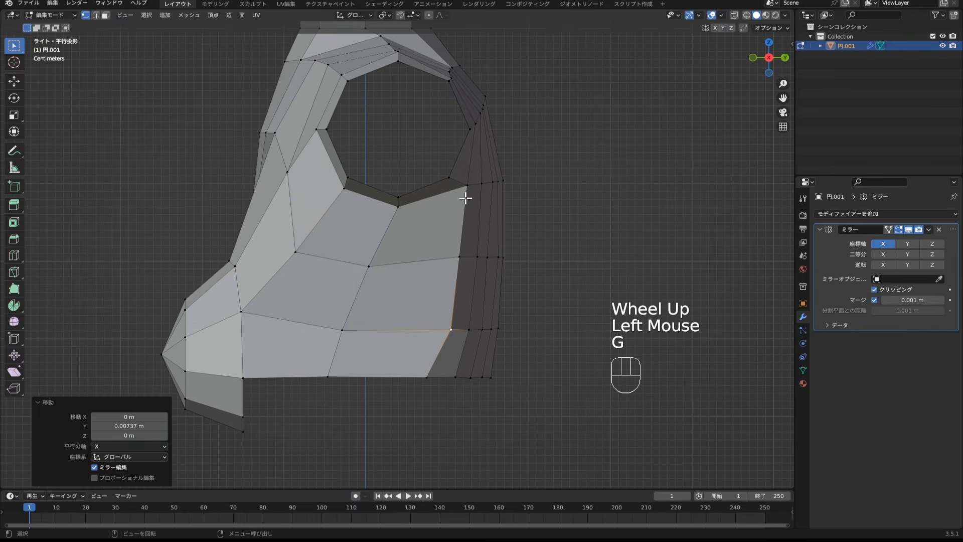
left_click(533, 366)
key("g")
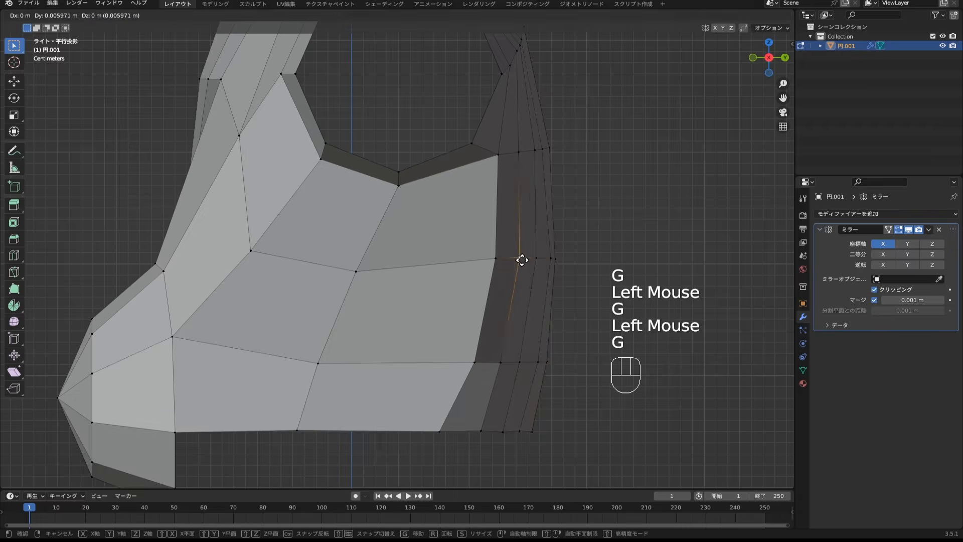
left_click(495, 359)
Move the flank vertices below the armpit backward down to the bottom edge and shift the lower rear side vertex about -0.004 m in Y.
left_click(363, 277)
key("g")
left_click(382, 280)
left_click(329, 357)
key("g")
left_click(372, 349)
left_click(303, 424)
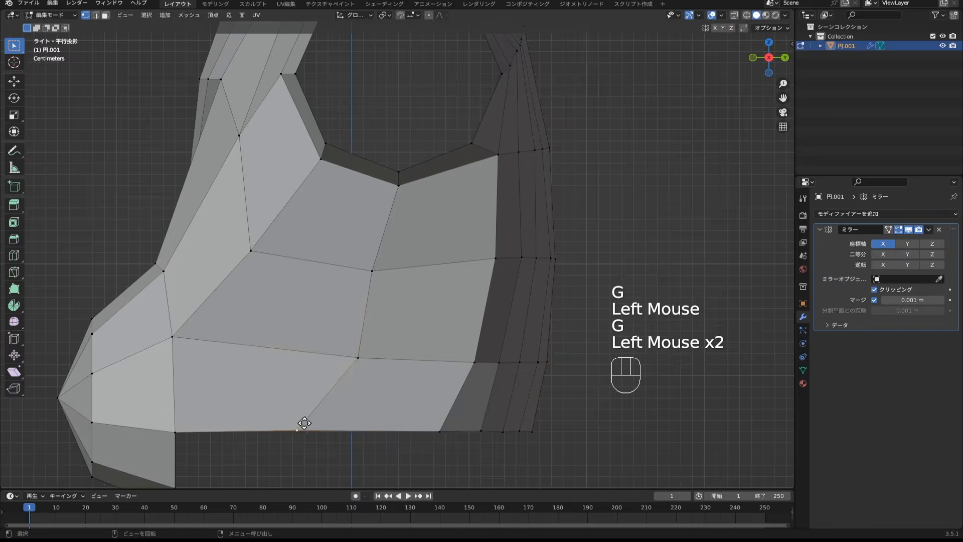
key("g")
scroll(439, 319, "up", 1)
middle_click_drag(439, 320, 438, 351, "shift")
scroll(438, 371, "down", 3)
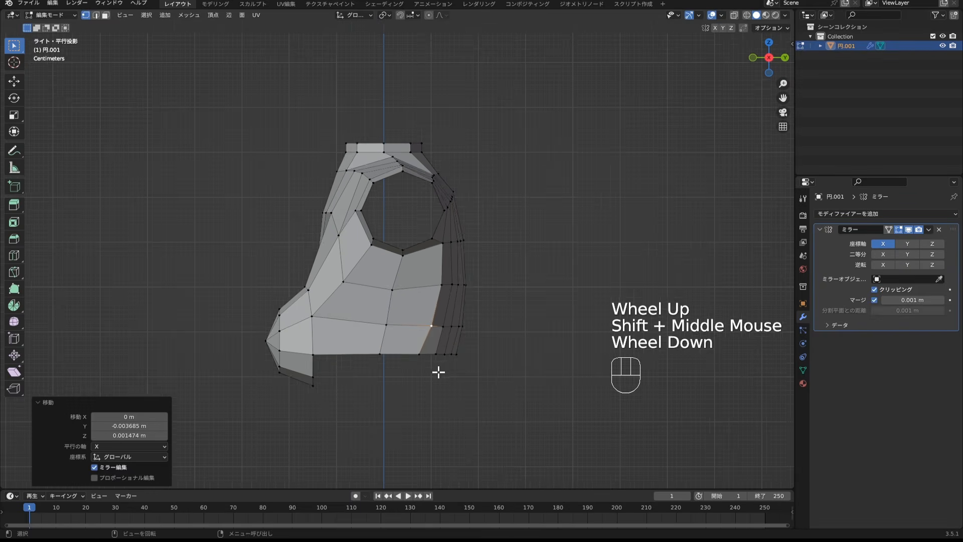
Round the upper back behind the shoulder, moving its centre-line vertex about -0.005 m in Y and 0.004 m in Z.
scroll(441, 371, "up", 4)
middle_click_drag(447, 254, 446, 276, "shift")
left_click(471, 103)
key("g")
left_click(474, 103)
key("g")
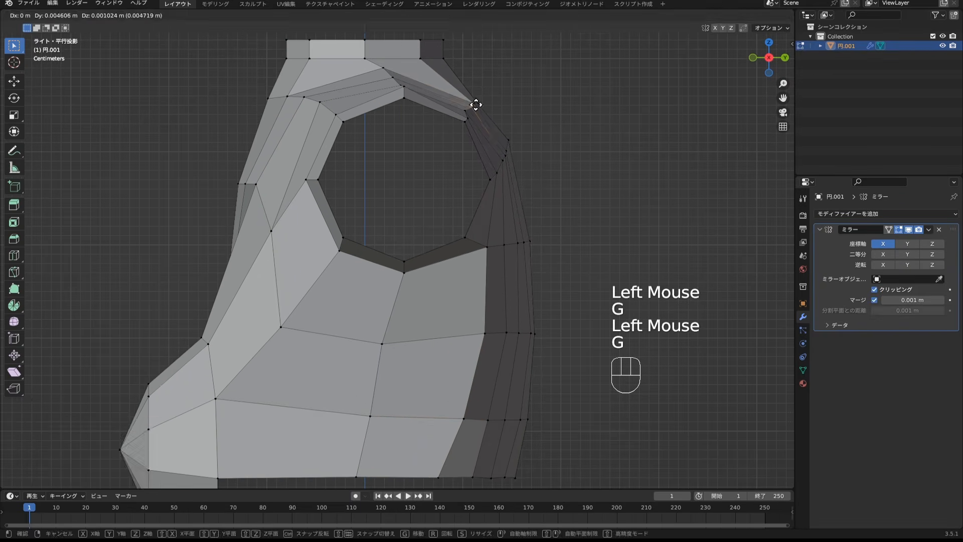
left_click(495, 97)
scroll(494, 120, "down", 1)
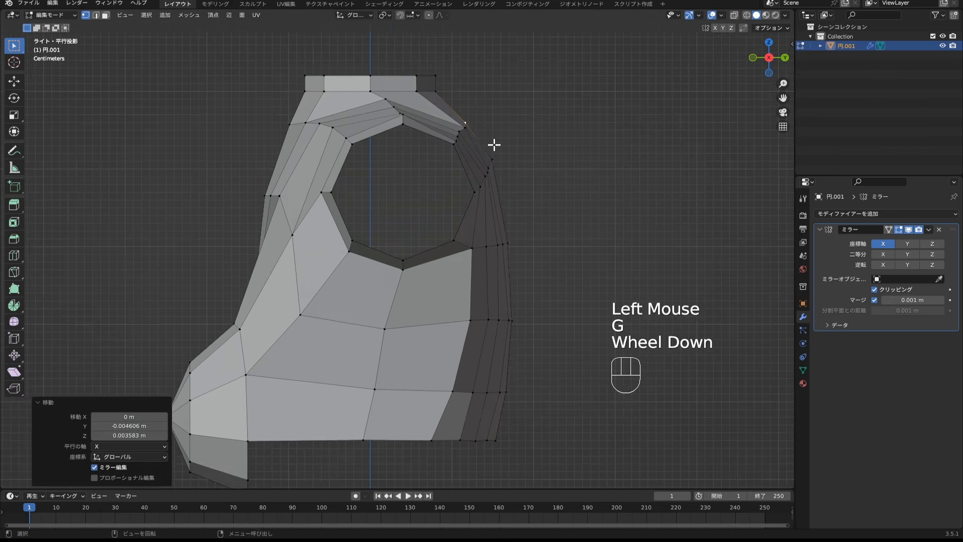
Select both edge loops of the neck ring and move them backward over the torso.
middle_click_drag(494, 144, 509, 226, "shift")
scroll(487, 221, "up", 1)
left_click(419, 186, "alt")
left_click(441, 171, "alt+shift")
key("g")
scroll(501, 200, "down", 1)
left_click(514, 220)
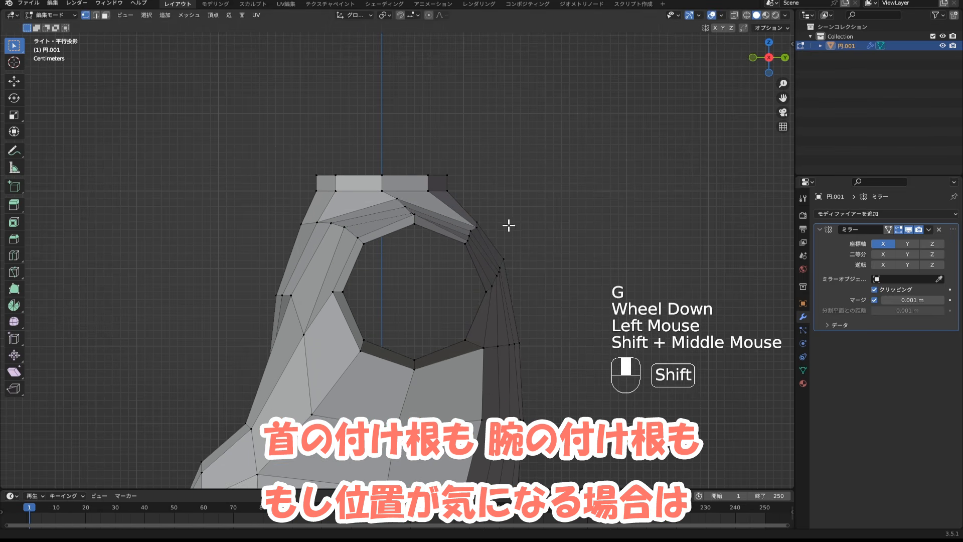
left_click(407, 177, "alt+shift")
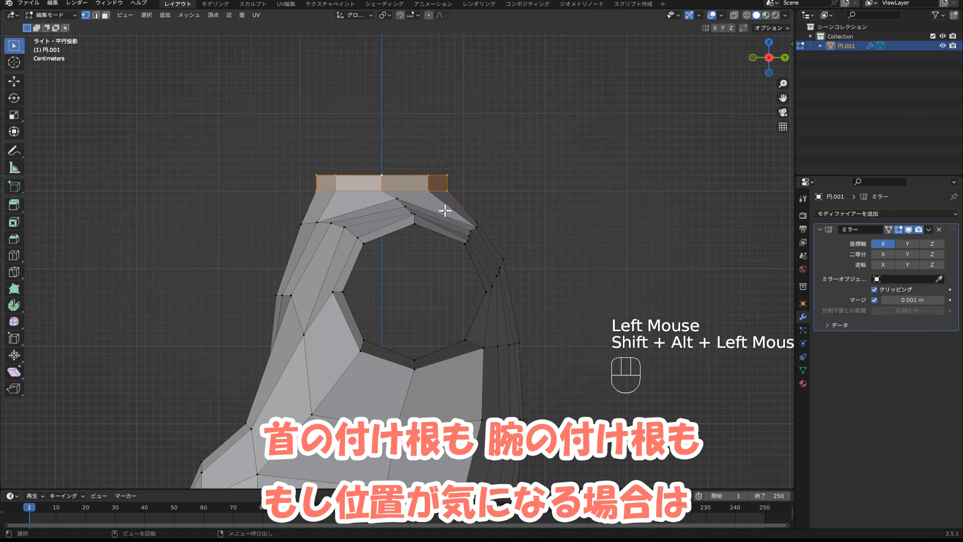
key("g")
Move the front vertices just below the neck base backward to follow the shifted neck.
left_click(340, 356)
middle_click_drag(340, 356, 344, 215, "shift")
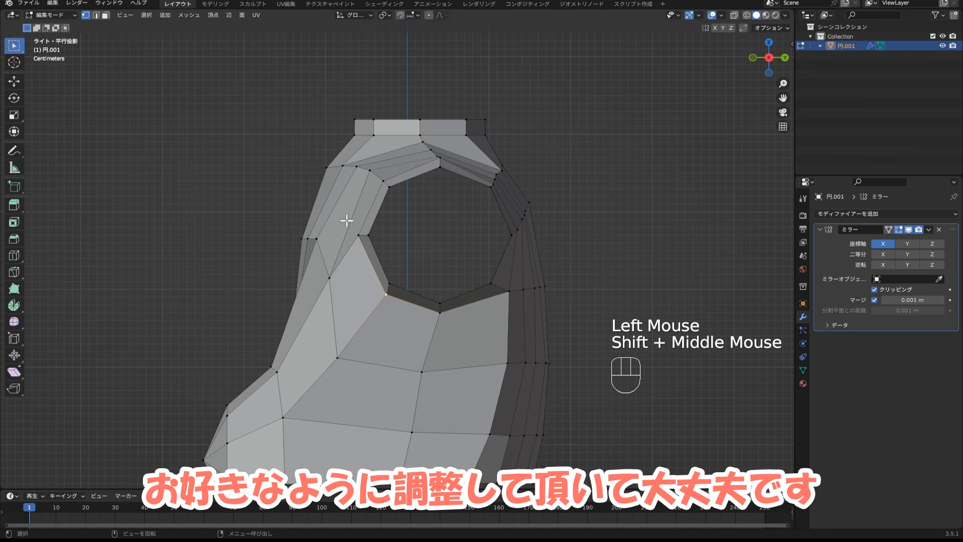
key("g")
left_click(376, 161)
key("g")
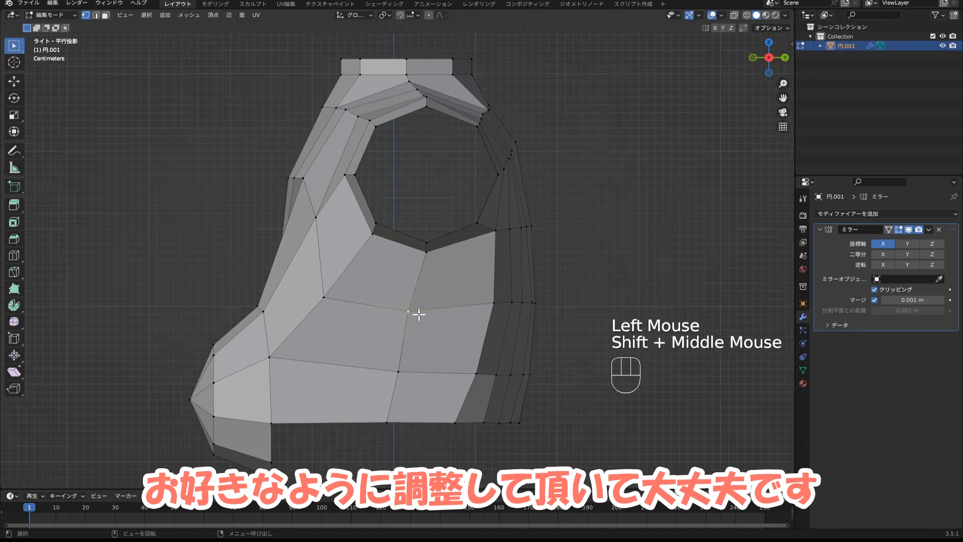
scroll(419, 314, "down", 1)
middle_click_drag(433, 356, 430, 344, "shift")
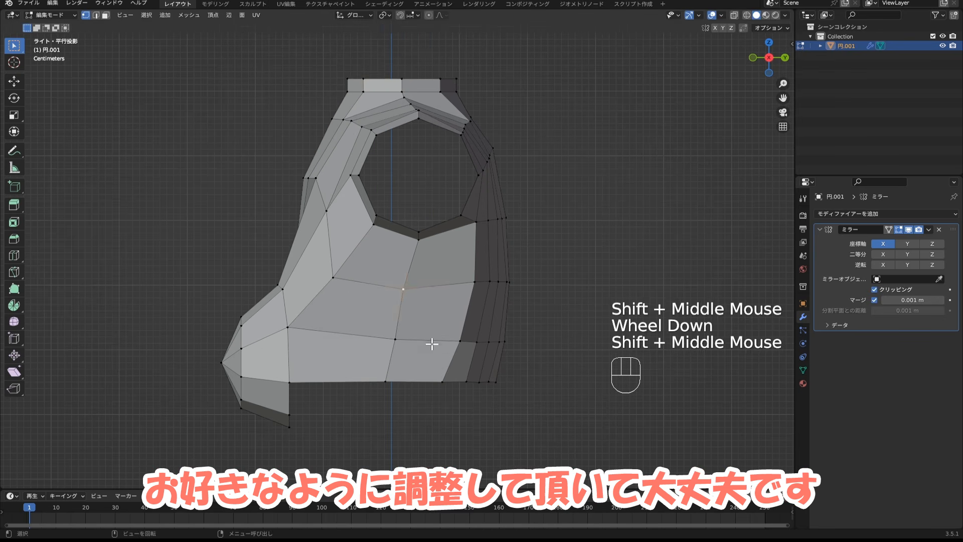
Tilt both edge loops of the neck ring downward toward the front and move them about -0.003 m in Y and -0.001 m in Z.
left_click(381, 79)
left_click(373, 91, "shift")
left_click(381, 79, "alt")
left_click(372, 91, "alt+shift")
key("r")
left_click(536, 59)
key("g")
left_click(533, 61)
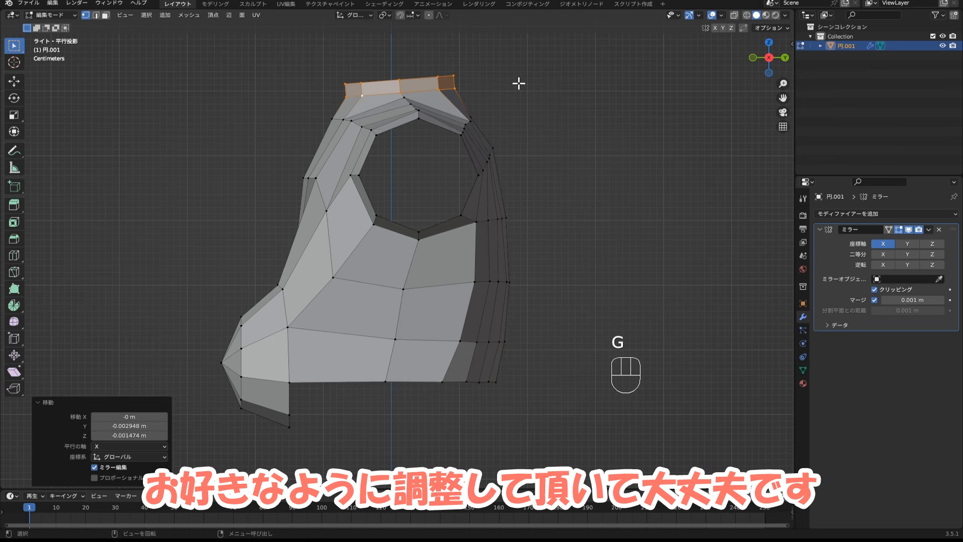
left_click(543, 346)
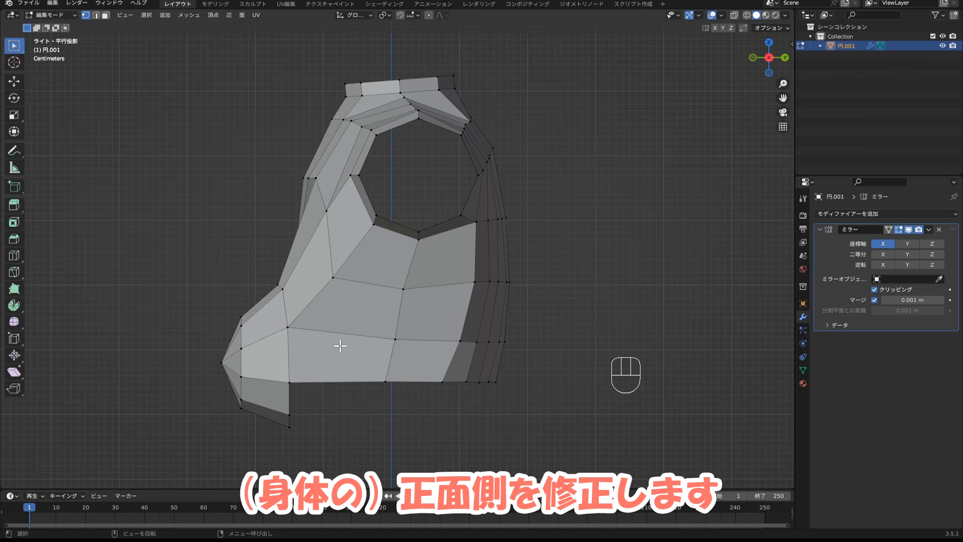
Add one centred loop cut around the middle of the breast.
middle_click_drag(340, 346, 473, 295)
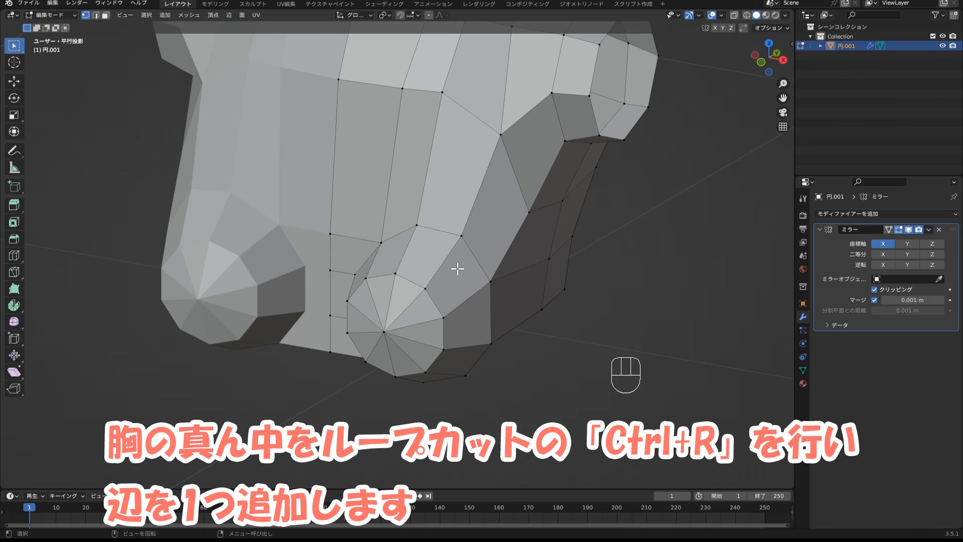
key("ctrl+r")
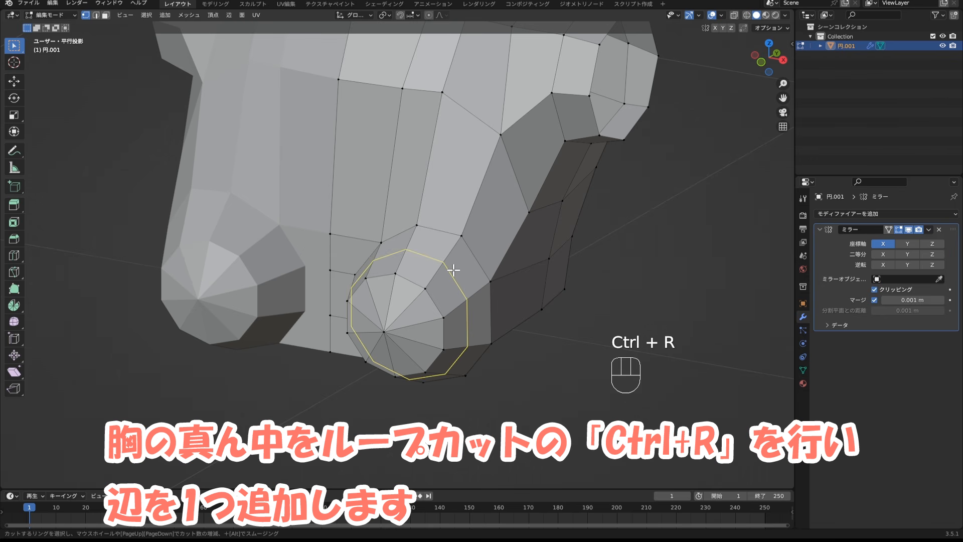
left_click(453, 270)
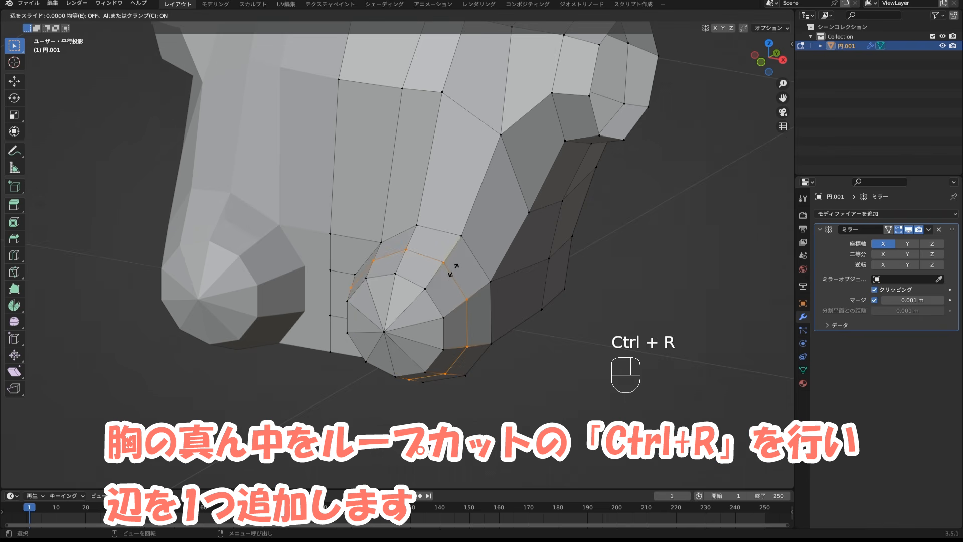
left_click(454, 270)
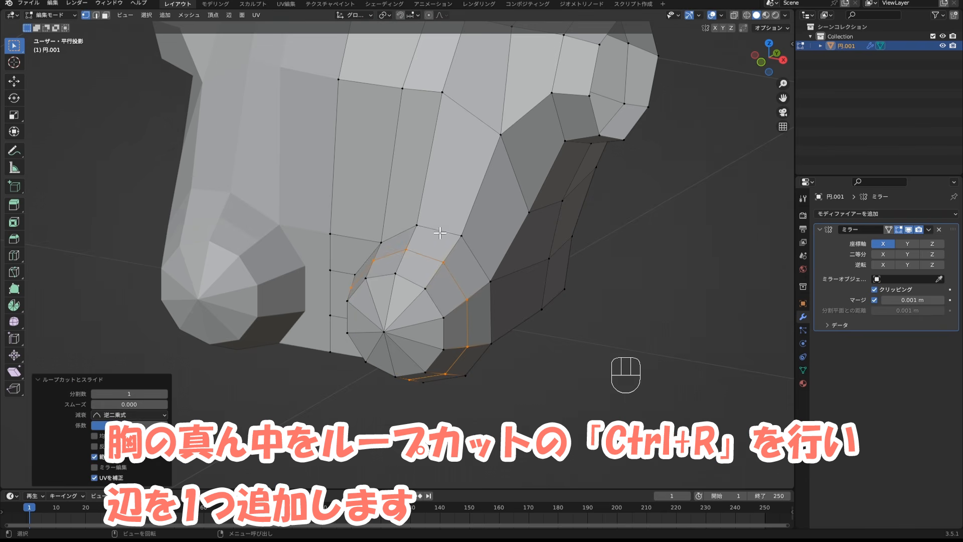
Select the four vertices along the breast's upper base and slide them up along their edges by a factor of about 0.41.
middle_click_drag(440, 232, 423, 291, "shift")
left_click(463, 329)
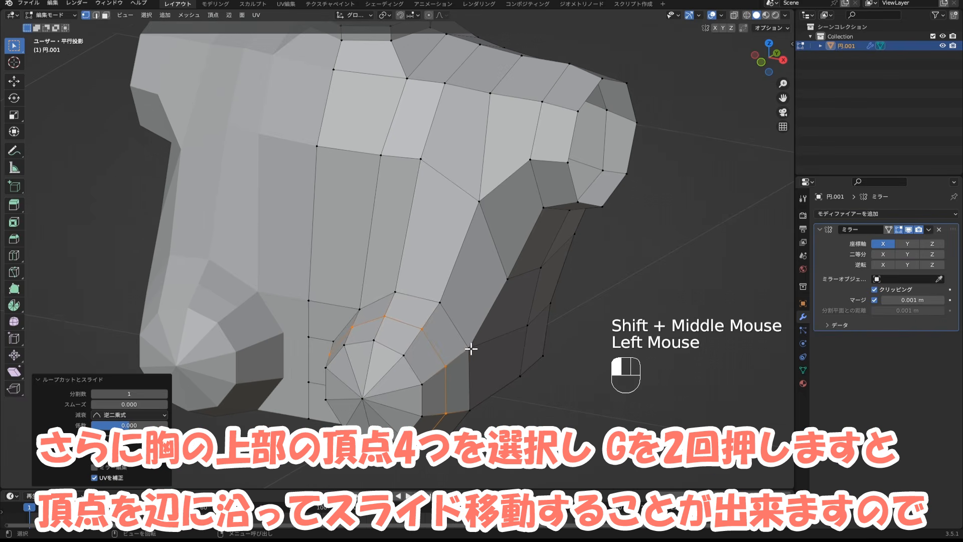
left_click(440, 302, "shift")
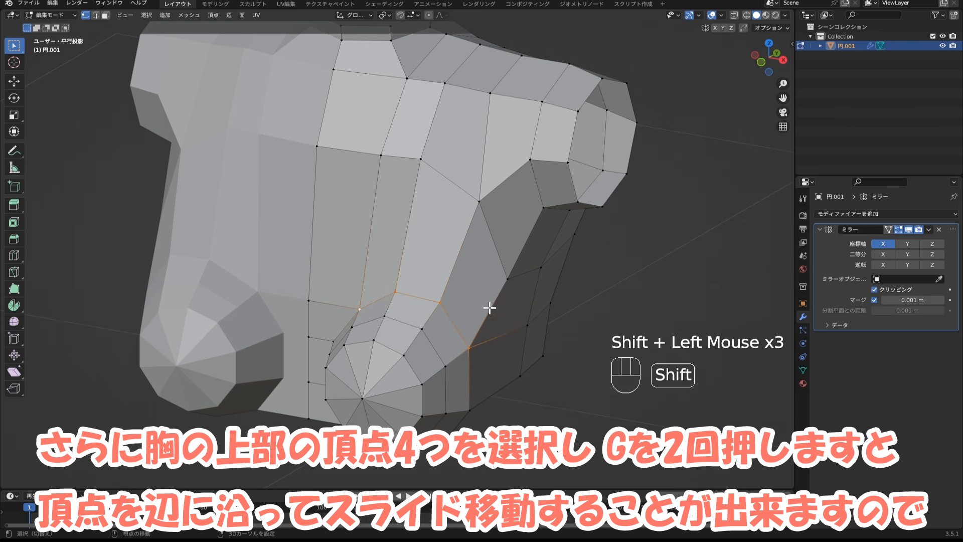
key("g")
key("g")
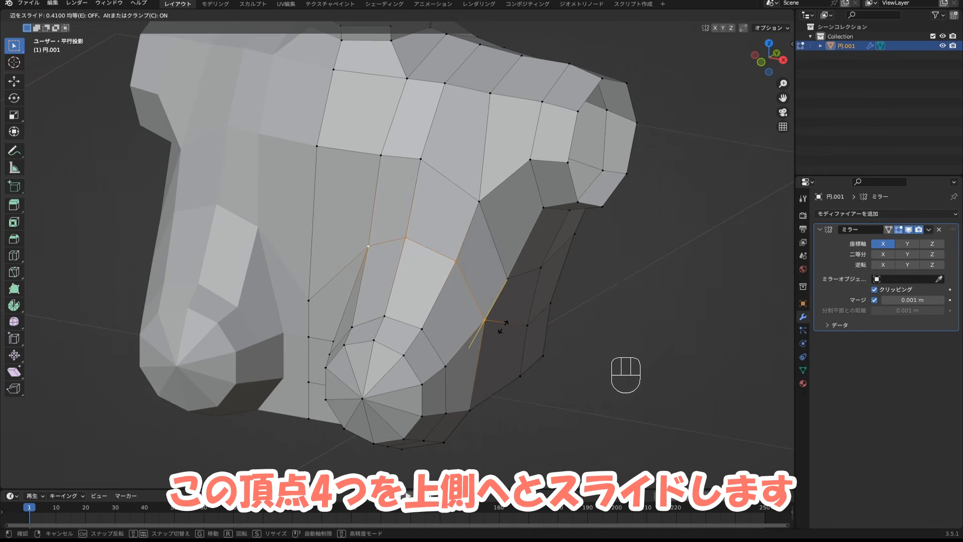
left_click(502, 325)
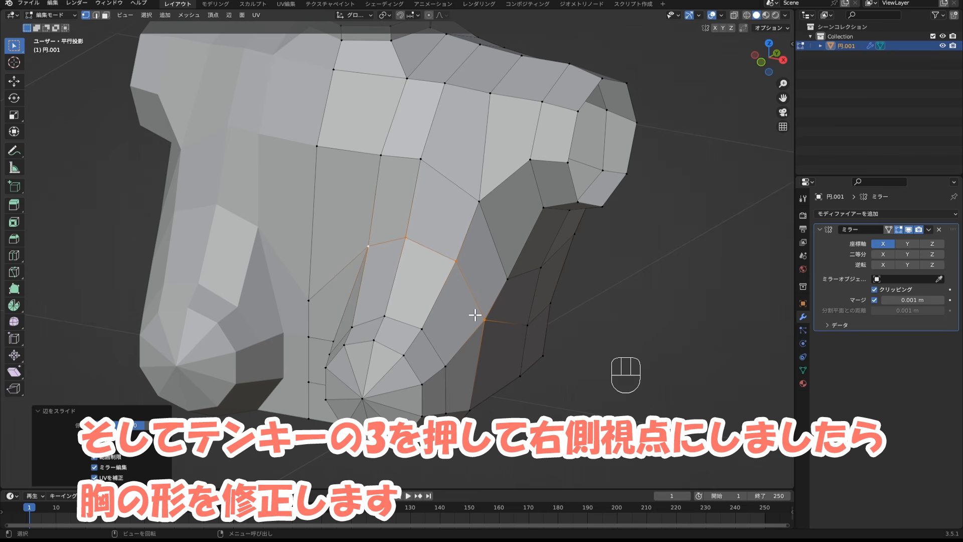
In right side view, move the outer vertex at the breast's lower base about 0.023 m in Y and -0.0005 m in Z.
key("KP_3")
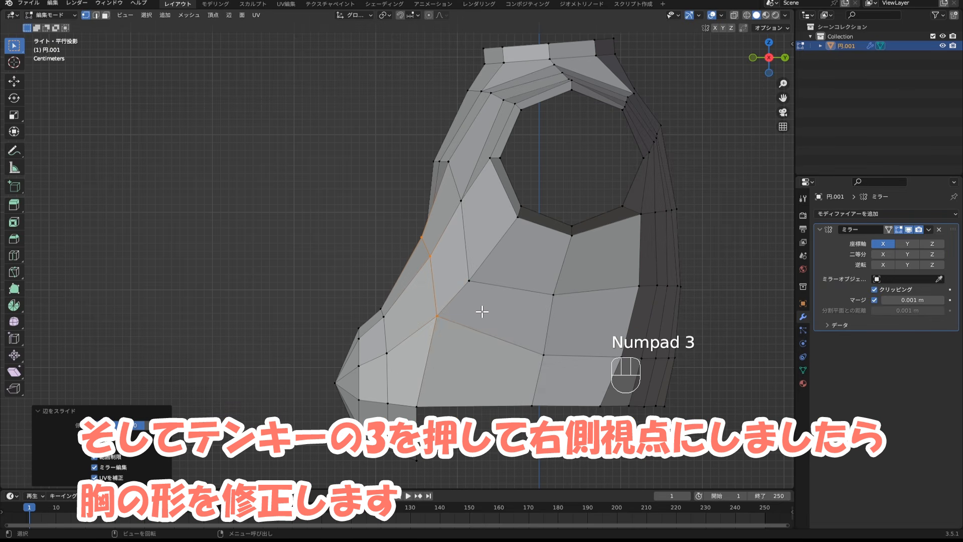
middle_click_drag(482, 311, 404, 299, "shift")
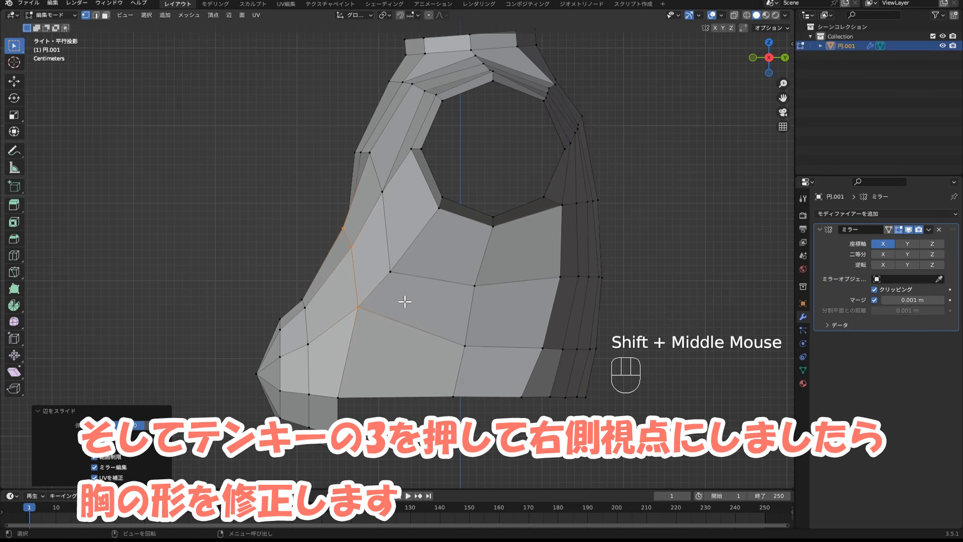
key("g")
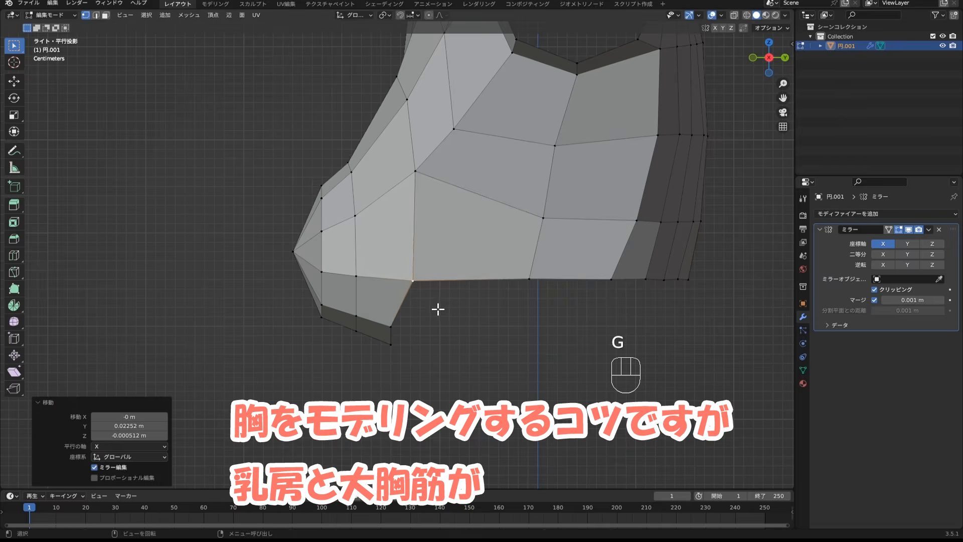
Round the breast's underside by moving its lower vertices one by one forward and slightly up.
left_click(398, 346)
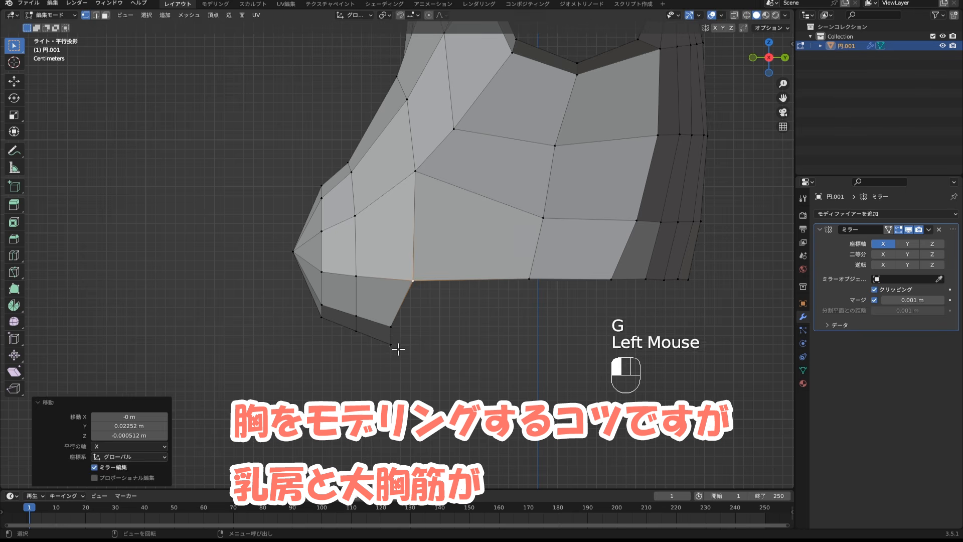
key("g")
left_click(380, 342)
key("g")
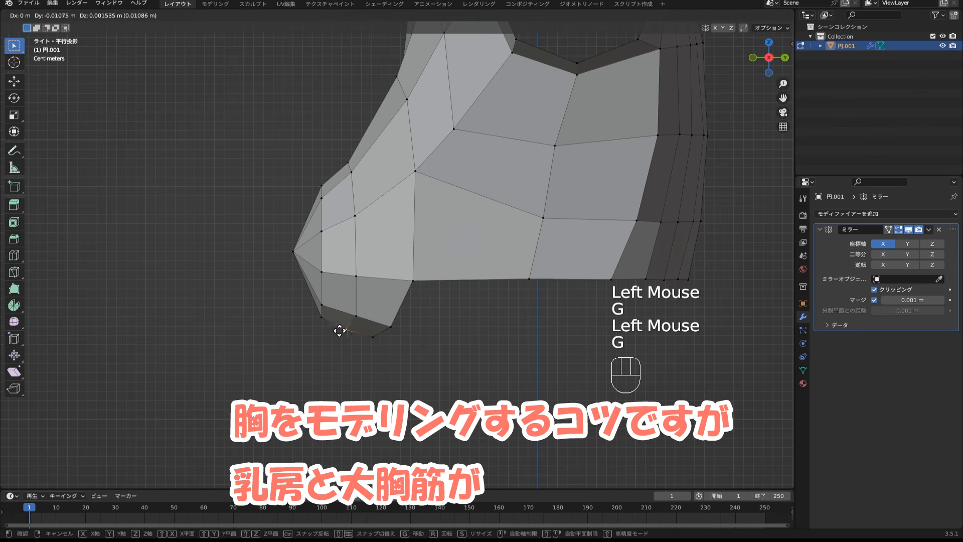
left_click(333, 327)
key("g")
left_click(318, 302)
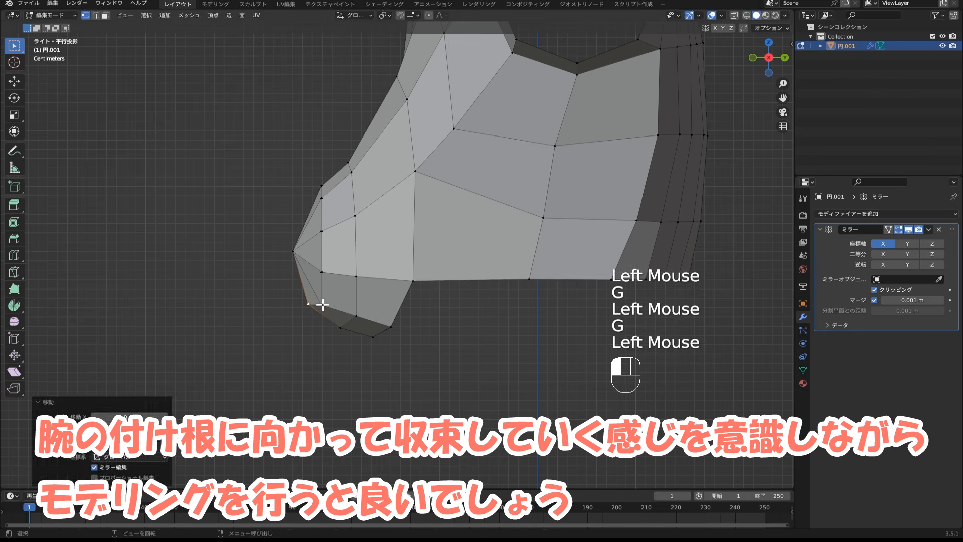
key("g")
left_click(320, 295)
Move the side vertices of the ring around the breast tip slightly backward and raise the vertex on the breast's upper contour.
left_click(328, 267)
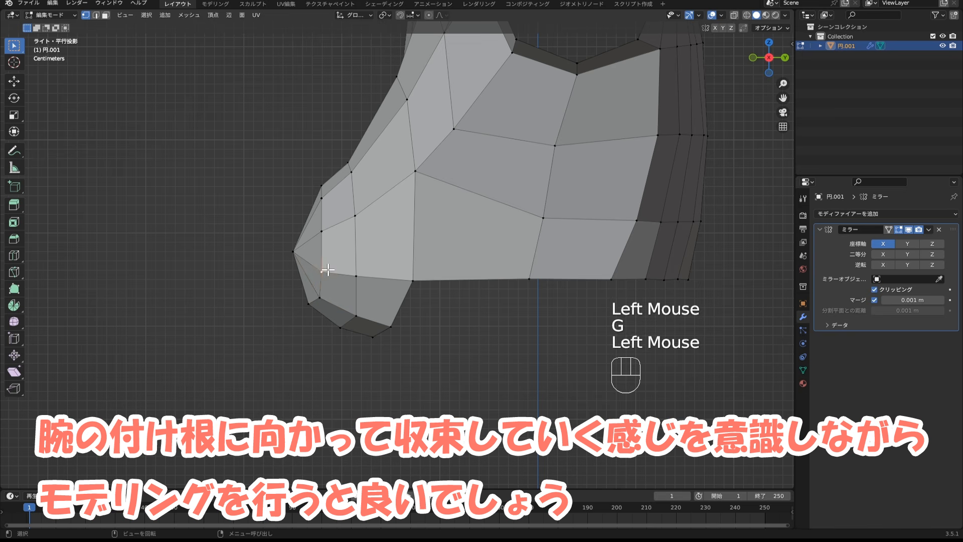
key("g")
left_click(330, 269)
left_click(327, 230)
key("g")
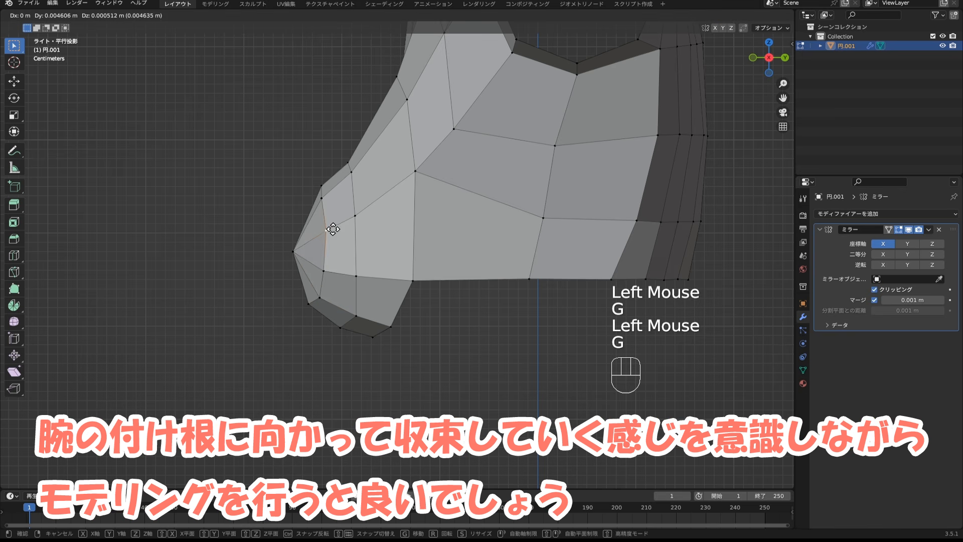
left_click(334, 229)
left_click(329, 204)
key("g")
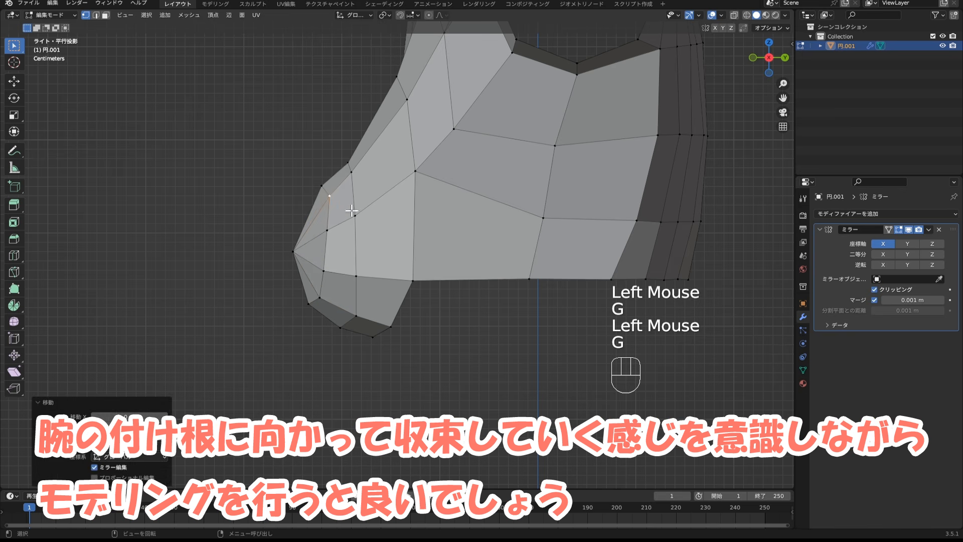
left_click(347, 153)
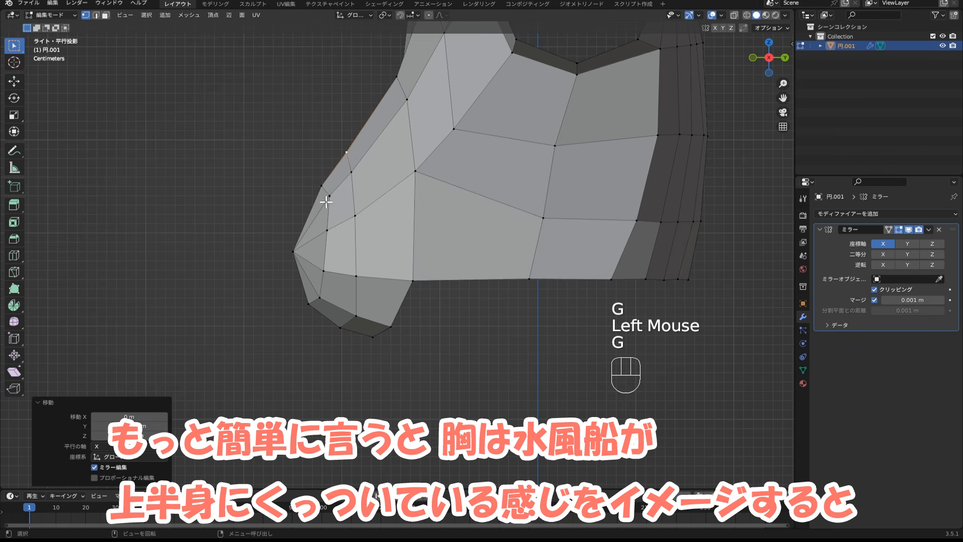
Reposition the vertices just above the bust tip in the side view to round the front outline.
left_click(330, 198)
key("g")
left_click(332, 206)
left_click(318, 189)
key("g")
left_click(333, 200)
key("g")
left_click(327, 199)
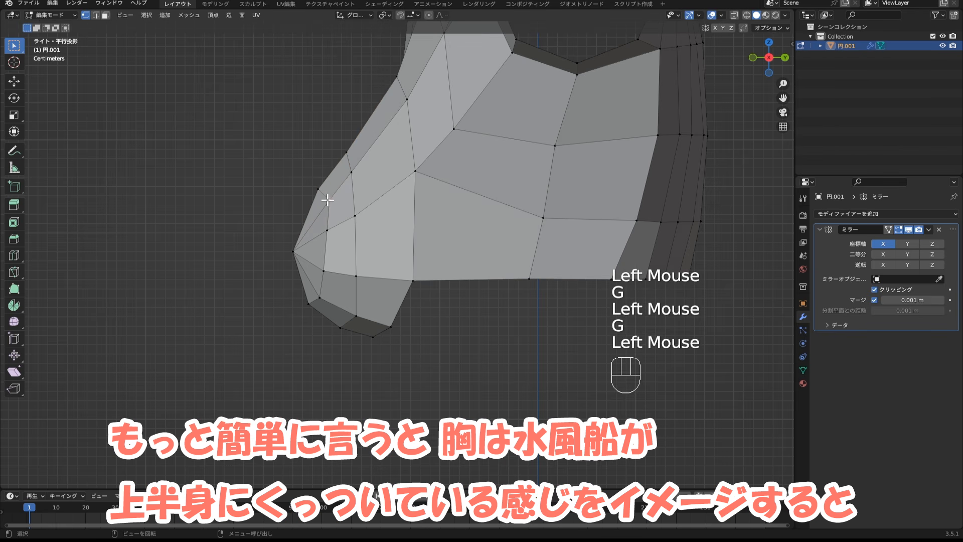
key("g")
left_click(322, 199)
Move the three middle vertices on the side of the bust back toward the torso.
left_click(360, 217)
key("g")
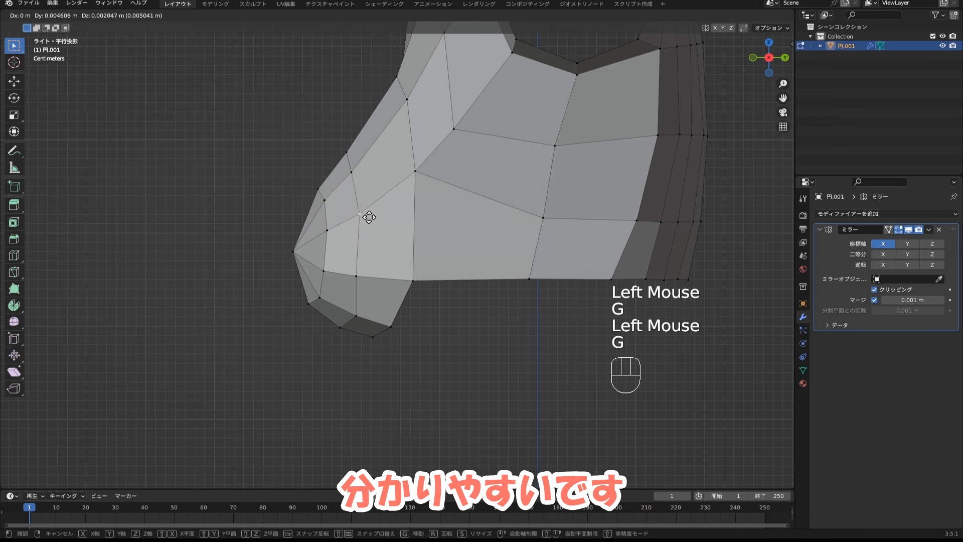
left_click(386, 214)
left_click(356, 275)
key("g")
left_click(387, 276)
left_click(352, 172)
key("g")
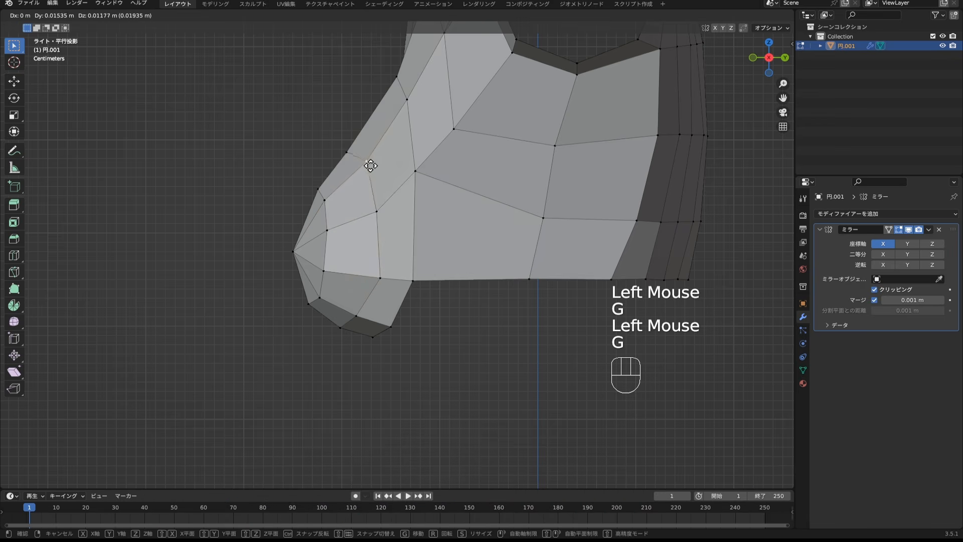
left_click(370, 165)
Nudge the lowest and highest vertices of the middle bust column slightly forward to even out its curve.
left_click(379, 276)
key("g")
left_click(372, 278)
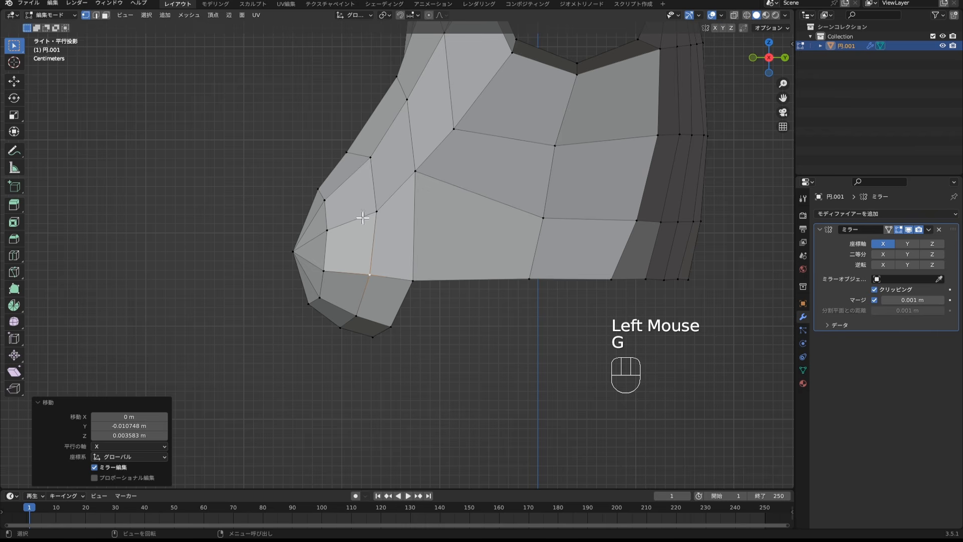
left_click(370, 166)
key("g")
left_click(365, 171)
Shift the bust tip slightly forward and raise the front vertices directly beneath it.
middle_click_drag(433, 175, 455, 269, "shift")
scroll(454, 269, "down", 1)
left_click(327, 322)
key("g")
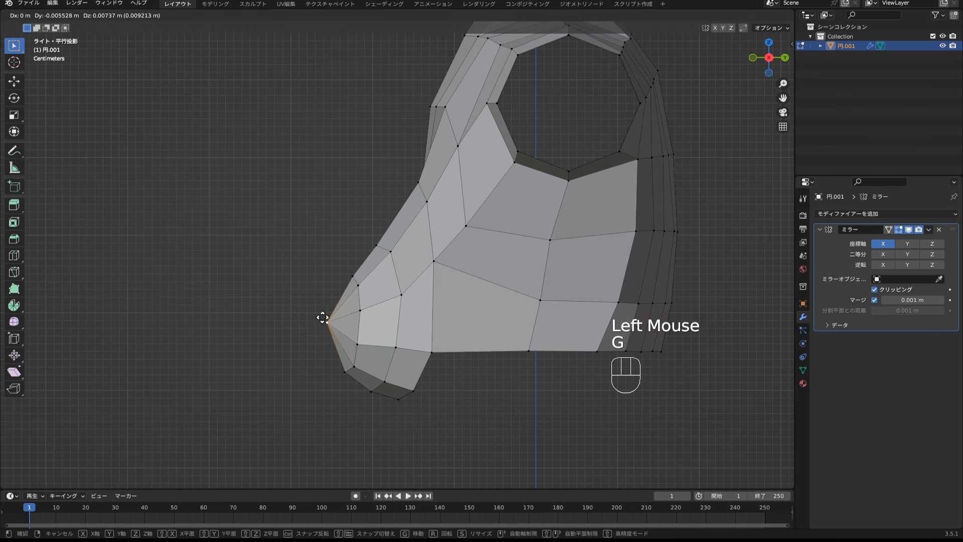
left_click(323, 318)
left_click(342, 368)
key("g")
left_click(338, 355)
left_click(358, 366)
key("g")
left_click(358, 345)
key("g")
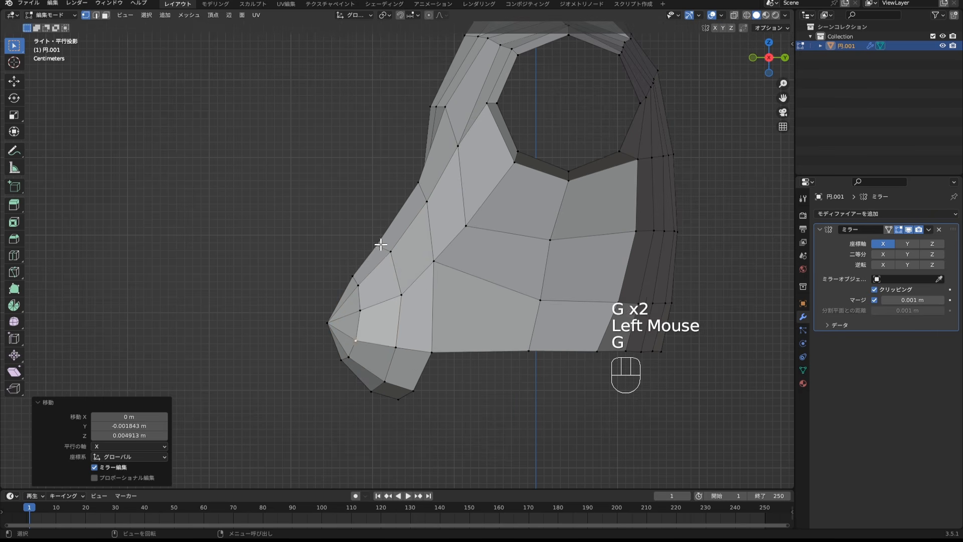
Raise the vertices along the bust's upper slope and the adjoining ones on its side.
left_click(380, 244)
key("g")
left_click(383, 231)
left_click(389, 258)
key("g")
left_click(393, 248)
left_click(401, 296)
key("g")
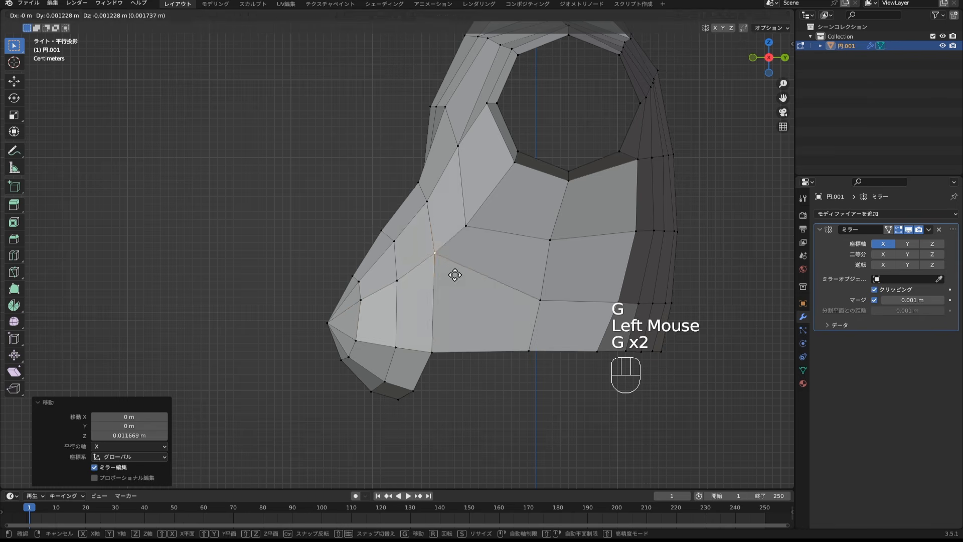
left_click(469, 294)
Adjust the vertex at the bust's lower rear corner and the one in front of and below the armhole.
left_click(432, 357)
key("g")
left_click(434, 353)
left_click(469, 231)
key("g")
left_click(484, 233)
Move the top vertices of the bust slope up and fine-tune the tip and the vertex above it.
left_click(419, 179)
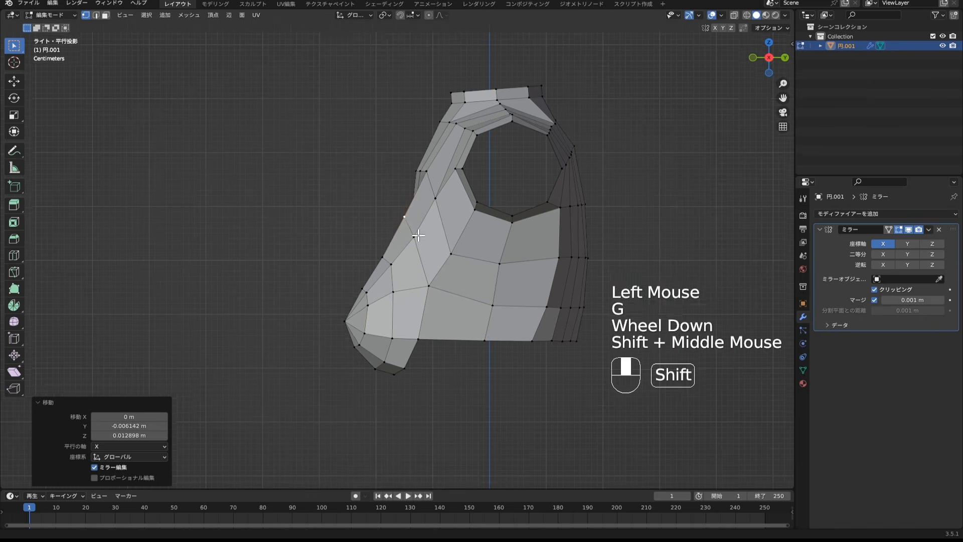
middle_click_drag(419, 235, 415, 244, "shift")
left_click(338, 329)
key("g")
left_click(338, 326)
left_click(359, 297)
key("g")
left_click(359, 294)
scroll(361, 294, "up", 1)
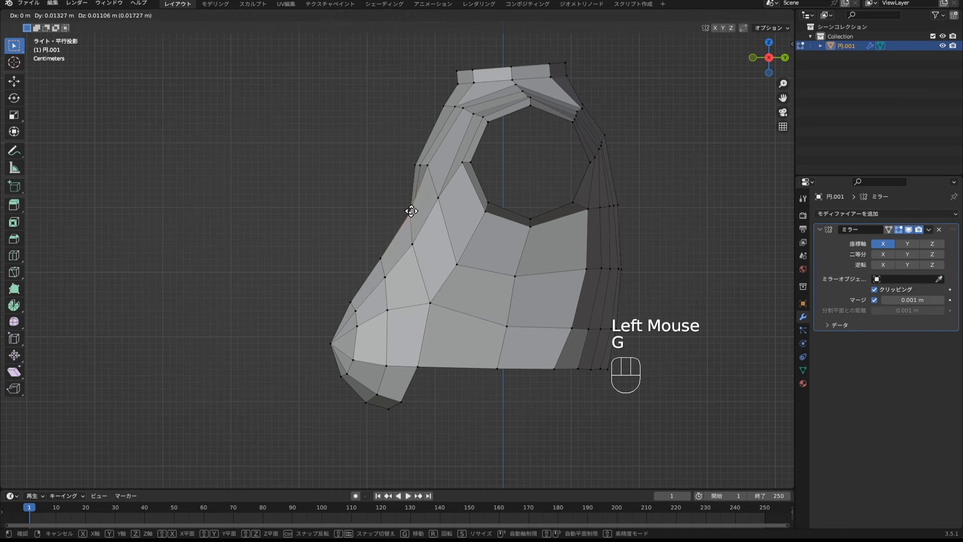
left_click(411, 210)
Lift the bust tip and the two vertices directly above it slightly.
scroll(420, 291, "down", 2)
middle_click_drag(449, 317, 445, 286, "shift")
scroll(401, 284, "up", 1)
left_click(337, 291)
key("g")
left_click(335, 287)
left_click(354, 256)
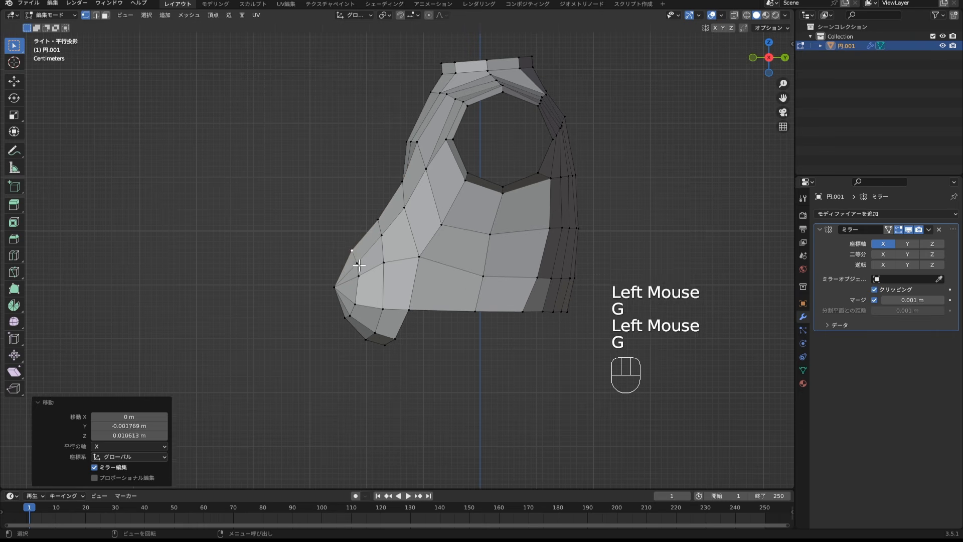
left_click(358, 264)
key("g")
left_click(359, 260)
Raise the vertices on the bust's upper outline and adjust those along its underside to smooth the profile.
left_click(380, 219)
key("g")
left_click(382, 213)
left_click(402, 181)
key("g")
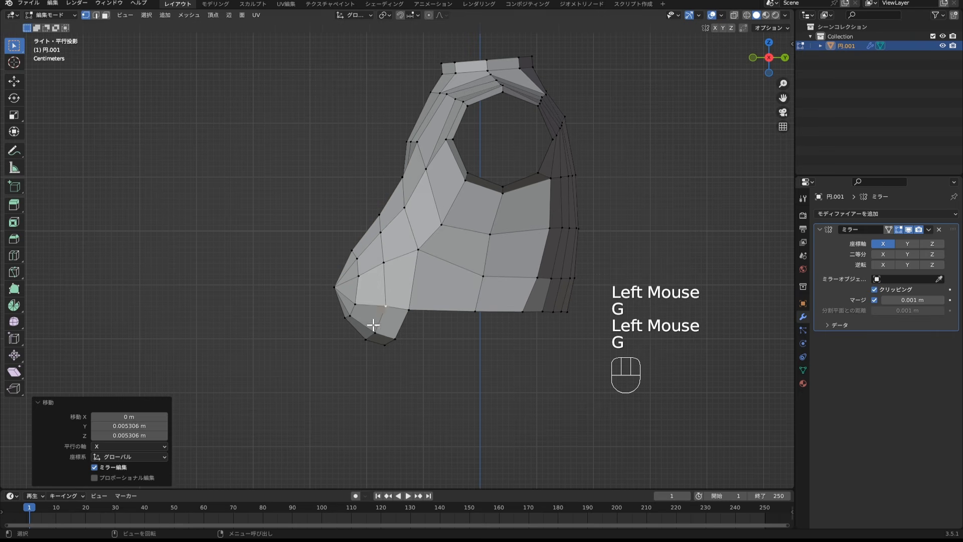
left_click(365, 337)
key("g")
left_click(363, 336)
Adjust the side chest vertices between the armhole and the bust to smooth the edge flow.
scroll(426, 216, "up", 1)
left_click(452, 219)
key("g")
key("g")
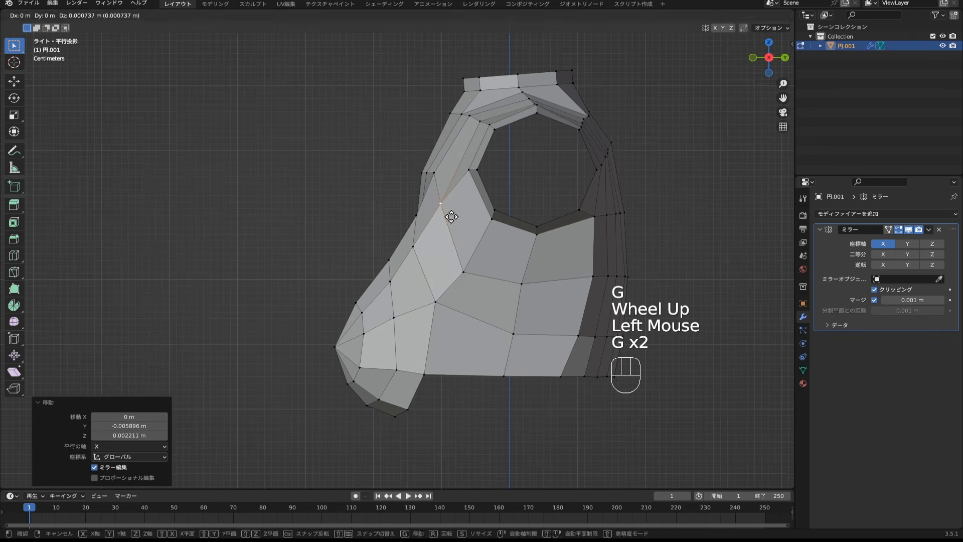
left_click(474, 272)
key("g")
left_click(471, 264)
Reposition the outer vertices on the armhole's lower front rim.
left_click(470, 170)
key("g")
left_click(470, 179)
left_click(481, 214)
key("g")
left_click(479, 212)
Adjust the vertices on the outer side of the bust to even out the face spacing.
left_click(461, 265)
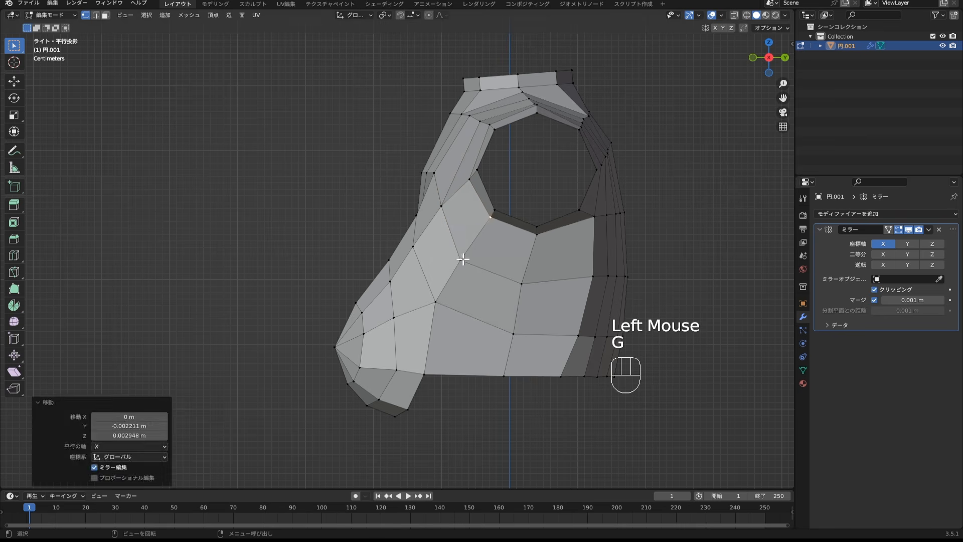
left_click(441, 310)
left_click(390, 281)
key("g")
left_click(391, 284)
scroll(401, 305, "down", 1)
double_click(403, 308)
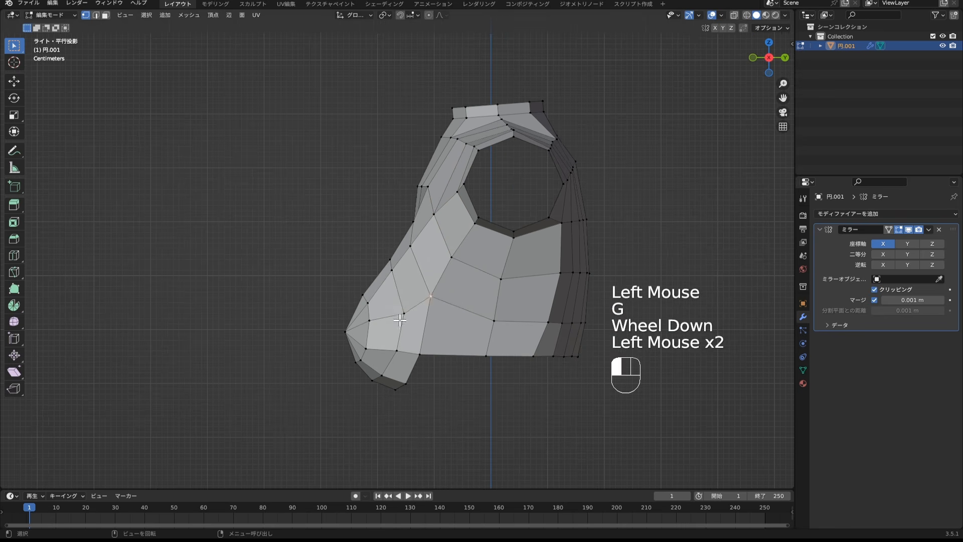
key("g")
left_click(422, 327)
Raise the lower side vertex of the torso below the armhole by about 0.008 m.
middle_click_drag(543, 307, 505, 301, "shift")
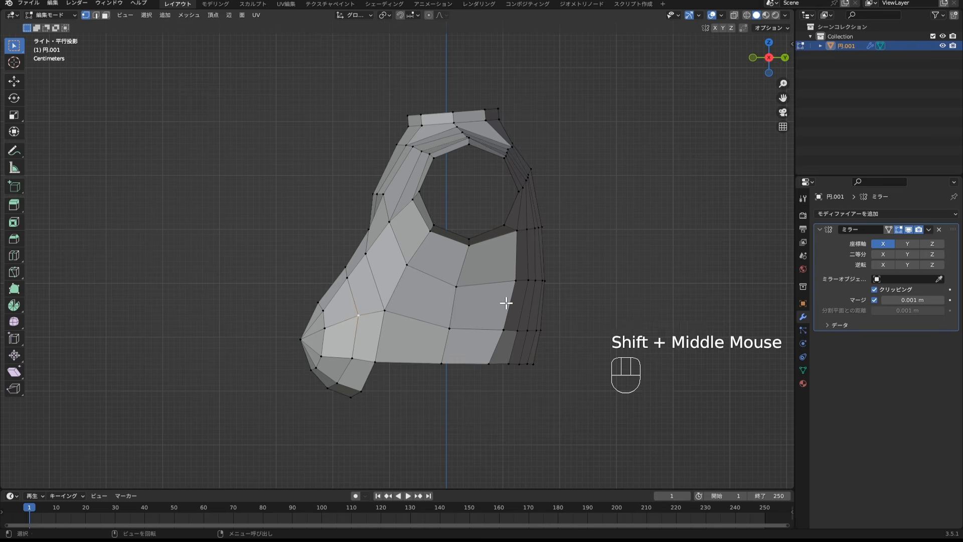
scroll(571, 370, "up", 2)
left_click(472, 360)
key("g")
left_click(439, 355)
middle_click_drag(439, 354, 531, 370, "shift")
key("g")
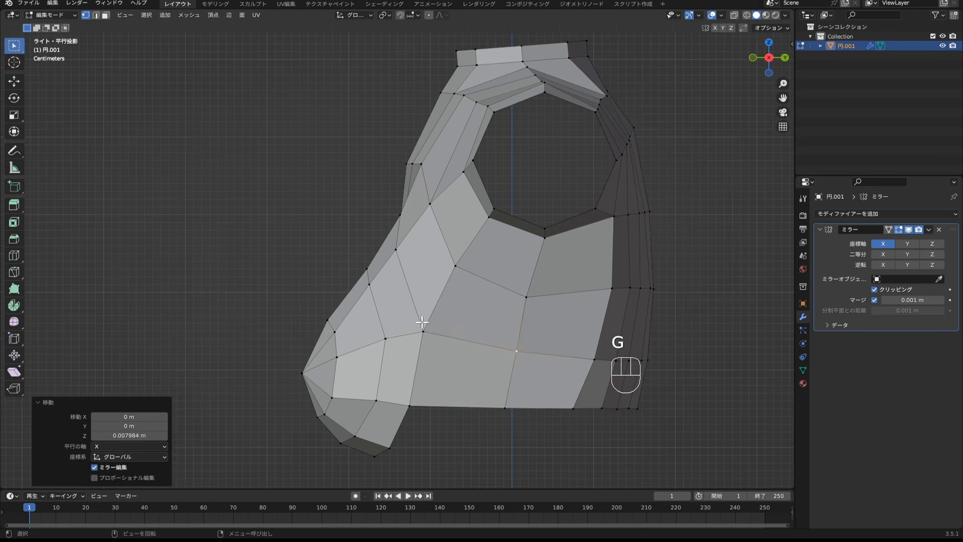
Move the vertex where the side of the bust meets the torso slightly back and down.
middle_click_drag(490, 401, 448, 316, "shift")
left_click(430, 266)
key("g")
left_click(433, 270)
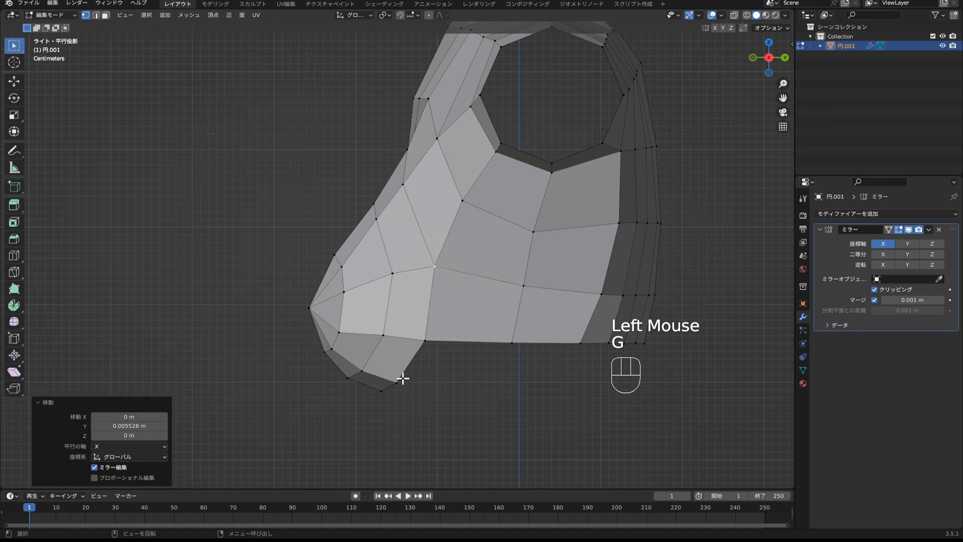
left_click(432, 310)
scroll(434, 296, "down", 2)
middle_click_drag(434, 294, 519, 251, "shift")
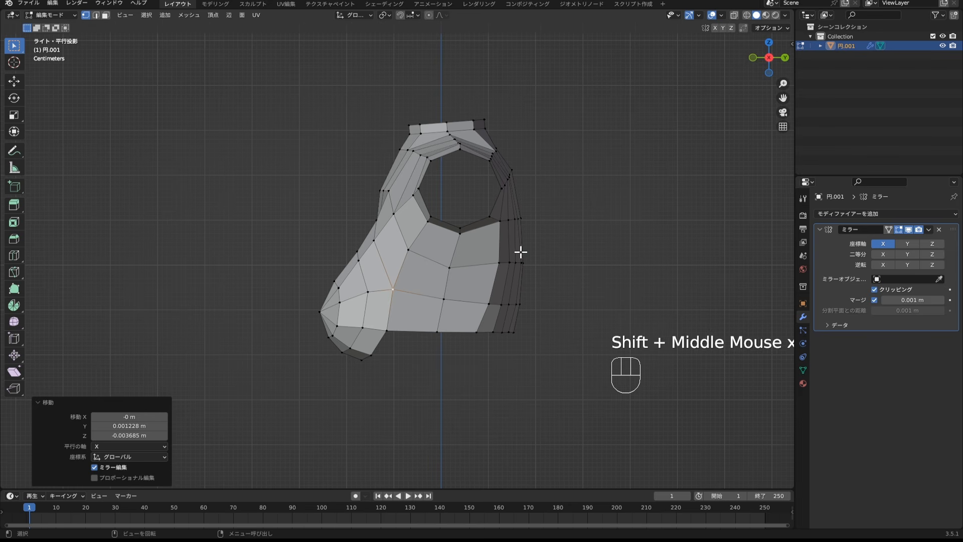
middle_click(474, 326, "shift")
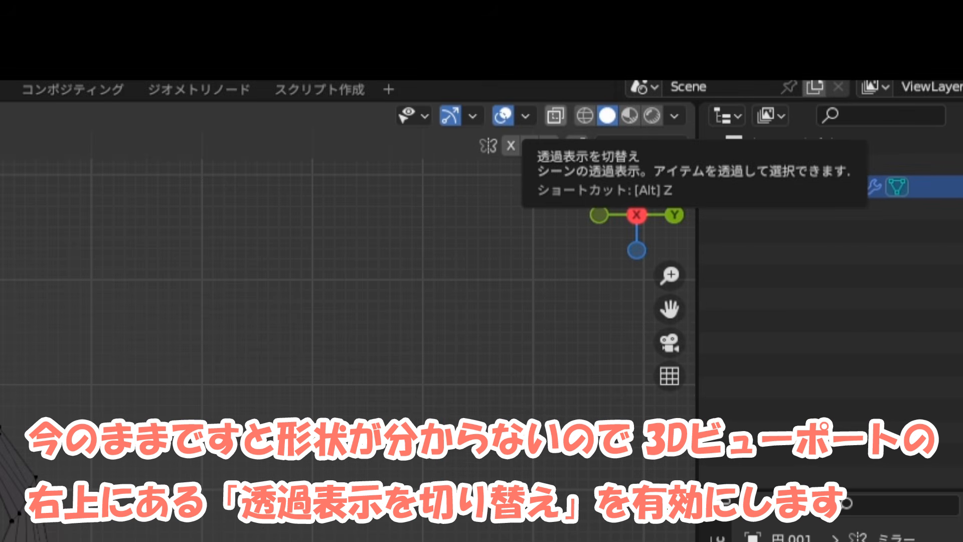
Turn on X-ray display and shift the upper chest vertices in front of the armhole backward.
left_click(556, 116)
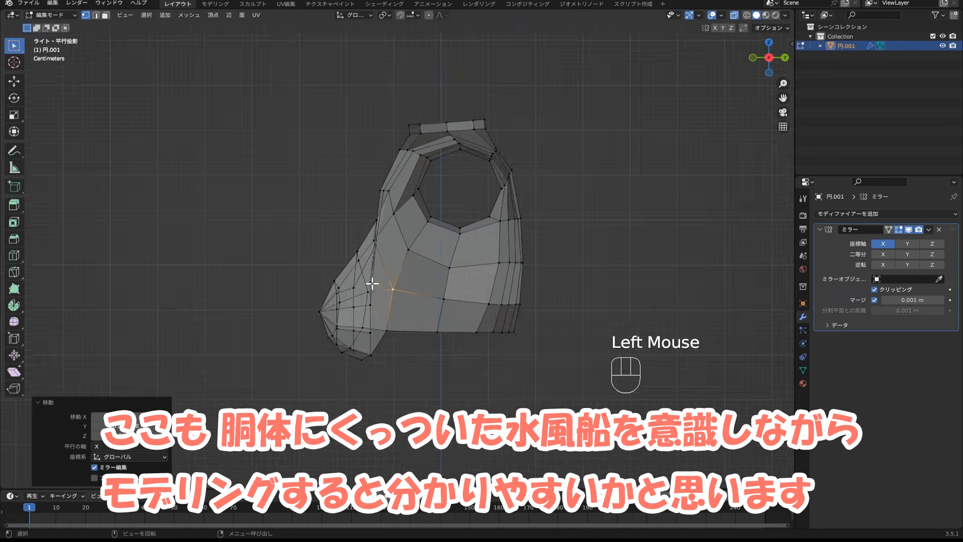
scroll(372, 282, "up", 3)
middle_click_drag(374, 291, 439, 257, "shift")
scroll(419, 324, "up", 2)
left_click(446, 159)
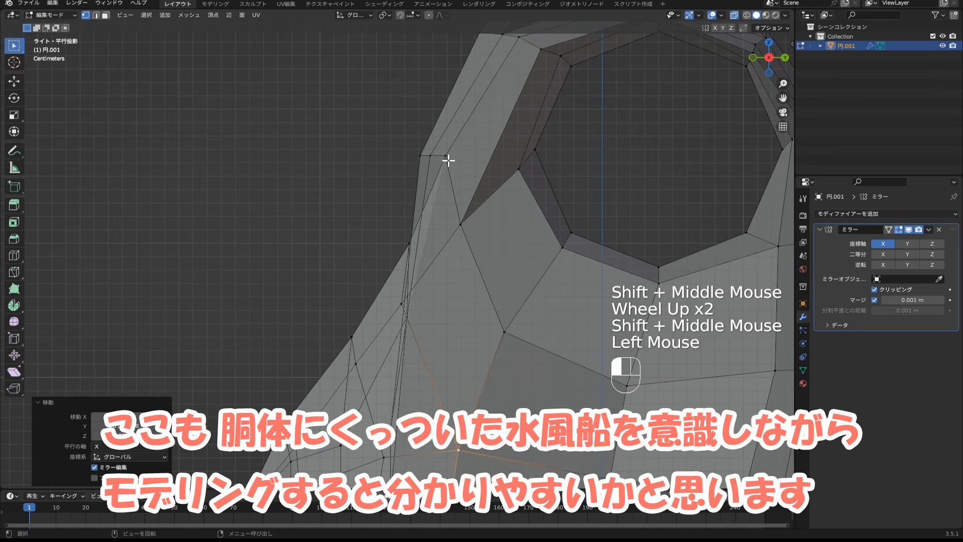
key("g")
left_click(448, 159)
key("g")
left_click(417, 159)
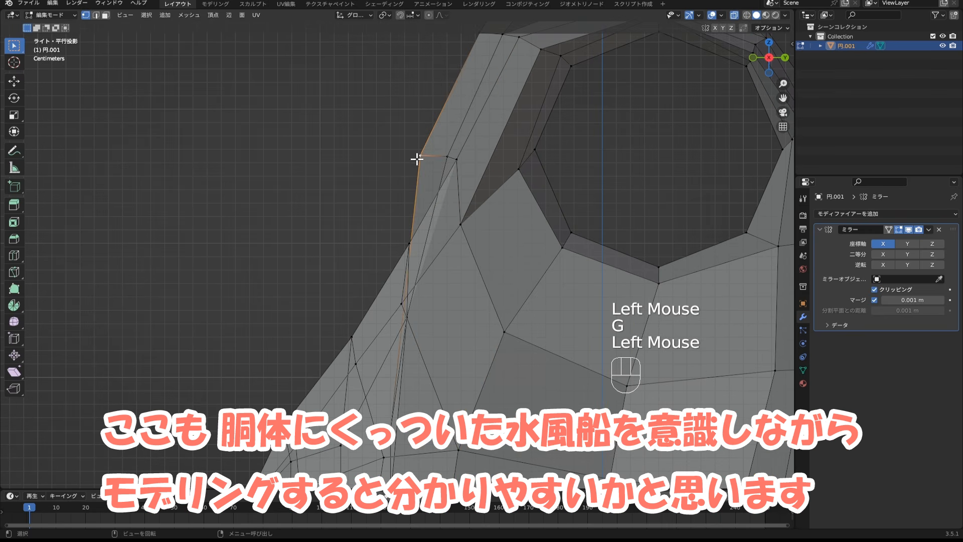
key("g")
Move the two upper vertices on the inner side of the bust about 0.0135 m forward.
middle_click_drag(423, 344, 449, 230, "shift")
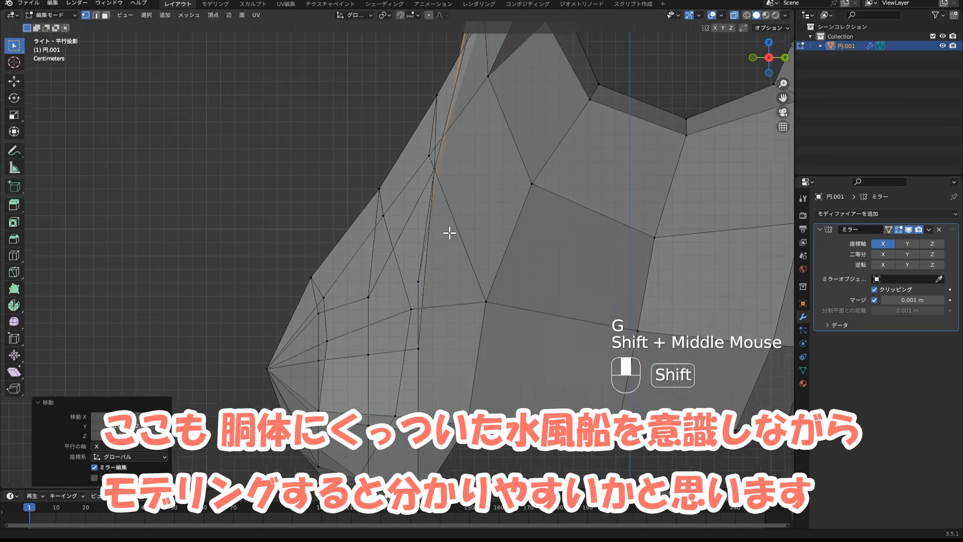
left_click(410, 305)
key("g")
left_click(418, 281)
key("g")
left_click(407, 325)
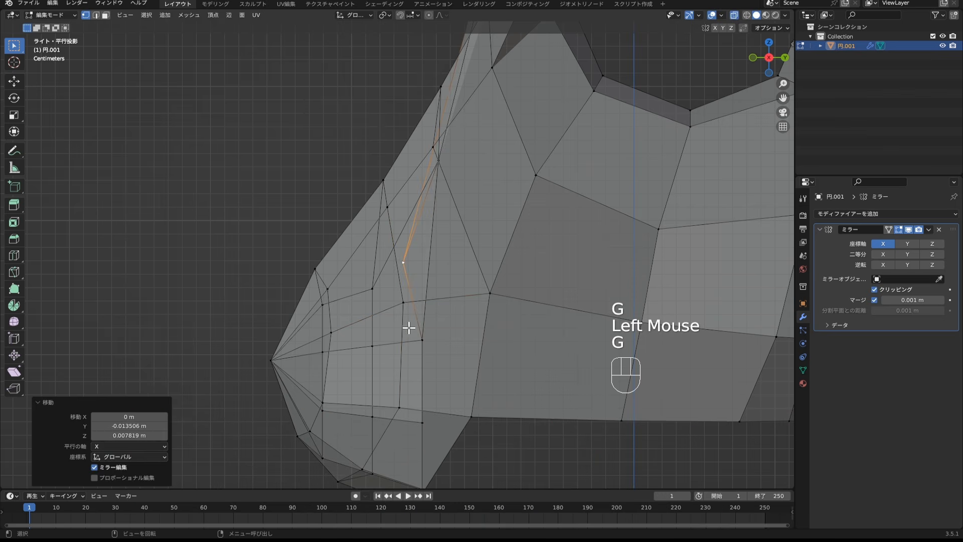
key("g")
left_click(402, 349)
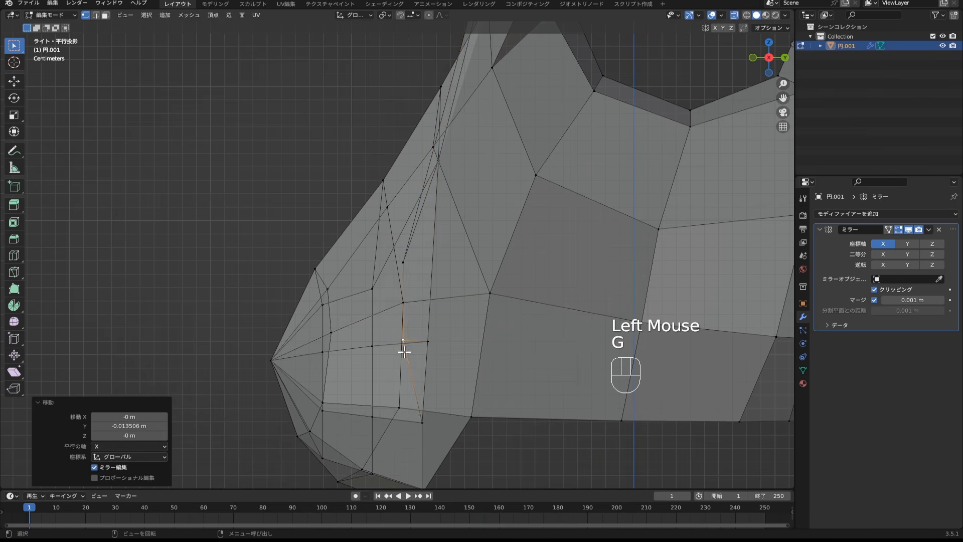
Move the lower inner bust vertex forward and align the inner vertices above it along one column.
left_click(423, 419)
key("g")
left_click(401, 414)
key("g")
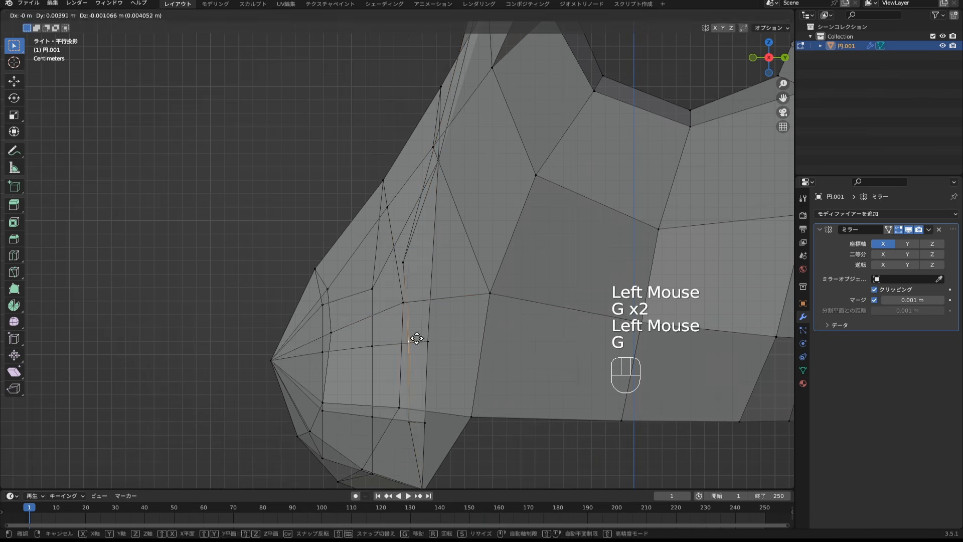
left_click(419, 301)
key("g")
left_click(428, 250)
Fine-tune the position of the upper chest vertices in front of the armhole to tighten their spacing.
middle_click_drag(428, 249, 406, 217, "shift")
scroll(407, 218, "up", 3)
left_click(401, 217)
key("g")
left_click(399, 217)
key("g")
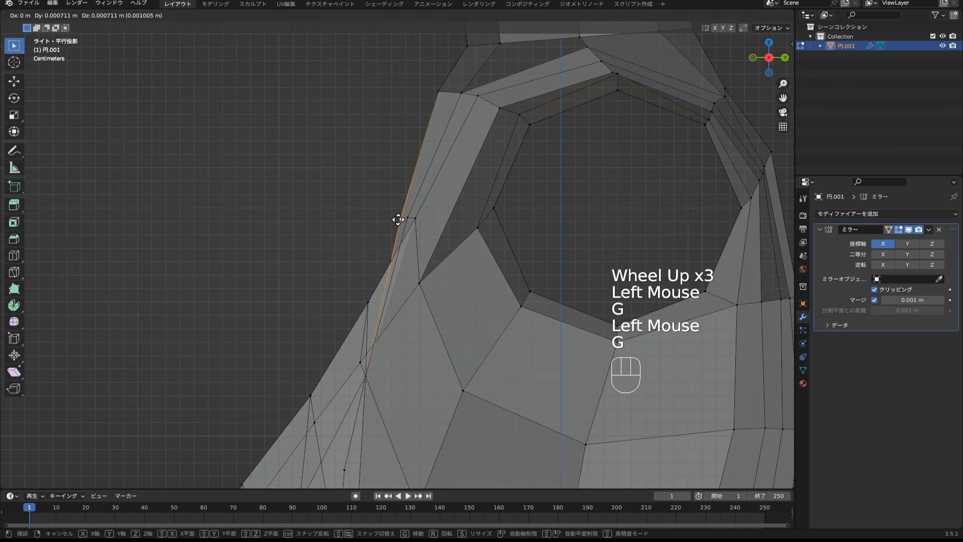
left_click(400, 218)
left_click_drag(400, 219, 407, 218)
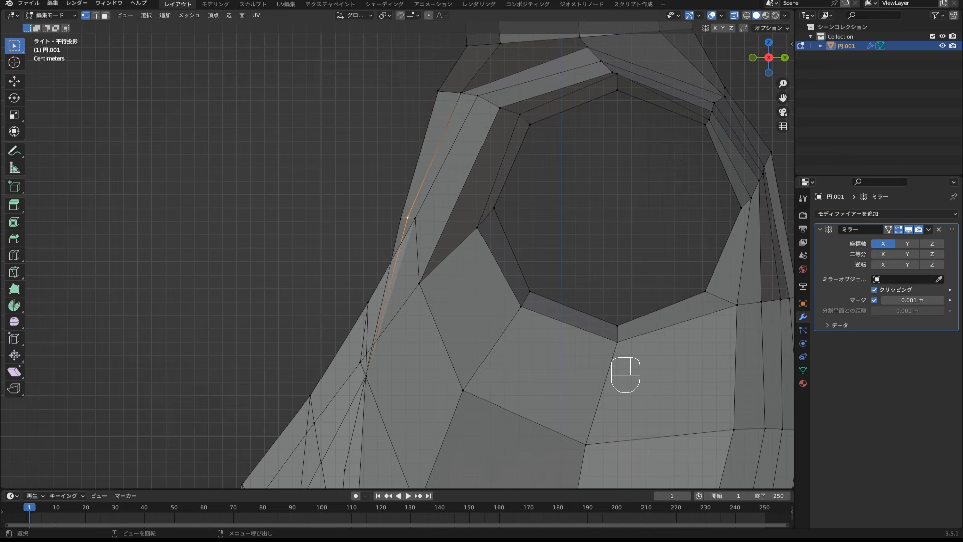
In side view, nudge the upper chest vertices in front of the armhole to straighten the front outline.
left_click(437, 101)
key("g")
scroll(437, 101, "down", 2)
scroll(389, 204, "up", 2)
left_click(389, 204)
key("g")
left_click(383, 201)
key("g")
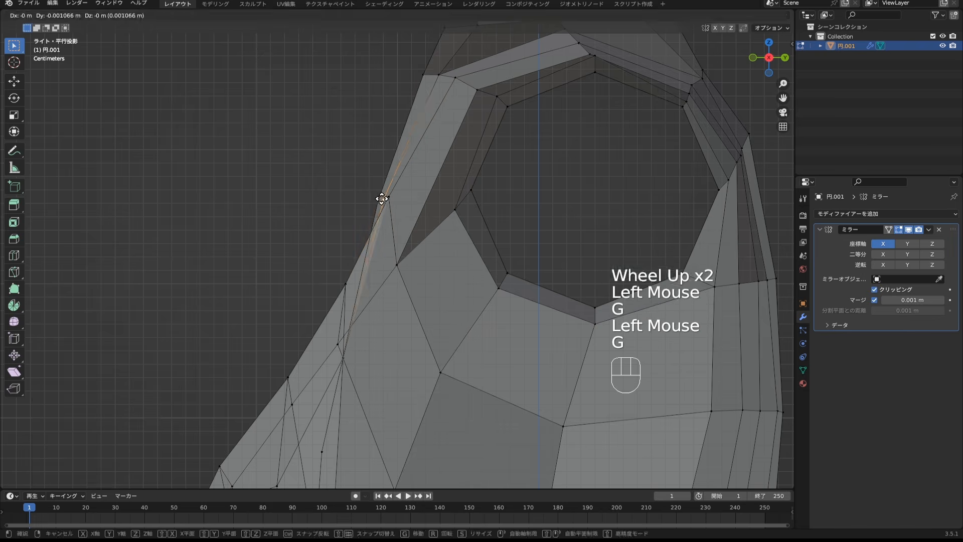
left_click(378, 199)
Refine the front chest vertices between armhole and bust, shifting the upper one about 0.0017 m backward.
scroll(372, 207, "down", 1)
left_click(353, 272)
key("g")
left_click(385, 209)
key("g")
middle_click_drag(388, 208, 441, 101, "shift")
scroll(426, 150, "down", 2)
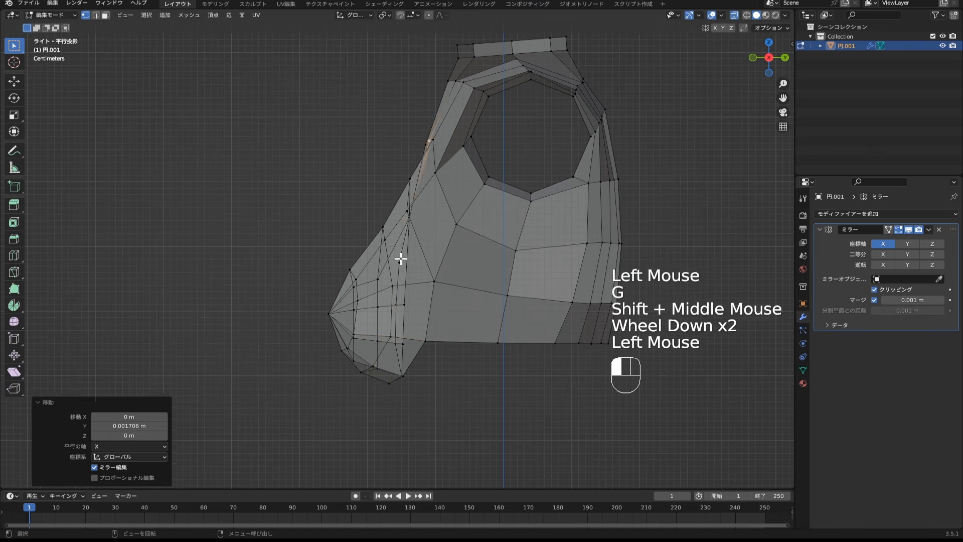
Adjust the three inner bust vertices in side view so their column runs more evenly from top to bottom.
left_click(400, 258)
key("g")
left_click(401, 248)
left_click(396, 304)
key("g")
left_click(393, 300)
left_click(391, 337)
key("g")
middle_click_drag(402, 349, 408, 290)
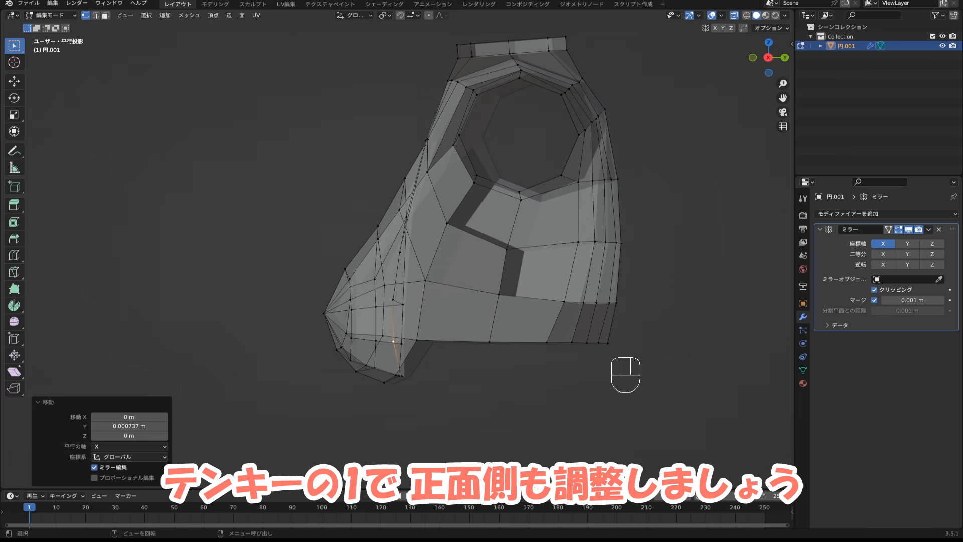
In front view with X-ray off, pull the upper cleavage vertex toward the center and raise the adjoining center-line vertex about 0.019 m.
middle_click_drag(404, 363, 460, 341)
key("KP_1")
left_click(733, 14)
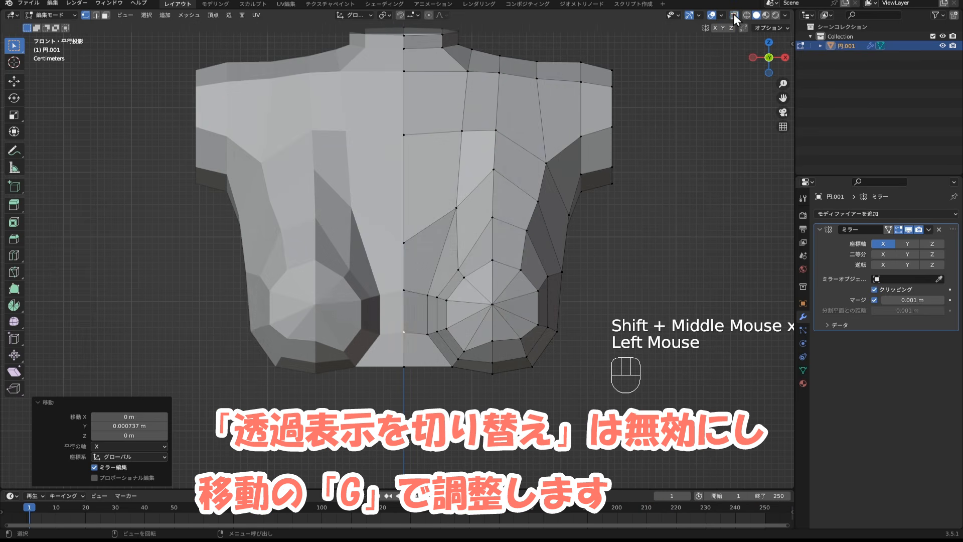
left_click(456, 208)
key("g")
left_click(397, 244)
key("g")
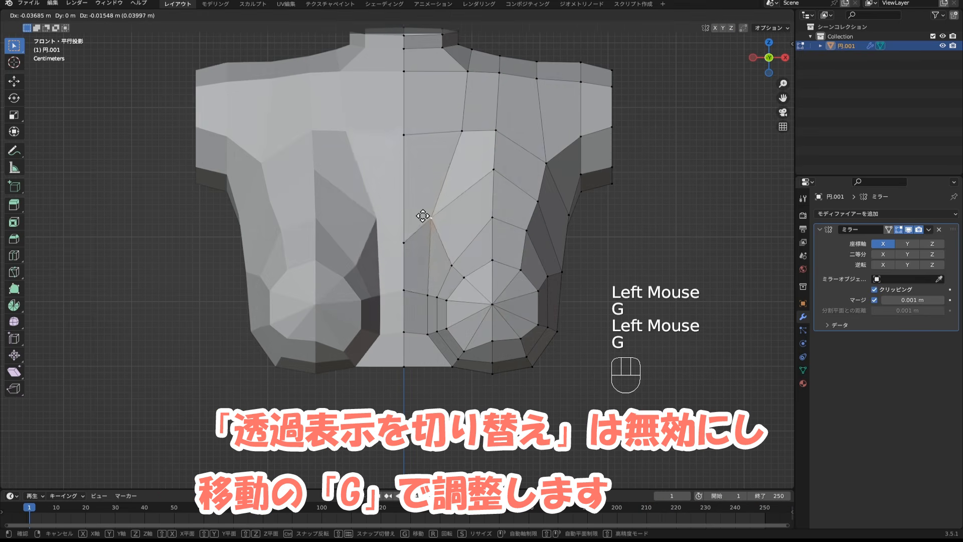
left_click(400, 231)
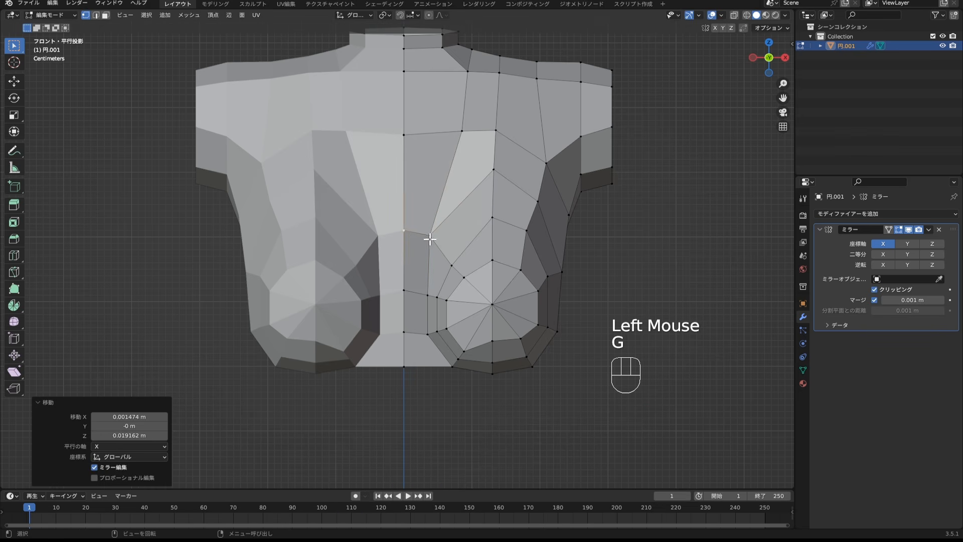
key("g")
left_click(432, 242)
Move the inner bust base vertices toward the center line, shifting the lower one about 0.013 m inward.
left_click(421, 297)
key("g")
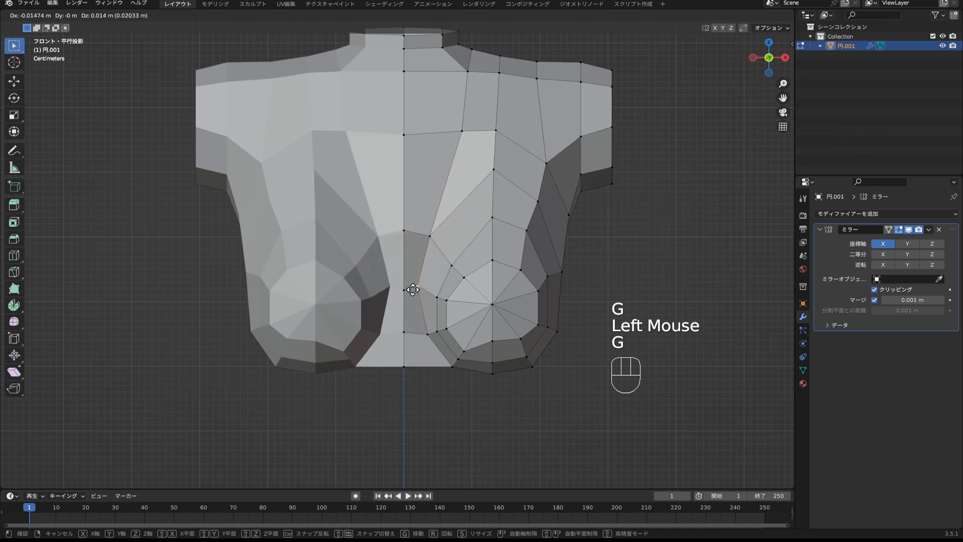
left_click(413, 292)
key("g")
left_click(417, 338)
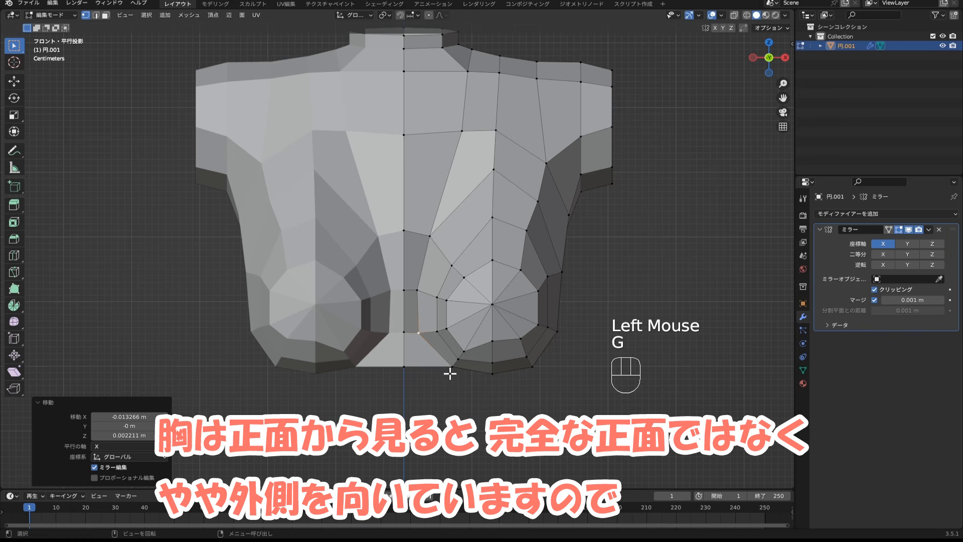
middle_click_drag(450, 373, 426, 350, "shift")
left_click(426, 350)
key("g")
left_click(407, 315)
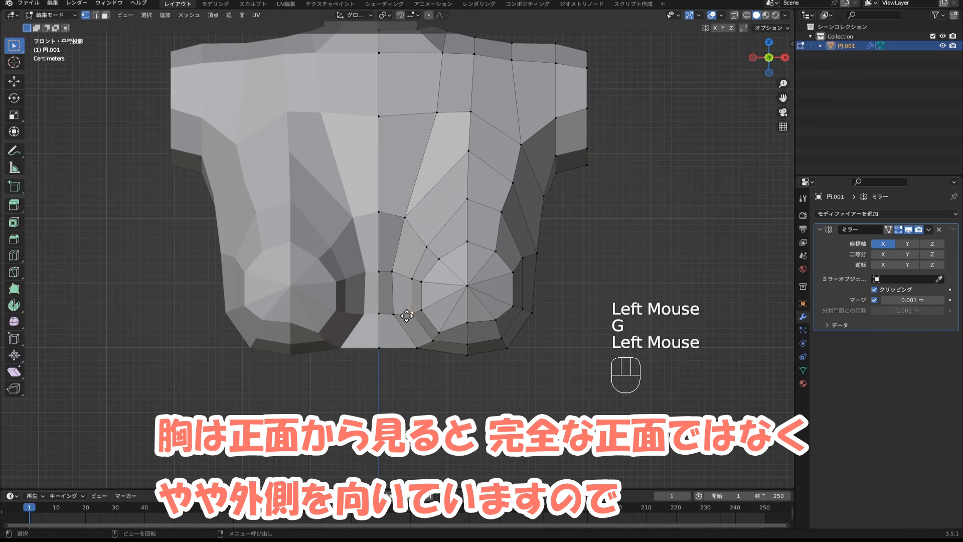
key("g")
left_click(402, 316)
Adjust the vertex below the bust apex and move the apex about 0.0155 m outward and 0.0074 m down.
left_click(468, 324)
key("g")
left_click(471, 333)
left_click(471, 284)
key("g")
left_click(481, 289)
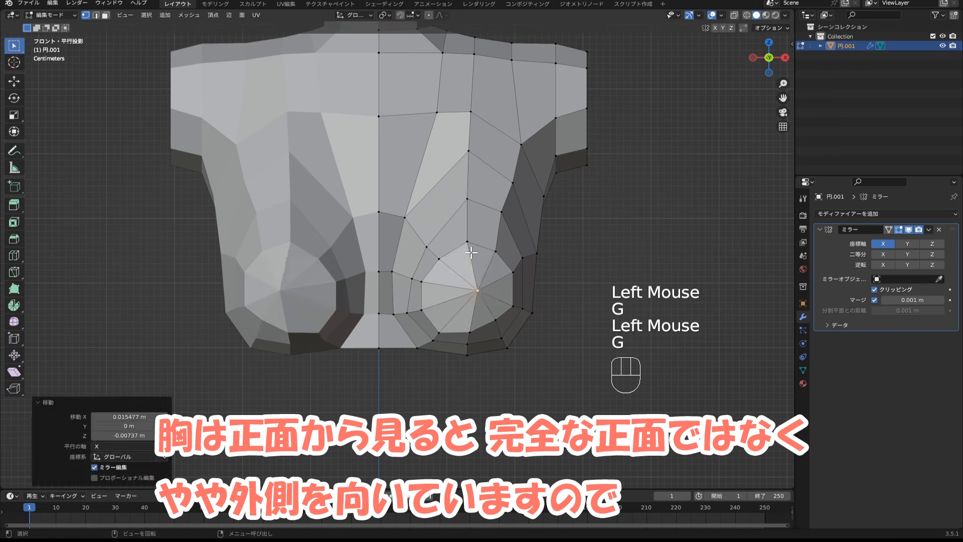
Shift the two vertices above the bust apex outward and move the outer upper bust vertex about 0.008 m outward and 0.009 m down.
left_click(469, 244)
key("g")
left_click(479, 247)
left_click(471, 196)
key("g")
left_click(480, 195)
left_click(504, 215)
key("g")
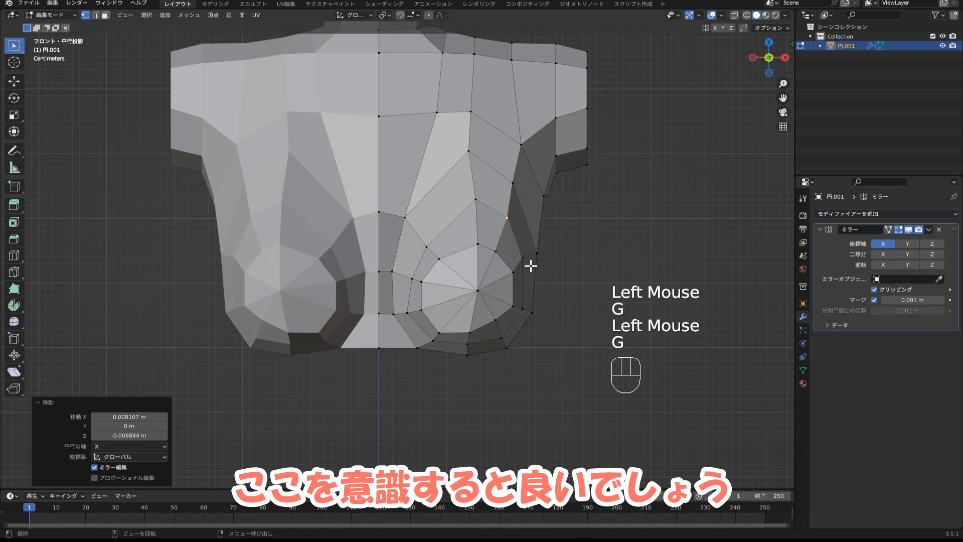
Move the outer-side vertices of the bust slightly outward and down to follow the shifted apex.
left_click(528, 267)
key("g")
left_click(530, 273)
left_click(511, 277)
key("g")
left_click(512, 277)
Lower the bottom vertices of the bust's inner ring to round out its underside.
left_click(498, 327)
key("g")
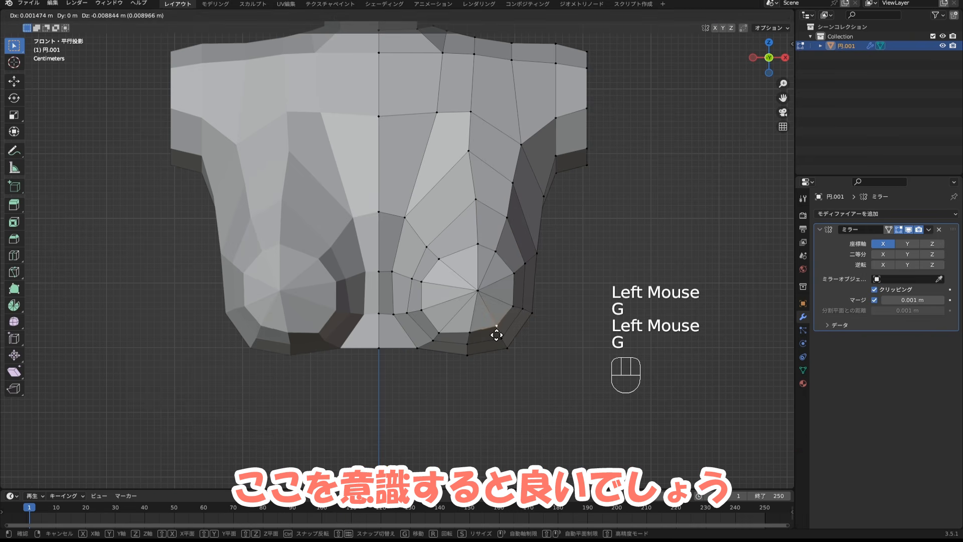
left_click(496, 333)
left_click(498, 336)
key("g")
left_click(502, 338)
left_click(492, 321)
key("g")
left_click(470, 332)
key("g")
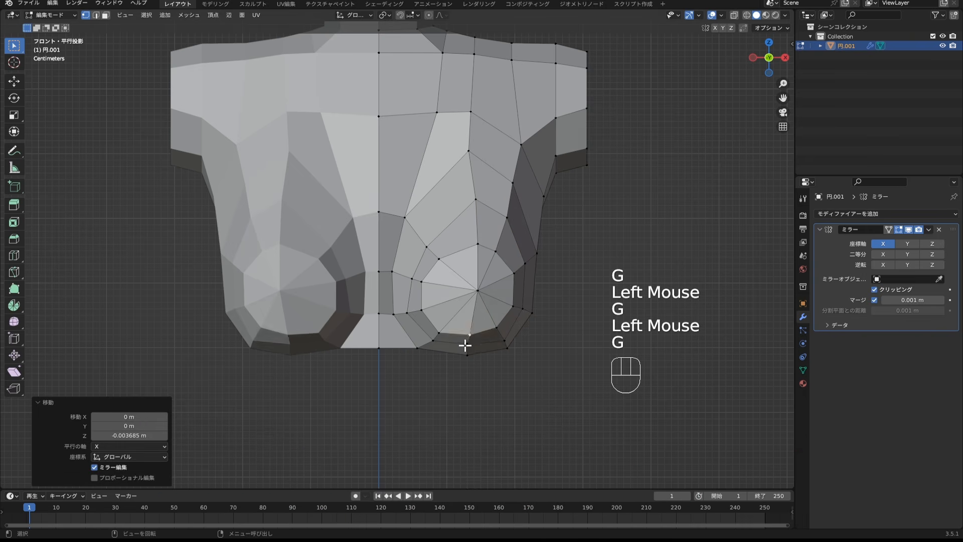
left_click(468, 337)
Move the chest vertex high above the bust apex about 0.003 m outward and 0.003 m down.
left_click(472, 154)
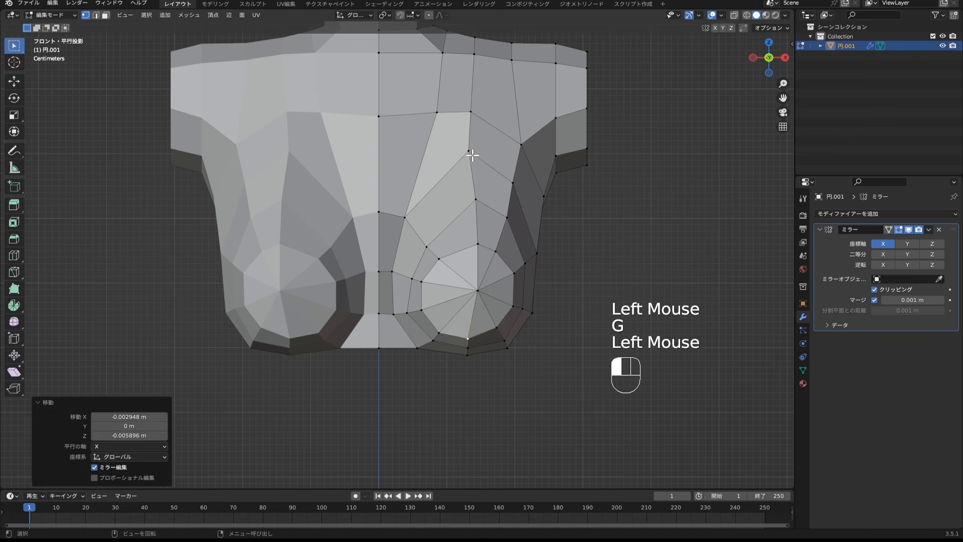
key("g")
left_click(475, 157)
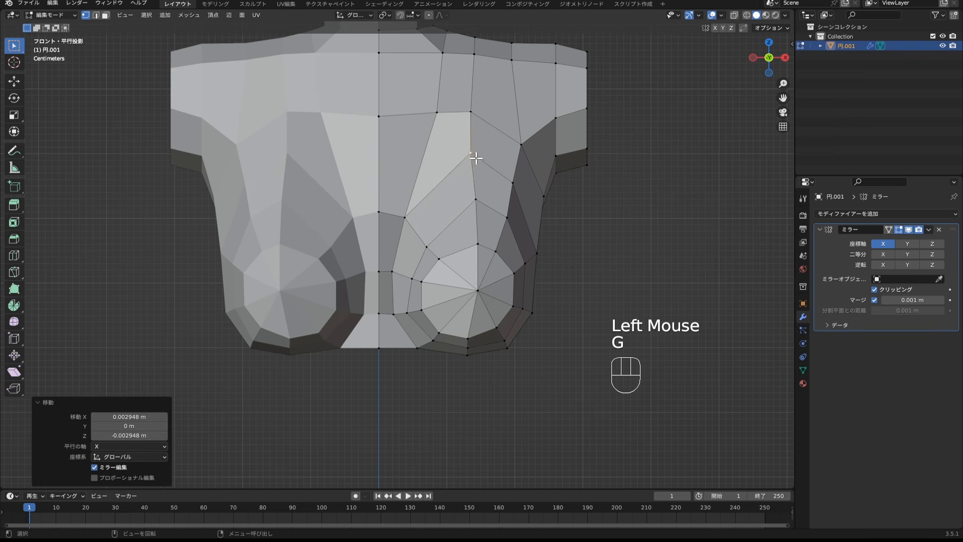
Pull the upper inner bust ring vertices up and toward the center line to round the inner contour.
left_click(426, 247)
key("g")
left_click(418, 234)
left_click(431, 258)
key("g")
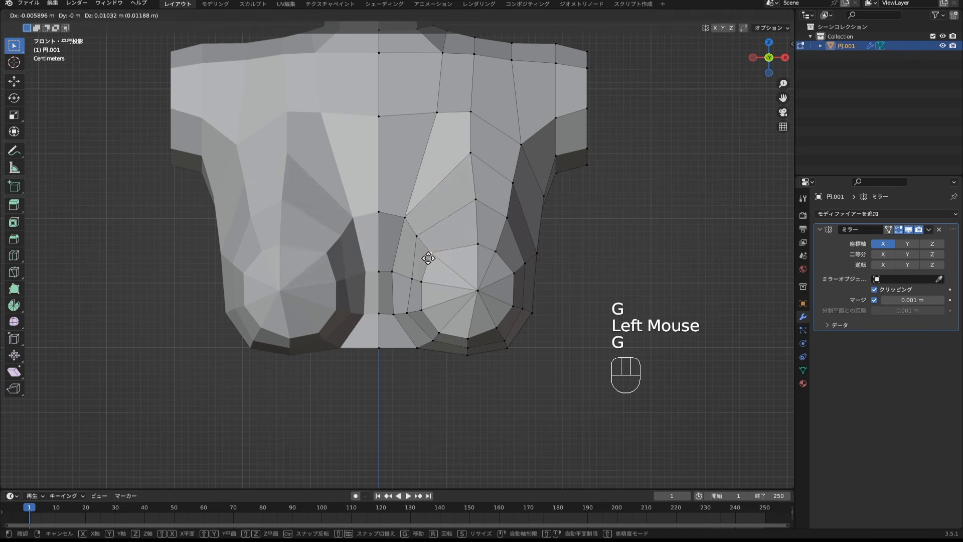
left_click(406, 272)
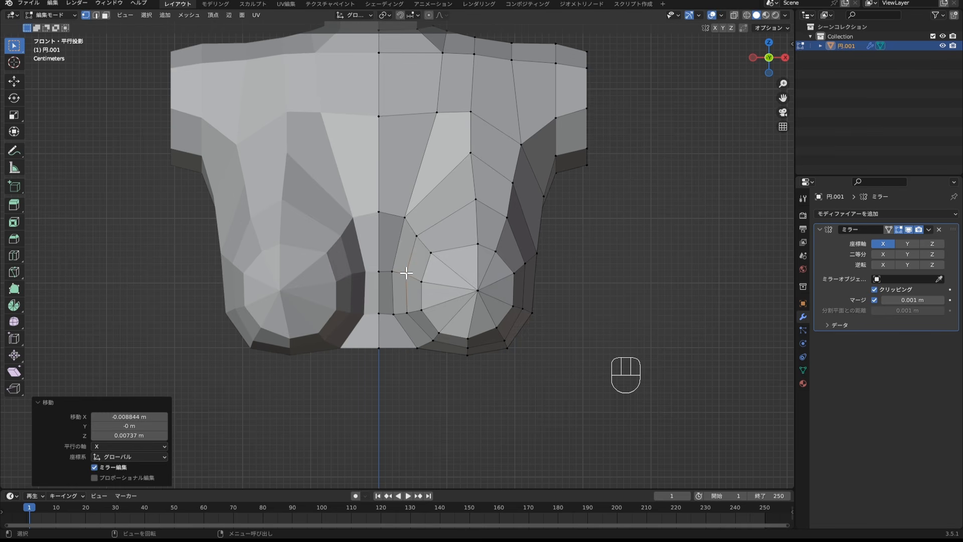
From an angled view, move the vertices along the upper inner side of the bust downward to even out the cleavage.
middle_click_drag(406, 273, 534, 314)
key("KP_3")
scroll(382, 291, "up", 2)
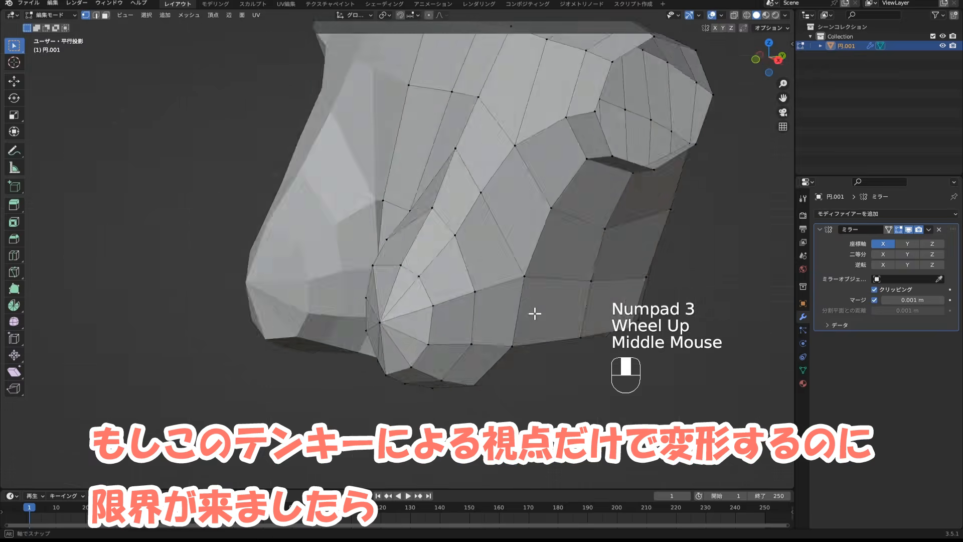
left_click(394, 270)
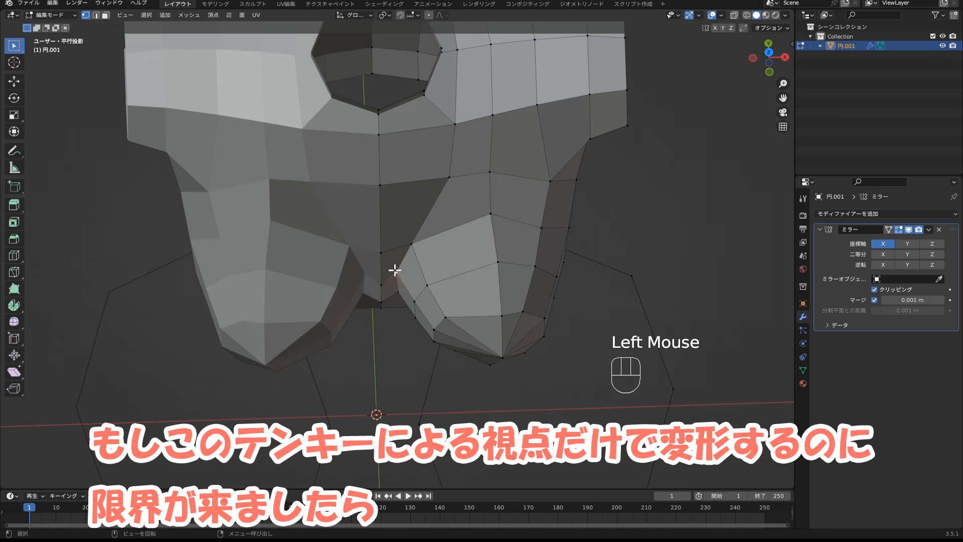
middle_click_drag(426, 295, 441, 393)
scroll(432, 303, "up", 1)
key("g")
left_click(416, 335)
left_click(421, 314)
key("g")
left_click(425, 326)
left_click(401, 305)
key("g")
left_click(404, 331)
Reposition the lower inner bust vertices and shift the lower center-line vertex about 0.007 m down.
left_click(424, 366)
key("g")
left_click(436, 431)
key("g")
left_click(410, 376)
key("g")
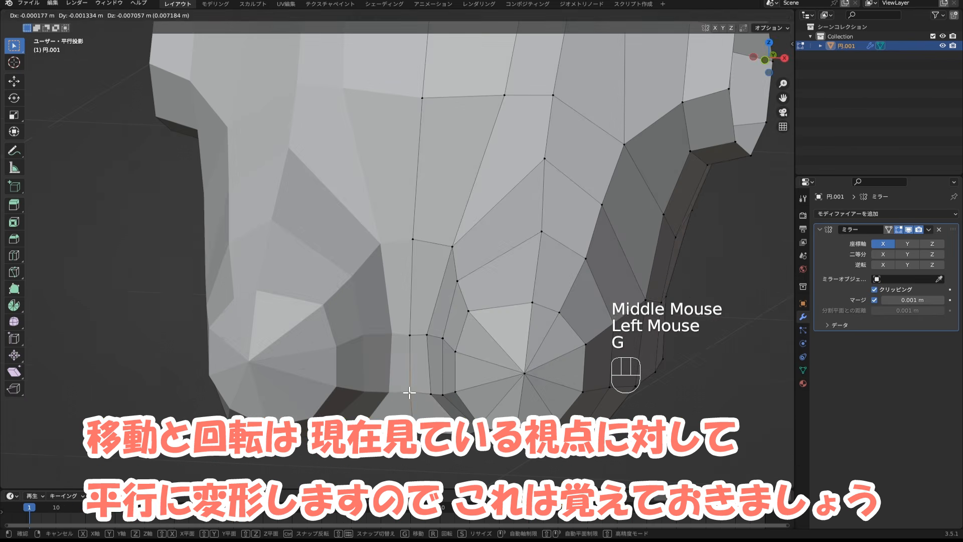
left_click(410, 391)
From an angled view, move the upper cleavage vertex about 0.012 m forward and 0.01 m outward.
key("KP_1")
key("KP_6")
key("KP_6")
key("KP_4")
key("KP_4")
key("KP_4")
key("KP_4")
middle_click_drag(466, 361, 488, 363)
left_click(427, 254)
key("g")
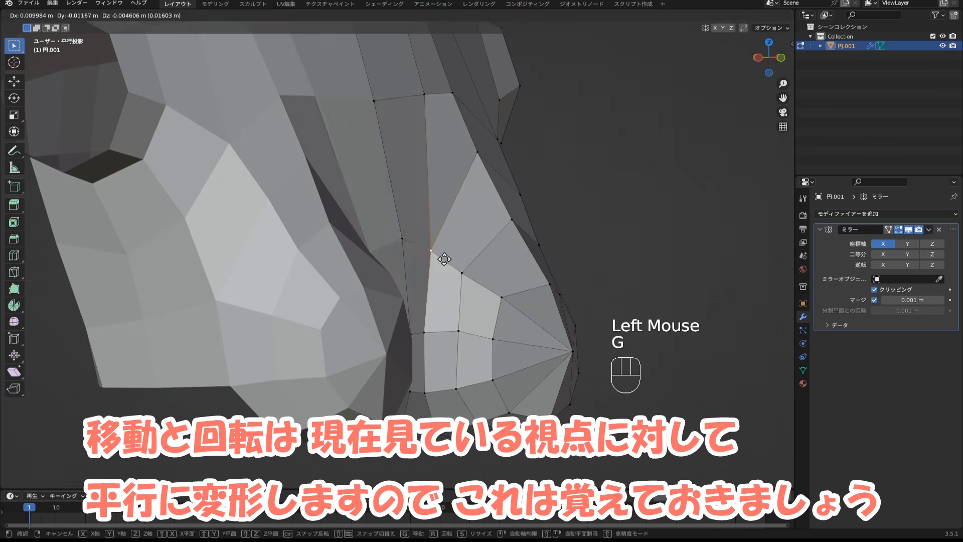
left_click(444, 259)
Adjust the next inner bust vertex below it and the vertex beside the middle of the center line.
mouse_move(444, 259)
middle_mouse_down()
mouse_move(452, 281)
mouse_move(440, 273)
middle_mouse_up()
key("g")
left_click(396, 332)
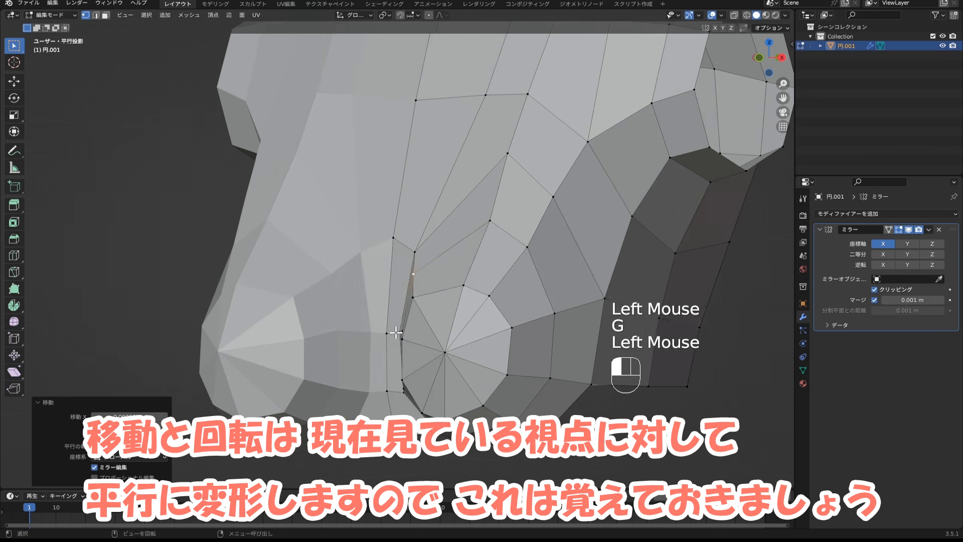
key("g")
left_click(400, 335)
Shift the lower inner bust base vertex slightly toward the center line.
middle_click_drag(407, 390, 443, 355, "shift")
left_click(444, 355)
key("g")
left_click(438, 354)
key("g")
left_click(435, 354)
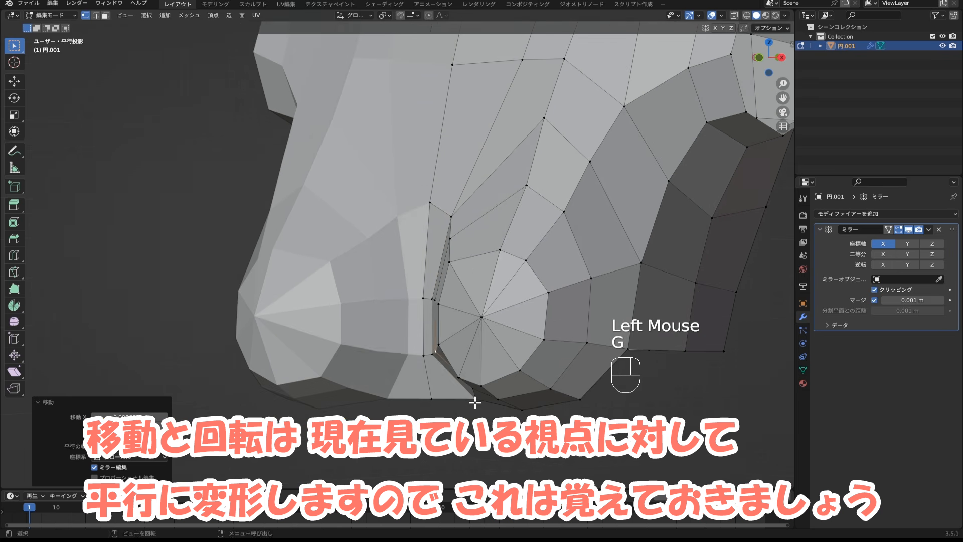
left_click(464, 389)
In front view, move the upper inner bust ring vertex about 0.0066 m outward and 0.0015 m up.
middle_click_drag(486, 397, 453, 296)
scroll(491, 344, "down", 2)
left_click(454, 298)
key("KP_1")
key("g")
left_click(417, 243)
key("g")
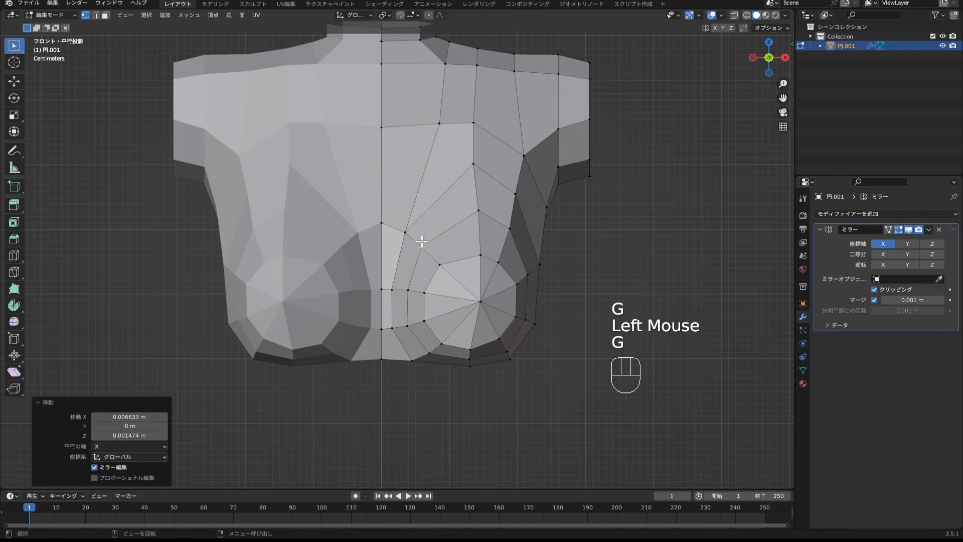
Reposition the upper center-line vertex of the cleavage and fine-tune the cleavage vertices from front and angled views.
left_click(383, 224)
key("g")
middle_click_drag(384, 229, 341, 296)
left_click(384, 345)
key("g")
middle_click_drag(388, 342, 484, 299)
key("g")
left_click(395, 369)
left_click(377, 346)
key("g")
left_click(374, 342)
scroll(439, 321, "down", 2)
scroll(426, 318, "up", 2)
scroll(464, 299, "up", 1)
middle_click_drag(484, 300, 514, 296, "shift")
In side view, nudge one bust vertex slightly backward and clear the selection.
key("KP_3")
scroll(467, 305, "up", 1)
left_click(483, 318)
key("g")
left_click(490, 320)
left_click(423, 313)
scroll(516, 286, "down", 2)
middle_click_drag(518, 283, 505, 275, "shift")
double_click(394, 378)
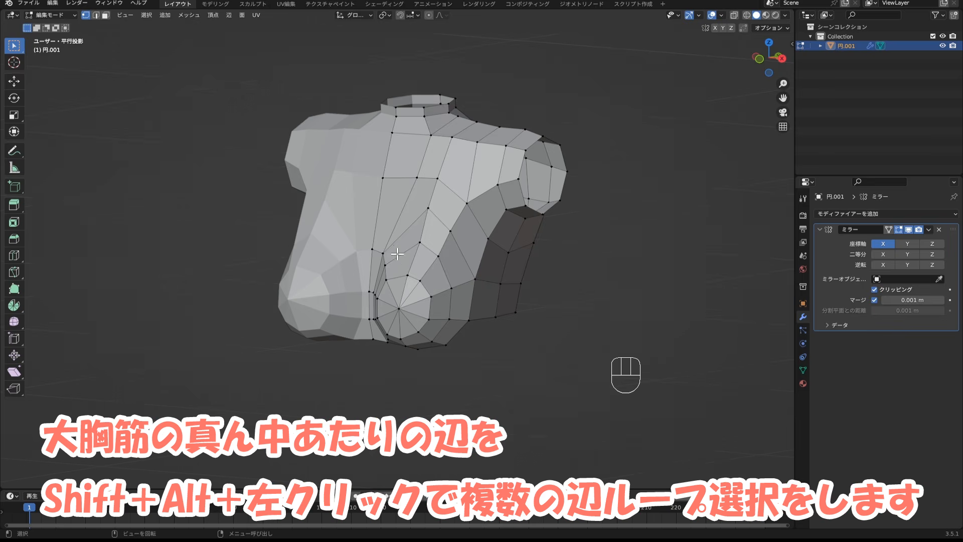
Slide the edge loop across the middle of the chest and under the armpit upward with a factor of about -0.598.
middle_click_drag(408, 314, 442, 262)
scroll(433, 281, "up", 2)
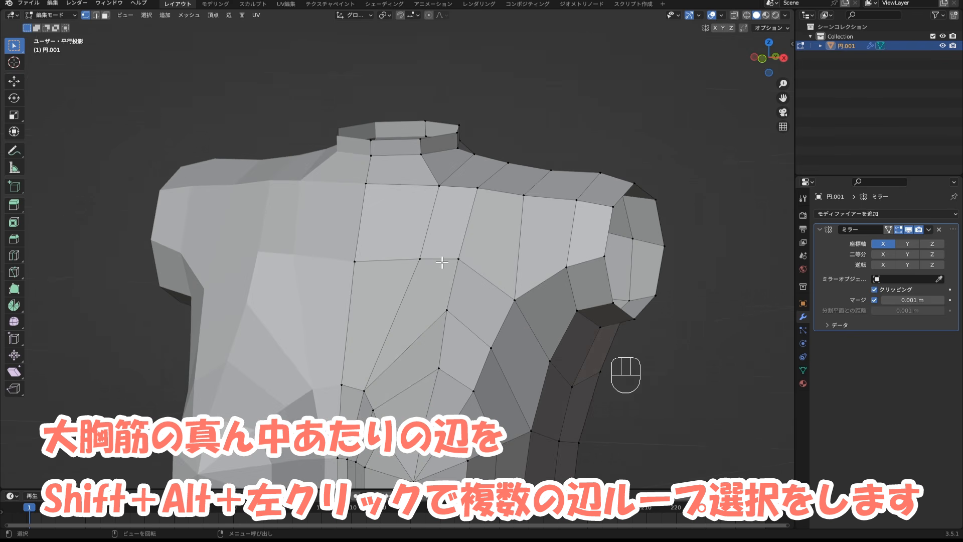
key("shift+alt")
left_click(440, 257, "alt+shift")
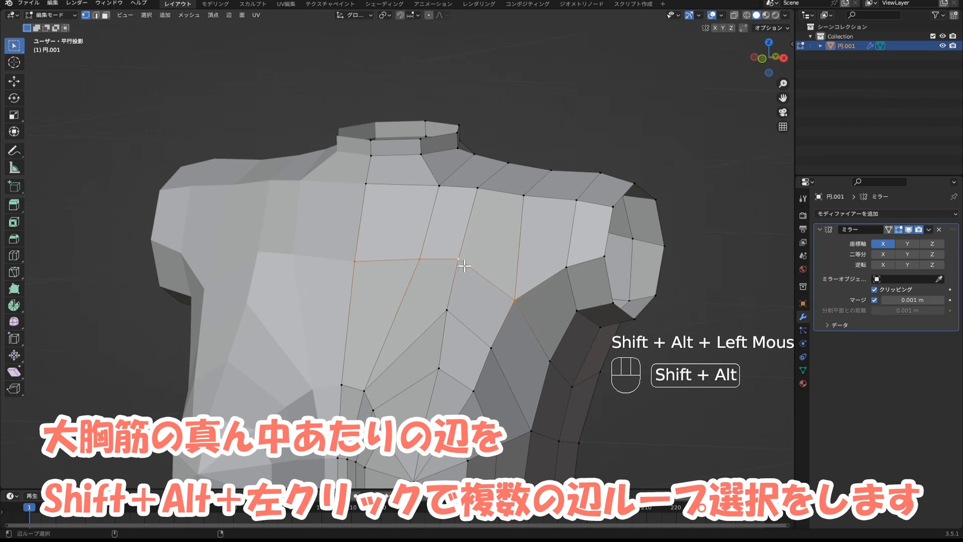
left_click(561, 371, "alt+shift")
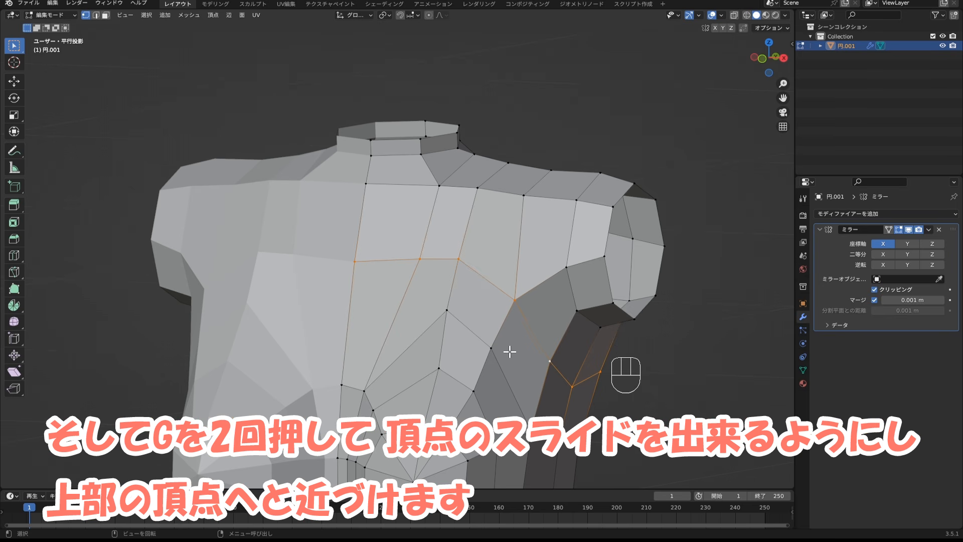
key("g")
key("g")
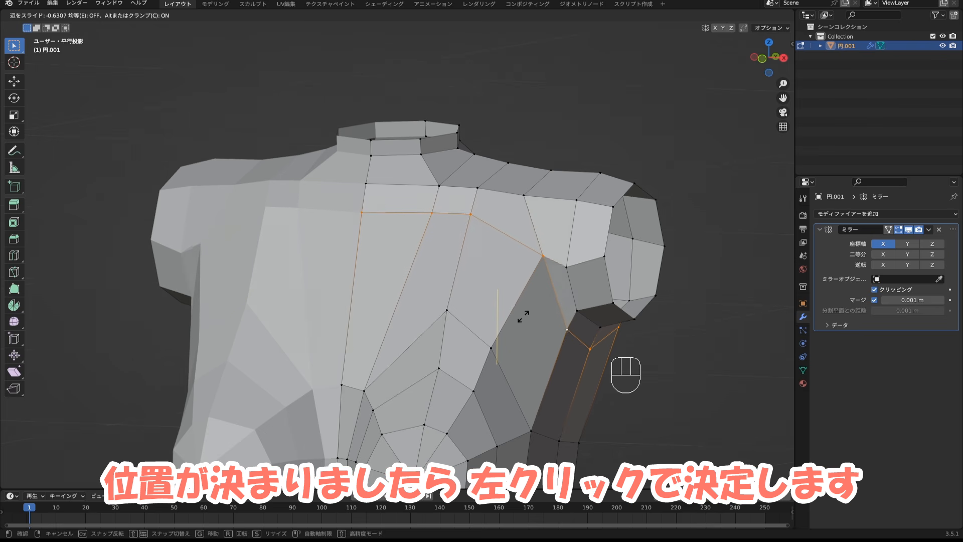
left_click(522, 317)
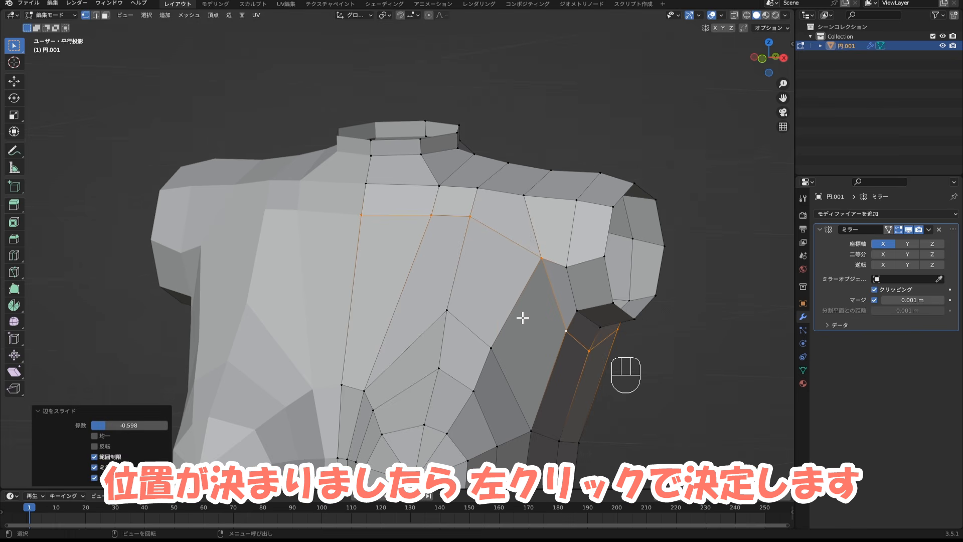
Slide the three inner vertices of that chest loop up toward the collarbone with a factor of about -0.684.
left_click(479, 217)
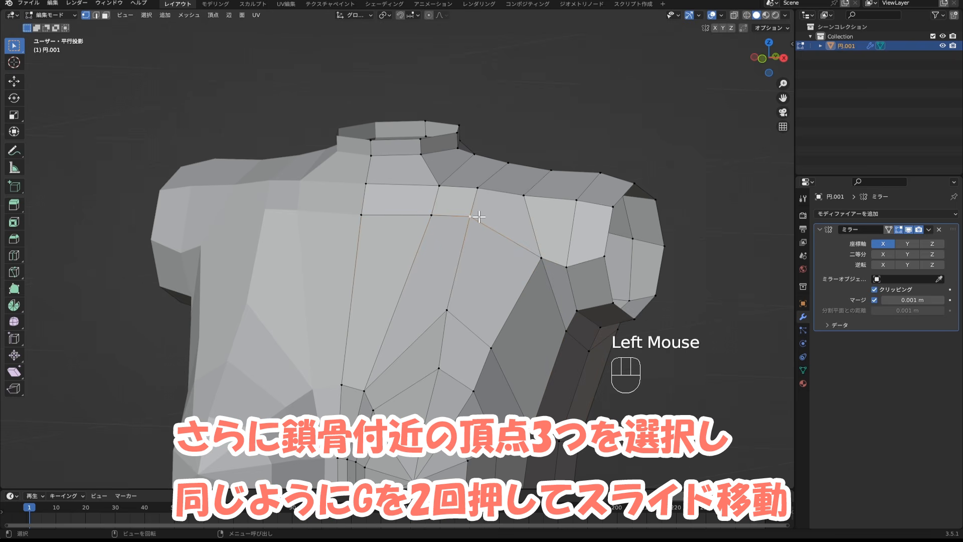
left_click(432, 216, "shift")
left_click(368, 215, "shift")
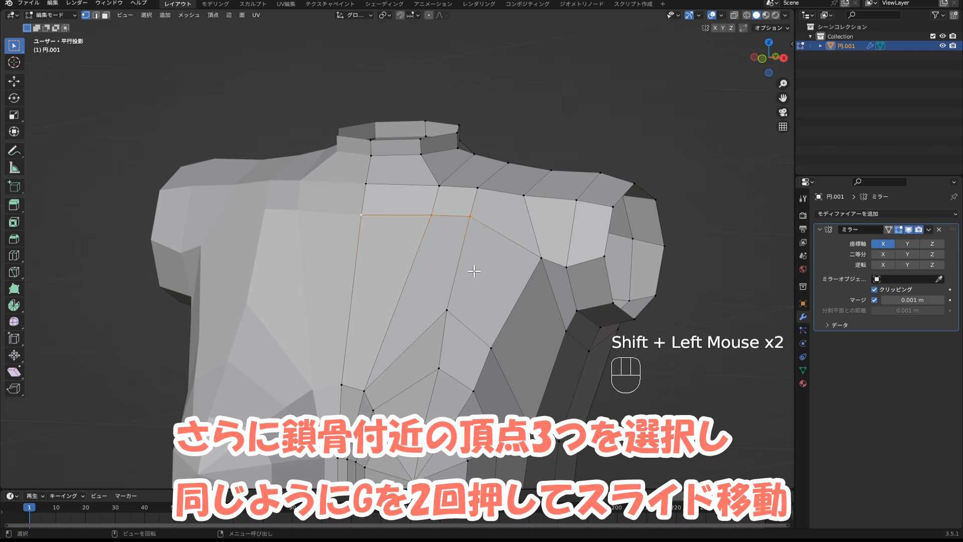
key("g")
key("g")
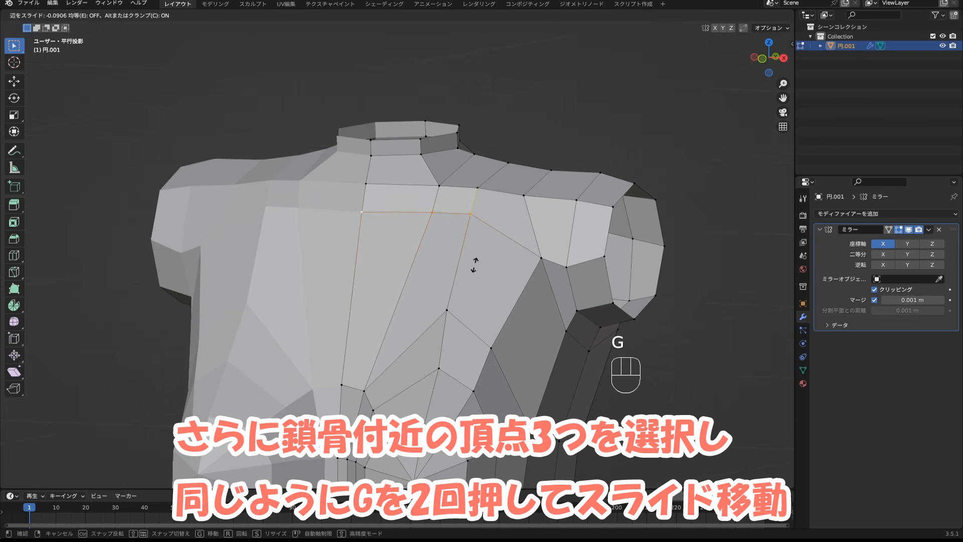
left_click(477, 227)
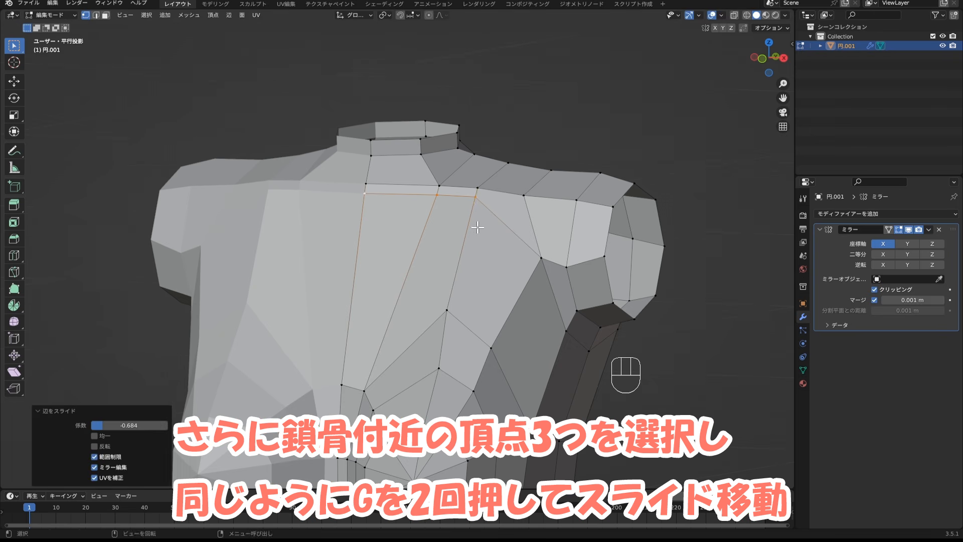
In front view, lower the two center-line vertices of the collarbone slightly.
middle_click_drag(477, 227, 437, 307)
key("KP_1")
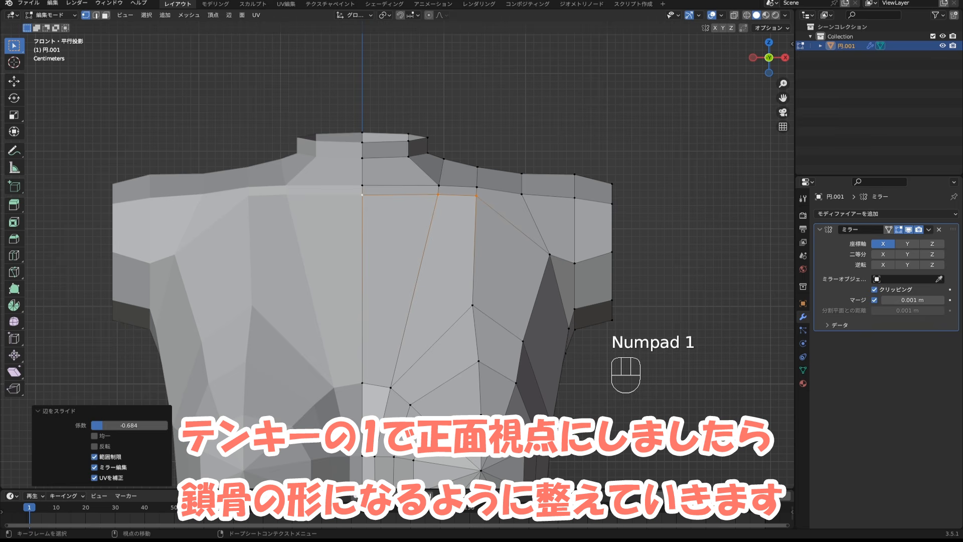
left_click(368, 206)
middle_click_drag(368, 205, 390, 289, "shift")
scroll(386, 279, "up", 2)
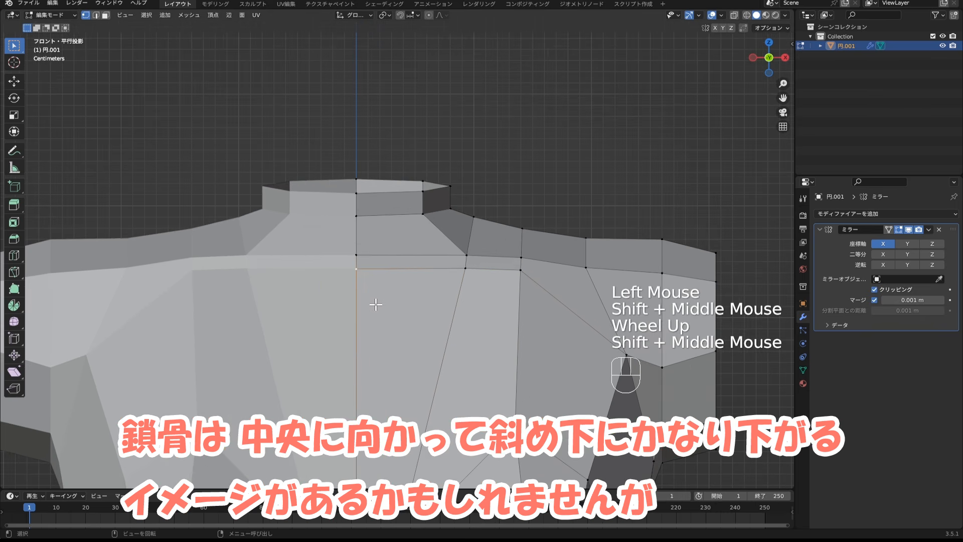
key("g")
left_click(376, 306)
key("g")
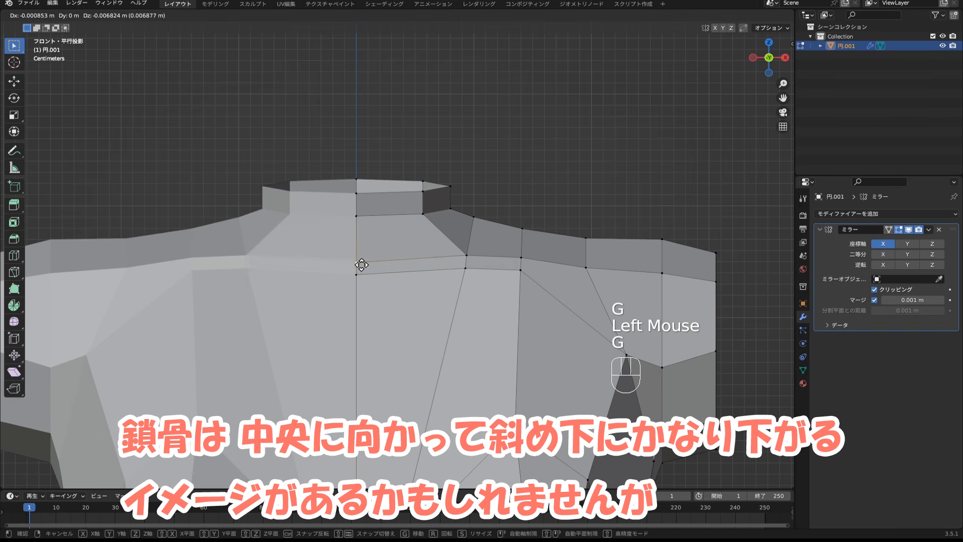
left_click(360, 266)
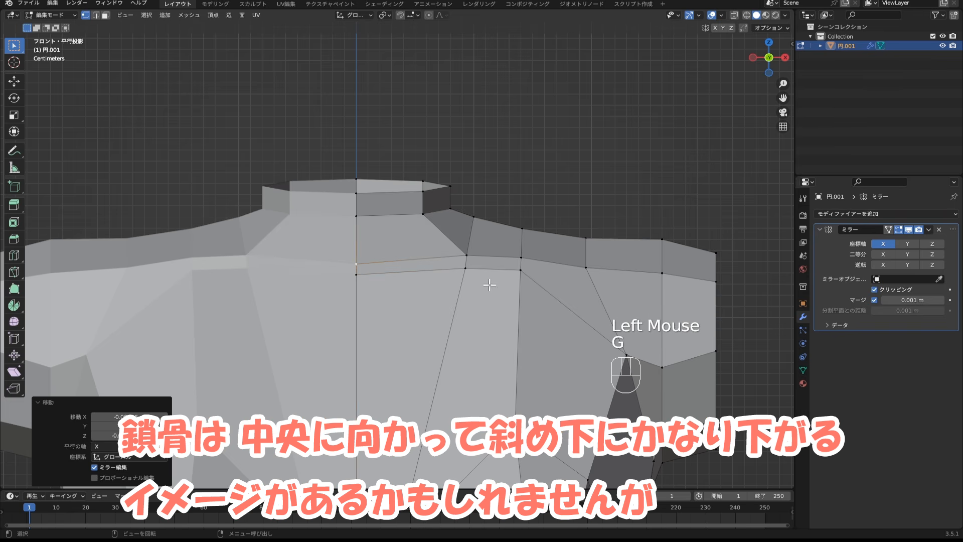
Lower the collarbone vertex pair beside the center line, moving its upper vertex down about 0.0081 m.
left_click(469, 276)
key("g")
left_click(468, 279)
left_click(467, 261)
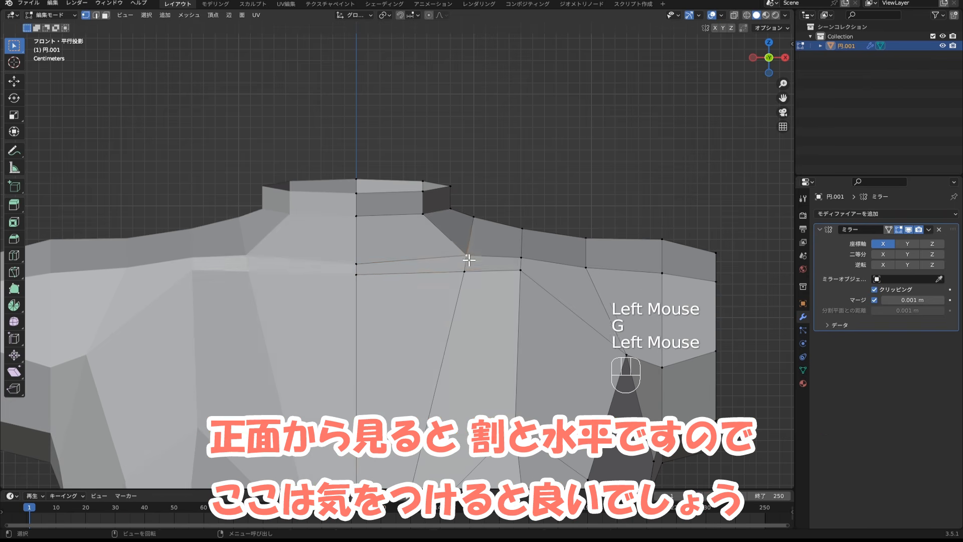
key("g")
left_click(469, 270)
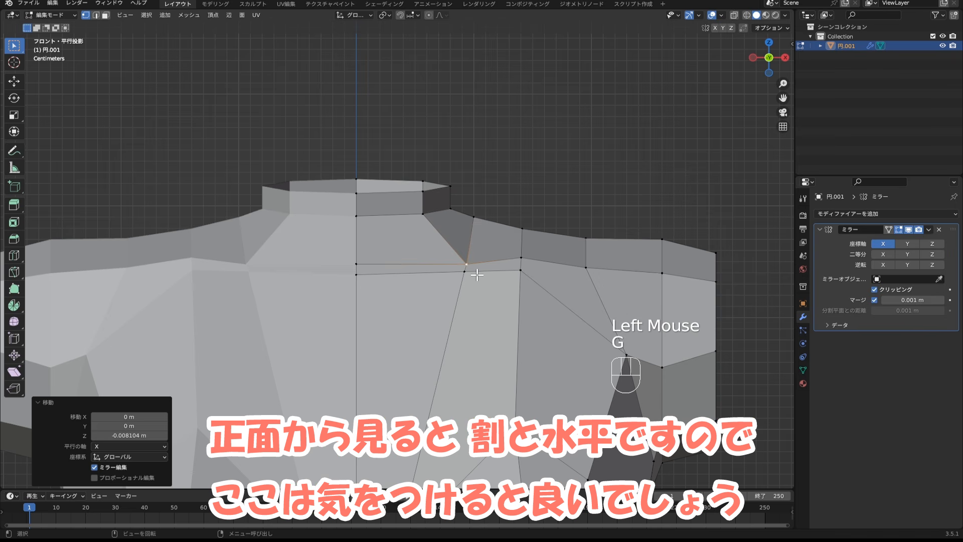
Raise the lower outer collarbone vertex about 0.004 m and lower the two center-line collarbone vertices slightly more.
left_click(520, 272)
key("g")
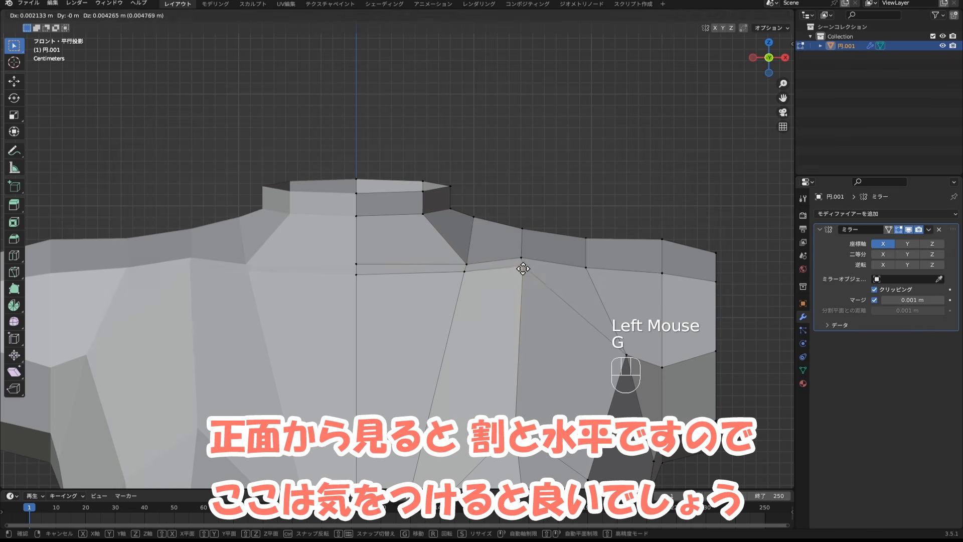
left_click(523, 266)
left_click(359, 266)
key("g")
left_click(359, 271)
left_click(358, 278)
key("g")
Move the collarbone vertex pair beside the center line about 0.0068 m toward the center.
left_click(466, 265)
left_click(465, 273, "shift")
key("g")
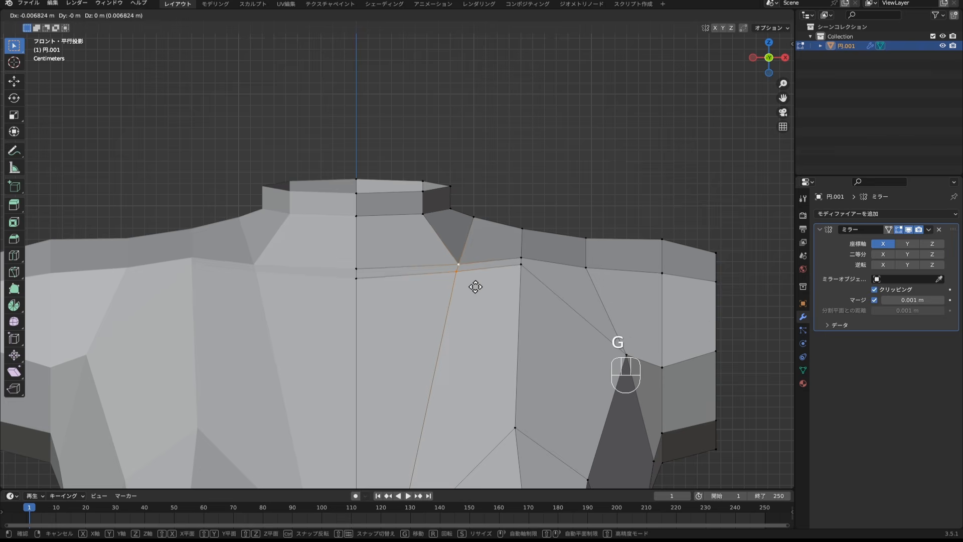
left_click(475, 287)
Move the outer collarbone vertex pair about 0.0072 m outward and 0.0036 m down.
left_click(523, 259)
left_click(523, 266, "shift")
scroll(536, 283, "down", 1)
middle_click_drag(538, 288, 542, 276, "shift")
left_click(548, 279)
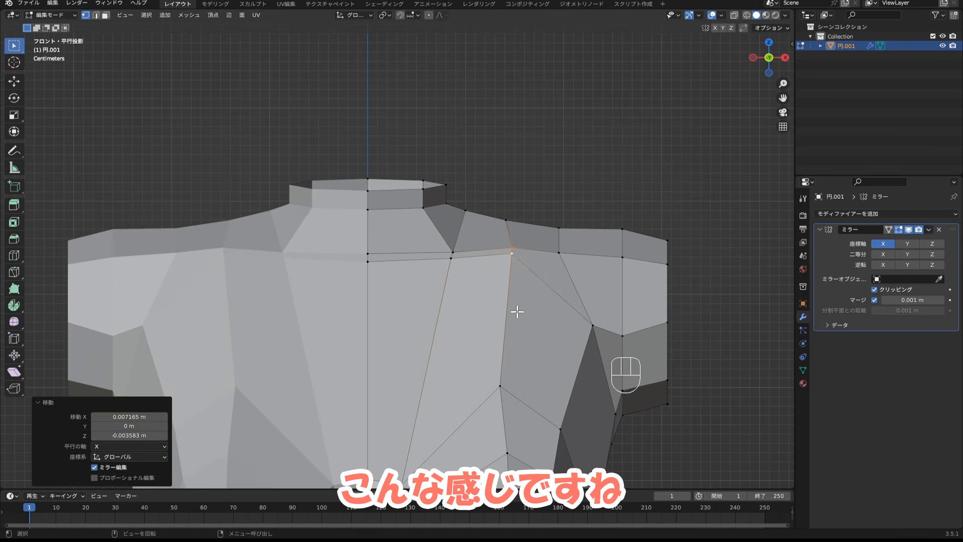
Slide the edge loop above the bust, including its center-line vertex, upward with a factor of about -0.34.
middle_click_drag(550, 354, 494, 354)
scroll(495, 355, "down", 2)
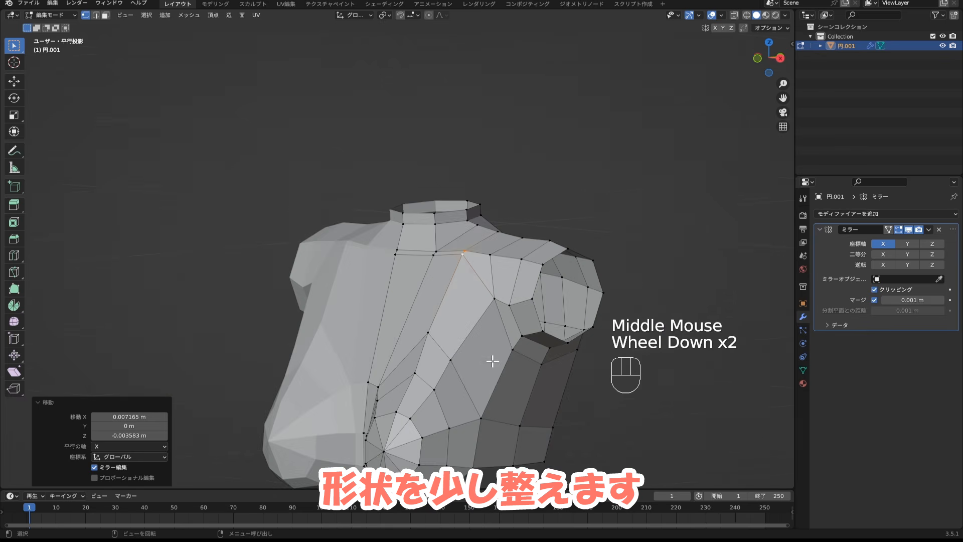
middle_click_drag(476, 393, 439, 328, "shift")
scroll(414, 304, "up", 1)
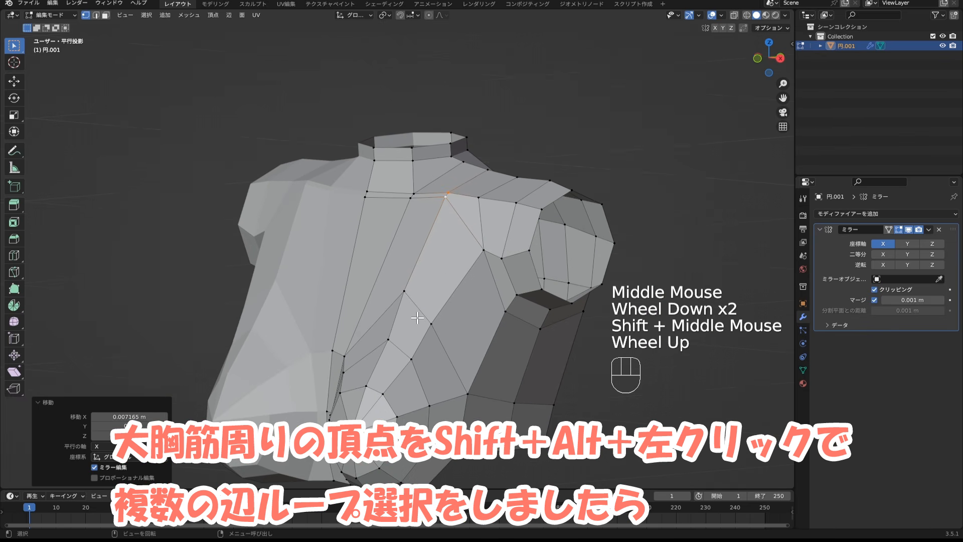
left_click(418, 310)
left_click(419, 306, "alt+shift")
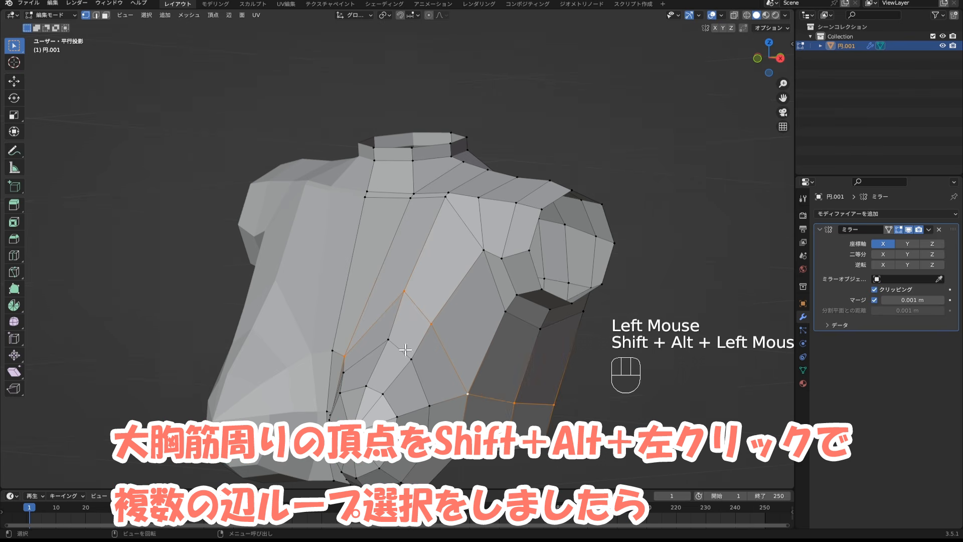
left_click(333, 350, "shift")
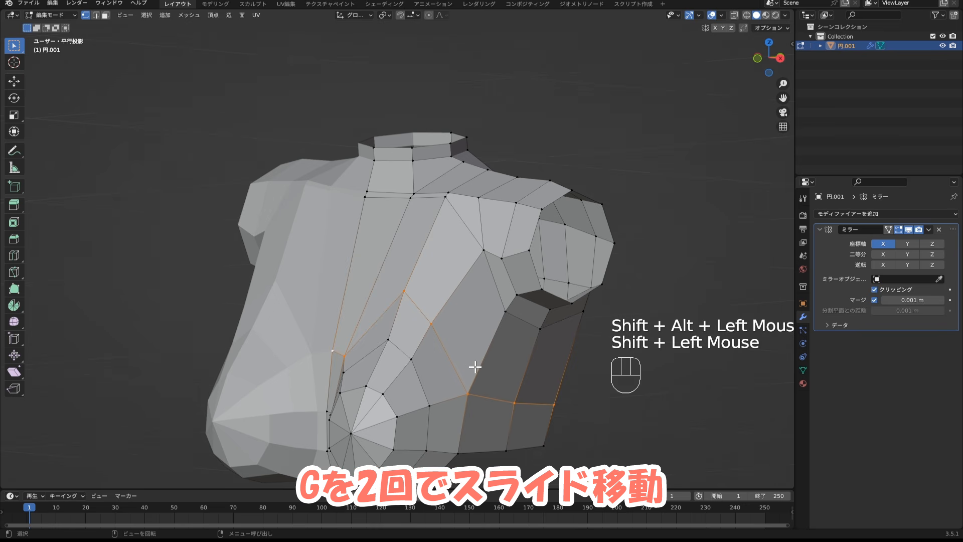
key("g")
key("g")
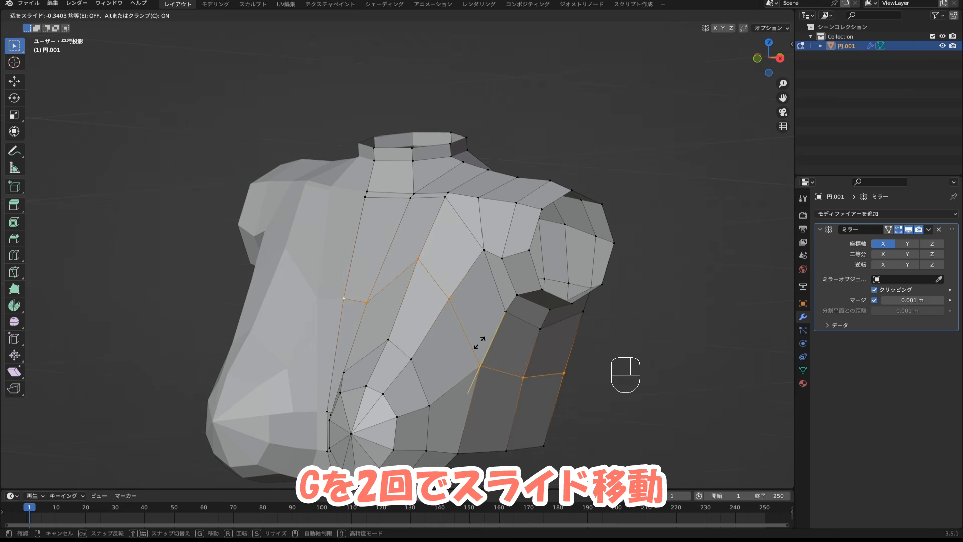
left_click(480, 342)
Slide the loop's peak vertex above the breast down and its vertices by the center line up to even the row.
middle_click_drag(479, 342, 519, 312, "shift")
left_click(457, 230)
key("g")
key("g")
left_click(450, 253)
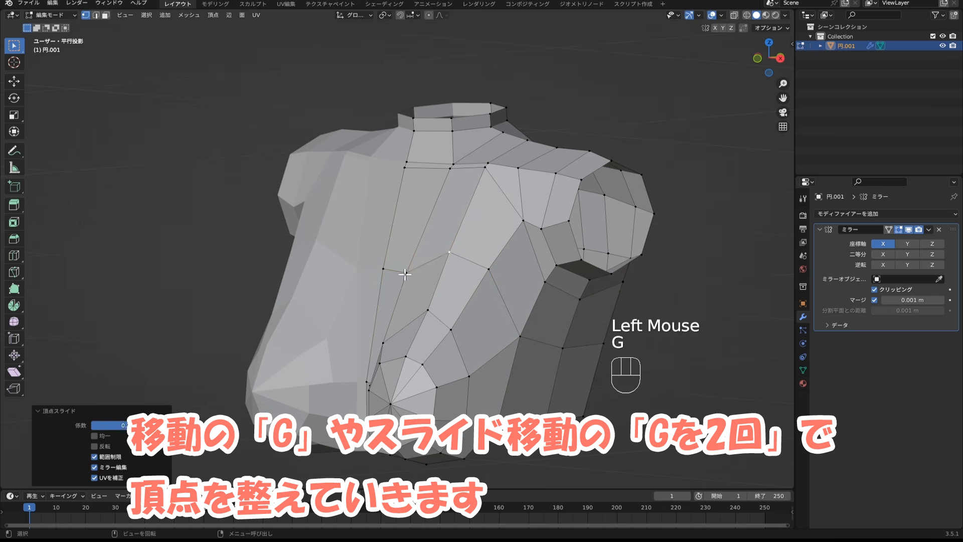
left_click(394, 267)
key("g")
key("g")
left_click(387, 260)
Slide the inner and outer vertices above the bust upward along their edges and adjust the vertex between them.
left_click(389, 335)
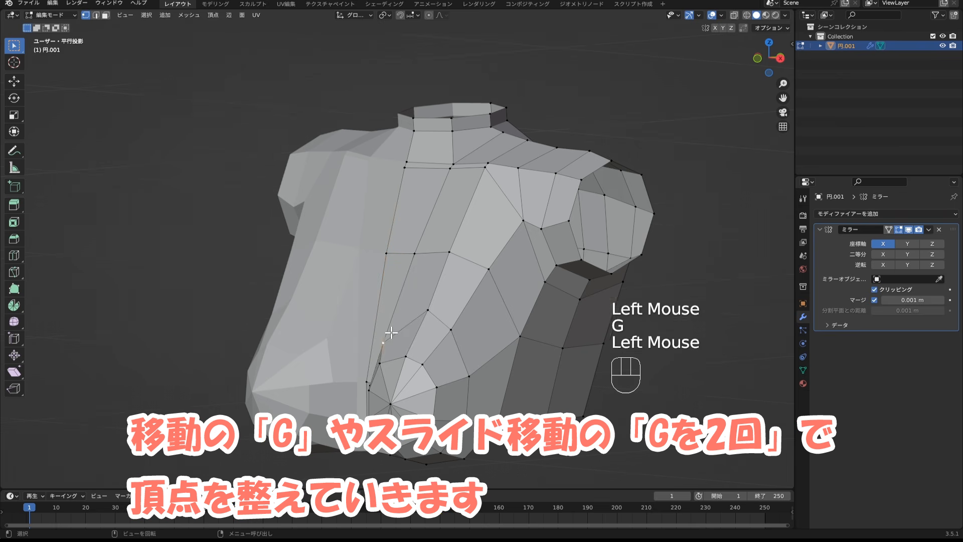
key("g")
key("g")
left_click(398, 316)
left_click(457, 331)
key("g")
key("g")
left_click(458, 327)
left_click(428, 311)
key("g")
left_click(424, 311)
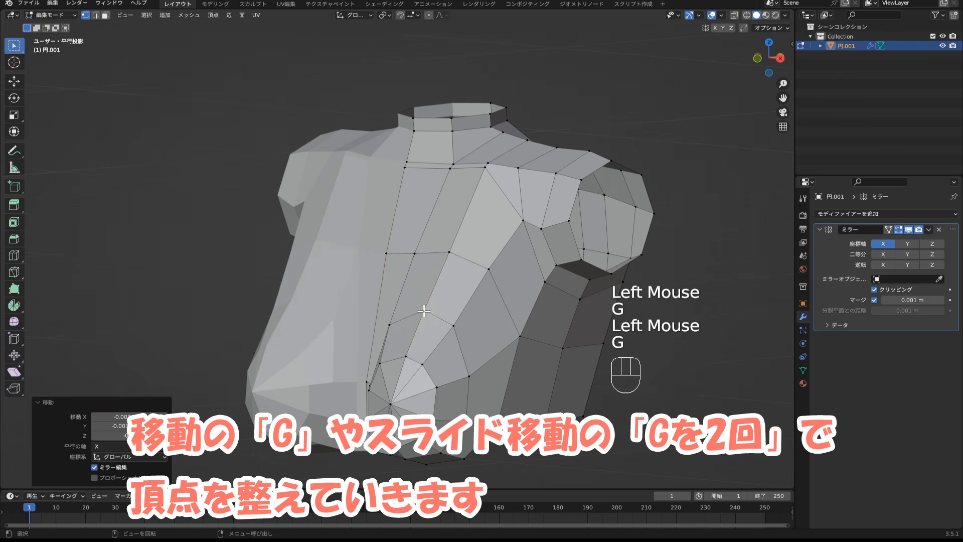
scroll(526, 335, "down", 2)
left_click(539, 321)
scroll(529, 334, "up", 2)
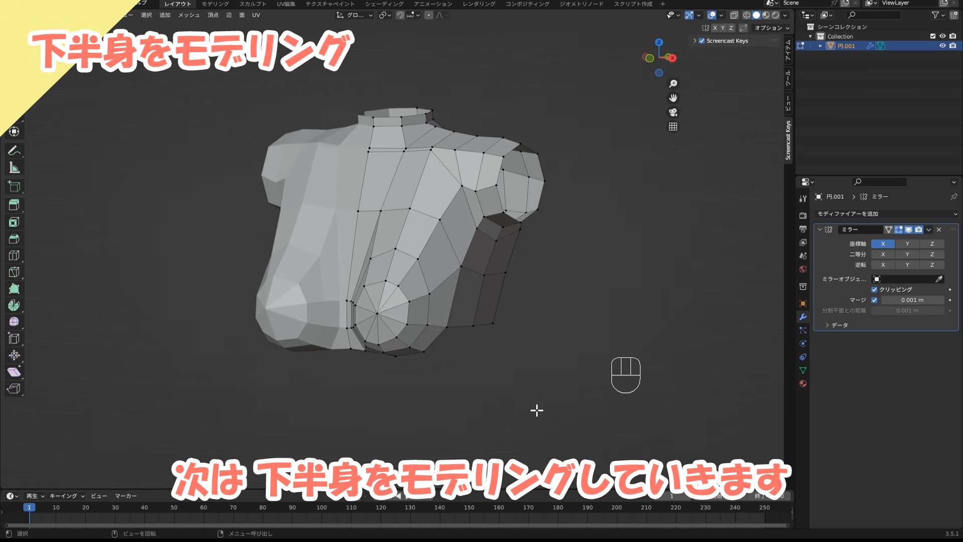
In front view, extrude the leg-root edge loop about 0.019 m down and 0.0015 m outward.
scroll(535, 406, "down", 2)
middle_click_drag(513, 423, 529, 251, "shift")
middle_click_drag(522, 312, 544, 155, "shift")
middle_click_drag(501, 292, 396, 294, "shift")
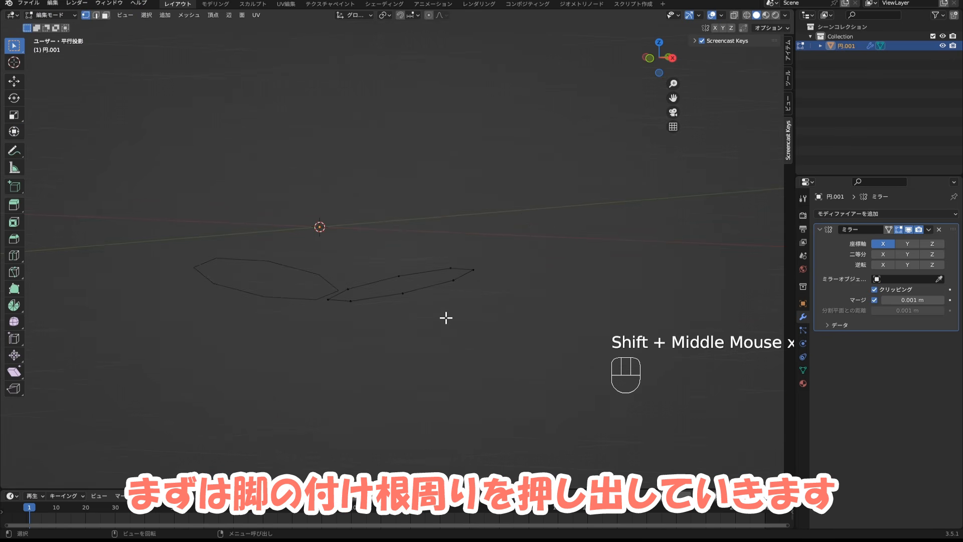
key("KP_1")
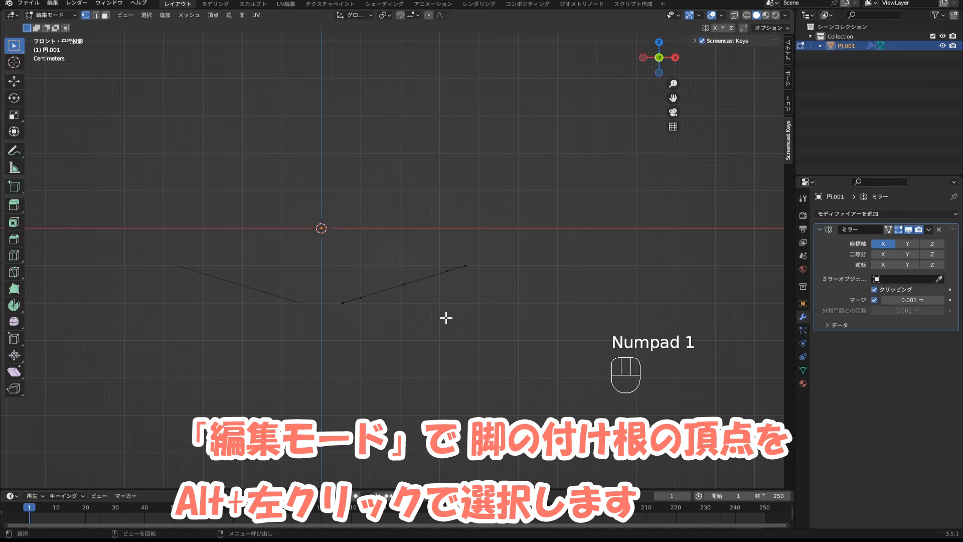
scroll(445, 318, "up", 2)
middle_click_drag(443, 320, 413, 270, "shift")
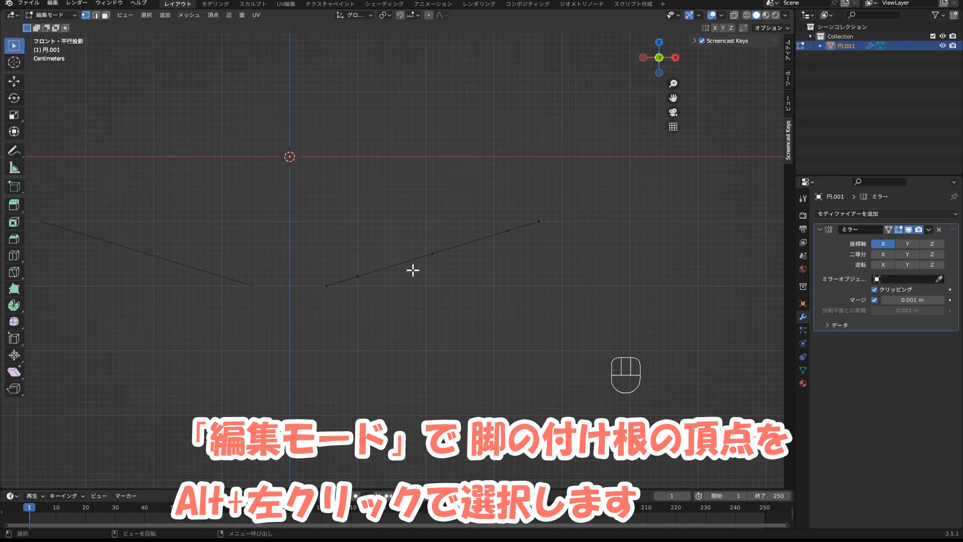
left_click(418, 259, "alt")
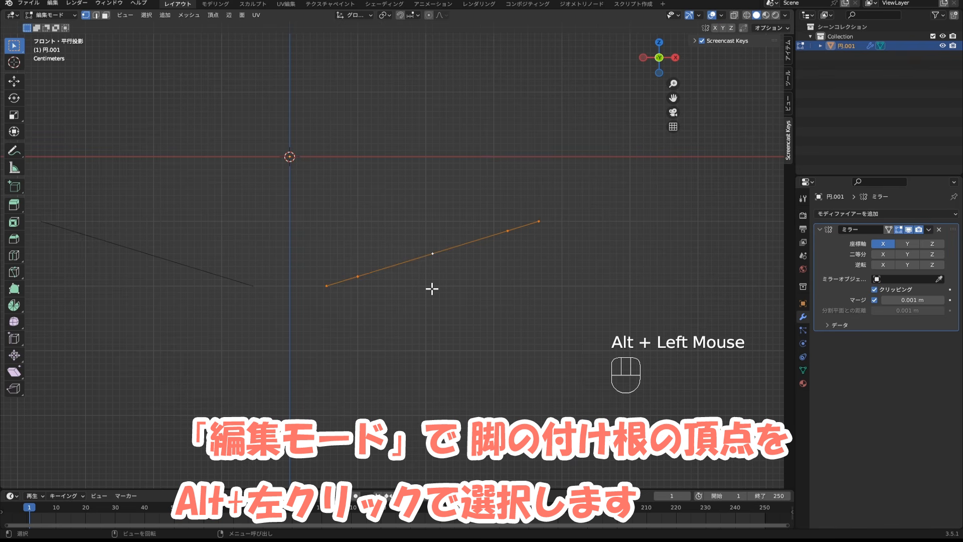
key("e")
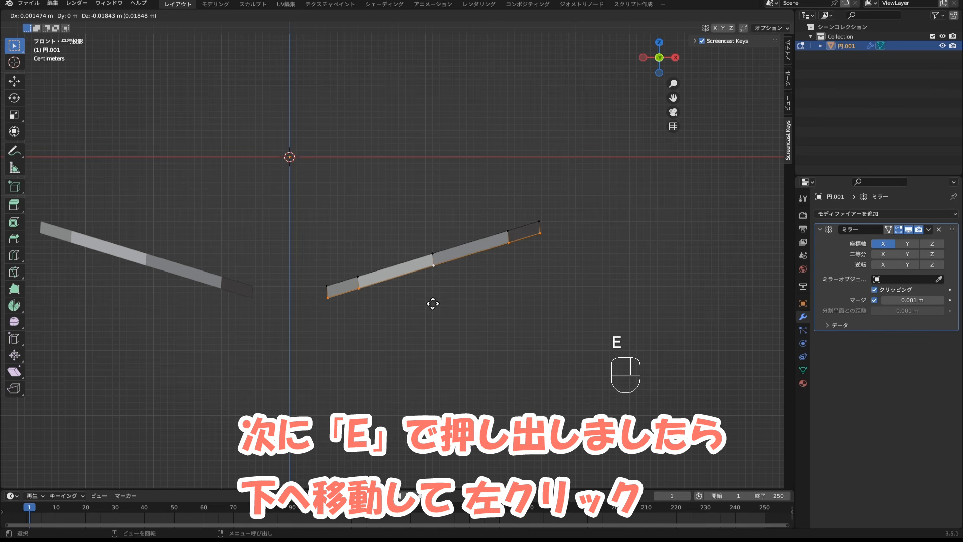
left_click(433, 304)
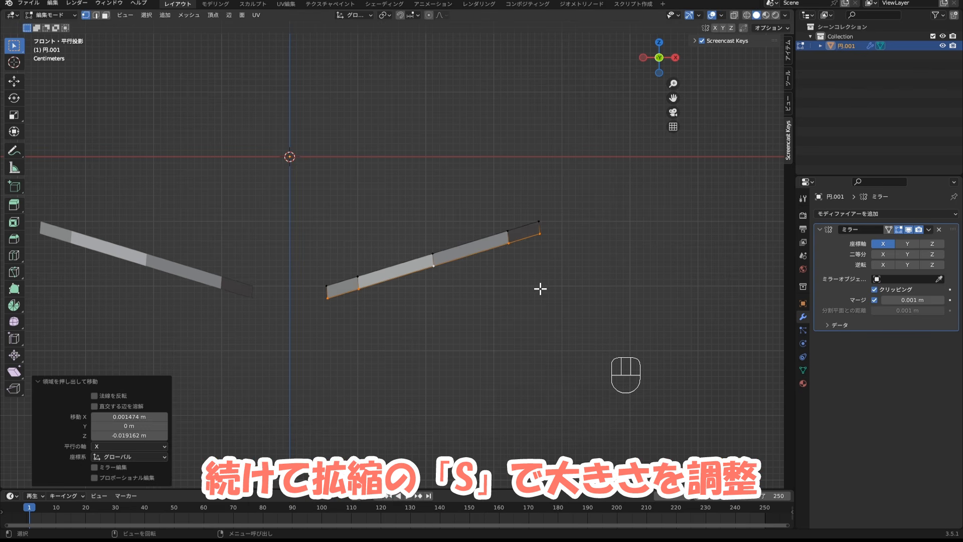
Scale the newly extruded leg-root edge loop up by a factor of 1.052.
key("s")
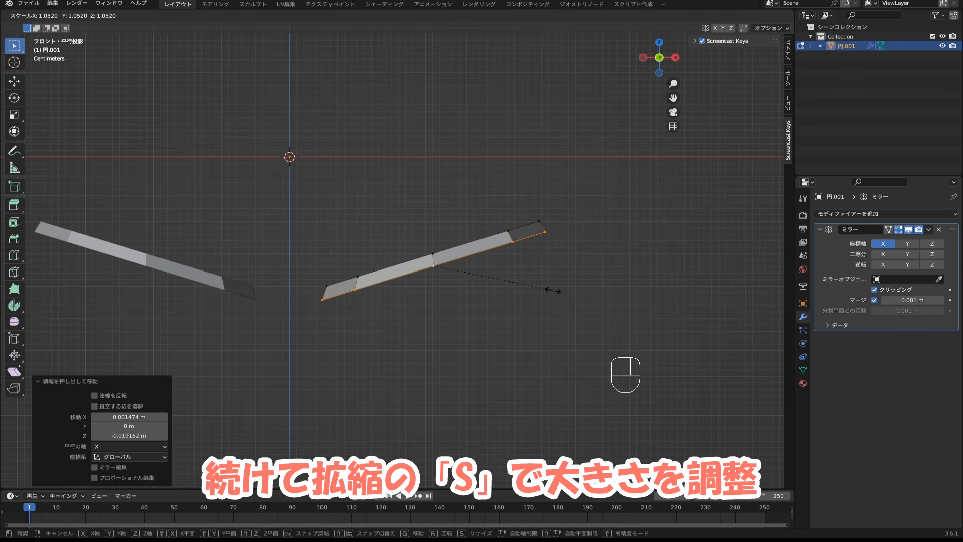
left_click(553, 290)
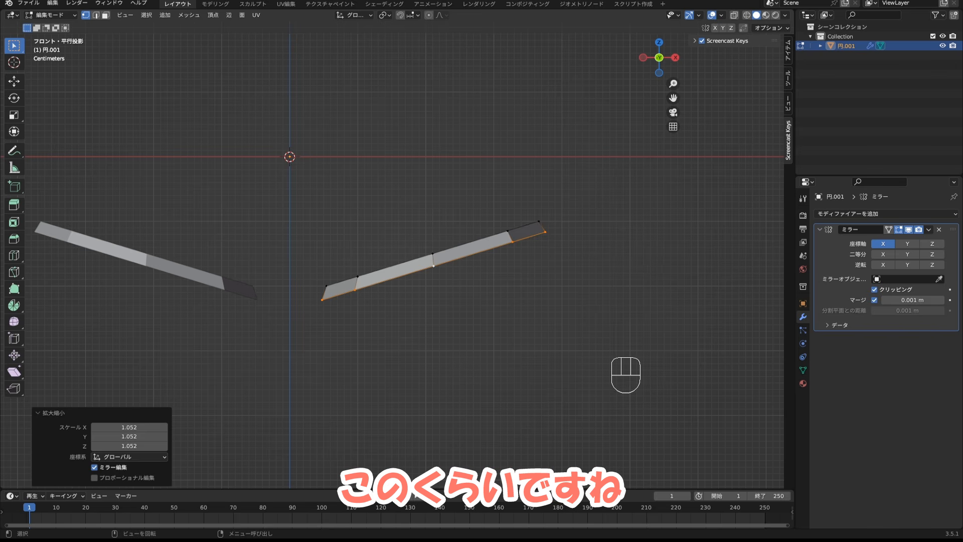
Select the three upper inner vertices of the leg root and extrude them about 0.112 m along X toward the center line.
middle_click_drag(328, 294, 425, 281)
left_click(425, 281)
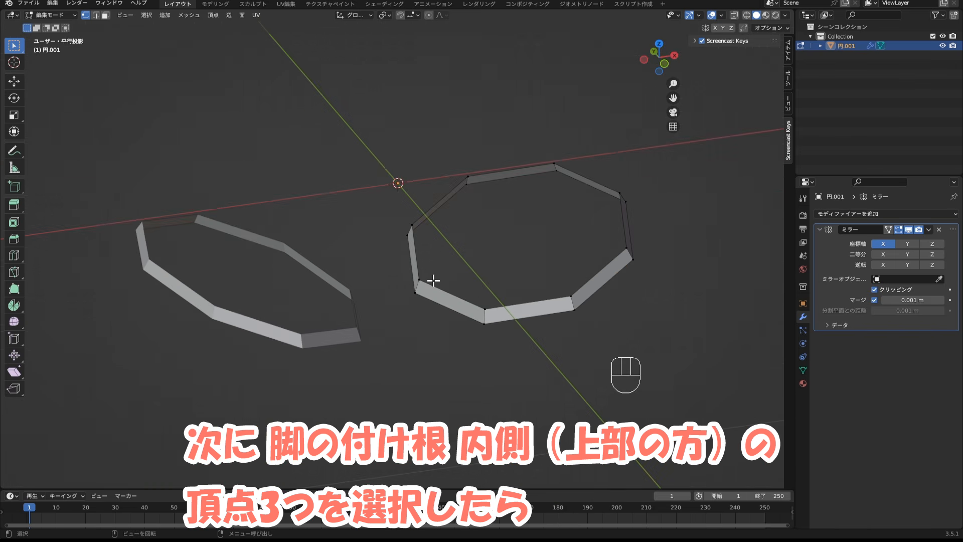
double_click(415, 224, "shift")
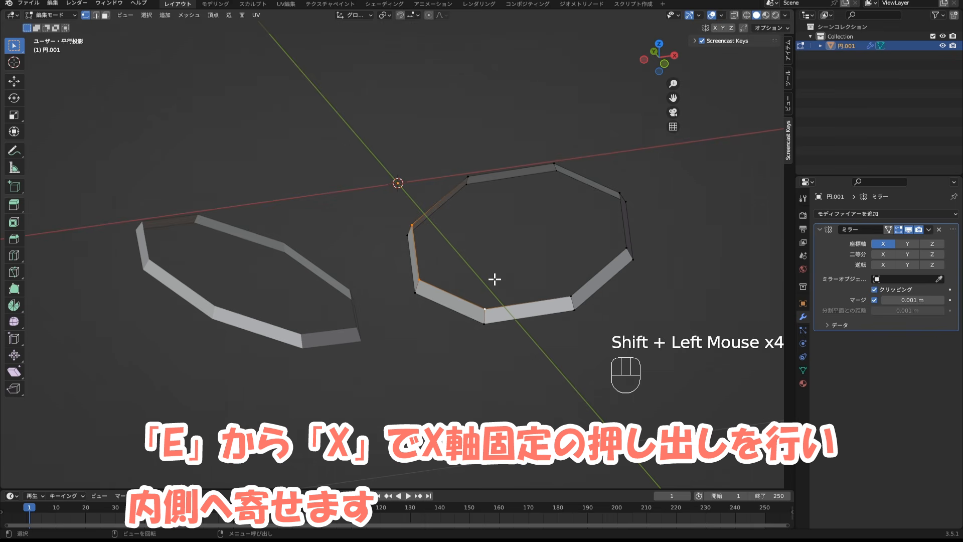
key("e")
key("x")
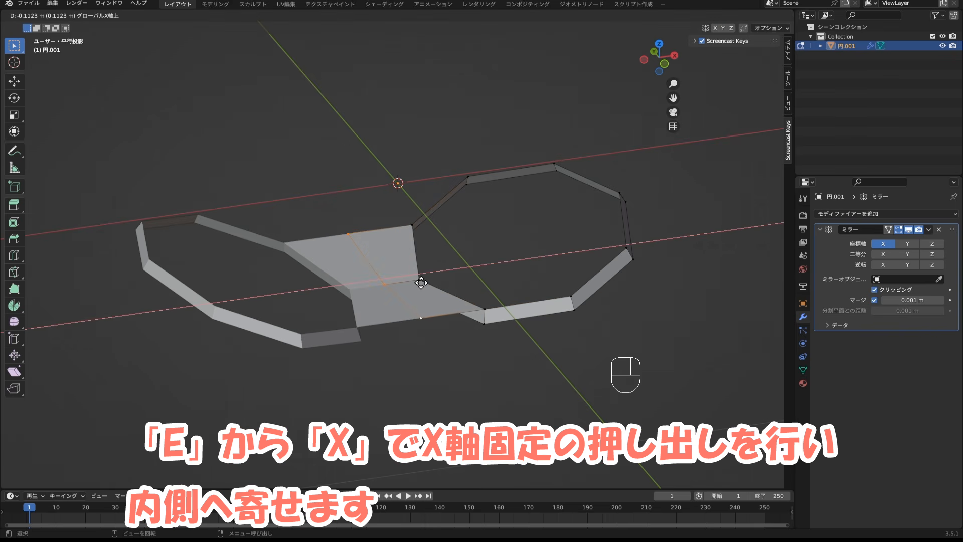
left_click(421, 282)
Add one centered loop cut along the crotch faces between the center line and the leg root.
middle_click_drag(520, 276, 477, 279)
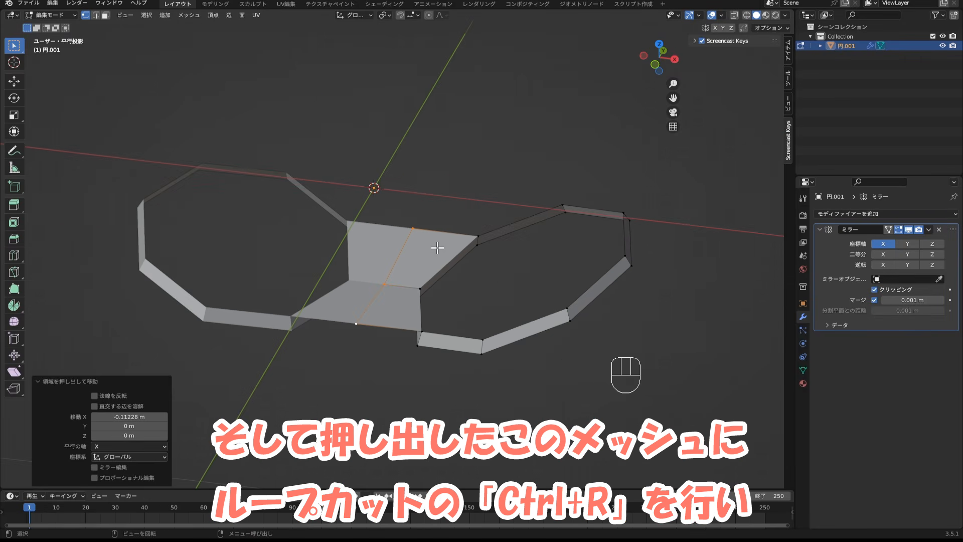
key("ctrl+r")
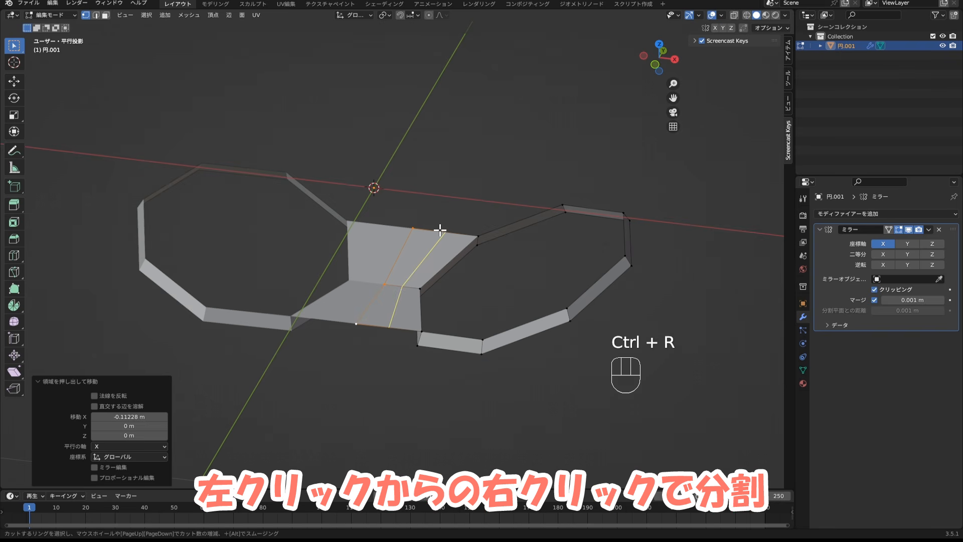
left_click(440, 230)
right_click(440, 229)
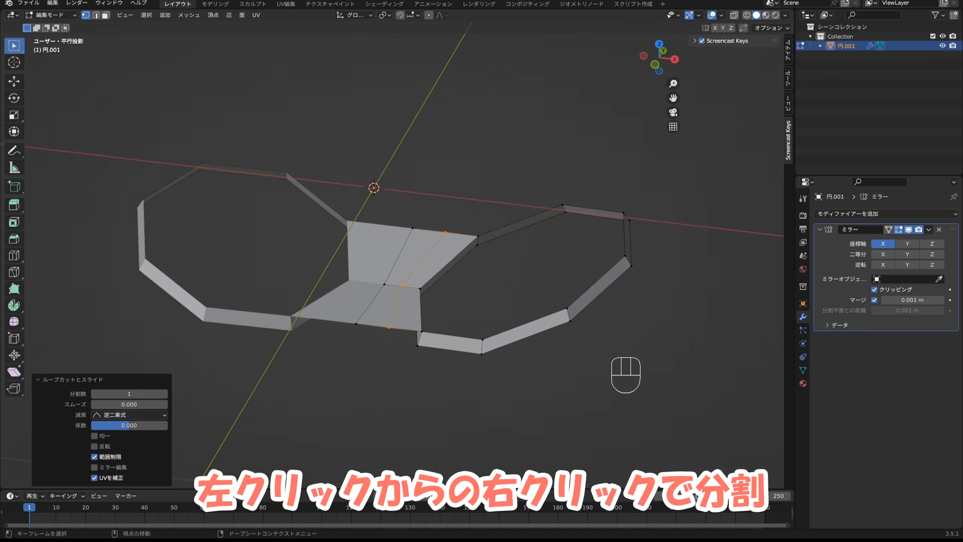
Select the outer edge loop of the leg root and the torso's bottom edge loop, and join them with Bridge Edge Loops.
left_click(521, 189)
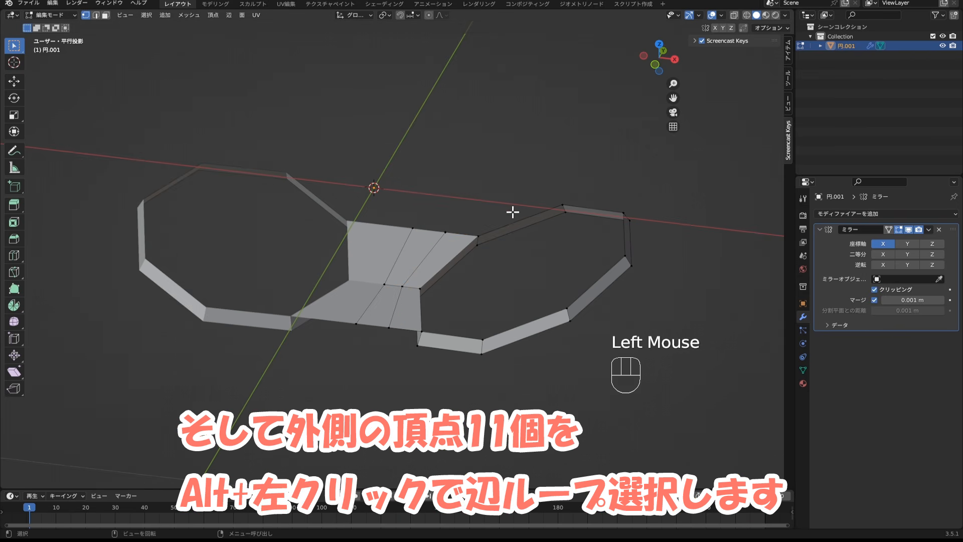
left_click(493, 227, "alt")
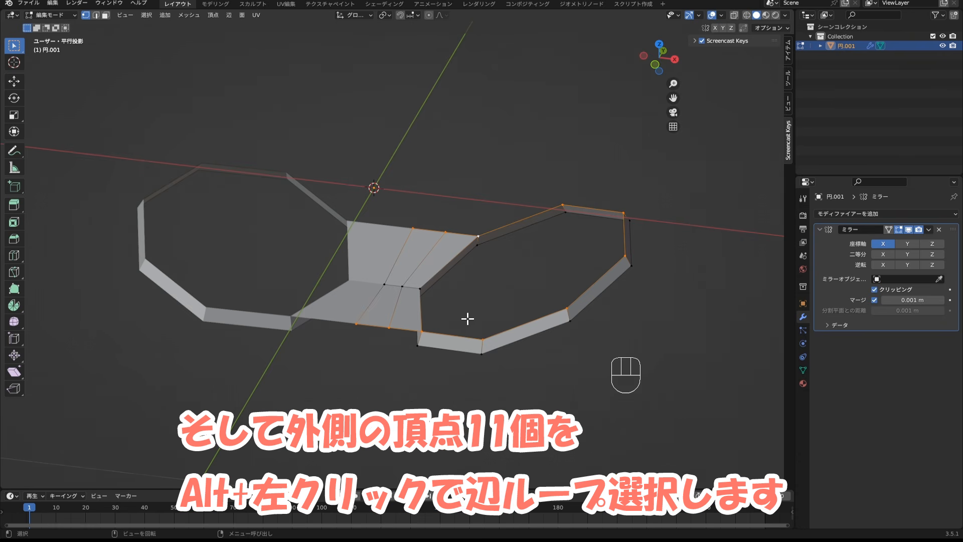
scroll(472, 305, "down", 2)
middle_click_drag(447, 155, 446, 221, "shift")
scroll(442, 307, "up", 1)
scroll(438, 295, "down", 1)
scroll(439, 285, "down", 1)
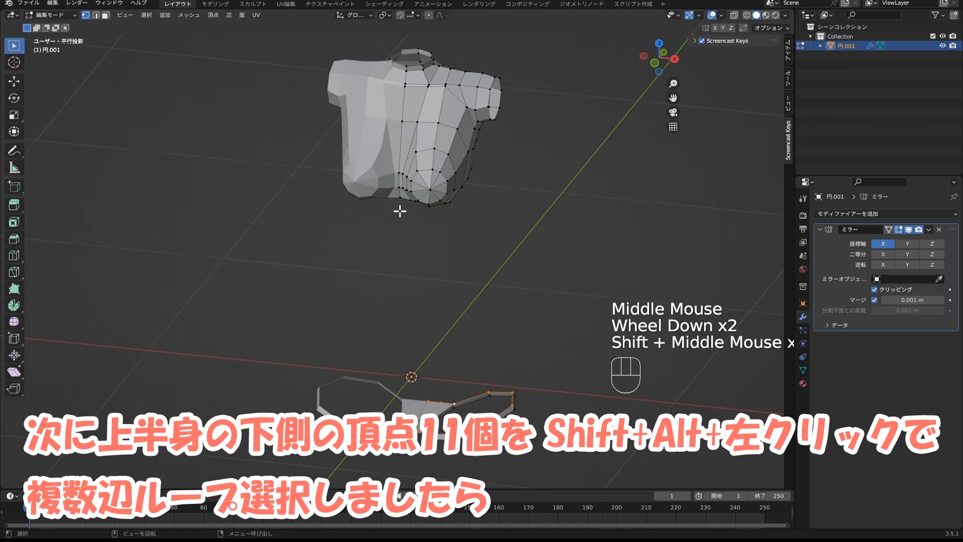
key("shift")
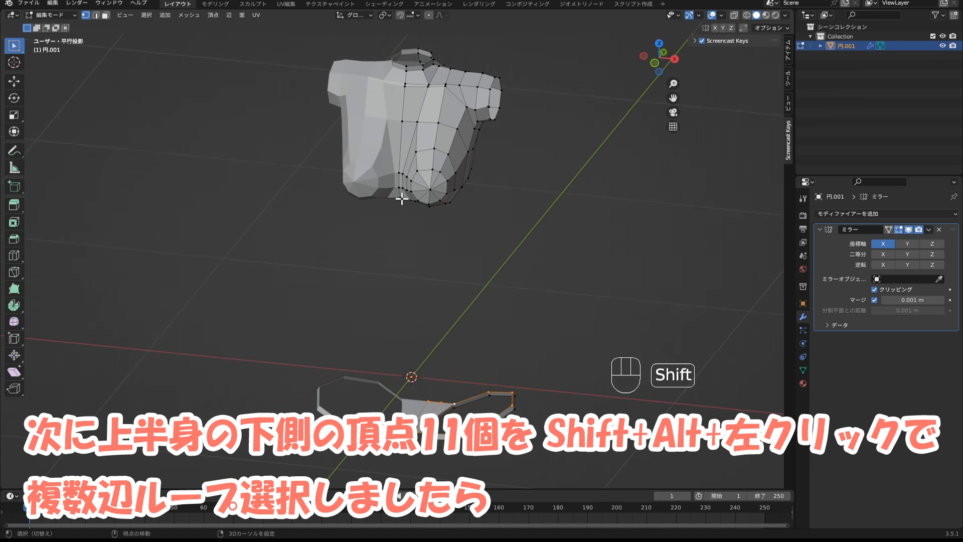
key("alt")
left_click(402, 199, "alt+shift")
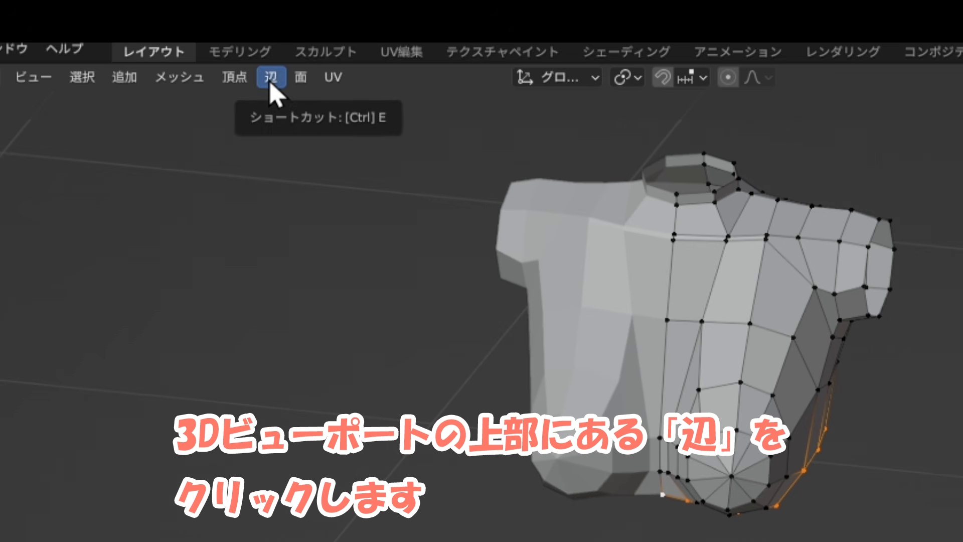
left_click(270, 79)
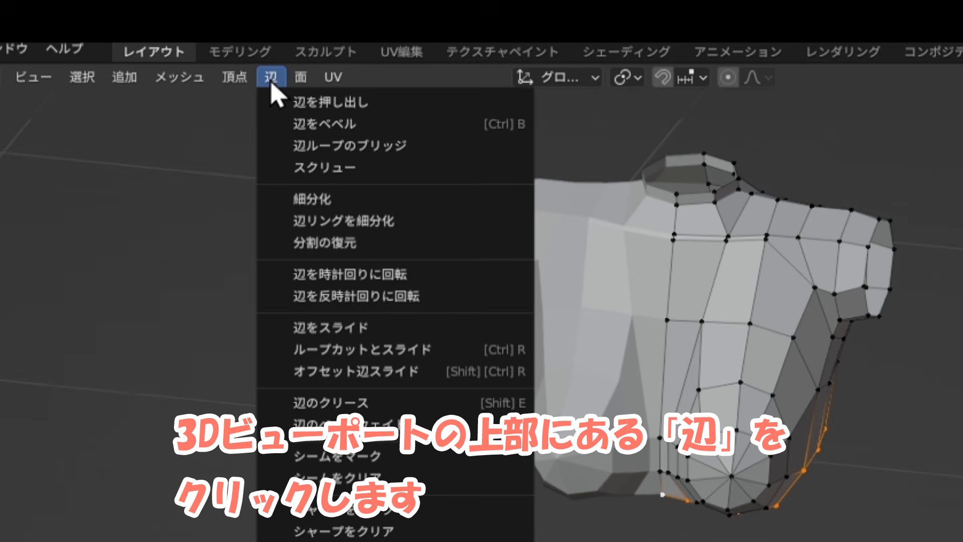
left_click(332, 153)
In front view, add four evenly spaced horizontal loop cuts to the bridged section between torso and leg root.
middle_click(521, 285)
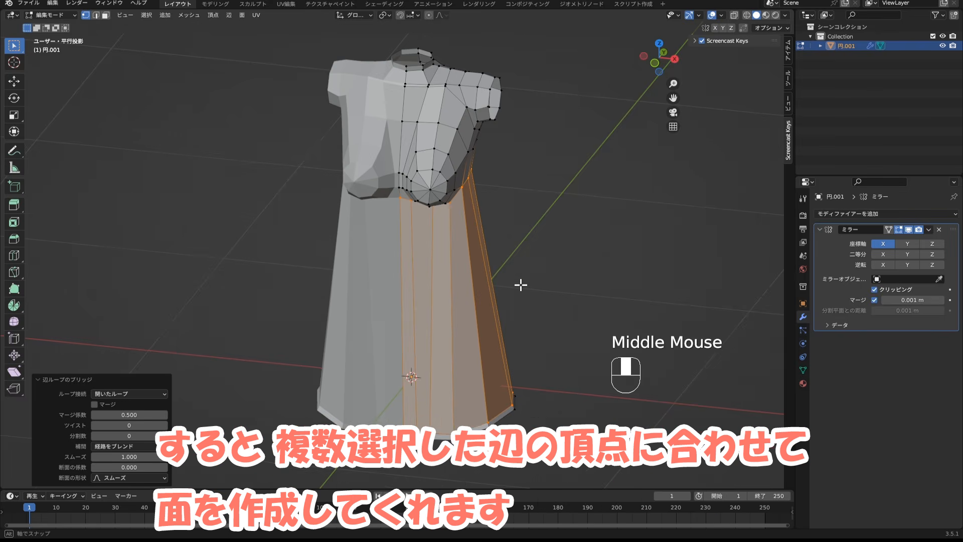
mouse_move(521, 285)
middle_mouse_down()
mouse_move(321, 285)
mouse_move(506, 282)
middle_mouse_up()
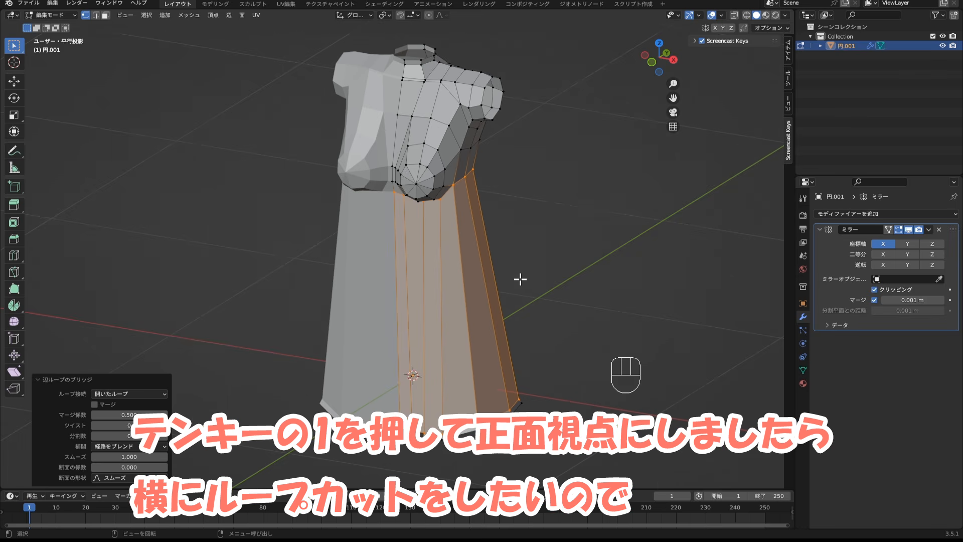
key("KP_1")
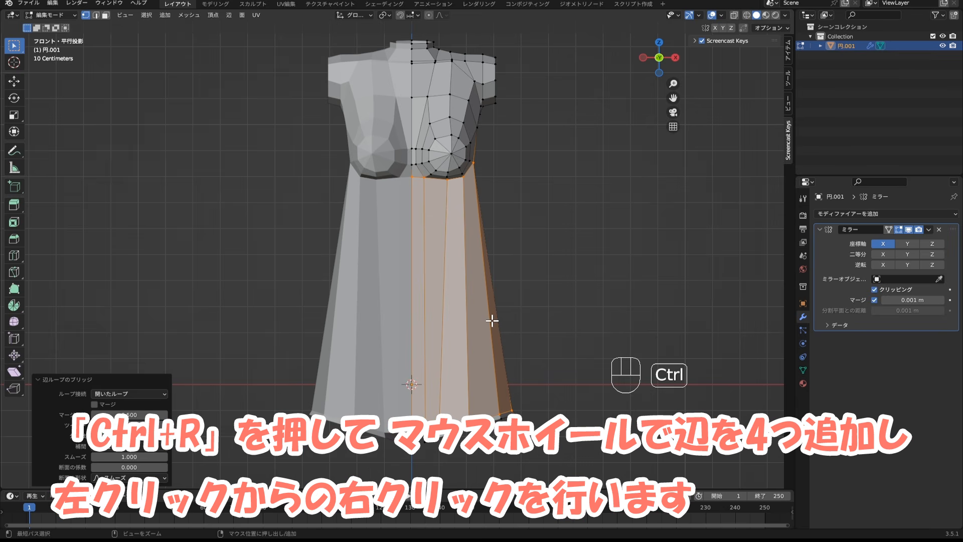
key("ctrl+r")
scroll(491, 320, "up", 2)
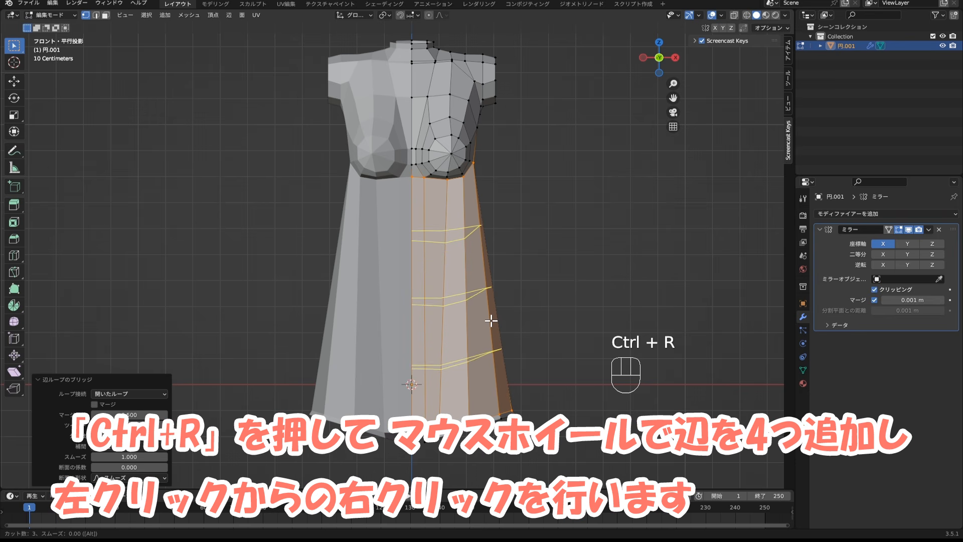
scroll(491, 321, "up", 1)
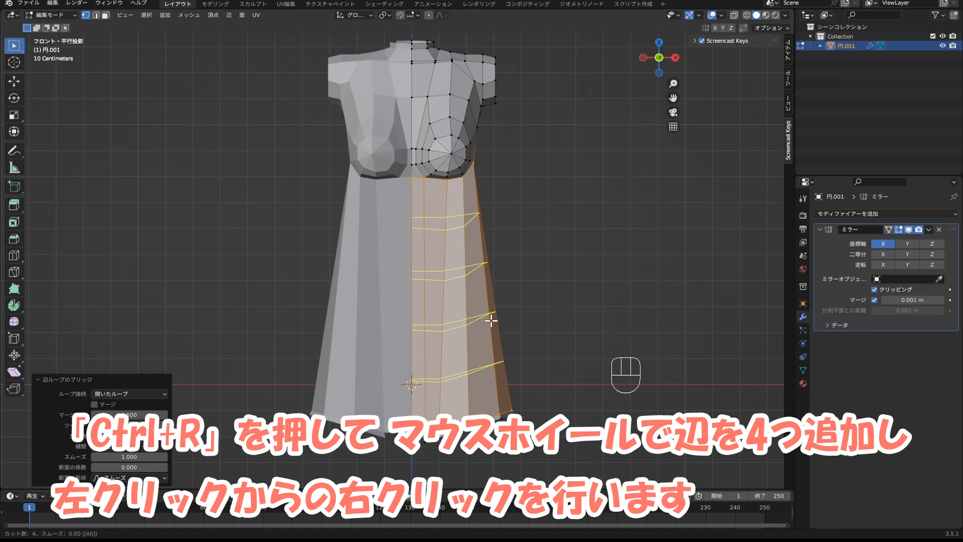
left_click(490, 321)
right_click(491, 321)
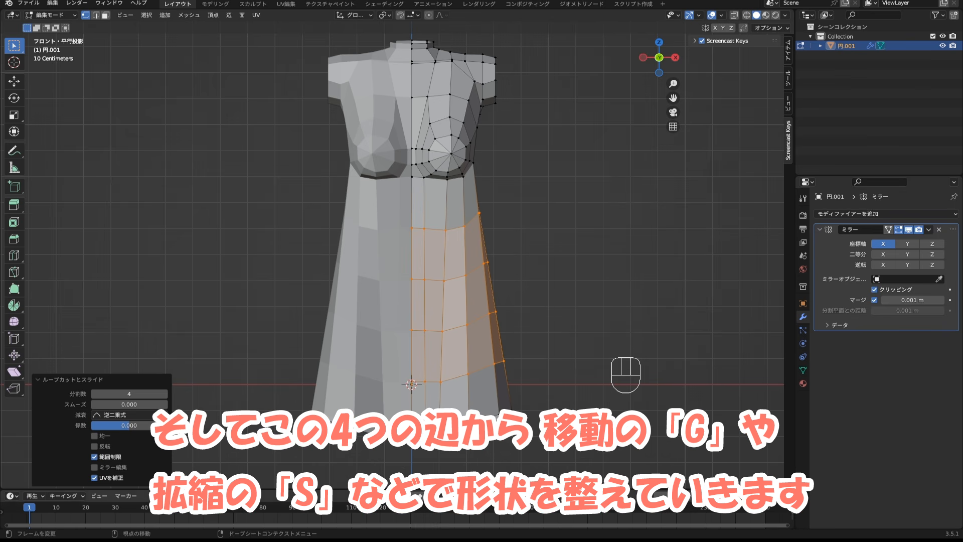
Roughly reposition the three side vertices of the topmost new loop, at rib level, in front view.
middle_click_drag(516, 351, 506, 241)
key("KP_1")
scroll(506, 240, "up", 1)
middle_click_drag(507, 241, 494, 256, "shift")
scroll(494, 256, "up", 2)
middle_click_drag(493, 256, 482, 271, "shift")
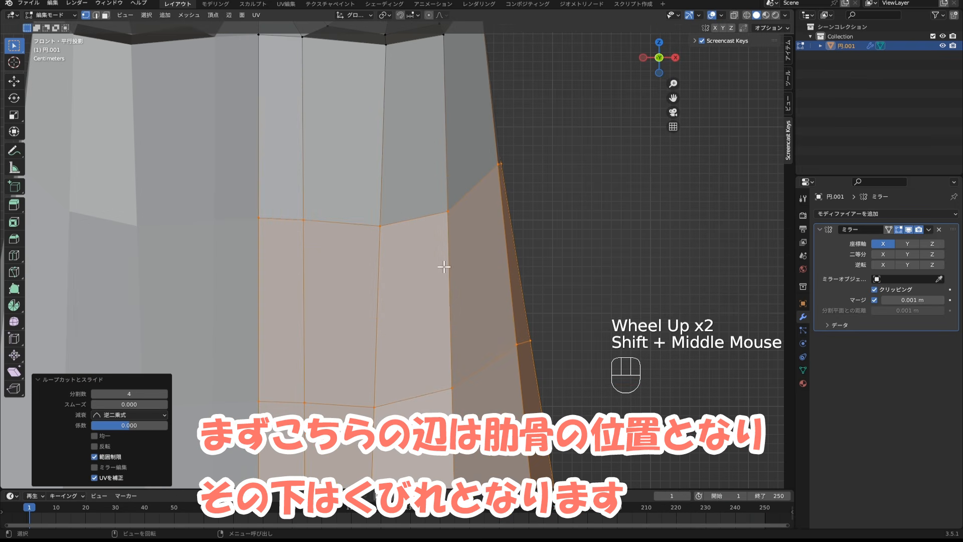
middle_click_drag(406, 262, 404, 155, "shift")
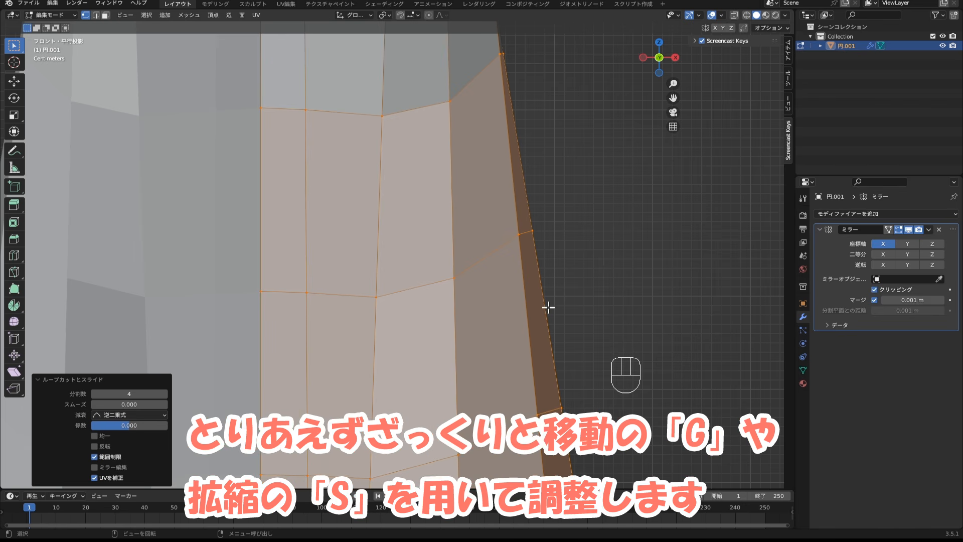
scroll(548, 306, "down", 2)
middle_click_drag(548, 307, 550, 388, "shift")
left_click(535, 230)
key("g")
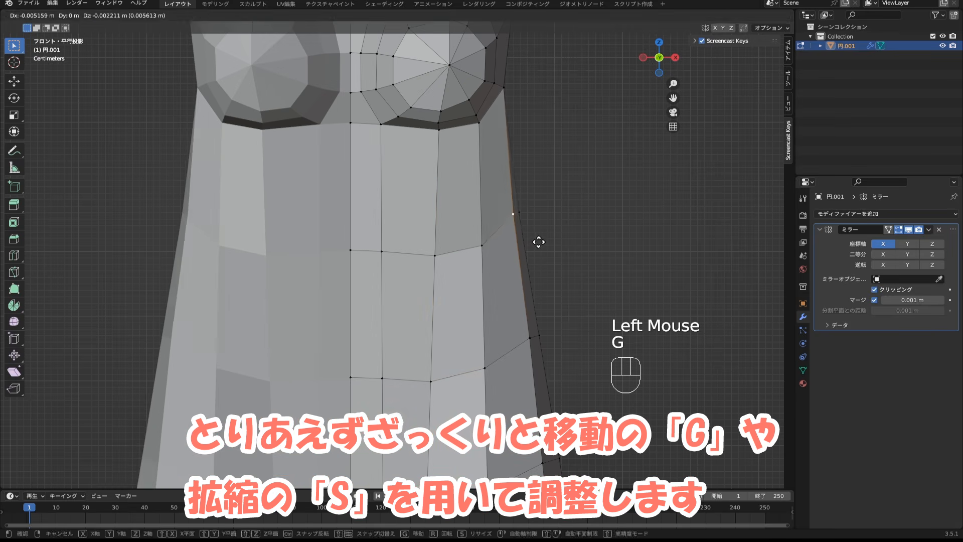
left_click(536, 241)
left_click(521, 206)
key("g")
left_click(519, 212)
left_click(484, 249)
key("g")
left_click(482, 244)
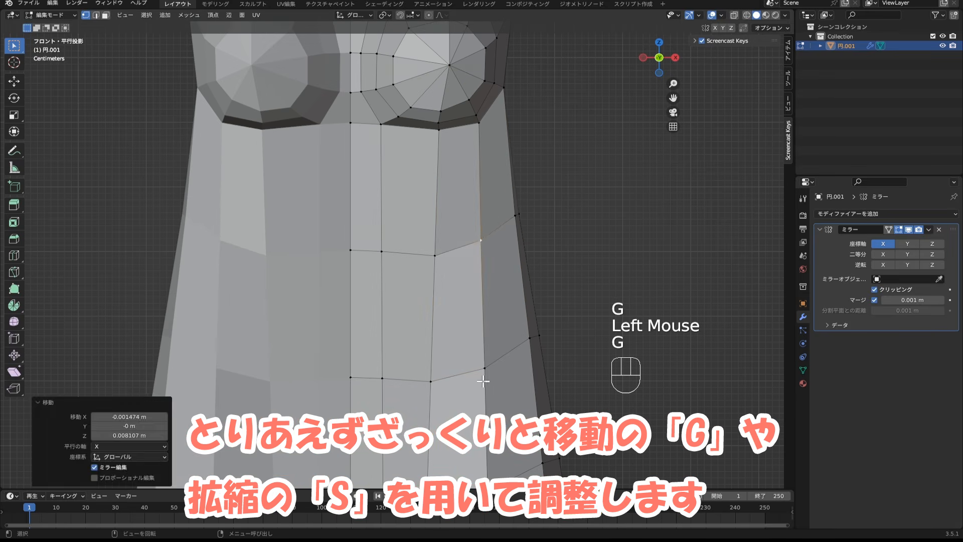
Move the side vertices of the second loop below the bust inward to start forming the waist.
left_click(483, 372)
key("g")
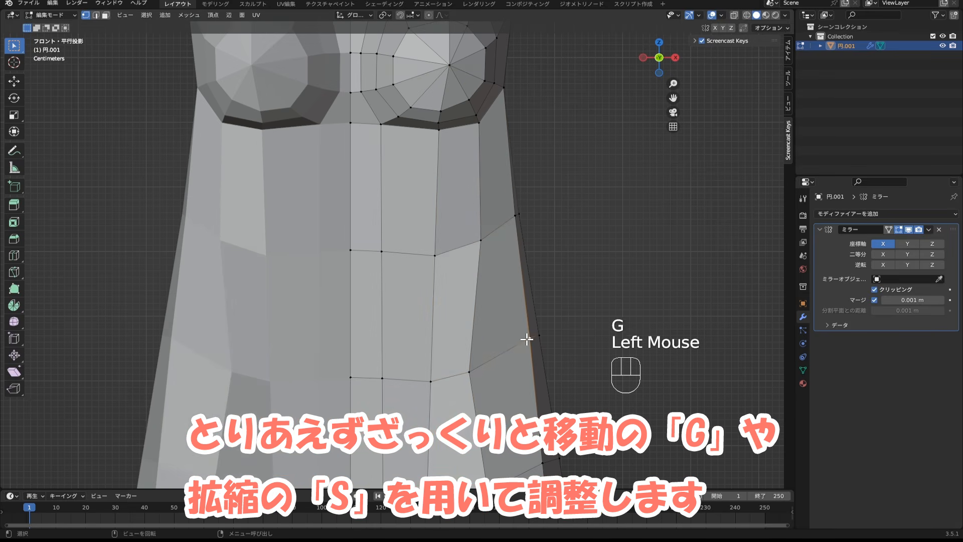
left_click(519, 351)
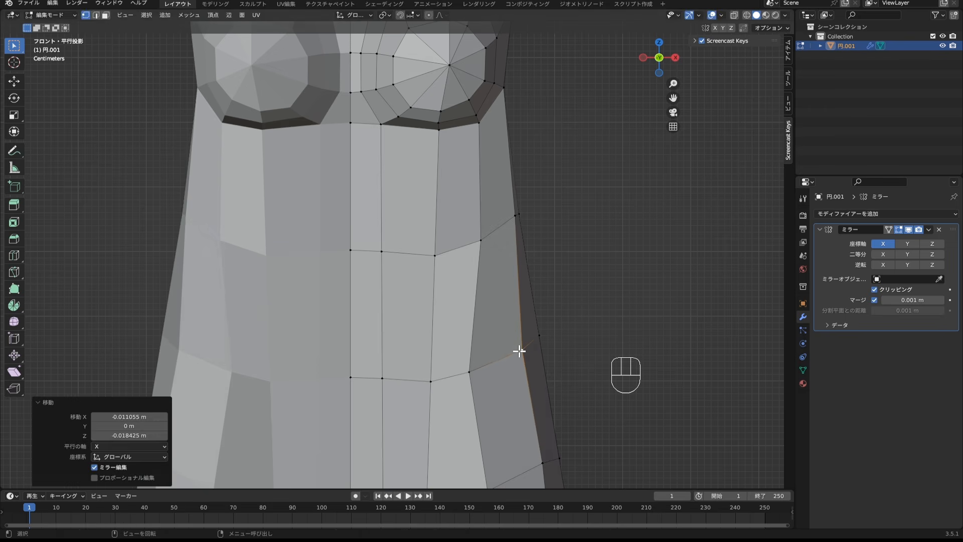
left_click(543, 338)
key("g")
left_click(532, 344)
left_click(522, 351)
key("g")
left_click(514, 356)
Narrow the waist further by moving its front vertices and outer side vertices toward the center line.
left_click(436, 386)
key("g")
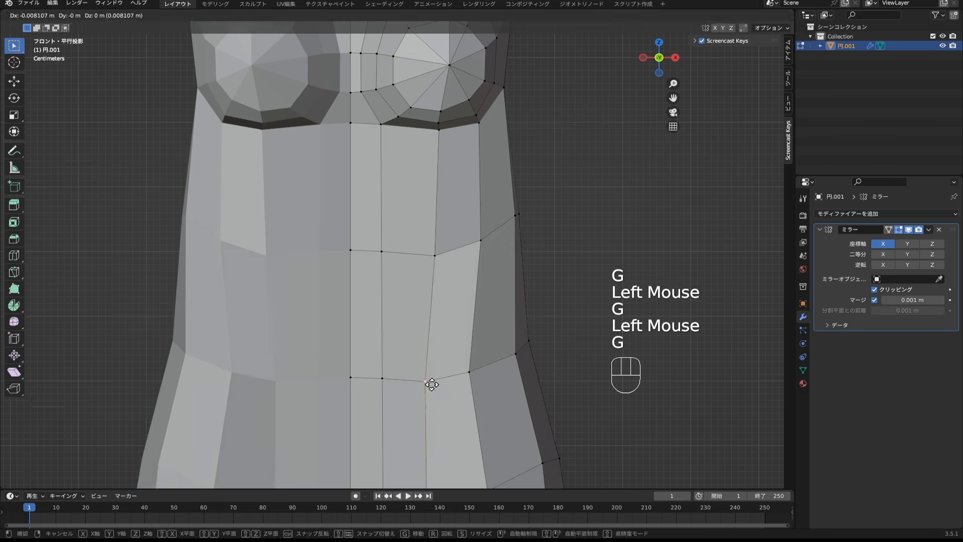
left_click(444, 377)
left_click(512, 357)
key("g")
left_click(483, 366)
left_click(531, 342)
key("g")
left_click(519, 348)
left_click(520, 347)
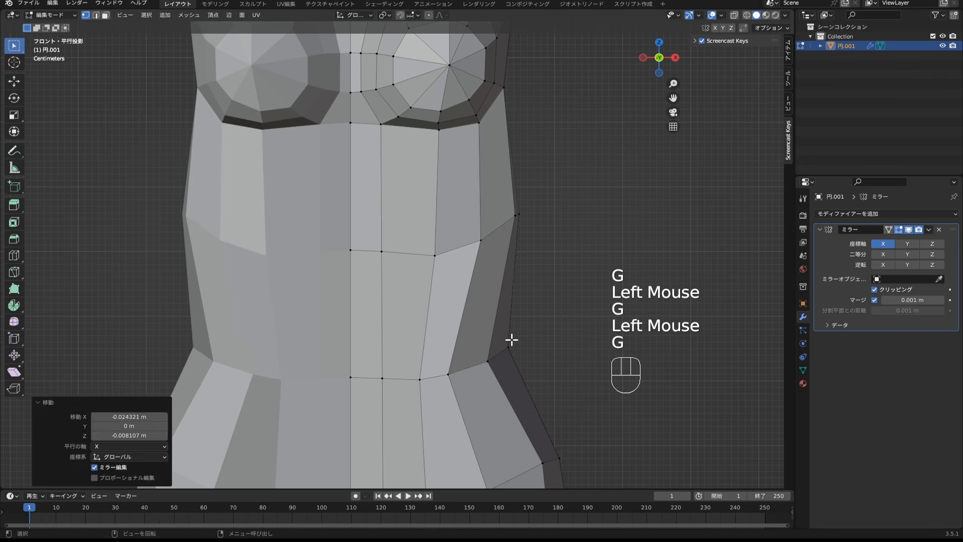
Pull the rib loop's side vertices inward and fine-tune the outer and front-side vertices of the waist loop to match.
left_click(461, 241)
left_click(511, 218)
key("g")
left_click(500, 221)
left_click(521, 215)
key("g")
left_click(513, 217)
left_click(513, 351)
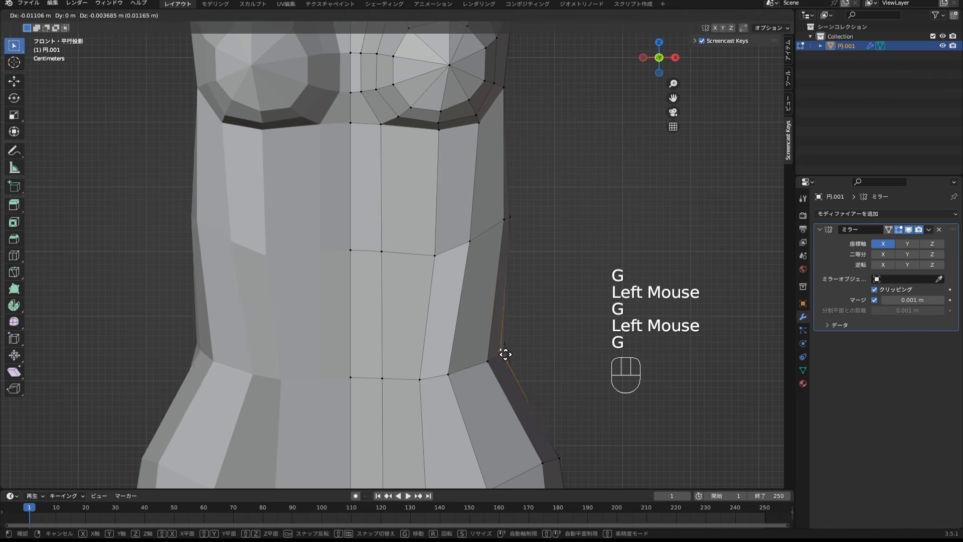
left_click(457, 369)
Select the entire rib-level edge loop, including its center-line vertex, and move it up closer to the bust.
scroll(475, 301, "down", 2)
middle_click_drag(475, 301, 458, 310, "shift")
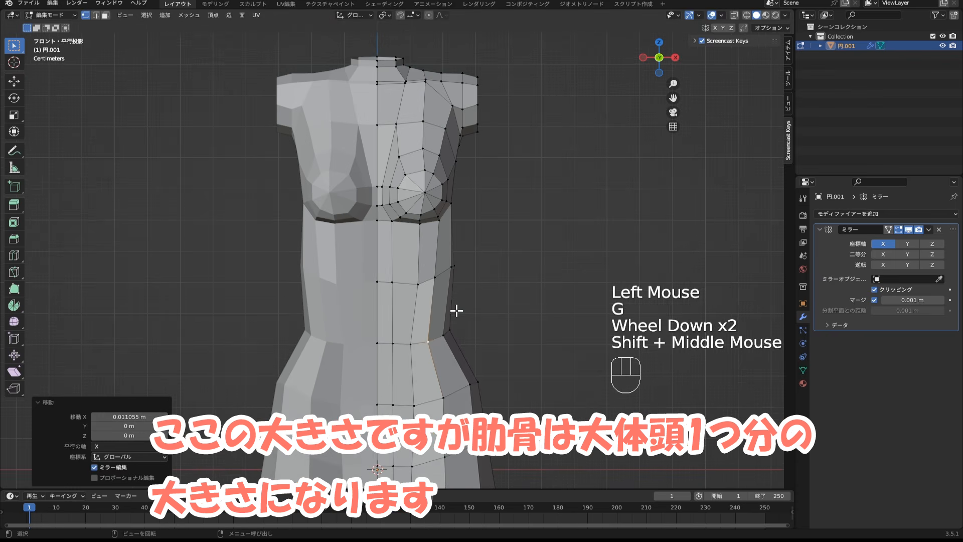
scroll(445, 322, "up", 1)
scroll(445, 322, "down", 2)
scroll(445, 322, "up", 1)
left_click(373, 286)
middle_click_drag(374, 285, 386, 366, "shift")
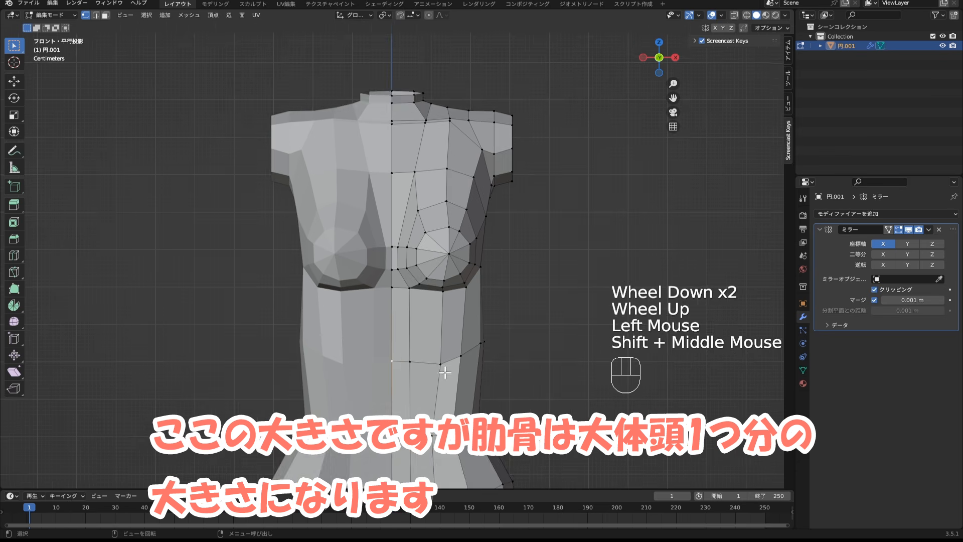
scroll(441, 186, "down", 3)
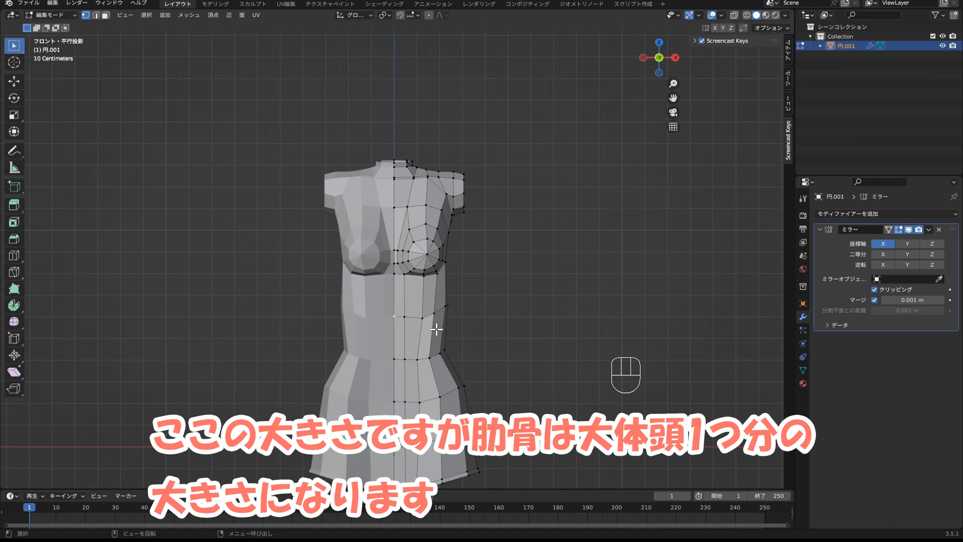
scroll(436, 328, "up", 2)
left_click(453, 365, "alt+shift")
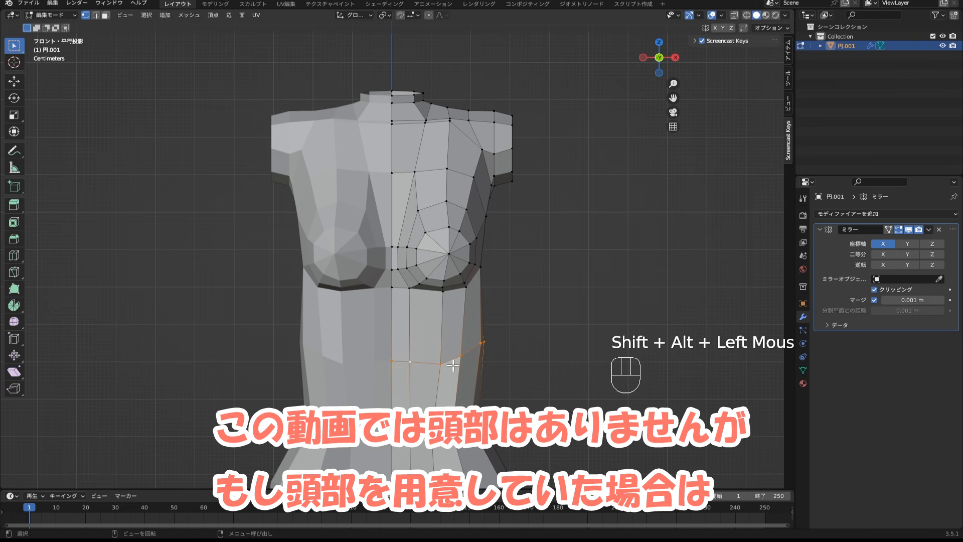
key("g")
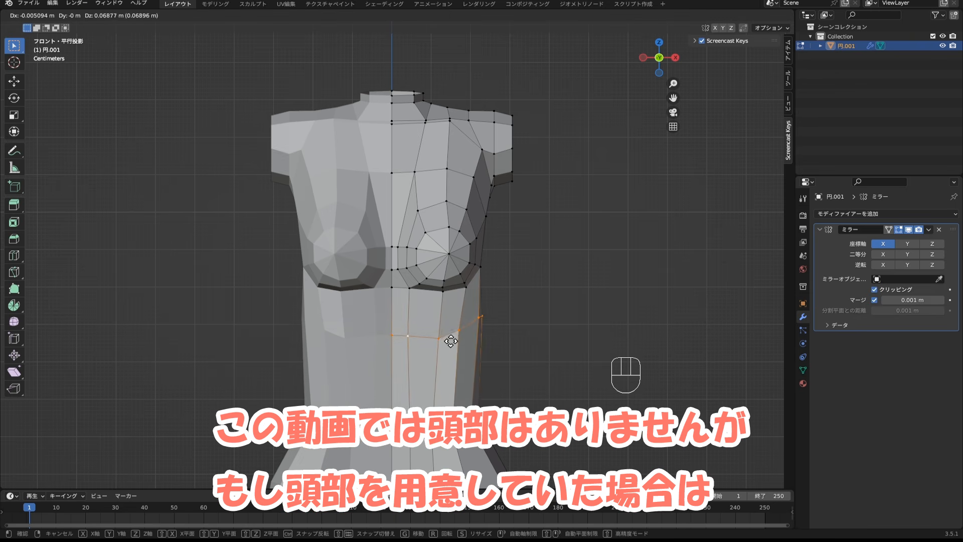
left_click(450, 346)
Select the entire waist edge loop and move it up about 0.073 m.
middle_click_drag(460, 374, 465, 288, "shift")
left_click(472, 241)
left_click(456, 301, "alt+shift")
key("g")
left_click(468, 278)
scroll(468, 265, "down", 2)
scroll(465, 288, "up", 1)
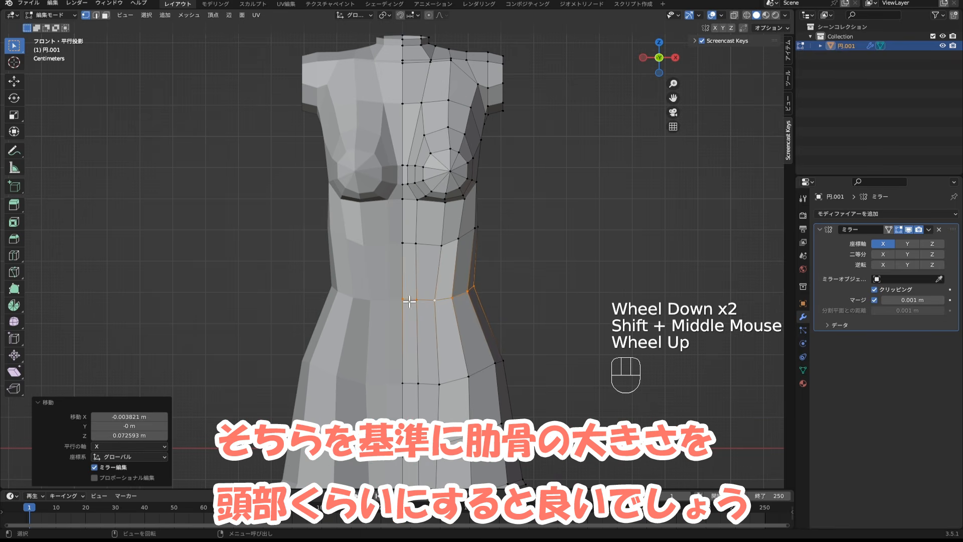
Raise the waist loop's center-line vertex about 0.003 m and adjust its outer side vertex.
left_click(409, 301)
key("g")
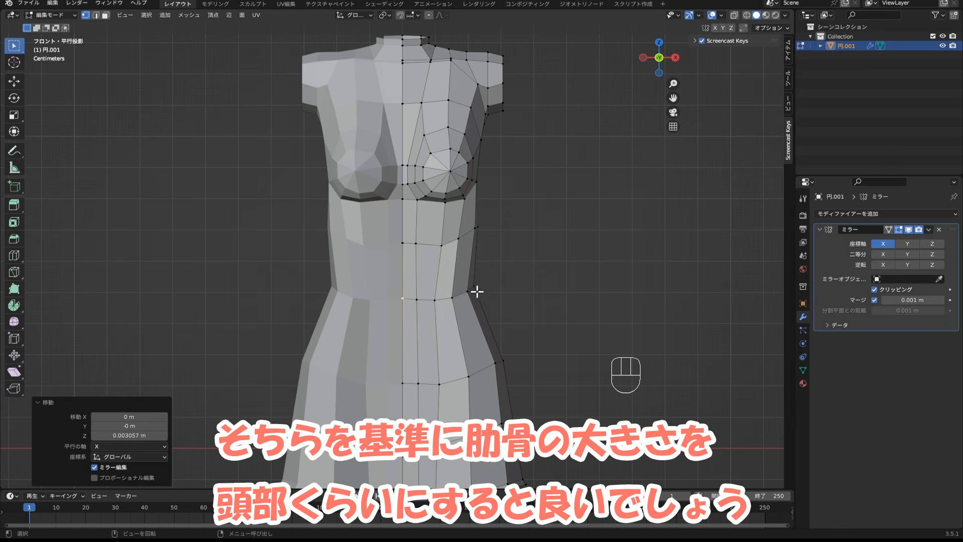
left_click(475, 288)
key("g")
Select the entire rib-level loop and move it up slightly, and do the same with the entire waist loop.
scroll(451, 242, "down", 1)
middle_click_drag(451, 242, 443, 276, "shift")
scroll(443, 276, "up", 1)
left_click(441, 277, "alt+shift")
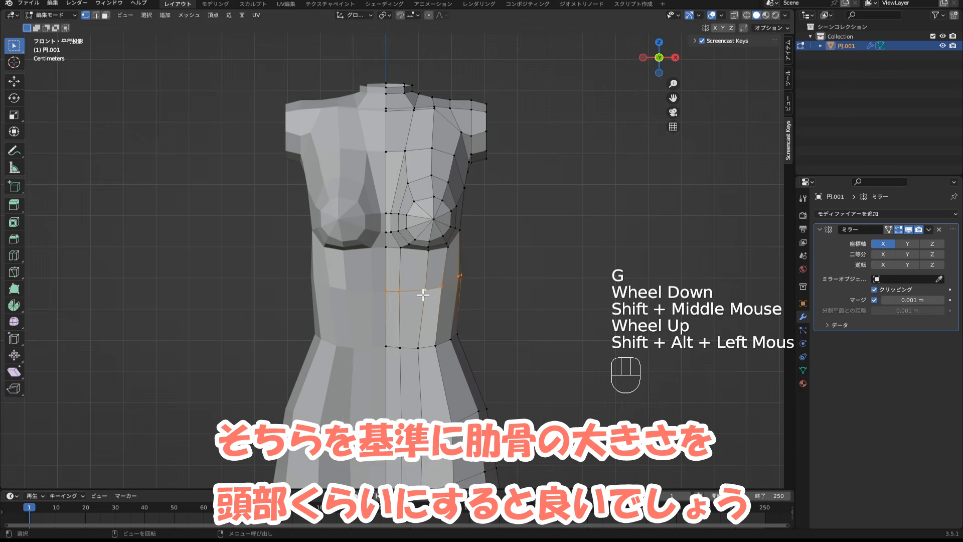
scroll(441, 277, "up", 1)
key("g")
left_click(458, 279)
left_click(430, 368, "alt+shift")
key("g")
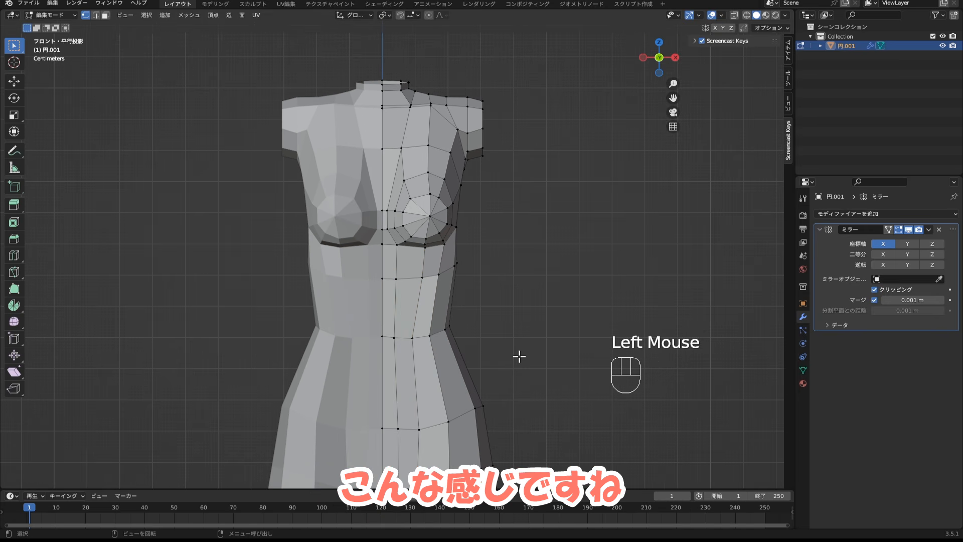
Reposition the front vertices of the pelvis-level loop one by one so they form an even line.
middle_click_drag(519, 355, 435, 277, "shift")
scroll(511, 189, "up", 1)
left_click(435, 278)
key("g")
left_click(430, 280)
left_click(398, 284)
key("g")
left_click(400, 274)
left_click(369, 288)
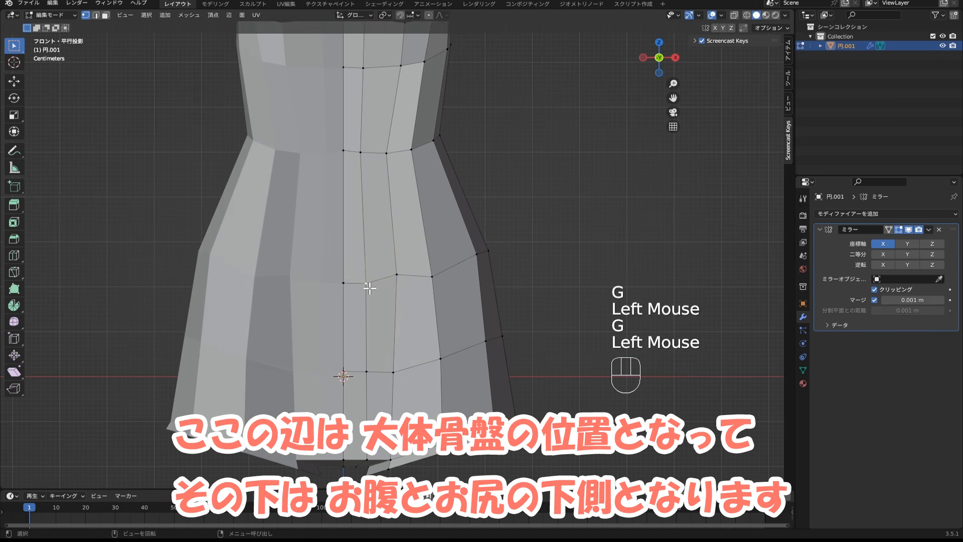
key("g")
left_click(368, 285)
left_click(404, 278)
key("g")
left_click(400, 284)
Pull the pelvis loop's two outer side vertices inward and shift one of its front vertices slightly outward.
left_click(483, 258)
key("g")
left_click(470, 262)
left_click(496, 248)
key("g")
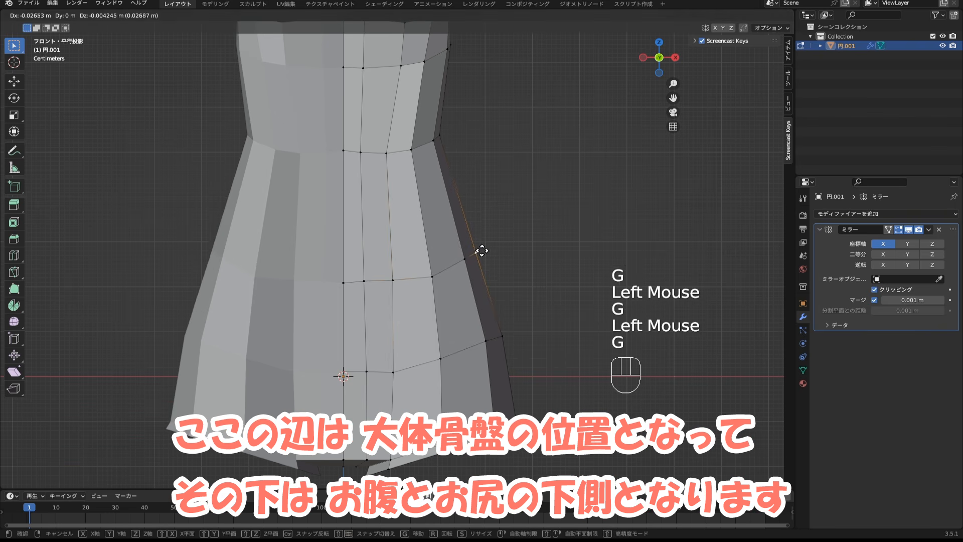
left_click(401, 284)
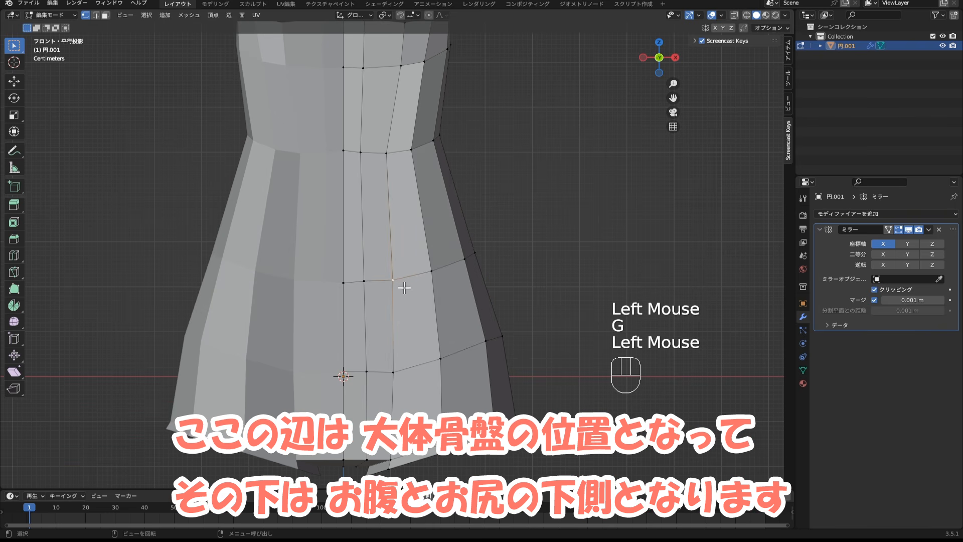
key("g")
left_click(410, 287)
Spread the lower hip loop's front vertices outward and pull its outer side vertices slightly inward.
left_click(400, 366)
key("g")
left_click(409, 365)
left_click(446, 366)
key("g")
left_click(454, 367)
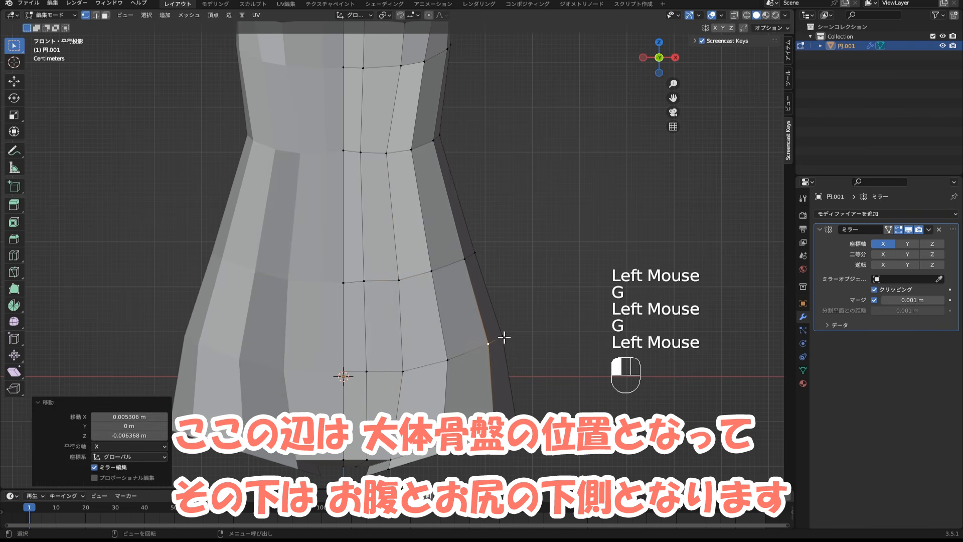
key("g")
left_click(491, 345)
key("g")
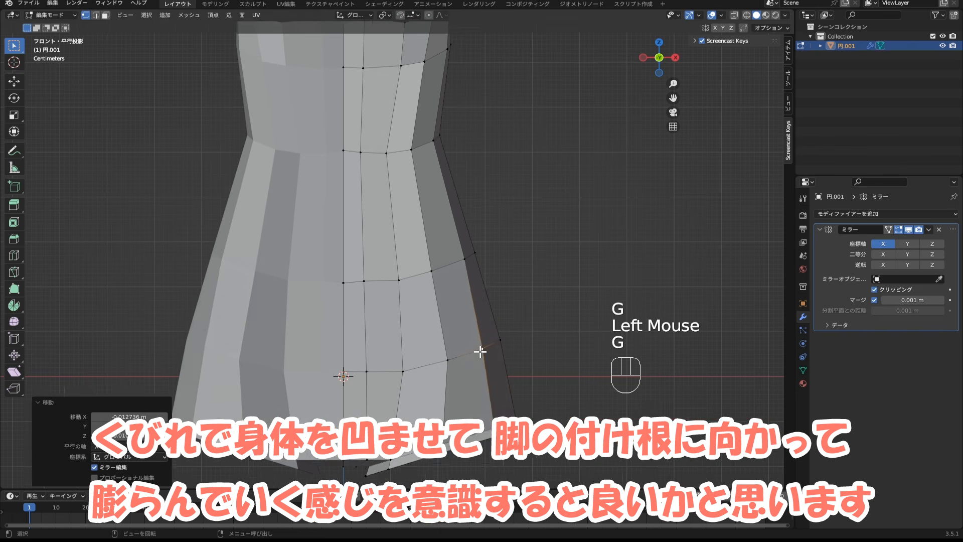
Select the whole waist edge loop and slide it slightly down along the body.
scroll(480, 351, "down", 1)
middle_click_drag(480, 351, 456, 333, "shift")
scroll(455, 332, "down", 2)
scroll(456, 333, "up", 1)
left_click(420, 273)
left_click(421, 273, "alt+shift")
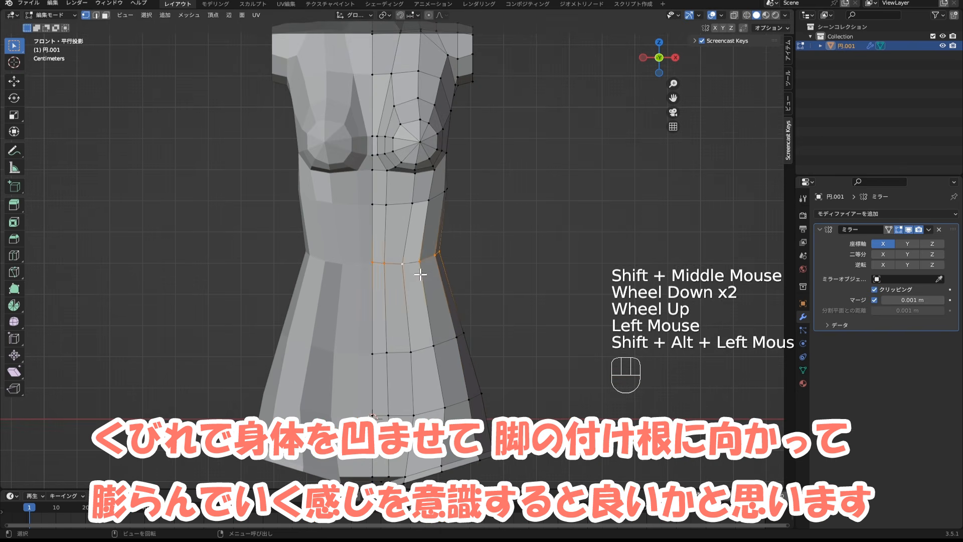
key("g")
key("g")
left_click(423, 289)
scroll(432, 299, "down", 2)
scroll(431, 301, "up", 2)
middle_click_drag(426, 335, 420, 302, "shift")
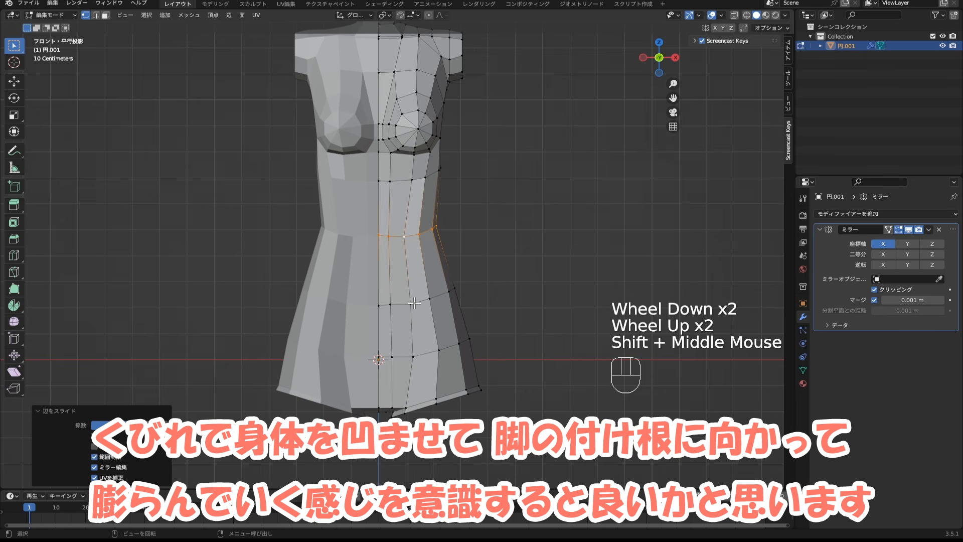
Adjust the pelvis loop's front and center-line vertices, shifting a front vertex outward about 0.02 m along X.
left_click(414, 302)
scroll(414, 303, "up", 1)
key("g")
left_click(375, 315)
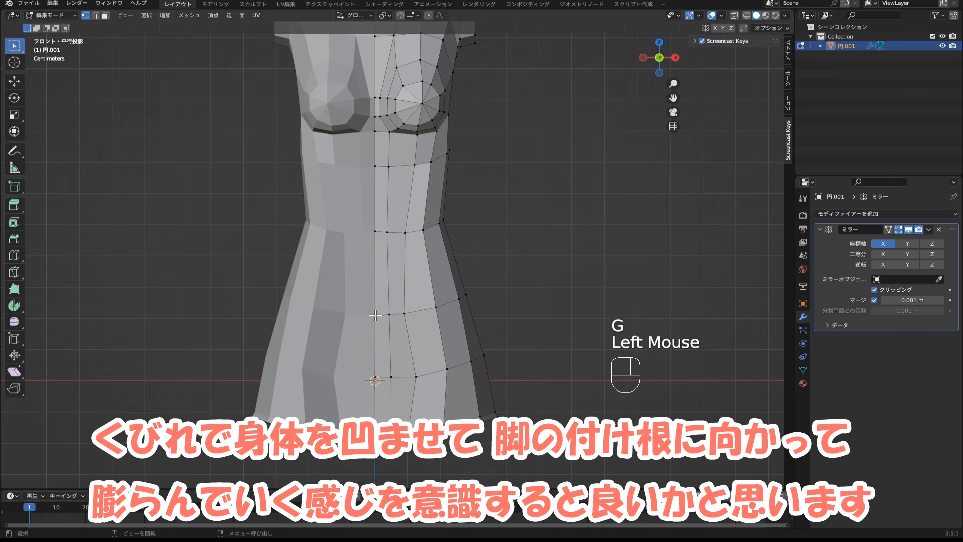
key("g")
left_click(372, 315)
scroll(415, 317, "down", 2)
double_click(406, 301)
key("g")
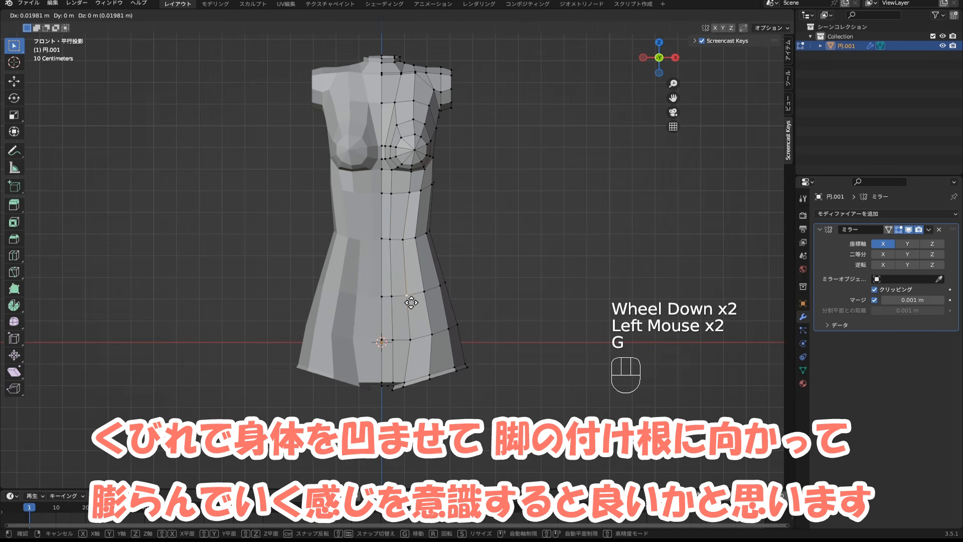
left_click(411, 302)
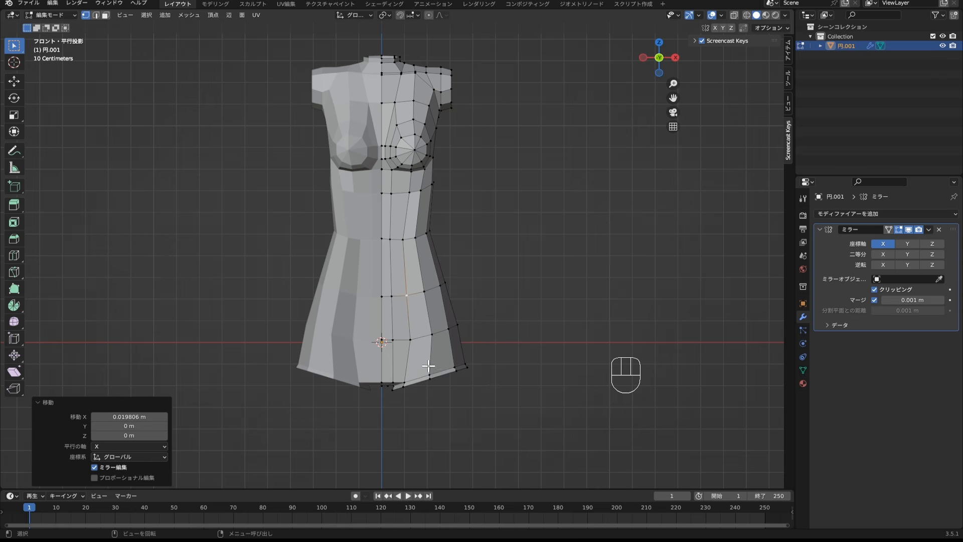
Move the lower hip loop's front-side vertex inward about 0.015 m and down about 0.007 m.
left_click(433, 336)
key("g")
left_click(430, 339)
middle_click_drag(489, 299, 492, 310, "shift")
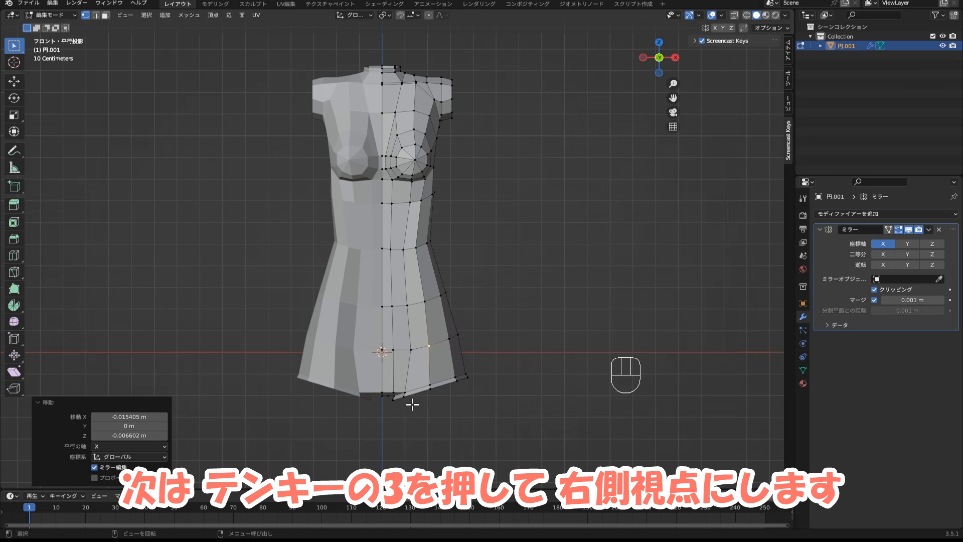
In the right side view, move the rib-level loop's side-back vertices forward to start an S-curved back.
key("KP_3")
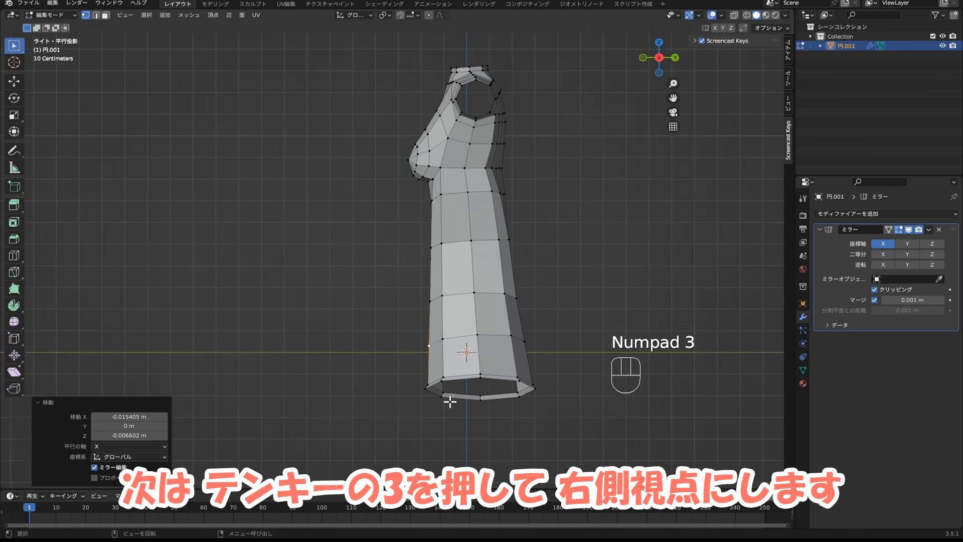
middle_click_drag(450, 398, 406, 344, "shift")
scroll(397, 345, "up", 1)
mouse_move(419, 262)
middle_mouse_down("shift")
mouse_move(415, 288)
mouse_move(407, 273)
middle_mouse_up("shift")
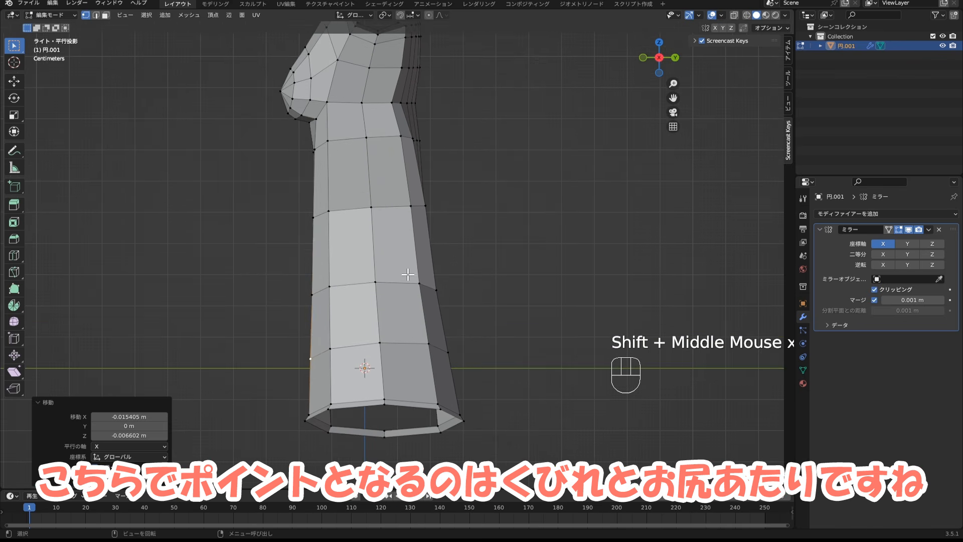
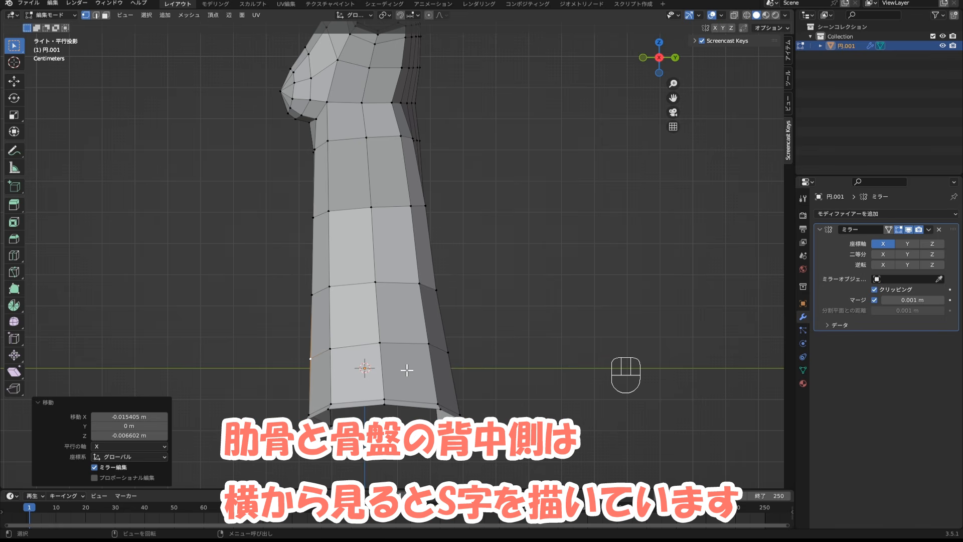
middle_click_drag(466, 165, 466, 333, "shift")
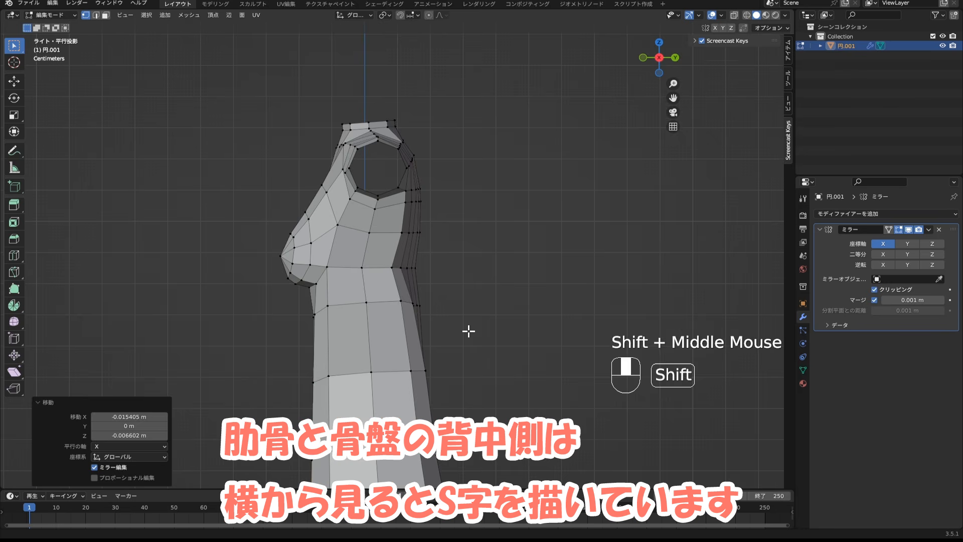
scroll(401, 199, "up", 2)
left_click(401, 202)
key("g")
left_click(423, 200)
left_click(411, 210)
key("g")
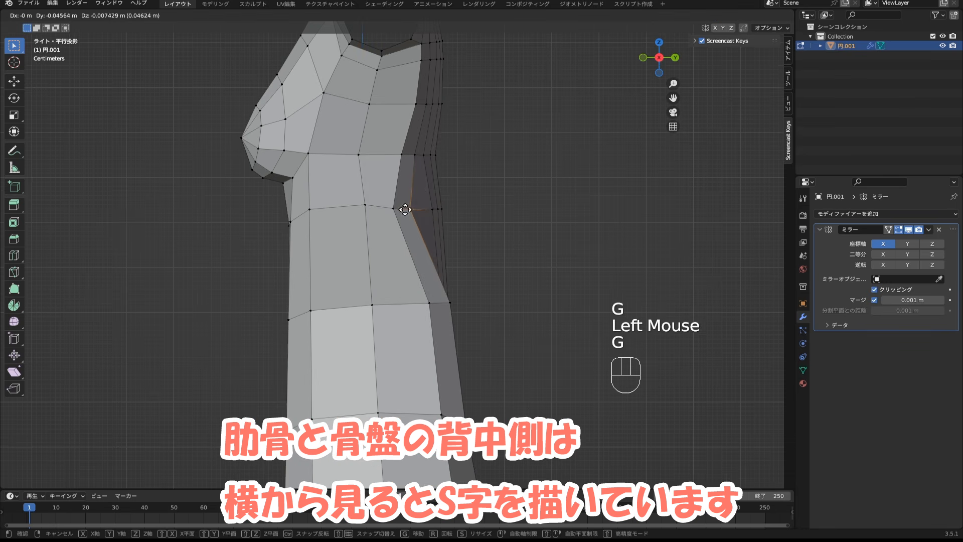
left_click(402, 208)
Move the waist loop's back vertices forward one by one to hollow the lower back.
left_click(428, 306)
key("g")
left_click(428, 307)
key("g")
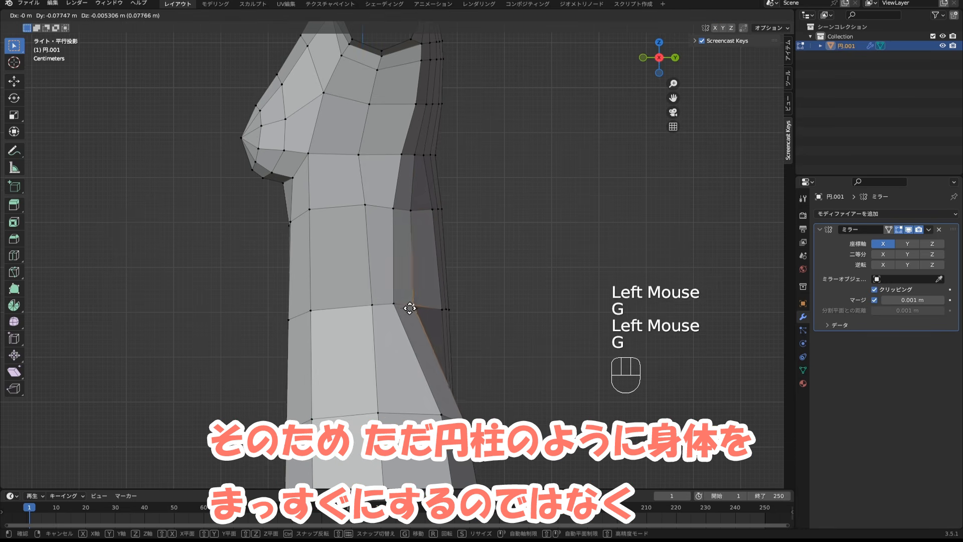
left_click(432, 308)
key("g")
left_click(421, 308)
key("g")
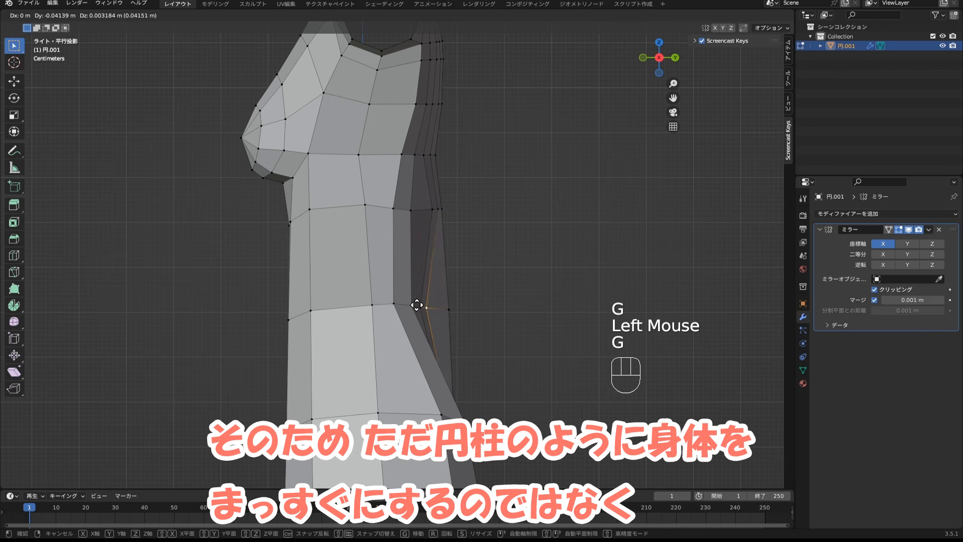
left_click(421, 304)
key("g")
left_click(429, 308)
Shift the remaining rib-level back vertices forward about 0.024 m and the rib loop's side vertex forward about 0.034 m.
key("g")
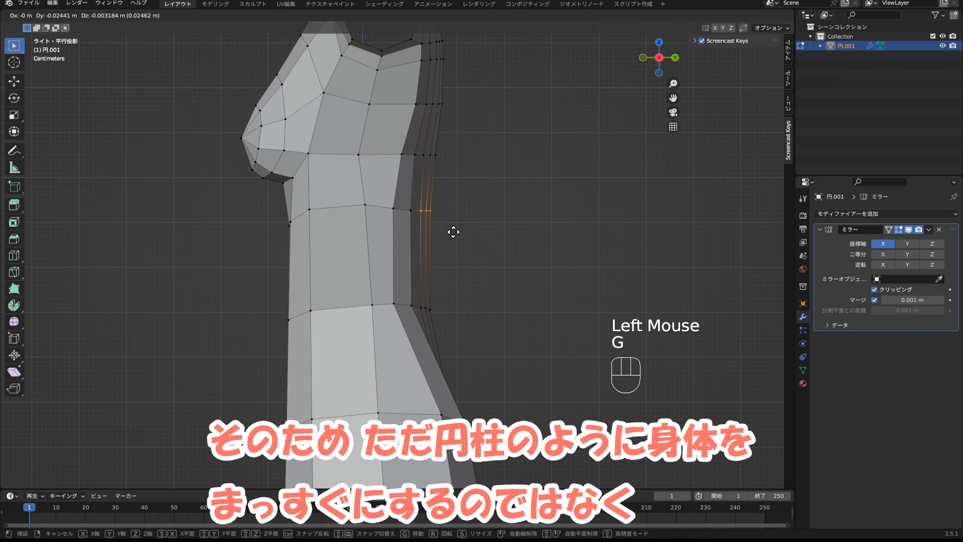
left_click(451, 230)
key("g")
left_click(368, 207)
key("g")
left_click(351, 211)
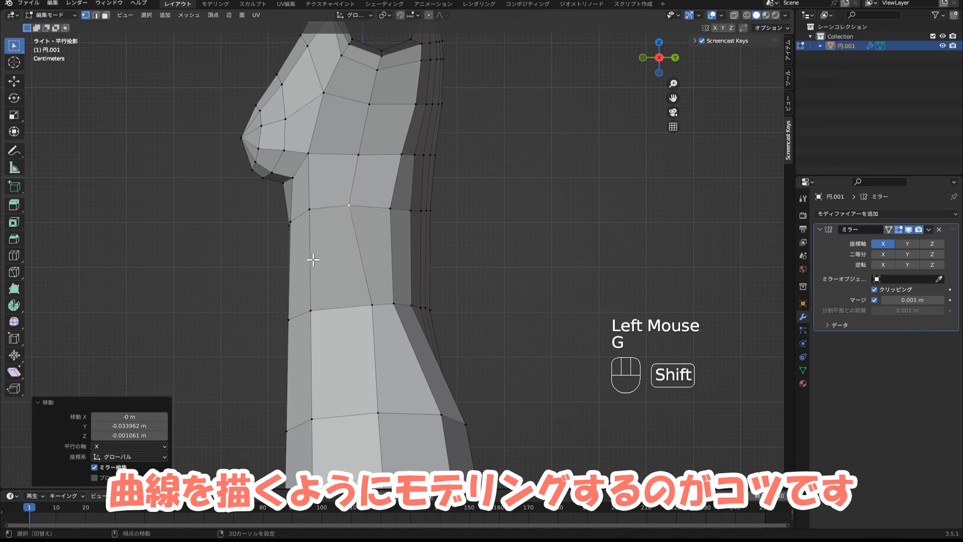
Adjust the rib loop's front vertices and pull the waist loop's front vertices backward to shape the front curve.
middle_click_drag(314, 259, 340, 243, "shift")
double_click(332, 248)
key("g")
left_click(334, 248)
key("g")
left_click(348, 408)
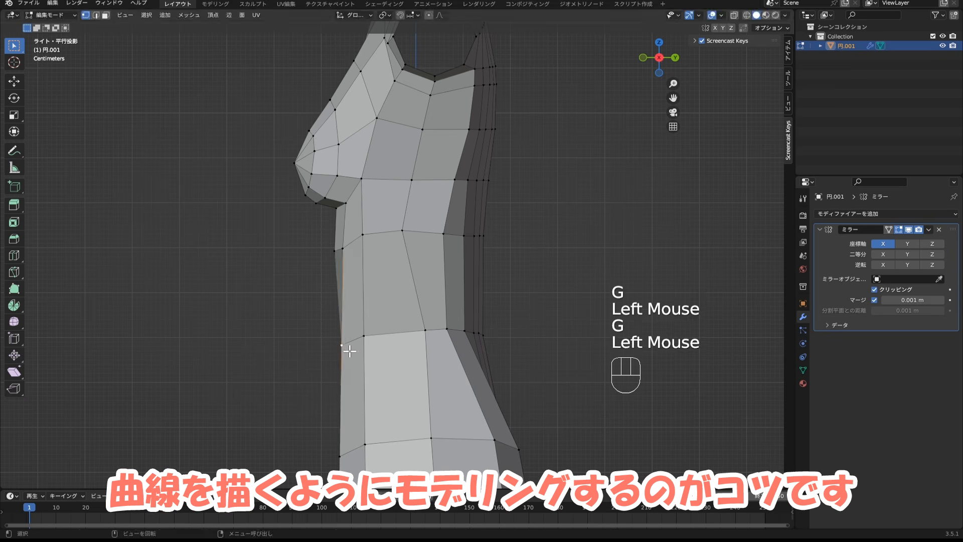
key("g")
left_click(346, 351)
key("g")
left_click(345, 351)
Move the waist loop's middle side vertex forward to even out the spacing around the waist.
middle_click_drag(356, 349, 355, 241, "shift")
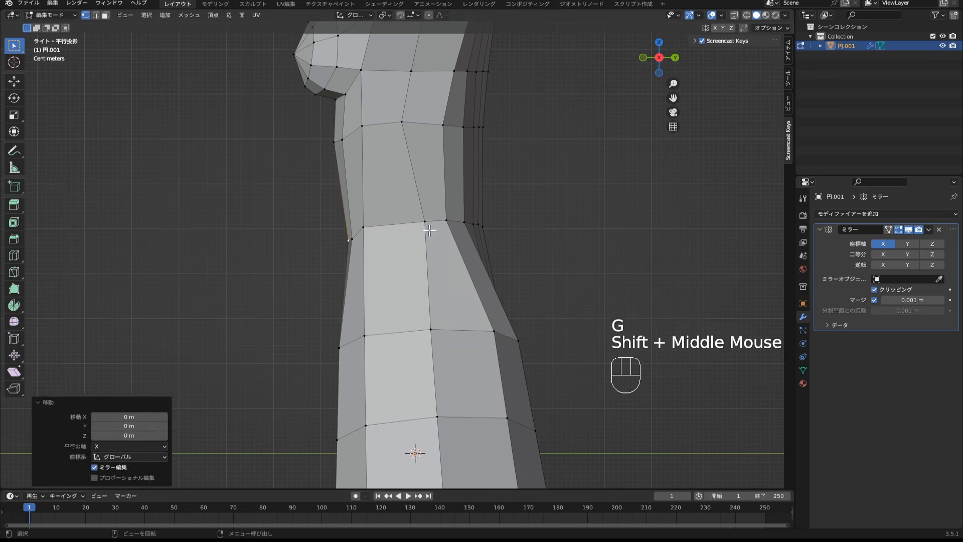
left_click(424, 223)
key("g")
left_click(408, 224)
Push the lower hip loop's rear vertex backward and slightly down to form the buttock.
middle_click_drag(515, 378, 486, 251, "shift")
scroll(483, 238, "down", 1)
left_click(489, 299)
key("g")
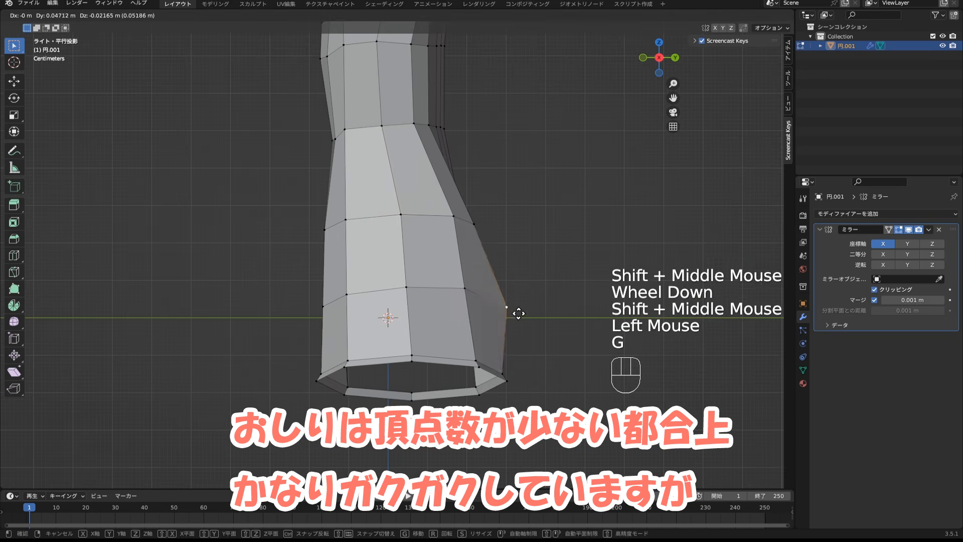
middle_click_drag(519, 311, 528, 276, "shift")
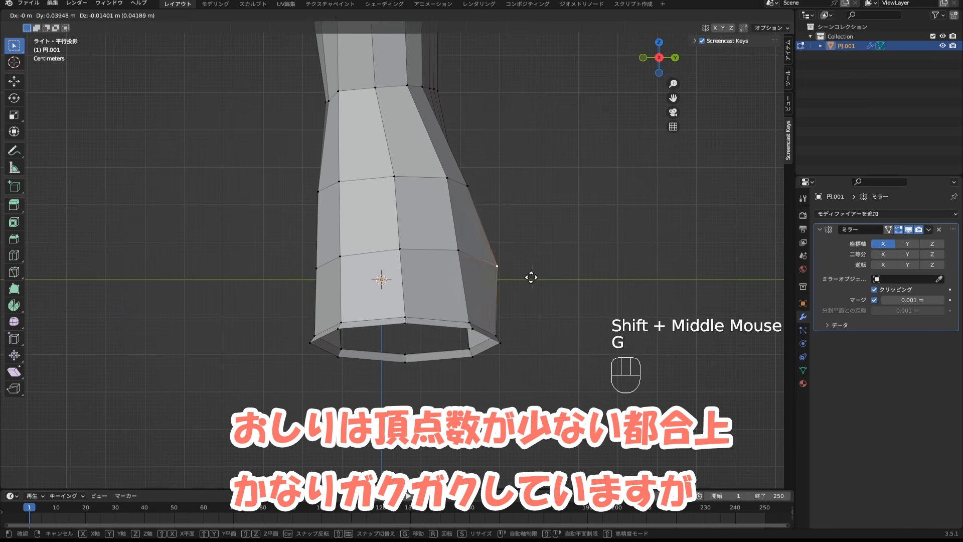
Pull the front-most vertices of the lower hip and pelvis loops slightly backward to flatten the lower belly.
left_click(314, 271)
key("g")
left_click(319, 269)
left_click(318, 191)
key("g")
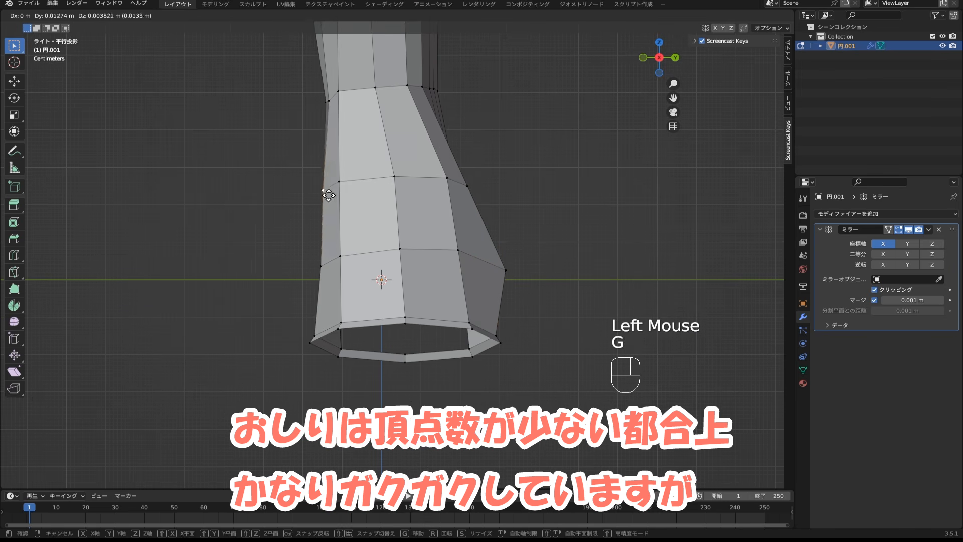
left_click(331, 191)
Shift the front-side vertices of the lower hip and pelvis loops backward to follow the belly contour.
left_click(351, 240)
key("g")
middle_click_drag(347, 181, 361, 258, "shift")
left_click(361, 245)
key("g")
Push a front vertex of the pelvis loop forward about 0.037 m and ease its neighbour back about 0.018 m.
left_click(288, 255)
left_click(285, 255, "shift")
key("KP_3")
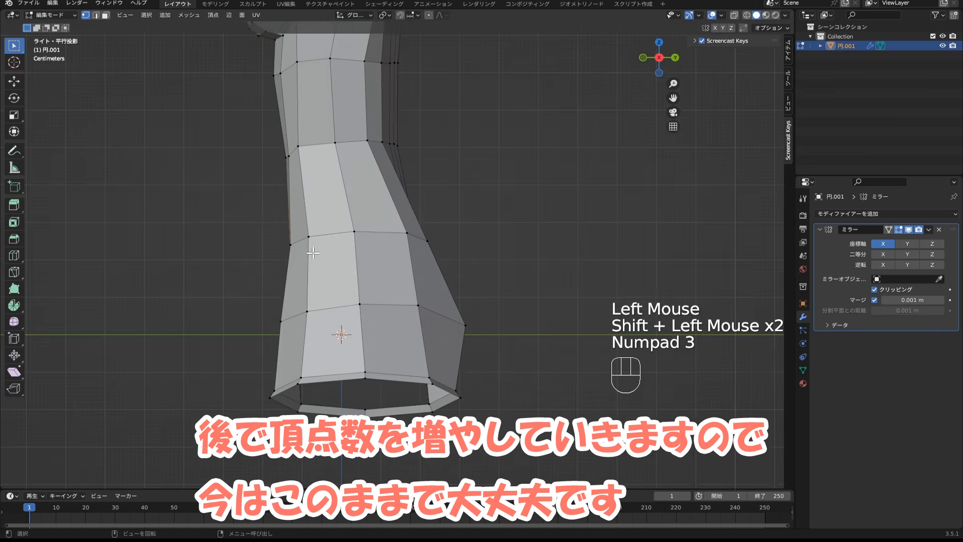
middle_click_drag(313, 253, 383, 245, "shift")
key("g")
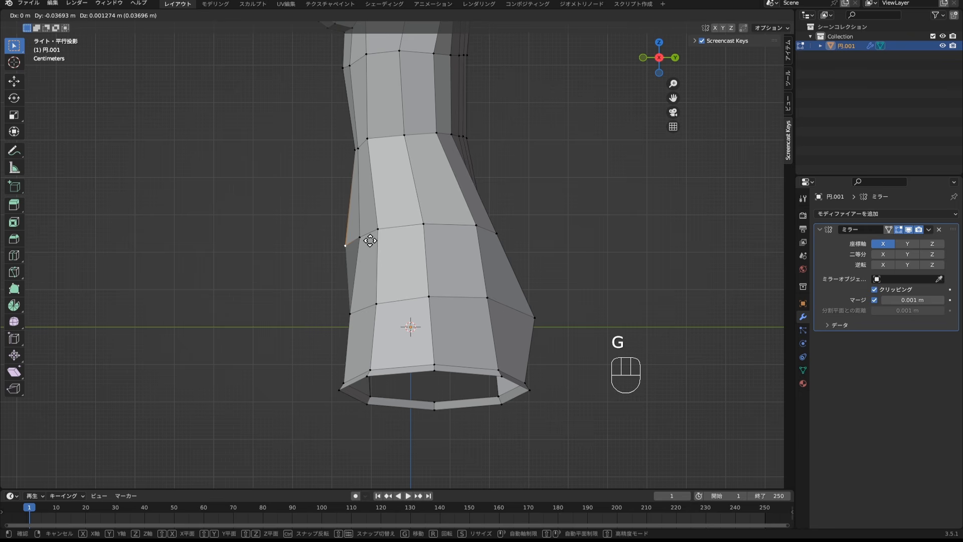
left_click(370, 241)
left_click(340, 243)
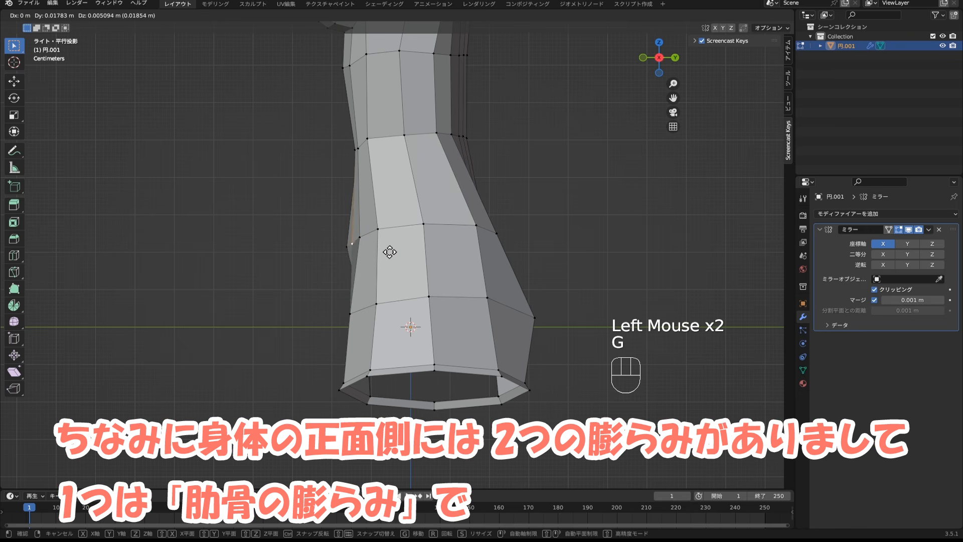
left_click(389, 253)
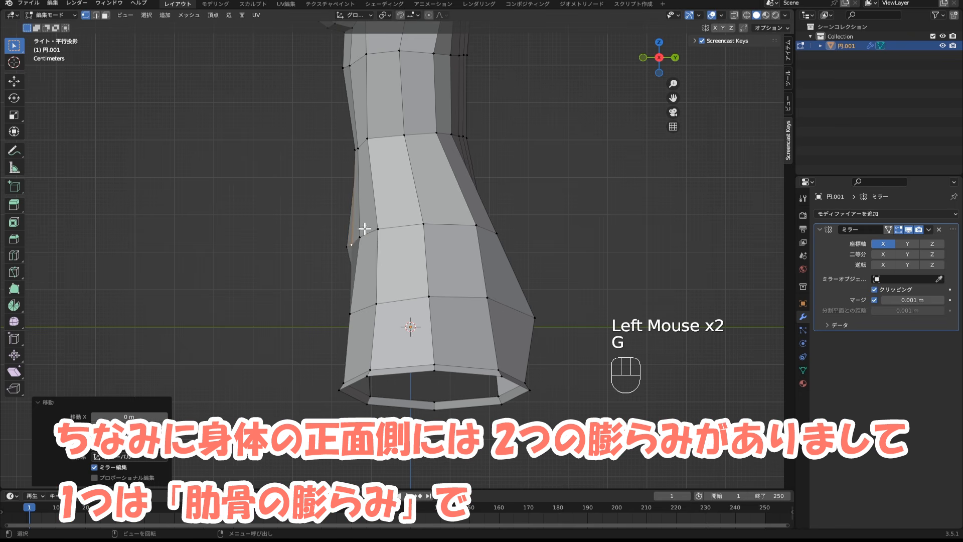
Raise the pelvis loop's front-most vertices slightly and fine-tune them to round the belly bulge.
middle_click_drag(365, 237, 393, 285, "shift")
scroll(361, 318, "up", 1)
left_click(364, 304)
key("g")
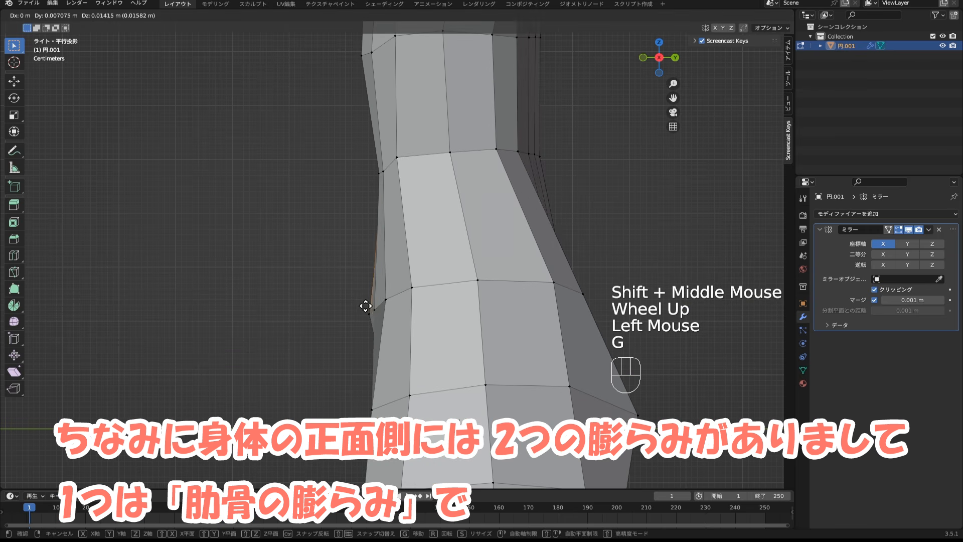
left_click(368, 308)
key("g")
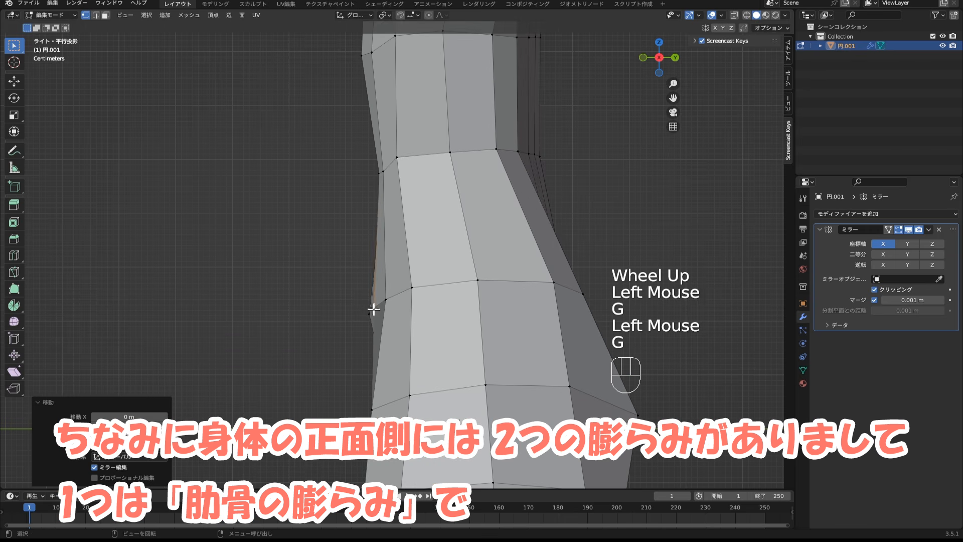
left_click(367, 313)
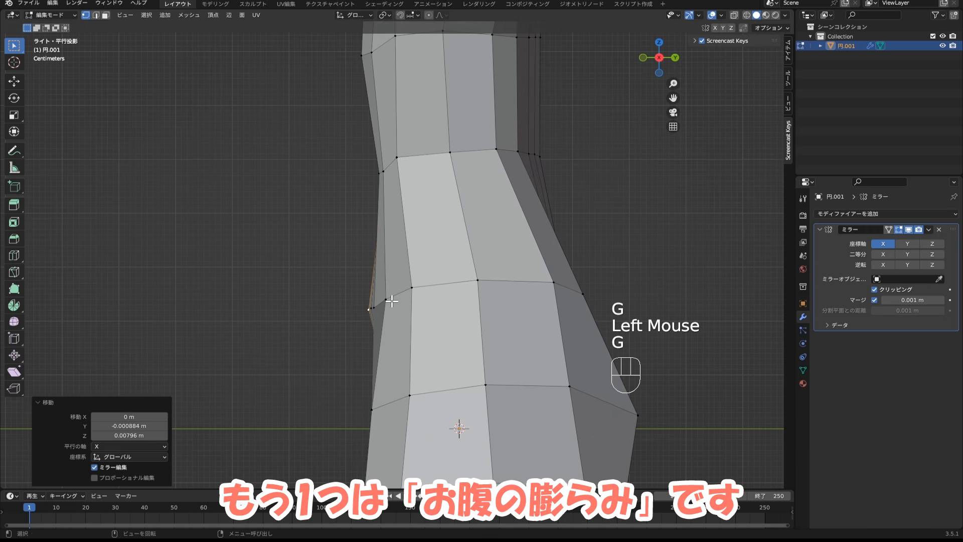
Nudge the front-side vertex of the hip loop forward about 0.002 m.
left_click(392, 301)
key("g")
left_click(390, 301)
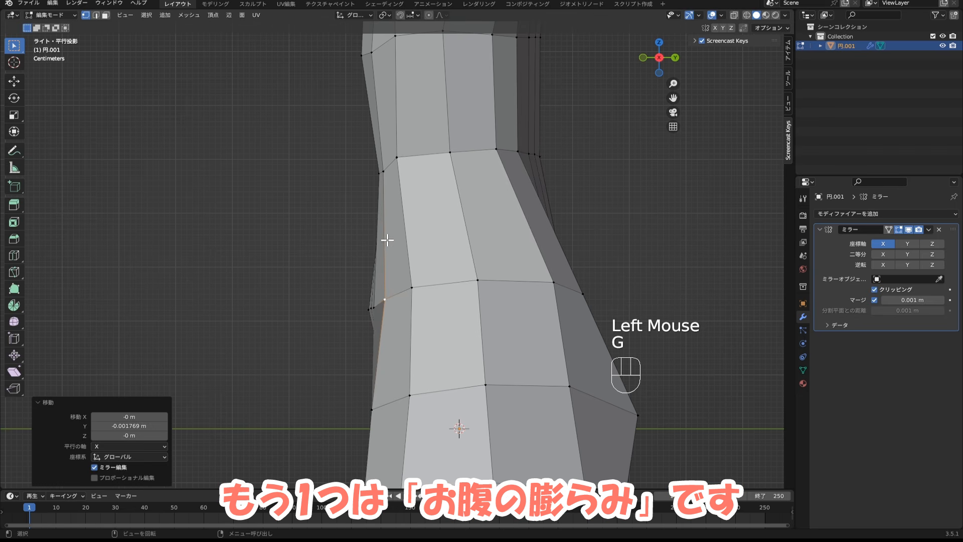
Move the front and front-side vertices of the waist loop slightly backward and up to narrow the waist.
middle_click_drag(387, 240, 371, 260, "shift")
scroll(376, 241, "up", 1)
left_click(387, 221)
key("g")
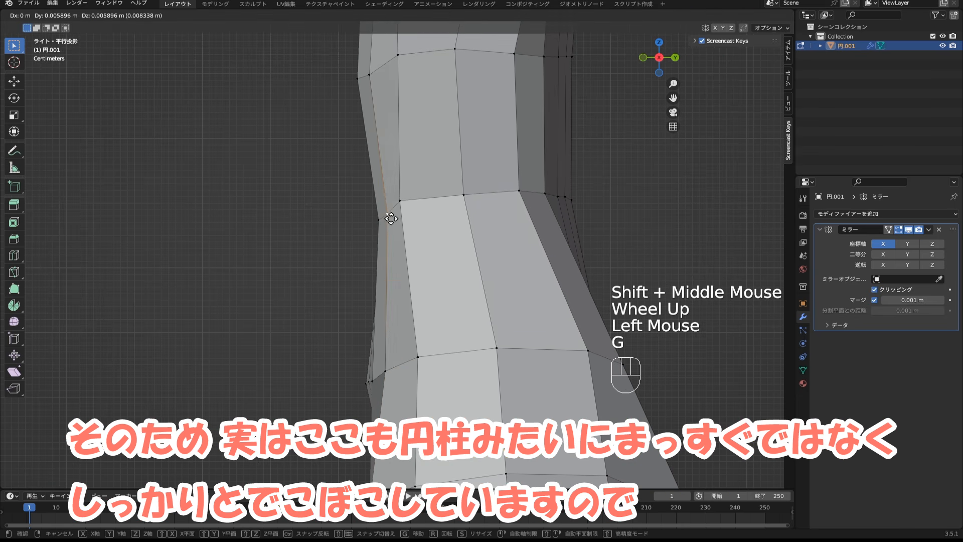
left_click(390, 217)
key("g")
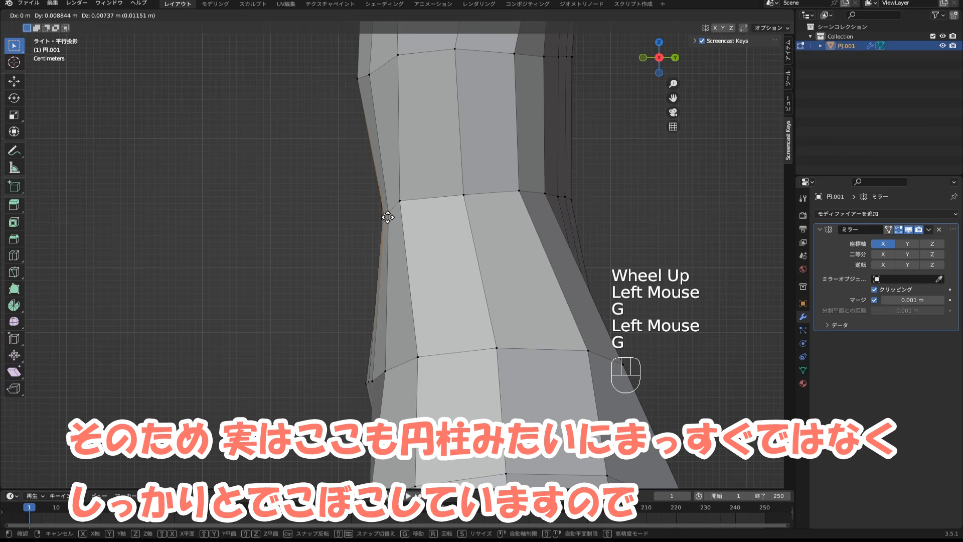
left_click(387, 217)
key("g")
left_click(394, 213)
key("g")
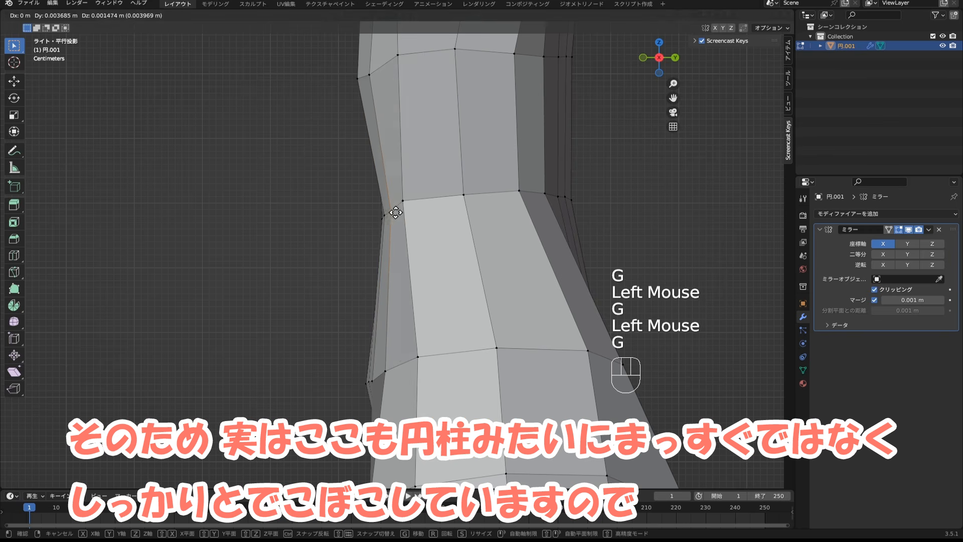
Fine-tune the front-most waist vertices one by one so the waist contour flows unevenly into the belly.
left_click(387, 212)
key("g")
left_click(390, 215)
key("g")
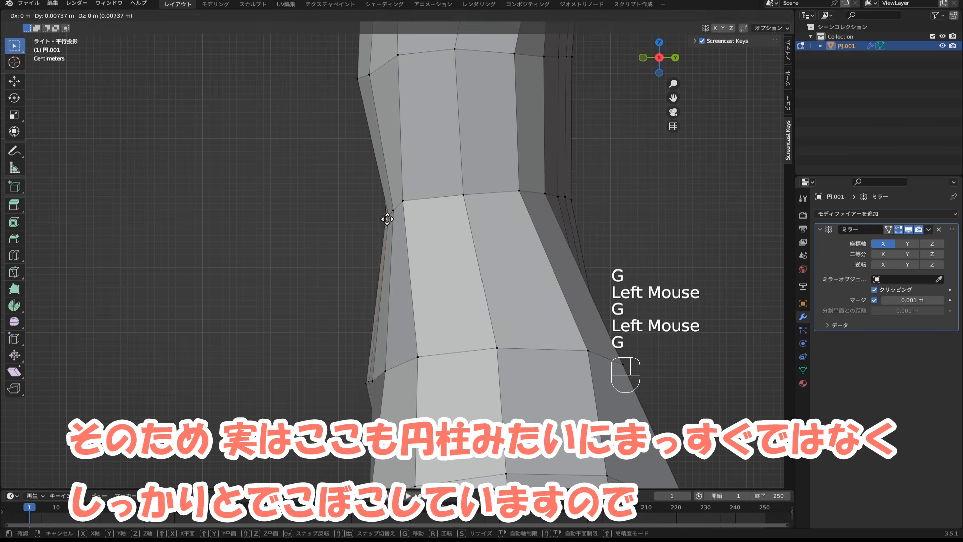
left_click(386, 216)
key("g")
left_click(384, 218)
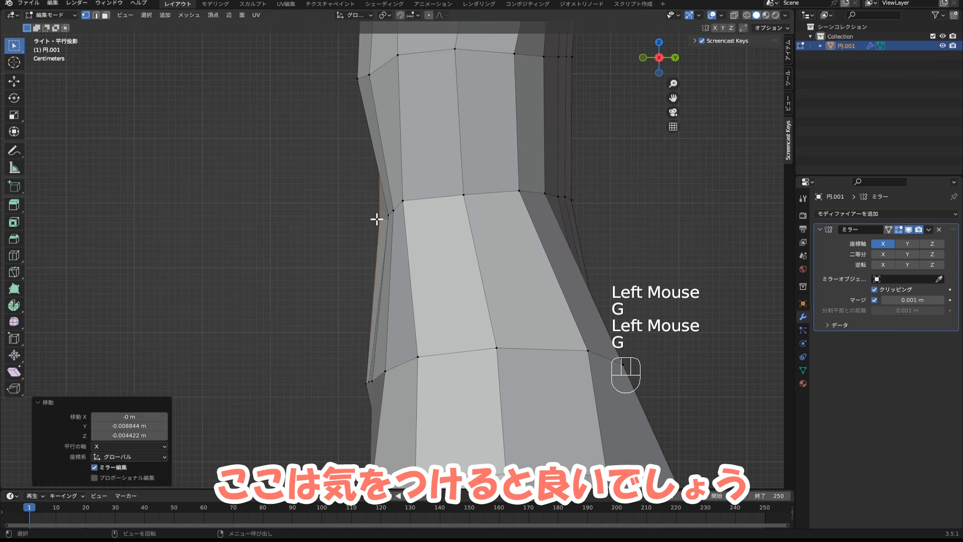
key("g")
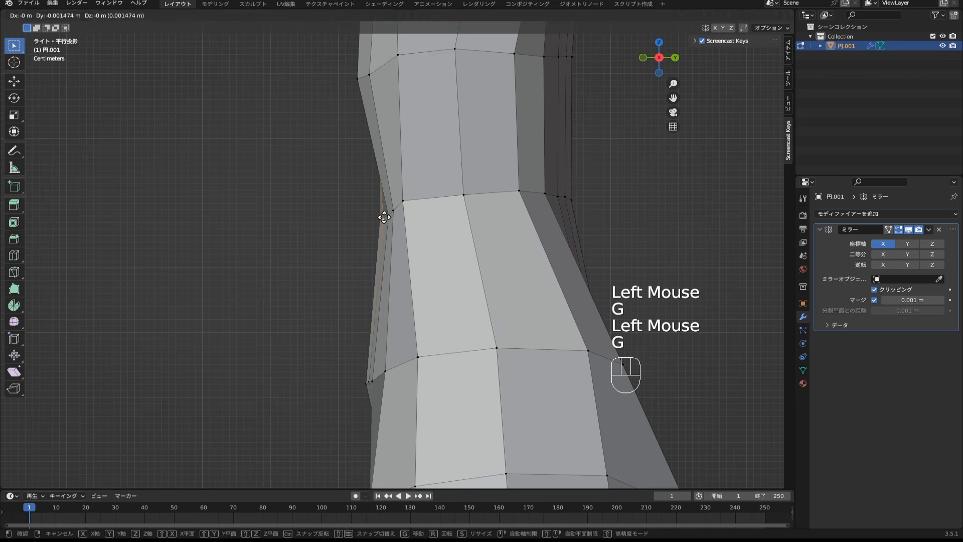
left_click(386, 215)
Lower the rear vertex of the pelvis loop about 0.076 m and adjust its side-rear and front vertices.
scroll(389, 215, "down", 1)
scroll(451, 251, "down", 2)
middle_click_drag(389, 215, 506, 297, "shift")
scroll(505, 297, "up", 1)
left_click(512, 273)
key("g")
left_click(511, 303)
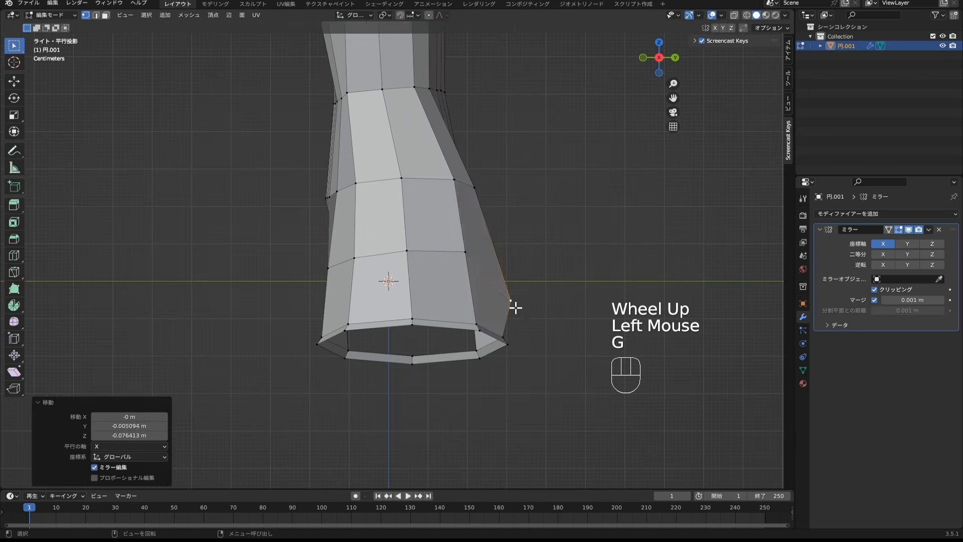
left_click(467, 253)
key("g")
left_click(468, 277)
left_click(328, 270)
key("g")
Shift the rear vertices of the waist loop together slightly forward.
scroll(421, 245, "up", 2)
middle_click_drag(409, 222, 445, 268, "shift")
scroll(435, 268, "up", 1)
scroll(443, 282, "up", 2)
left_click_drag(398, 266, 463, 289)
key("g")
left_click(453, 286)
Move the front vertices of the waist loop forward and up, and reposition the neighbouring side vertex.
left_click_drag(345, 310, 304, 278)
key("g")
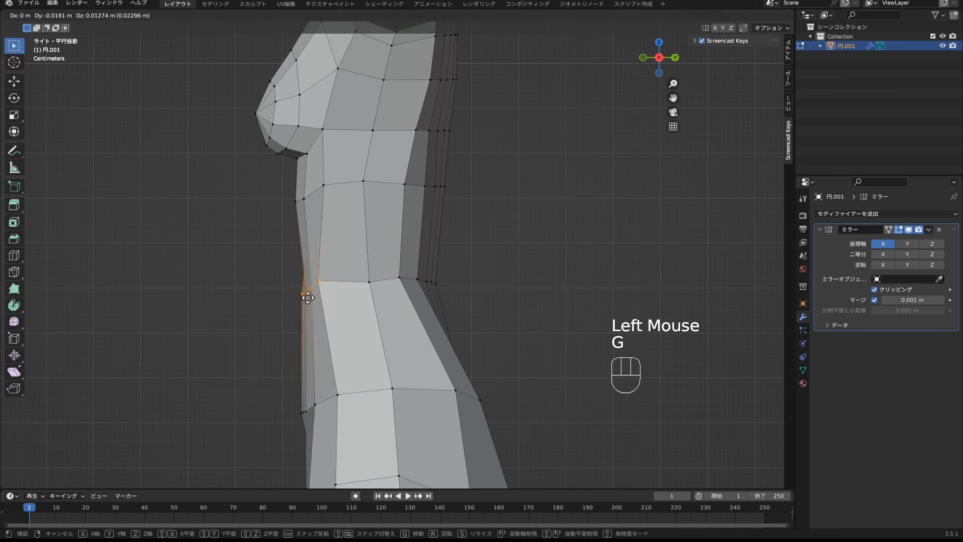
key("g")
left_click(362, 282)
left_click(328, 283)
key("g")
left_click(335, 281)
Shift the front-side vertices of the hip and pelvis loops forward and adjust the side vertices beside them.
scroll(427, 273, "down", 3)
middle_click_drag(438, 275, 438, 243, "shift")
left_click(374, 293)
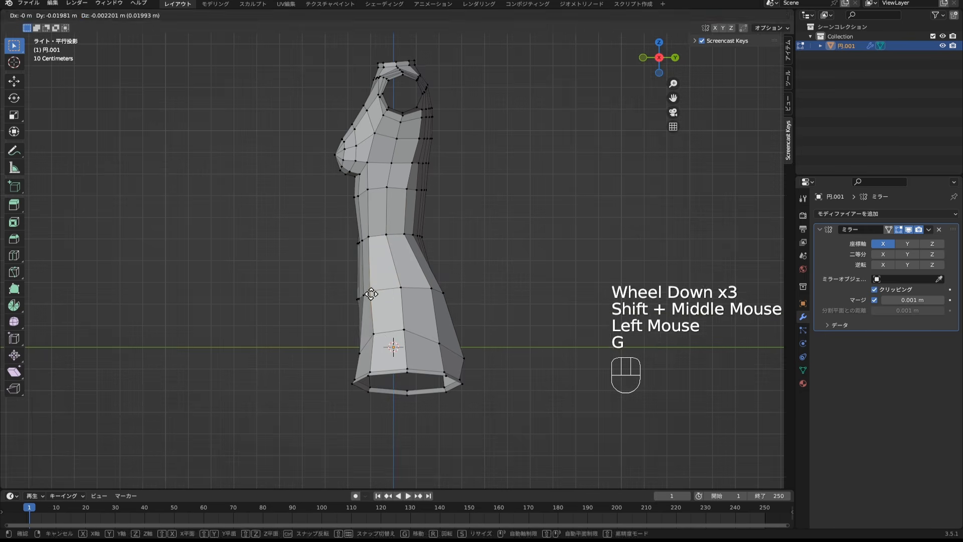
left_click(372, 339)
key("g")
left_click(366, 312)
key("g")
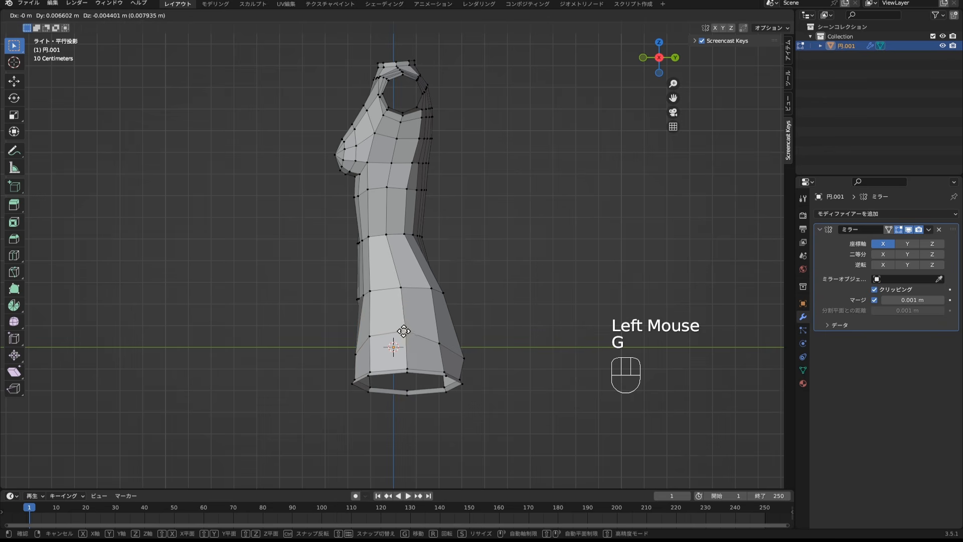
left_click(410, 290)
scroll(410, 291, "up", 2)
left_click(313, 251)
Pull the rear vertices of the hip loop slightly forward.
scroll(339, 241, "down", 2)
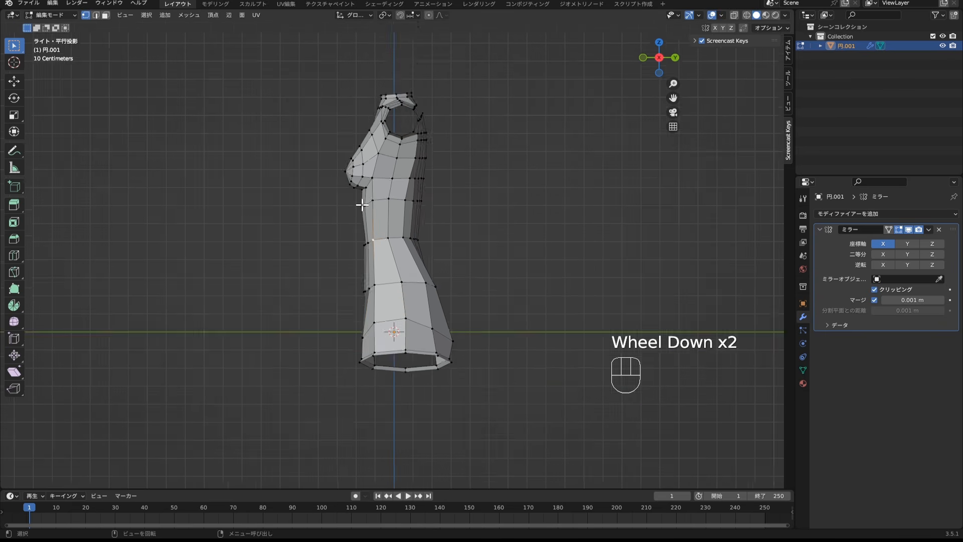
scroll(440, 303, "up", 1)
left_click(439, 302)
key("g")
left_click(434, 302)
left_click(454, 302)
key("g")
left_click(440, 301)
Push the hip loop's rear-most vertex backward and move its side-rear vertex about 0.007 m back and 0.01 m down.
middle_click_drag(457, 300, 406, 272, "shift")
scroll(405, 273, "up", 4)
left_click(408, 307)
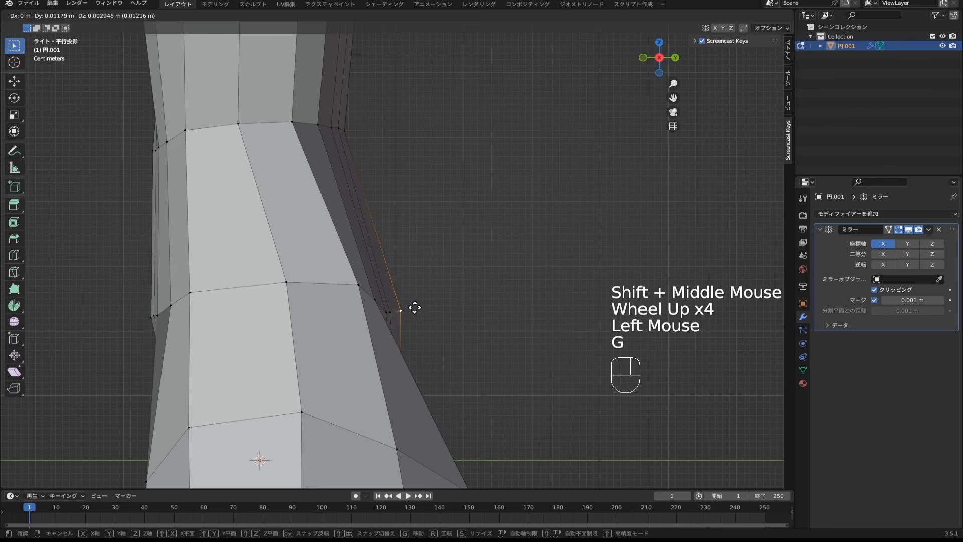
key("g")
left_click(366, 296)
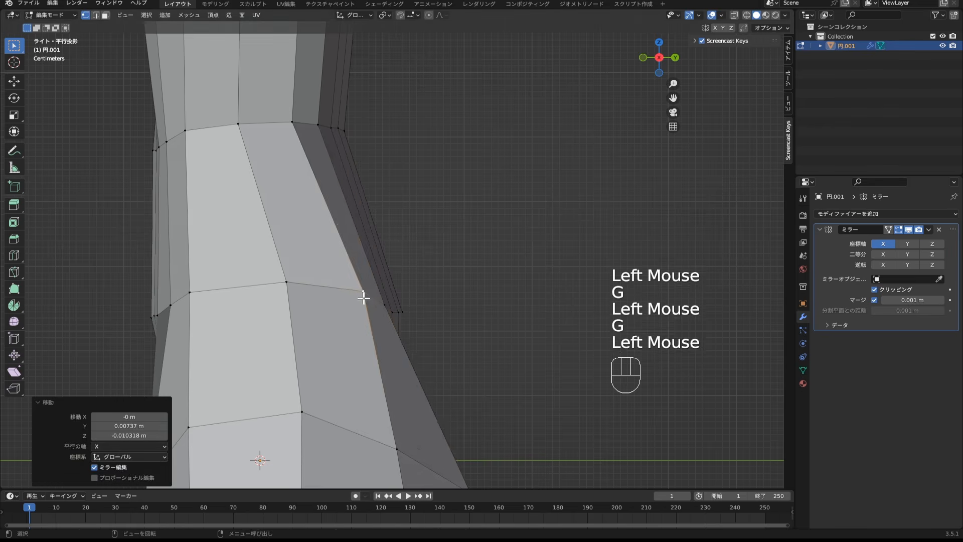
Move the front-most vertex of the rib loop below the bust about 0.01 m backward.
scroll(366, 297, "down", 3)
middle_click_drag(365, 296, 496, 312, "shift")
scroll(346, 201, "up", 4)
middle_click_drag(321, 176, 371, 175, "shift")
left_click(363, 151)
key("g")
left_click(374, 152)
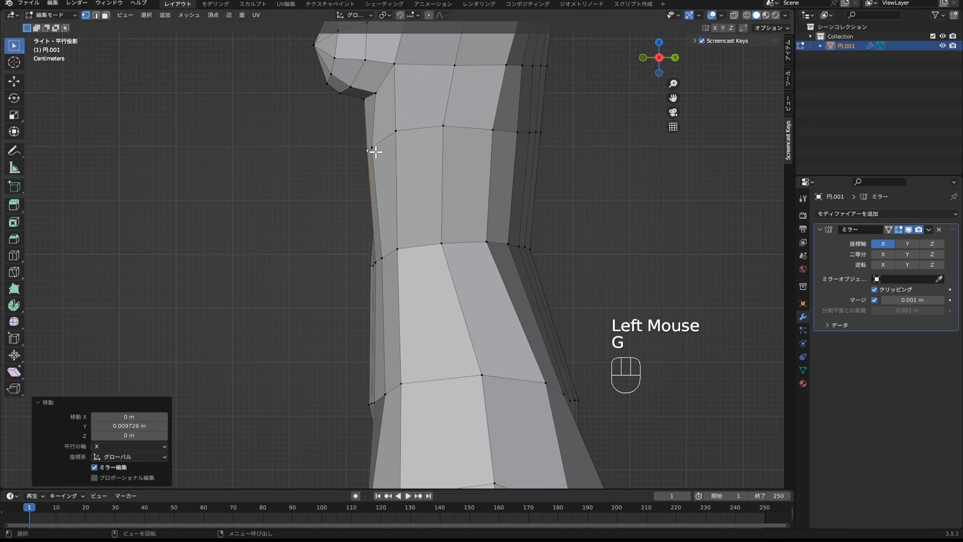
Fine-tune the rib loop's front and front-side vertices, pushing one forward about 0.022 m and 0.004 m down.
left_click(372, 149)
key("g")
left_click(374, 148)
key("g")
left_click(383, 143)
key("g")
left_click(379, 155)
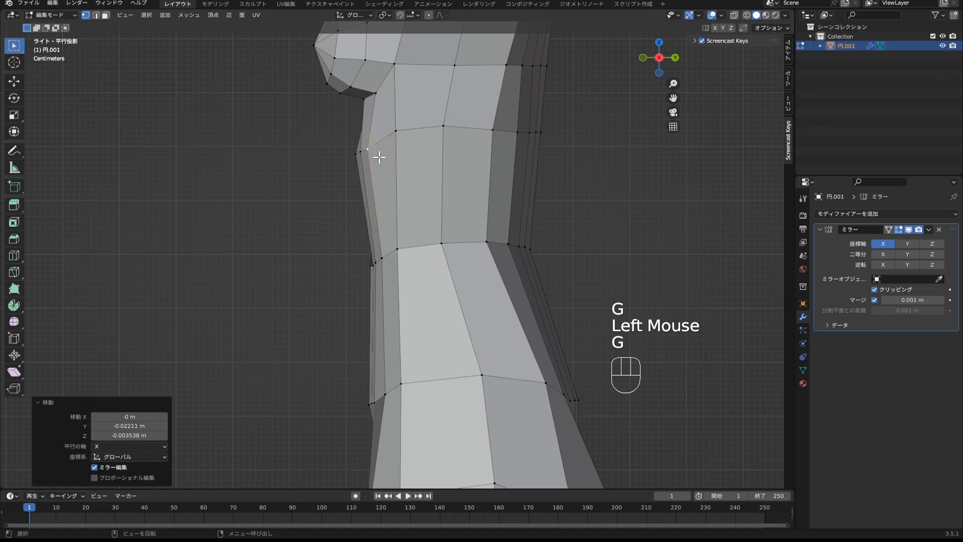
key("g")
left_click(388, 156)
In the back view, lower the centre vertex of the pelvis loop toward the bottom opening.
scroll(370, 238, "down", 2)
key("ctrl+KP_1")
middle_click_drag(370, 238, 365, 287, "shift")
key("ctrl+KP_1")
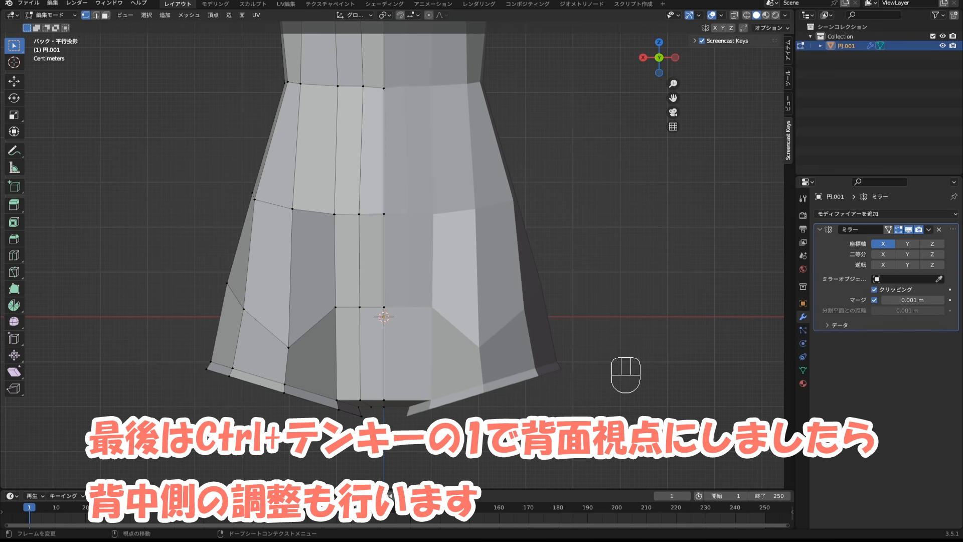
key("g")
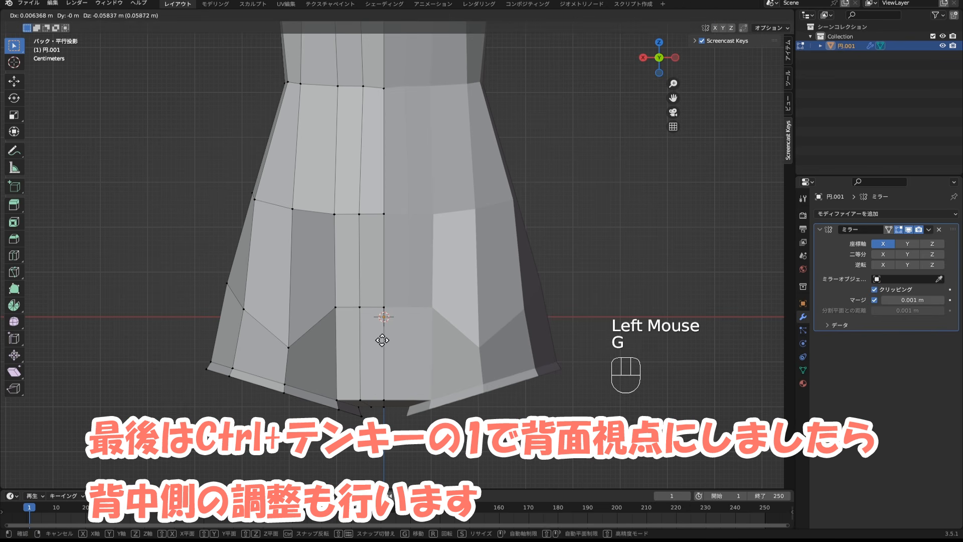
left_click(383, 337)
left_click(385, 313)
key("g")
left_click(385, 360)
Lower the two pelvis-loop vertices beside the centre line about 0.1 m to extend the buttocks downward.
left_click(361, 308)
key("g")
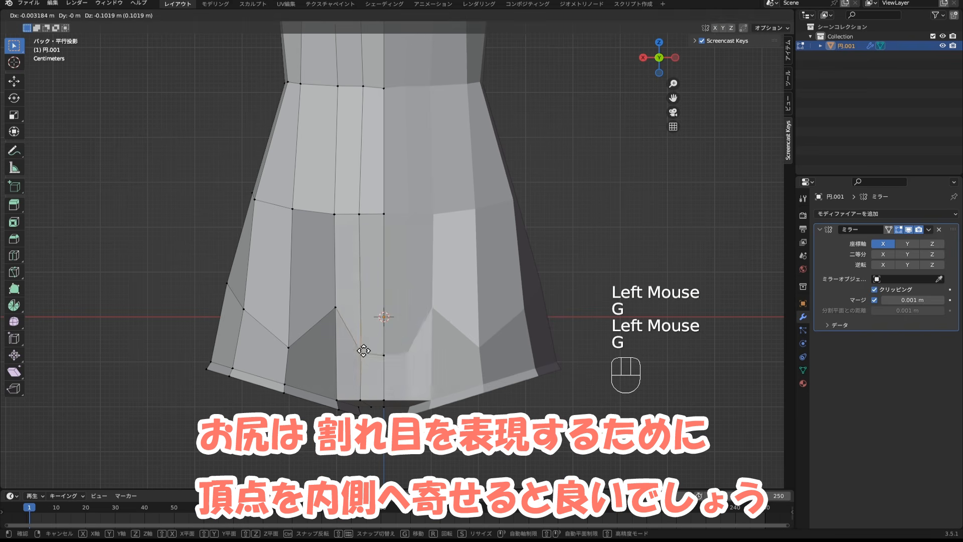
left_click(363, 356)
left_click(337, 308)
key("g")
left_click(342, 360)
Bring the two lowered vertices toward the centre line, moving the inner one about 0.019 m.
left_click(354, 358)
key("g")
left_click(363, 358)
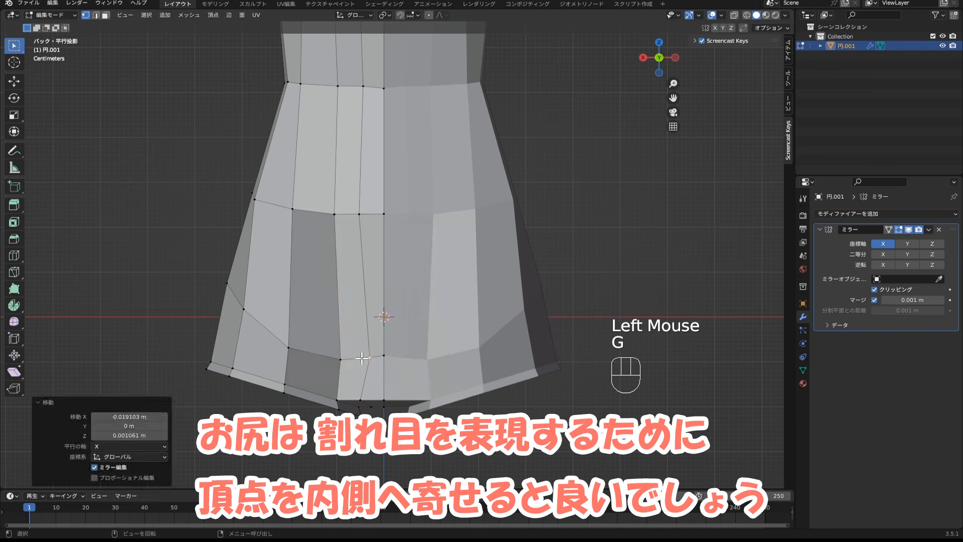
left_click(345, 359)
key("g")
left_click(358, 360)
Move the outer buttock vertex slightly inward and up, and ease its inner neighbour about 0.017 m outward.
left_click(299, 353)
key("g")
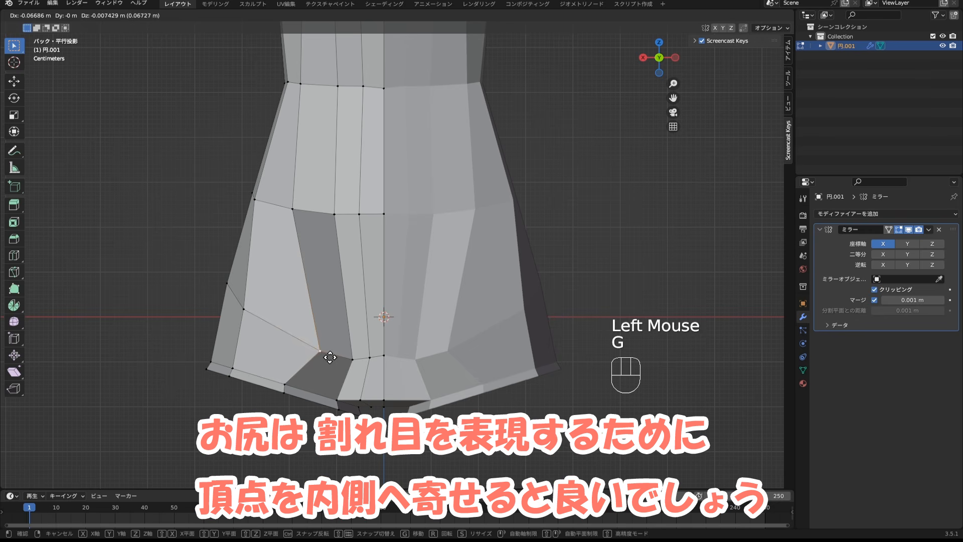
left_click(306, 350)
left_click(354, 357)
key("g")
left_click(344, 356)
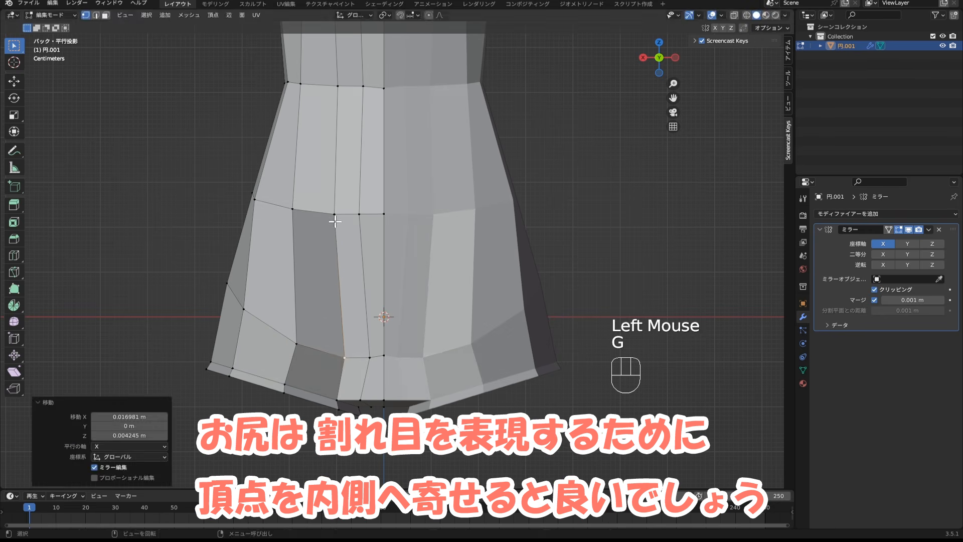
Bring the inner back vertices of the hip and pelvis loops closer to the centre line.
left_click(346, 217)
left_click(368, 220)
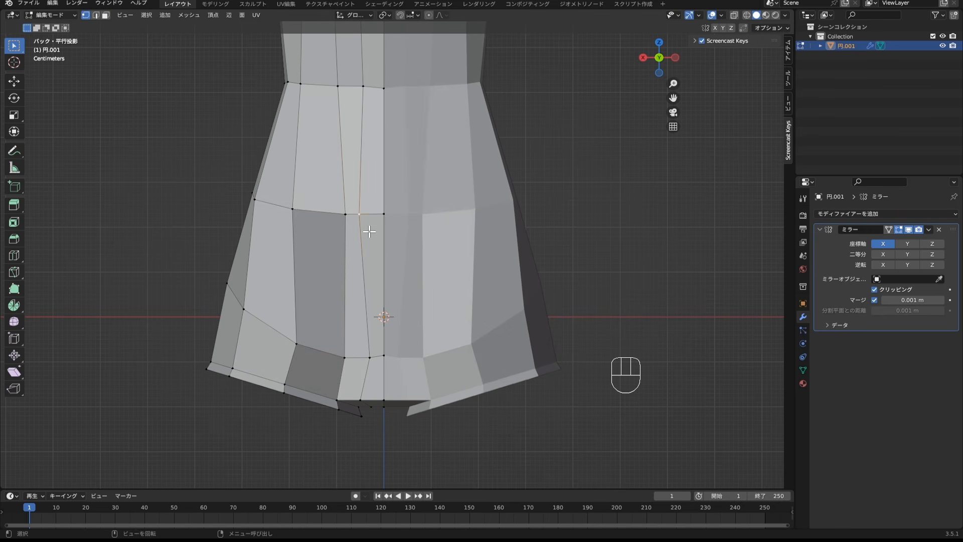
key("g")
left_click(382, 236)
key("g")
left_click(374, 235)
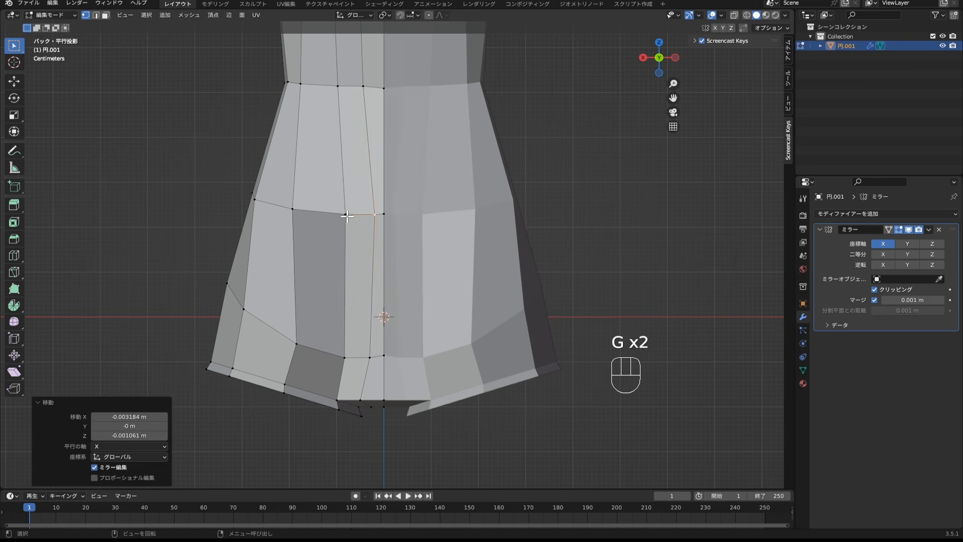
left_click(347, 215)
key("g")
left_click(362, 217)
left_click(355, 355)
key("g")
left_click(366, 357)
Adjust the buttock vertices at the centre line from an angled view to form the cleft.
middle_click_drag(366, 358, 446, 421)
key("g")
middle_click_drag(390, 383, 341, 286)
left_click(389, 347)
key("g")
left_click(381, 410)
scroll(396, 247, "up", 2)
left_click(396, 247)
key("g")
left_click(384, 249)
key("g")
left_click(386, 262)
Move the vertex beside the buttock cleft about 0.008 m forward and reposition its neighbour to round the buttock.
left_click(369, 249)
key("g")
left_click(368, 245)
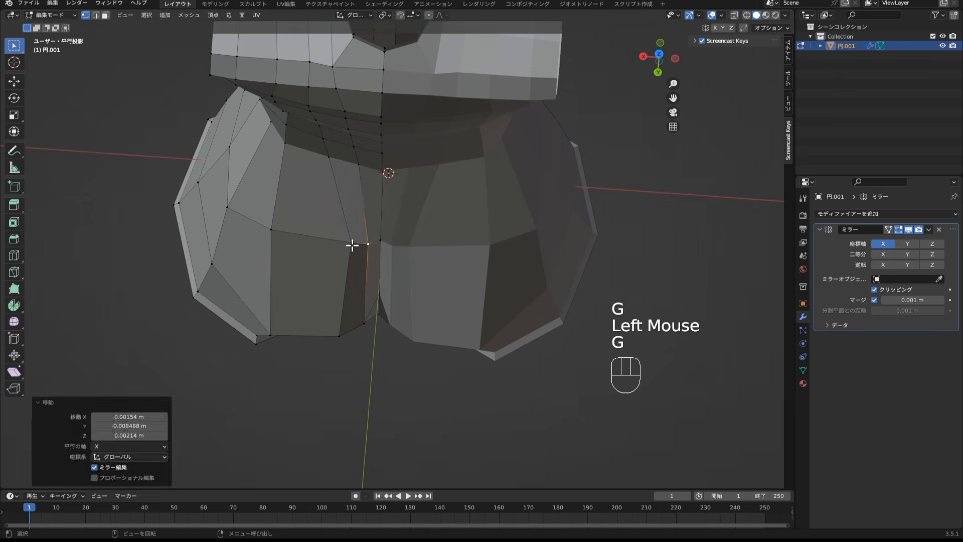
left_click(351, 248)
middle_click_drag(350, 249, 466, 251)
scroll(373, 336, "down", 2)
left_click(338, 262)
key("g")
left_click(385, 270)
Adjust the centre-front vertex just below the bust.
left_click(355, 222)
middle_click_drag(355, 222, 357, 263)
middle_click_drag(382, 193, 394, 230)
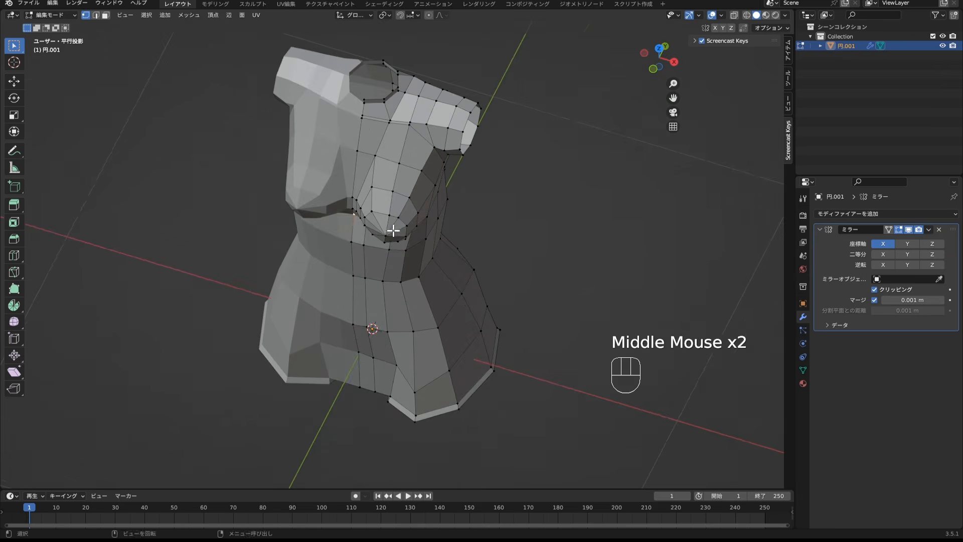
key("g")
left_click(383, 233)
scroll(475, 318, "up", 1)
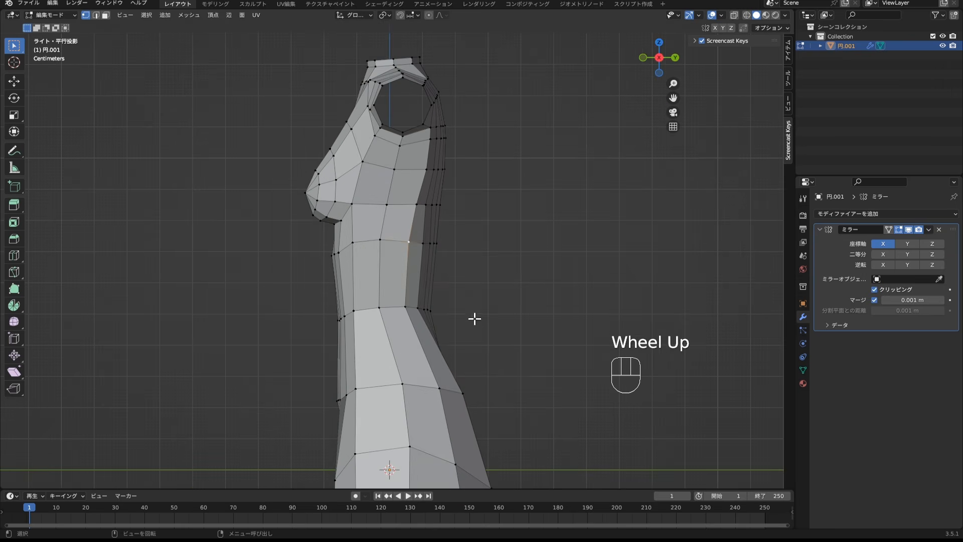
Shift the back vertices of the waist and lower-rib loops slightly forward in side view, the lower-rib ones about 0.006 m.
left_click(475, 318)
key("g")
left_click(453, 251)
key("g")
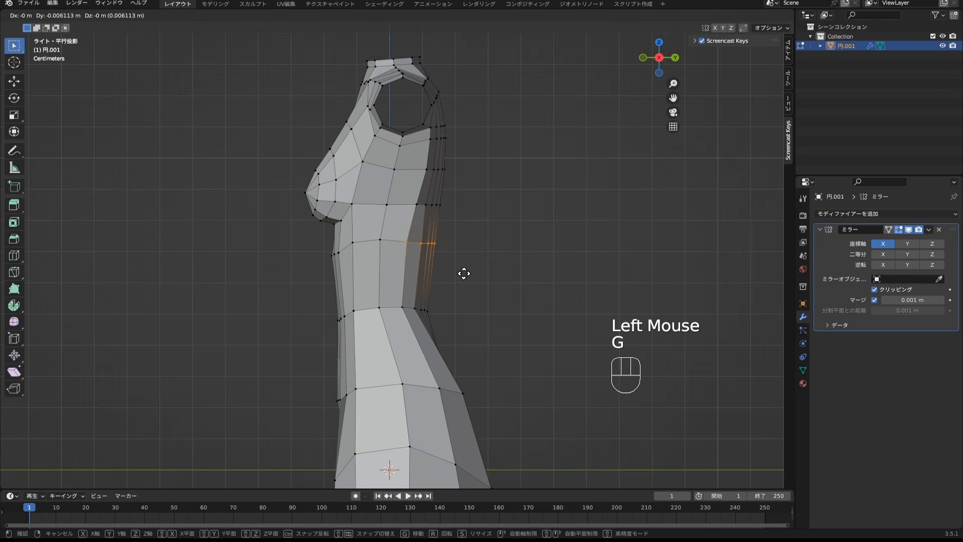
scroll(461, 278, "down", 3)
middle_click_drag(462, 284, 425, 284, "shift")
left_click(425, 284)
scroll(438, 232, "up", 3)
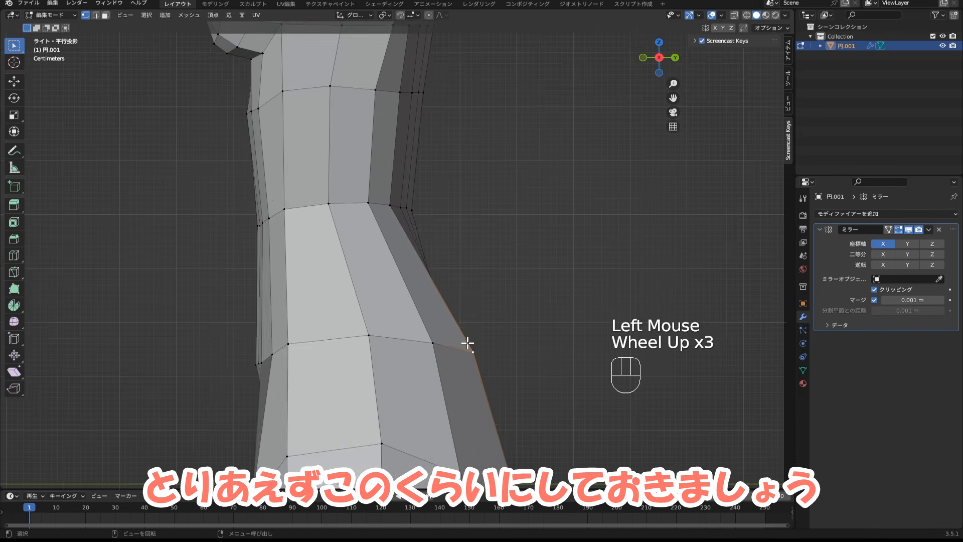
Add a centred loop cut around the pelvis, between the upper pelvis loop and the hip loop.
scroll(466, 345, "down", 2)
middle_click_drag(464, 346, 434, 350)
scroll(436, 348, "down", 2)
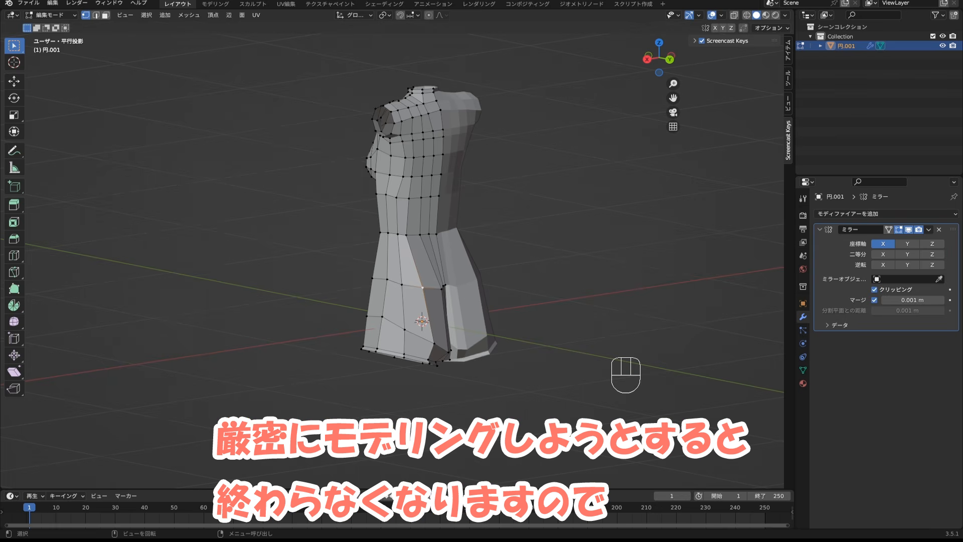
middle_click_drag(411, 329, 452, 326)
middle_click_drag(452, 343, 452, 300, "shift")
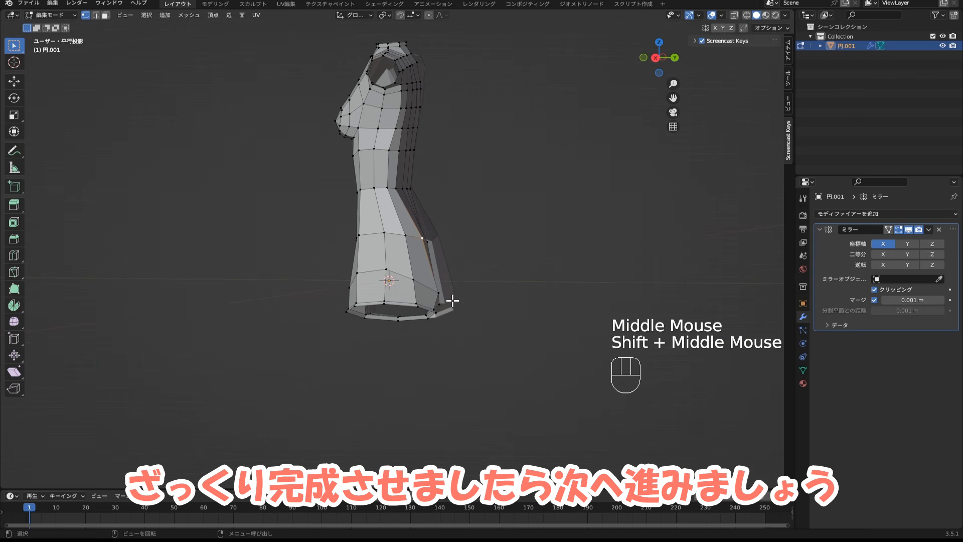
key("KP_3")
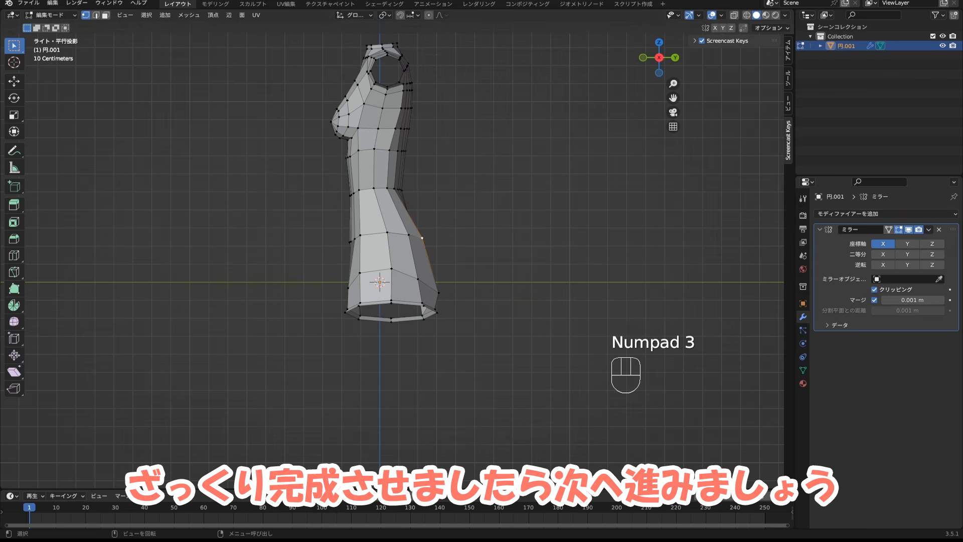
scroll(533, 269, "up", 5)
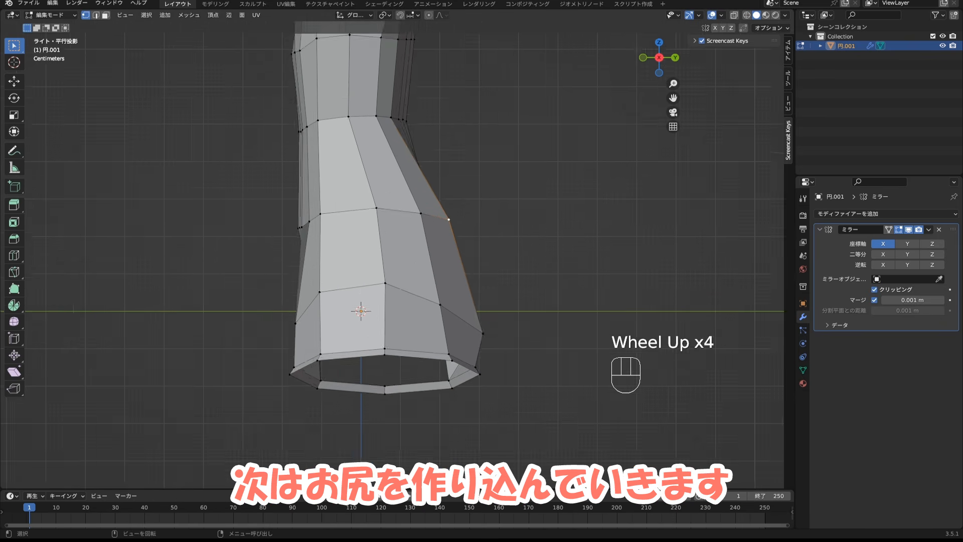
middle_click_drag(516, 281, 520, 256)
key("KP_3")
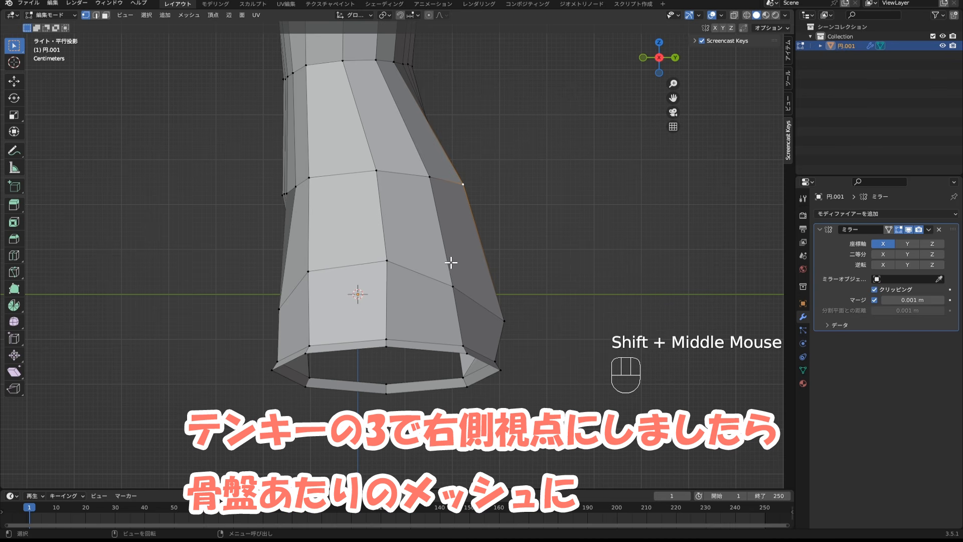
left_click(485, 258)
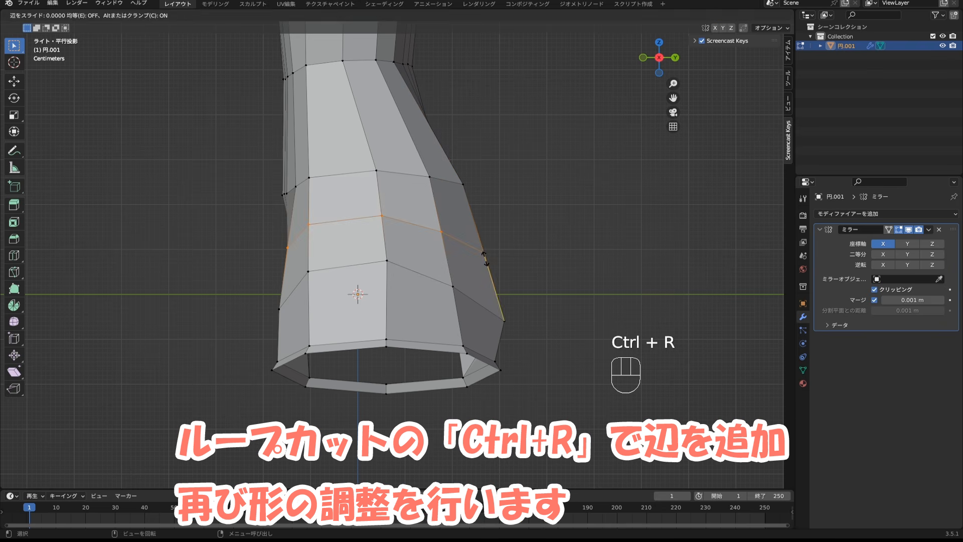
right_click(485, 258)
Pull the new loop's rear vertex backward and up, and its neighbour about 0.021 m backward and 0.007 m up.
left_click(486, 253)
key("g")
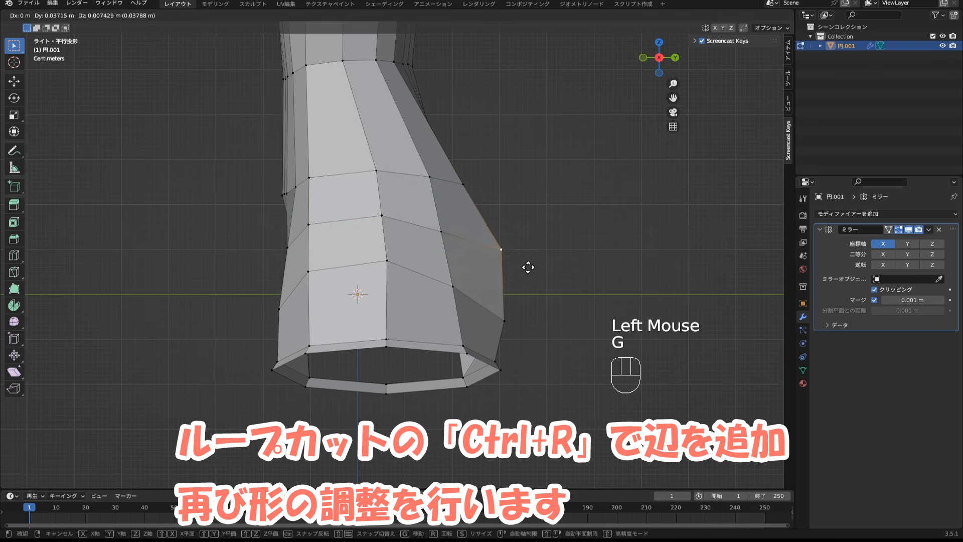
left_click(523, 259)
left_click(443, 233)
key("g")
left_click(461, 233)
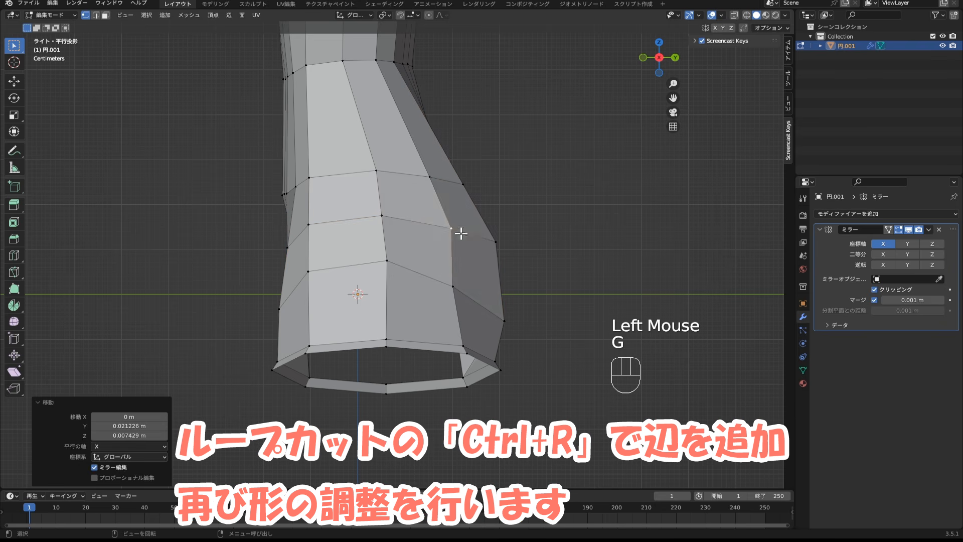
Move the hip loop's rear vertices backward and slightly down, and the leg opening's rear vertex about 0.01 m backward.
left_click(509, 328)
key("g")
left_click(513, 333)
left_click(500, 362)
key("g")
left_click(516, 361)
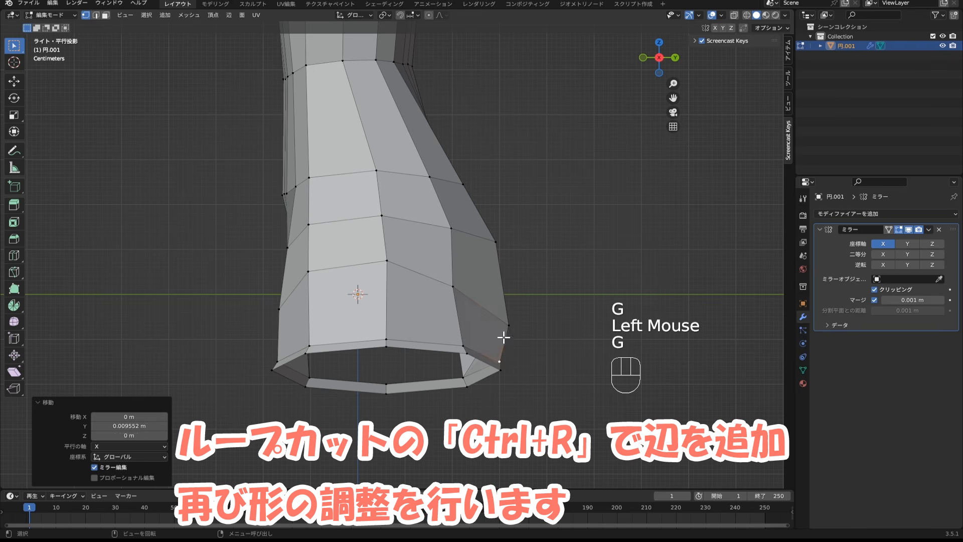
left_click(458, 292)
key("g")
left_click(472, 300)
Fine-tune the front vertices of the hip and new pelvis loops in side view, lowering the hip loop's front-side vertex.
left_click(279, 310)
key("g")
left_click(280, 311)
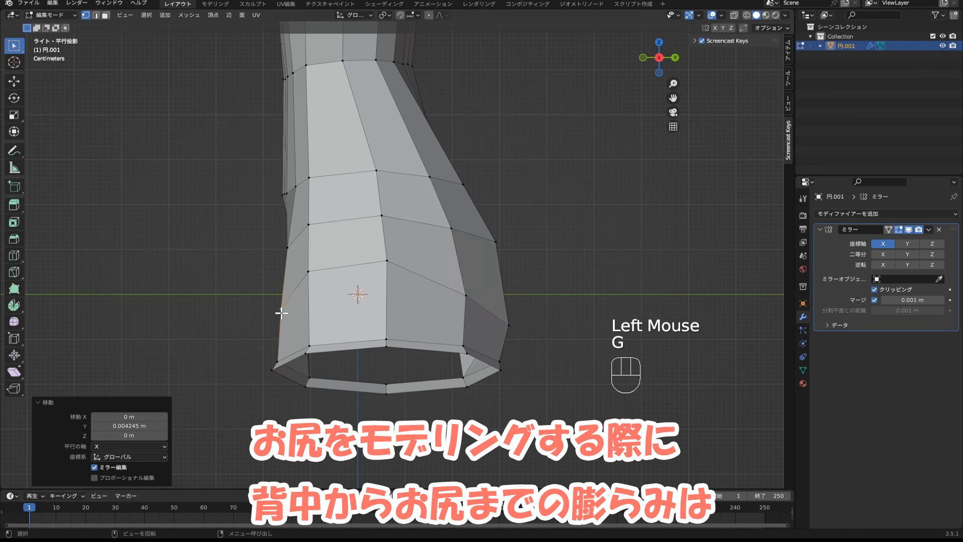
left_click(308, 278)
key("g")
left_click(308, 287)
left_click(288, 251)
key("g")
left_click(288, 253)
left_click(284, 314)
key("g")
left_click(282, 314)
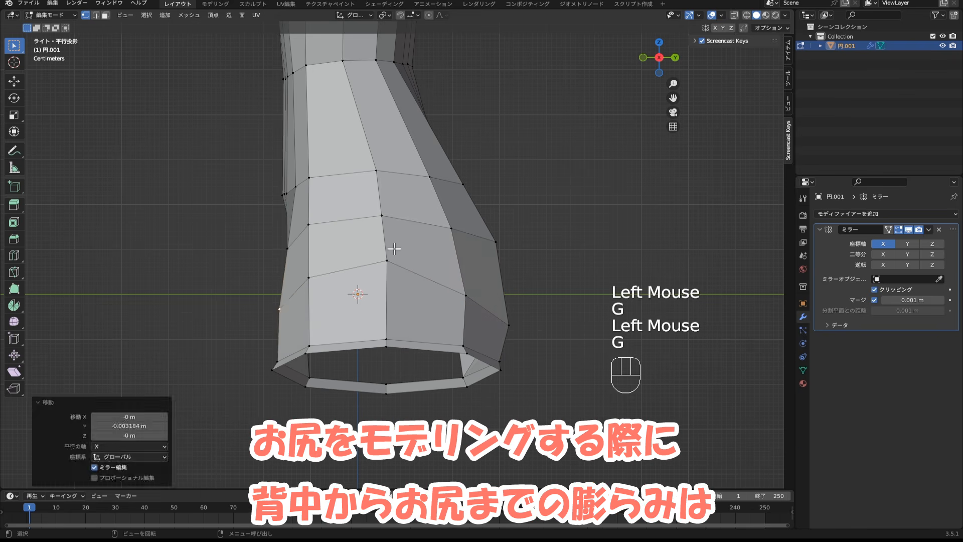
Lower the hip loop's side vertex slightly and pull the new loop's rear vertices further backward.
left_click(393, 274)
left_click(392, 281)
left_click(503, 245)
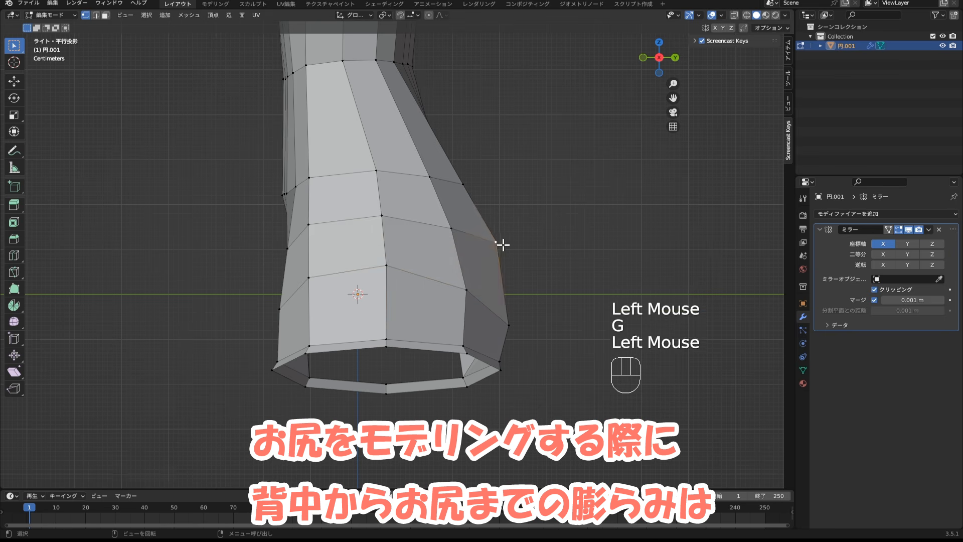
key("g")
left_click(512, 247)
Raise the new pelvis loop's side vertices, lifting the front-side one about 0.034 m.
left_click(380, 216)
key("g")
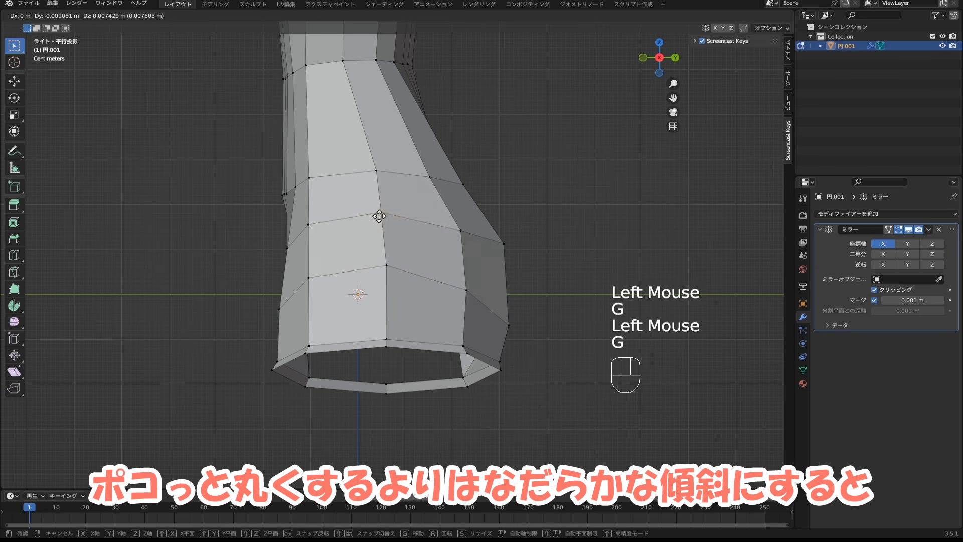
left_click(380, 214)
left_click(312, 210)
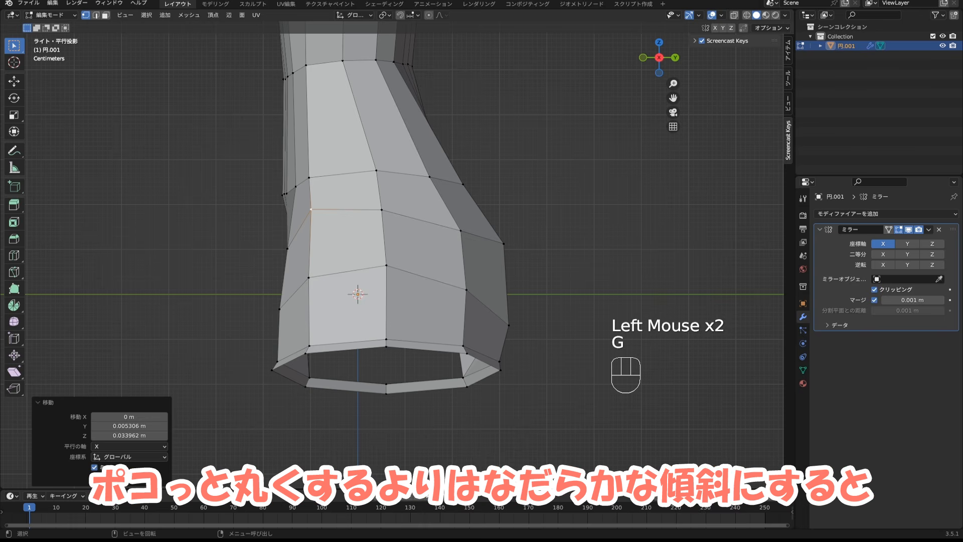
Raise the upper pelvis loop's side vertices, the front-side one about 0.041 m, and lift the new loop's side vertices to follow.
left_click(315, 174)
key("g")
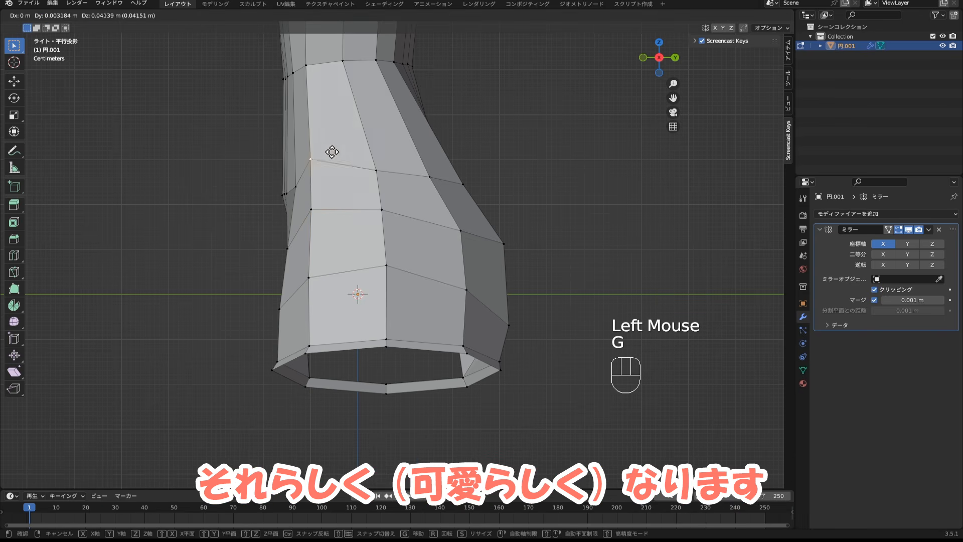
left_click(331, 152)
left_click(378, 171)
key("g")
left_click(376, 153)
left_click(432, 171)
key("g")
left_click(375, 192)
Move the new loop's rear vertex forward and up, and the hip loop's rear vertex about 0.005 m back and 0.011 m up.
left_click(521, 242)
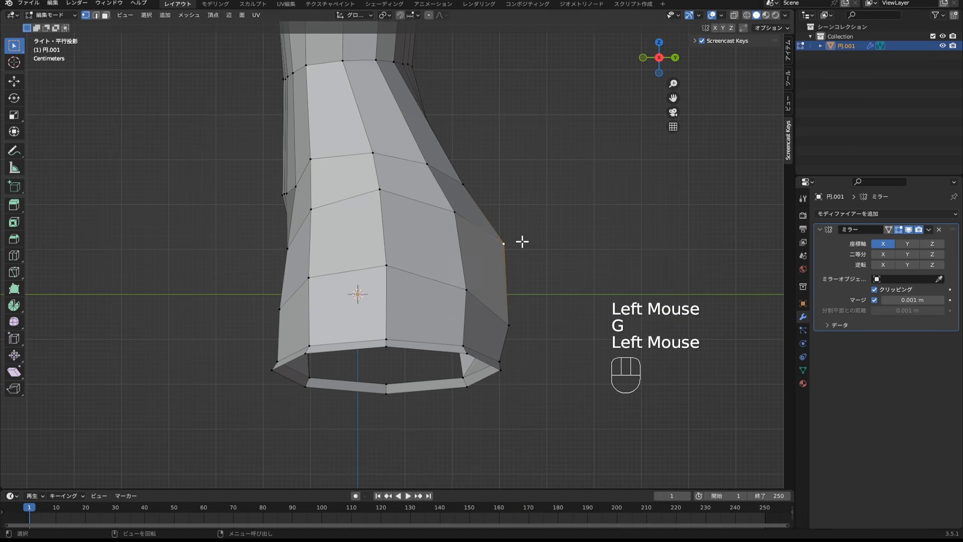
key("g")
left_click(516, 230)
left_click(525, 323)
key("g")
left_click(517, 325)
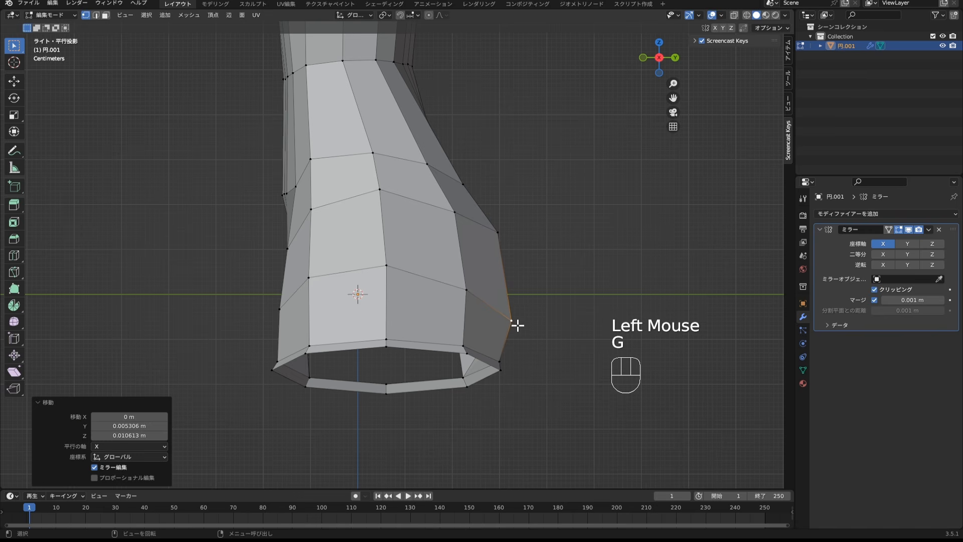
Lower the new loop's rear vertex and its neighbour, the neighbour by about 0.024 m, for a smooth buttock slope.
left_click(504, 236)
key("g")
left_click(506, 252)
left_click(460, 216)
key("g")
left_click(460, 227)
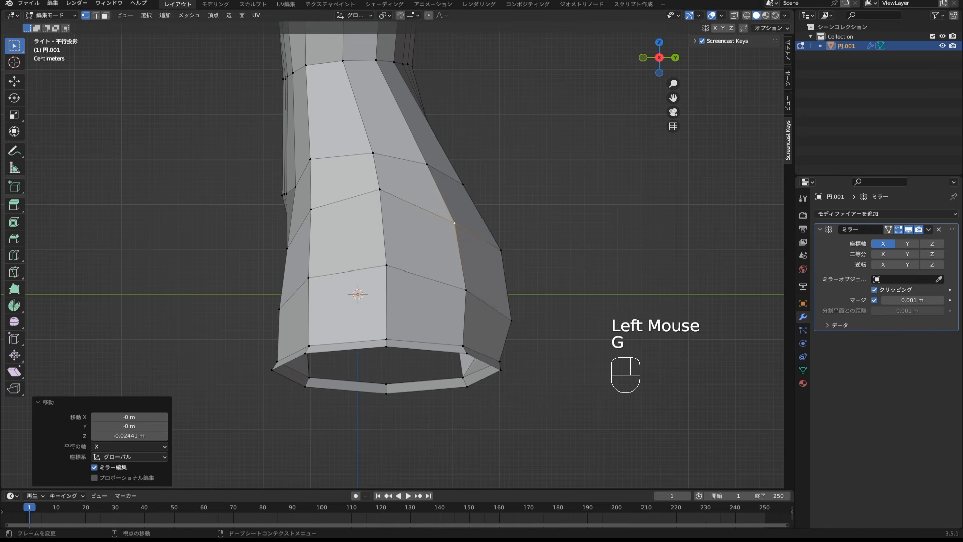
Add a centred loop cut between the lower ribs and the waist and shrink it inward by about 0.009 m.
middle_click_drag(459, 259, 498, 361, "shift")
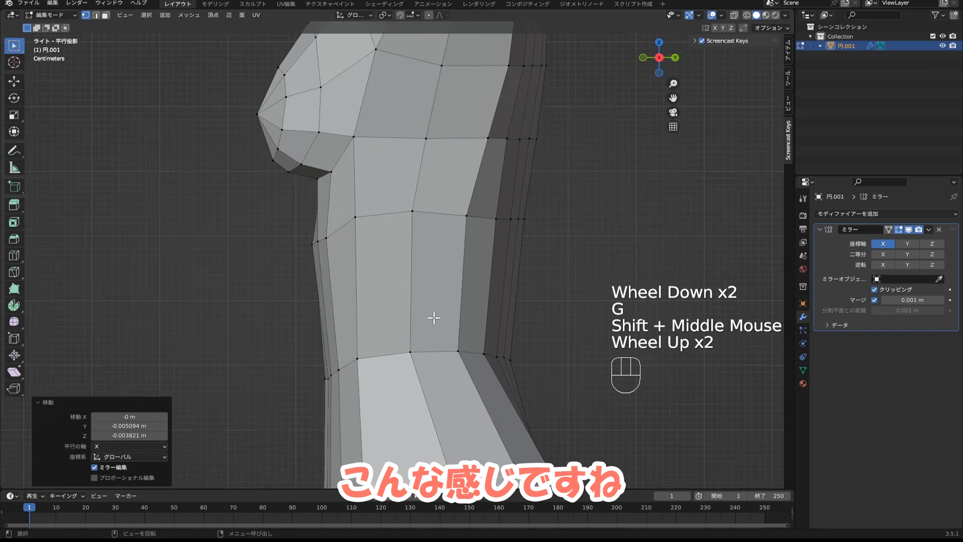
middle_click_drag(462, 335, 454, 323, "shift")
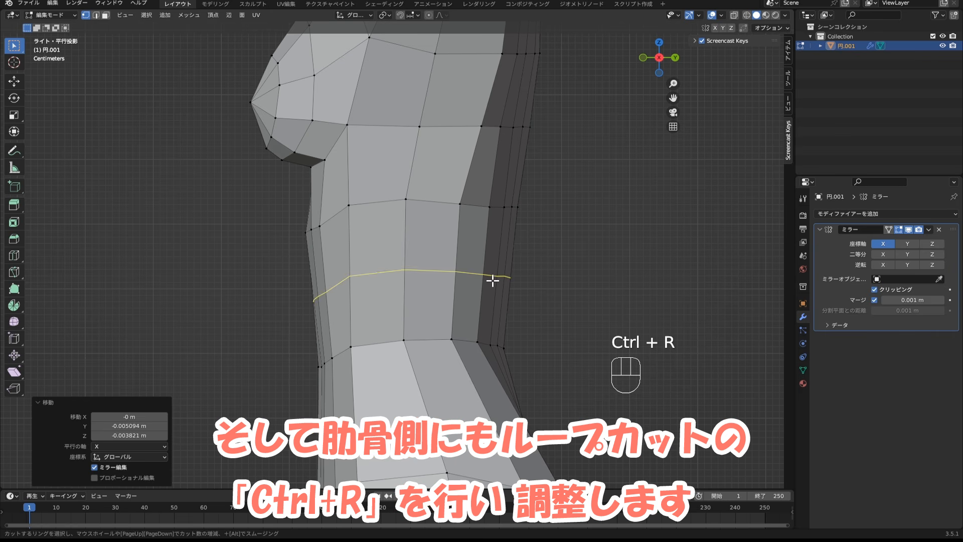
left_click(492, 280)
right_click(492, 280)
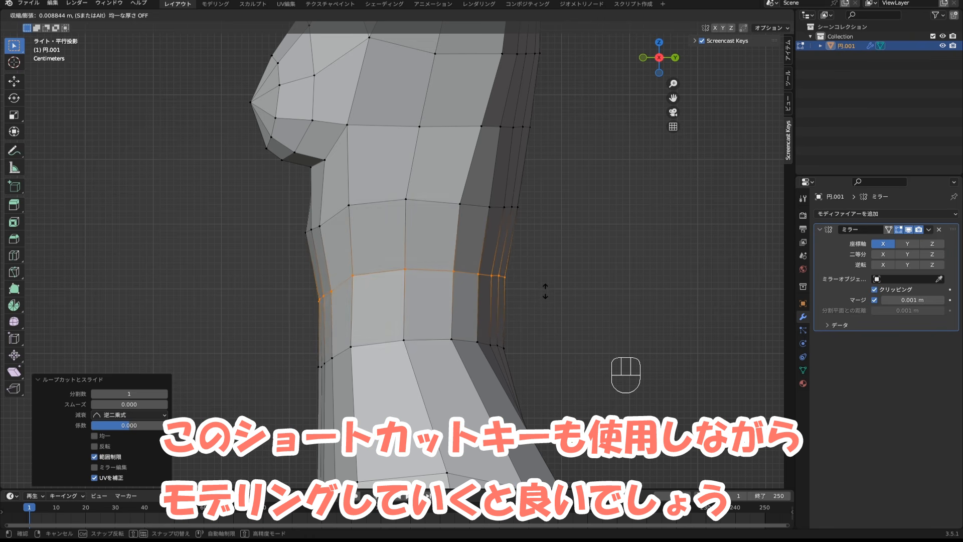
left_click(545, 291)
Move the lower-rib loop's back-side vertex slightly backward and shift its back vertices about 0.002 m forward.
scroll(543, 288, "down", 2)
middle_click_drag(544, 288, 522, 314, "shift")
scroll(443, 237, "up", 3)
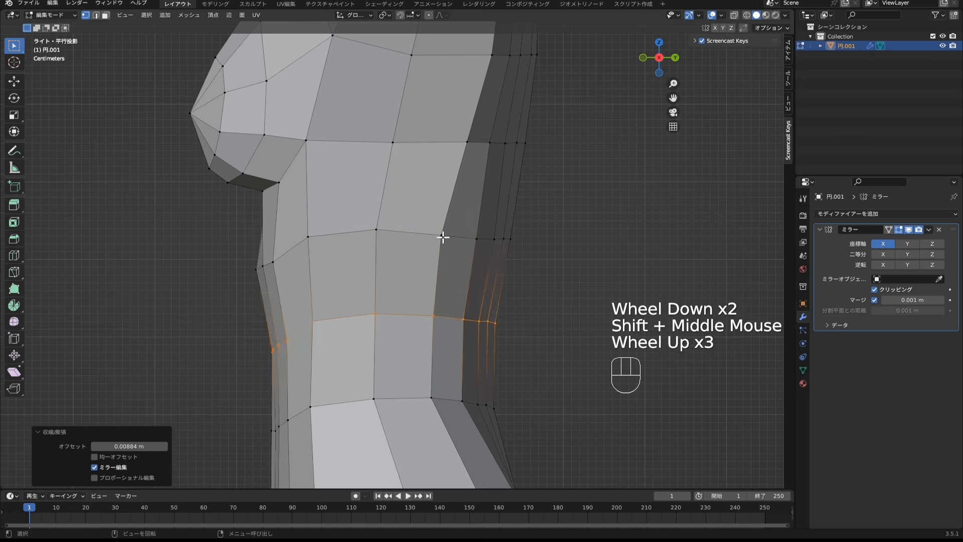
left_click(443, 237)
key("g")
left_click_drag(468, 231, 466, 229)
key("g")
left_click(508, 253)
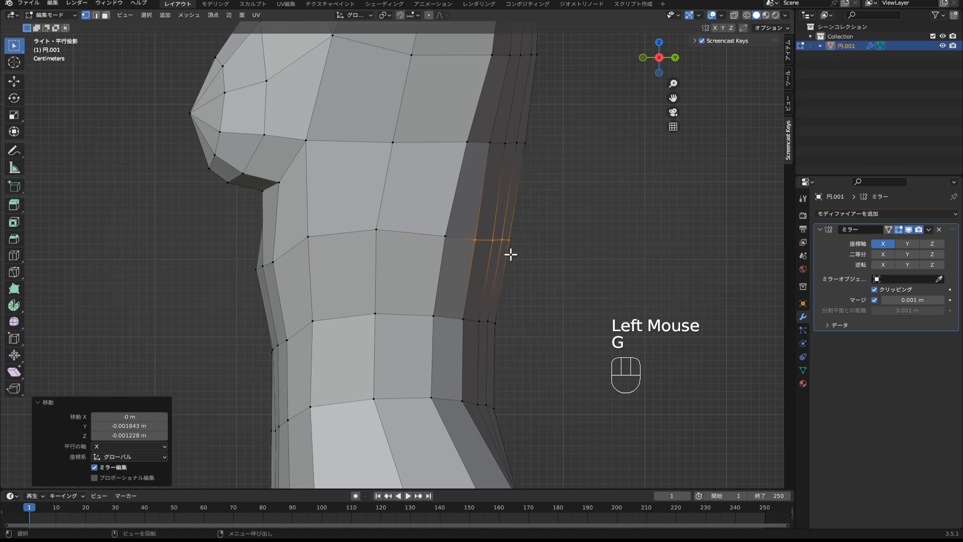
Reposition the buttock vertex beside the cleft from an angled rear view to round the buttock.
scroll(509, 254, "down", 3)
middle_click_drag(511, 399, 359, 242, "shift")
scroll(442, 275, "down", 3)
scroll(415, 400, "up", 1)
scroll(368, 327, "up", 2)
left_click(371, 258)
key("g")
left_click(365, 280)
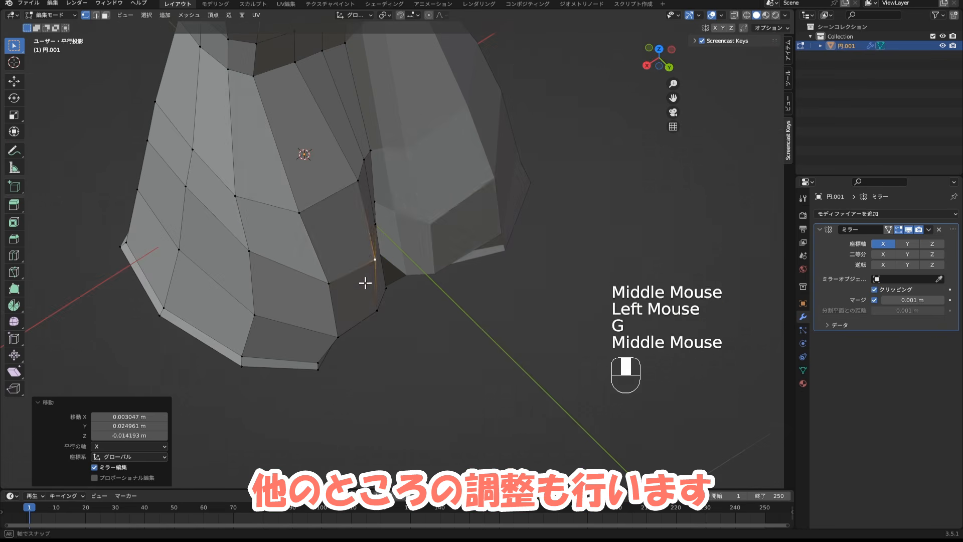
key("g")
middle_click_drag(366, 279, 386, 301)
left_click(408, 251)
middle_click_drag(386, 301, 490, 383)
Pull the front vertices of the hip loop forward from an angled view above the belly.
left_click(495, 326)
key("g")
left_click(542, 361)
key("g")
left_click(449, 327)
left_click(426, 346)
key("g")
left_click(404, 337)
key("g")
left_click(453, 326)
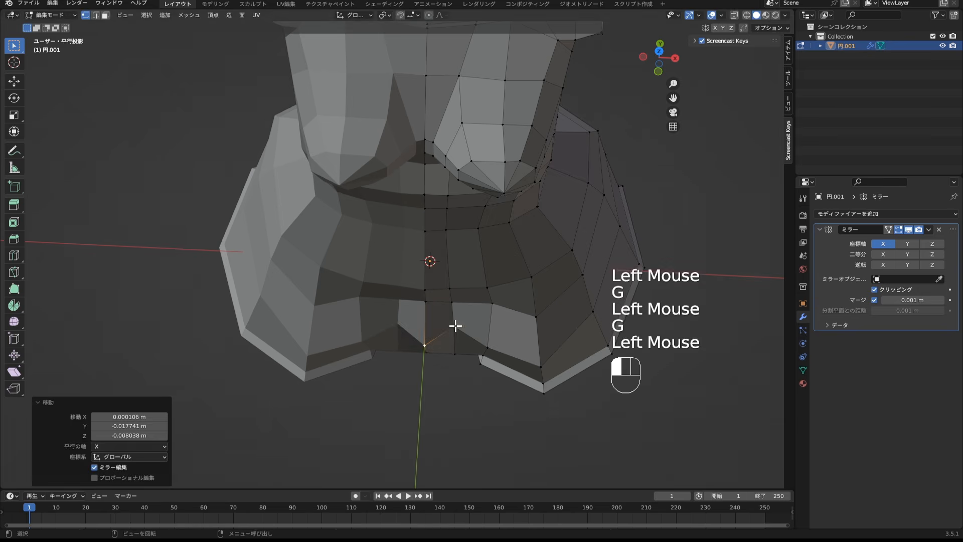
key("g")
left_click(490, 348)
Pull the front vertices of the middle pelvis loop forward, the outer one by about 0.023 m.
key("g")
right_click(391, 311)
left_click(415, 312)
key("g")
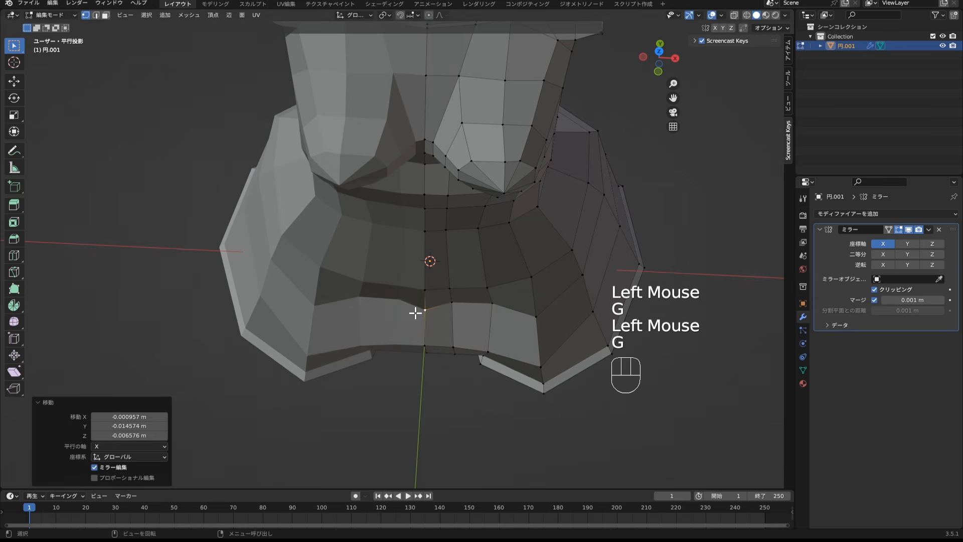
left_click(453, 312)
key("g")
left_click(489, 324)
Adjust the front vertices of the upper pelvis loop from the centre line outward to smooth the lower belly.
left_click(426, 290)
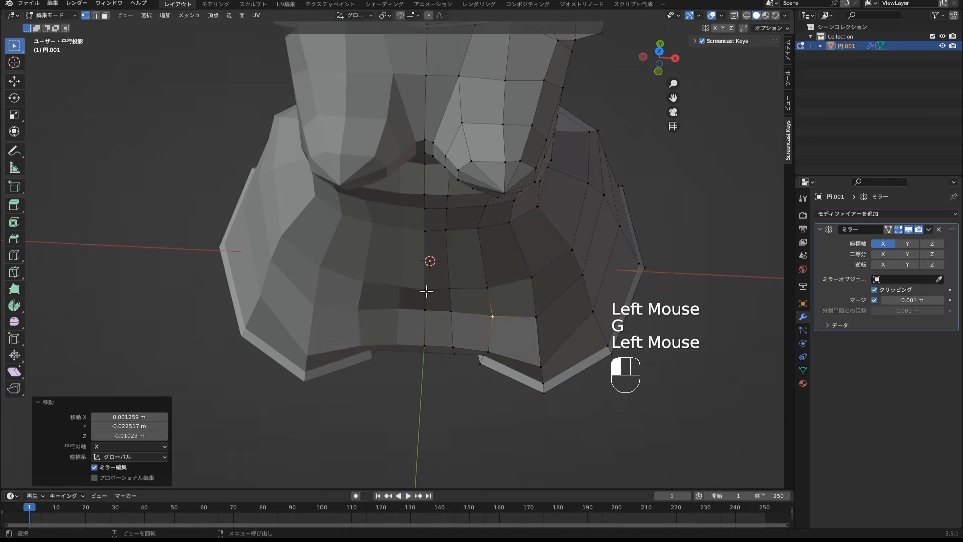
key("g")
left_click(452, 290)
key("g")
left_click(489, 290)
key("g")
left_click(490, 293)
left_click(451, 314)
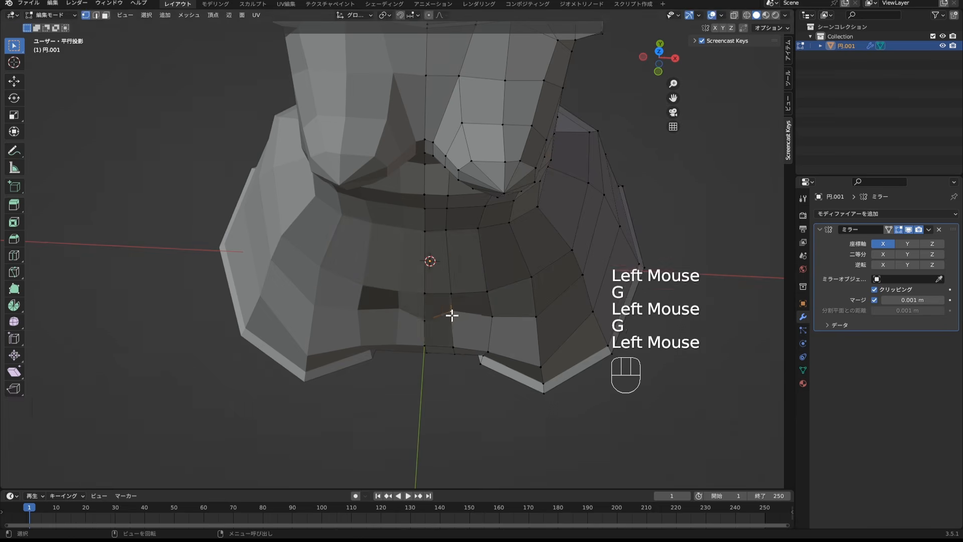
Lower the hip loop's three front vertices nearest the centre line by about 0.04 m in front view.
middle_click(462, 331)
middle_click_drag(462, 331, 464, 321)
left_click(418, 383)
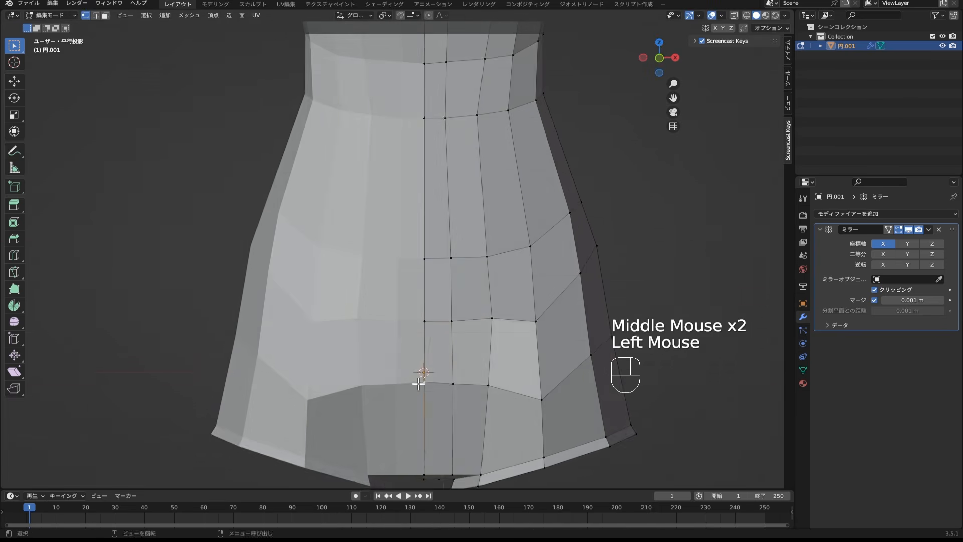
middle_click_drag(417, 404, 426, 351)
mouse_move(426, 351)
middle_mouse_down("shift")
mouse_move(430, 329)
mouse_move(436, 341)
middle_mouse_up("shift")
key("KP_1")
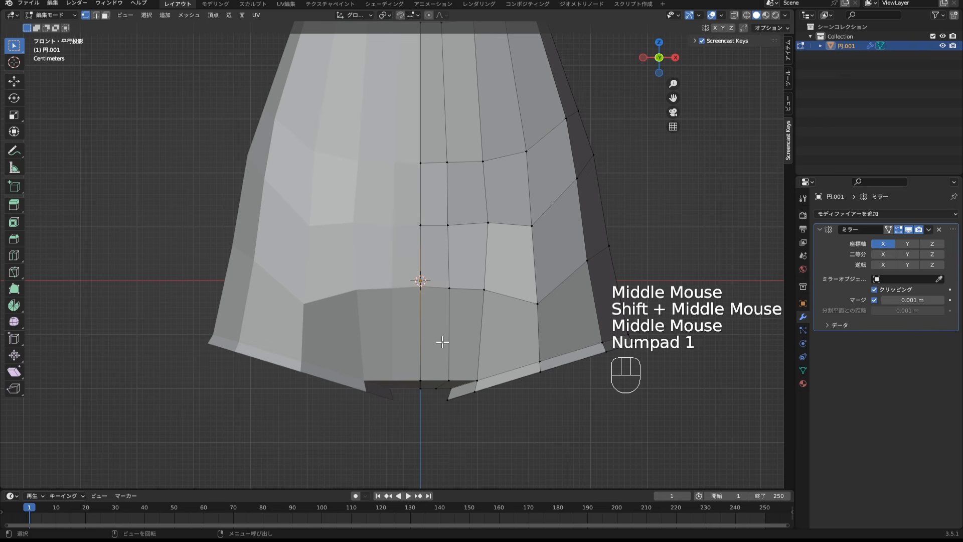
key("g")
left_click(436, 364)
left_click(450, 304)
key("g")
left_click(453, 321)
left_click(484, 296)
key("g")
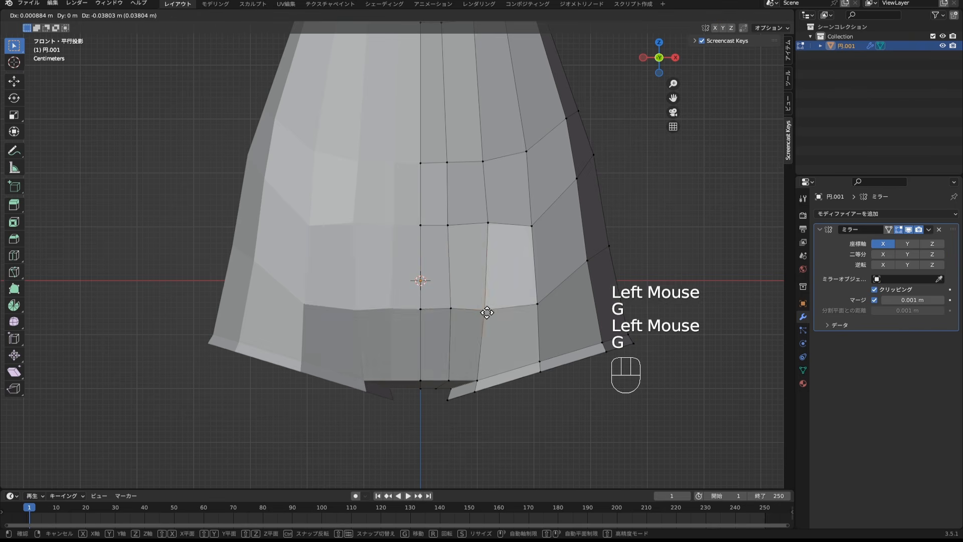
left_click(485, 315)
Lower the middle pelvis loop's front vertices into an even row, moving the centre-line one down about 0.027 m.
middle_click_drag(486, 316, 462, 315)
scroll(462, 315, "down", 2)
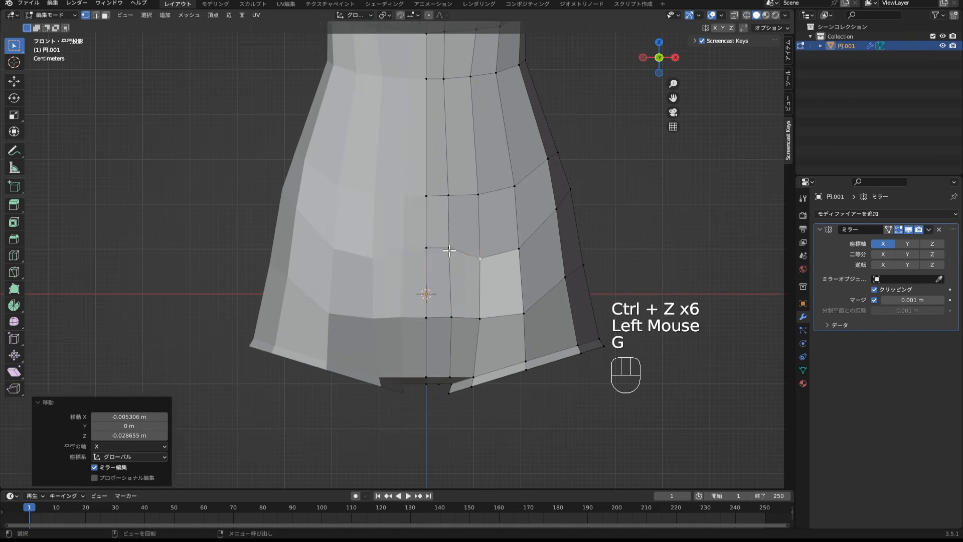
left_click(427, 261)
key("g")
left_click(428, 261)
key("g")
left_click(427, 260)
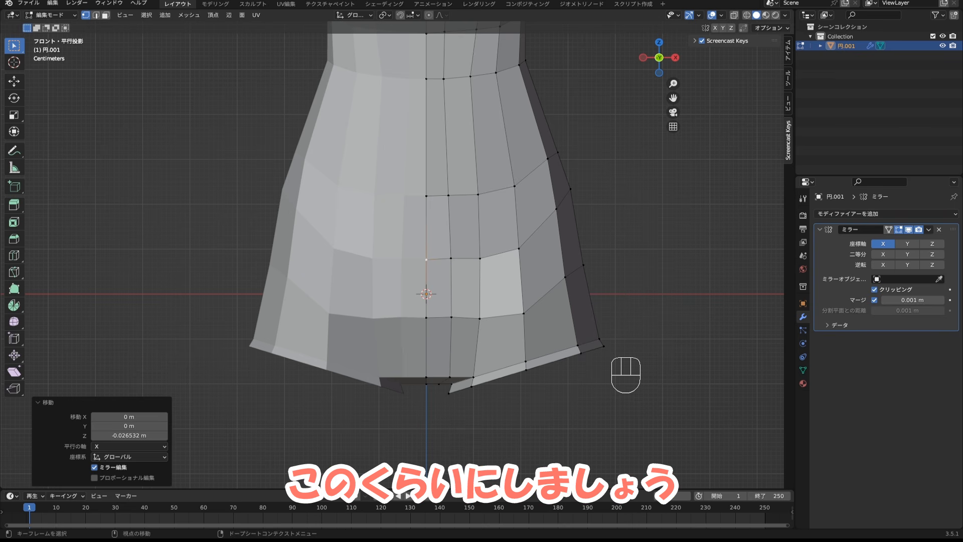
Inset the front belly face beside the centre line by 0.0131 m in face selection mode, with Boundary disabled.
middle_click_drag(436, 256, 420, 317)
key("KP_1")
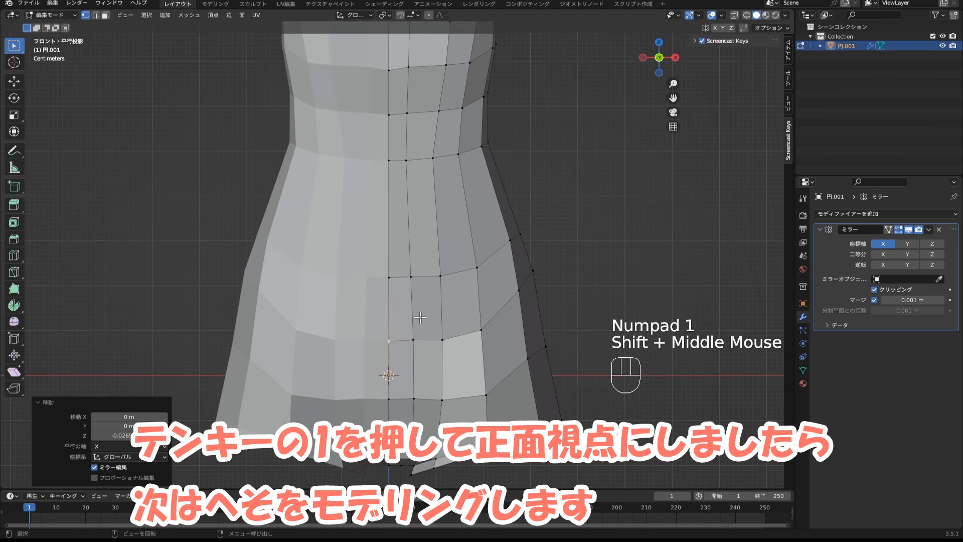
left_click(106, 15)
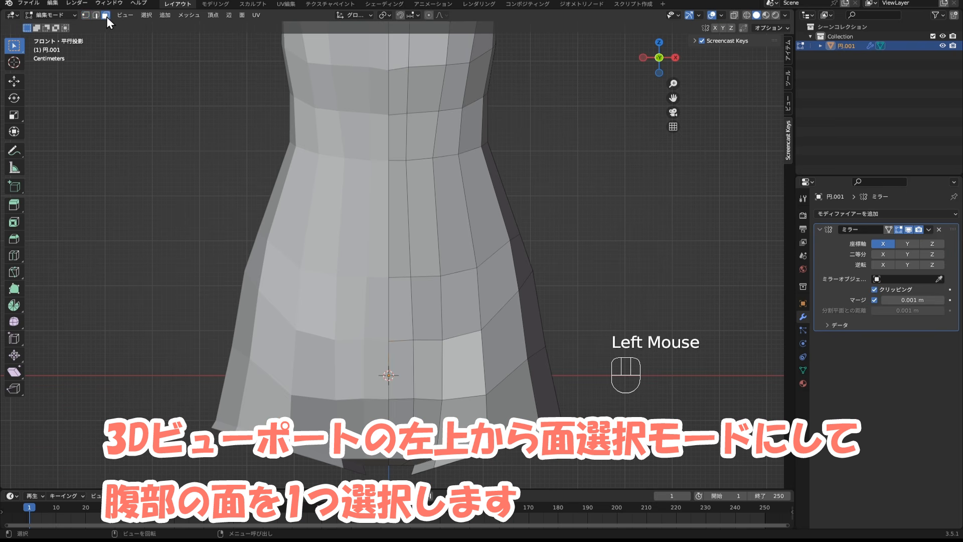
middle_click_drag(400, 229, 416, 229, "shift")
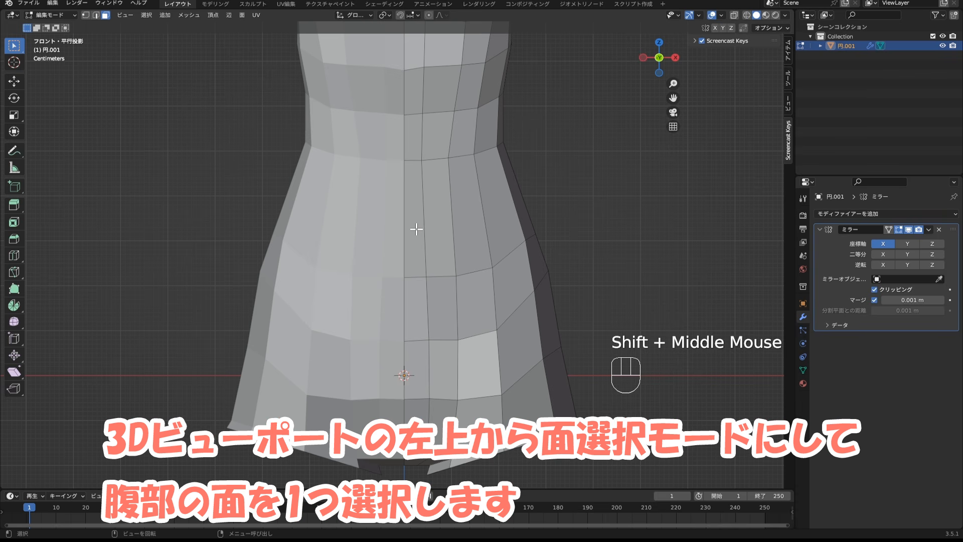
left_click(416, 229)
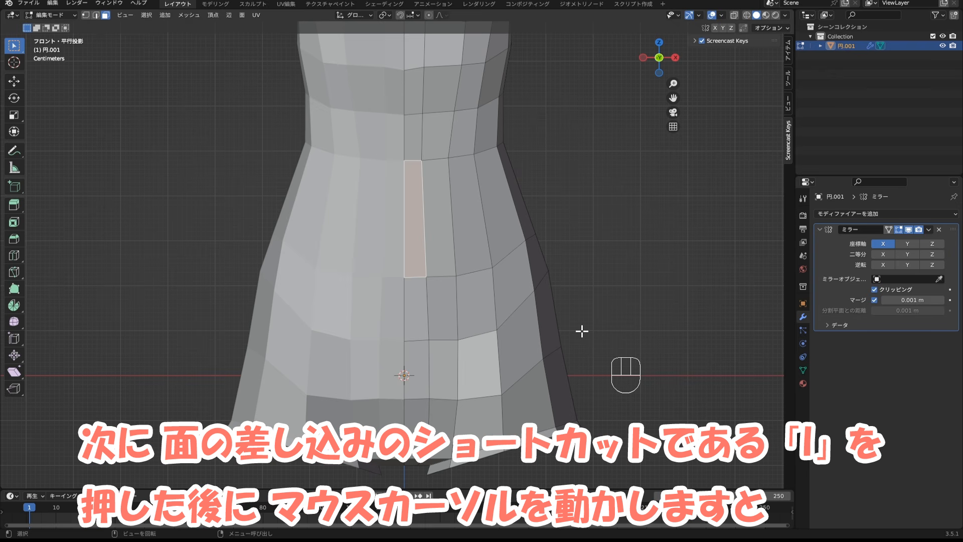
key("i")
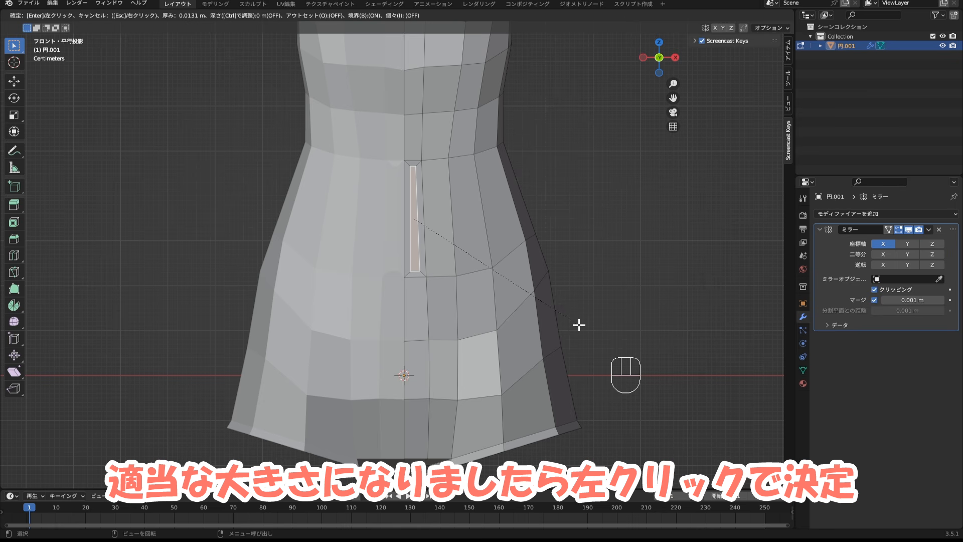
left_click(578, 325)
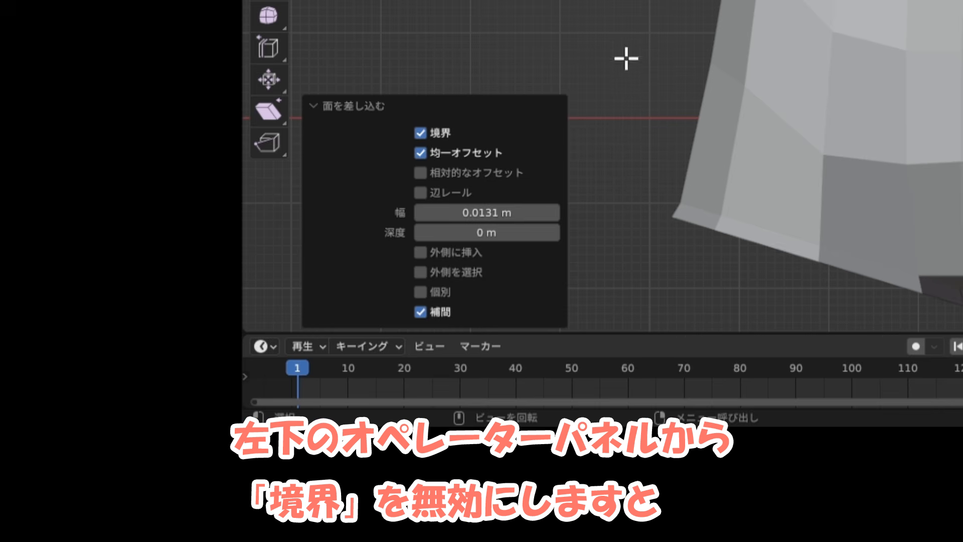
left_click(428, 136)
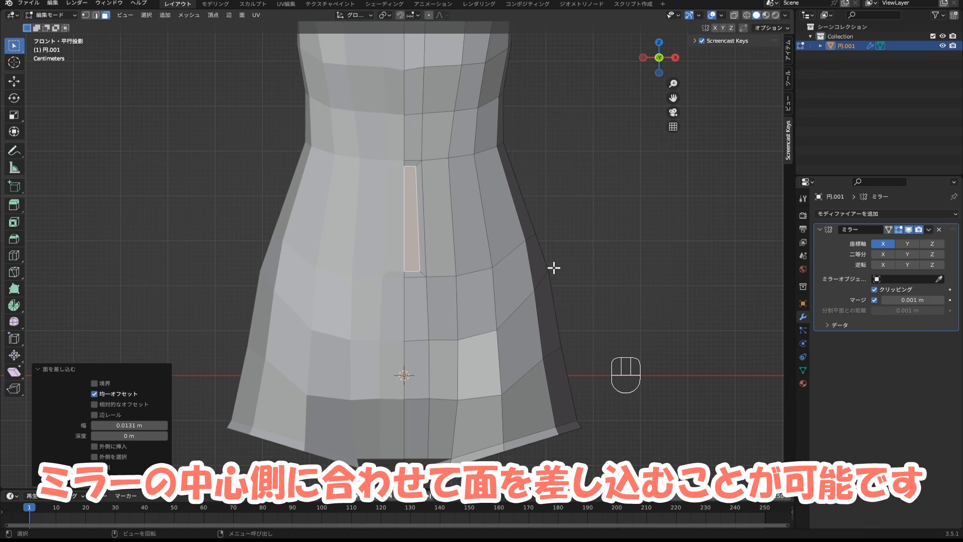
Scale the inset navel face to 0.367 along Z and 0.3 along X.
key("s")
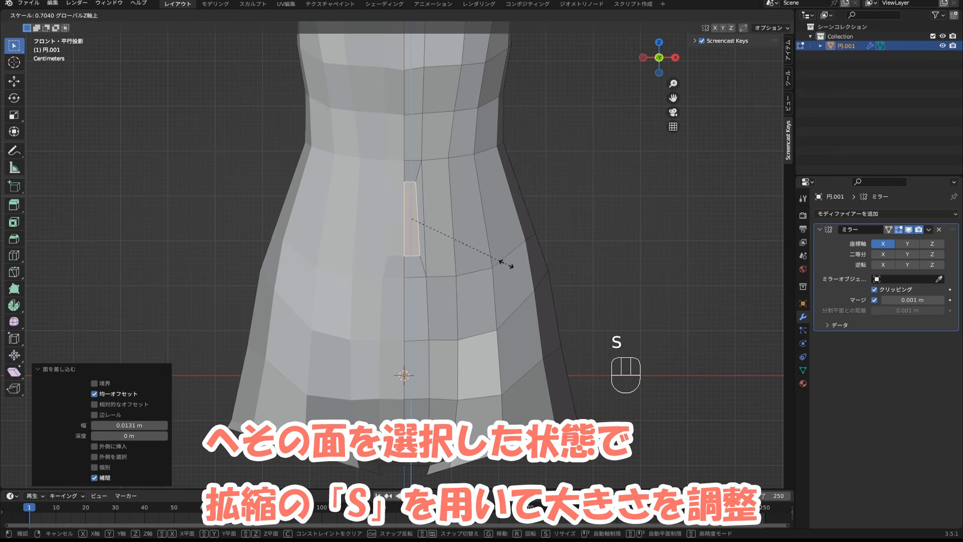
left_click(457, 248)
key("s")
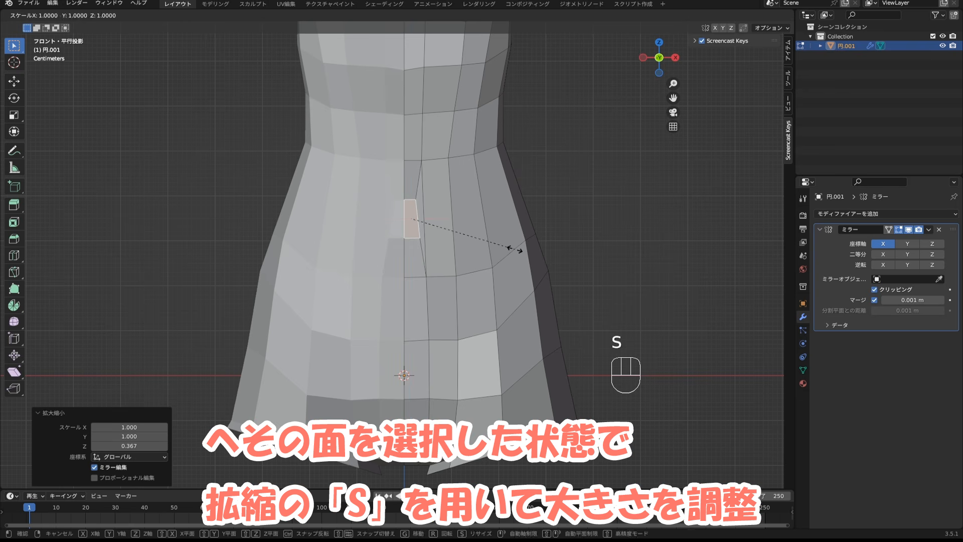
key("x")
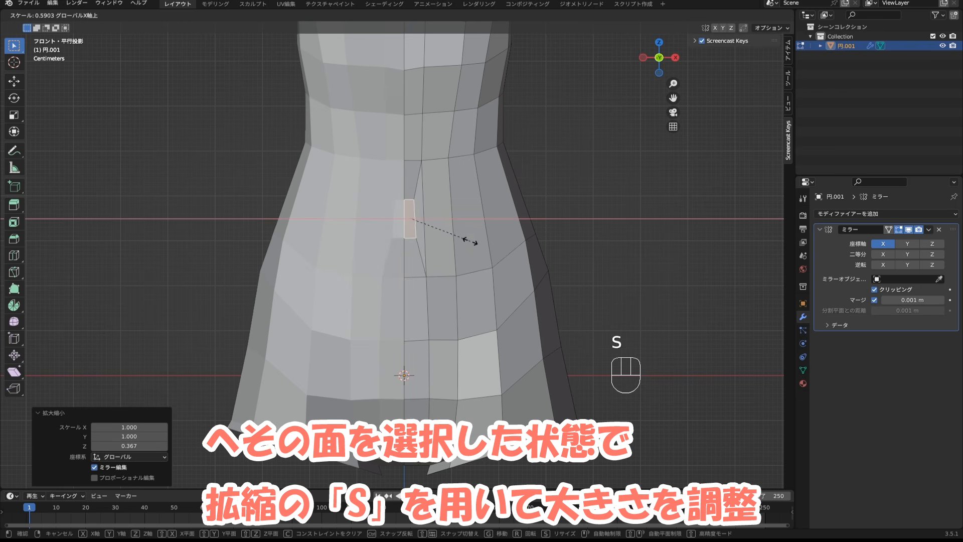
left_click(441, 229)
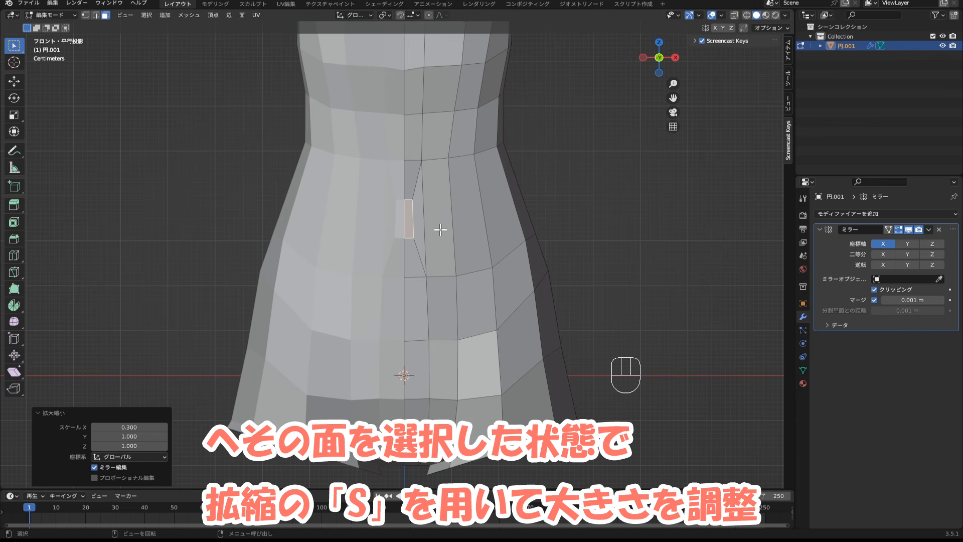
Extrude the navel face about 0.0206 m into the body and scale the inner face to 0.582.
middle_click_drag(445, 227, 414, 247)
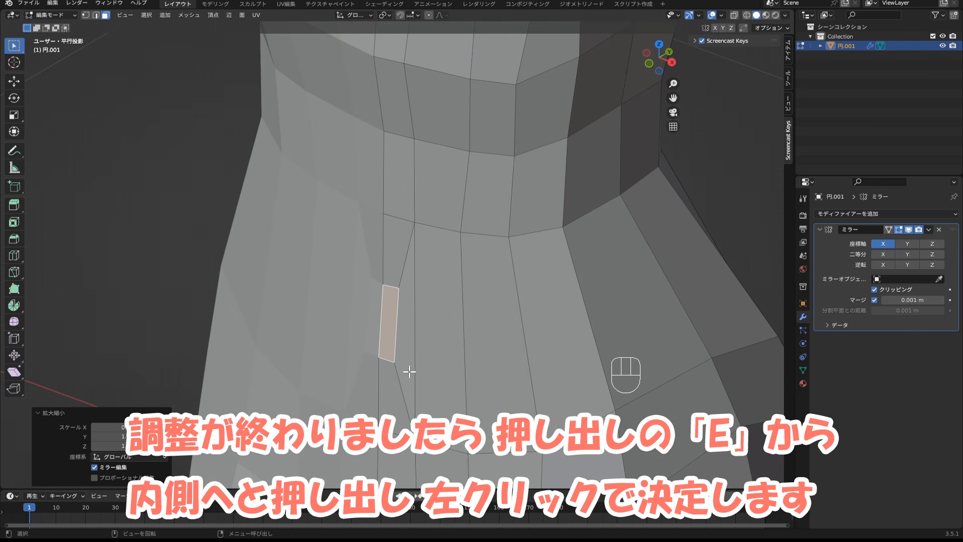
key("e")
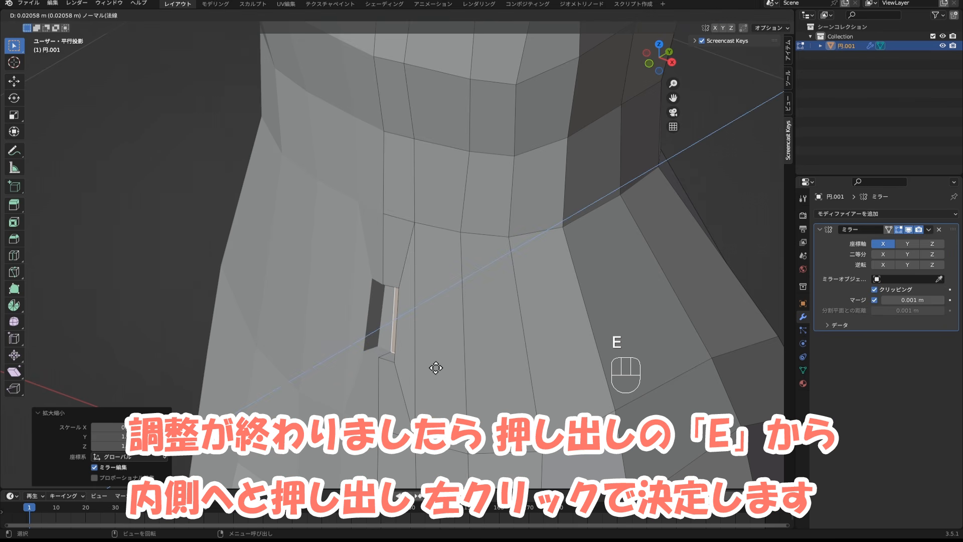
left_click(435, 368)
middle_click_drag(511, 331, 537, 329)
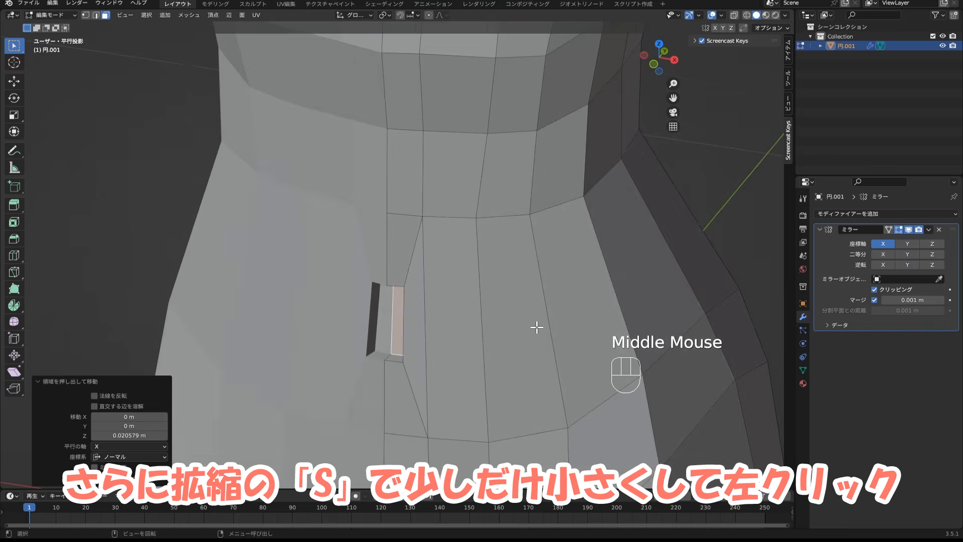
key("s")
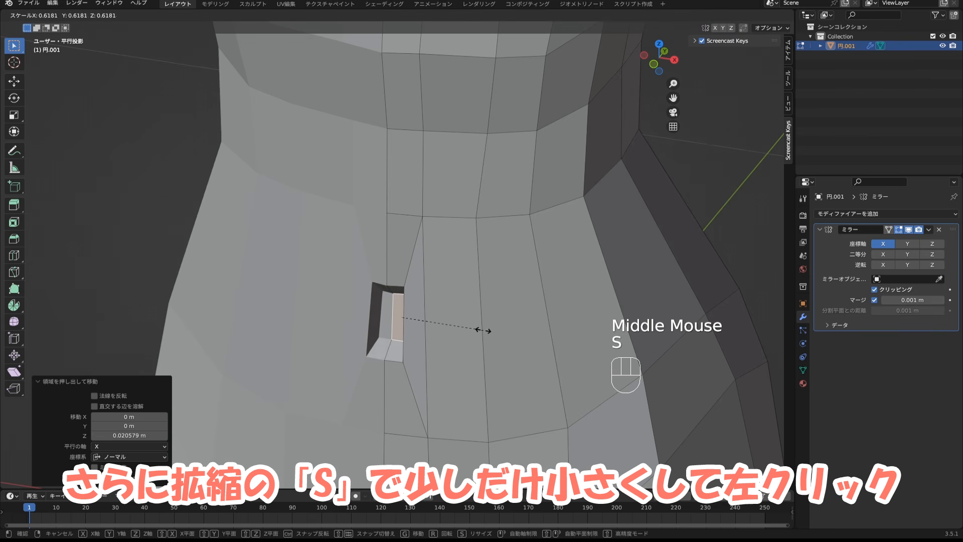
left_click(477, 330)
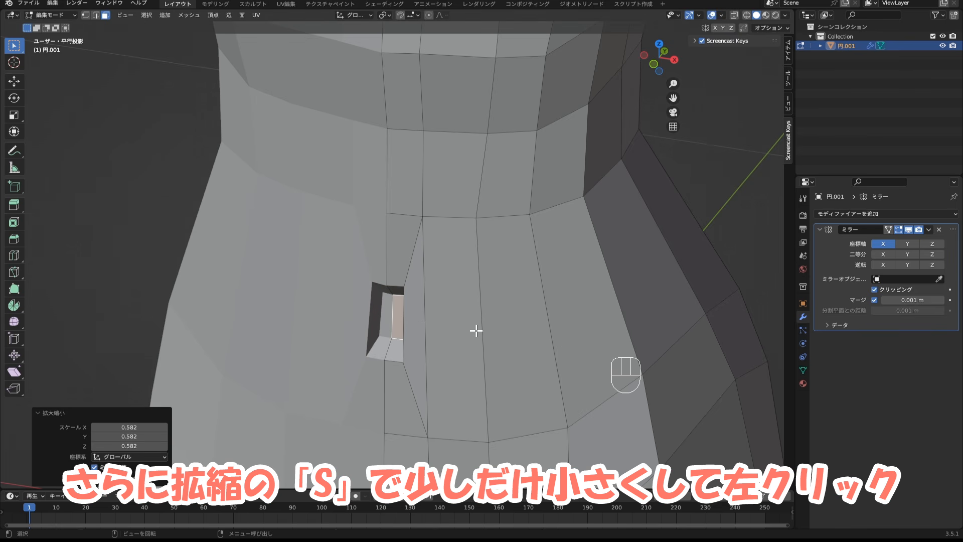
Move the navel's upper inner and outer side vertices inward and down in vertex mode to point its top.
key("KP_1")
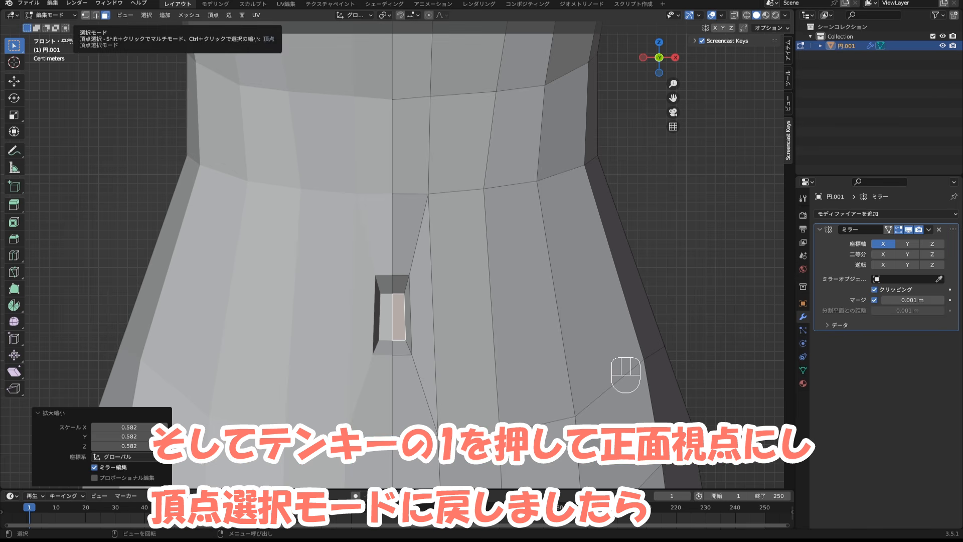
left_click(86, 15)
middle_click_drag(468, 335, 468, 276, "shift")
scroll(468, 276, "up", 3)
key("g")
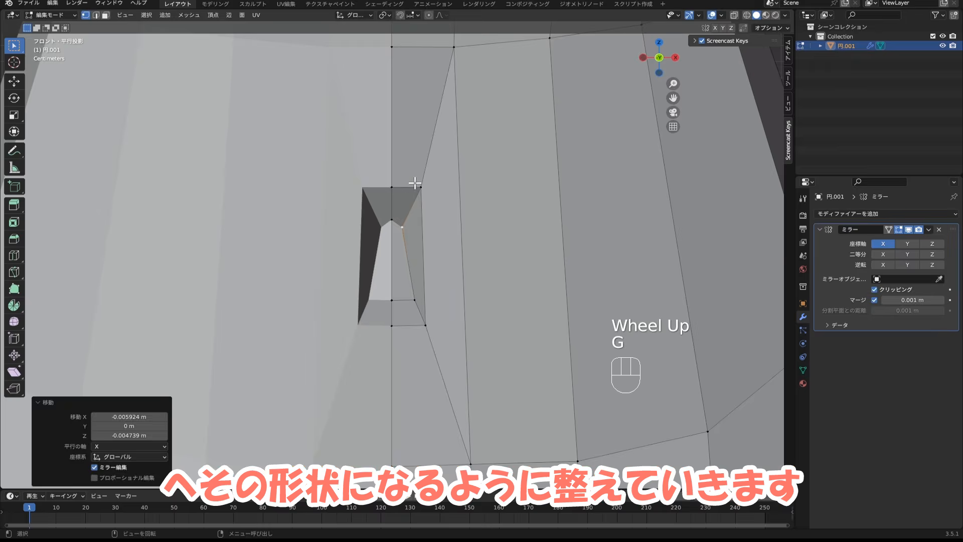
left_click(419, 186)
key("g")
Reposition the navel's lower inner and outer side vertices to taper its bottom edge.
left_click(417, 300)
key("g")
left_click(426, 325)
key("g")
left_click(401, 293)
key("g")
left_click(420, 314)
key("g")
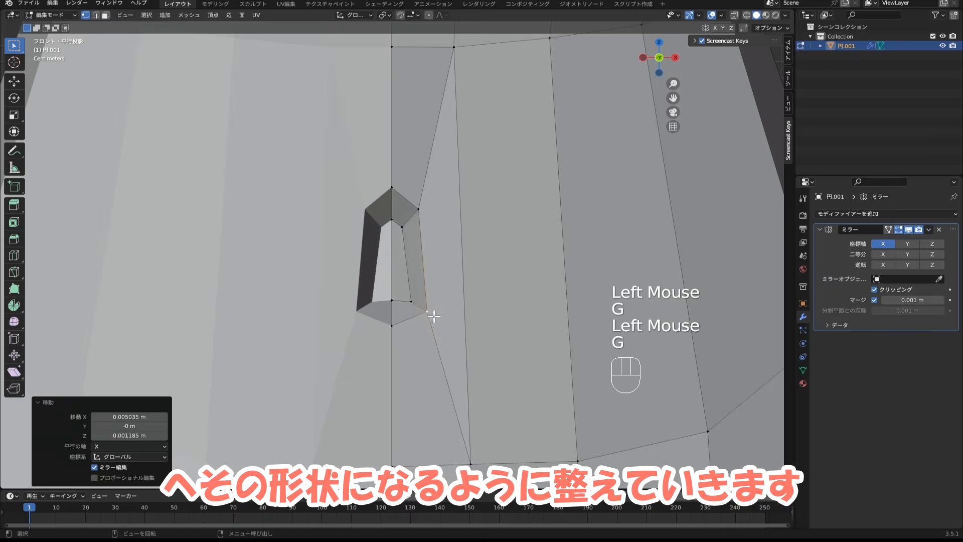
Narrow the navel by nudging its upper and lower side vertices toward the centre line.
left_click(401, 235)
key("g")
left_click(418, 211)
key("g")
left_click(415, 217)
left_click(412, 301)
key("g")
left_click(405, 298)
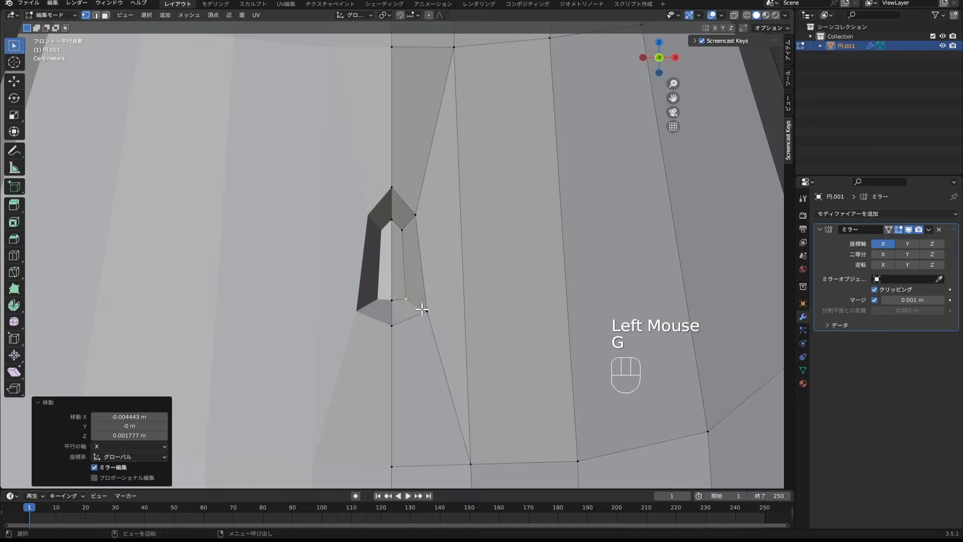
left_click(424, 308)
key("g")
left_click(418, 306)
key("g")
scroll(423, 305, "down", 3)
Shorten the navel by lowering its top vertices and raising its bottom ones, the outer centre-line one by about 0.012 m.
left_click(408, 242)
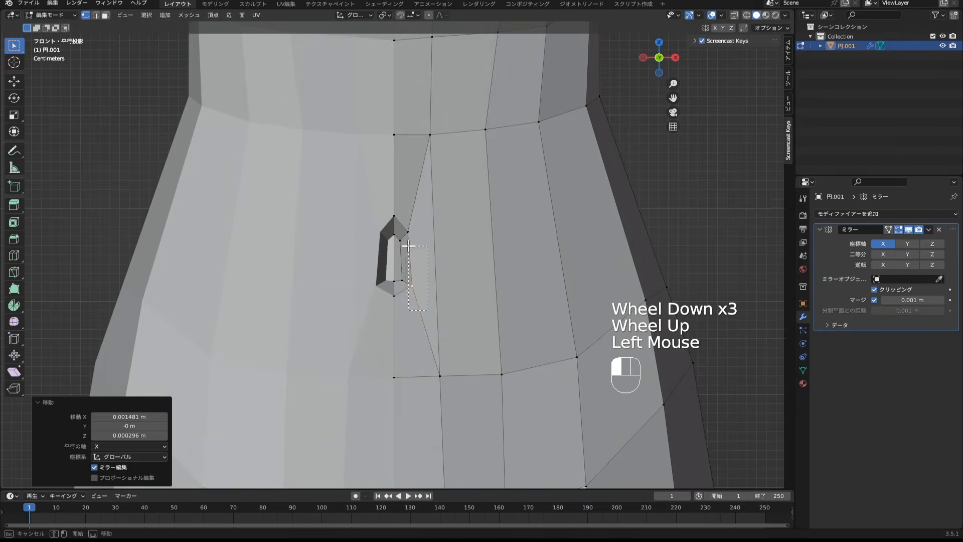
scroll(397, 255, "up", 2)
left_click(392, 232, "shift")
key("g")
left_click(412, 218)
key("g")
left_click(395, 194)
key("g")
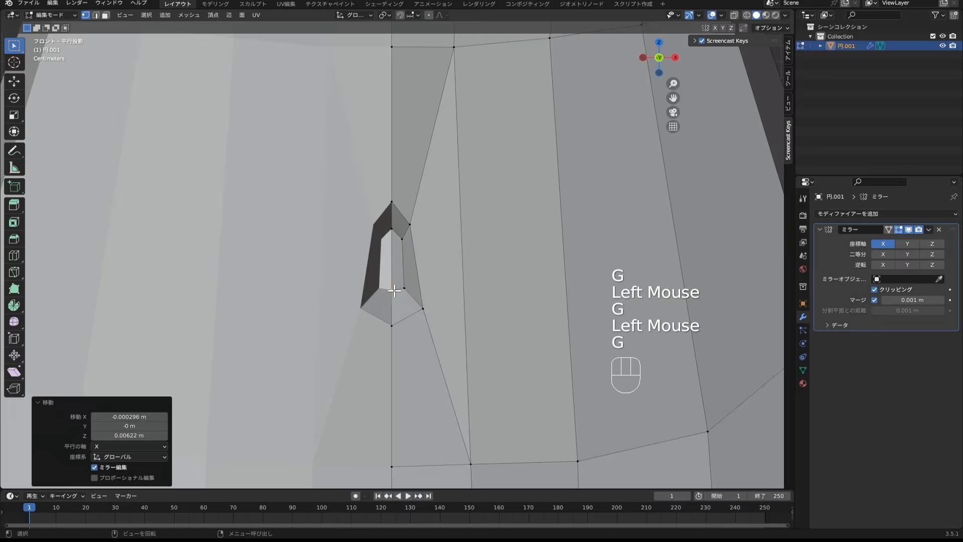
left_click(396, 295)
Push the side outline vertices of the middle and upper pelvis loops outward from an oblique view to round the hip.
scroll(397, 296, "down", 5)
middle_click_drag(399, 294, 397, 250)
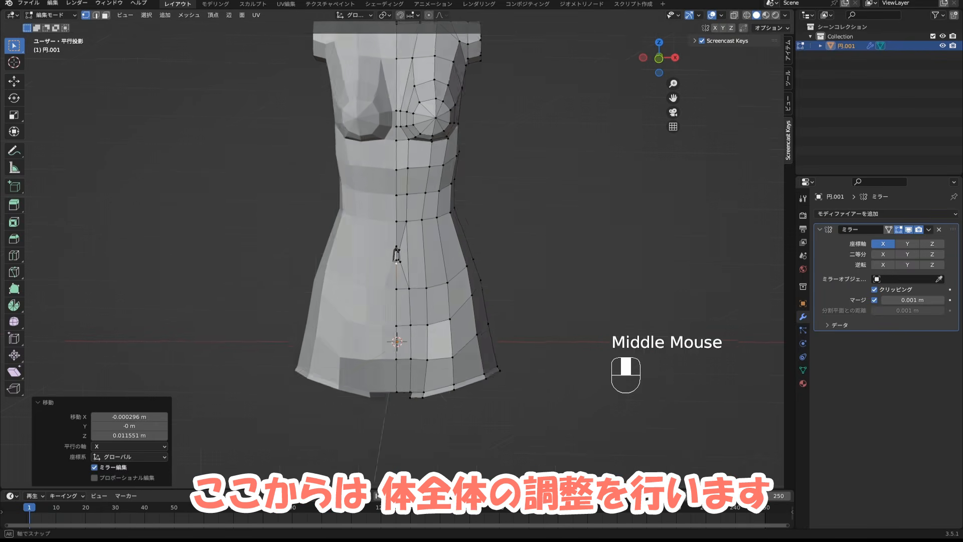
key("KP_1")
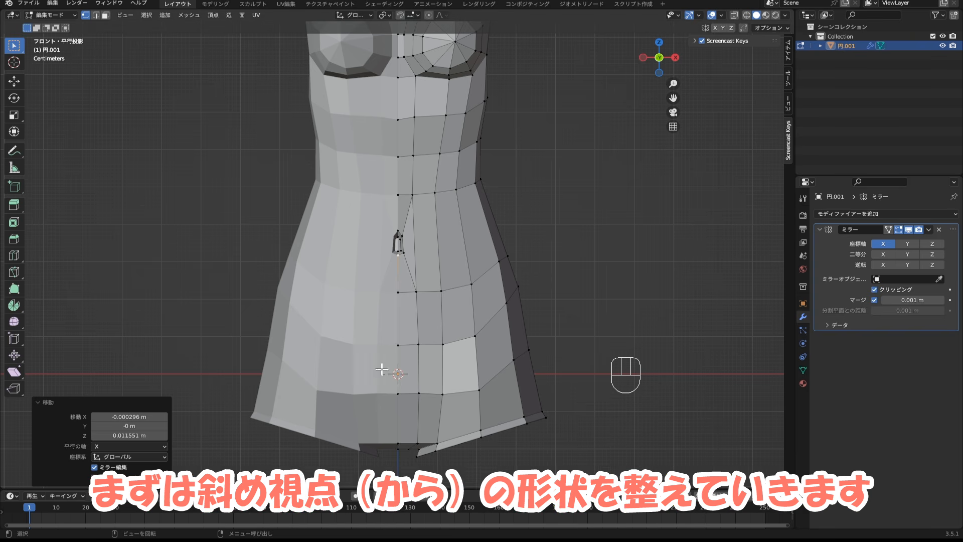
middle_click_drag(382, 369, 439, 372)
middle_click_drag(478, 333, 462, 371, "shift")
scroll(477, 389, "up", 1)
scroll(465, 370, "down", 1)
left_click(464, 370)
key("g")
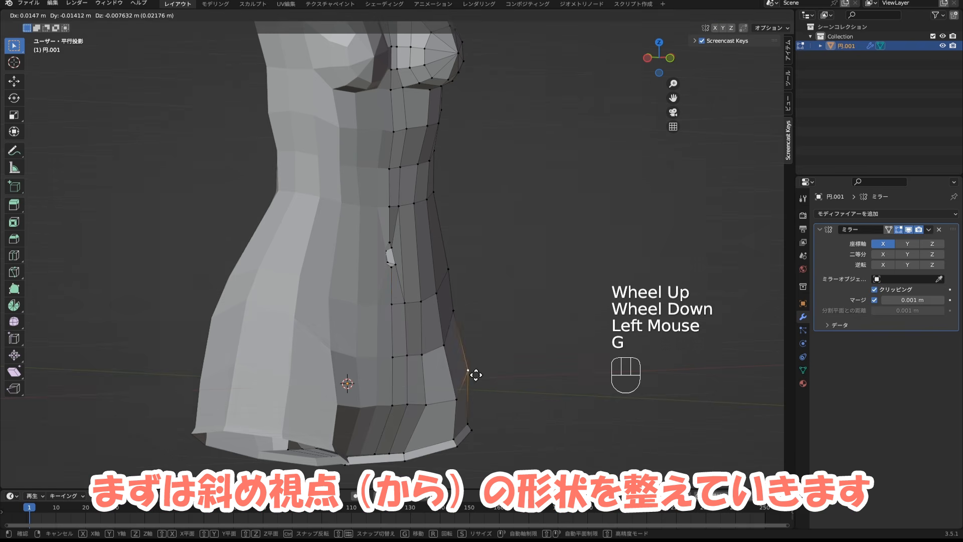
left_click(476, 376)
left_click(455, 311)
key("g")
left_click(464, 315)
key("g")
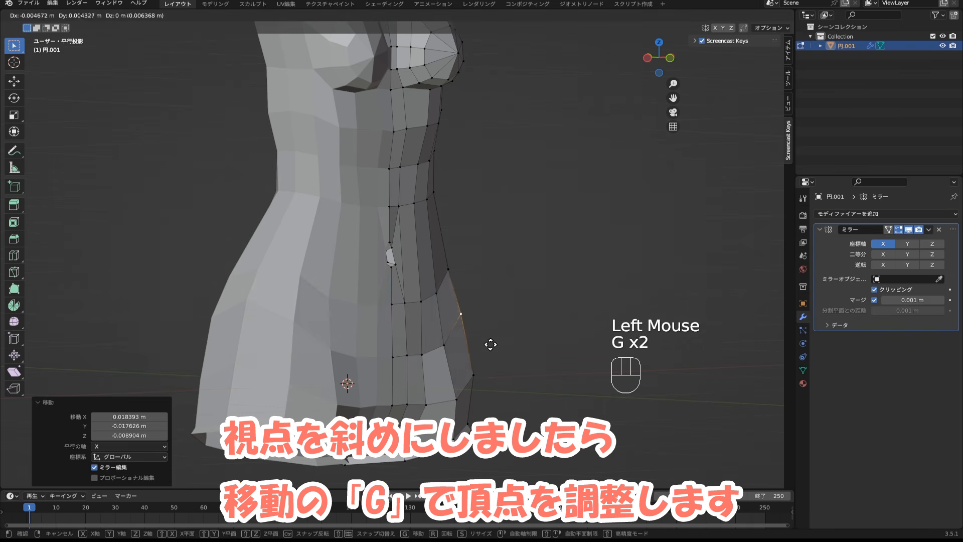
left_click(489, 345)
Adjust the middle pelvis loop's outline vertex and the hip loop's neighbouring front vertex to smooth the hip contour.
left_click(477, 379)
key("g")
left_click(455, 401)
key("g")
left_click(446, 402)
Adjust the waist loop's outline vertex and lower the one above it by about 0.028 m.
middle_click_drag(443, 196, 442, 240, "shift")
left_click(440, 241)
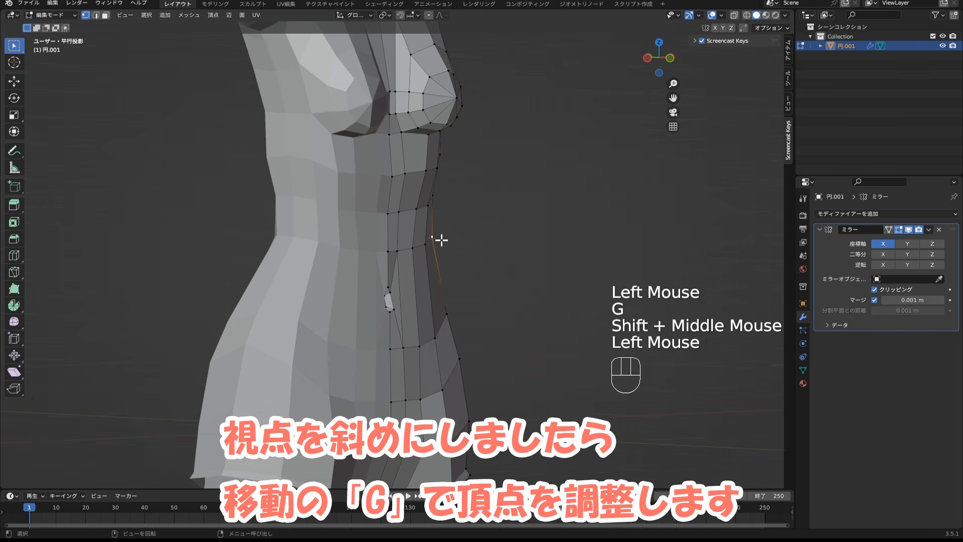
key("g")
left_click(444, 202)
key("g")
scroll(464, 279, "down", 1)
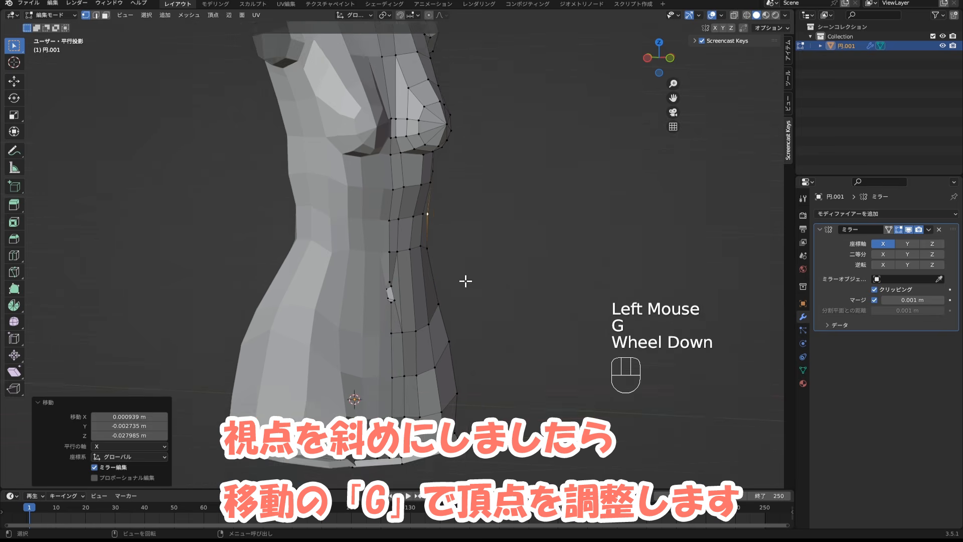
Move the outer front vertices of the upper and middle pelvis loops outward and up by about 0.014 m and 0.009 m.
middle_click_drag(465, 280, 436, 301, "shift")
left_click(426, 317)
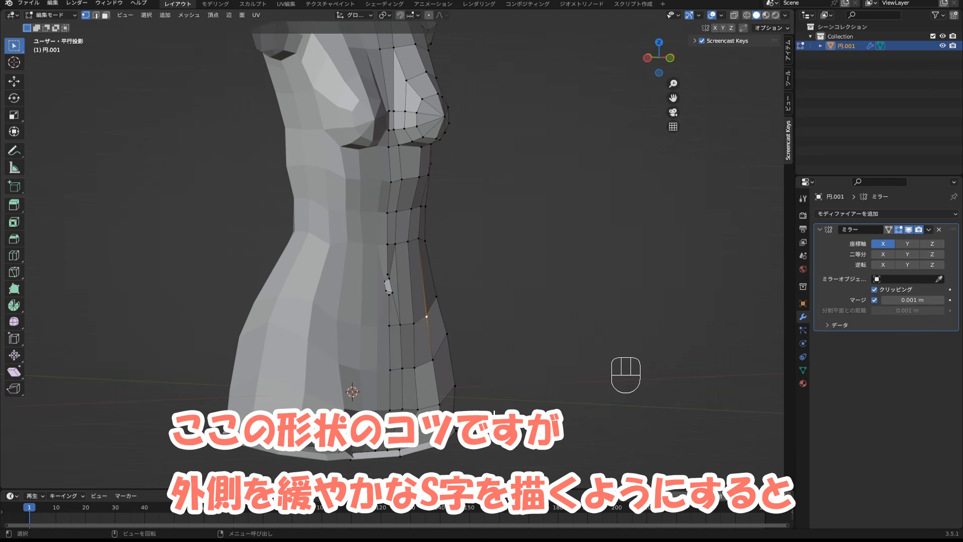
key("g")
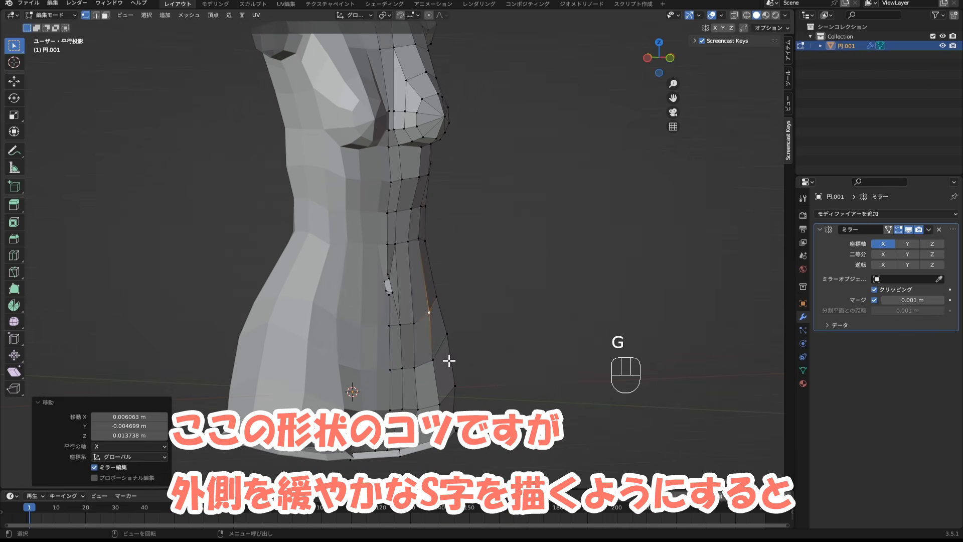
left_click(444, 357)
key("g")
left_click(448, 401)
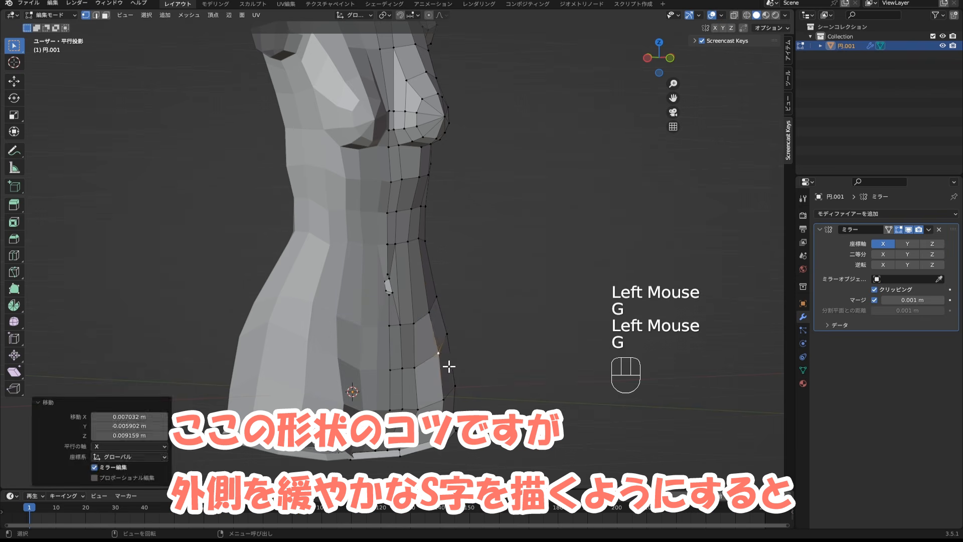
left_click(481, 383)
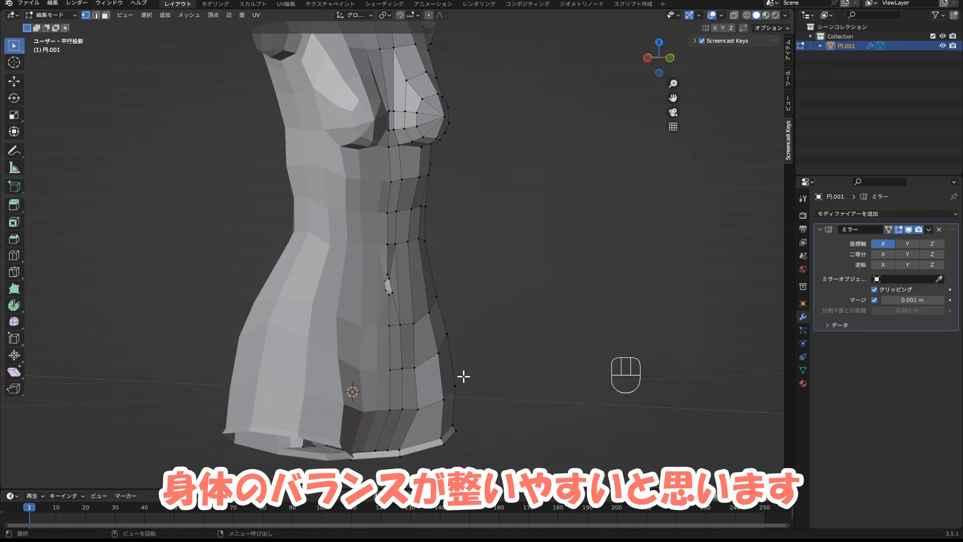
Reposition the hip loop's front vertices from the outer side toward the centre line to even out their curve.
key("g")
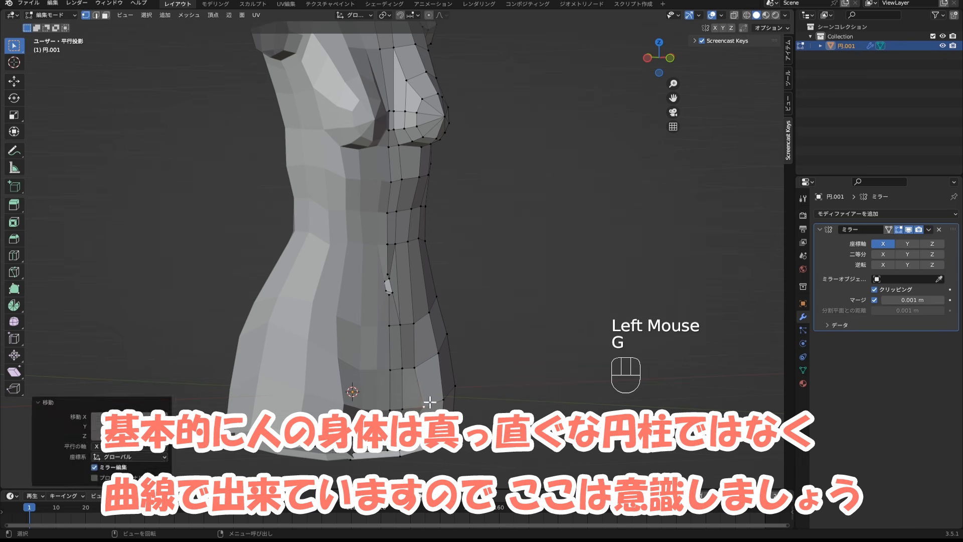
left_click(424, 404)
key("g")
left_click(419, 405)
key("g")
left_click(414, 407)
key("g")
left_click(411, 407)
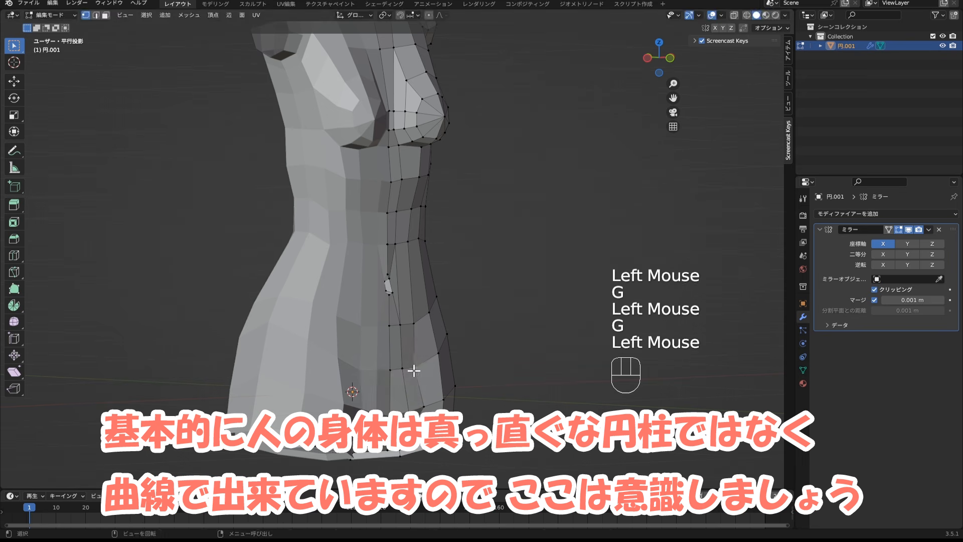
Reposition the front vertices near the centre line on the second loop below the navel, moving the inner one about 0.029 m outward.
key("g")
left_click(418, 372)
key("g")
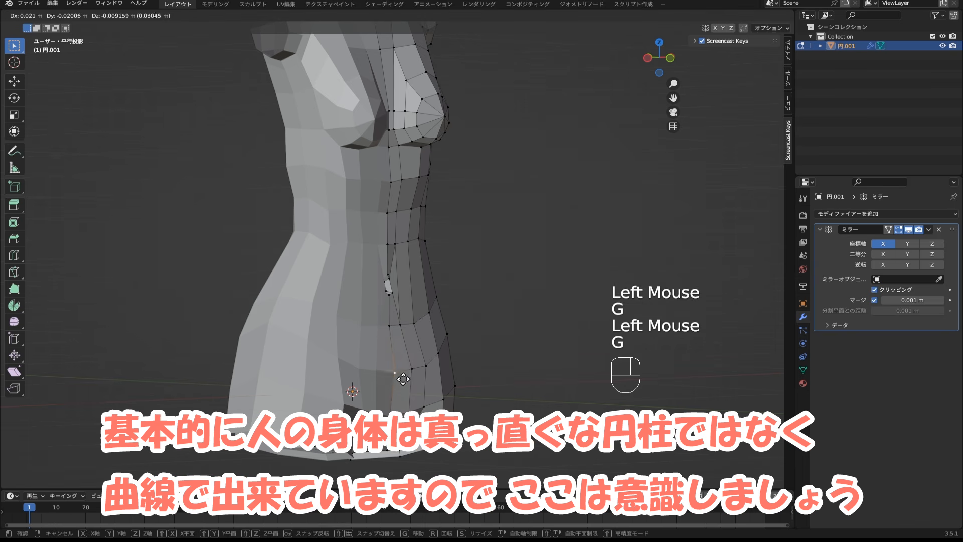
left_click(406, 379)
middle_click_drag(406, 379, 526, 346)
scroll(369, 351, "down", 2)
scroll(473, 385, "up", 2)
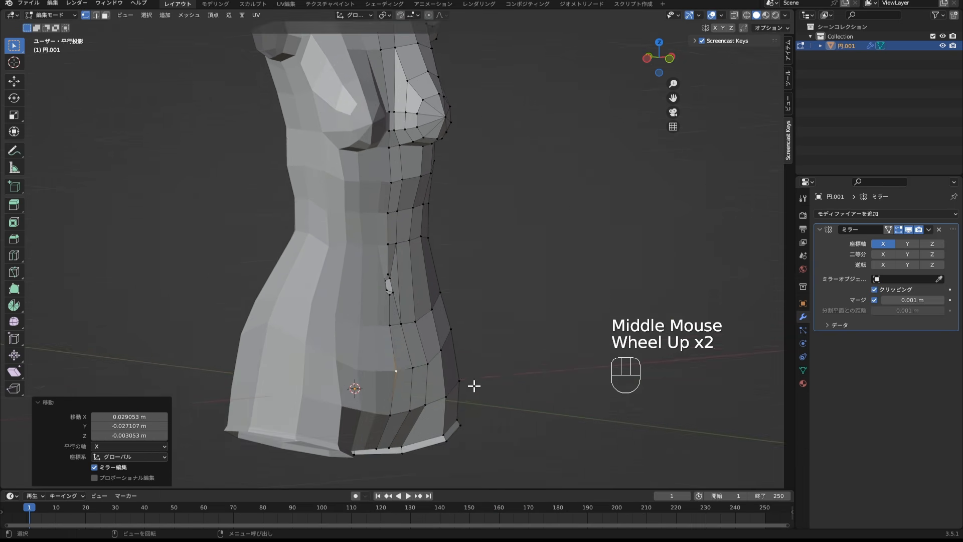
Nudge the hip's outline vertex and the outline vertex just above the bottom rim slightly inward.
left_click(464, 385)
key("g")
left_click(460, 386)
left_click(461, 424)
key("g")
left_click(458, 430)
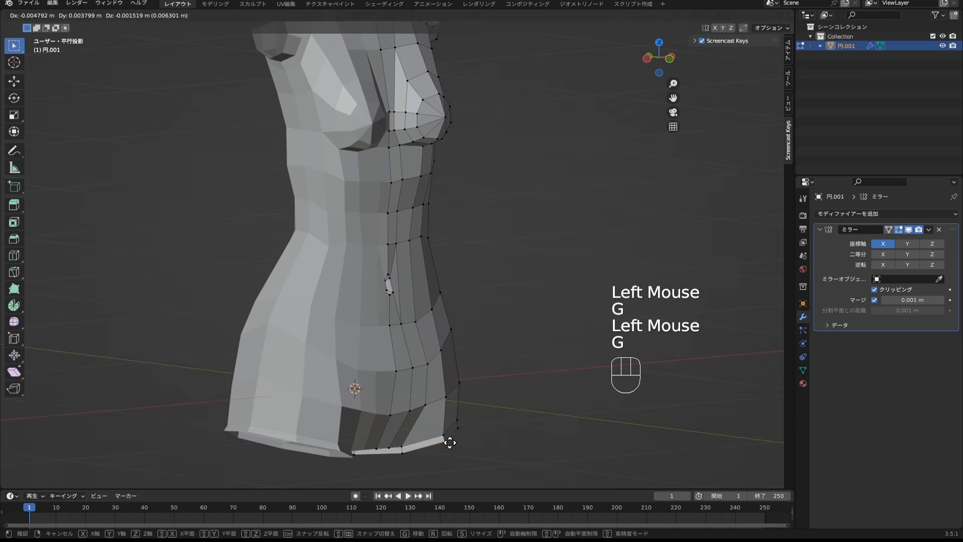
Adjust the pelvis outline vertex and check the placement of the neighbouring side vertex between waist and hip.
left_click(442, 354)
left_click(453, 331)
key("g")
left_click(453, 335)
scroll(446, 326, "down", 1)
left_click(426, 301)
key("g")
left_click(427, 302)
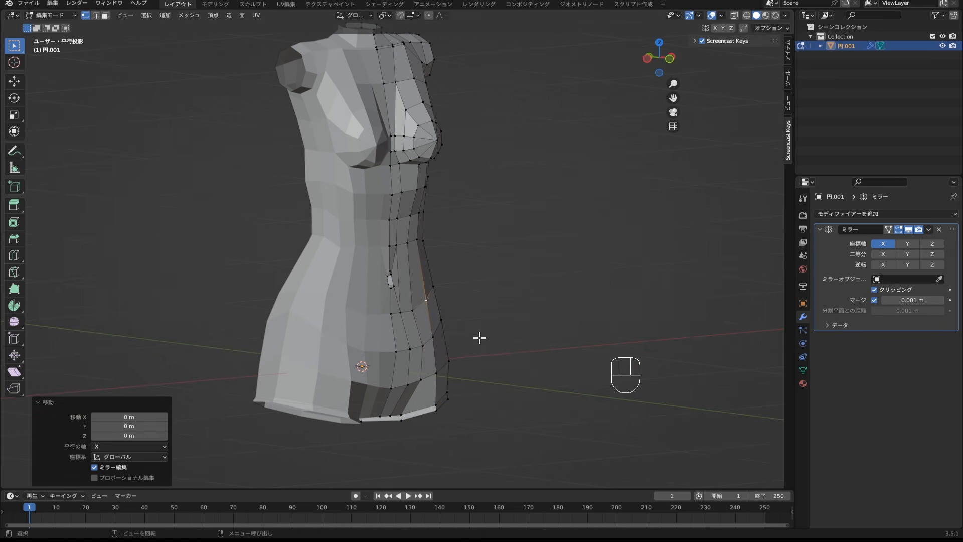
Move the rib-level vertex toward the back of the side inward by about 0.02 m.
middle_click_drag(479, 238, 493, 282, "shift")
middle_click_drag(494, 282, 432, 274)
scroll(509, 209, "down", 1)
left_click(469, 221)
scroll(496, 223, "up", 2)
key("g")
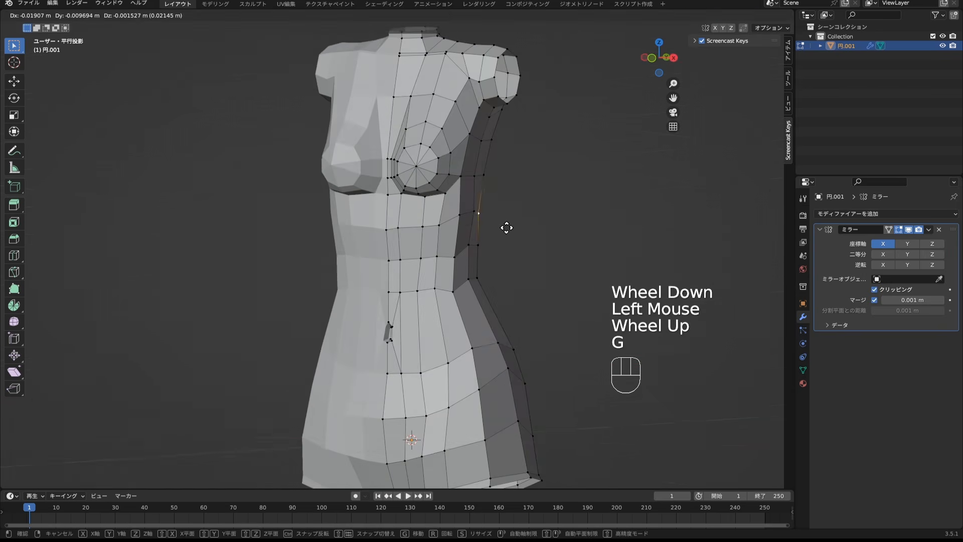
left_click(506, 227)
Raise the side vertex of the first loop below the navel by about 0.034 m.
middle_click_drag(518, 341, 524, 344)
left_click(495, 334)
key("g")
key("g")
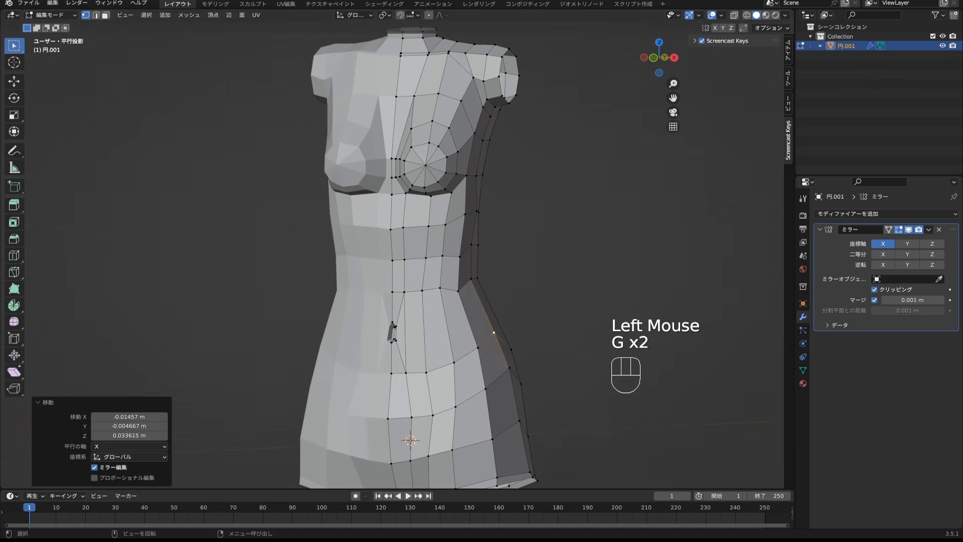
Raise the waist loop's side vertex and the one above it by about 0.032 m, and adjust the neighbouring waist vertex toward the back.
left_click(459, 291)
key("g")
left_click(461, 276)
left_click(460, 256)
key("g")
left_click(460, 247)
left_click(474, 281)
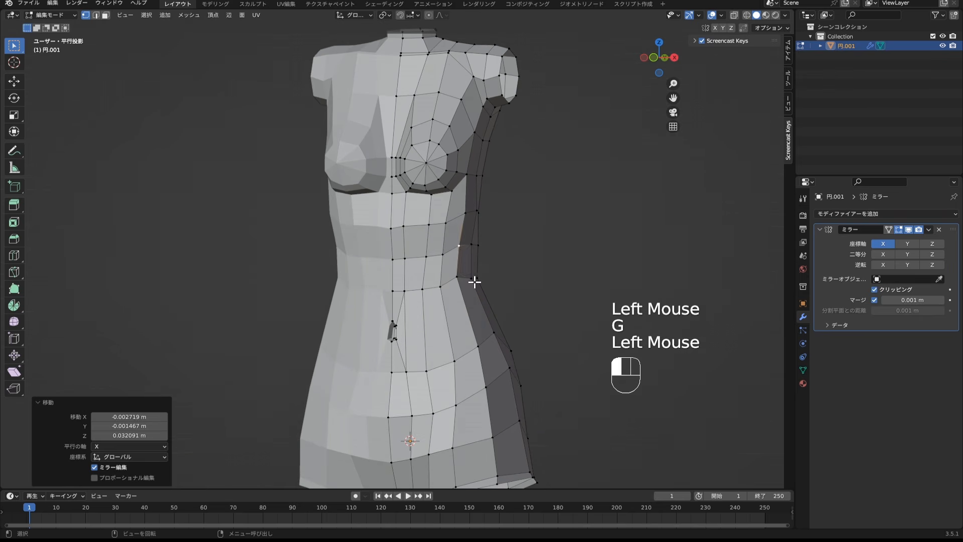
key("g")
left_click(490, 275)
Raise the waist loop's two outer front vertices slightly to follow the raised side vertex.
left_click(438, 287)
key("g")
left_click(436, 281)
left_click(424, 289)
key("g")
left_click(426, 284)
Shift the pelvis side vertex slightly upward to smooth the line from waist to hip.
middle_click_drag(460, 266, 407, 263)
left_click(458, 254)
left_click(474, 326)
key("g")
left_click(473, 319)
middle_click_drag(467, 321, 484, 306)
middle_click_drag(464, 306, 505, 305)
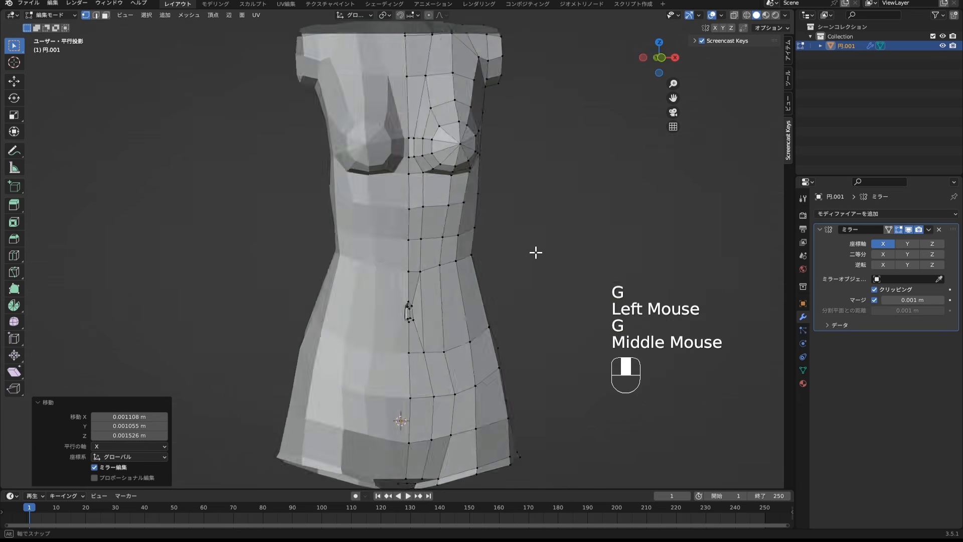
Add two unslid loop cuts around the abdomen, one at navel height and one just above the waist loop.
scroll(535, 251, "down", 1)
middle_click_drag(535, 251, 512, 270, "shift")
middle_click_drag(511, 270, 598, 303)
scroll(528, 288, "up", 2)
scroll(524, 295, "down", 1)
middle_click_drag(552, 296, 435, 314)
middle_click_drag(435, 313, 475, 293, "shift")
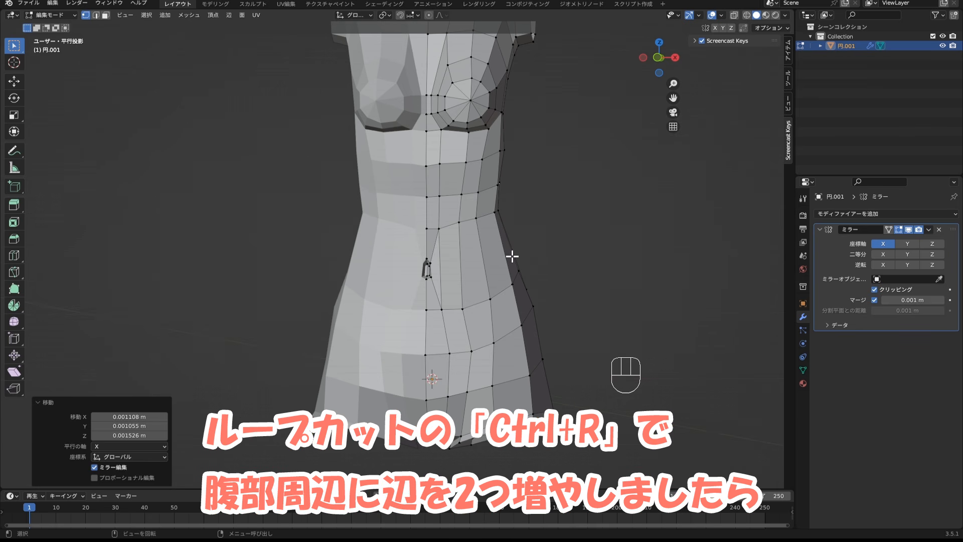
key("ctrl+r")
left_click(511, 256)
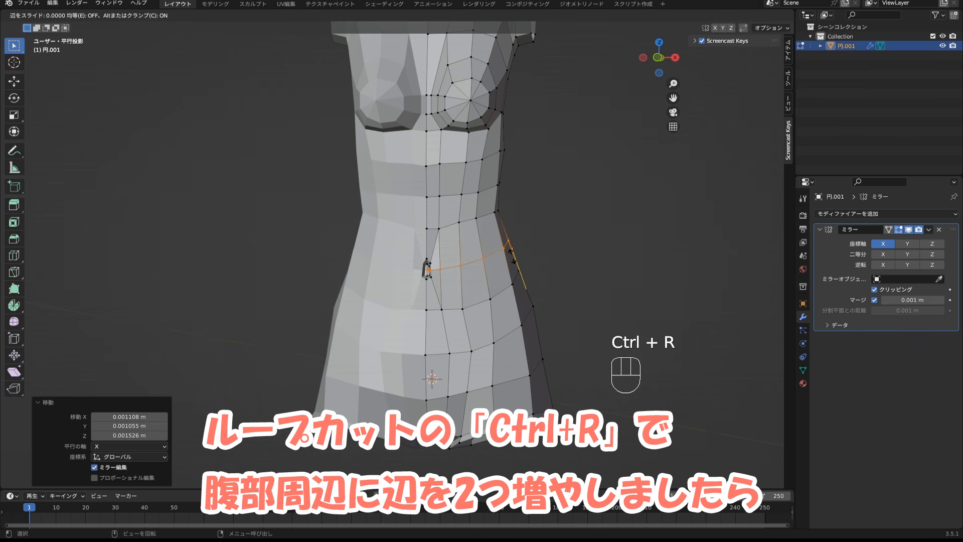
right_click(511, 254)
key("ctrl+r")
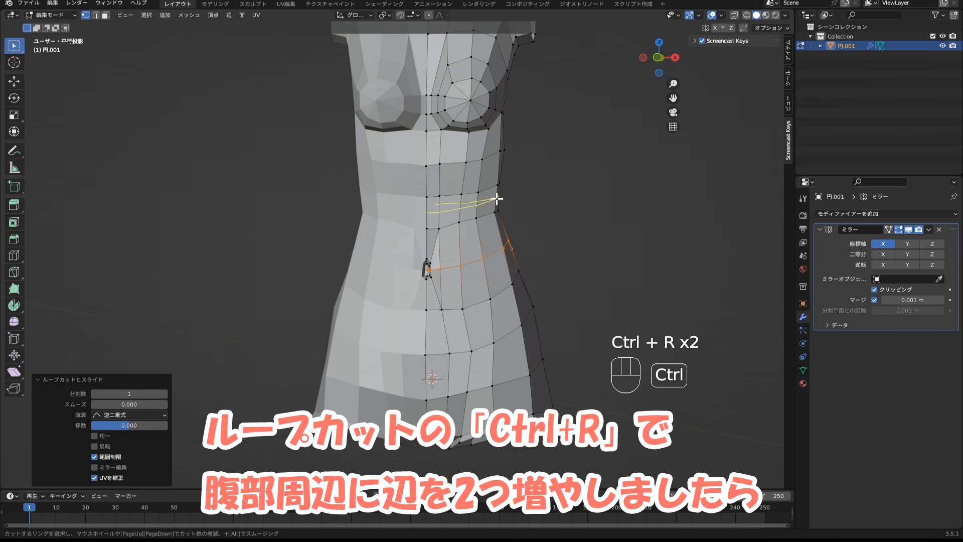
left_click(497, 201)
right_click(498, 199)
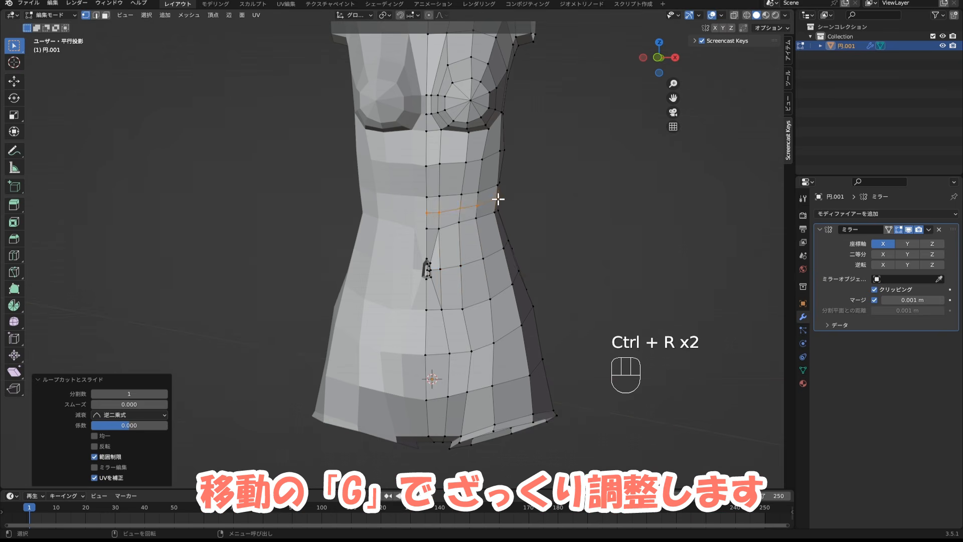
Select the waist loop on the front and side, lower it by about 0.03 m, and fine-tune its position in front view.
left_click(497, 211)
left_click(462, 221, "alt+shift")
left_click(427, 229, "shift")
key("g")
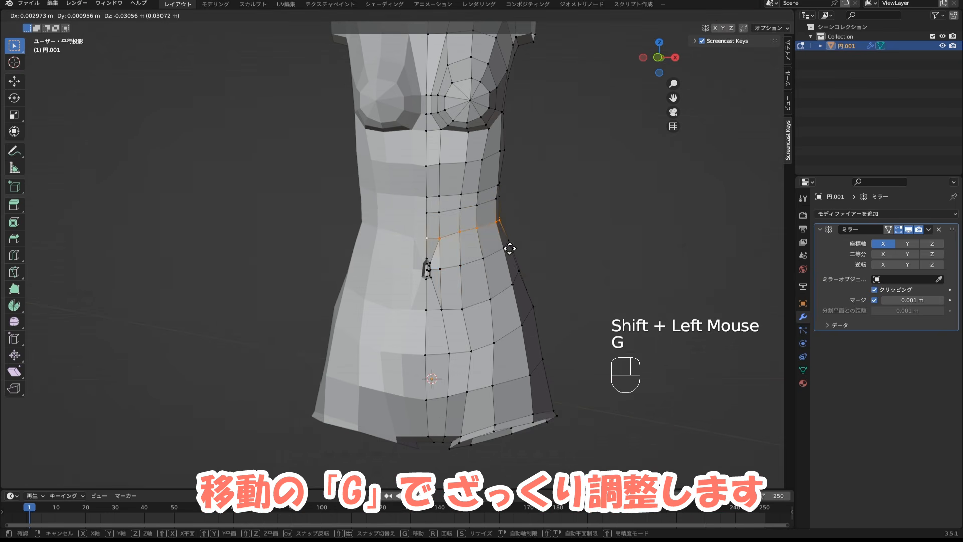
left_click(509, 246)
key("KP_1")
middle_click_drag(480, 202, 471, 229, "shift")
scroll(524, 272, "up", 1)
key("g")
left_click(518, 275)
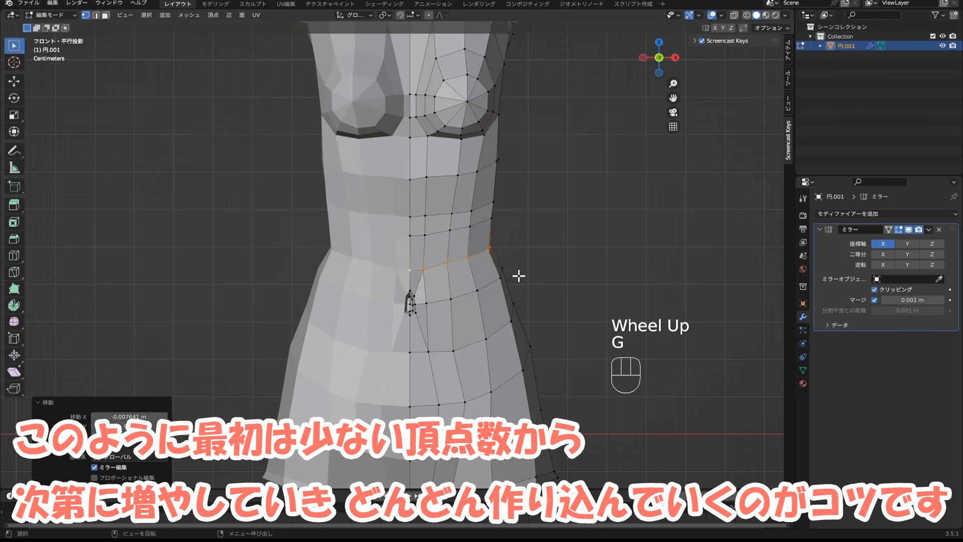
Select the new edge loop above the waist and lower it by about 0.02 m.
left_click(464, 214)
key("g")
left_click(463, 210)
left_click(463, 210)
left_click(458, 235, "alt+shift")
key("g")
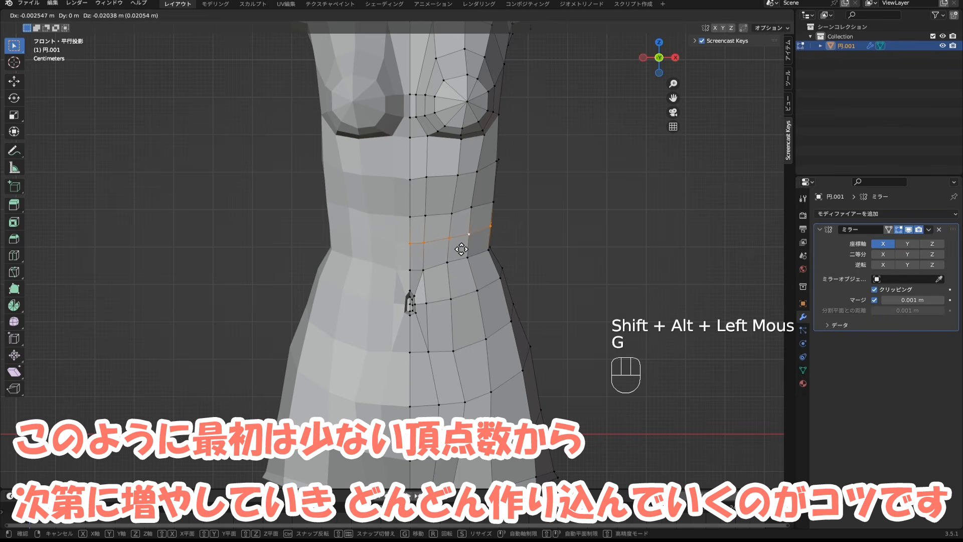
Adjust the outer front and side vertices of the loops between the waist and the breasts.
left_click(472, 208)
key("g")
left_click(473, 211)
left_click(494, 203)
key("g")
left_click(495, 203)
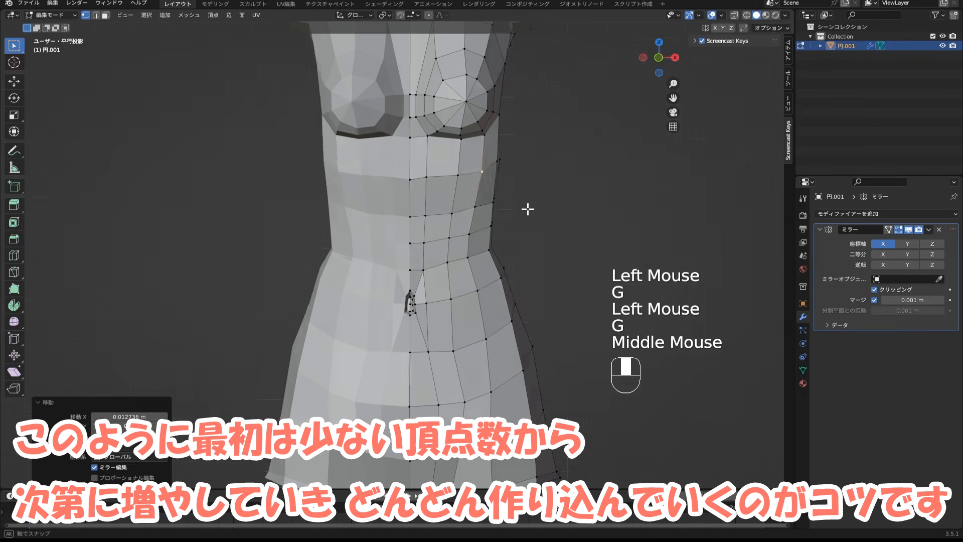
Shift a side vertex of the abdomen slightly after viewing the torso from another angle.
left_click(462, 216)
middle_click_drag(526, 209, 457, 244)
left_click(539, 200)
left_click(467, 203)
key("g")
left_click(474, 203)
middle_click_drag(476, 205, 578, 230)
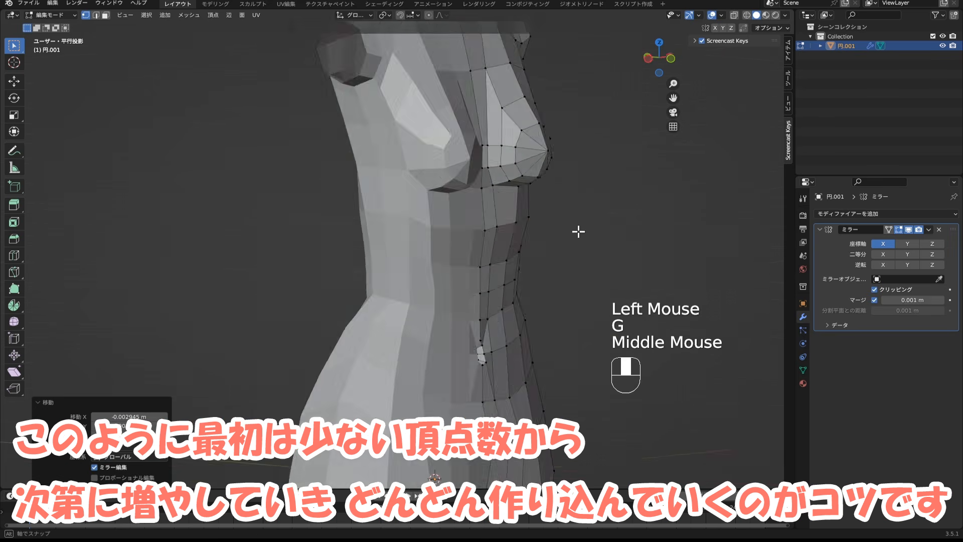
Reposition three vertices around the waist loops to even out the spacing and side curve.
left_click(449, 312)
key("g")
left_click(448, 318)
left_click(471, 317)
key("g")
left_click(467, 318)
left_click(442, 286)
key("g")
left_click(443, 284)
Move another waist-area vertex by about 0.005 m in X and 0.010 m in Y.
middle_click_drag(466, 318, 404, 315)
left_click(417, 297)
left_click(476, 318)
key("g")
left_click(482, 318)
scroll(489, 318, "down", 2)
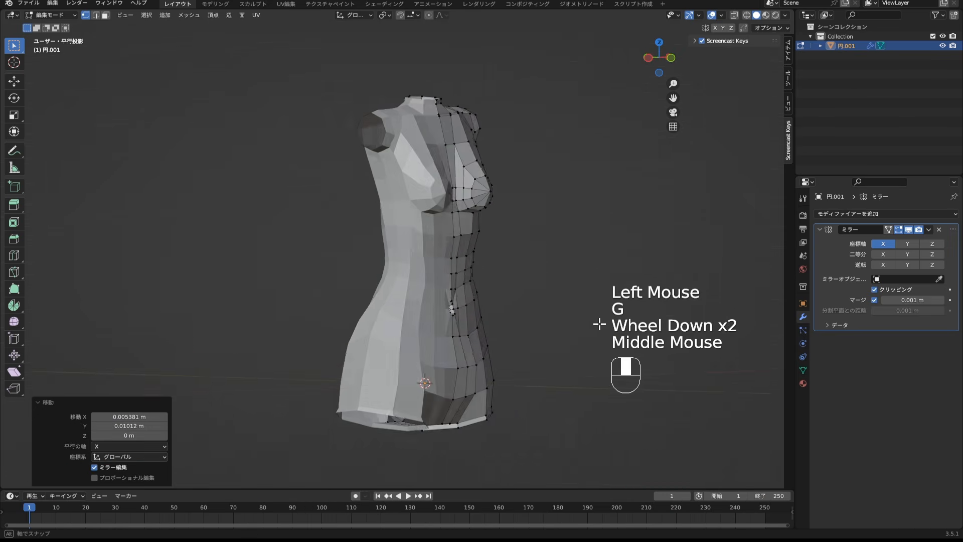
Lower the side vertex of the first loop below the navel by about 0.024 m and push it slightly outward.
middle_click_drag(599, 324, 559, 326)
scroll(494, 323, "up", 2)
left_click(489, 343)
key("g")
left_click(490, 344)
scroll(494, 370, "down", 2)
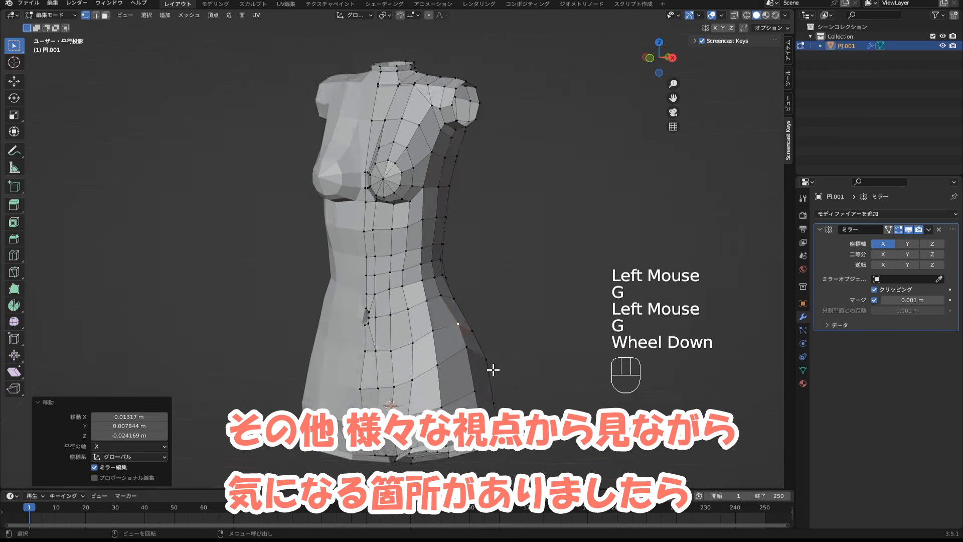
Move the front vertices of the second loop below the navel toward the centre line, the outer one by about 0.017 m.
scroll(452, 371, "up", 1)
middle_click_drag(494, 369, 476, 275)
left_click(418, 330)
key("g")
left_click(415, 329)
left_click(443, 329)
key("g")
left_click(436, 329)
middle_click_drag(436, 328, 507, 300)
scroll(456, 339, "up", 2)
In front view, raise the vertices above the bottom rim at the groin, lifting the hip loop's outer front vertex about 0.079 m.
key("KP_1")
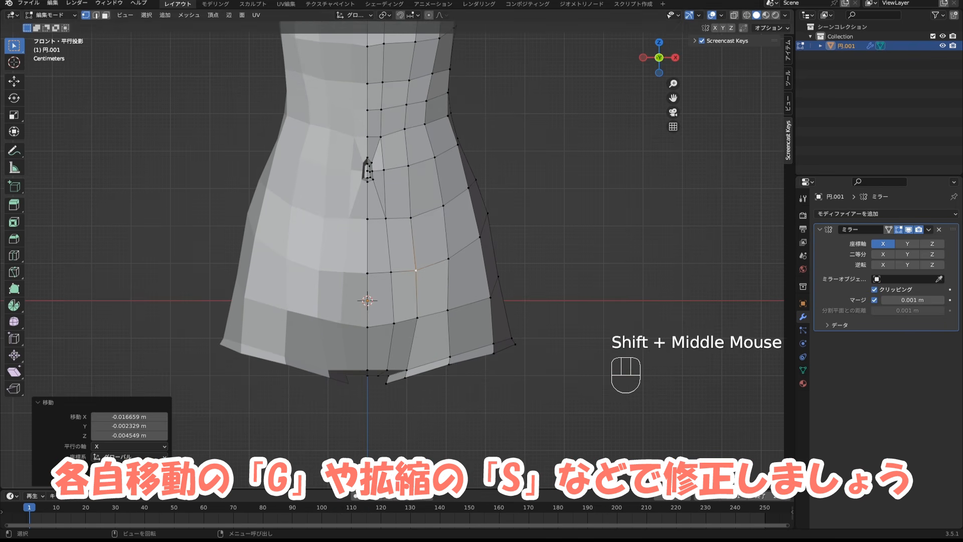
left_click(406, 371)
key("g")
left_click(424, 386)
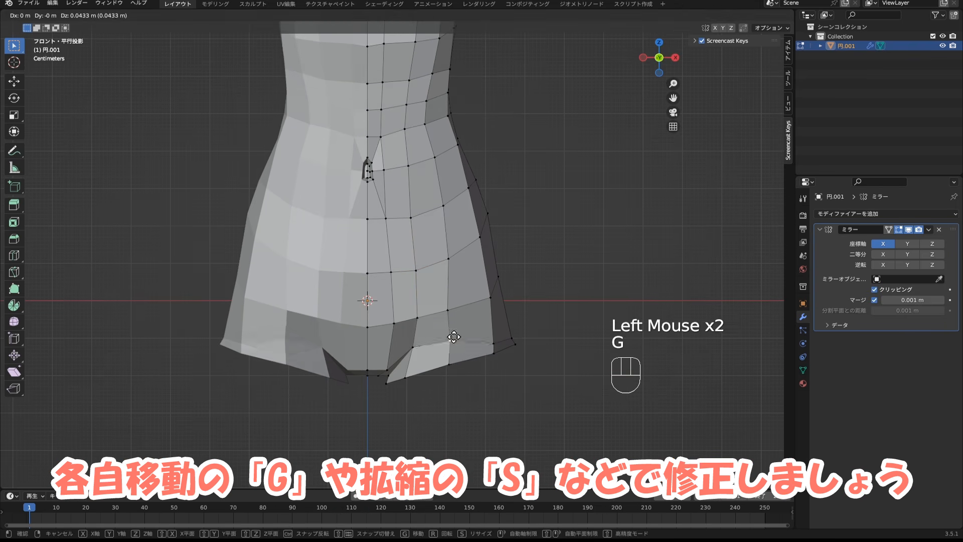
left_click(492, 351)
key("g")
left_click(494, 292)
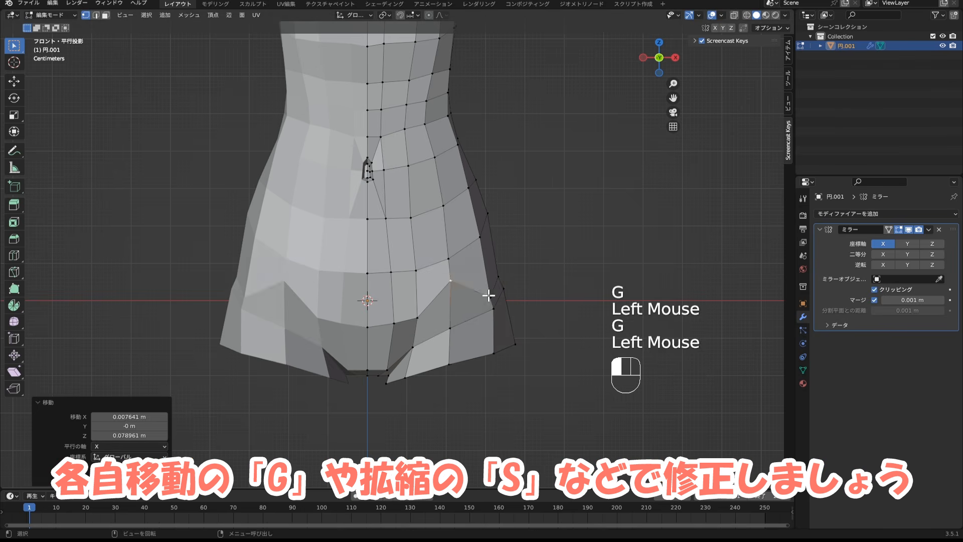
Raise the outer vertices of the loop just above the bottom rim to slope it up toward the hip.
middle_click_drag(466, 273, 492, 285, "shift")
scroll(492, 286, "up", 1)
left_click(503, 333)
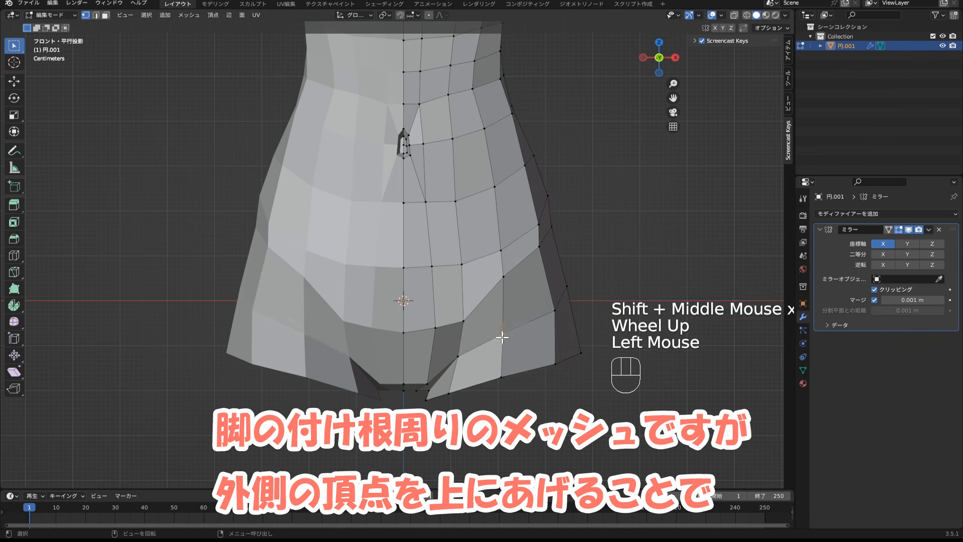
key("g")
left_click(551, 315)
Raise the second loop below the navel from the outline to the centre line, lifting its outer front vertex about 0.069 m.
left_click(548, 195)
key("g")
left_click(543, 171)
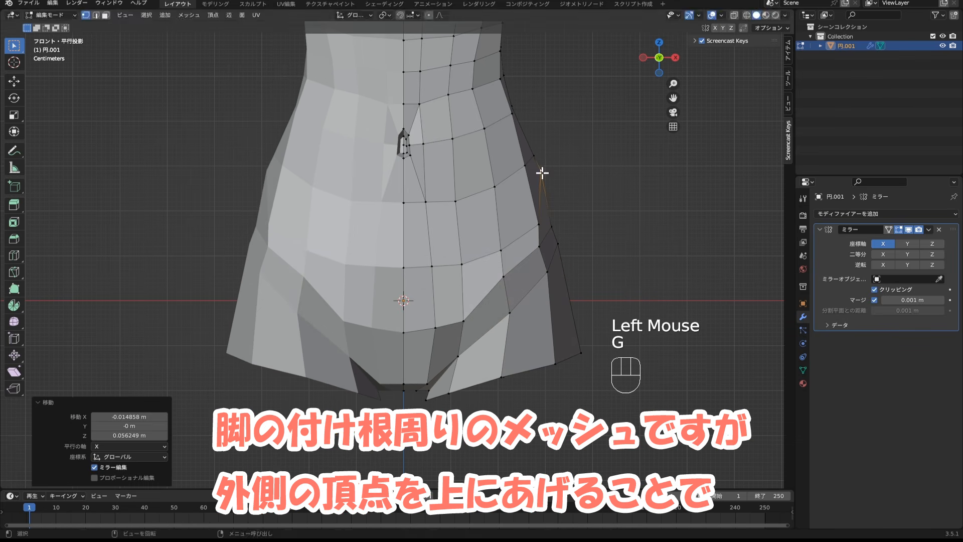
key("g")
left_click(544, 220)
key("g")
left_click(462, 275)
key("g")
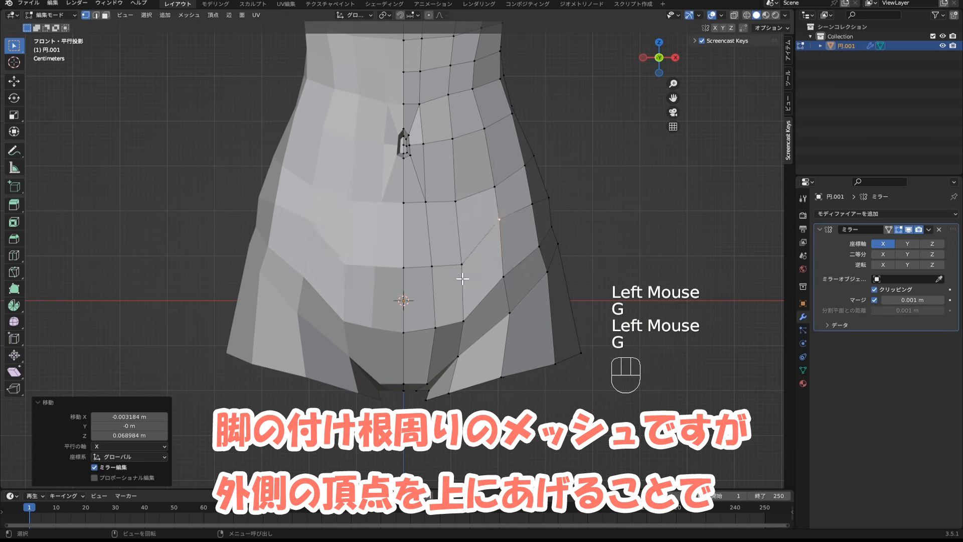
left_click(403, 256)
In front view, raise the inner leg-crease vertex of the loop above the rim about 0.038 m and adjust its neighbours near the centre line.
left_click(465, 320)
key("g")
left_click(461, 317)
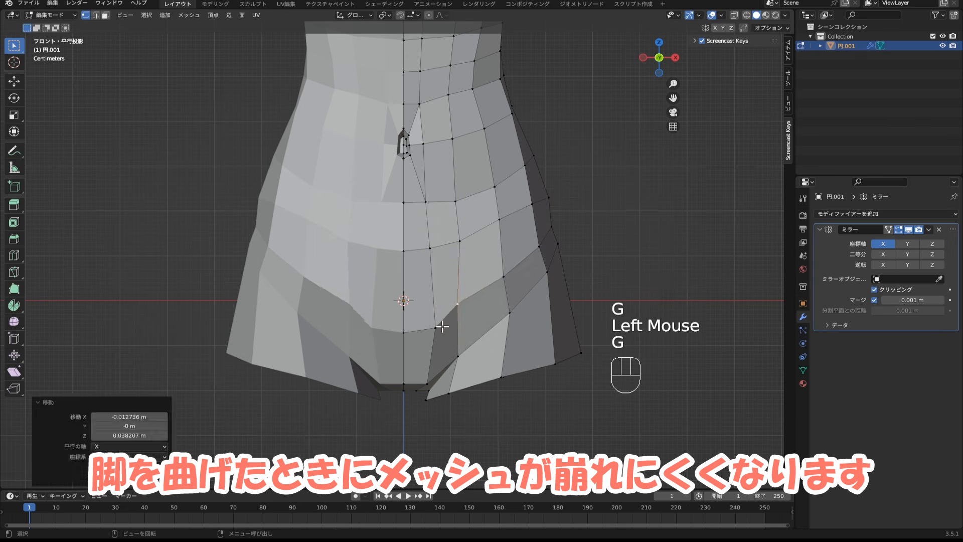
left_click(456, 325)
key("g")
left_click(455, 323)
left_click(429, 330)
left_click(431, 329)
key("g")
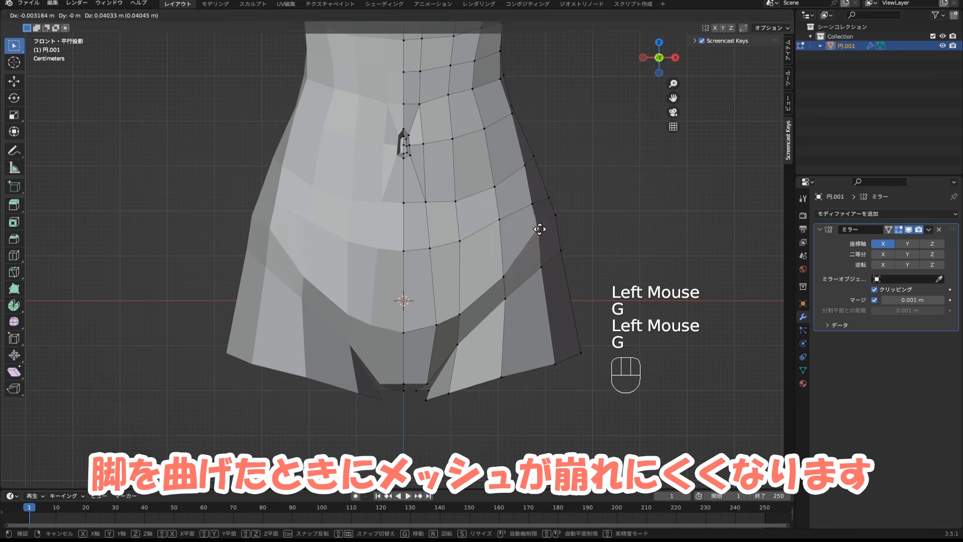
Adjust the remaining leg-crease vertices from groin to hip, pulling the front hip vertex about 0.013 m toward the centre line.
left_click(506, 266)
left_click(504, 298)
key("g")
left_click(451, 322)
key("g")
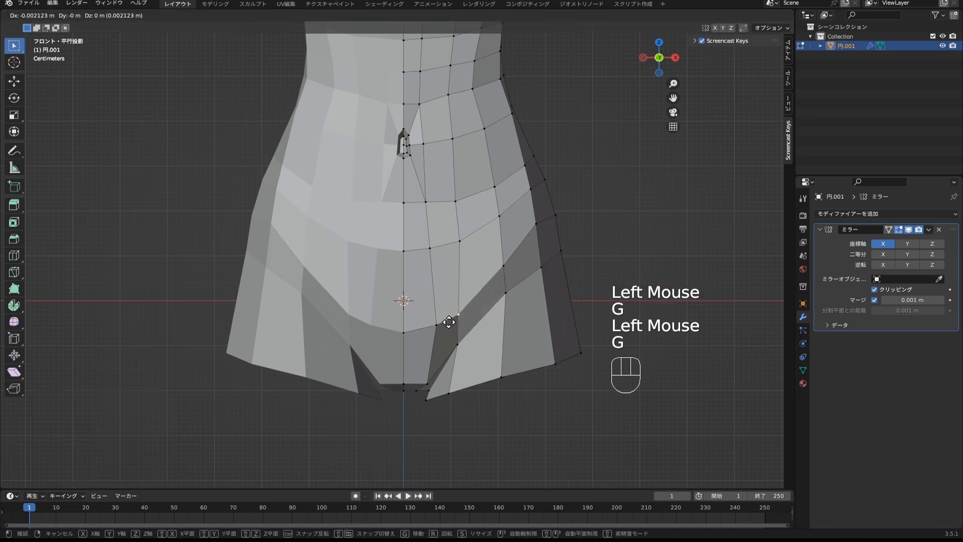
left_click(458, 339)
middle_click_drag(458, 339, 512, 261)
left_click(533, 223)
key("g")
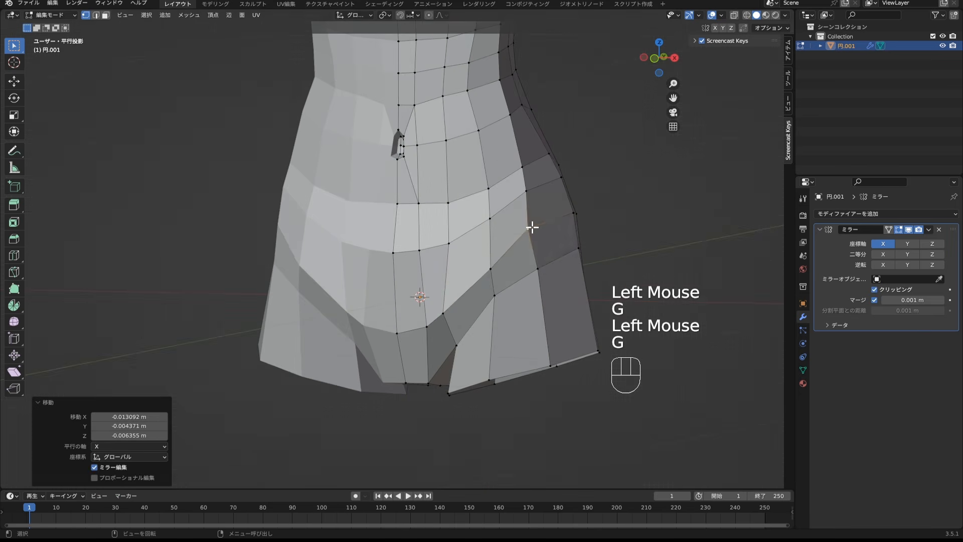
In side view, reposition the front hip vertices of the lower loops, pulling the leg-crease one about 0.035 m forward.
key("KP_1")
key("KP_2")
key("KP_1")
key("KP_3")
middle_click_drag(576, 258, 410, 271, "shift")
scroll(411, 271, "up", 1)
left_click(337, 295)
key("g")
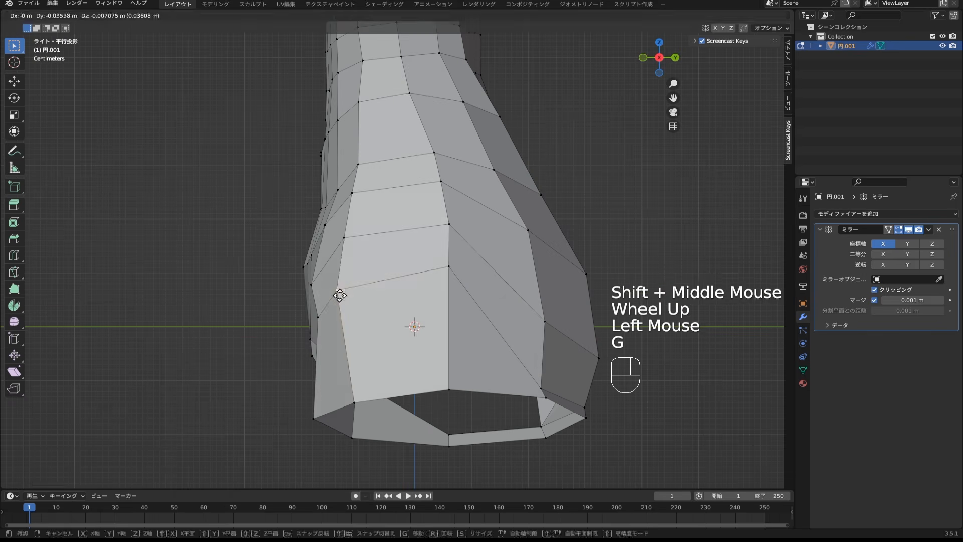
left_click(316, 320)
key("g")
left_click(337, 208)
Move the lower-belly profile vertex about 0.018 m forward, and shift the vertices below it about 0.011 m back and 0.019 m up.
middle_click_drag(338, 209, 324, 253, "shift")
left_click_drag(339, 242, 316, 255)
key("g")
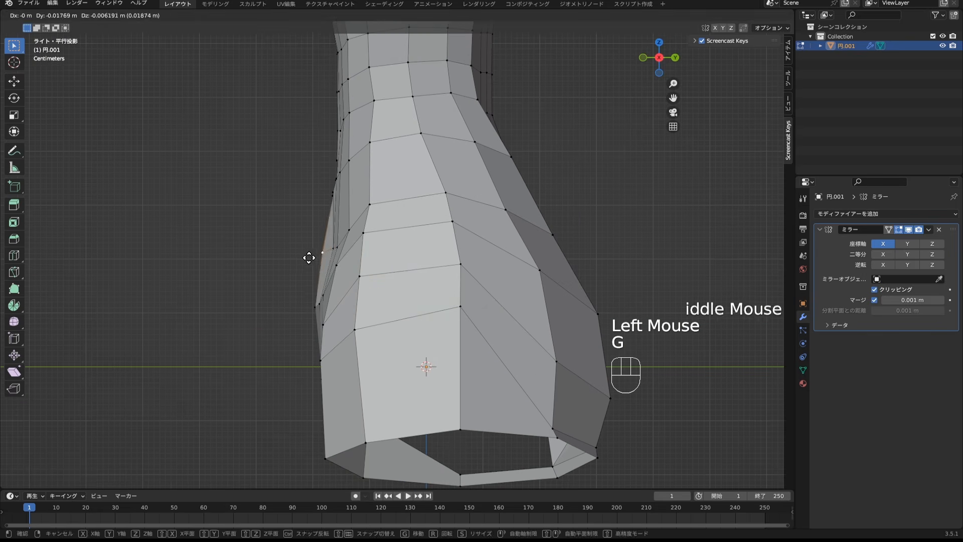
left_click(308, 257)
left_click_drag(327, 291, 309, 314)
key("g")
left_click(314, 303)
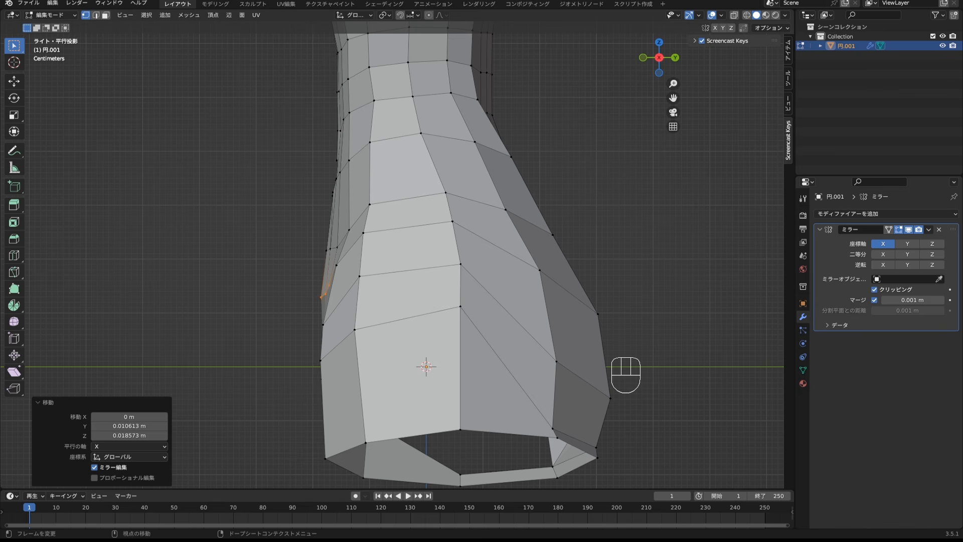
Fine-tune the lower-belly vertices in side view to smooth the front profile and even out the loop spacing.
key("g")
left_click(335, 249)
key("g")
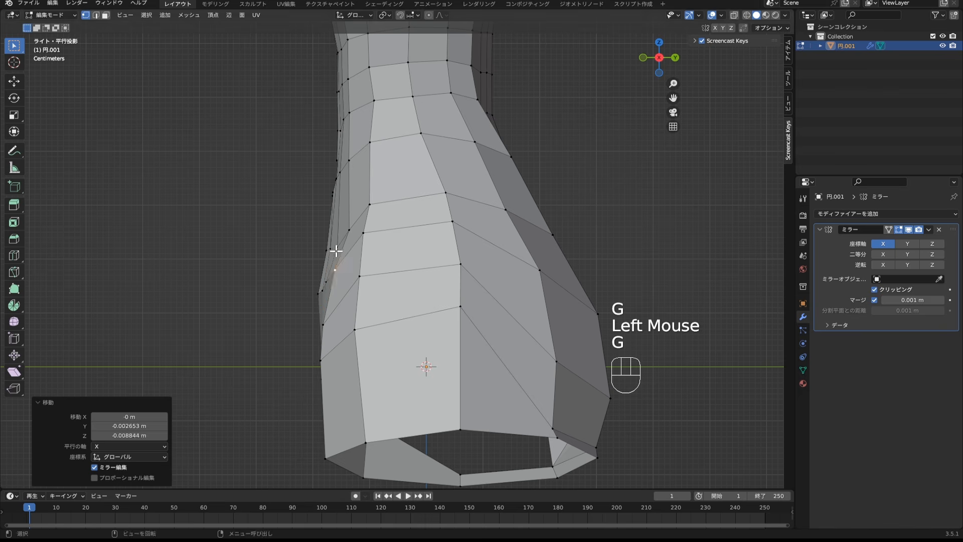
left_click(328, 250)
key("g")
key("g")
left_click(342, 232)
scroll(346, 236, "down", 1)
Raise the side buttock vertex of the lower loop and reshape the rear outline vertex above the buttock peak.
left_click(537, 346)
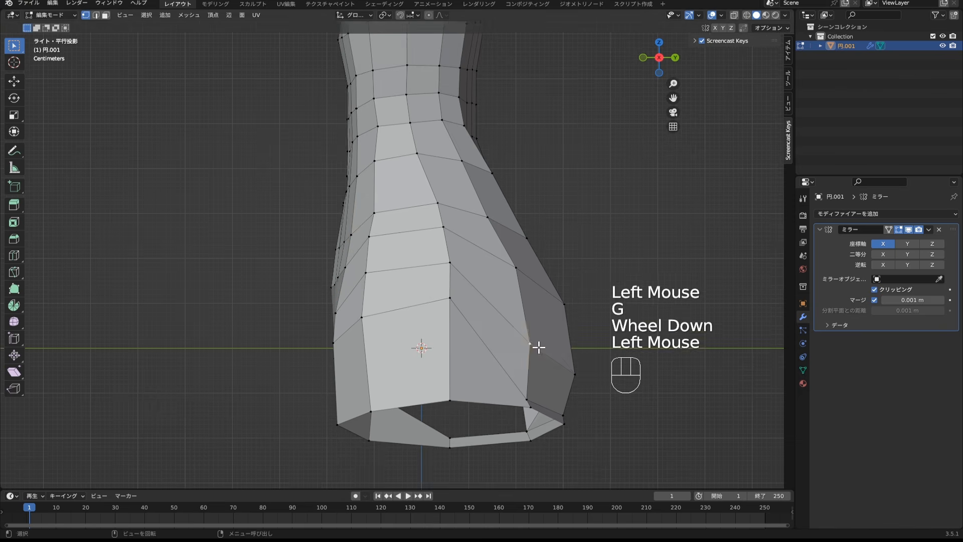
key("g")
left_click(532, 312)
left_click(567, 301)
key("g")
left_click(559, 281)
key("g")
left_click(562, 300)
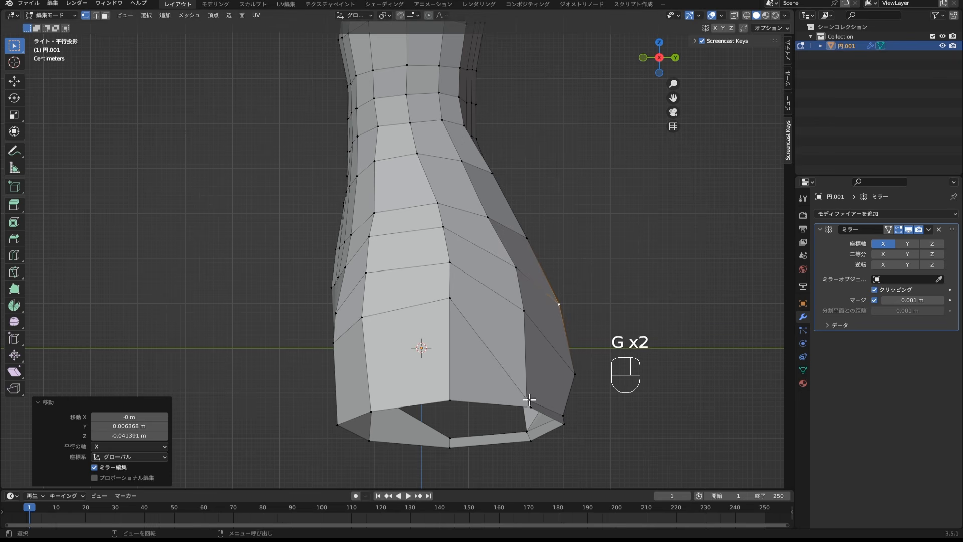
Adjust the lower rear outline vertices and move the side vertex just above the rim about 0.014 m back and 0.019 m up.
left_click(565, 413)
key("g")
left_click(567, 412)
left_click(576, 374)
key("g")
left_click(580, 381)
left_click(532, 396)
key("g")
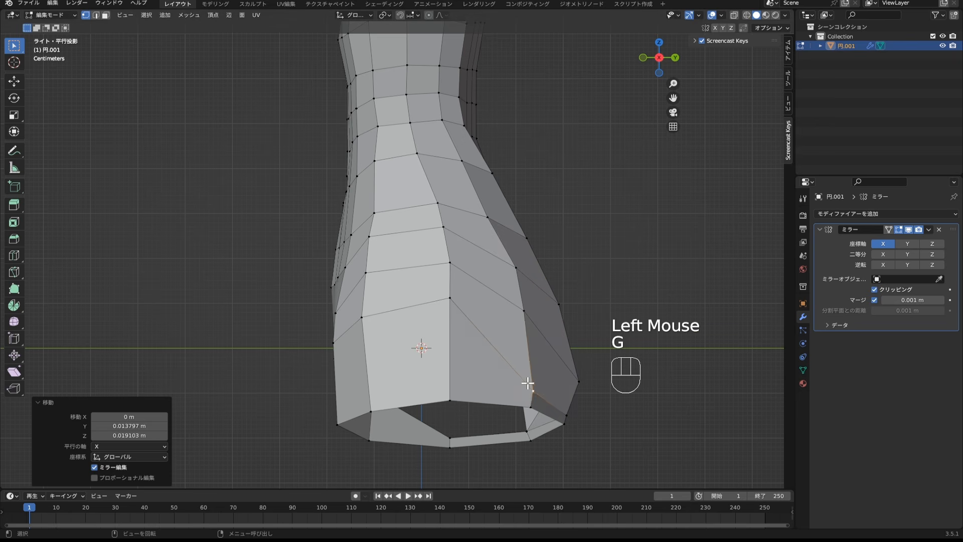
Lower the side buttock vertex toward the rim and move the rearmost vertex about 0.012 m forward and 0.025 m down.
left_click(527, 314)
key("g")
left_click(533, 358)
left_click(583, 382)
key("g")
left_click(578, 394)
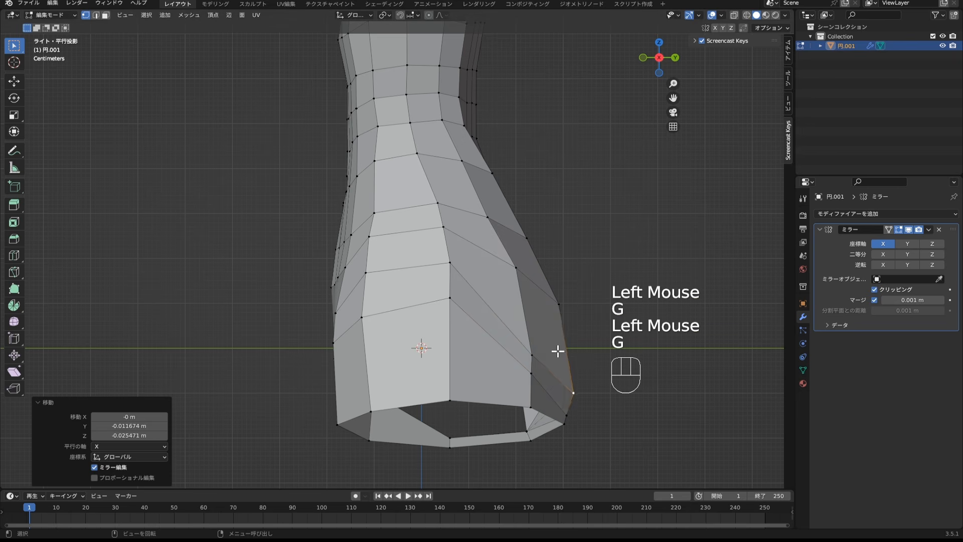
In back view, move the outer buttock vertex outward about 0.028 m and fine-tune its position.
middle_click_drag(556, 350, 352, 366)
key("ctrl+KP_1")
left_click(312, 329)
key("g")
left_click(302, 331)
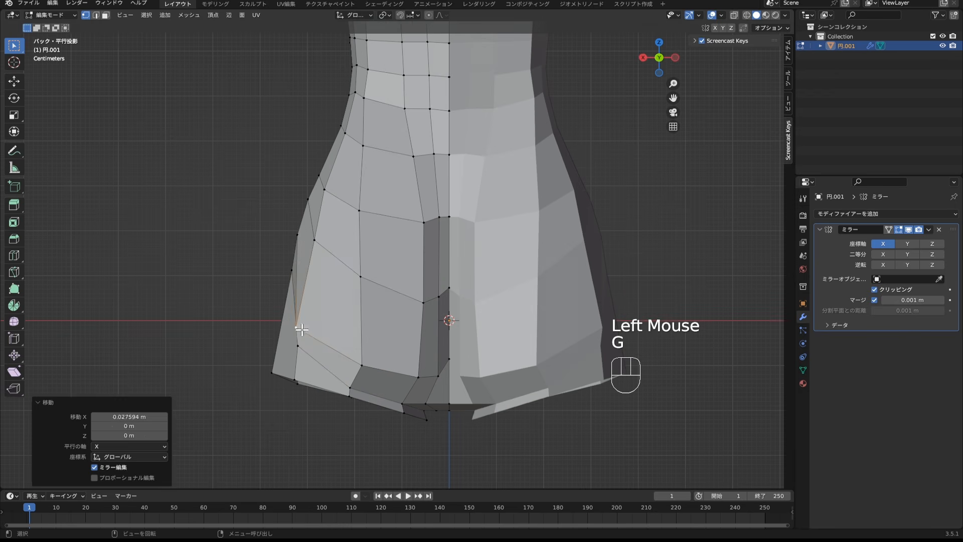
key("g")
left_click(300, 331)
Round the lower buttock vertices in back view, moving the inner rim vertex about 0.021 m toward the centre line and adjusting the cleft edge.
left_click(363, 374)
key("g")
left_click(362, 380)
left_click(430, 404)
key("g")
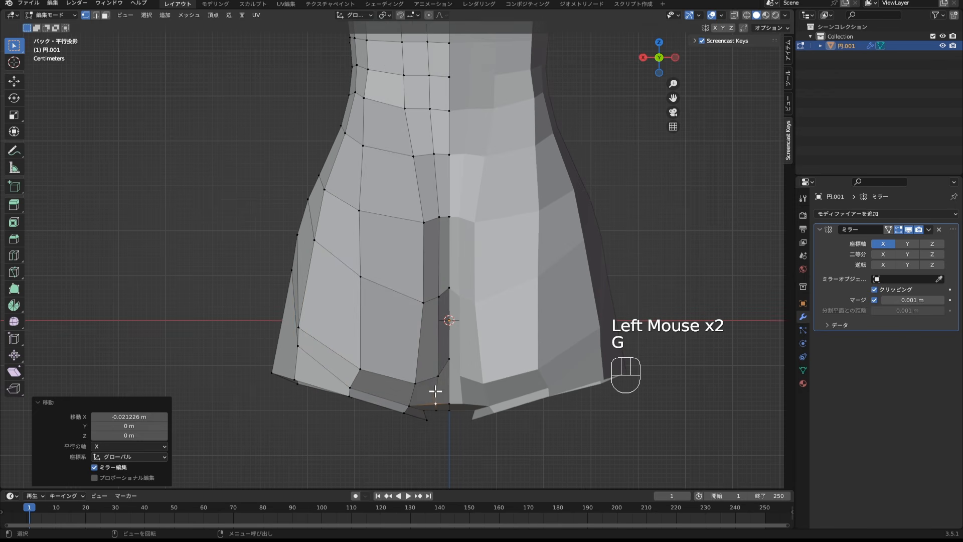
left_click(433, 391)
left_click(404, 295)
key("g")
left_click(404, 300)
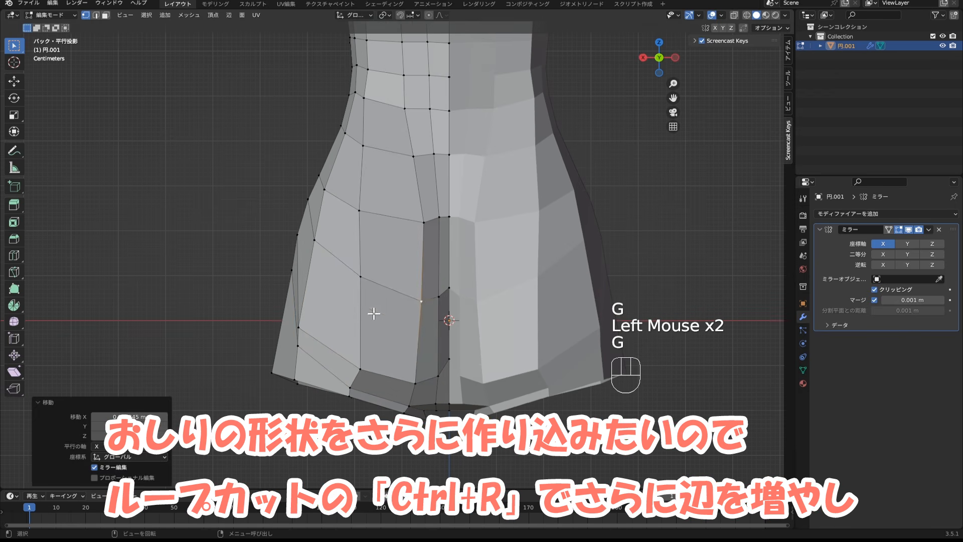
Add an unslid loop cut around the hips above the buttock peak and expand it slightly with Shrink/Fatten.
middle_click_drag(404, 300, 509, 324)
middle_click_drag(389, 270, 401, 292)
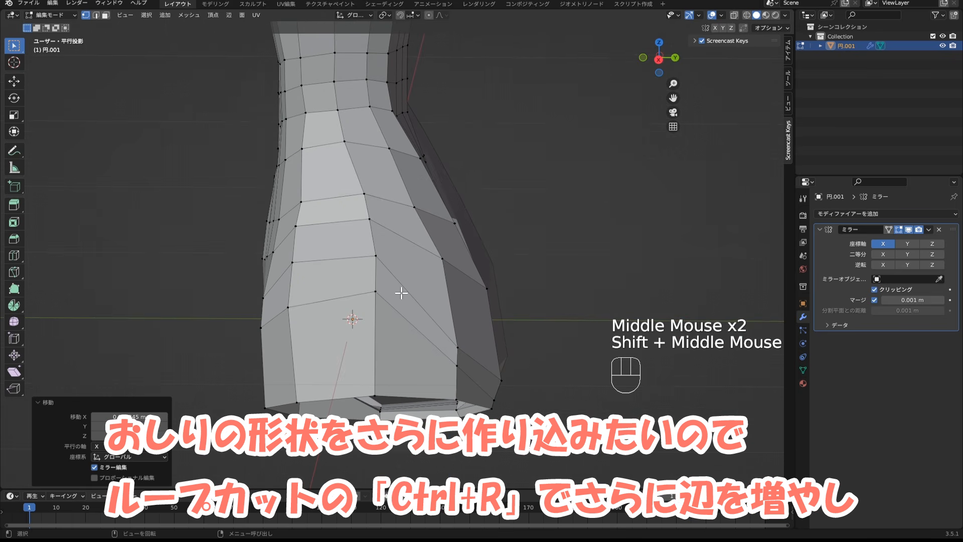
key("KP_3")
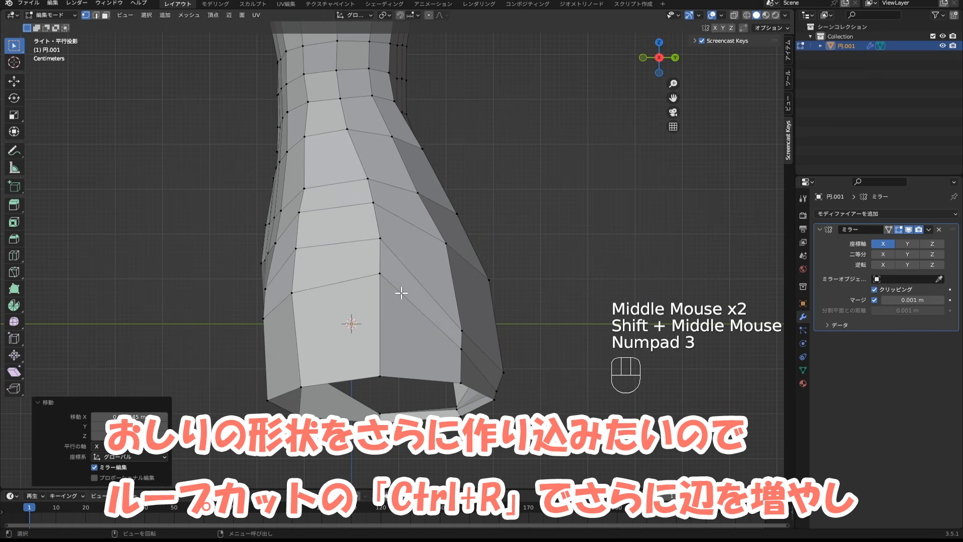
key("ctrl+r")
left_click(457, 280)
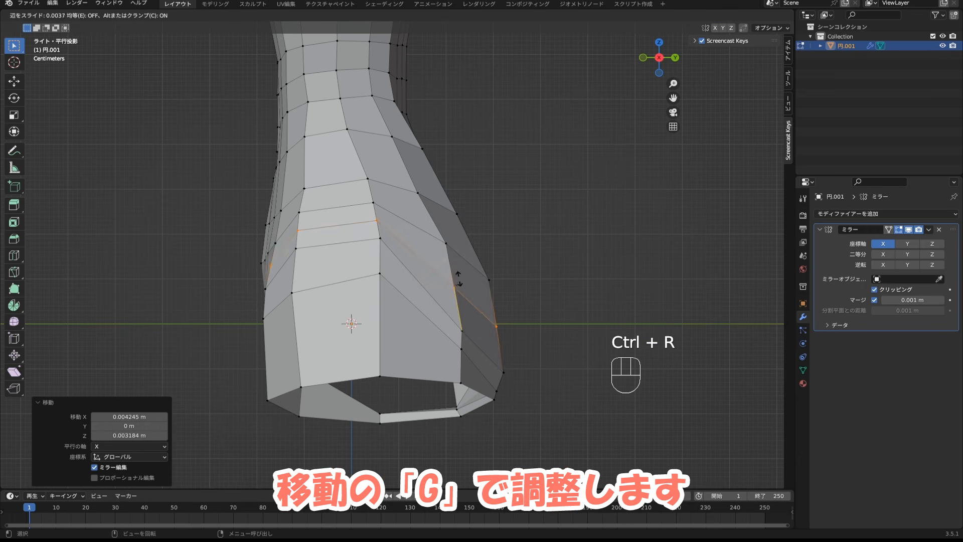
right_click(544, 283)
key("alt+s")
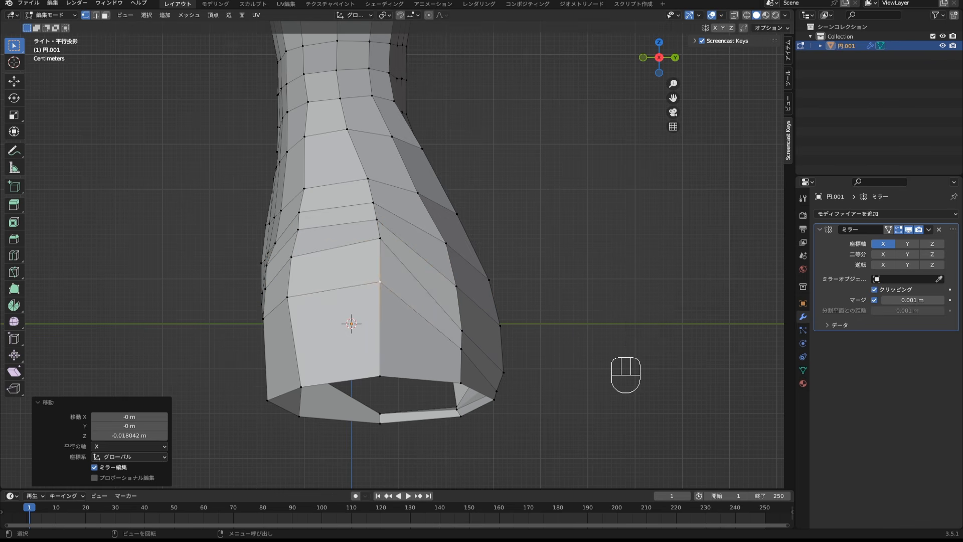
In side view, lower the hip and buttock vertices beneath the new loop, the rearmost one by about 0.017 m.
key("g")
left_click(380, 291)
left_click(468, 333)
key("g")
left_click(471, 335)
left_click(504, 370)
key("g")
left_click(504, 377)
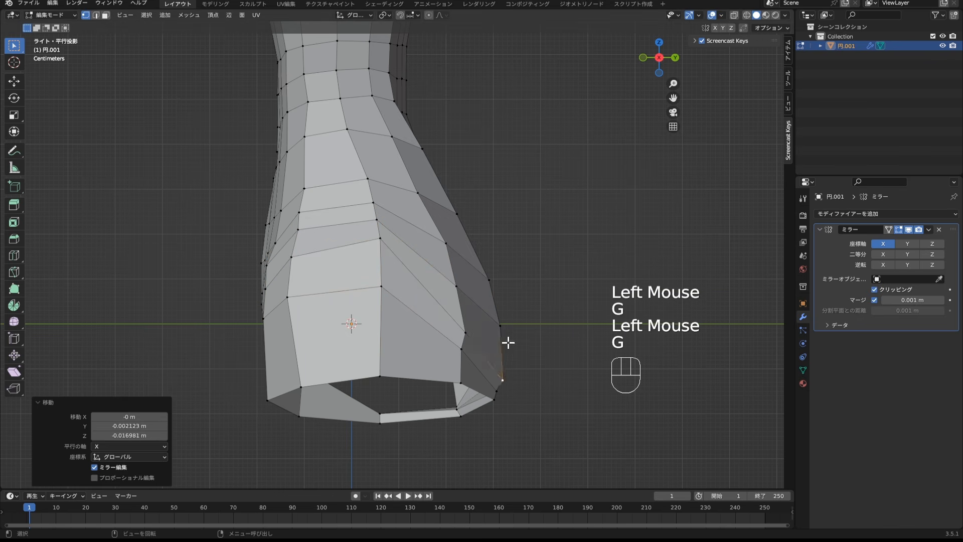
key("g")
left_click(477, 337)
Pull the side hip vertices around the new loop outward, the last one by about 0.009 m.
scroll(447, 333, "down", 2)
scroll(447, 333, "up", 2)
middle_click_drag(446, 333, 458, 294)
left_click(440, 295)
key("g")
left_click(443, 289)
left_click(457, 298)
key("g")
left_click(460, 297)
In front view, move the outer hip outline vertices outward, the lower one by about 0.011 m, to round the silhouette.
key("KP_1")
scroll(457, 294, "up", 2)
key("g")
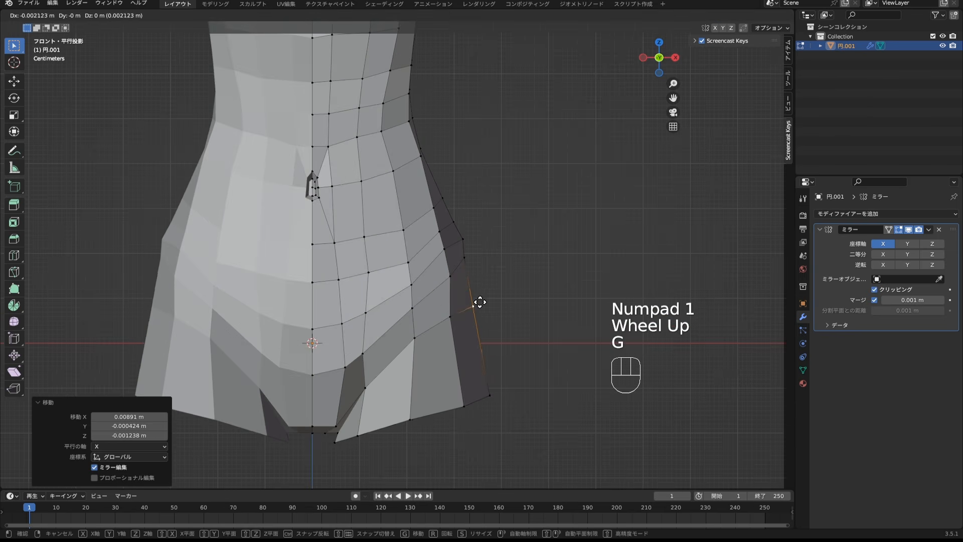
left_click(482, 306)
key("g")
left_click(487, 305)
key("g")
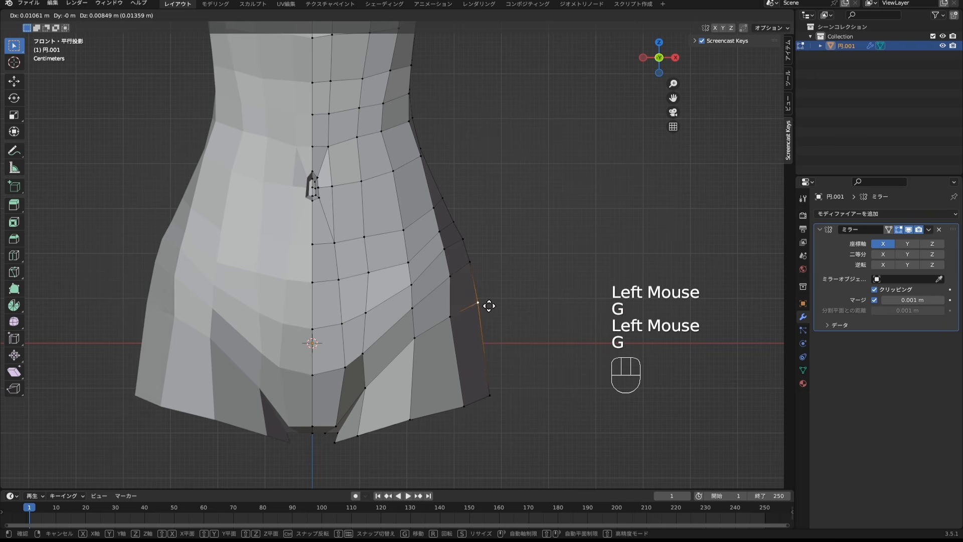
left_click(458, 308)
Lower the inner leg-crease vertex and adjust the neighbouring groin vertices from a low front angle.
left_click(361, 353)
key("g")
left_click(362, 360)
middle_click_drag(328, 346, 395, 362)
scroll(395, 362, "up", 2)
left_click(387, 368)
key("g")
left_click(385, 369)
key("g")
Reposition the centre-line crotch vertices and the inner groin vertices to round the pubic area.
left_click(344, 373)
key("g")
left_click(337, 383)
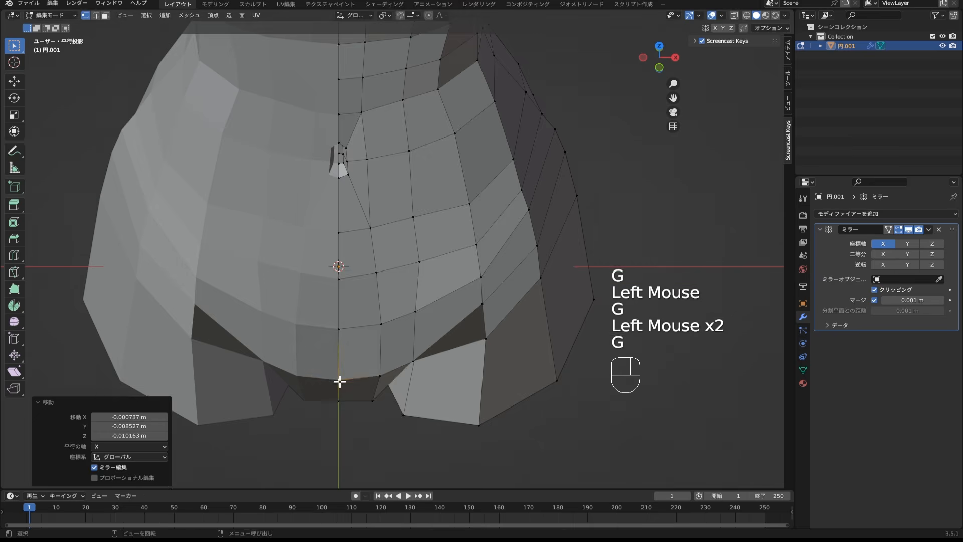
middle_click_drag(385, 409, 393, 352)
left_click(411, 355)
key("g")
left_click(405, 366)
left_click(381, 372)
key("g")
left_click(374, 387)
scroll(353, 395, "down", 2)
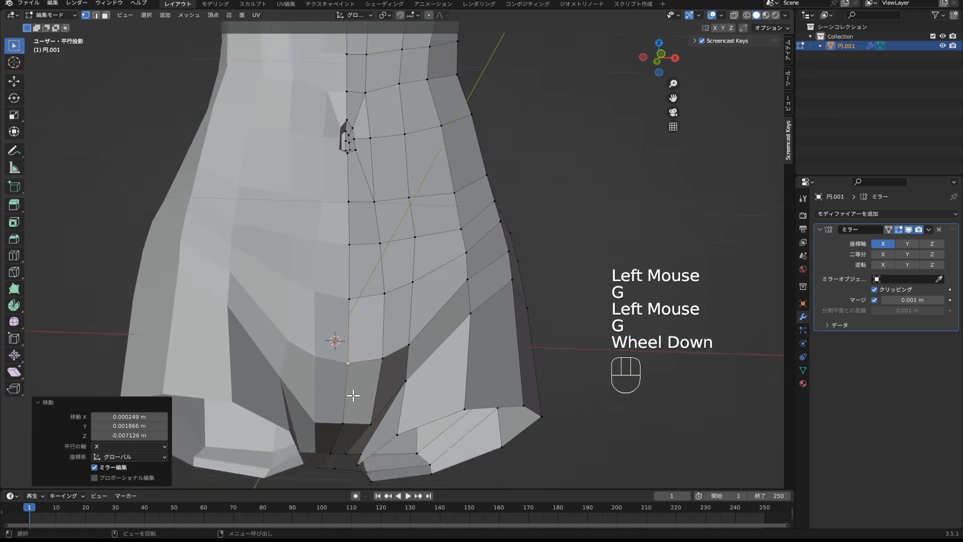
In front view, lower the inner and middle vertices of the leg-crease loop, the middle one by about 0.019 m.
middle_click_drag(353, 396, 360, 405)
key("KP_1")
left_click(407, 347)
key("g")
left_click(408, 351)
left_click(462, 282)
key("g")
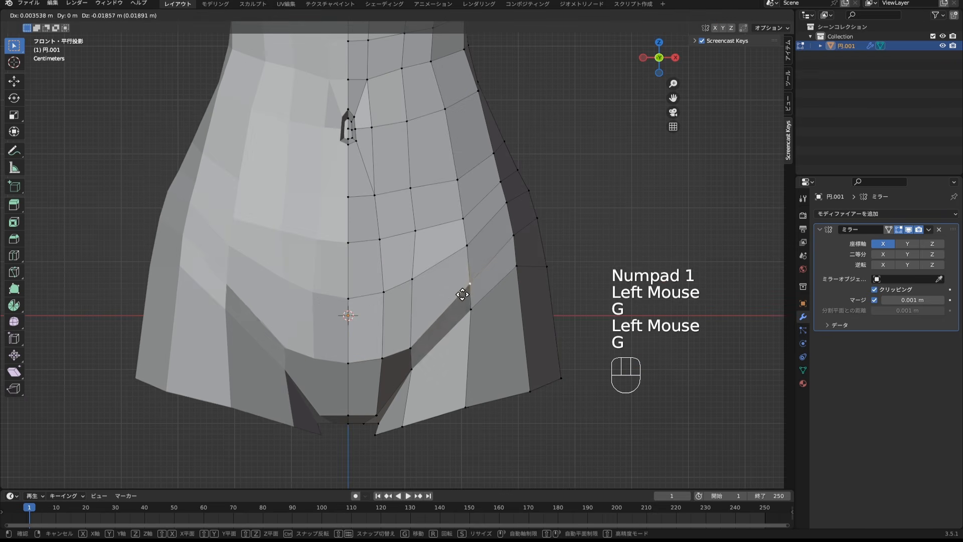
left_click(464, 295)
Lower the leg-crease loop's outer vertex and the lower-belly vertices near the centre line, the last by about 0.028 m.
left_click(514, 270)
key("g")
left_click(516, 282)
left_click(349, 295)
key("g")
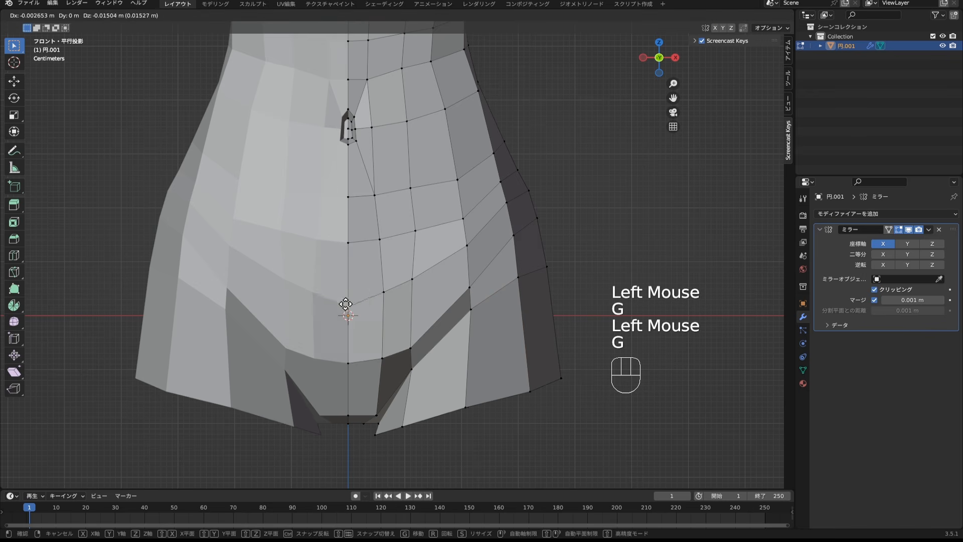
left_click(347, 304)
left_click(372, 298)
key("g")
left_click(376, 308)
middle_click_drag(394, 287, 393, 327)
scroll(393, 273, "up", 2)
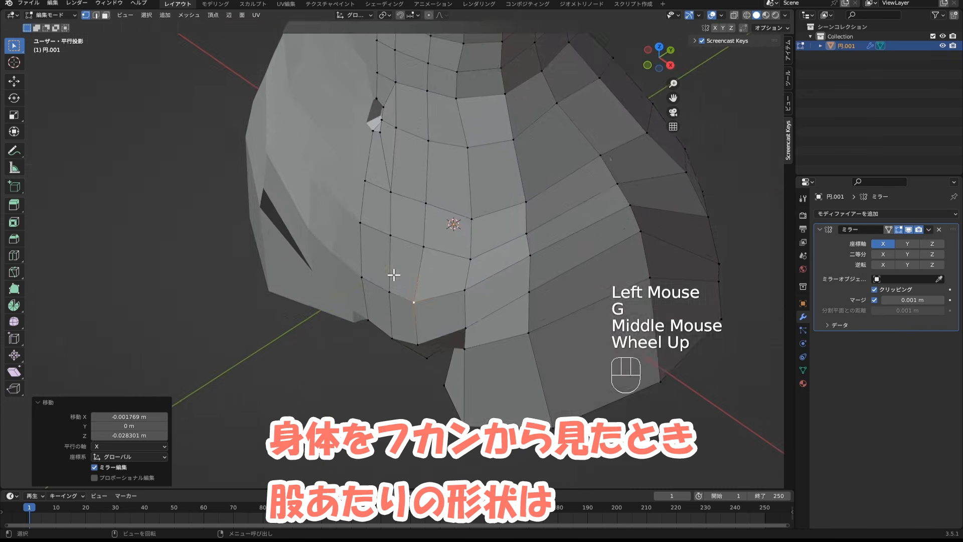
From a high front angle, shift the centre-line crotch vertex and its neighbour on the bottom edge slightly backward.
middle_click_drag(393, 273, 453, 307)
left_click(326, 346)
key("g")
left_click(331, 353)
left_click(377, 341)
key("g")
left_click(379, 338)
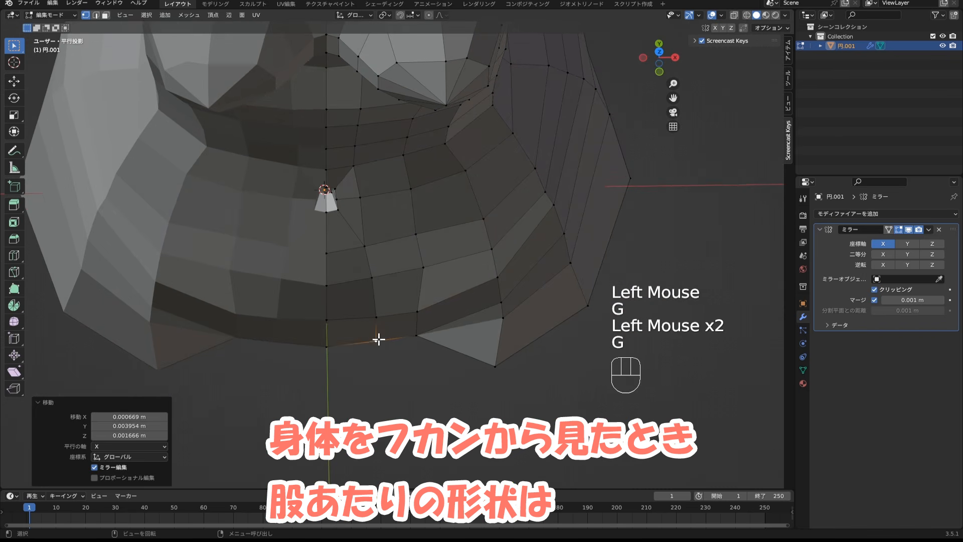
Move the remaining crotch-edge vertices slightly backward and bring the front thigh vertex forward by about 0.010 m.
scroll(366, 287, "down", 1)
left_click(335, 321)
key("g")
left_click(336, 320)
left_click(414, 320)
key("g")
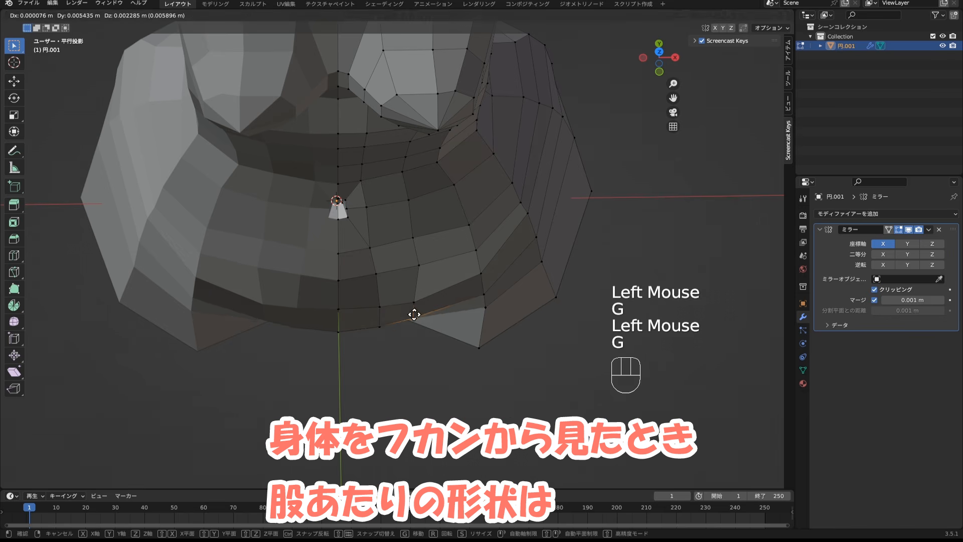
left_click(415, 315)
left_click(487, 317)
key("g")
left_click(482, 318)
key("g")
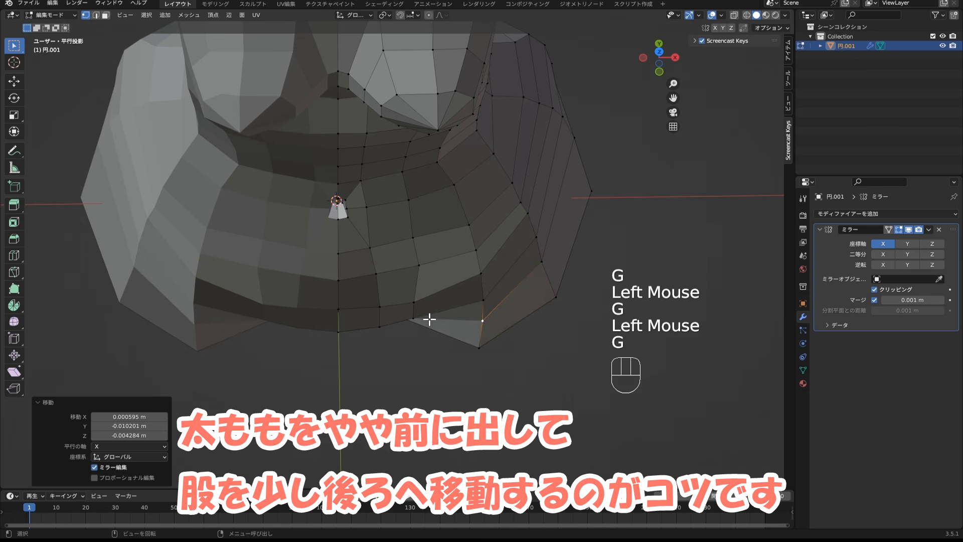
Reposition the inner groin vertices and pull the lower-belly vertex beside the centre line forward by about 0.004 m.
middle_click_drag(328, 318, 360, 349, "shift")
left_click(449, 332)
key("g")
left_click(411, 341)
key("g")
left_click(412, 340)
left_click(409, 308)
key("g")
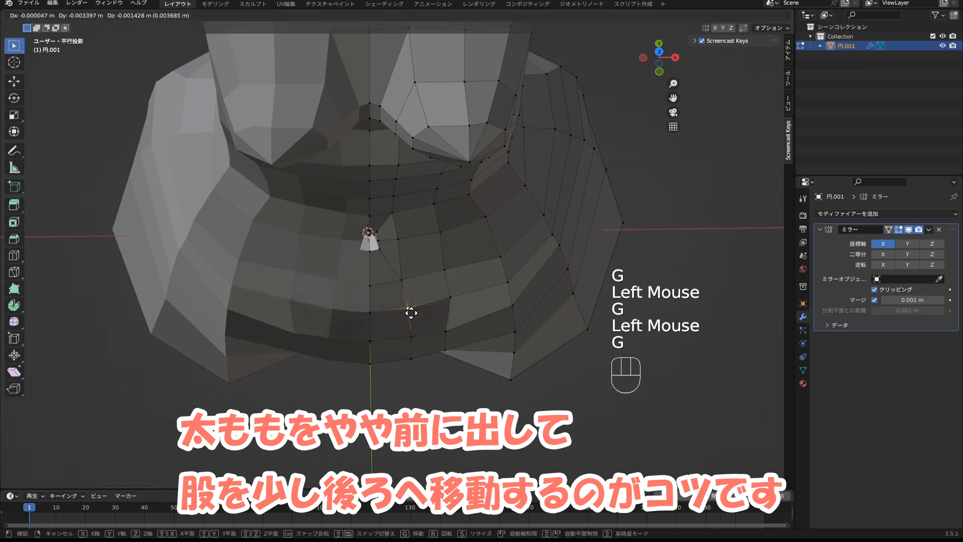
left_click(411, 312)
Bring the lower-belly vertices forward from the centre line out towards the hip to round the belly curve.
left_click(371, 315)
key("g")
left_click(372, 318)
left_click(444, 299)
key("g")
left_click(443, 307)
left_click(447, 277)
key("g")
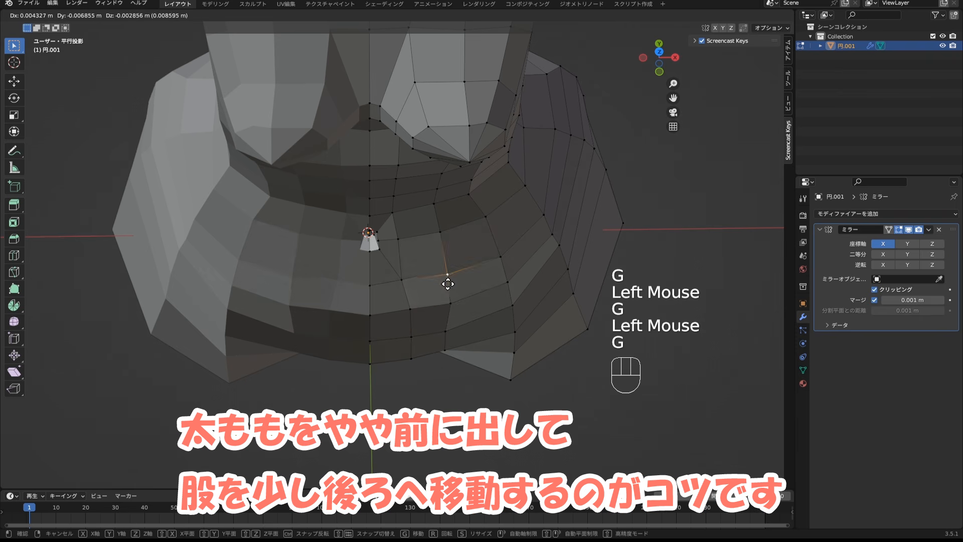
left_click(419, 286)
mouse_move(409, 286)
middle_mouse_down()
mouse_move(415, 262)
mouse_move(421, 285)
middle_mouse_up()
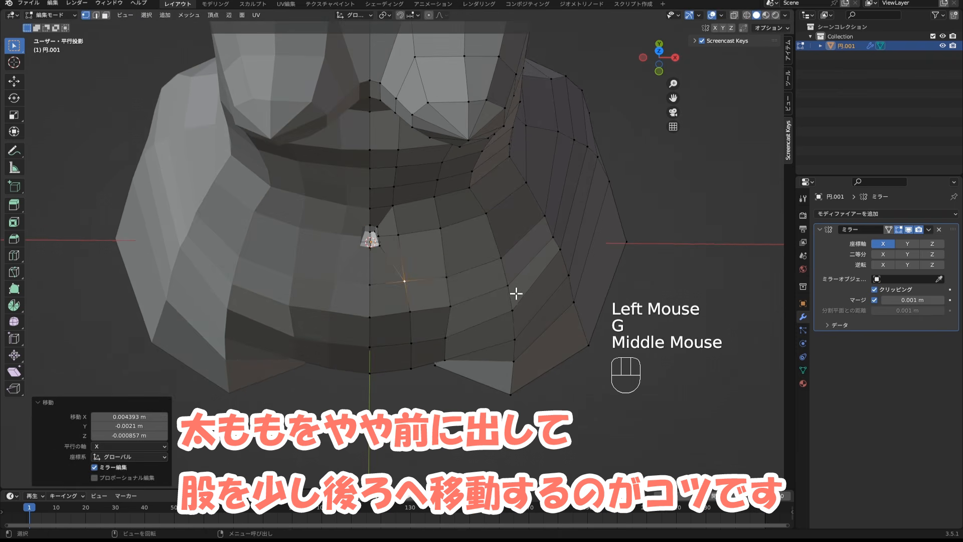
left_click(511, 290)
key("g")
Reposition the hip and upper-thigh vertices around the leg crease, checking the shape from side angles.
scroll(511, 296, "down", 2)
middle_click_drag(511, 295, 579, 232)
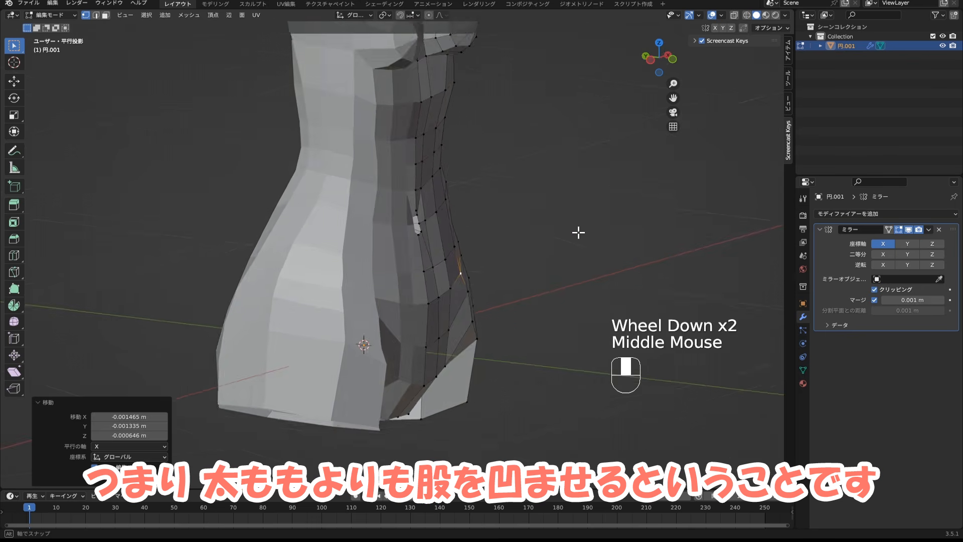
scroll(561, 251, "up", 1)
middle_click_drag(481, 338, 339, 342)
left_click(475, 346)
key("g")
left_click(452, 365)
key("g")
left_click(457, 359)
key("g")
scroll(503, 363, "up", 1)
In front view, raise the outer hip vertices just below the waist by up to about 0.024 m.
middle_click_drag(503, 363, 438, 341)
scroll(481, 361, "down", 2)
left_click(454, 273)
key("g")
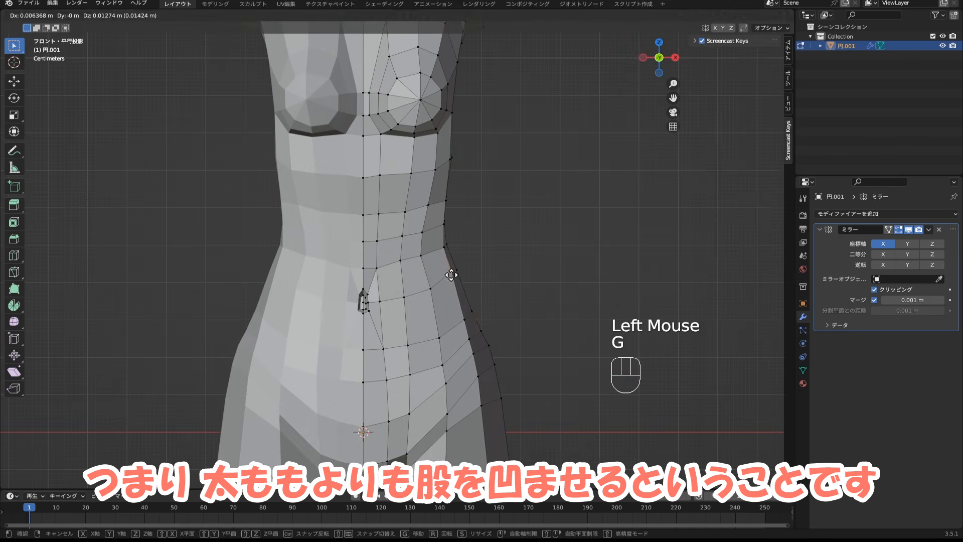
left_click(484, 324)
key("g")
left_click(464, 320)
key("g")
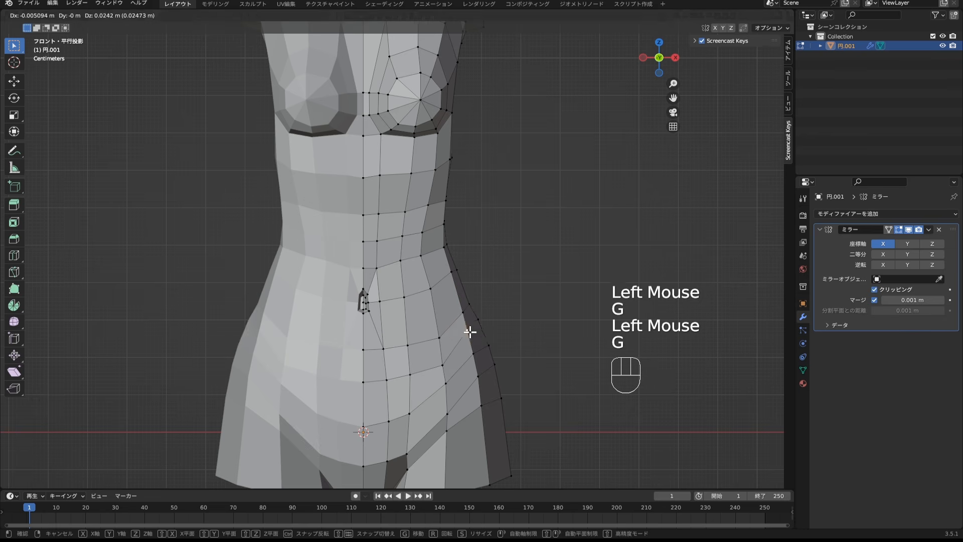
Raise the lower vertices of the hip outline and adjust the neighbouring vertex on the front of the hip.
left_click(494, 346)
key("g")
left_click(498, 366)
key("g")
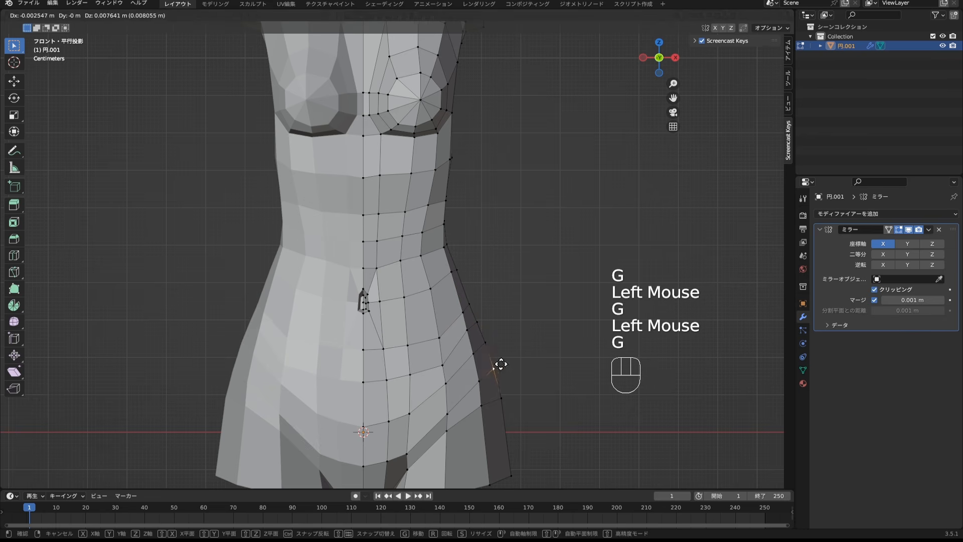
middle_click_drag(438, 350, 436, 305, "shift")
left_click(469, 332)
key("g")
From behind, reposition the lower buttock vertices, shifting one inward by about 0.021 m, and adjust one buttock vertex higher up.
scroll(469, 333, "down", 1)
middle_click_drag(468, 333, 512, 378)
middle_click_drag(453, 374, 443, 351, "shift")
scroll(453, 374, "up", 3)
left_click(459, 362)
key("g")
left_click(425, 361)
key("g")
left_click(352, 371)
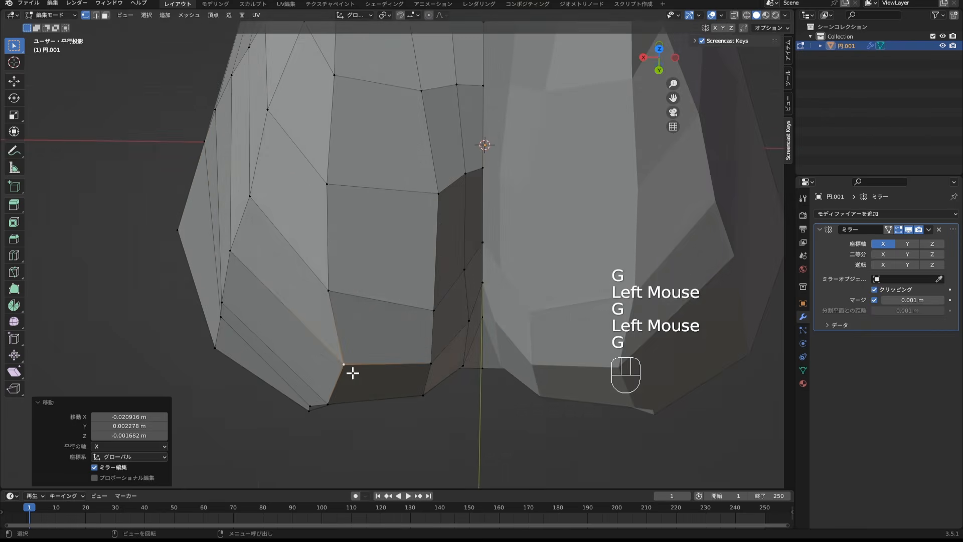
left_click(331, 176)
key("g")
In right side view, select the waist loops, rotate them by about 2.7 degrees and shift them into line.
scroll(331, 173, "down", 2)
middle_click_drag(331, 173, 505, 293)
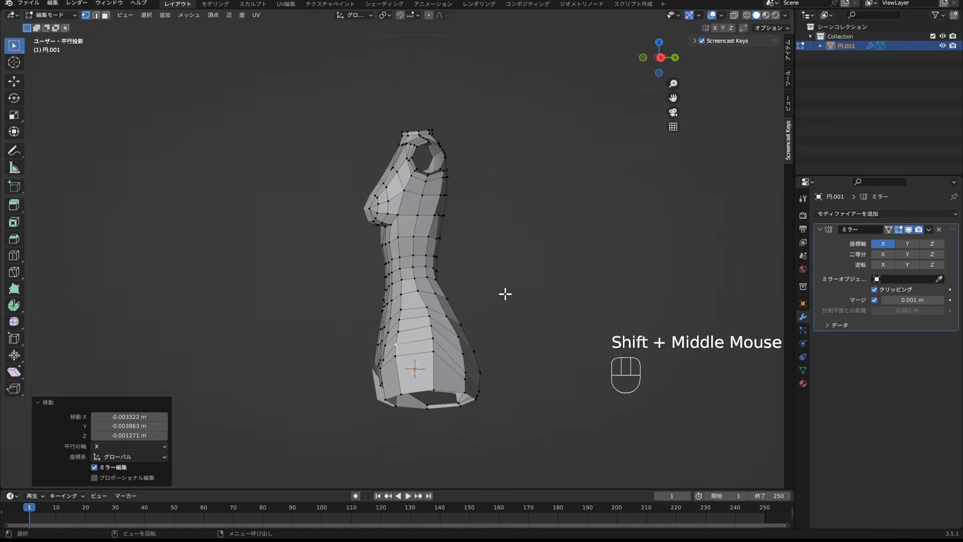
key("KP_3")
scroll(501, 296, "up", 2)
left_click_drag(502, 308, 351, 247)
scroll(520, 305, "up", 2)
key("r")
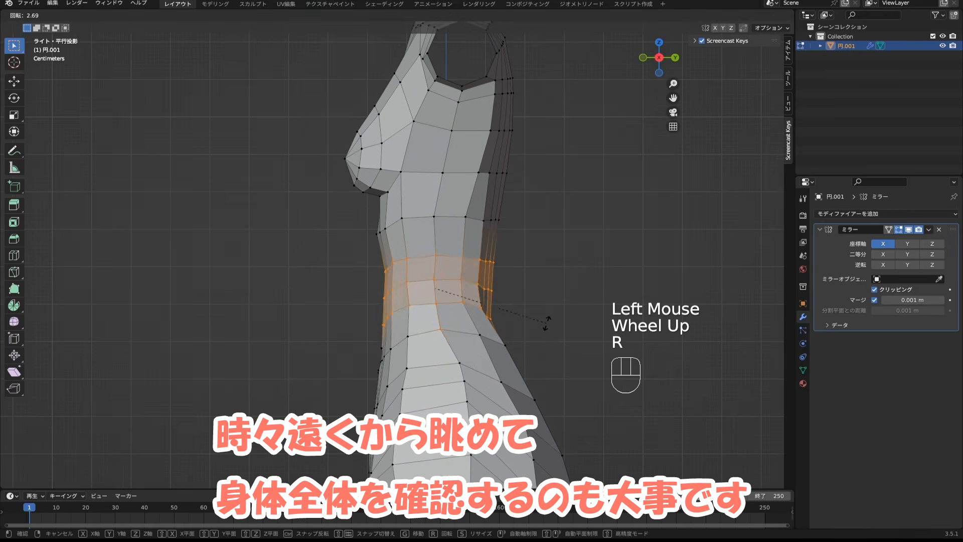
left_click(550, 323)
key("g")
left_click(542, 322)
Move the edge loop below the waist about 0.008 m forward and 0.004 m up.
left_click(400, 340)
left_click(401, 341, "alt+shift")
key("g")
left_click(408, 344)
scroll(408, 345, "down", 3)
scroll(409, 345, "up", 3)
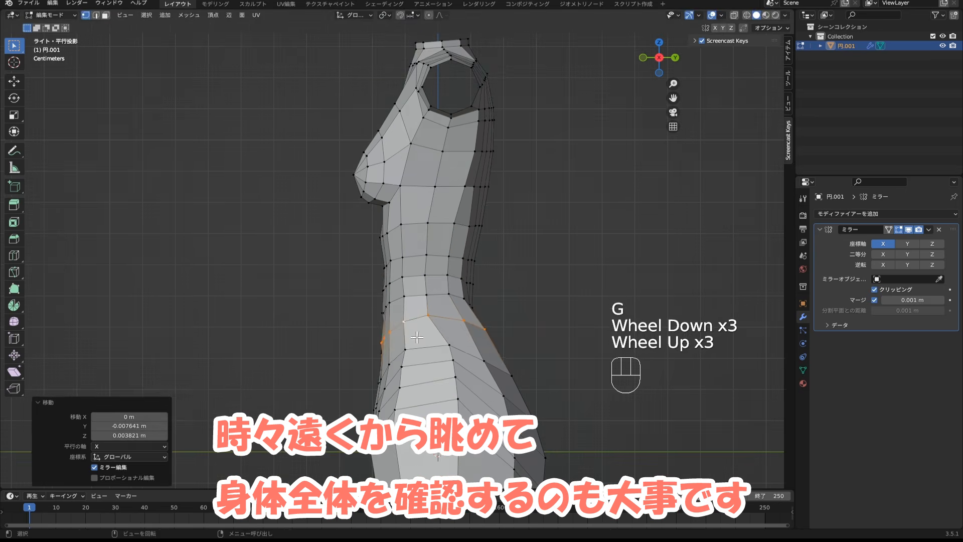
In right side view, push the selected lower-belly vertex forward by about 0.014 m.
middle_click_drag(371, 351, 396, 356)
left_click(363, 356)
key("KP_3")
middle_click_drag(374, 386, 421, 316, "shift")
scroll(421, 316, "up", 1)
scroll(421, 316, "down", 2)
key("g")
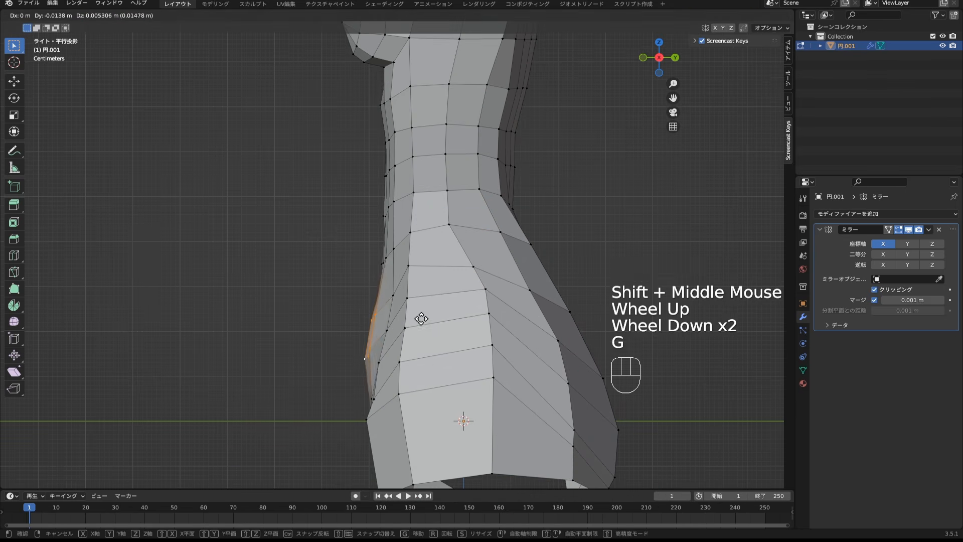
left_click(421, 316)
Smooth the lower-belly profile by repositioning its upper vertex and moving the one below about 0.008 m forward.
scroll(389, 357, "up", 1)
scroll(389, 357, "up", 1)
left_click(385, 331)
key("g")
left_click(376, 334)
left_click(359, 421)
key("g")
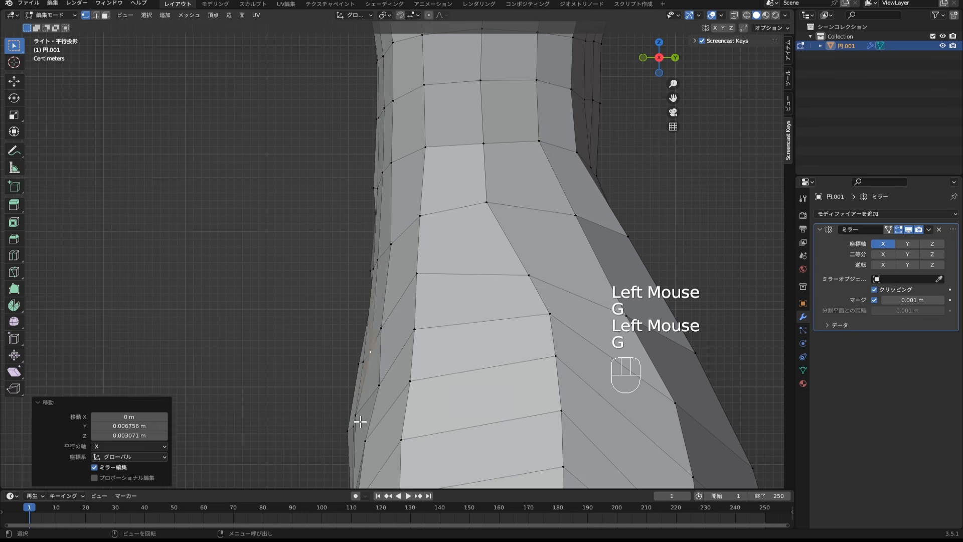
left_click(350, 423)
middle_click_drag(353, 424, 361, 404, "shift")
scroll(376, 336, "down", 2)
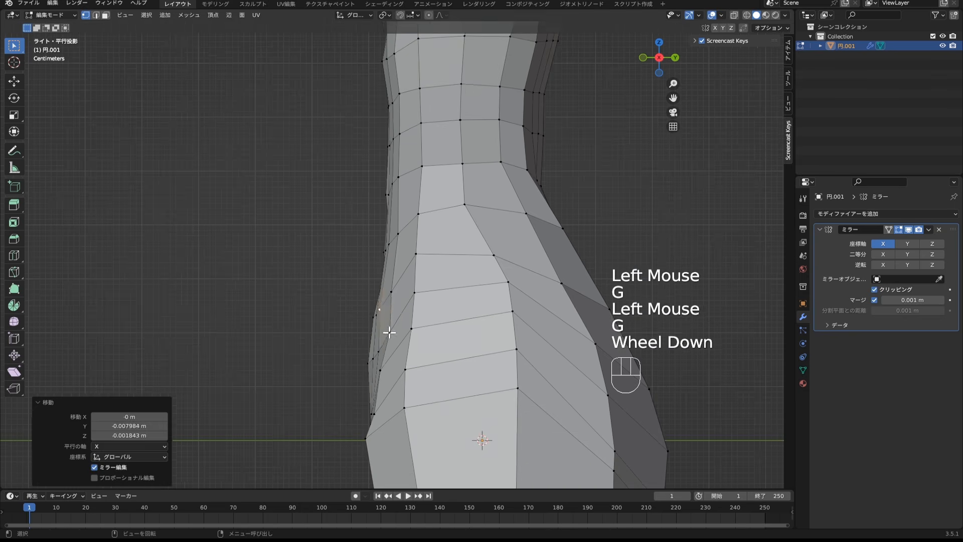
Adjust the profile vertices at the base of the lower belly near the crotch.
left_click(374, 413)
key("g")
scroll(374, 413, "down", 1)
left_click(369, 408)
key("g")
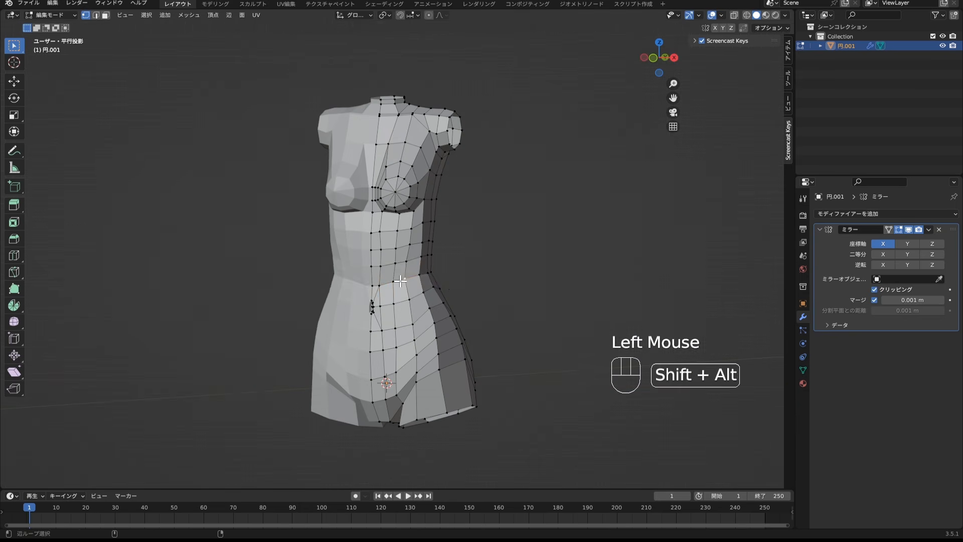
Select the edge loop at navel height together with the navel vertices using X-ray, and raise them by about 0.024 m.
left_click(400, 281, "alt+shift")
key("g")
left_click(453, 284)
left_click(430, 290, "alt+shift")
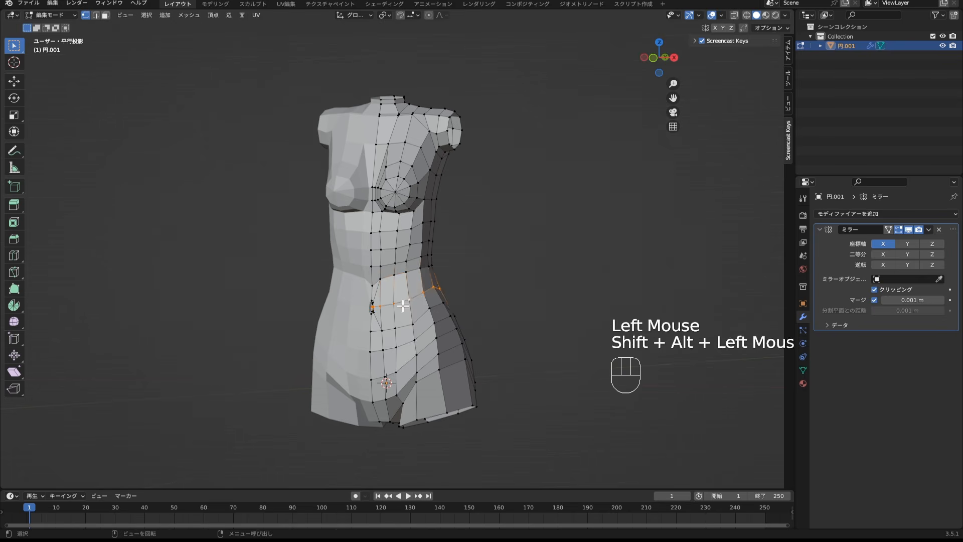
middle_click_drag(441, 290, 476, 290)
scroll(476, 291, "up", 2)
left_click(734, 16)
left_click_drag(393, 340, 370, 310, "shift")
middle_click_drag(487, 316, 458, 318)
scroll(457, 318, "down", 2)
key("g")
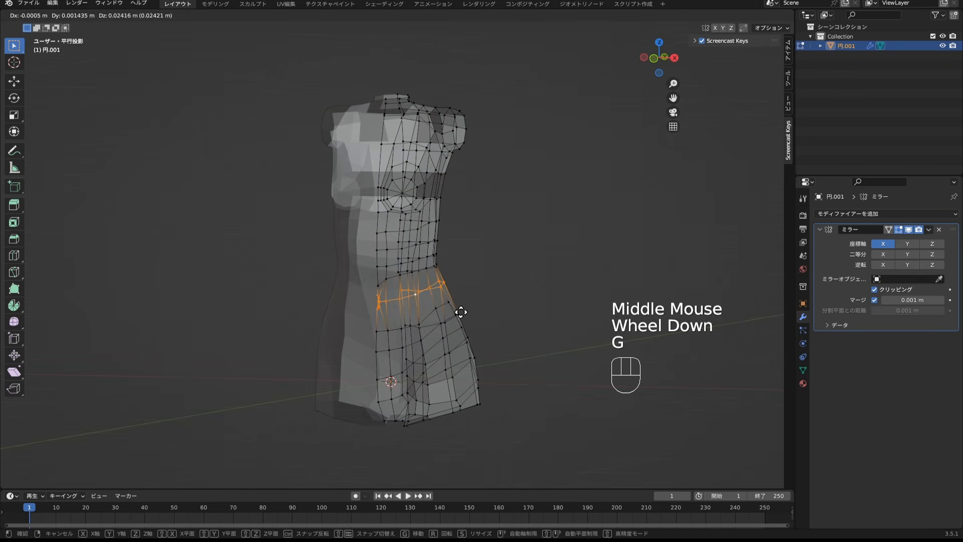
left_click(462, 314)
scroll(462, 314, "down", 1)
left_click(734, 15)
Nudge the two side vertices just below the waist to even out the hip outline.
middle_click_drag(504, 268, 511, 268)
scroll(509, 271, "up", 1)
left_click(436, 289)
key("g")
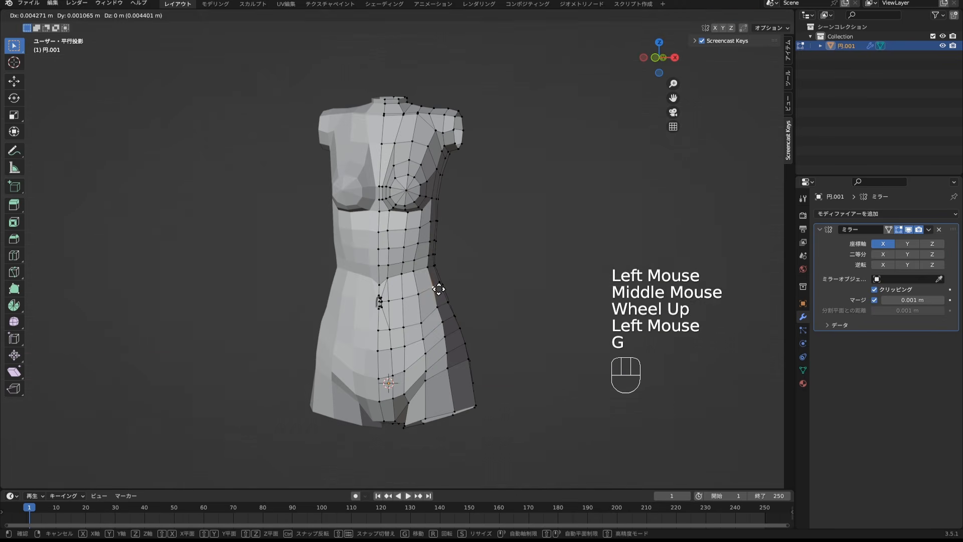
left_click(437, 289)
left_click(441, 310)
key("g")
left_click(444, 308)
Reposition the front hip vertices and the vertex on the side of the hip, viewing the body from several angles.
middle_click_drag(446, 311, 627, 377)
key("g")
left_click(402, 335)
left_click(407, 335)
key("g")
left_click(412, 334)
middle_click_drag(427, 335, 361, 323)
scroll(279, 353, "up", 1)
left_click(451, 321)
key("g")
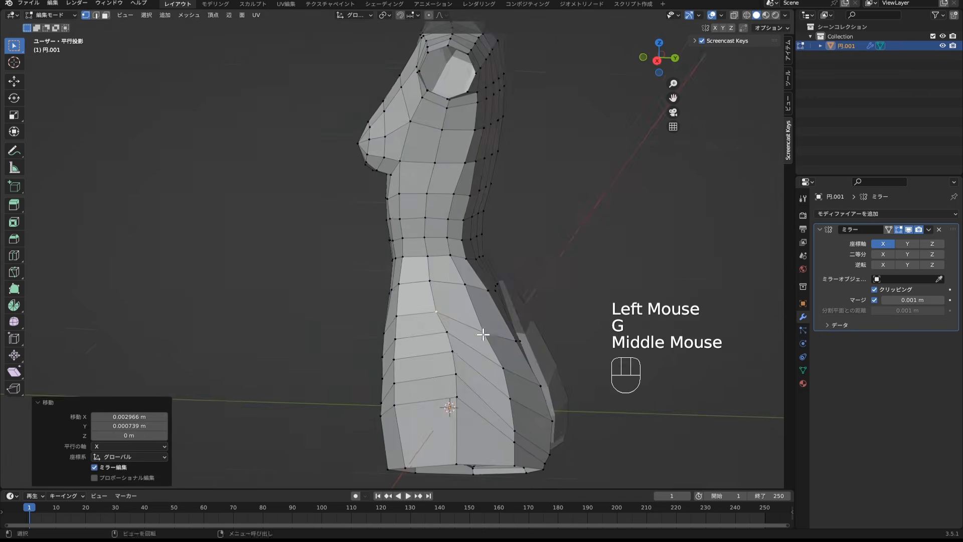
From a side angle, adjust the vertices running from the hip to the upper buttock, and clear the selection.
left_click(484, 333)
key("g")
left_click(518, 340)
key("g")
left_click(519, 336)
key("g")
scroll(502, 330, "down", 2)
left_click(542, 335)
mouse_move(481, 331)
middle_mouse_down()
mouse_move(541, 336)
mouse_move(469, 325)
middle_mouse_up()
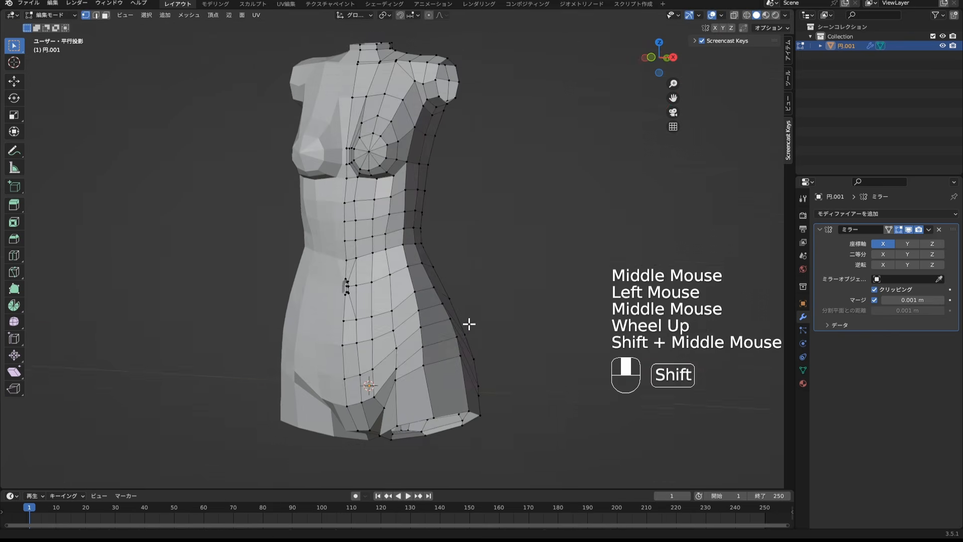
scroll(466, 323, "down", 1)
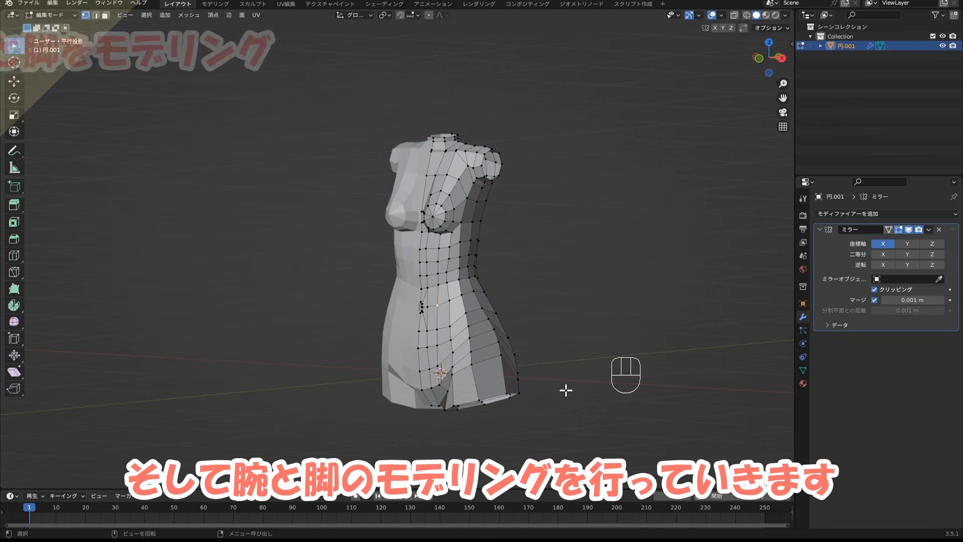
left_click(546, 409)
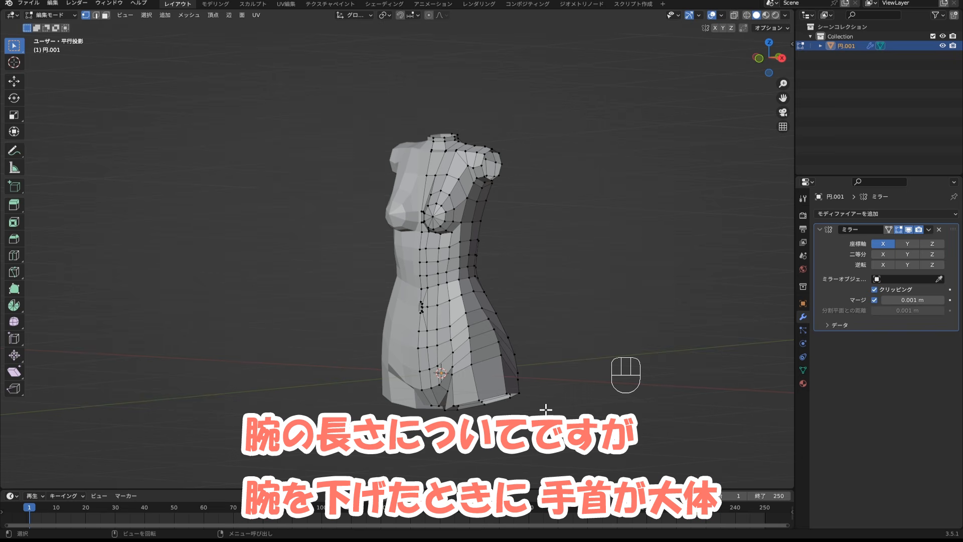
Switch to Object Mode in front view and add a circle mesh at the world origin.
middle_click_drag(544, 401, 486, 305, "shift")
key("KP_1")
scroll(488, 377, "up", 1)
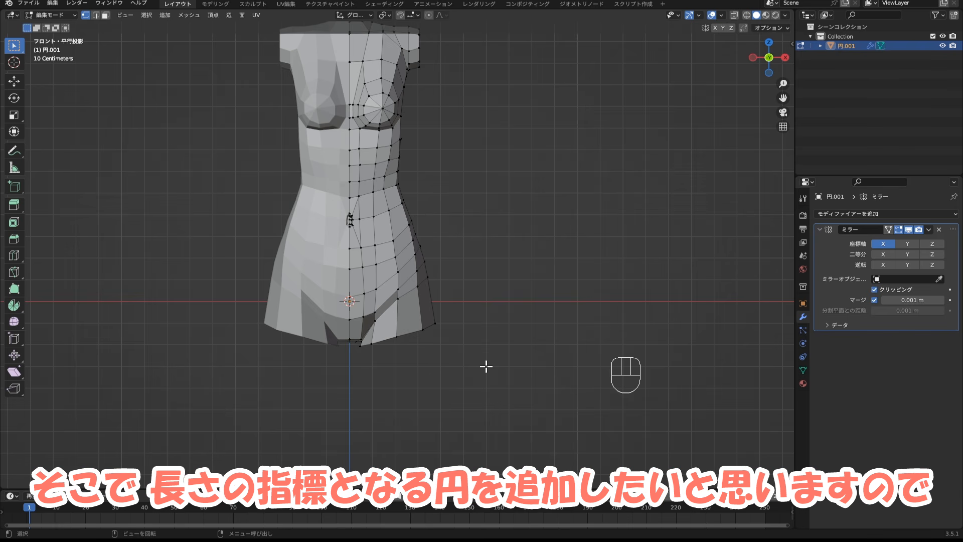
key("Tab")
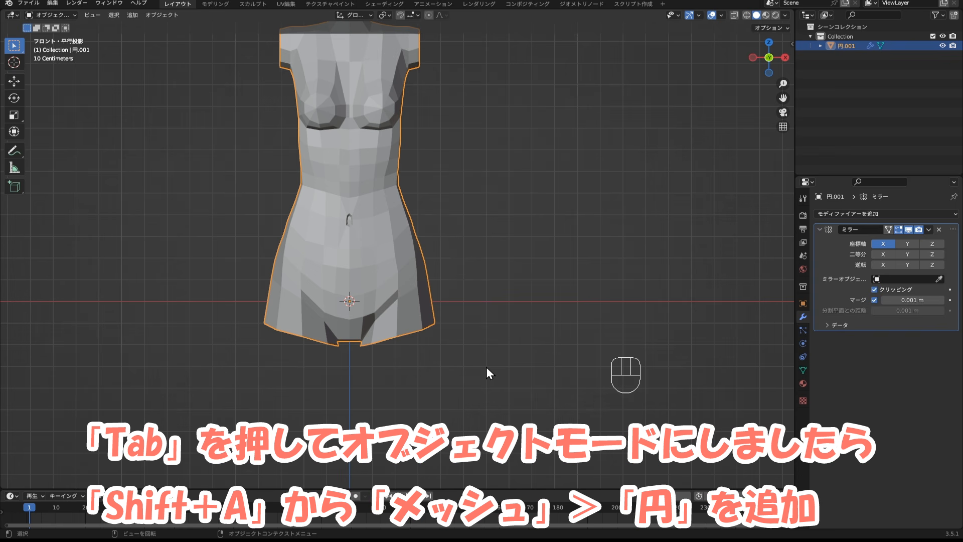
key("shift+a")
mouse_move(476, 247)
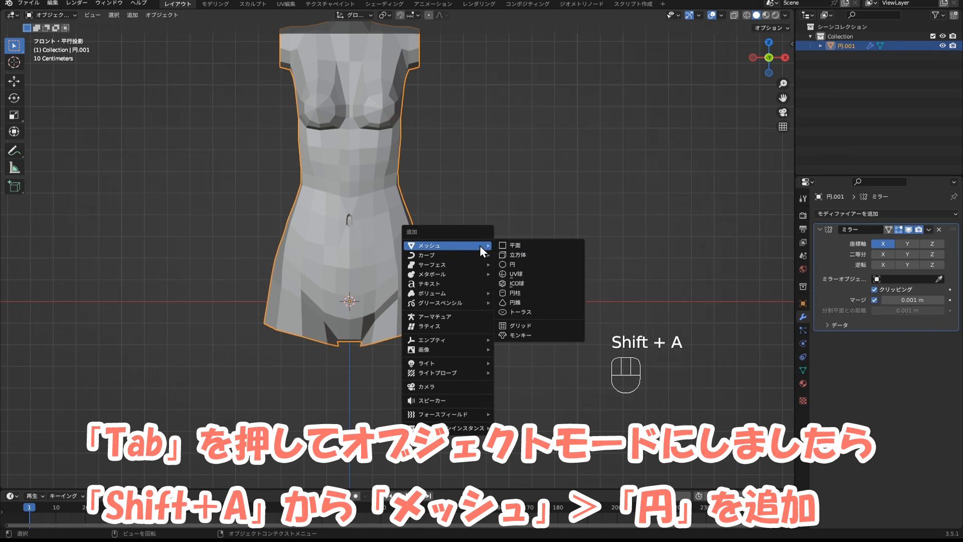
left_click(518, 266)
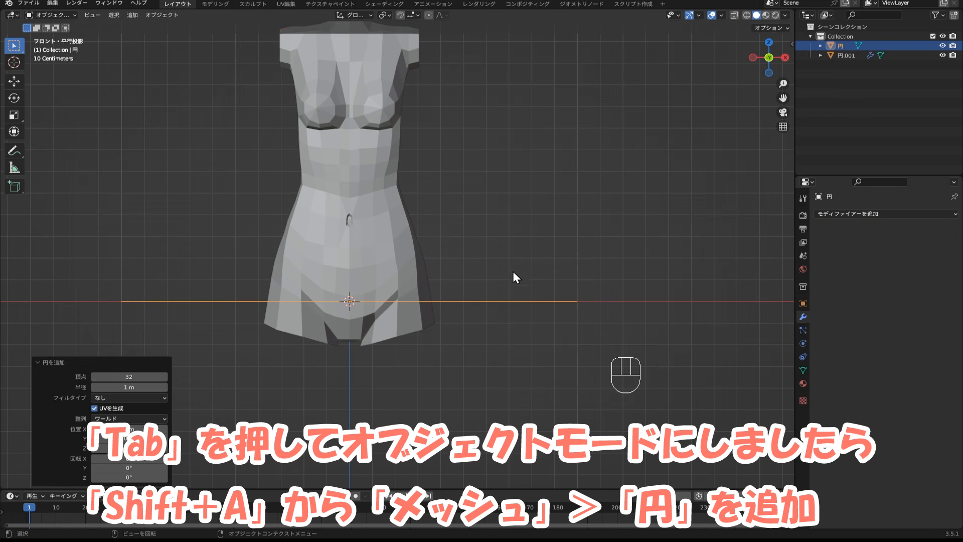
Rotate the new circle 90° about the X axis so it faces the front view.
key("r")
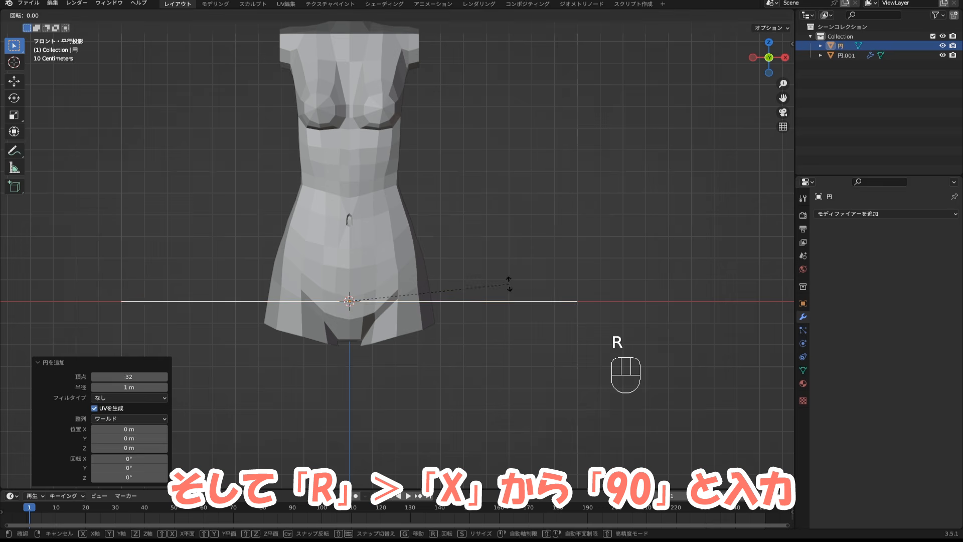
type("x")
type("90")
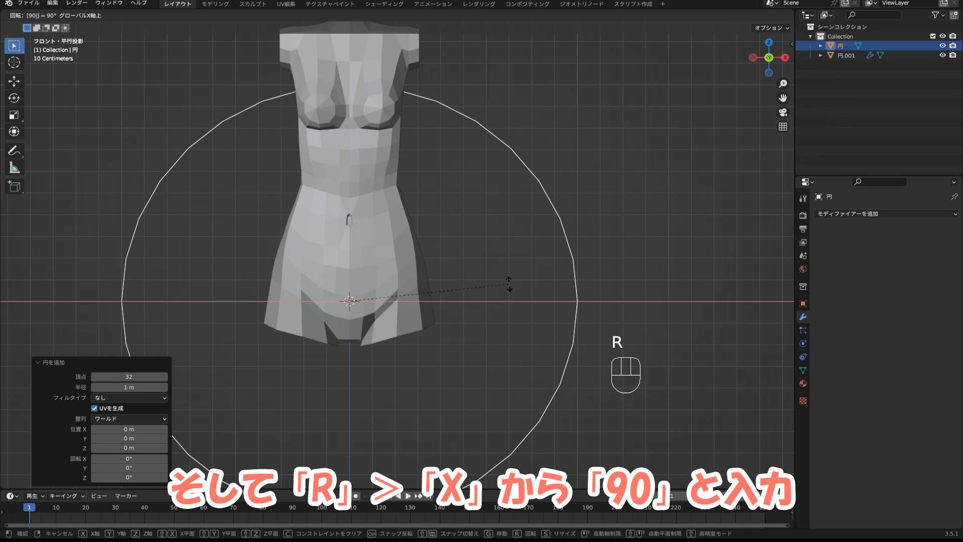
key("Return")
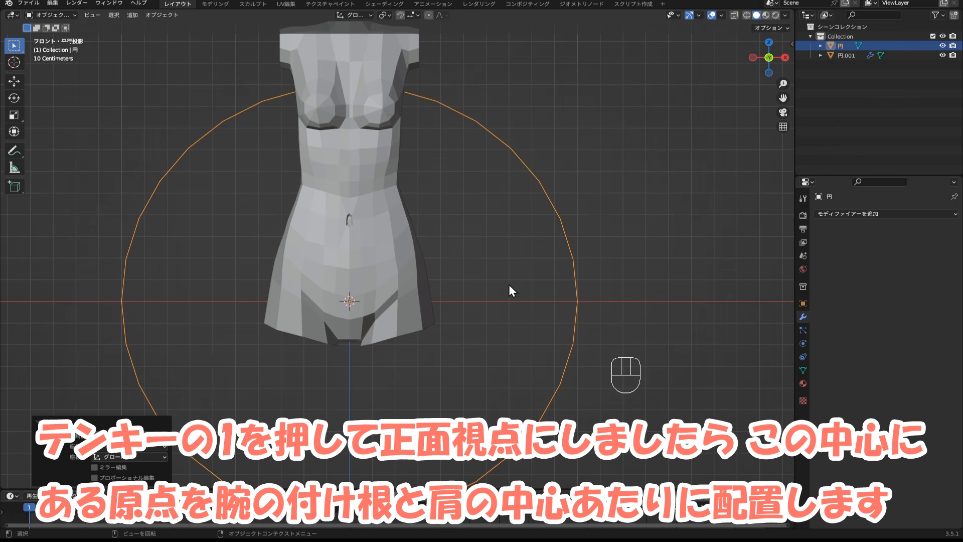
Move the circle by about 0.166 m in X and 1.159 m in Z, centring it between the arm's base and the shoulder.
scroll(509, 285, "down", 1)
key("KP_1")
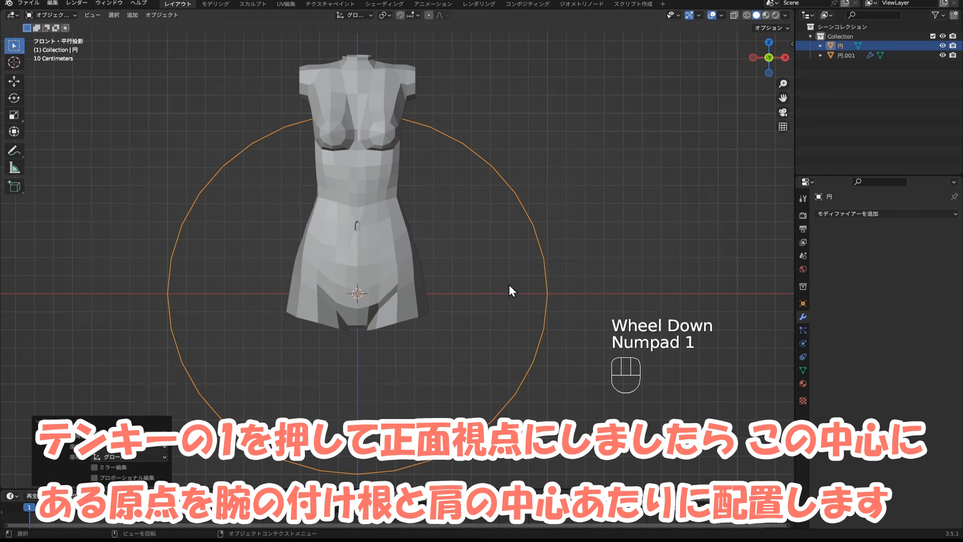
middle_click_drag(508, 285, 508, 322, "shift")
key("ctrl+z")
key("g")
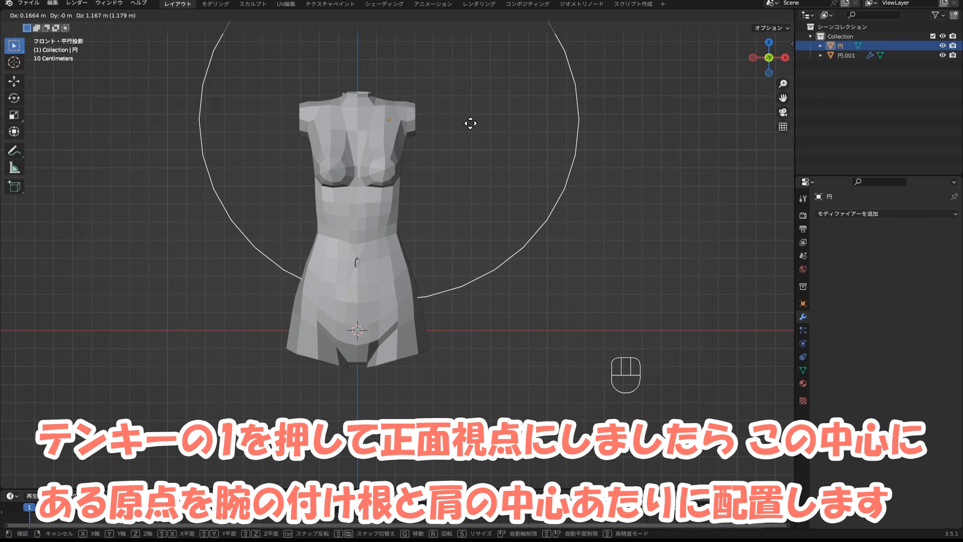
left_click(470, 125)
Scale the circle by about 1.257 as a guide for the arm's length.
key("s")
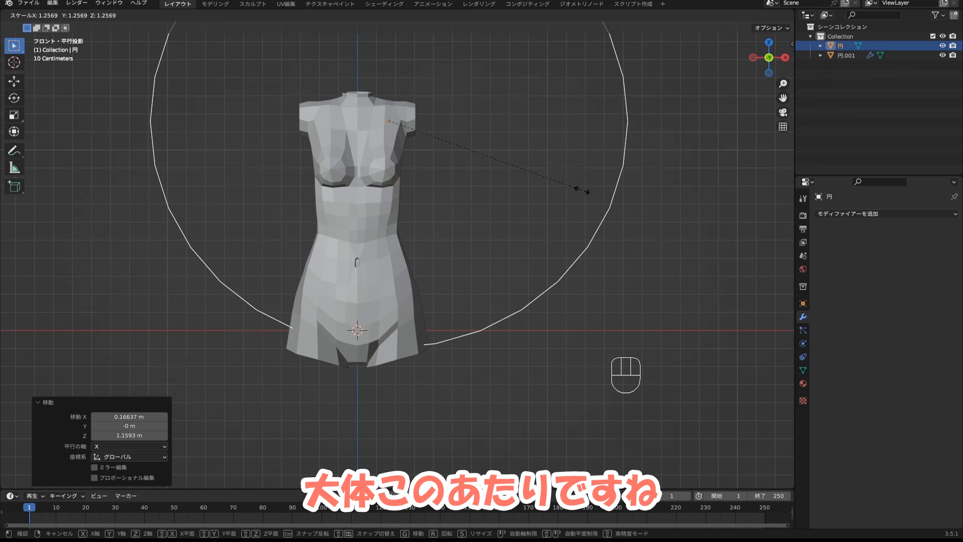
left_click(583, 190)
middle_click_drag(489, 178, 484, 232, "shift")
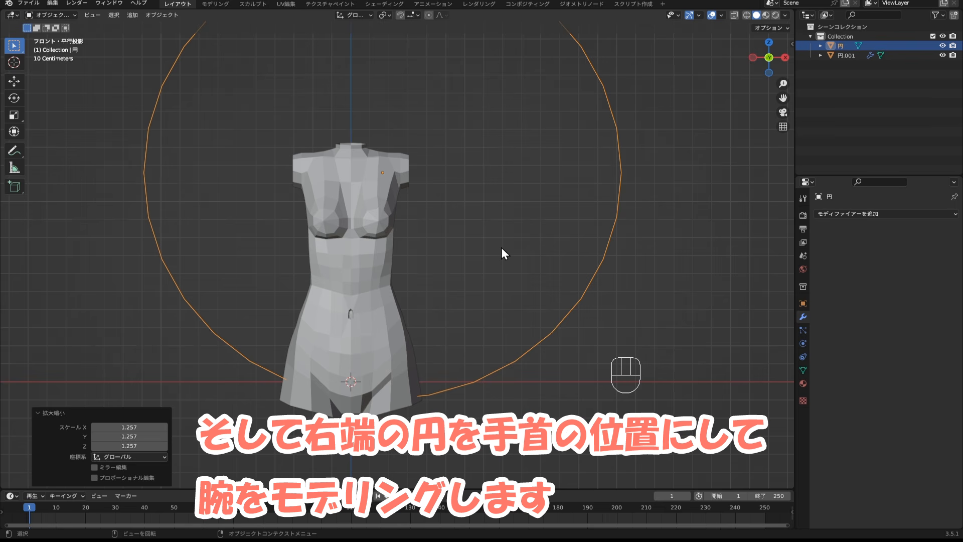
middle_click_drag(501, 248, 458, 247, "shift")
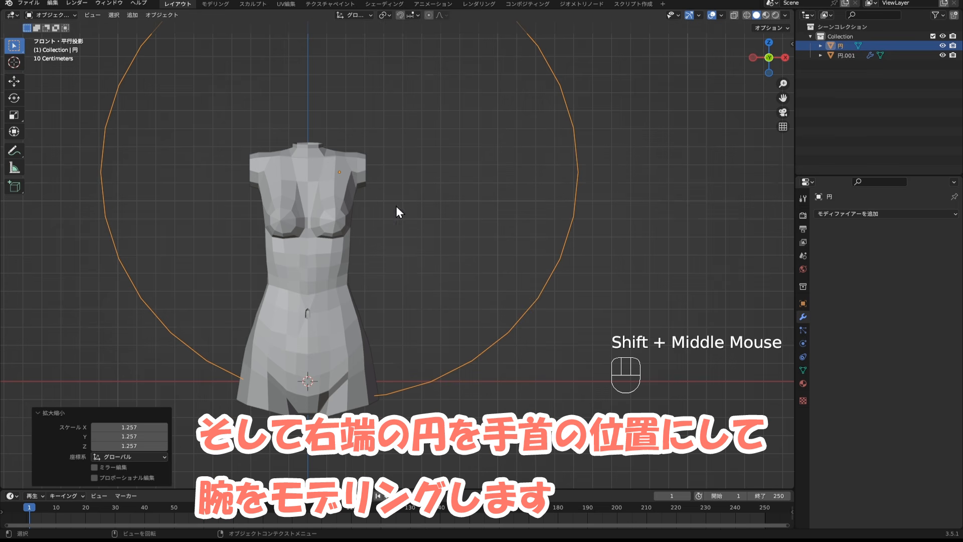
middle_click_drag(337, 179, 339, 194, "shift")
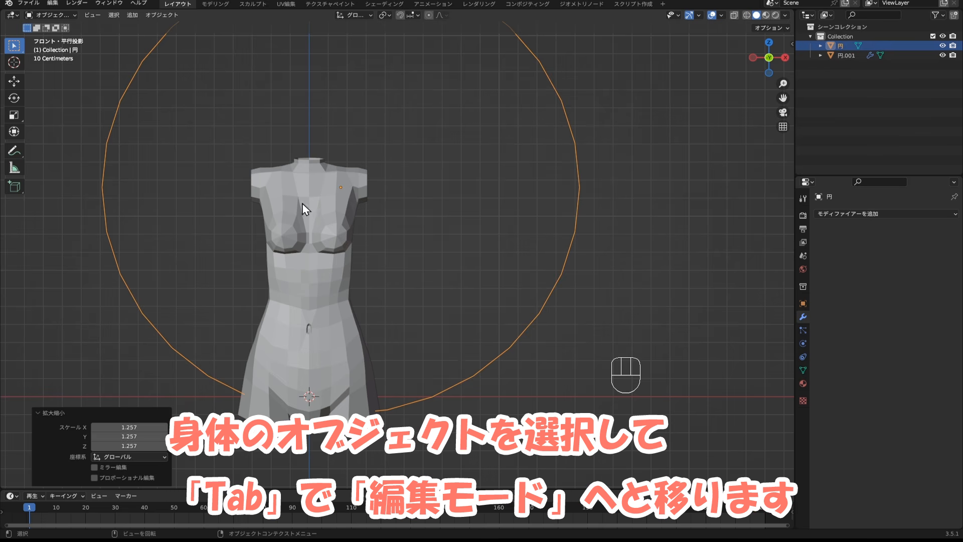
Select the body, enter Edit Mode, and extrude the arm opening's edge loop outward by about 0.019 m in X.
left_click(306, 188)
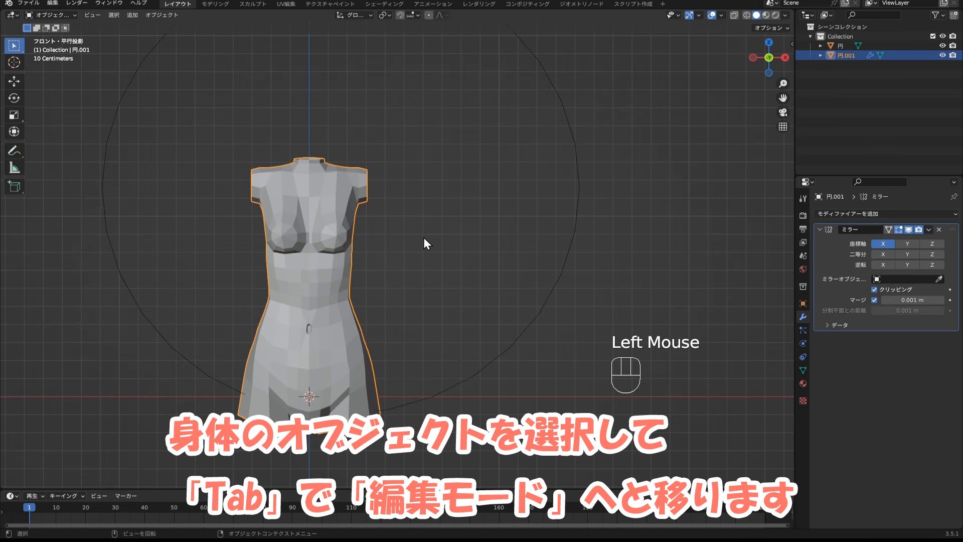
key("Tab")
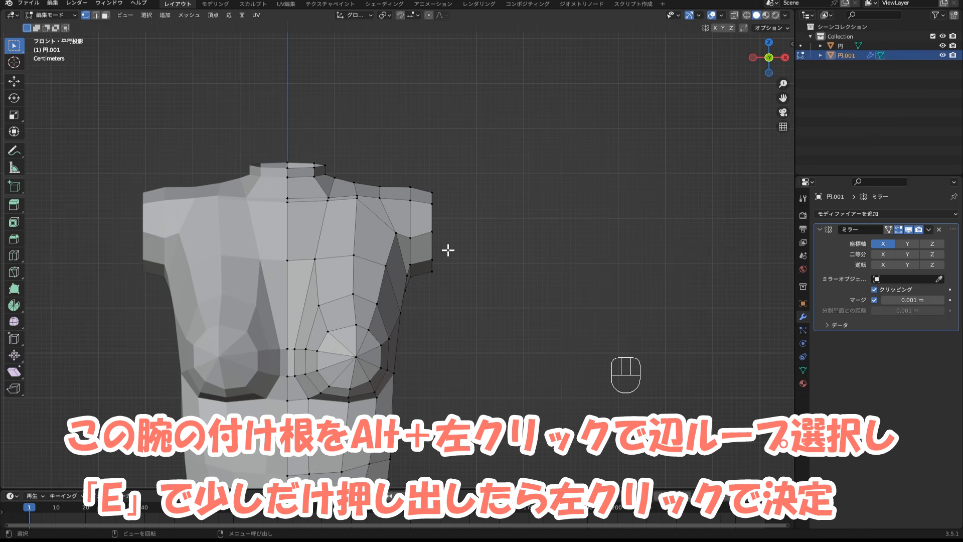
key("alt")
left_click(431, 220, "alt")
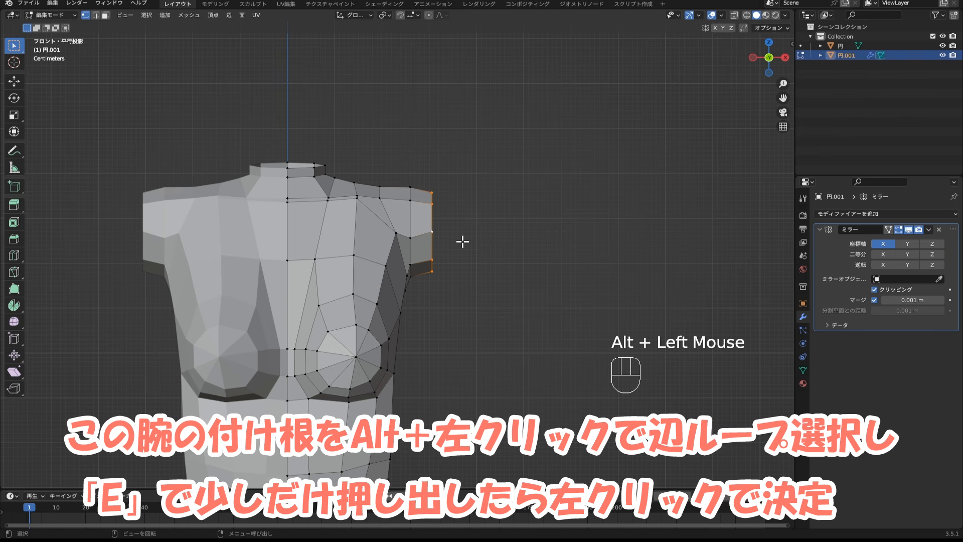
key("e")
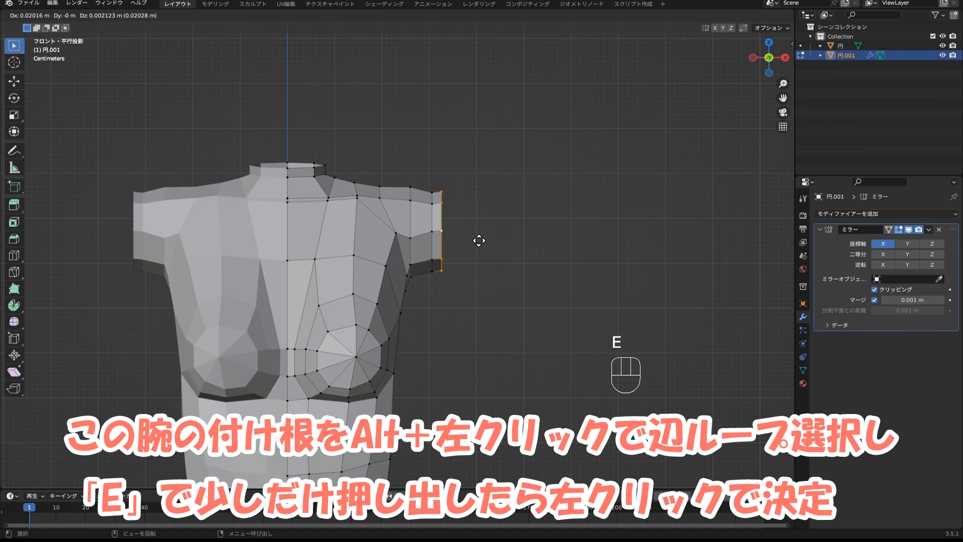
left_click(478, 242)
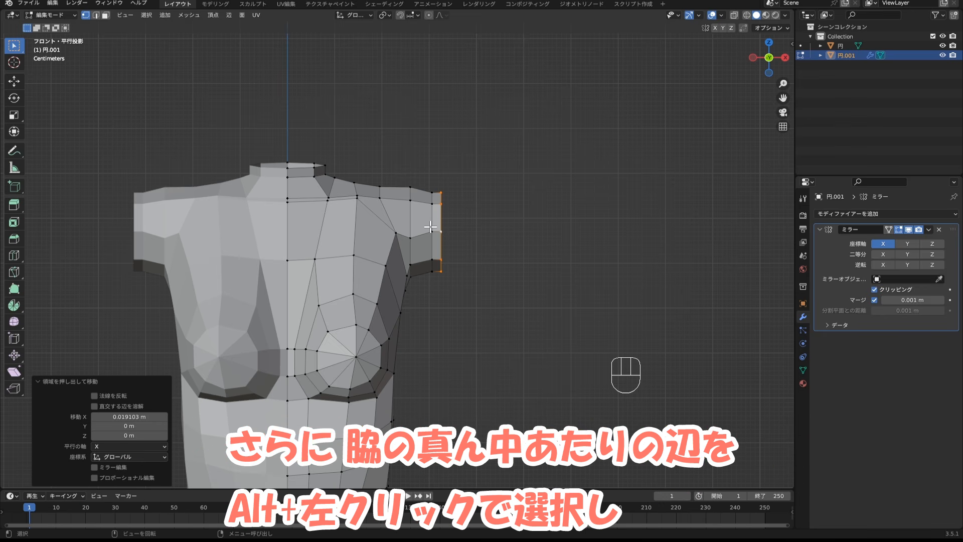
Bevel the edge loop at the middle of the armpit with a width of about 0.011 m and one segment.
left_click(412, 208, "alt")
left_click(412, 213)
left_click(412, 216, "alt")
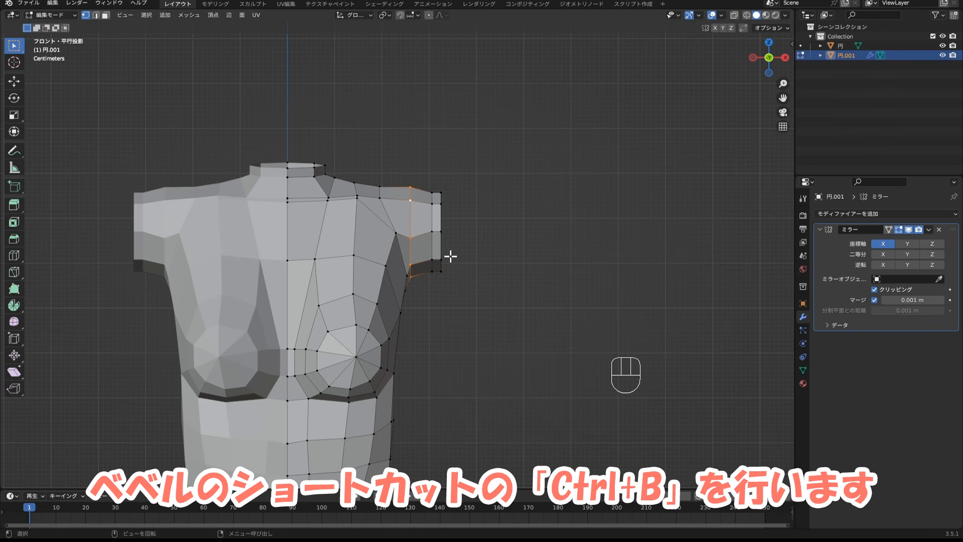
key("ctrl+b")
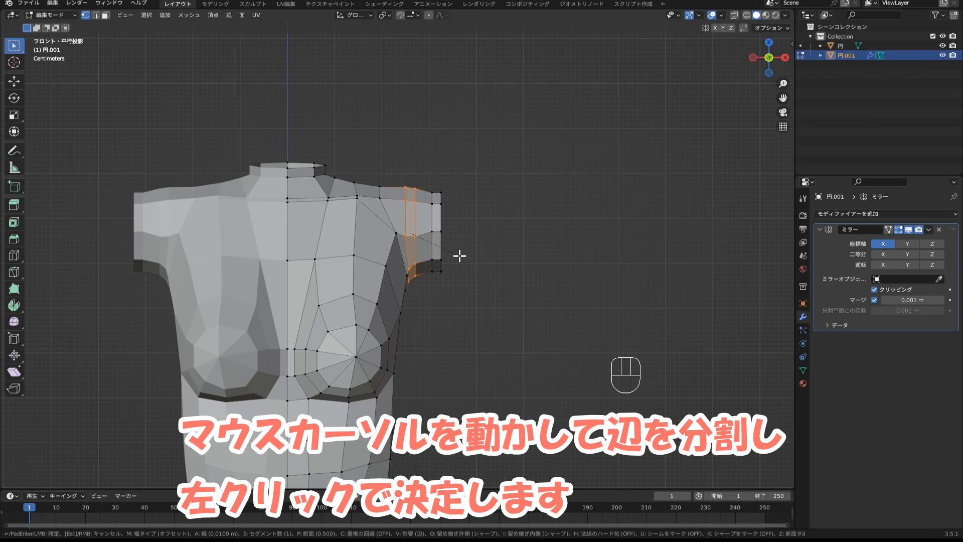
left_click(459, 256)
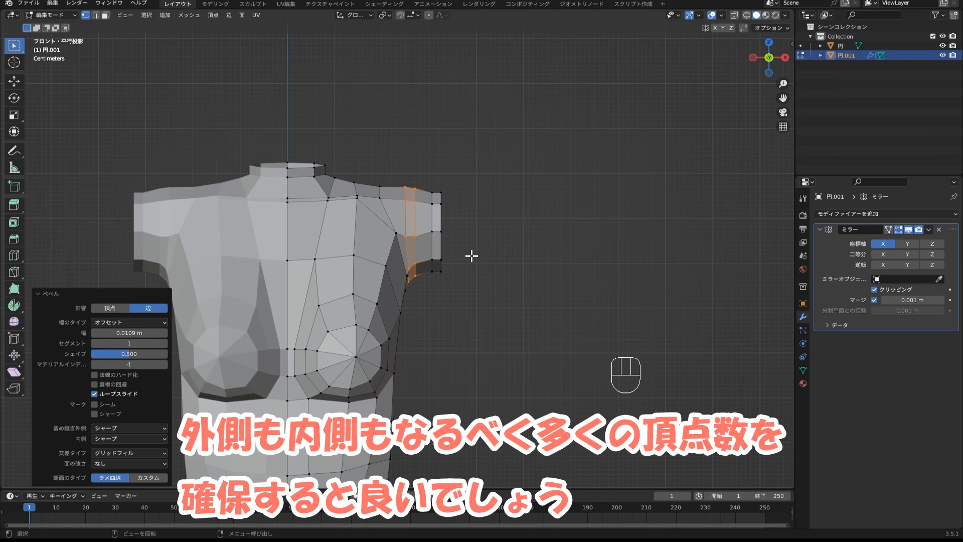
Shift the bevelled loops outward by about 0.008 m in X, and raise their front middle vertices slightly.
key("g")
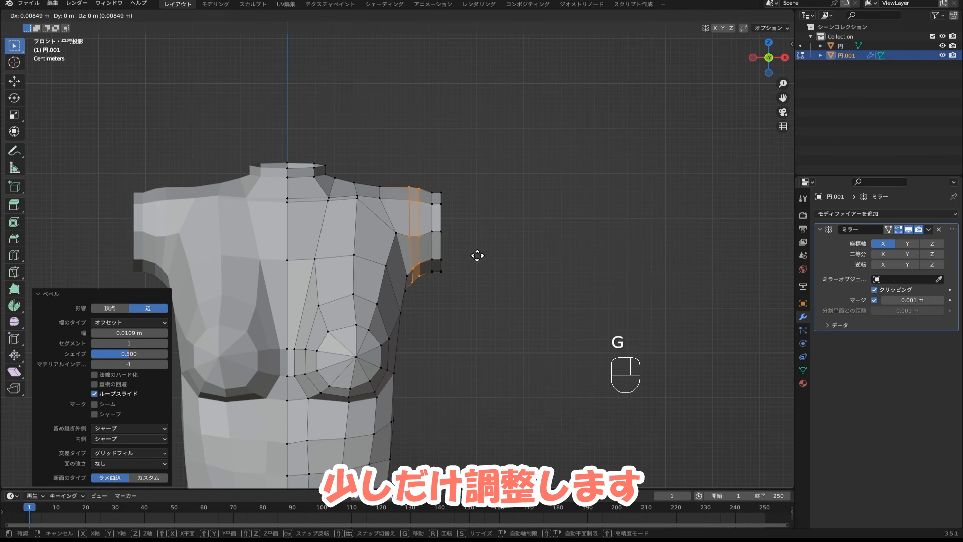
left_click(477, 256)
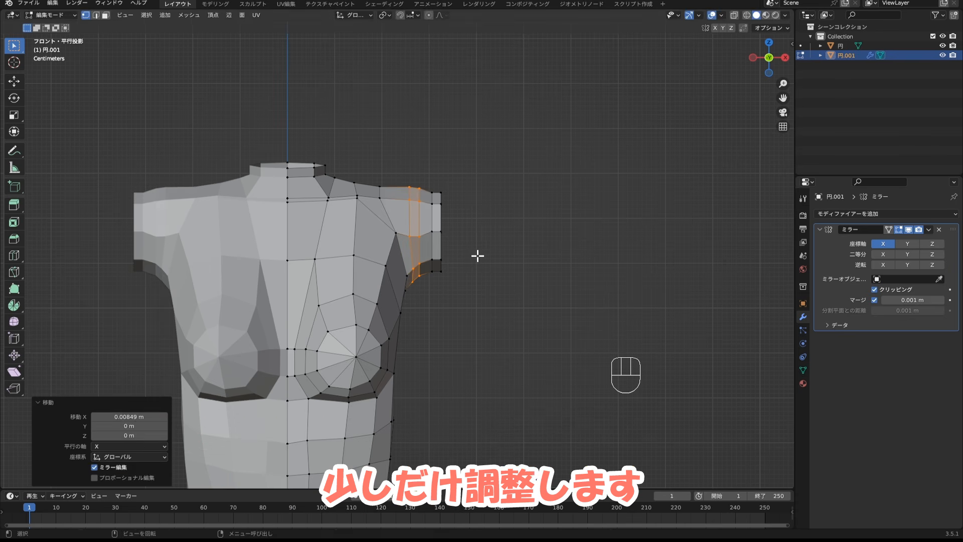
left_click(411, 236)
key("g")
left_click(438, 250)
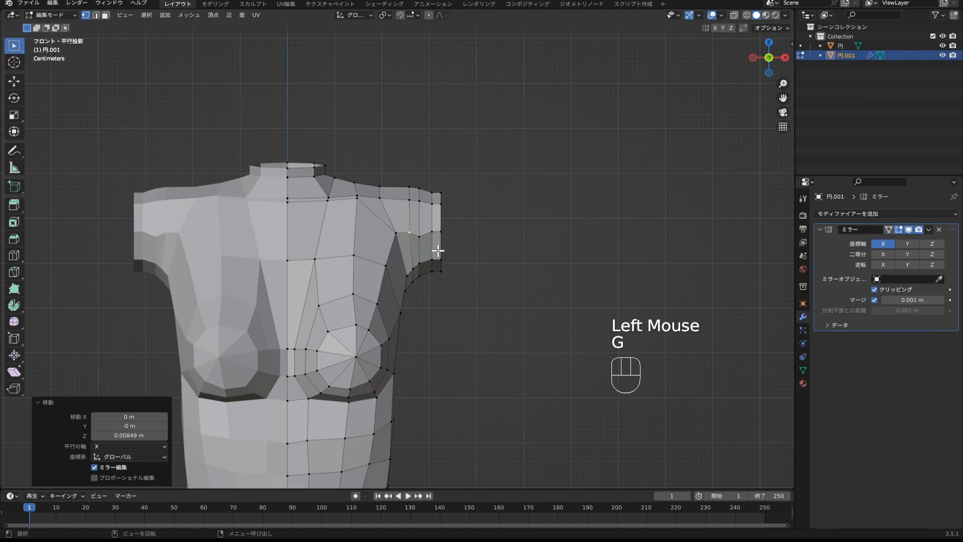
left_click(421, 236)
key("g")
left_click(421, 233)
Move the outer bevelled loop outward by about 0.004 m, scale it to about 0.956, and clear the selection.
left_click(421, 216, "alt")
key("g")
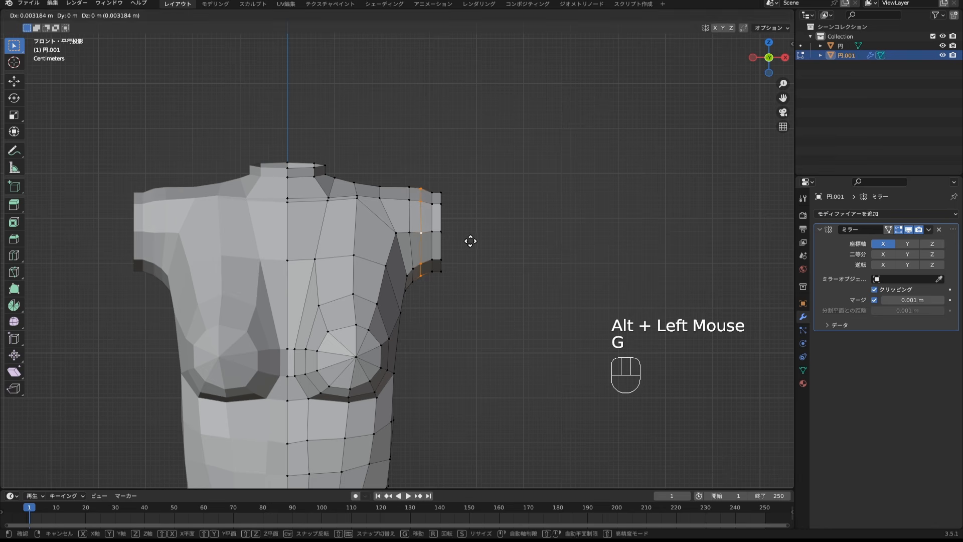
left_click(471, 239)
key("s")
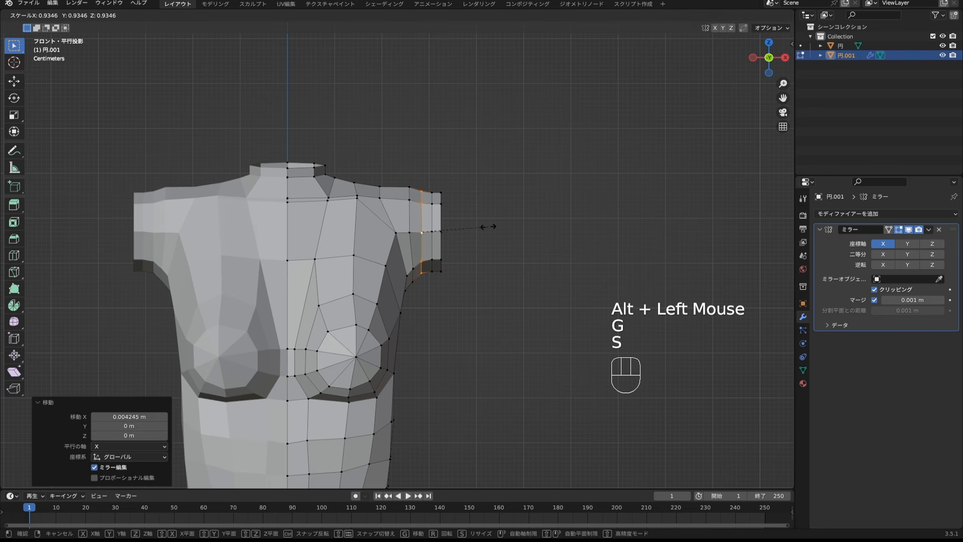
left_click(490, 225)
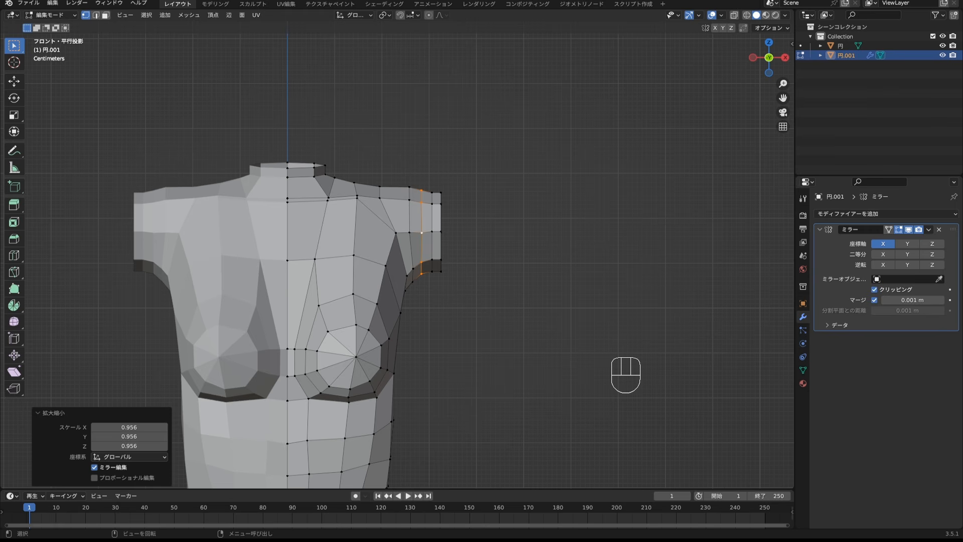
left_click(443, 220)
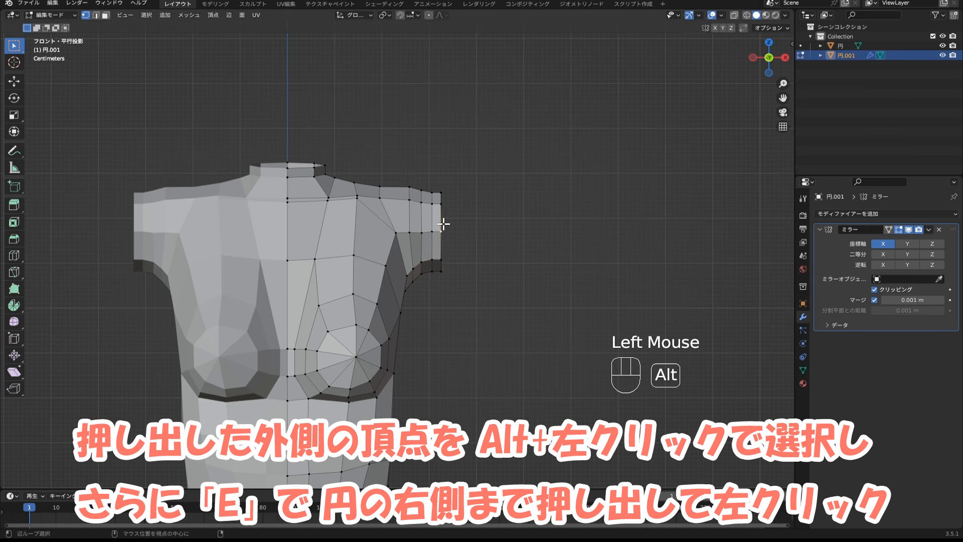
Extrude the outermost arm loop by about 1.098 m in X, out to the guide circle's edge.
left_click(444, 224, "alt")
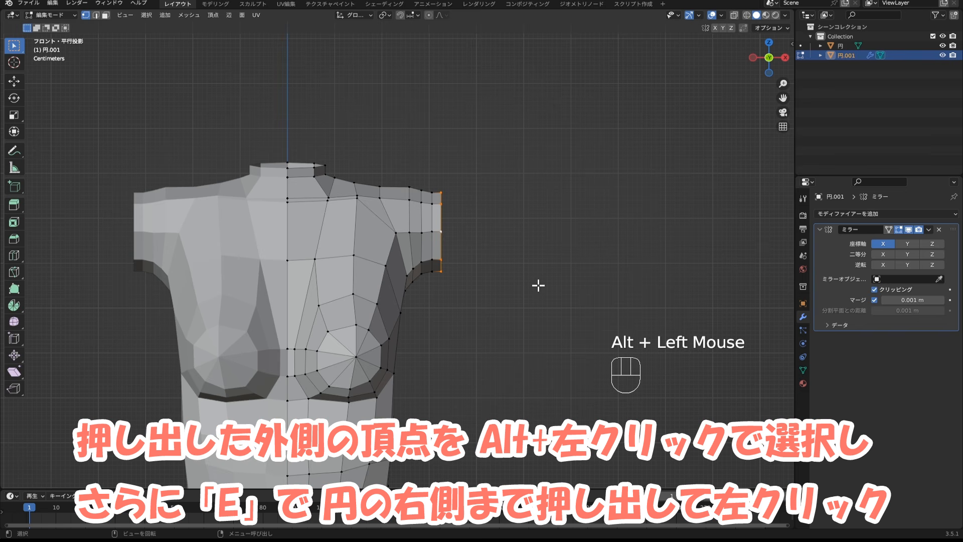
scroll(538, 285, "down", 4)
middle_click_drag(561, 272, 481, 281, "shift")
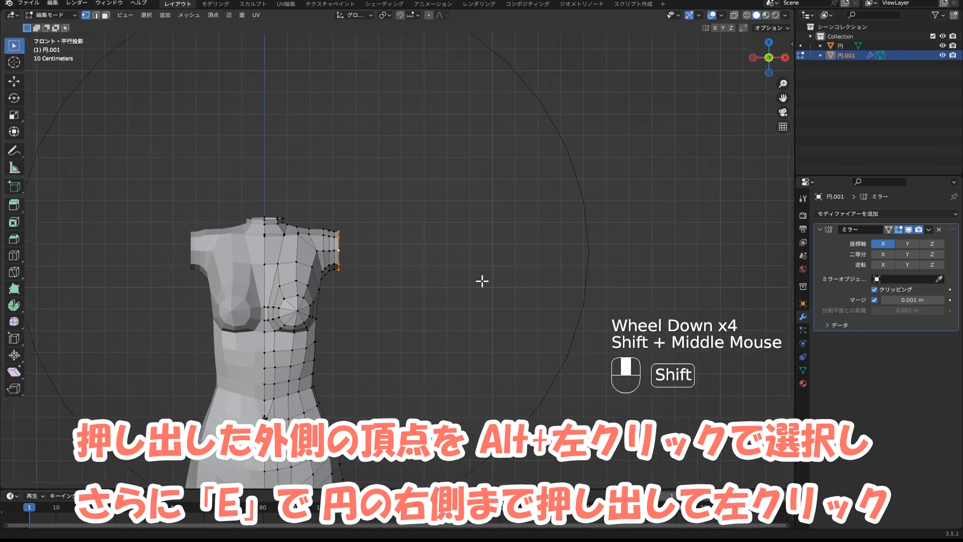
middle_click_drag(552, 260, 484, 231, "shift")
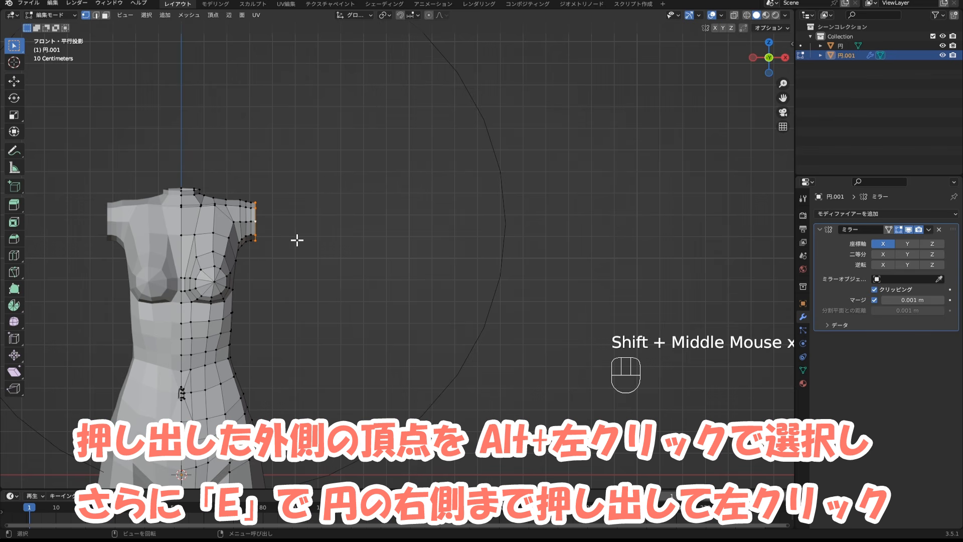
key("e")
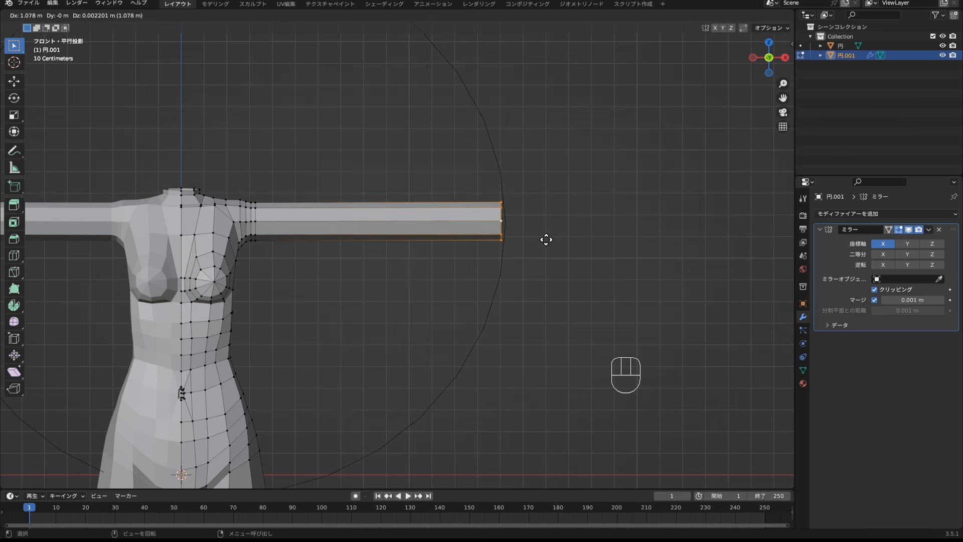
left_click(551, 239)
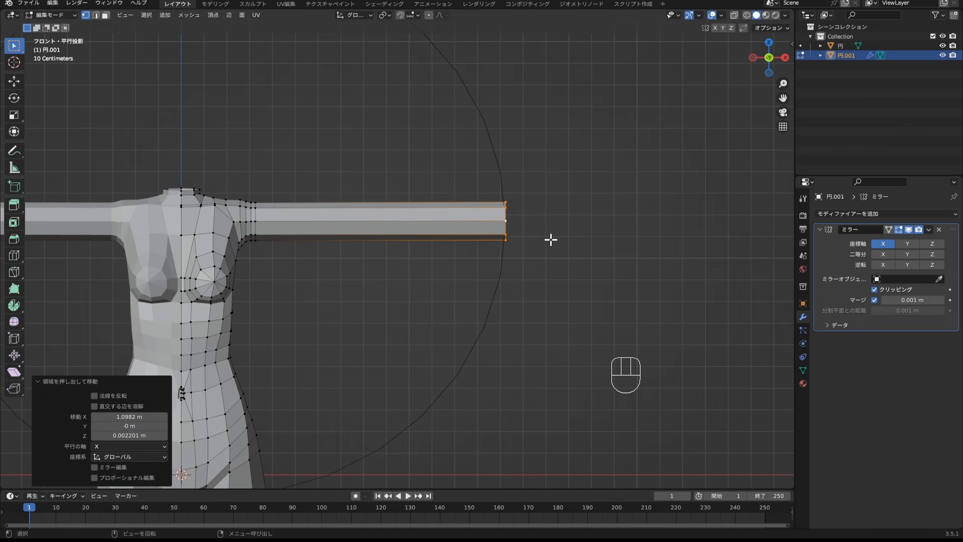
Add four evenly spaced loop cuts along the extruded arm, leaving them unslid.
scroll(474, 287, "down", 2)
middle_click_drag(471, 289, 481, 279, "shift")
scroll(471, 261, "up", 1)
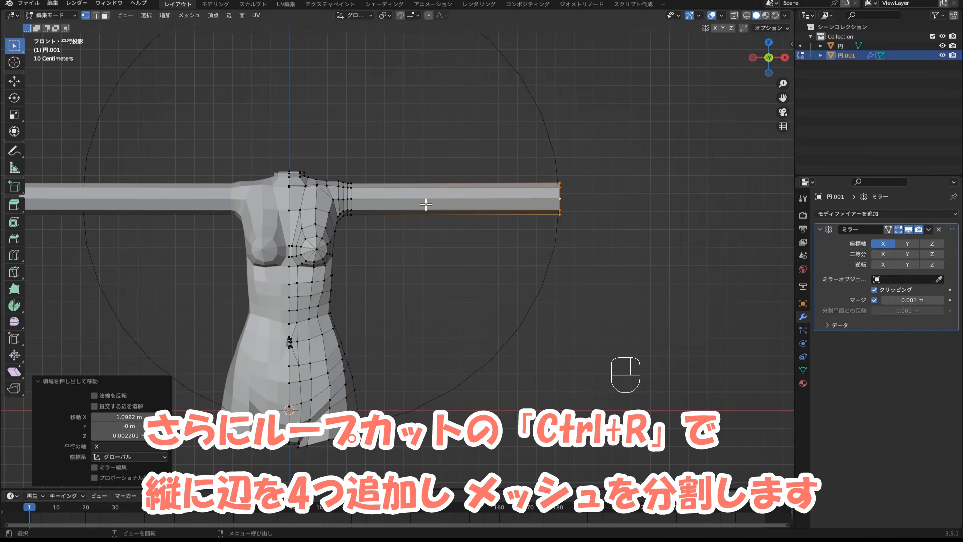
key("ctrl+r")
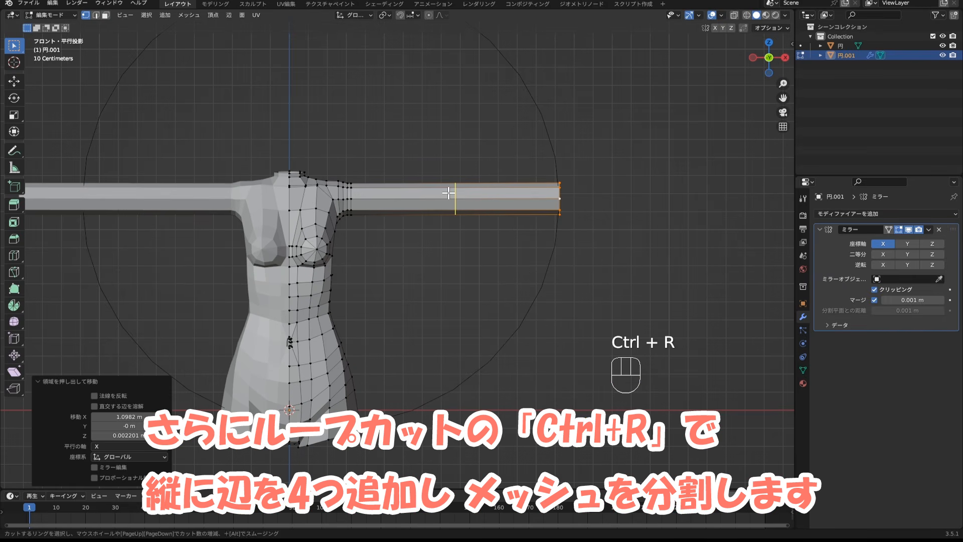
scroll(448, 193, "up", 3)
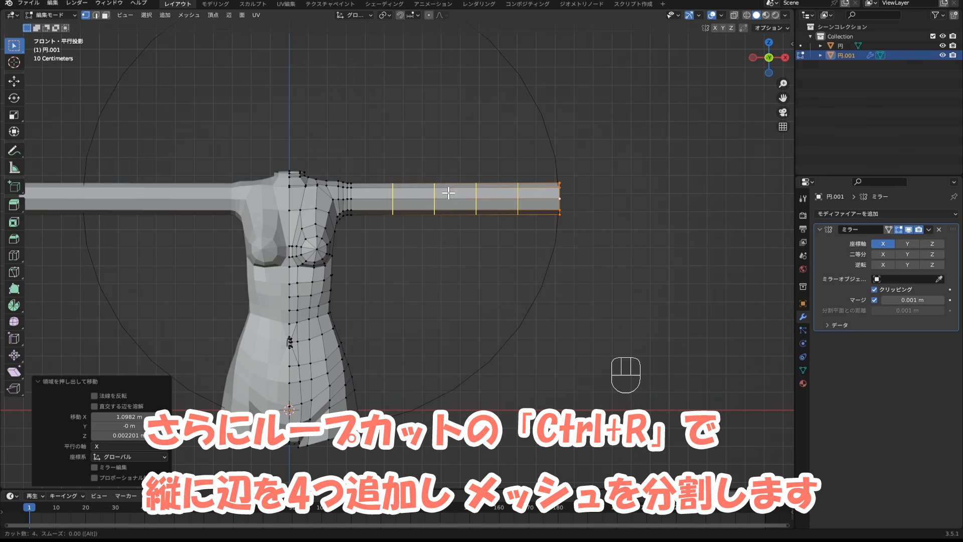
left_click(448, 192)
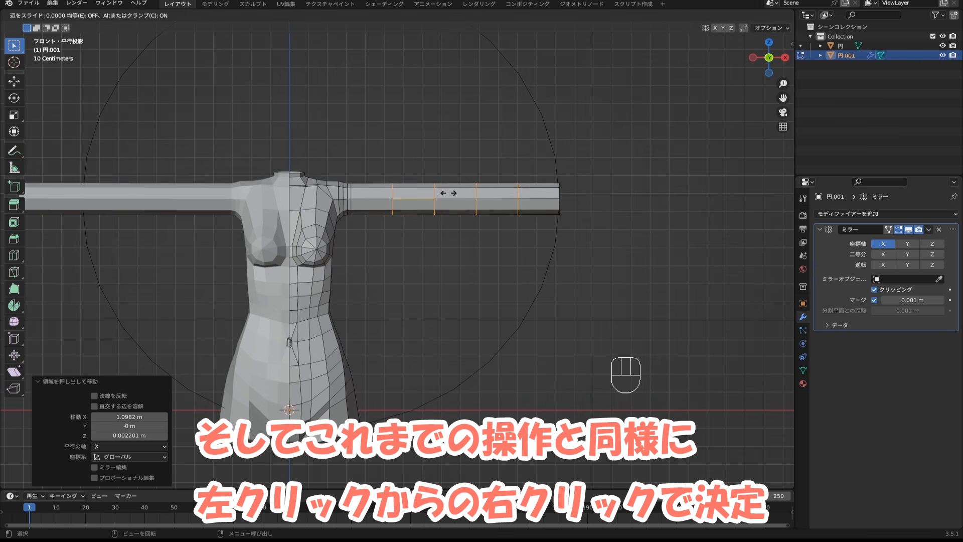
right_click(448, 193)
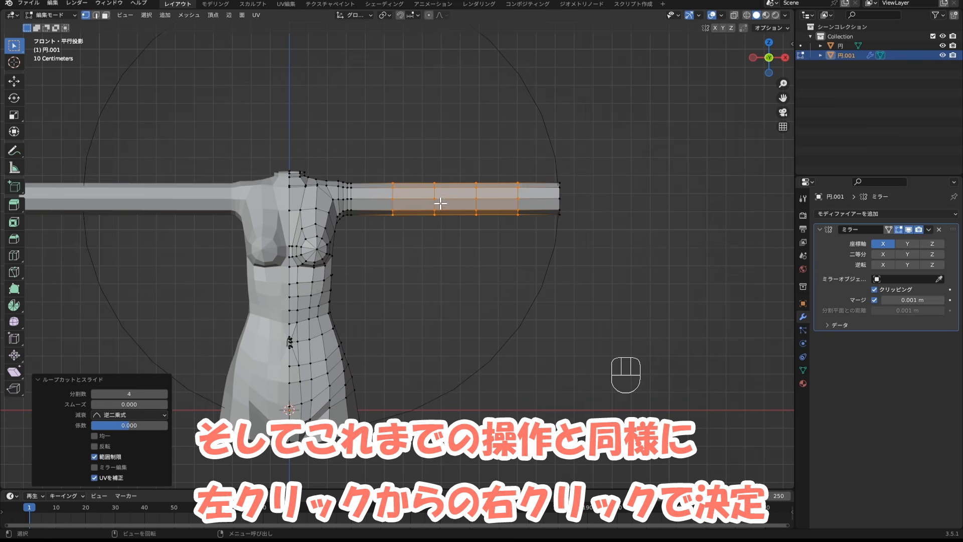
Bevel the second new arm loop from the shoulder, at the elbow, with a width of about 0.0425 m and one segment.
middle_click_drag(430, 228, 426, 294, "shift")
scroll(426, 294, "up", 2)
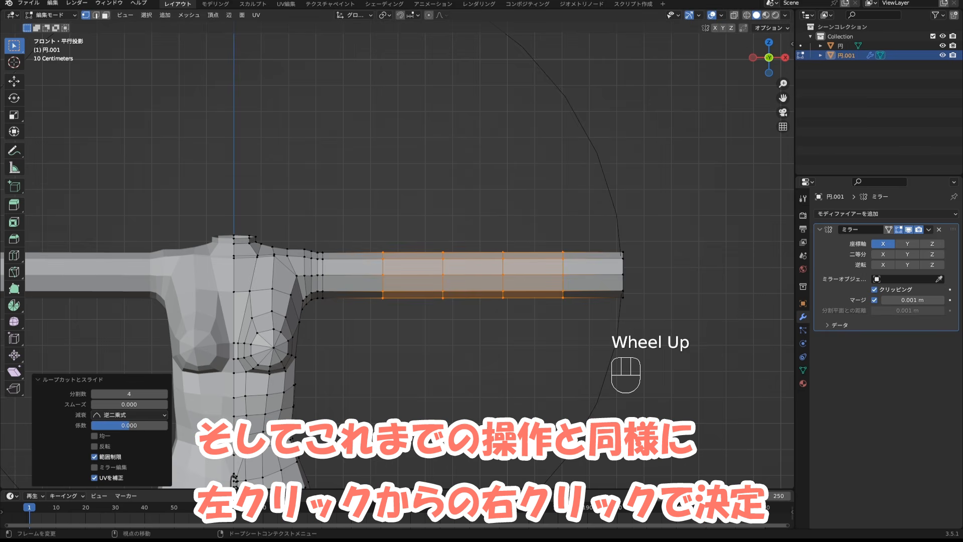
mouse_move(421, 304)
middle_mouse_down("shift")
mouse_move(426, 324)
mouse_move(412, 309)
middle_mouse_up("shift")
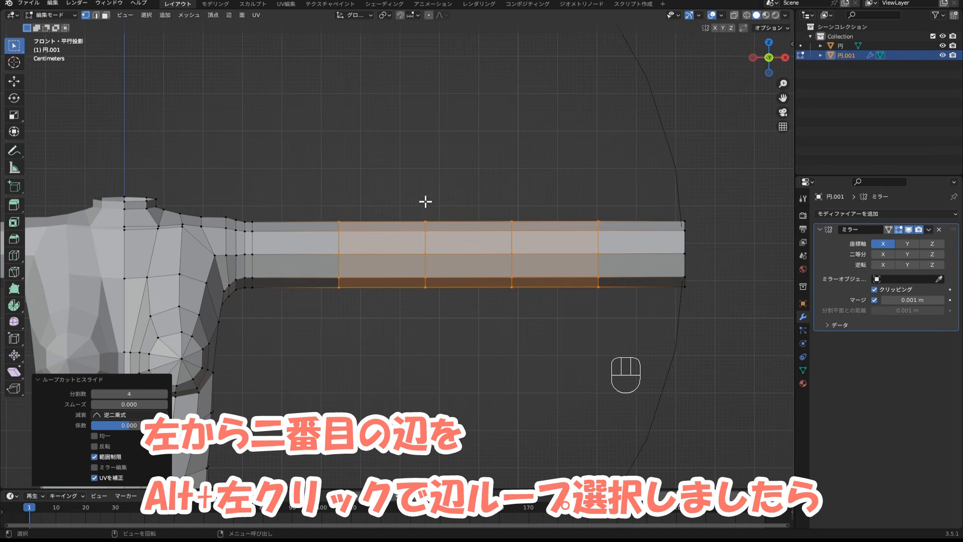
left_click(426, 266, "alt")
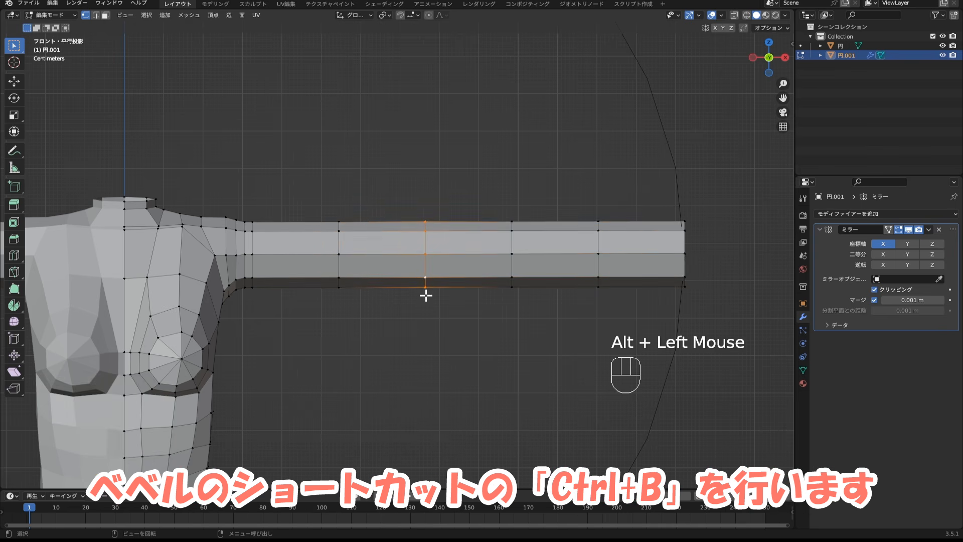
key("ctrl+b")
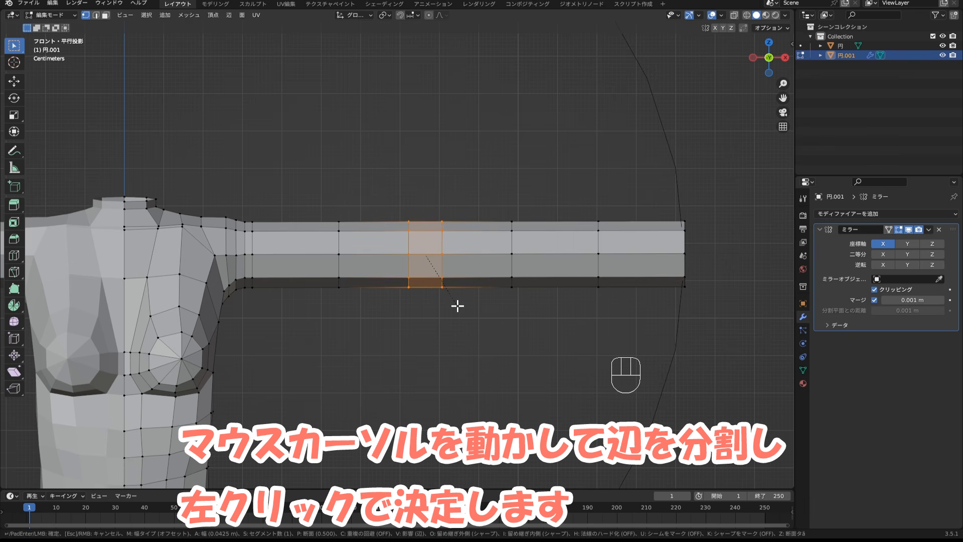
left_click(457, 306)
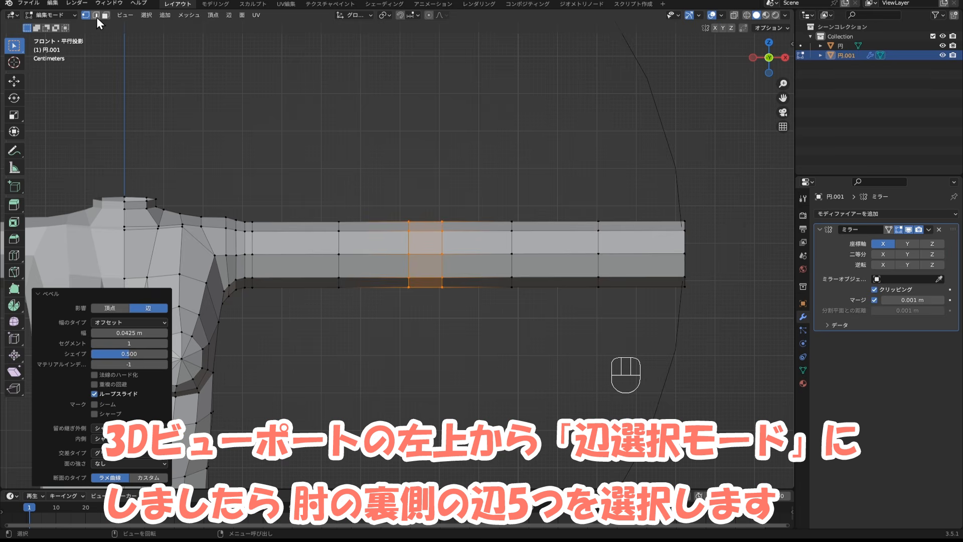
In edge select mode, select the five short lengthwise edges on the back of the elbow and subdivide them with one cut.
left_click(96, 17)
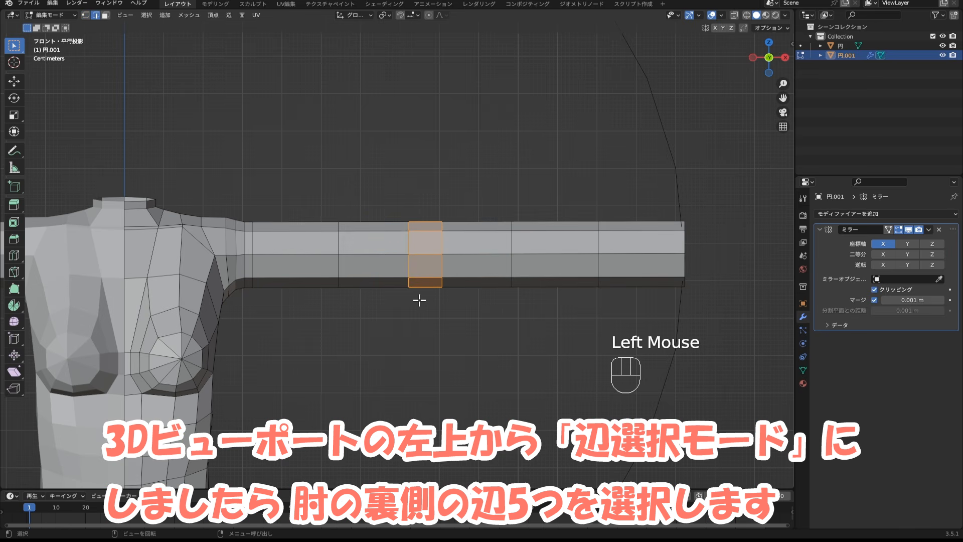
middle_click_drag(419, 300, 223, 311)
scroll(447, 251, "up", 3)
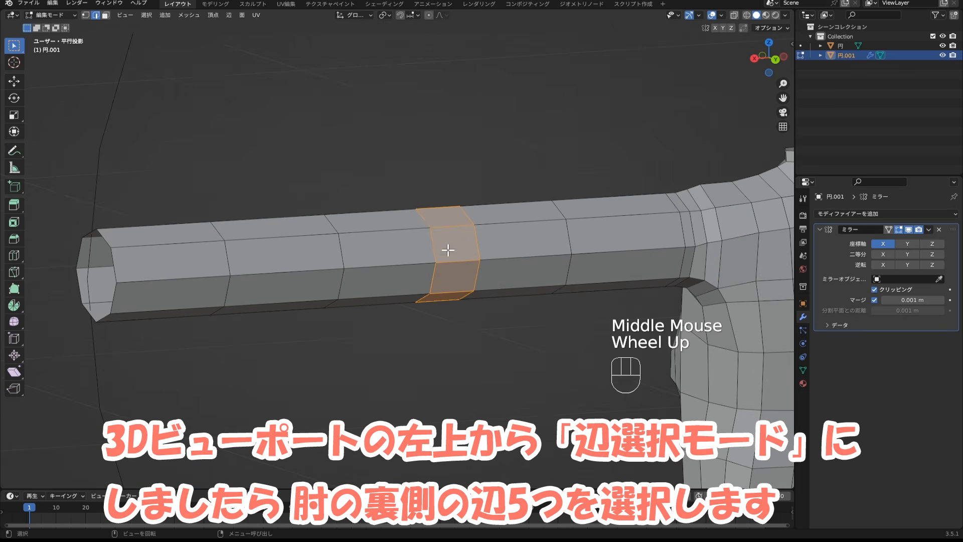
left_click(440, 209)
left_click(447, 225, "shift")
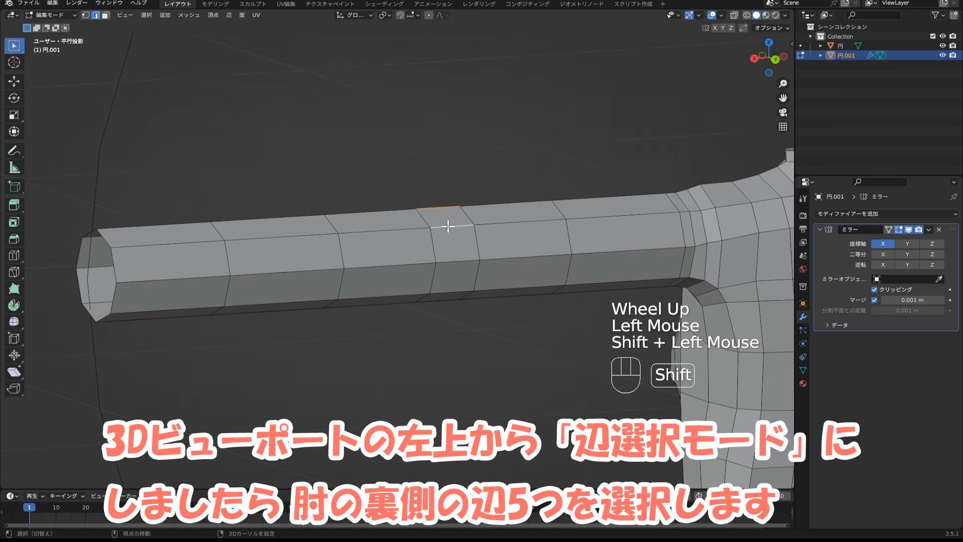
left_click(454, 265, "shift")
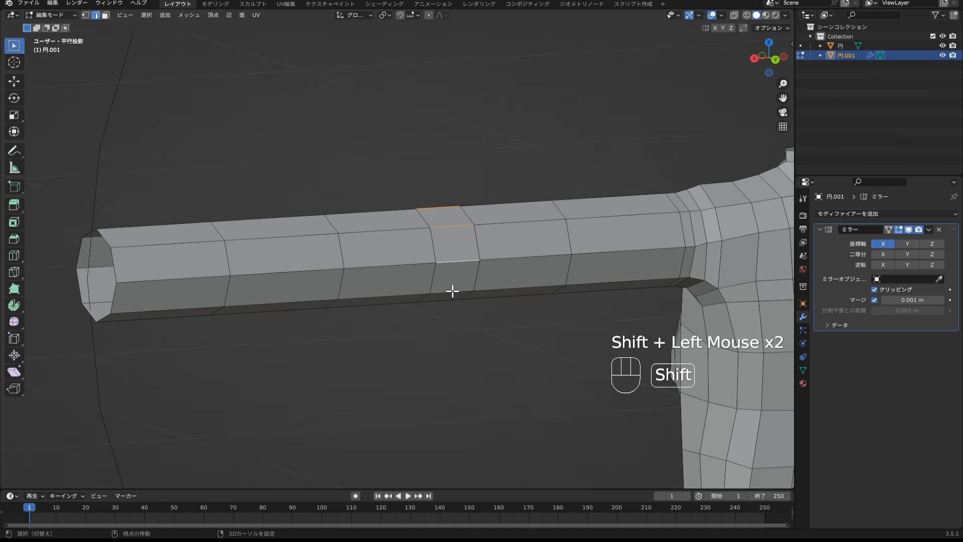
left_click(449, 290, "shift")
left_click(442, 301, "shift")
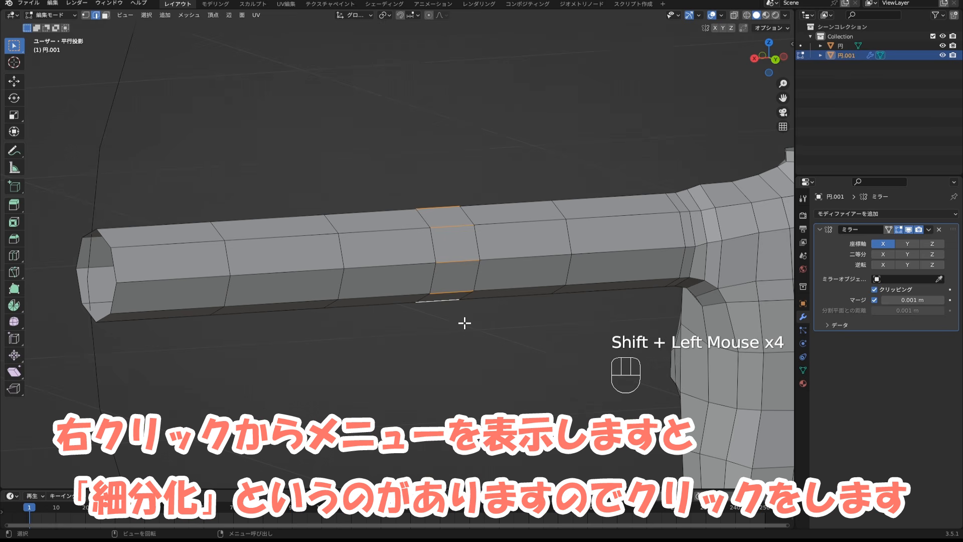
right_click(501, 238)
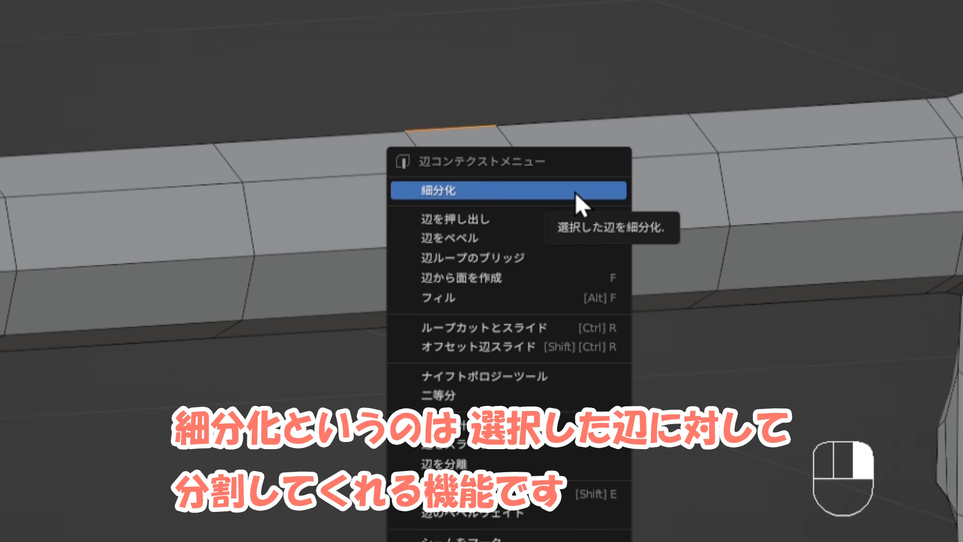
left_click(575, 191)
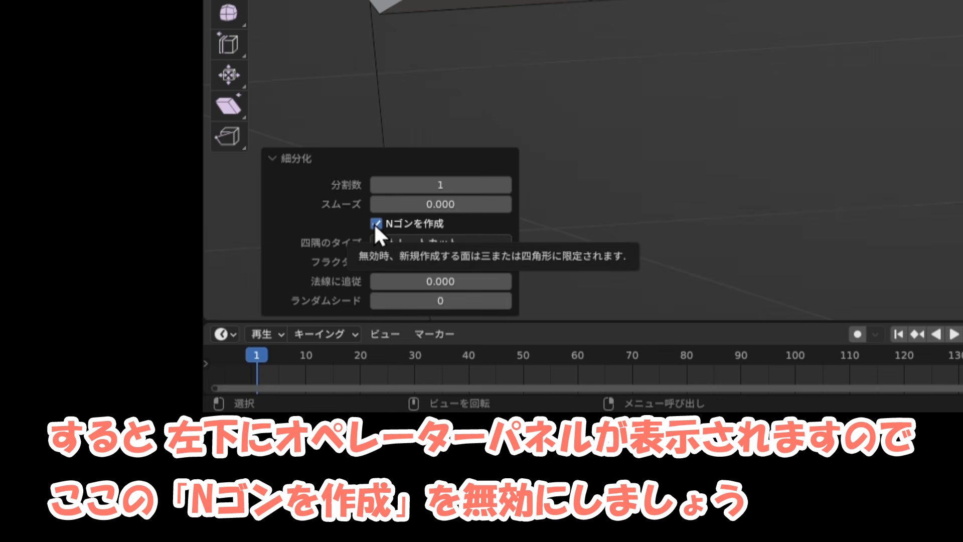
Disable N-gon creation for the elbow subdivision and check the triangulated faces from the other side of the arm.
left_click(374, 224)
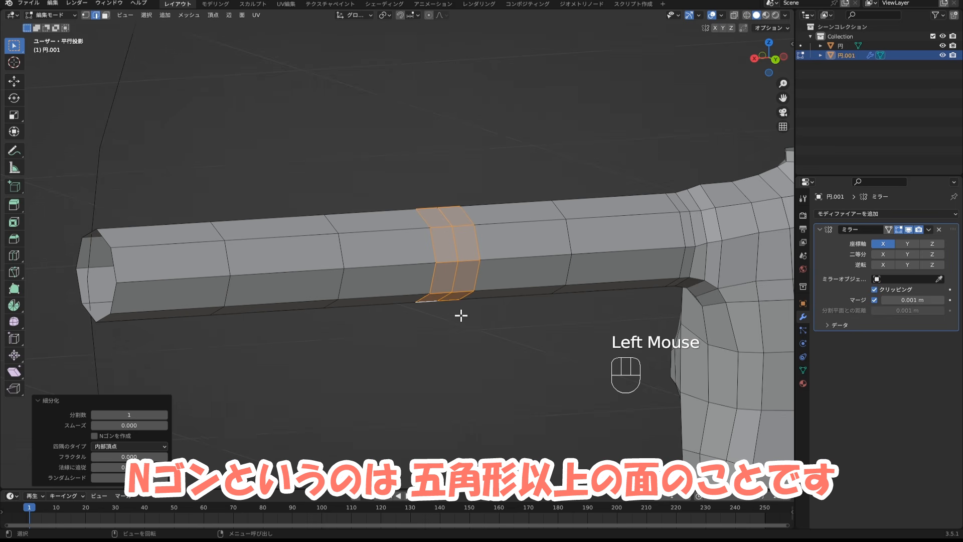
middle_click_drag(453, 249, 629, 266)
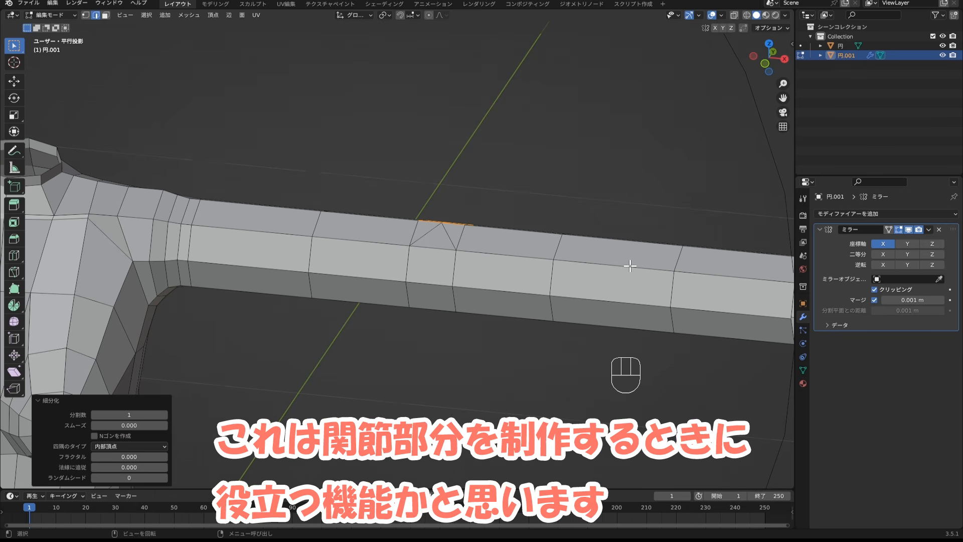
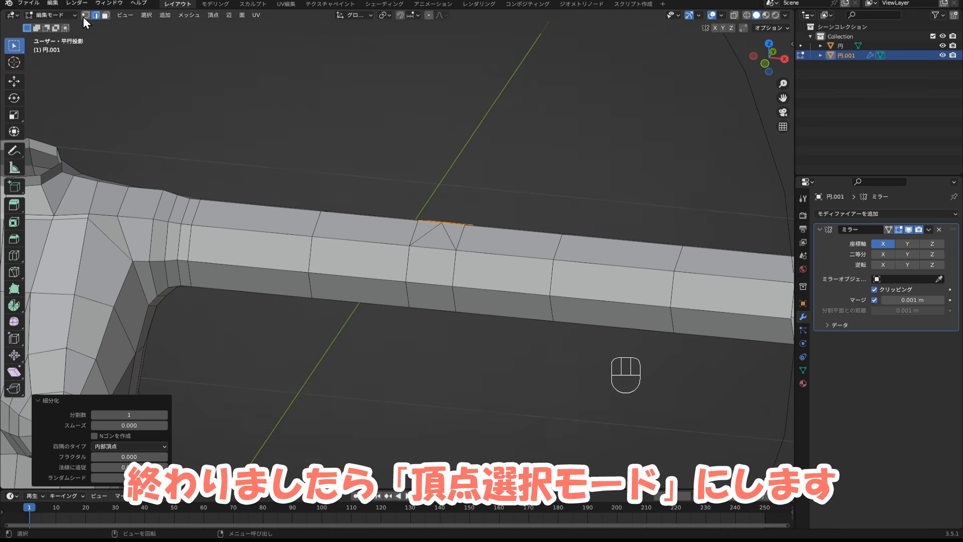
In vertex selection mode and front view, lower the two upper vertices of the loop halfway along the upper arm.
left_click(84, 16)
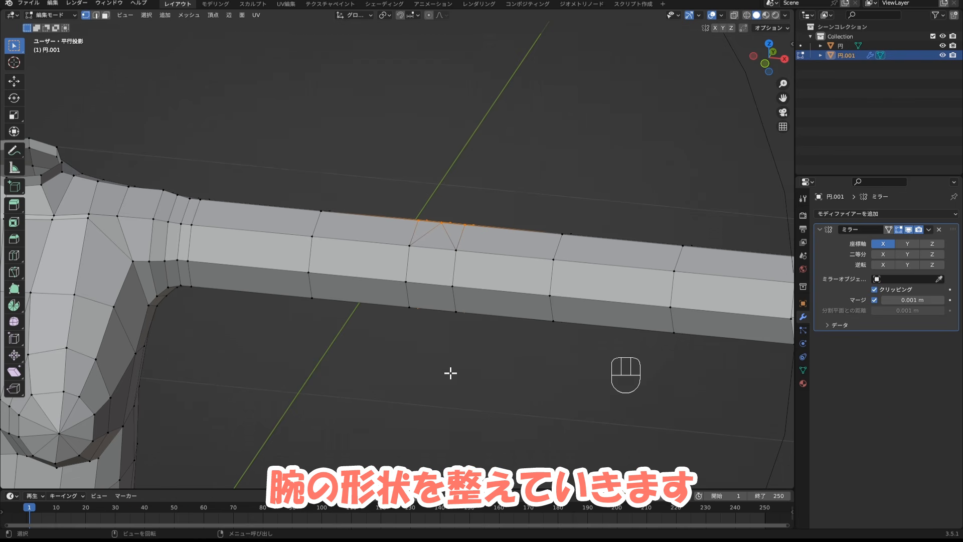
key("KP_1")
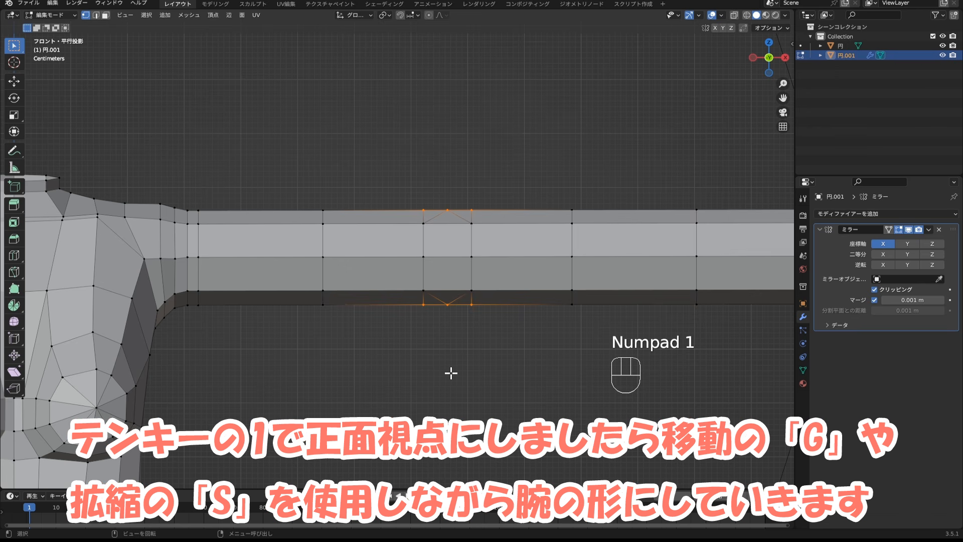
left_click(330, 202)
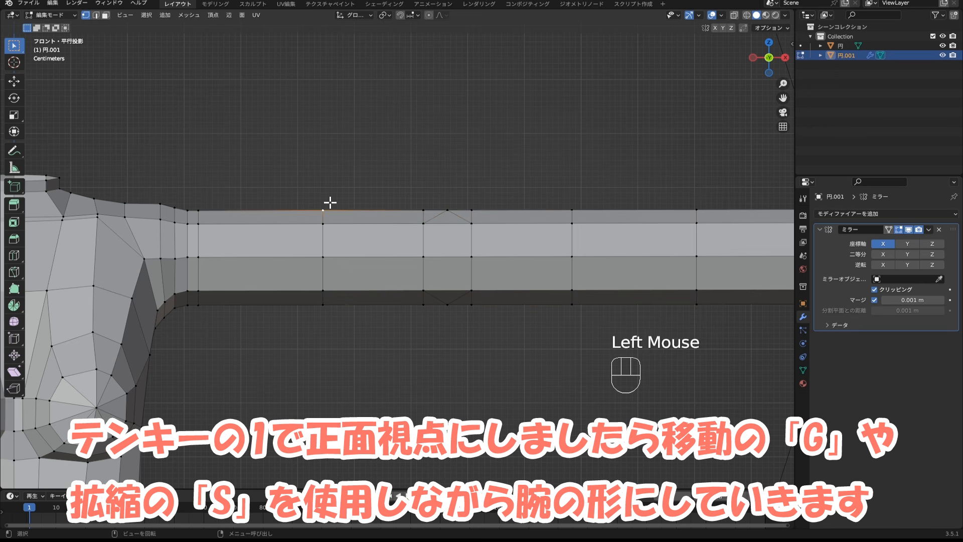
key("g")
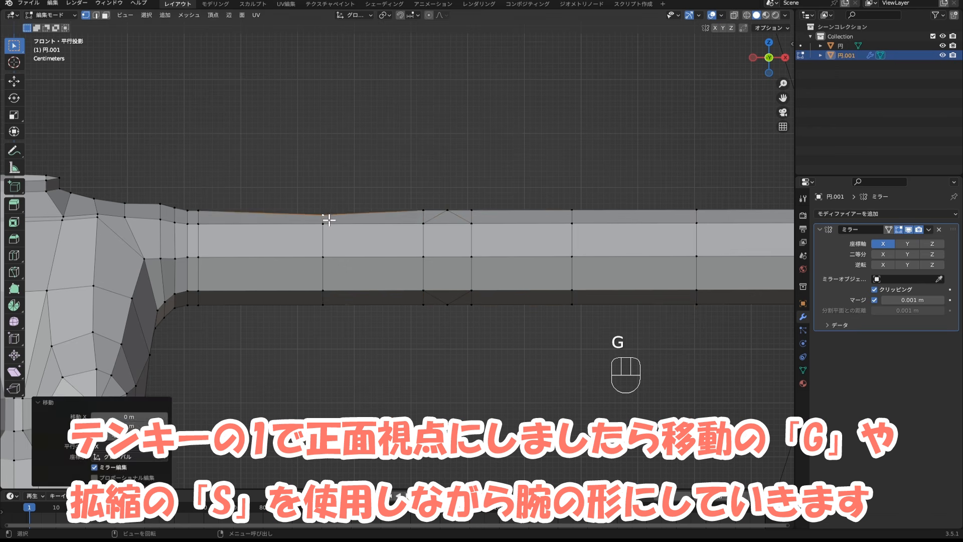
left_click(327, 219)
key("g")
left_click(319, 241)
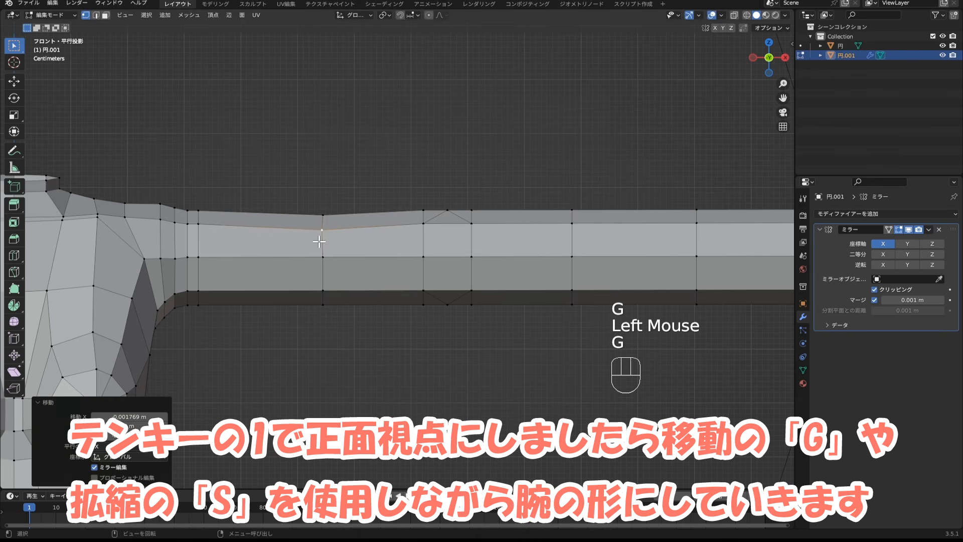
Raise the outer elbow loop's top vertex about 0.02 m and the middle elbow top vertex about 0.01 m.
left_click(475, 213)
key("g")
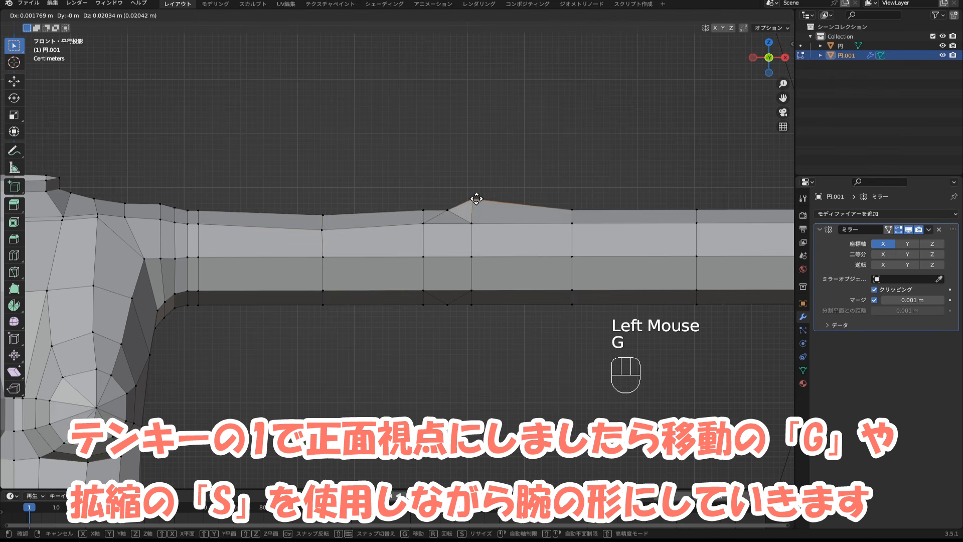
left_click(475, 199)
left_click(446, 209)
key("g")
left_click(444, 201)
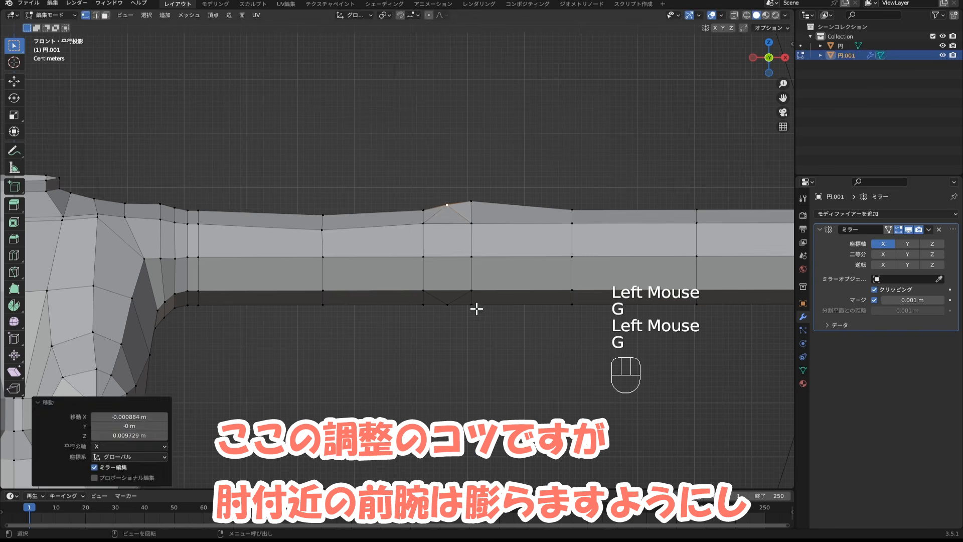
Lower the underside vertices of the outer and middle elbow loops to swell the forearm near the elbow.
left_click(473, 308)
key("g")
left_click(467, 318)
left_click(451, 311)
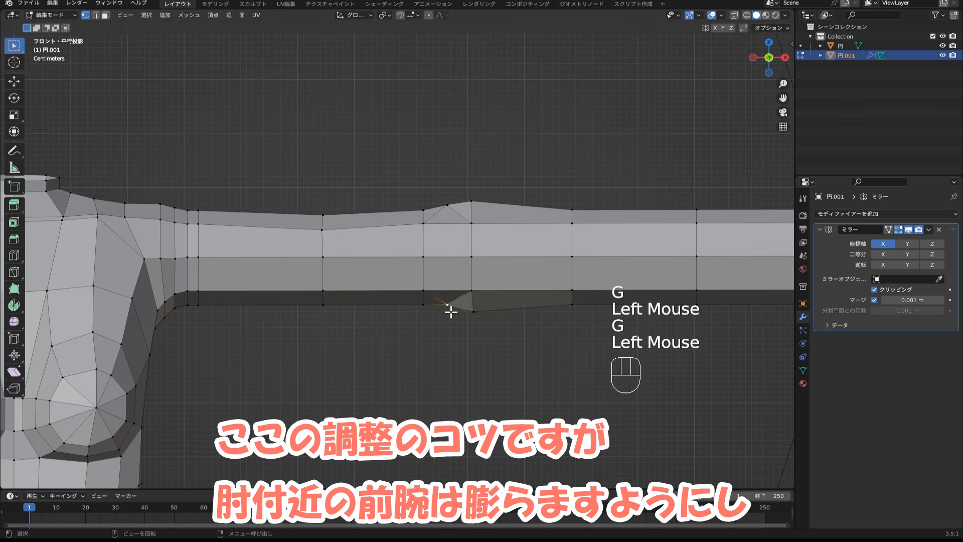
key("g")
left_click(480, 316)
key("g")
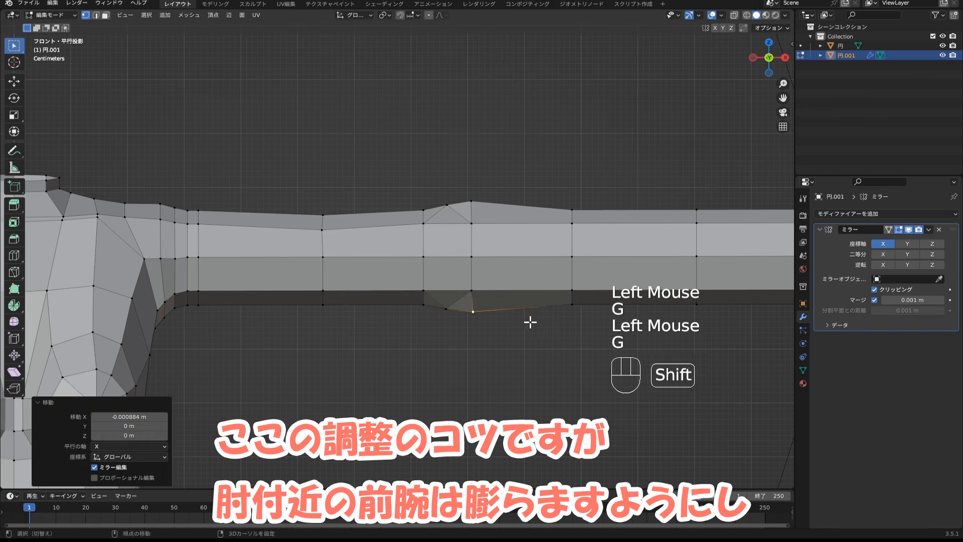
Bulge the forearm loop just beyond the elbow by lowering its bottom vertex and raising its top vertex.
middle_click_drag(530, 322, 401, 322, "shift")
left_click(446, 314)
key("g")
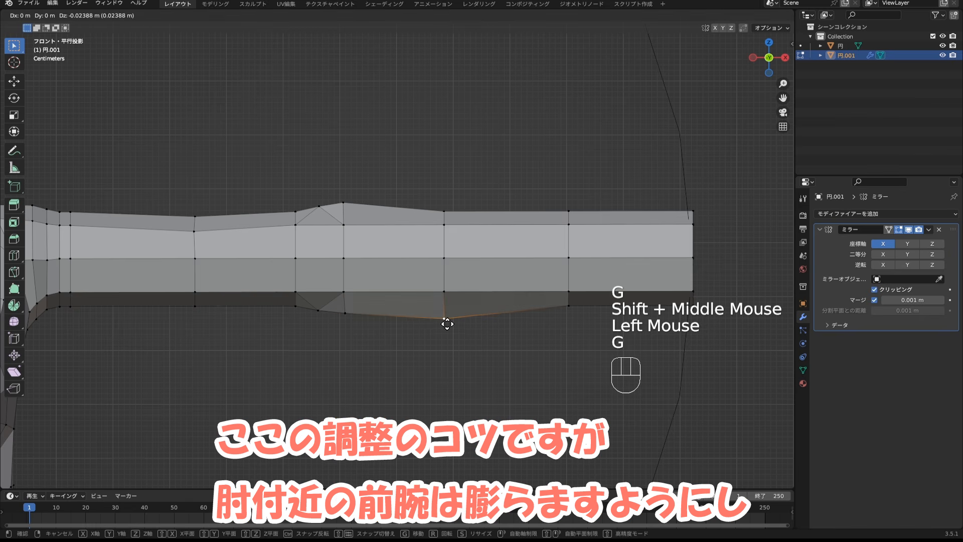
left_click(447, 323)
left_click(444, 211)
key("g")
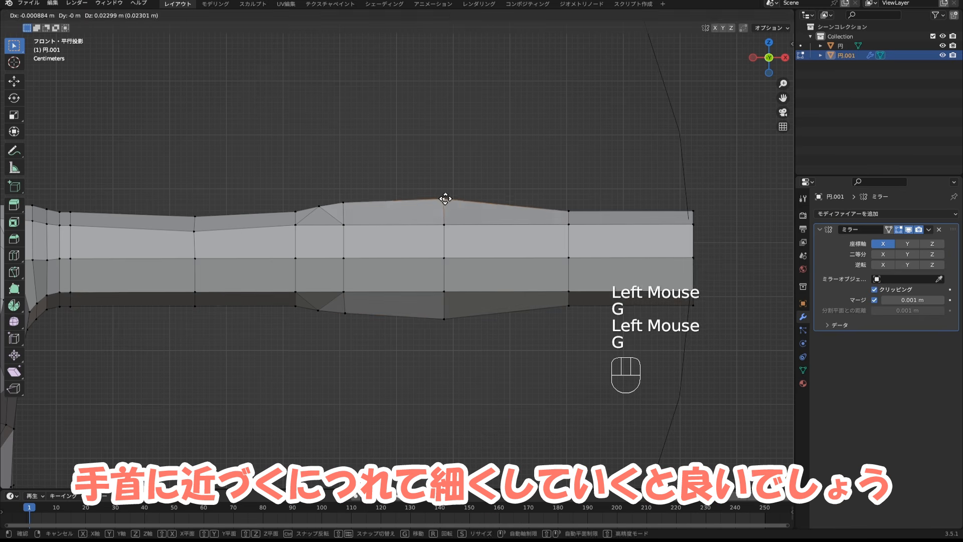
left_click(445, 194)
Raise the second-row vertices of the bulging forearm loop and the outer elbow loop slightly, the elbow one about 0.006 m.
left_click(443, 232)
key("g")
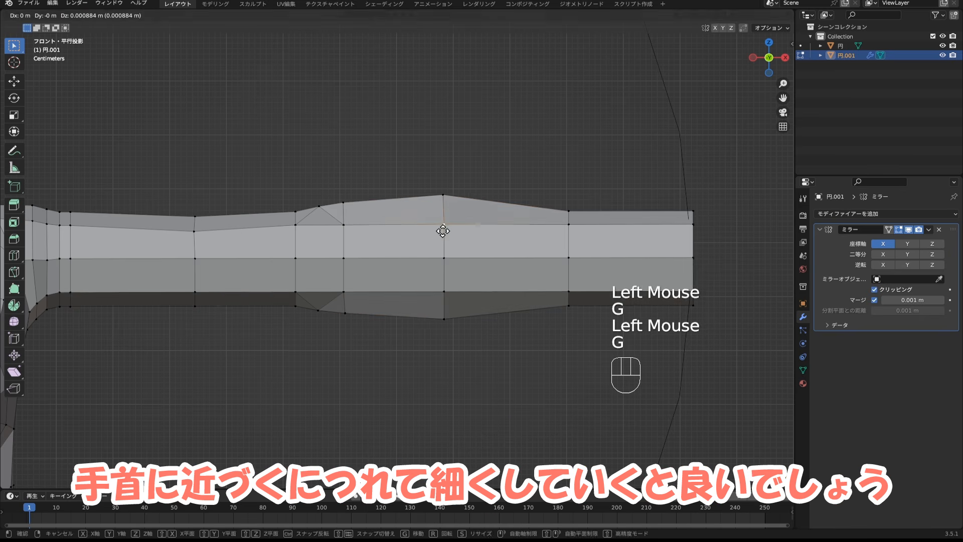
left_click(444, 229)
left_click(357, 229)
key("g")
left_click(355, 224)
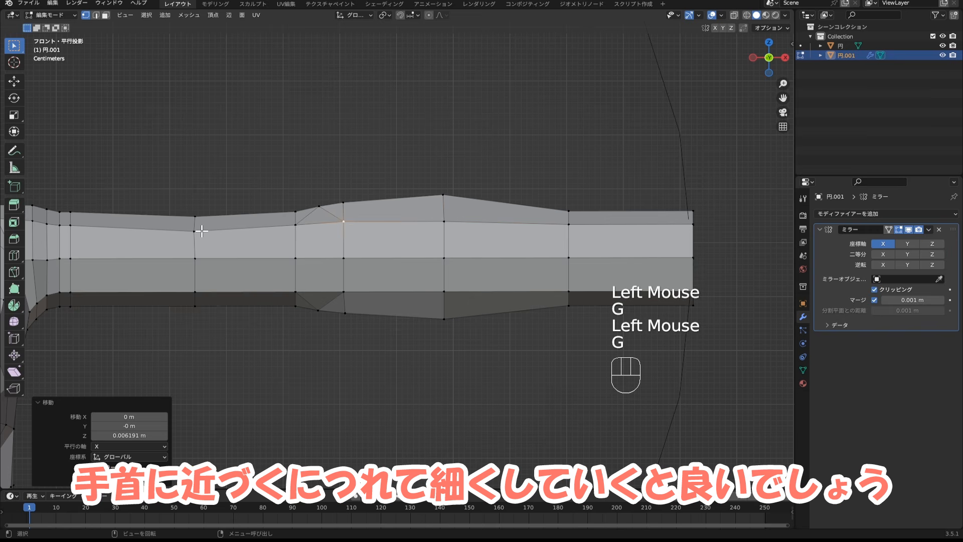
Raise the two lower vertices of the mid upper-arm loop slightly, the upper one about 0.005 m, to slim the upper arm.
left_click(190, 304)
key("g")
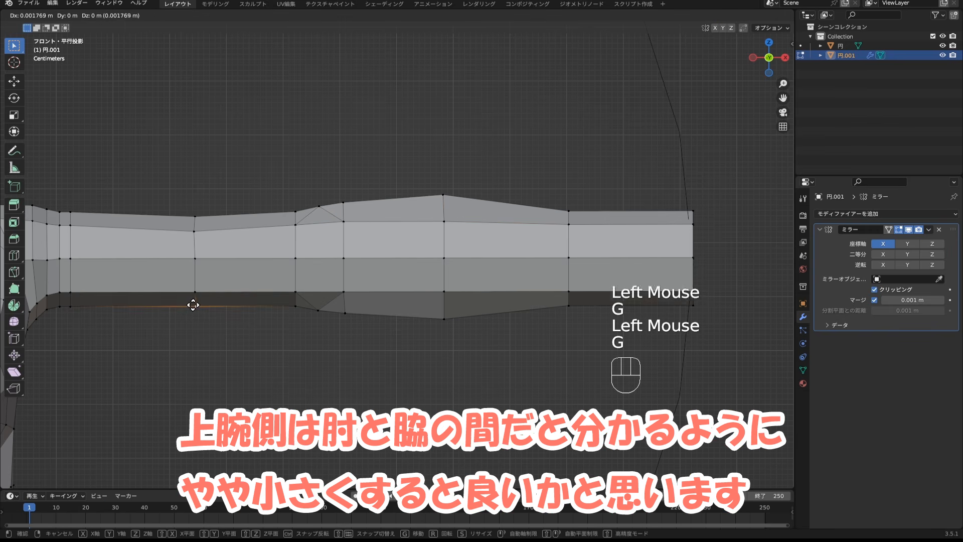
left_click(193, 294)
key("g")
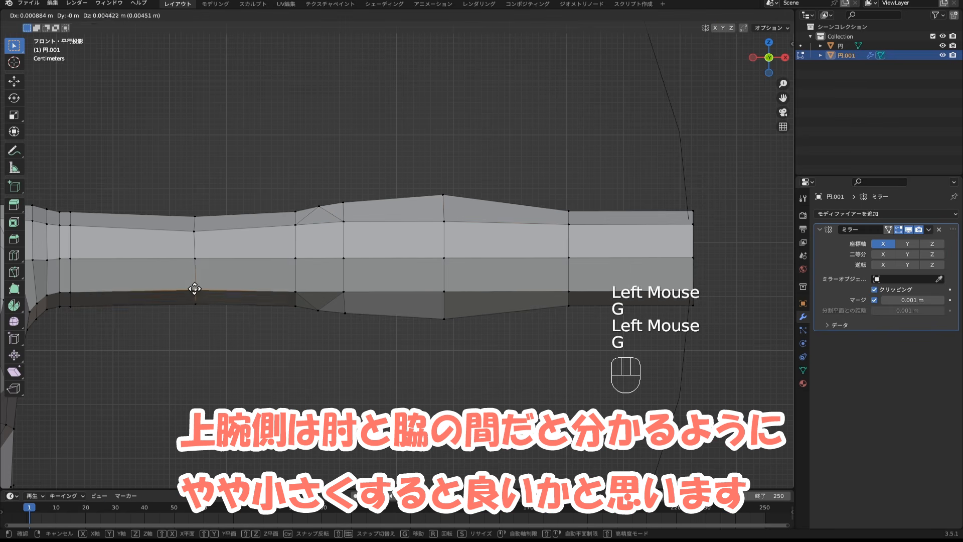
left_click(194, 288)
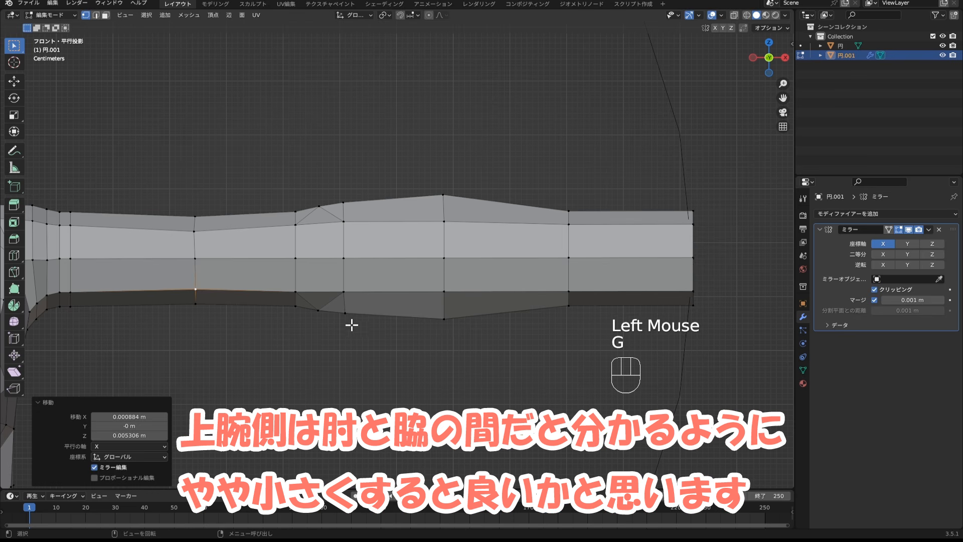
Smooth the arm's underside by raising the elbow vertices slightly and the forearm bulge's bottom vertex about 0.009 m.
left_click(323, 313)
key("g")
left_click(324, 311)
left_click(336, 312)
key("g")
left_click(336, 311)
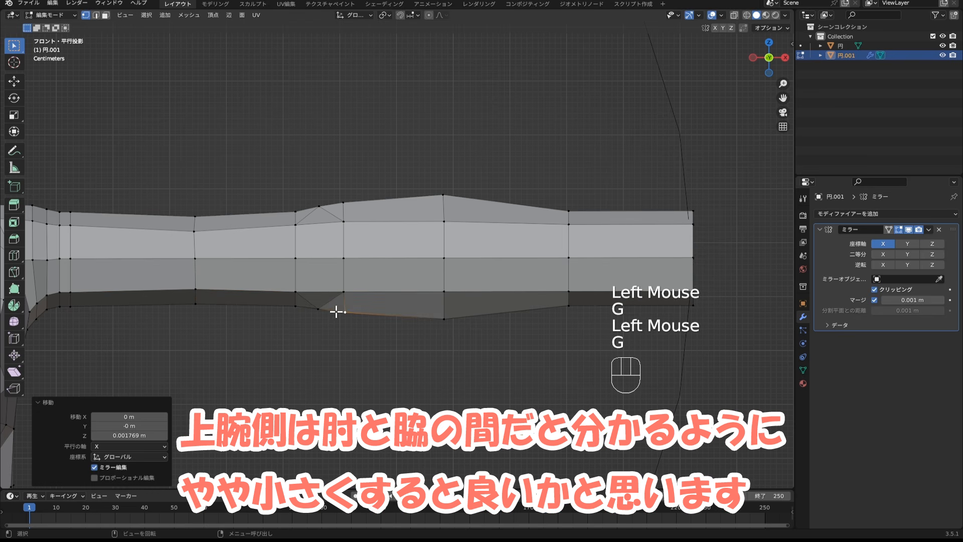
left_click(445, 325)
key("g")
left_click(456, 318)
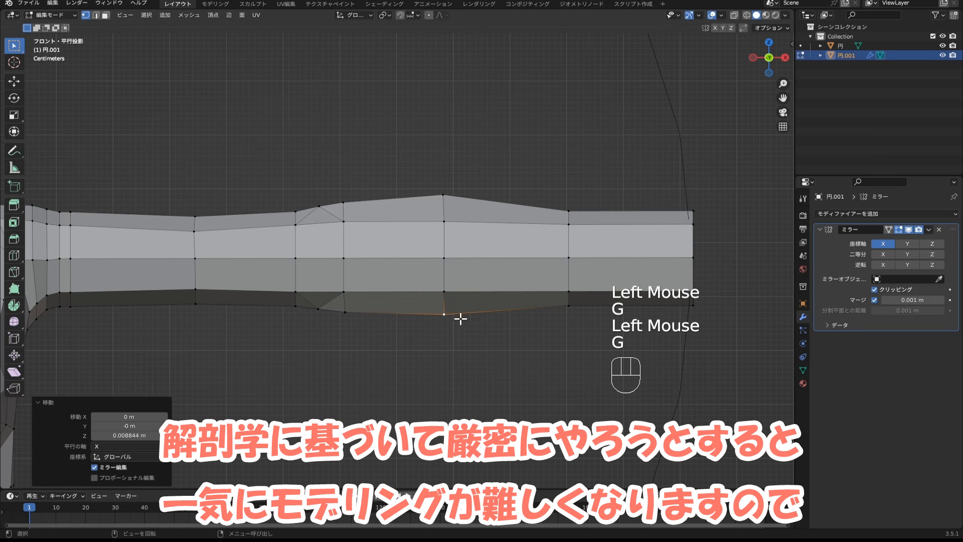
Select the open edge loop at the wrist and scale it down to 0.785.
middle_click(558, 320, "shift")
middle_click_drag(559, 319, 443, 323, "shift")
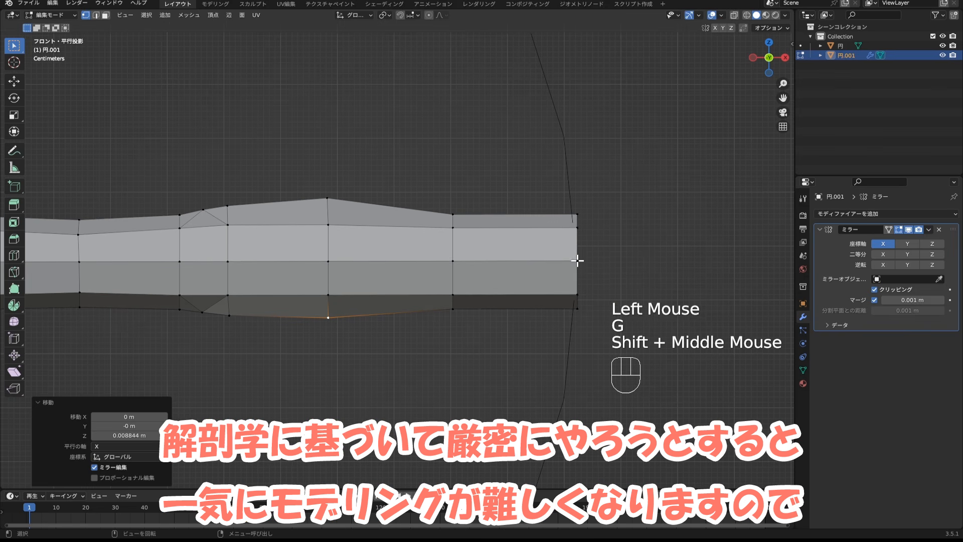
left_click(577, 252, "alt")
key("s")
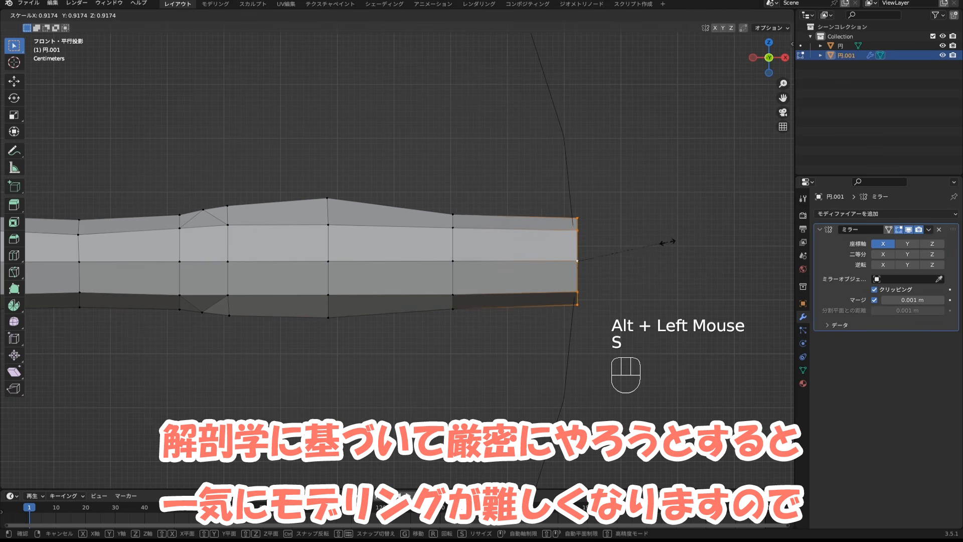
left_click(655, 246)
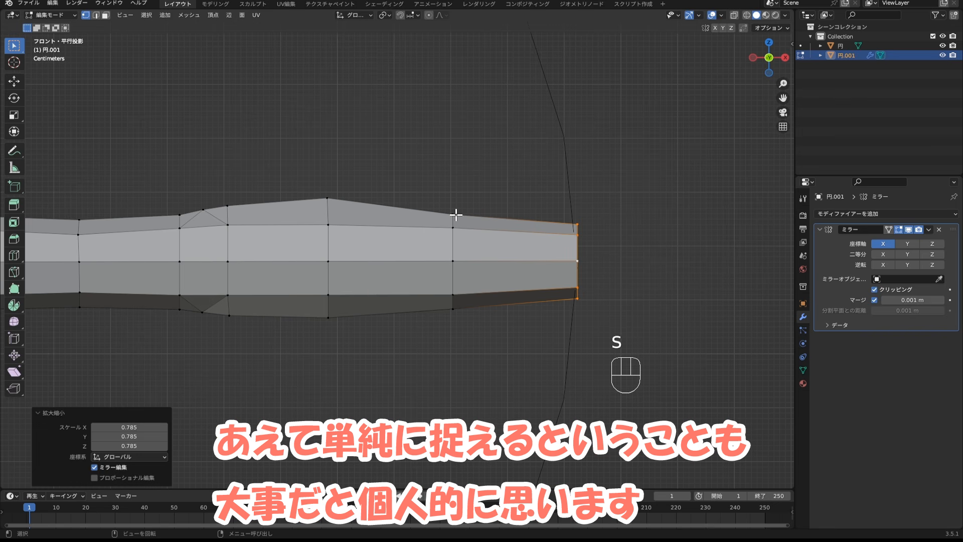
Adjust the top and bottom vertices of the forearm loop nearest the wrist.
left_click(456, 215)
key("g")
key("Escape")
left_click(455, 311)
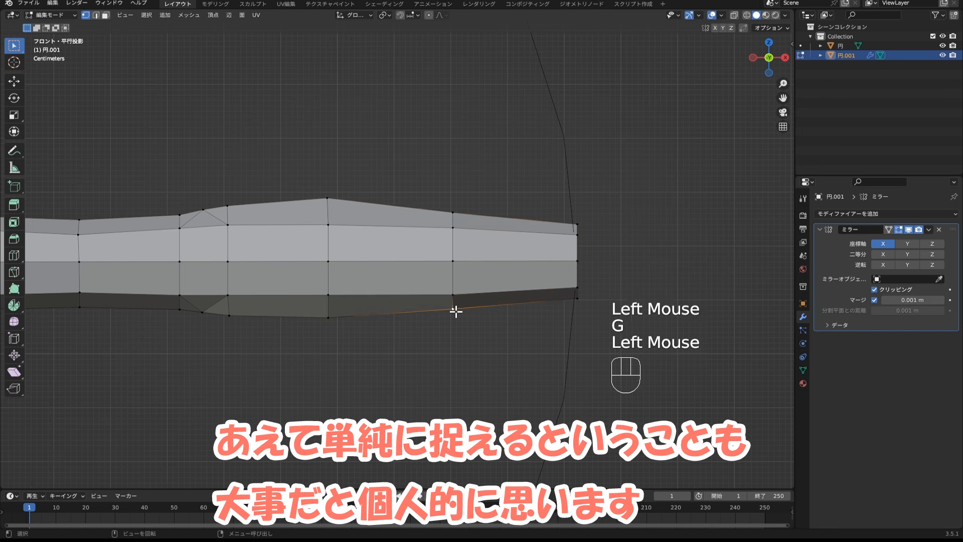
key("g")
Raise the four top-edge vertices of the shoulder joint slightly to round the transition into the upper arm.
scroll(454, 314, "down", 2)
middle_click_drag(232, 282, 449, 283, "shift")
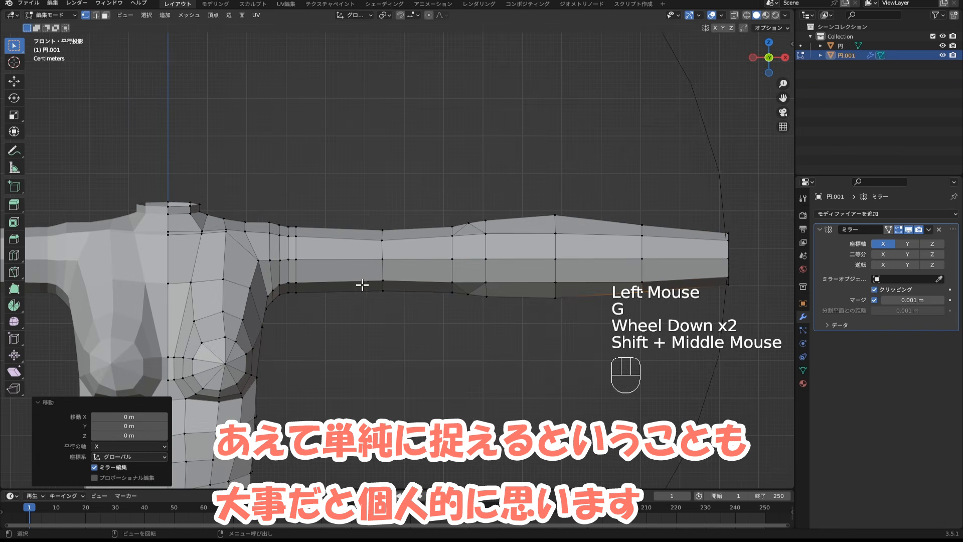
scroll(362, 284, "up", 2)
middle_click_drag(362, 284, 321, 258, "shift")
double_click(290, 200)
key("g")
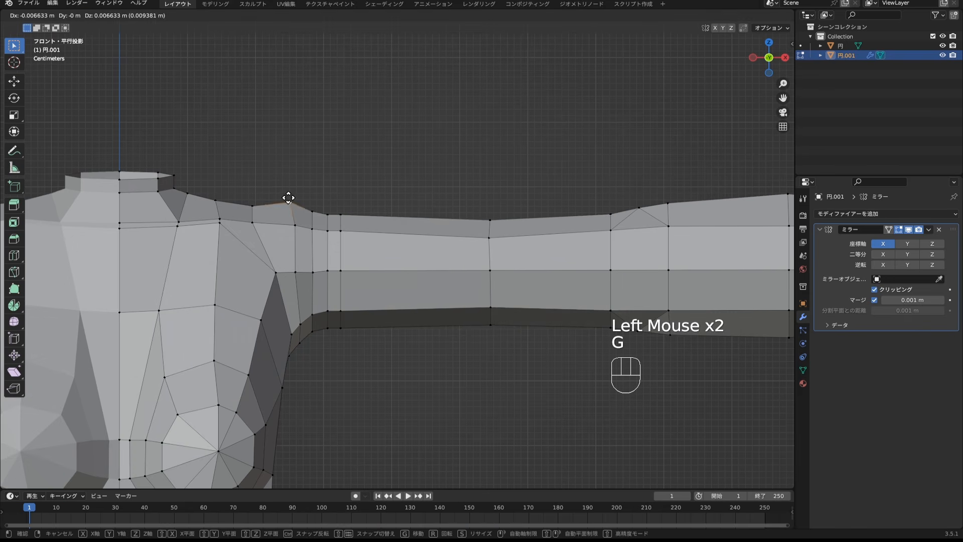
left_click(310, 210)
key("g")
left_click(325, 211)
key("g")
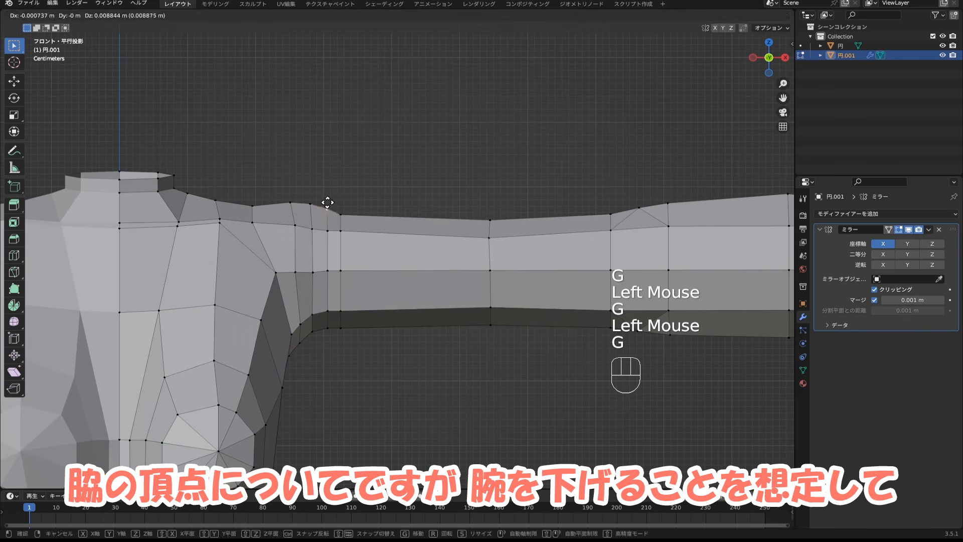
left_click(344, 212)
key("g")
left_click(344, 207)
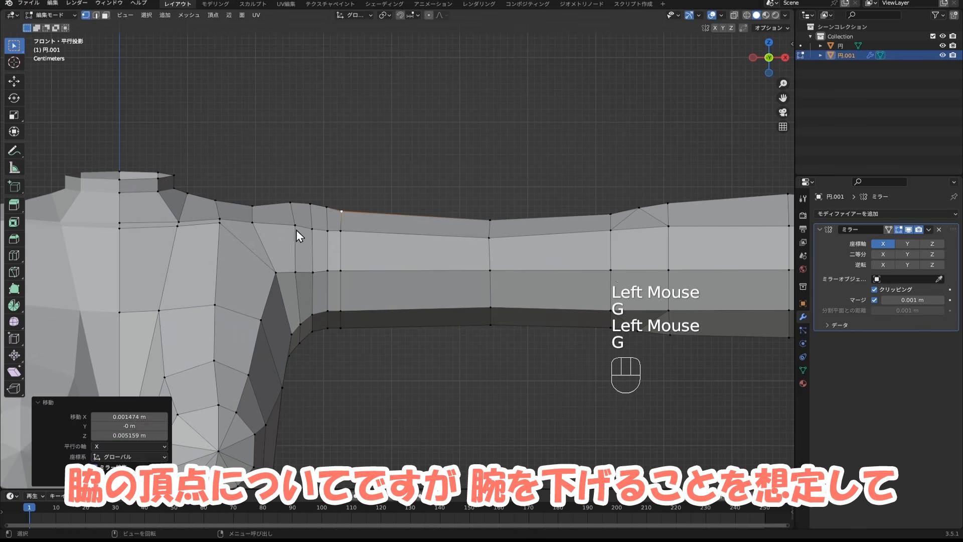
Shift the top and second-row vertices of the two inner shoulder loops toward the neck.
left_click(295, 229)
key("g")
left_click(282, 228)
left_click(286, 206)
key("g")
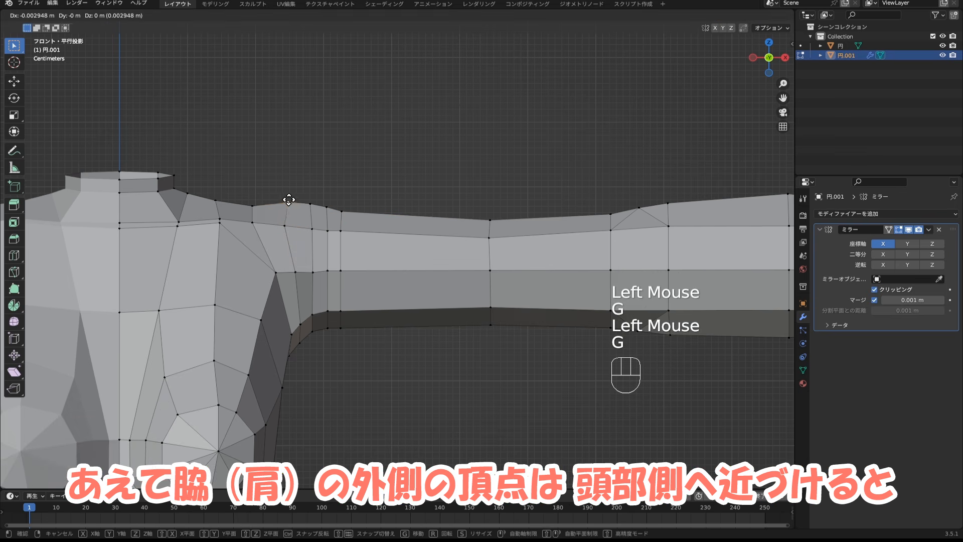
left_click(305, 200)
key("g")
left_click(307, 225)
left_click(307, 225)
key("g")
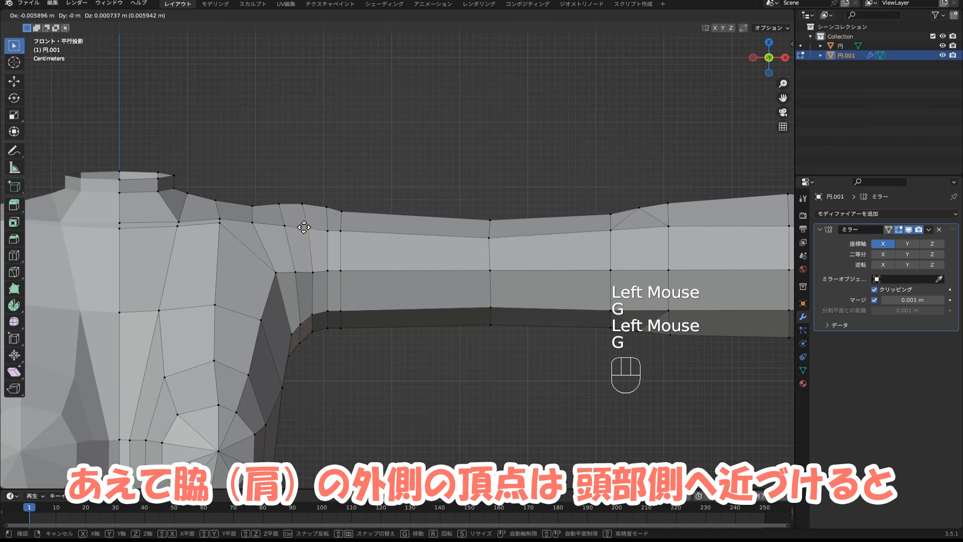
left_click(304, 227)
Nudge the armpit vertex and the three middle-row shoulder vertices slightly toward the torso.
left_click(312, 317)
key("g")
left_click(311, 317)
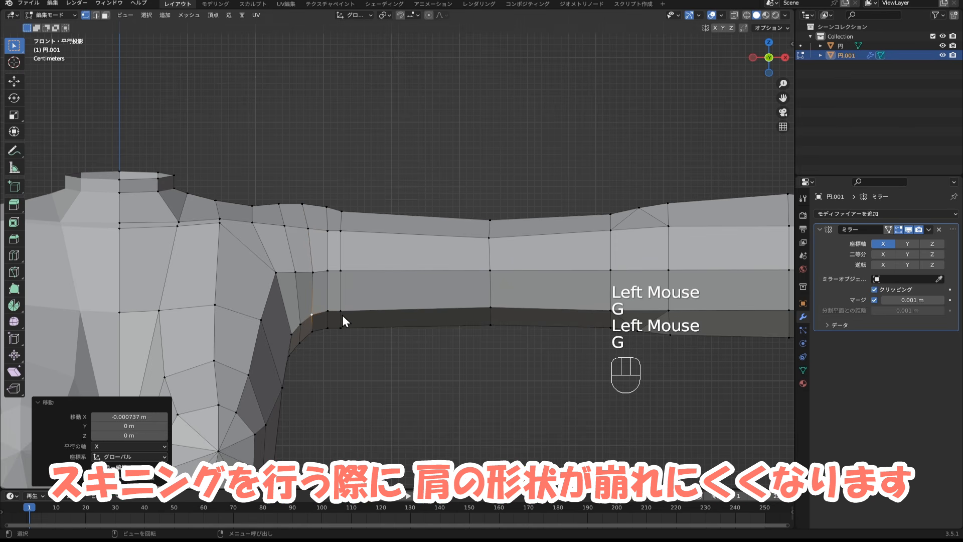
left_click(294, 273)
key("g")
left_click(284, 269)
left_click(317, 273)
key("g")
left_click(313, 270)
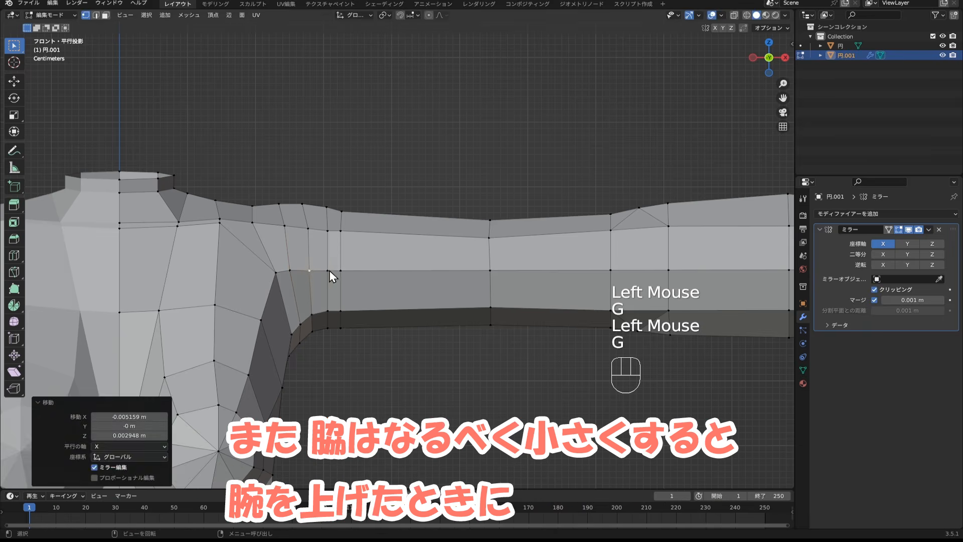
left_click(329, 270)
key("g")
left_click(327, 269)
Move the inner shoulder loop's second-row and top vertices further toward the neck, the top one about 0.018 m.
left_click(310, 235)
left_click(305, 233)
left_click(284, 226)
key("g")
left_click(272, 225)
left_click(278, 204)
key("g")
left_click(267, 204)
Move the next shoulder loop's top vertex toward the neck and its second-row vertex about 0.008 m the same way.
middle_click_drag(267, 205, 361, 200, "shift")
scroll(407, 180, "up", 2)
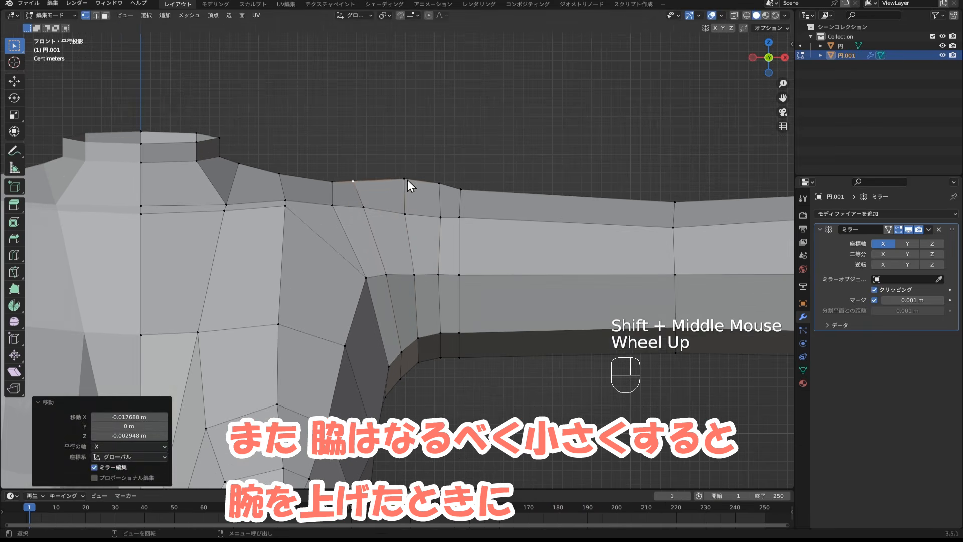
left_click(402, 177)
key("g")
left_click(380, 174)
left_click(406, 217)
key("g")
left_click(397, 218)
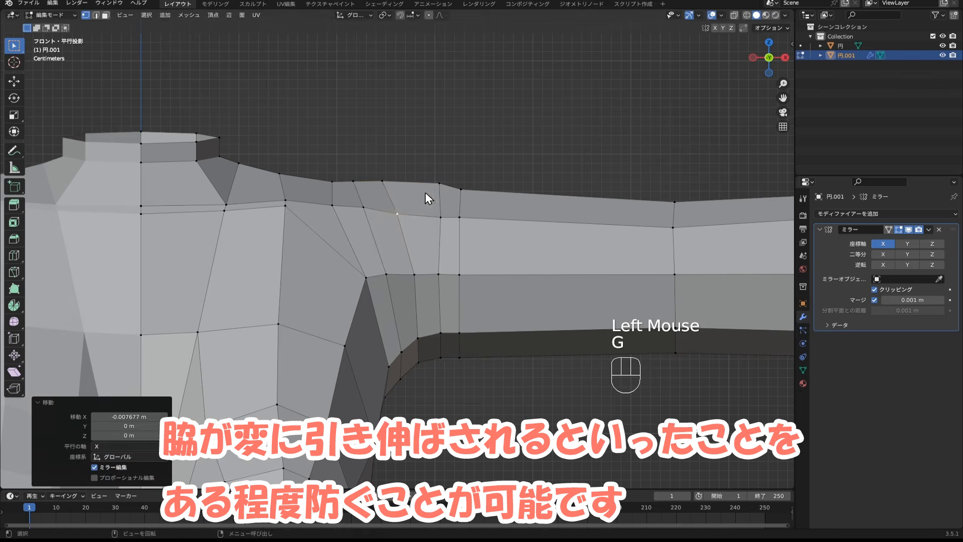
Move the outer shoulder loop's top and second-row vertices toward the neck.
left_click(437, 181)
key("g")
left_click(419, 180)
left_click(435, 220)
key("g")
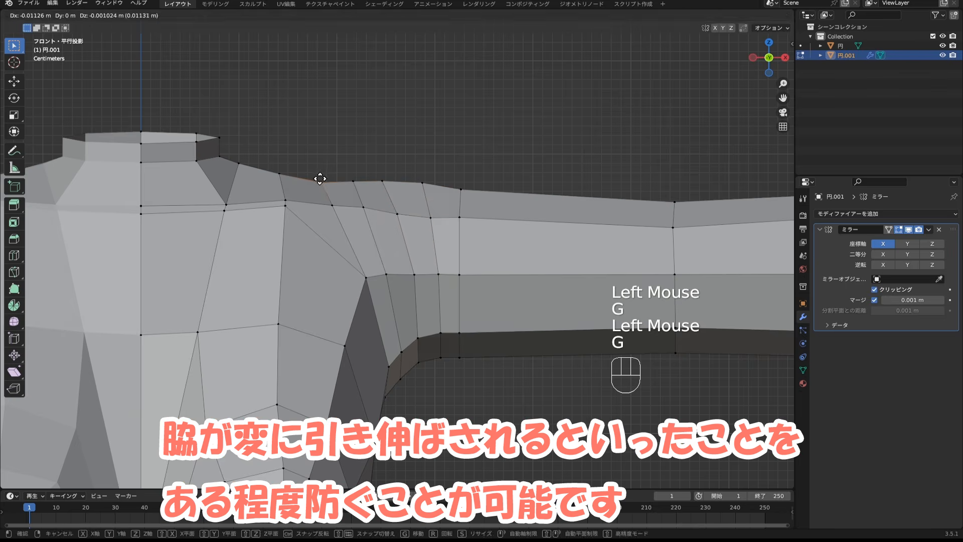
Nudge the shoulder's top-row vertices inward and slightly upward to form a gently rounded shoulder line.
left_click(345, 175)
left_click(380, 179)
key("g")
left_click(378, 174)
left_click(418, 182)
key("g")
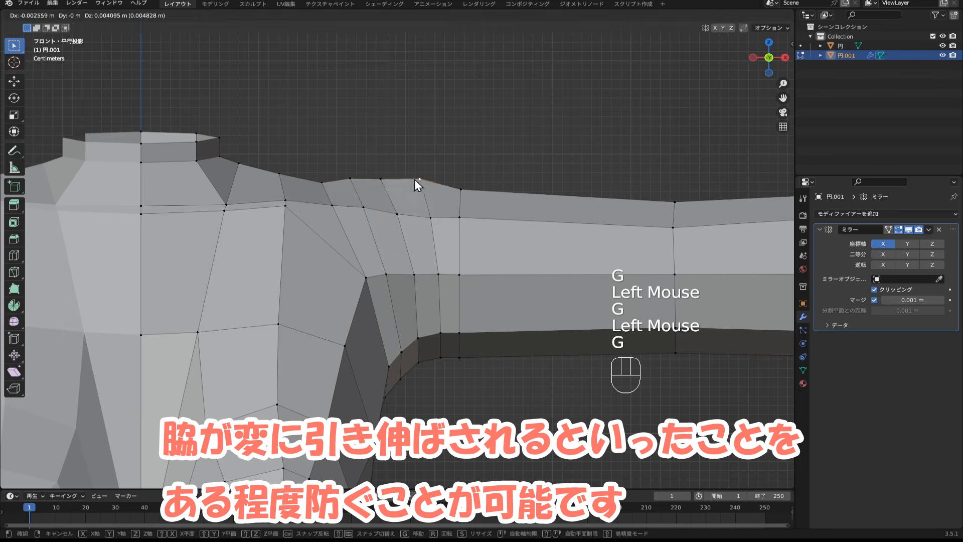
left_click(415, 179)
left_click(384, 178)
Shift the upper-arm loop's top vertex about 0.003 m toward the torso, and move the neighbouring second-row, armpit and middle-row shoulder vertices the same way.
left_click(459, 189)
key("g")
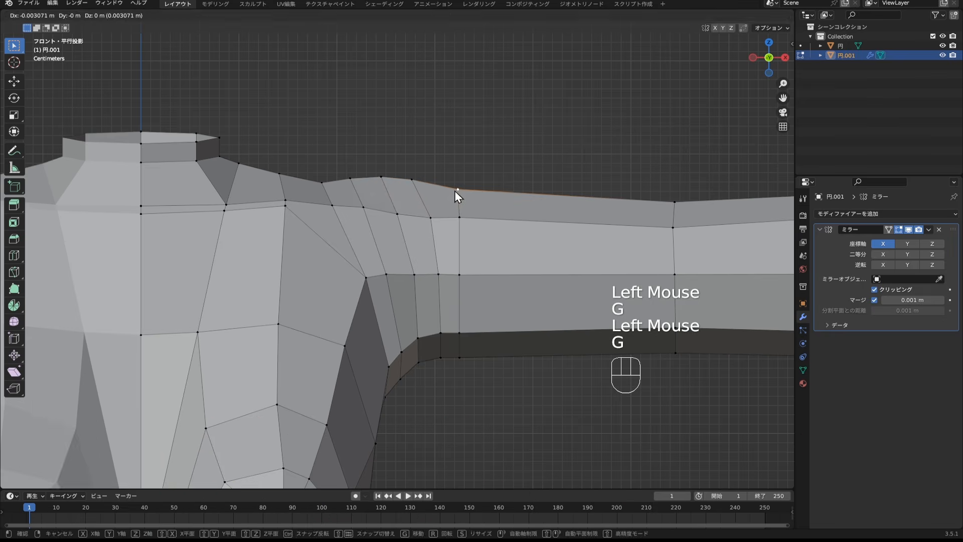
left_click(454, 190)
left_click(425, 215)
key("g")
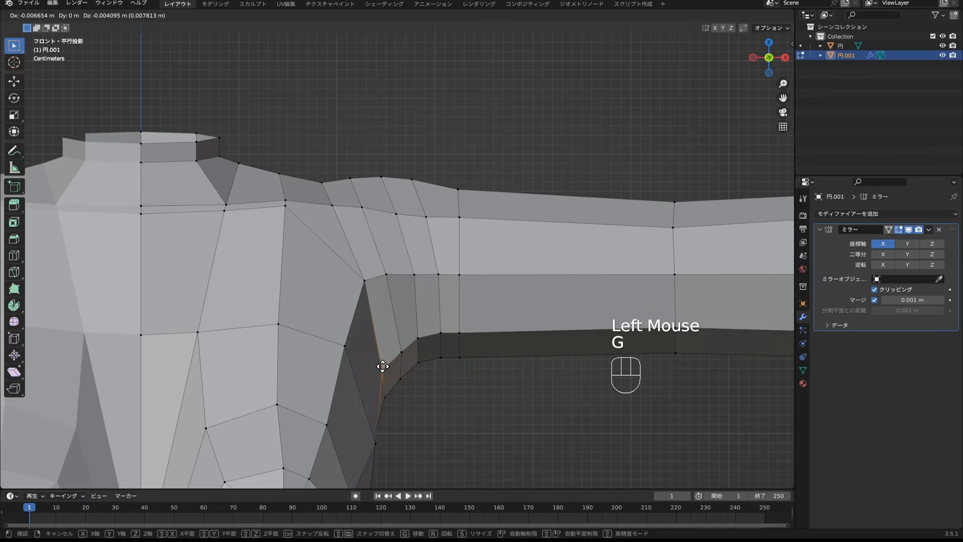
left_click(414, 273)
key("g")
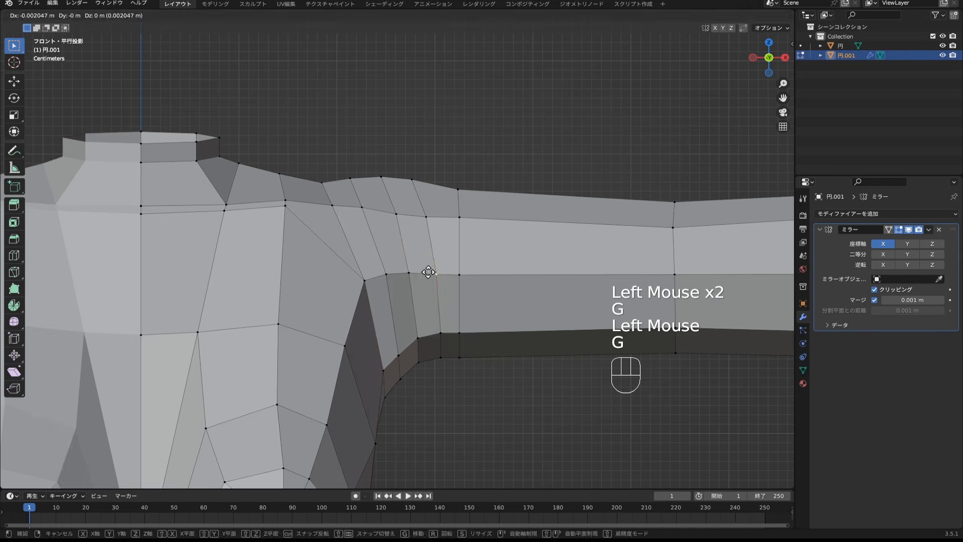
left_click(461, 206)
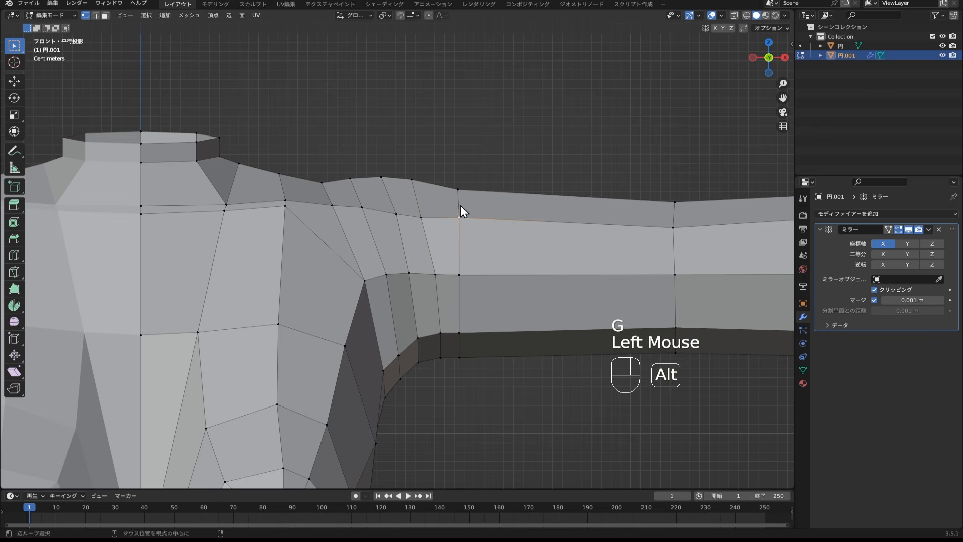
Slide the upper-arm edge loop slightly toward the torso and move its second-row vertex about 0.004 m the same way.
left_click(460, 206, "alt")
key("g")
key("g")
left_click(503, 226)
left_click(454, 217)
key("g")
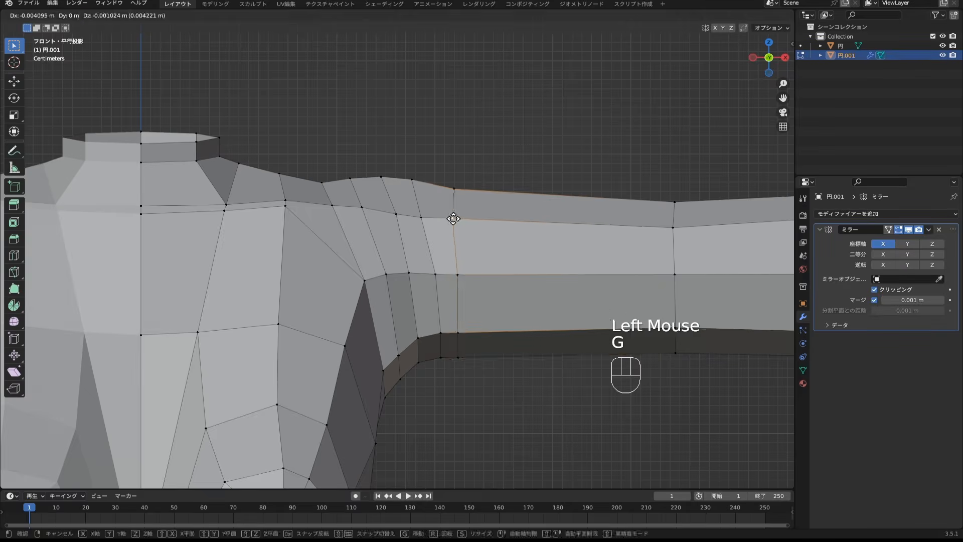
Adjust the adjacent loop's second-row vertex and move the lower armpit vertex about 0.002 m away from the torso.
left_click(421, 217)
key("g")
scroll(425, 324, "down", 2)
scroll(424, 324, "up", 1)
left_click(424, 324)
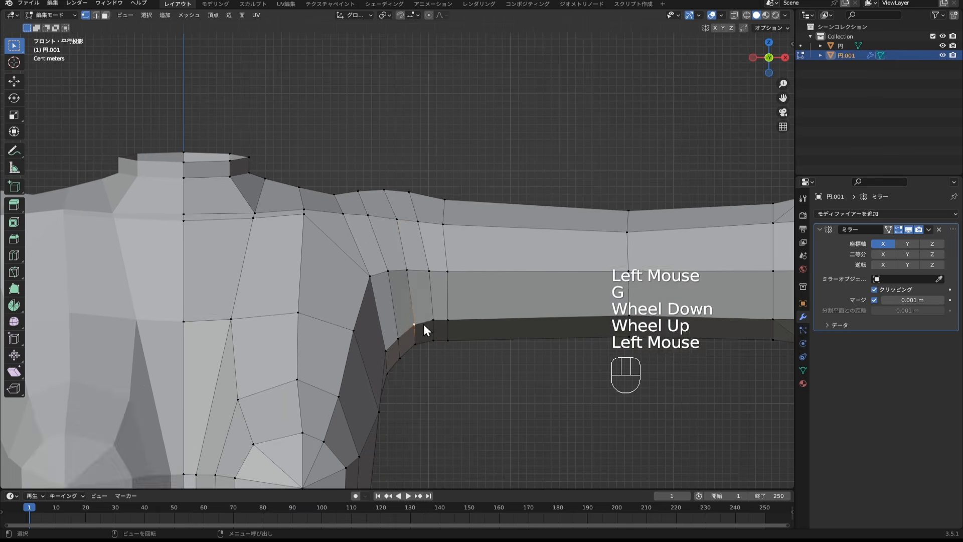
key("g")
scroll(425, 331, "down", 2)
scroll(425, 332, "up", 1)
scroll(425, 332, "down", 2)
scroll(425, 332, "down", 2)
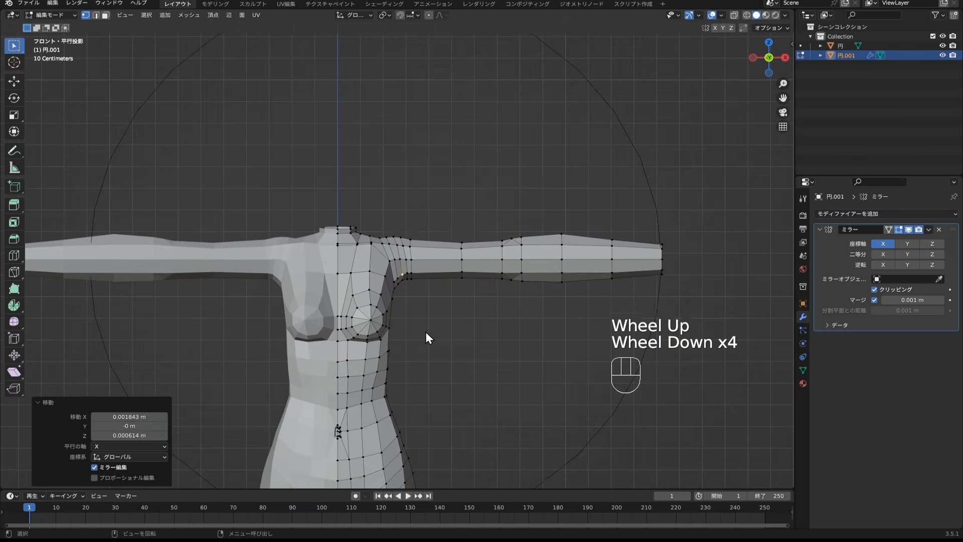
Lower the top vertices of the elbow and the mid-forearm to flatten the arm's upper outline.
scroll(425, 332, "up", 2)
middle_click_drag(425, 332, 461, 255, "shift")
scroll(460, 255, "up", 1)
left_click(484, 224)
key("g")
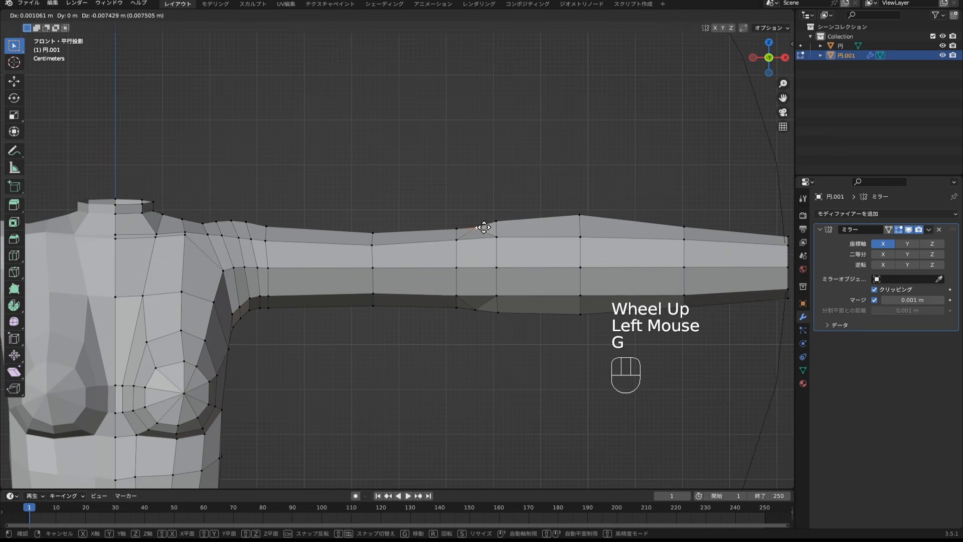
left_click(483, 227)
left_click(503, 224)
key("g")
left_click(506, 228)
left_click(579, 216)
key("g")
left_click(579, 223)
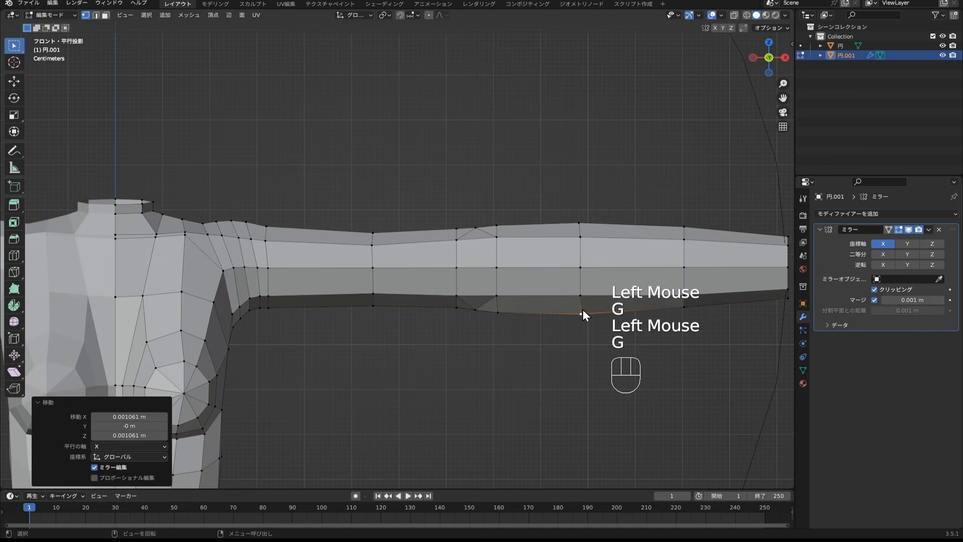
Raise the underside vertex just past the elbow about 0.008 m and raise the mid-forearm underside vertex.
left_click(497, 311)
key("g")
left_click(509, 310)
scroll(515, 324, "down", 2)
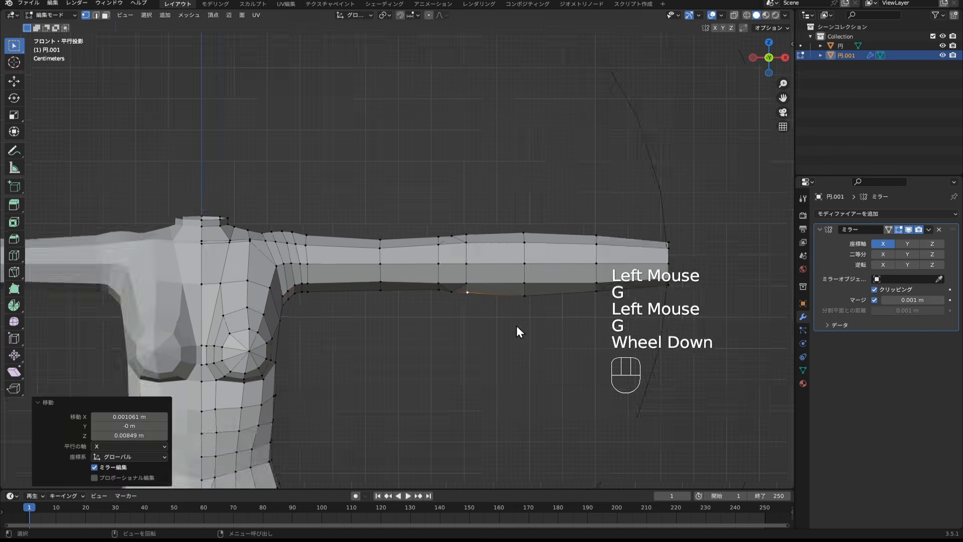
left_click(533, 295)
key("g")
left_click(535, 290)
Scale down the wrist end loop and its neighbouring forearm loop together, and move them about 0.005 m toward the torso and 0.0015 m down.
middle_click_drag(548, 290, 461, 291, "shift")
left_click(509, 289)
left_click(508, 255, "alt+shift")
left_click(510, 258)
left_click(511, 258, "alt")
left_click(599, 267, "alt+shift")
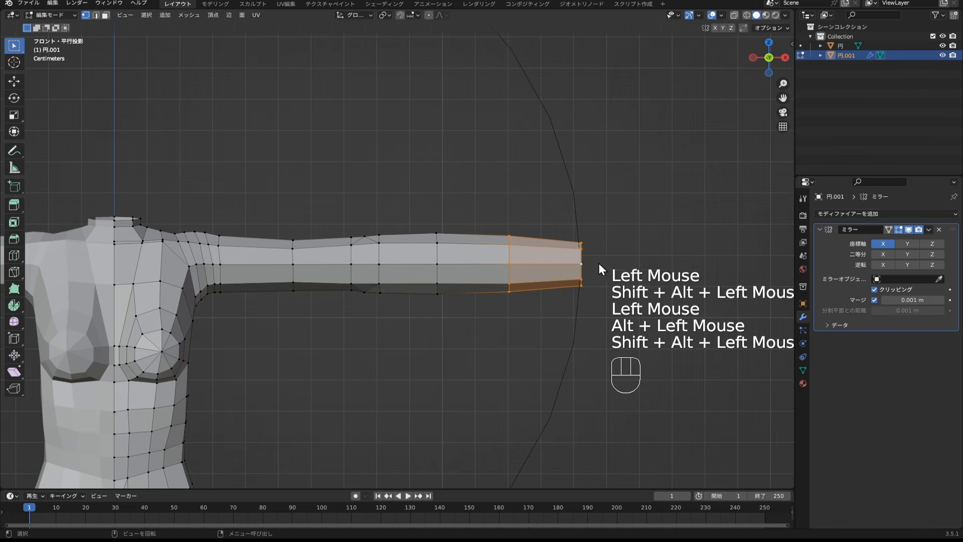
key("s")
key("z")
right_click(671, 242)
key("s")
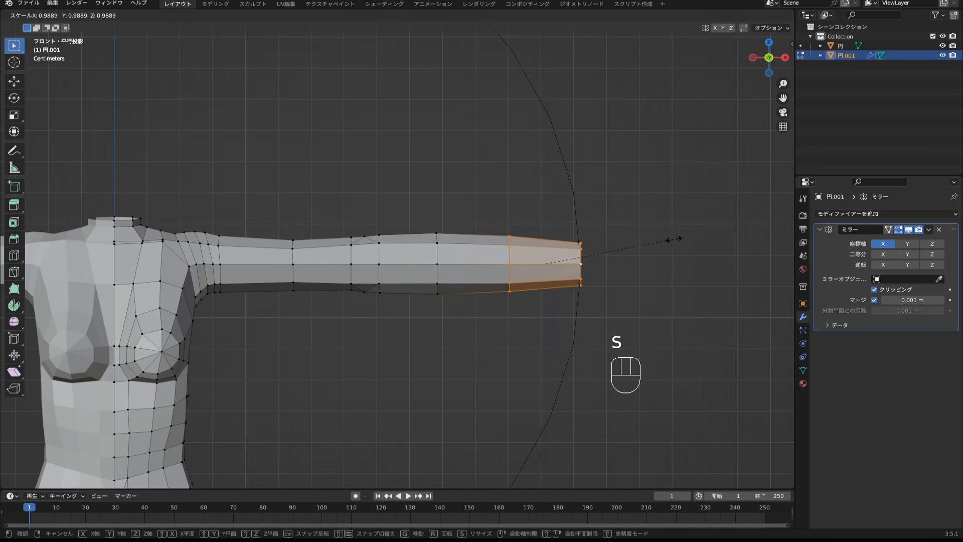
left_click(652, 246)
key("g")
left_click(656, 251)
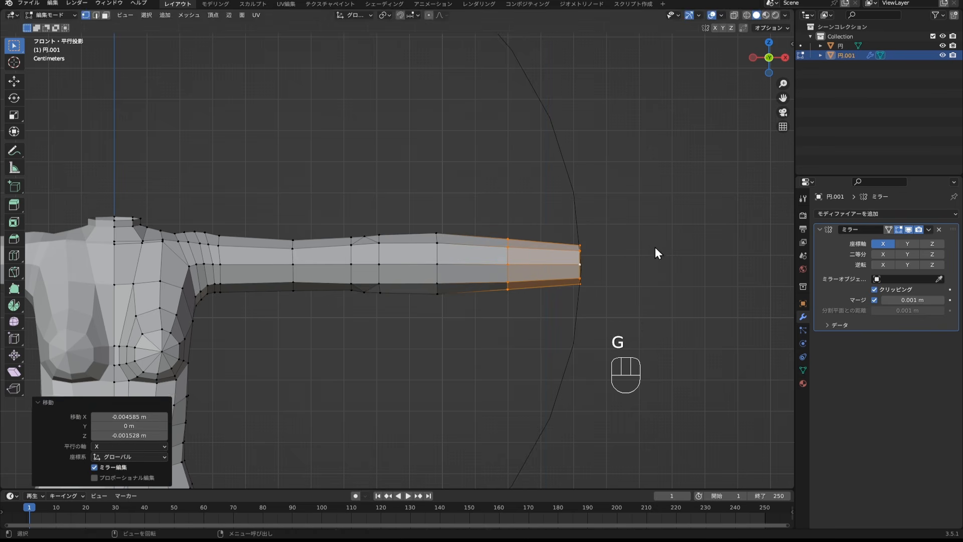
Adjust the mid-forearm's lower-row vertex and raise its bottom vertex about 0.004 m.
scroll(516, 301, "up", 2)
left_click(462, 294)
key("g")
left_click(463, 293)
left_click(456, 311)
key("g")
left_click(458, 308)
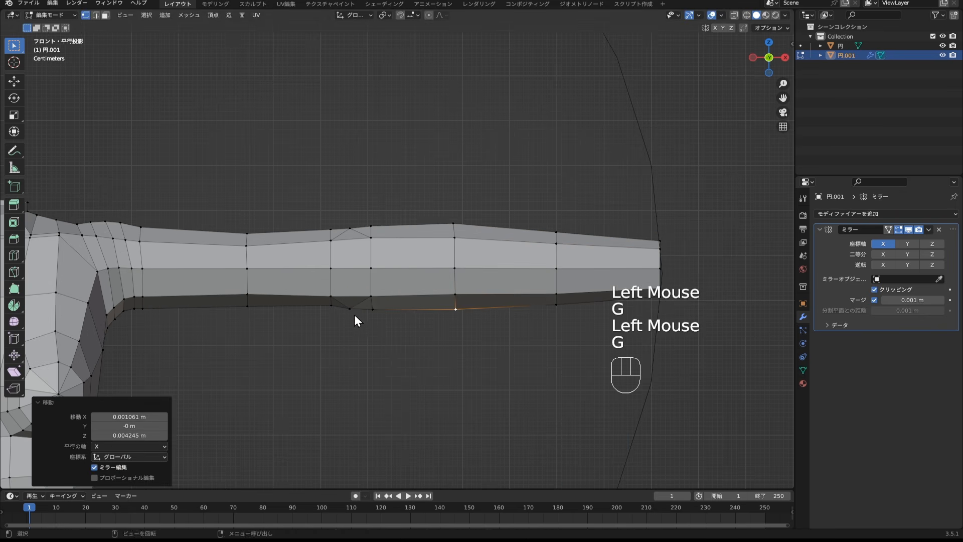
Raise the elbow's underside vertices slightly and lower its upper vertices about 0.01 m.
left_click_drag(375, 318, 318, 293)
left_click_drag(322, 211, 383, 254)
key("g")
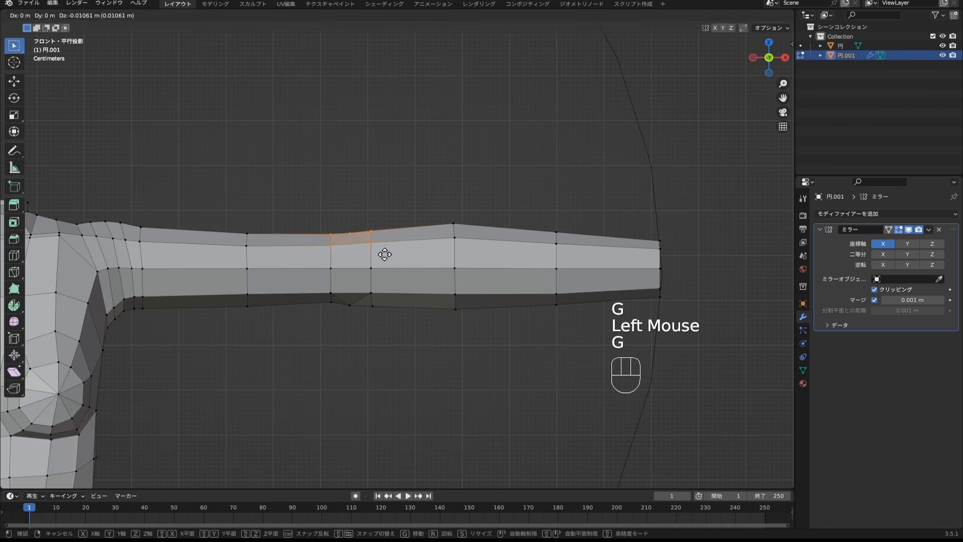
left_click(391, 253)
Lower the mid-forearm loop's top and second-row vertices to smooth the bulge.
left_click(454, 243)
key("g")
left_click(455, 245)
left_click(458, 224)
key("g")
left_click(455, 230)
left_click(454, 253)
key("g")
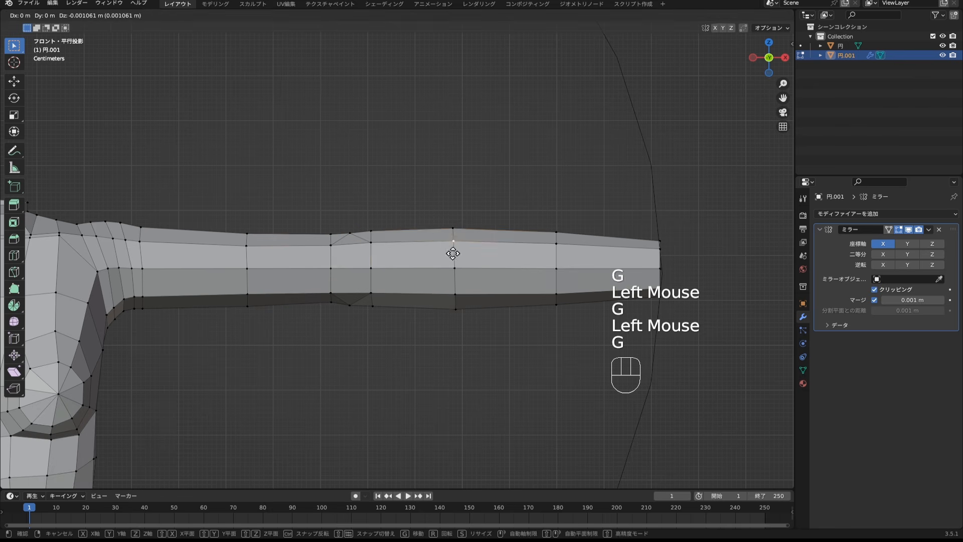
middle_click_drag(433, 287, 457, 271, "shift")
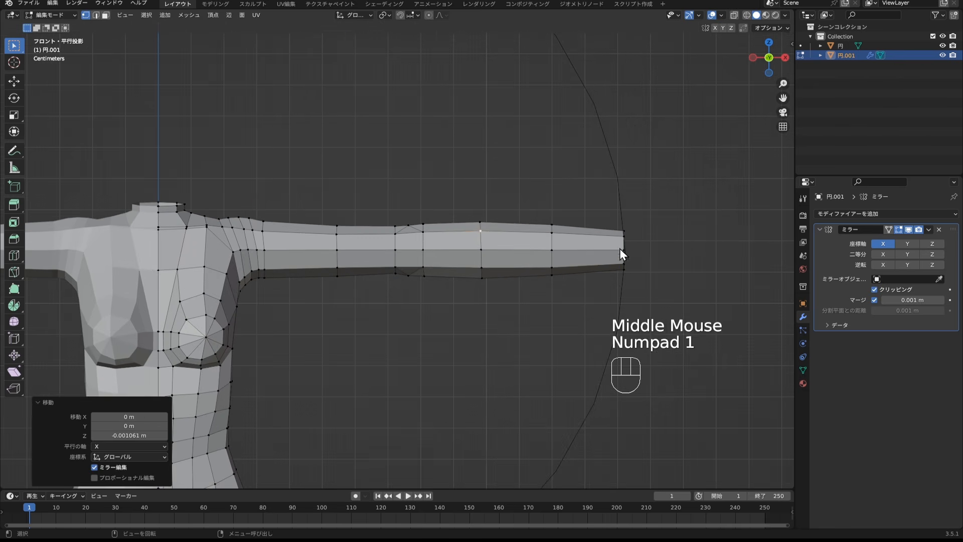
Scale down the wrist end loop and the forearm loop before it to taper the arm.
left_click(626, 257)
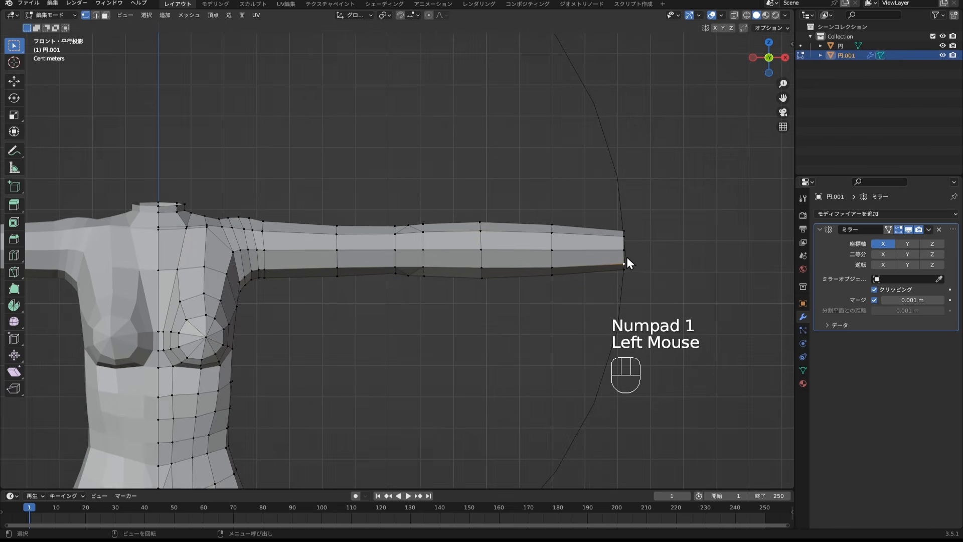
left_click(628, 260, "shift")
left_click(625, 242, "alt")
key("s")
left_click(647, 234)
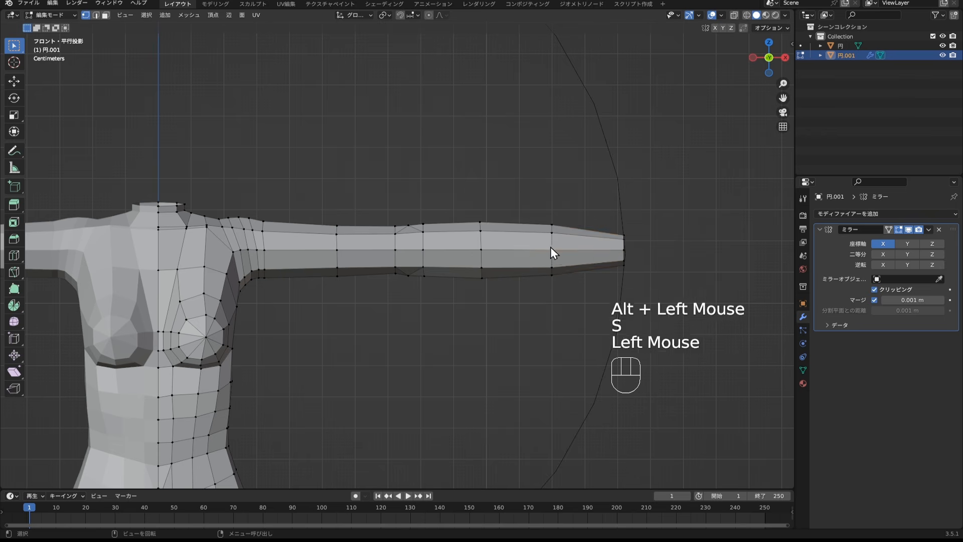
left_click(550, 251, "alt")
key("s")
left_click(620, 225)
Lower the top vertices of the outer shoulder loops to flatten the shoulder hump.
scroll(441, 236, "up", 3)
left_click(439, 217)
key("g")
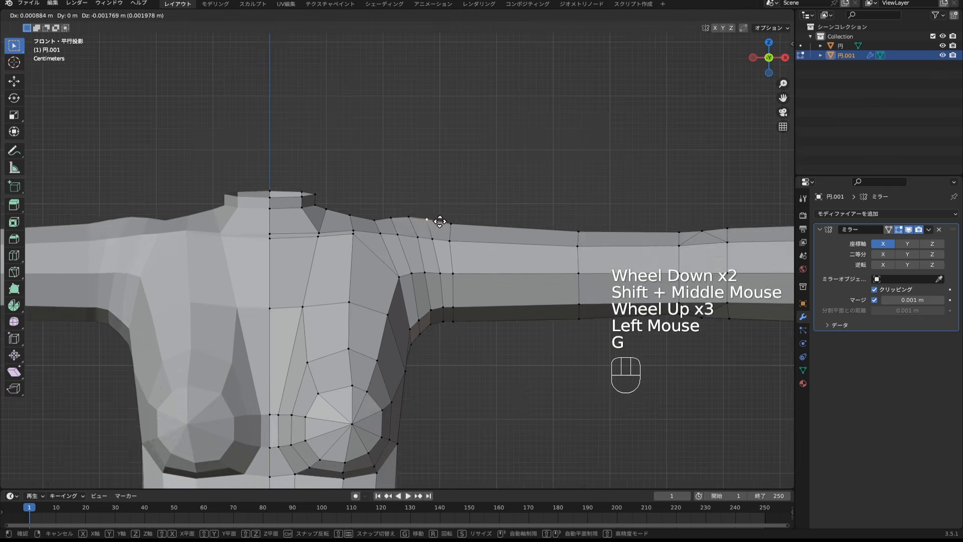
left_click(440, 222)
scroll(432, 219, "up", 2)
left_click(424, 196)
key("g")
left_click(426, 204)
Lower the second shoulder loop's top vertex about 0.005 m and fine-tune the next loop's top vertex to line up.
left_click(385, 192)
key("g")
left_click(385, 195)
left_click(423, 200)
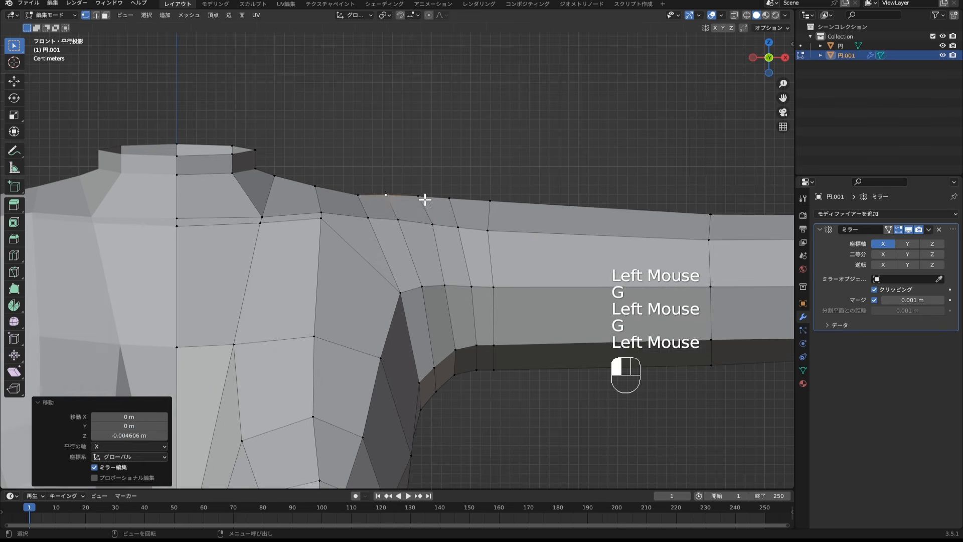
key("g")
left_click(429, 200)
left_click(452, 201)
Move the armpit underside vertices and the inner middle-row shoulder vertex slightly toward the torso.
left_click(457, 395)
key("g")
left_click(455, 389)
left_click(458, 377)
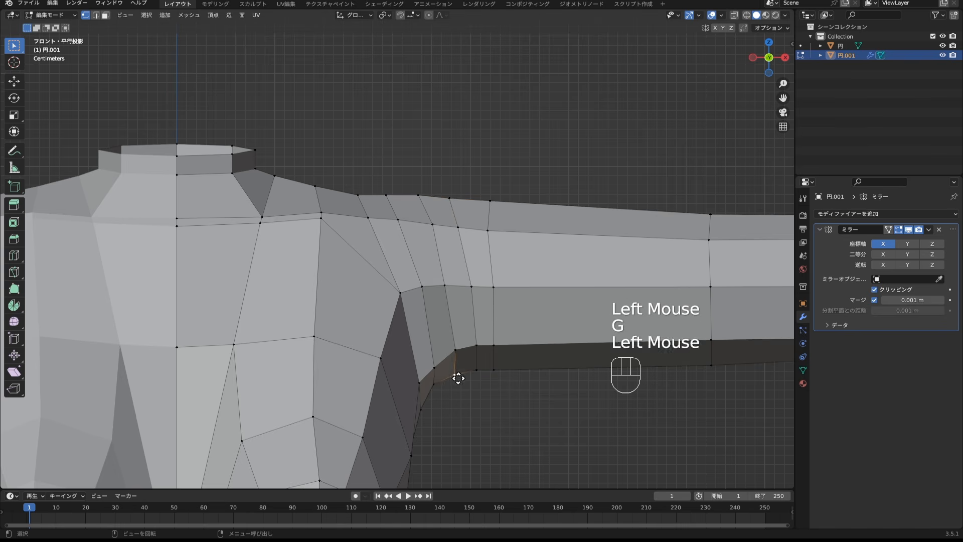
key("g")
left_click(456, 376)
left_click(442, 371)
key("g")
key("g")
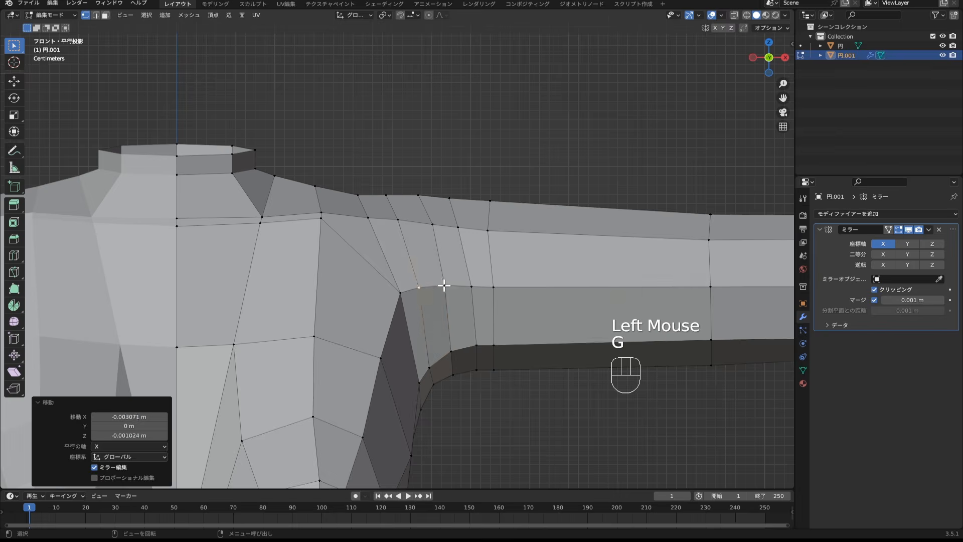
Move the upper-arm loop's top and second-row vertices and the adjacent loop's underside vertex toward the torso.
left_click(490, 203)
key("g")
left_click(490, 232)
key("g")
left_click(477, 346)
key("g")
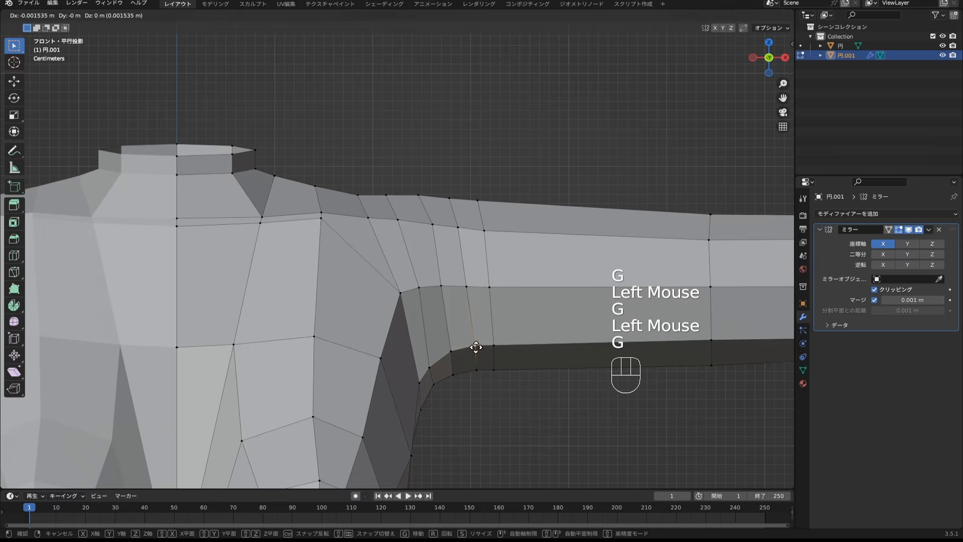
left_click(475, 346)
Lower the mid-forearm's top vertex about 0.009 m and adjust the second-row vertex beneath it.
scroll(469, 345, "down", 4)
scroll(469, 345, "down", 1)
scroll(527, 273, "up", 1)
left_click(602, 241)
key("g")
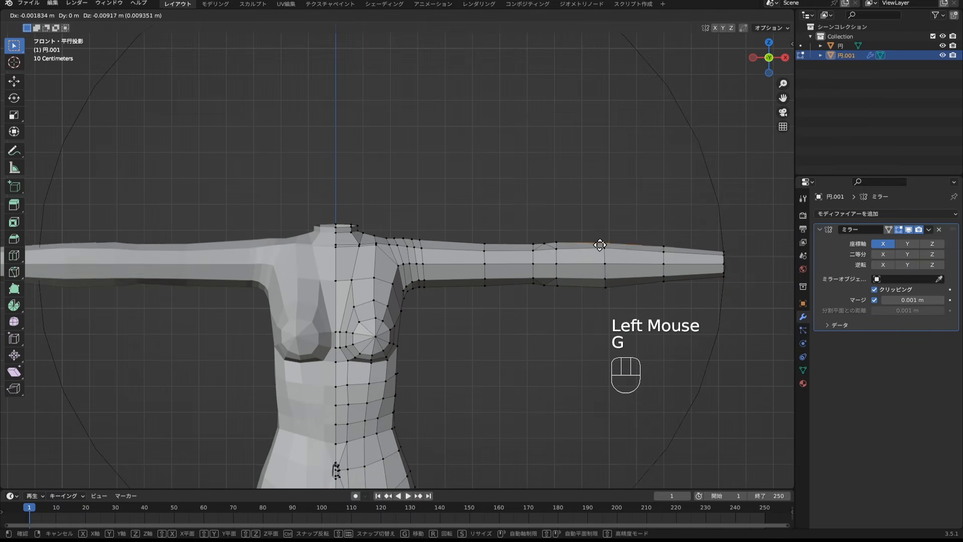
left_click(604, 248)
key("g")
left_click(561, 246)
Scale down the edge loop on the upper-arm side of the elbow.
middle_click_drag(564, 243, 480, 244, "shift")
scroll(479, 245, "up", 2)
left_click(475, 254)
left_click(475, 255, "alt")
left_click(476, 240, "alt+shift")
scroll(532, 263, "up", 1)
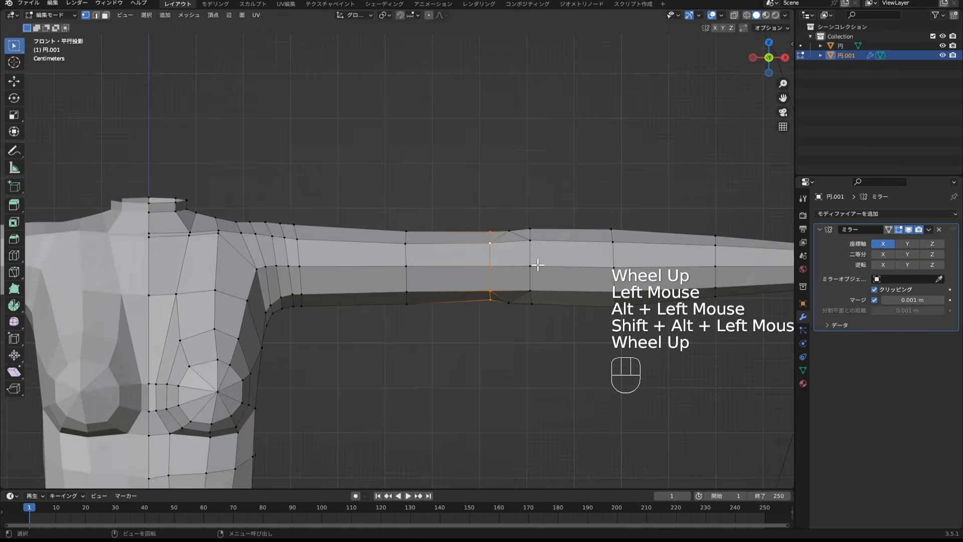
key("s")
left_click(614, 240)
Scale down the edge loop on the forearm side of the elbow.
left_click(533, 254, "alt")
left_click(534, 237, "alt+shift")
left_click(536, 235, "alt+shift")
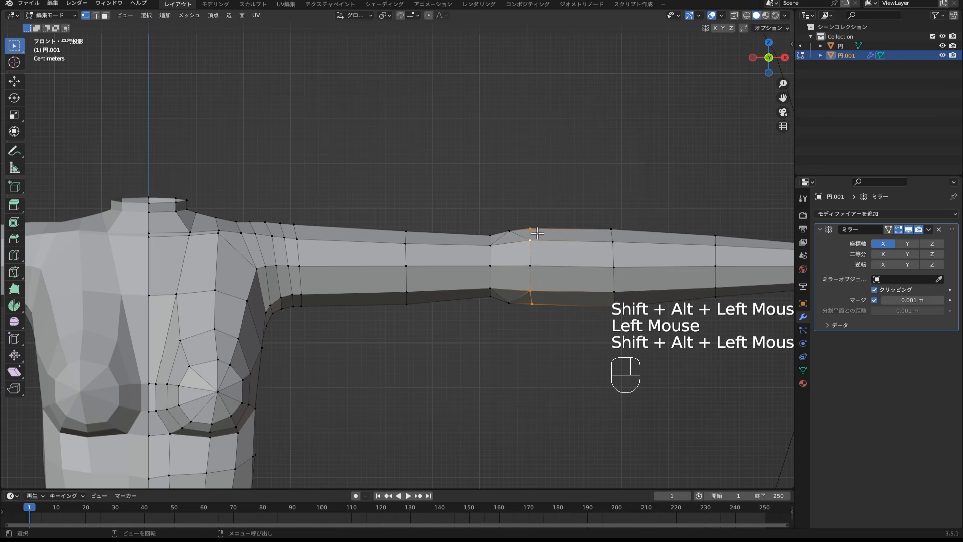
key("s")
left_click(593, 211)
Nudge the top and underside vertices on the forearm side of the elbow vertically to smooth the outline.
left_click(510, 233)
key("g")
left_click(511, 236)
left_click(510, 302)
key("g")
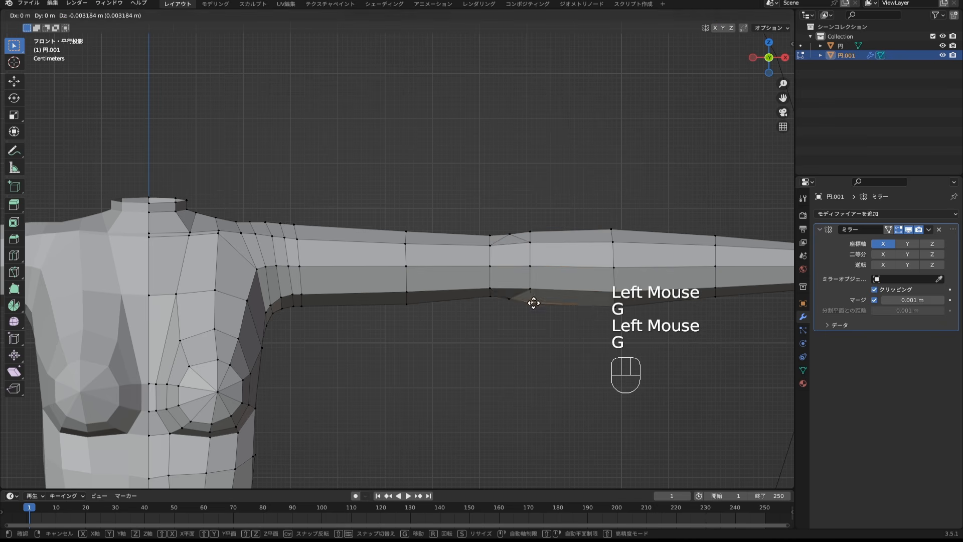
left_click(534, 303)
Scale down the mid-forearm edge loop slightly.
scroll(529, 305, "down", 6)
middle_click_drag(479, 306, 488, 299, "shift")
scroll(494, 286, "up", 3)
left_click(538, 242)
left_click(538, 241, "alt")
key("s")
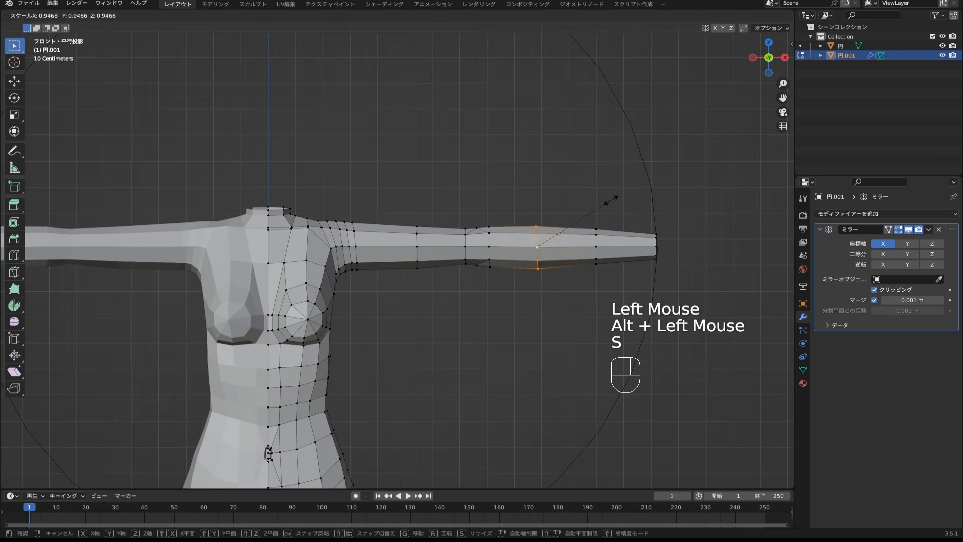
left_click(606, 203)
Raise the top vertex of the forearm-side elbow loop slightly and the mid-forearm's top vertex about 0.0025 m.
scroll(546, 230, "up", 2)
left_click(533, 217)
key("g")
left_click(533, 214)
left_click(599, 216)
key("g")
left_click(599, 214)
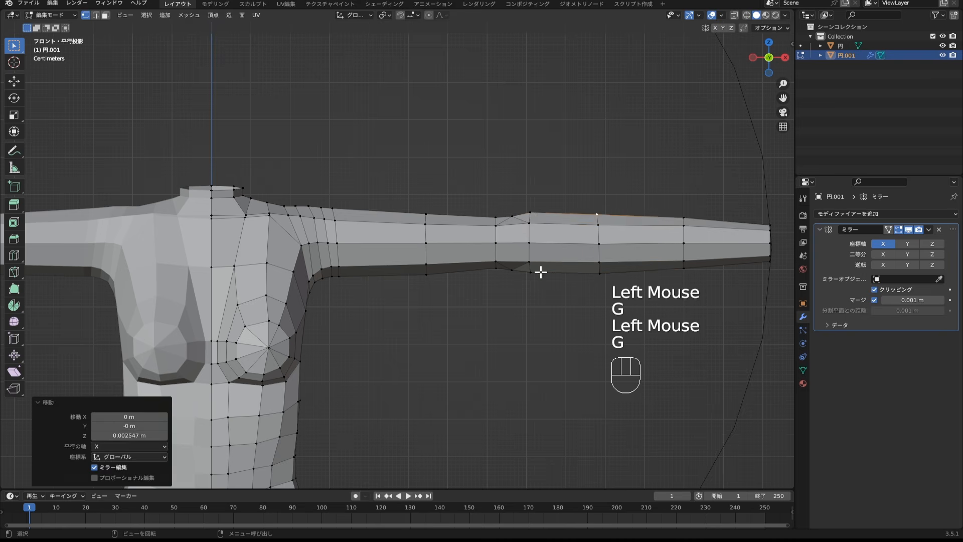
Scale the edge loop between the mid-forearm and the wrist.
left_click(684, 254, "alt")
key("s")
left_click(672, 261)
From behind with X-ray on, move the innermost shoulder loop's second-row vertex about 0.031 m and third-row vertex about 0.013 m toward the torso.
scroll(672, 261, "down", 2)
middle_click_drag(481, 320, 454, 288, "shift")
scroll(565, 282, "down", 1)
key("KP_1")
scroll(500, 247, "up", 2)
scroll(454, 288, "up", 1, "shift")
scroll(454, 288, "up", 1)
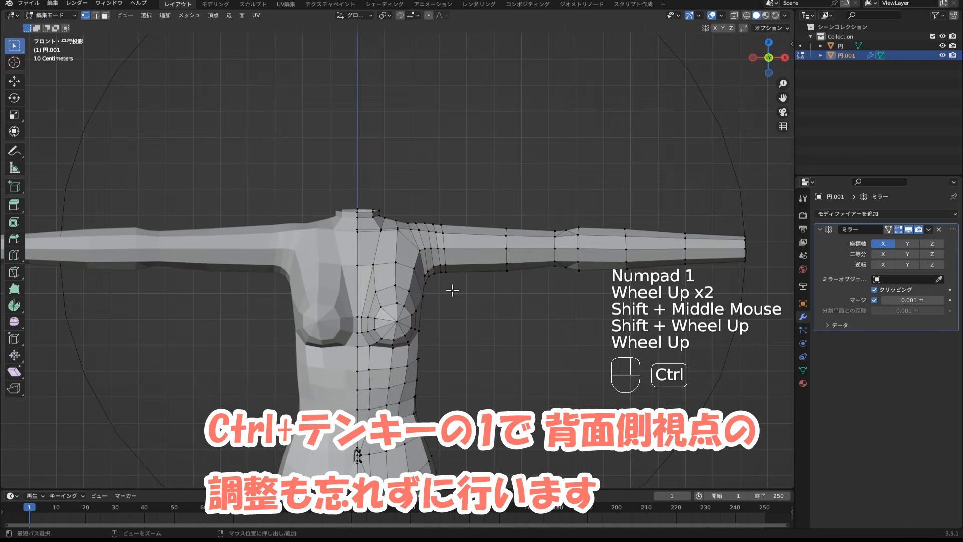
key("ctrl+KP_1")
scroll(452, 286, "up", 2)
middle_click_drag(347, 221, 405, 233, "shift")
left_click(346, 199)
left_click(735, 15)
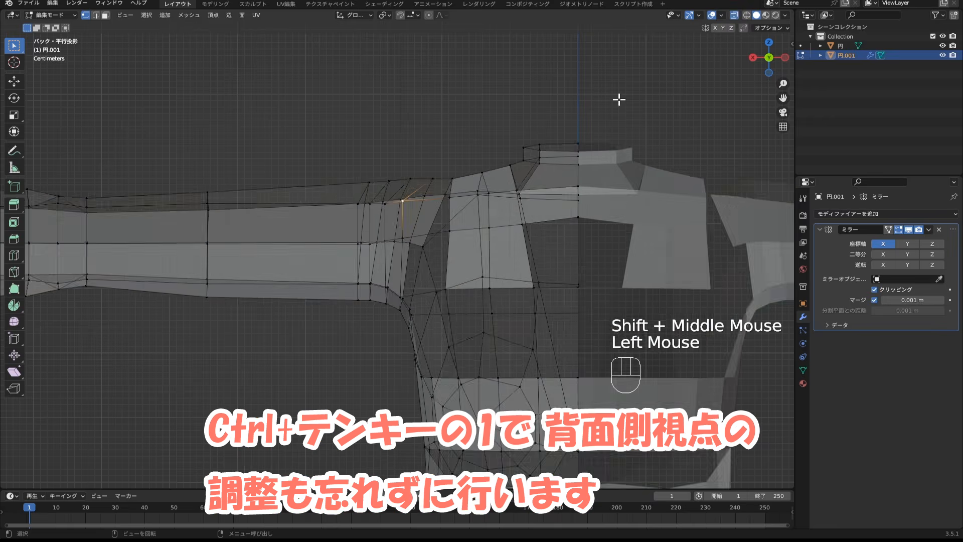
scroll(462, 209, "up", 1)
key("g")
left_click(419, 231)
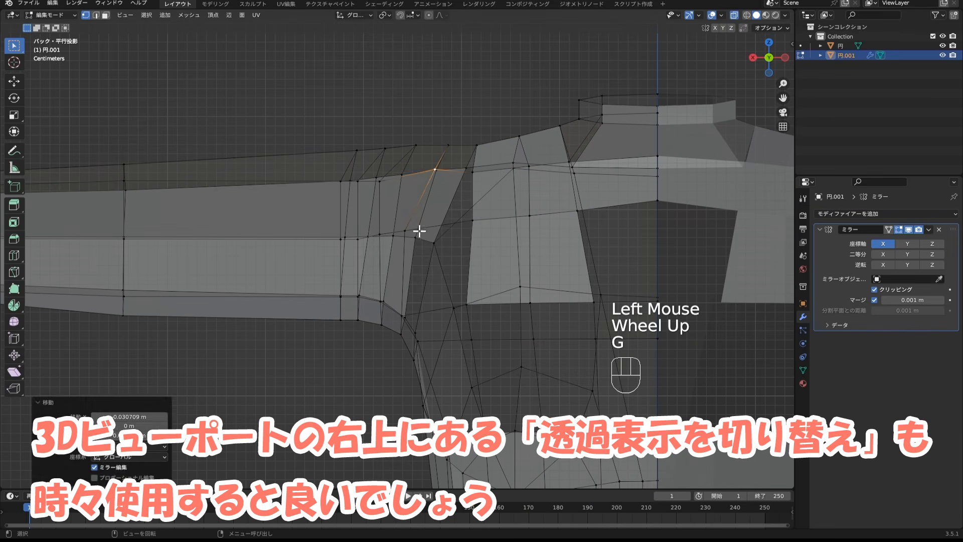
key("g")
left_click(420, 239)
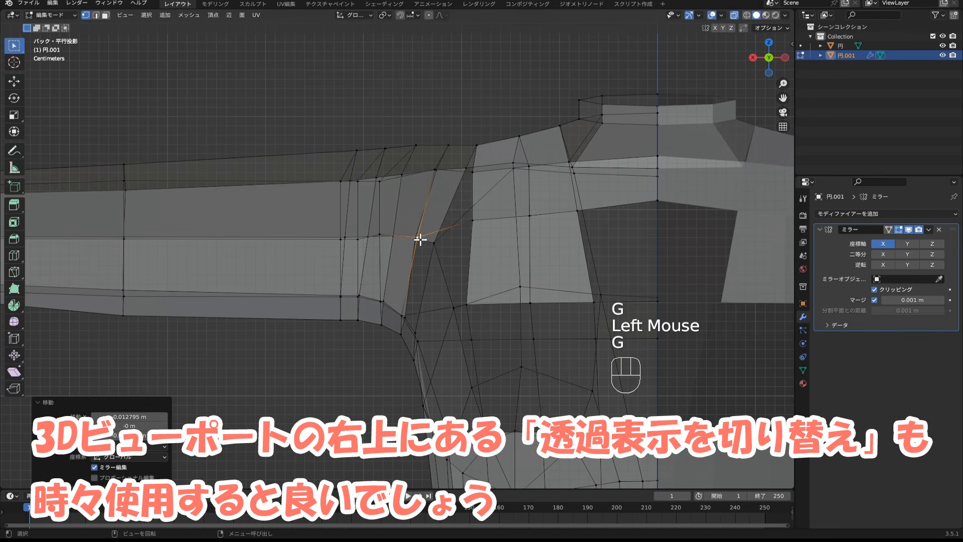
Move the back second-row and third-row vertices of the next shoulder loop outward along the arm toward the torso.
left_click(379, 185)
key("g")
left_click(400, 178)
left_click(387, 241)
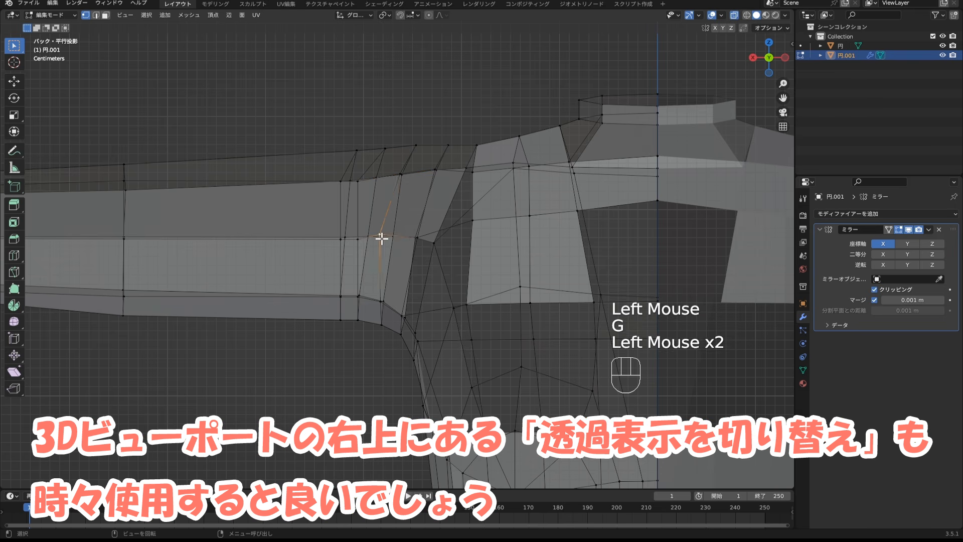
key("g")
left_click(395, 240)
Move the back second-row vertices of the two outermost shoulder loops toward the torso, the outermost about 0.009 m.
left_click(376, 181)
key("g")
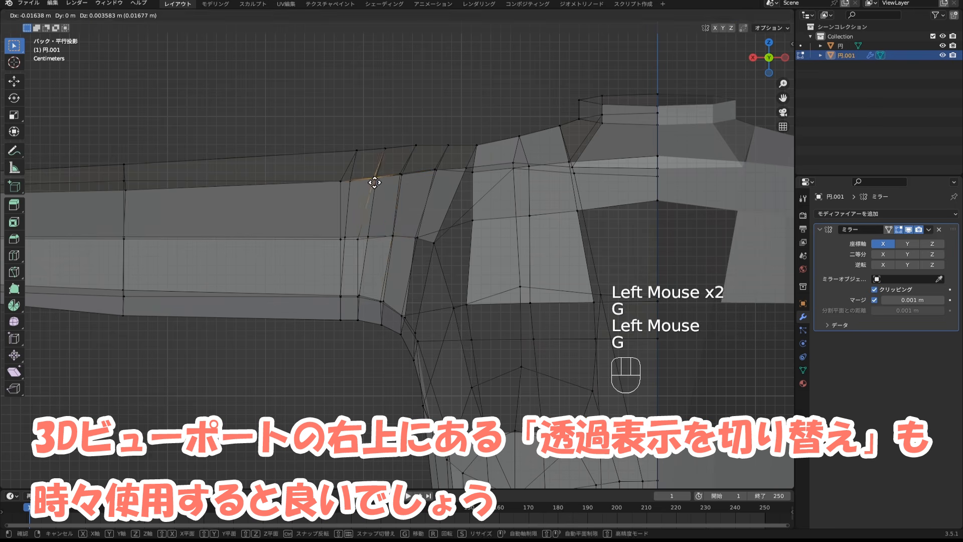
left_click(376, 183)
left_click(335, 185)
key("g")
left_click(344, 183)
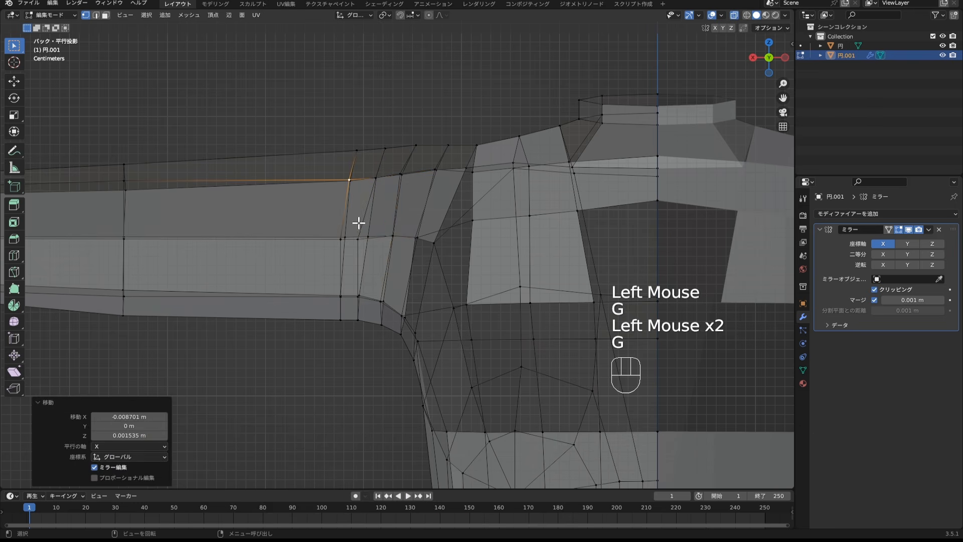
Move the back third-row vertices of the two outermost shoulder loops toward the torso, the outermost about 0.005 m, and turn X-ray off.
left_click(365, 236)
key("g")
left_click(335, 242)
key("g")
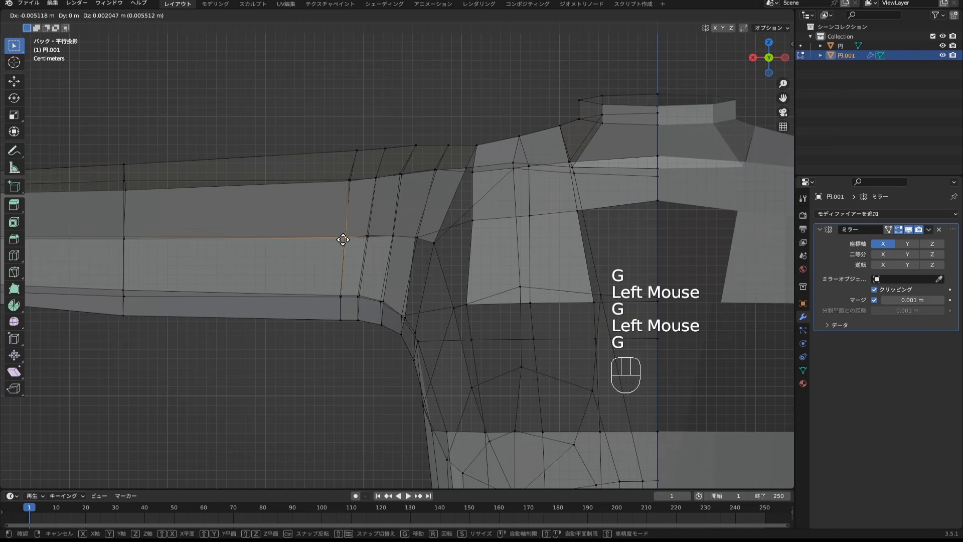
left_click(343, 240)
left_click(734, 16)
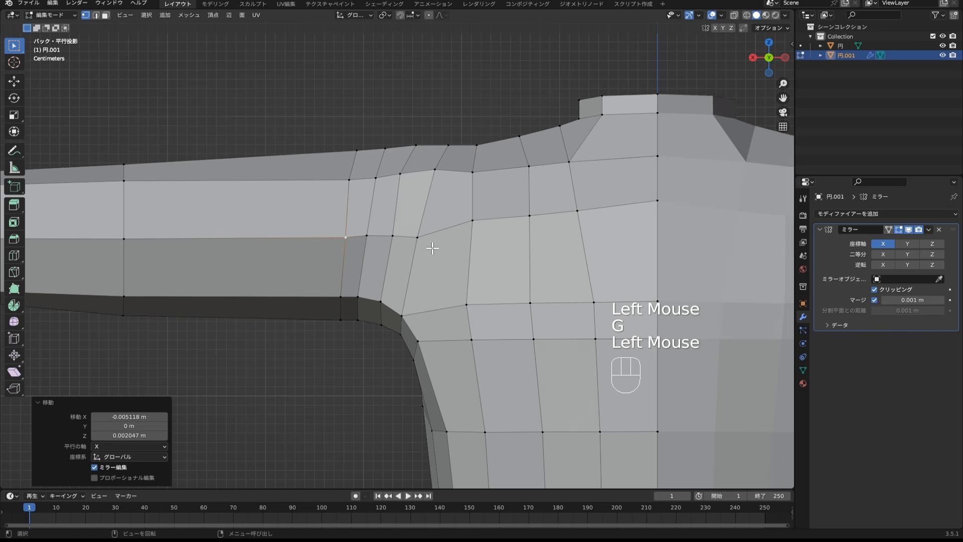
Readjust the second-innermost shoulder loop on the back, moving its third-row vertex slightly and its second-row vertex about 0.008 m toward the torso.
left_click(394, 238)
key("g")
left_click(398, 189)
key("g")
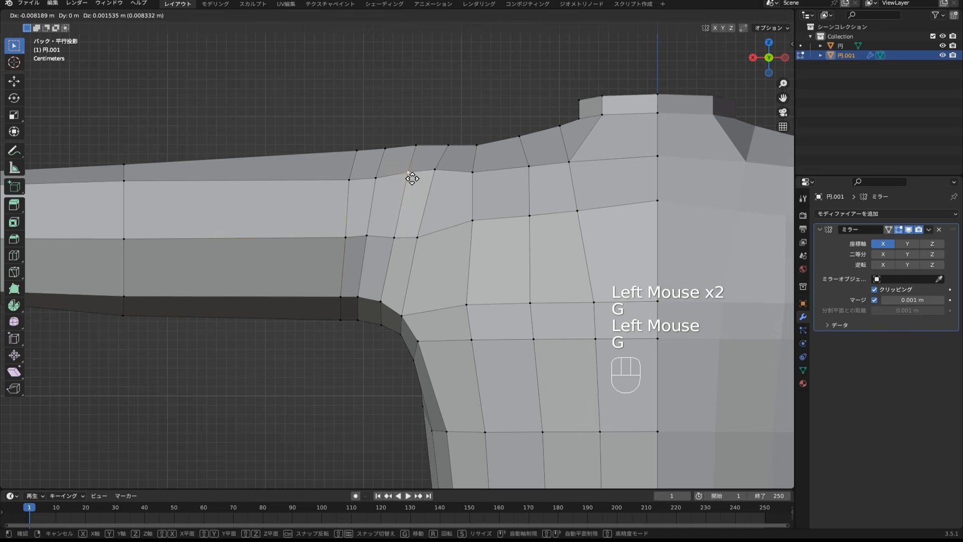
left_click(411, 179)
On the back of the elbow's middle loop, lower the second-row vertex about 0.008 m and raise the lower-row vertex about 0.01 m.
scroll(232, 248, "down", 2)
middle_click_drag(232, 247, 301, 254, "shift")
scroll(440, 268, "up", 2)
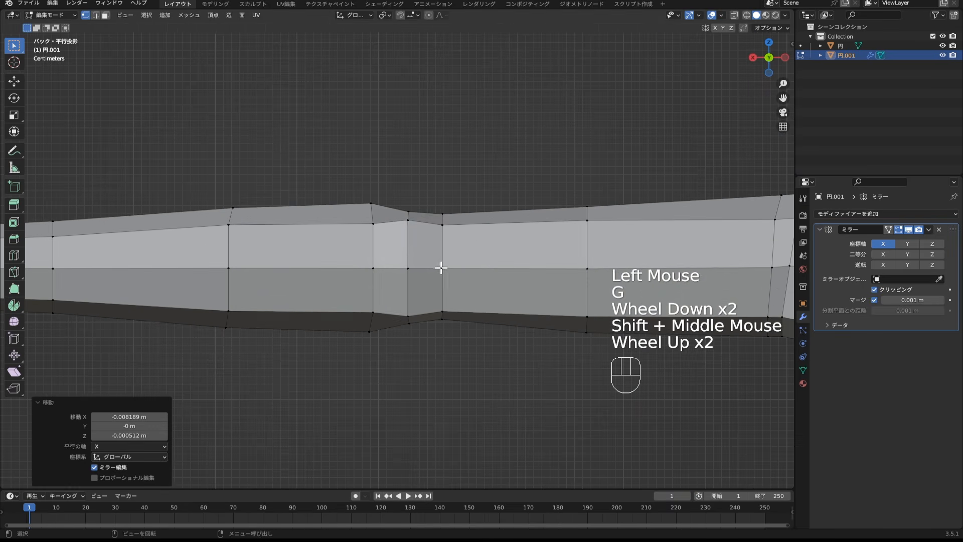
left_click(403, 214)
key("g")
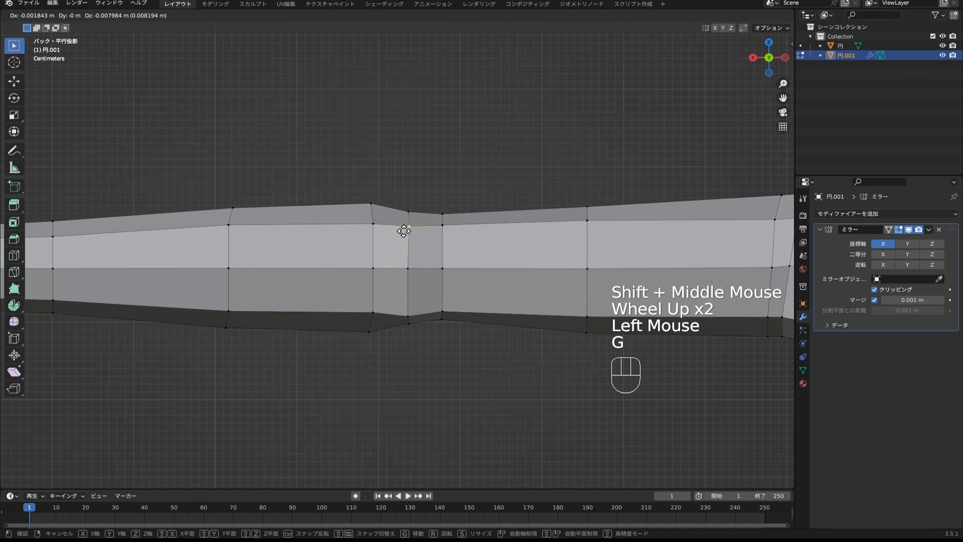
left_click(402, 230)
left_click(406, 314)
key("g")
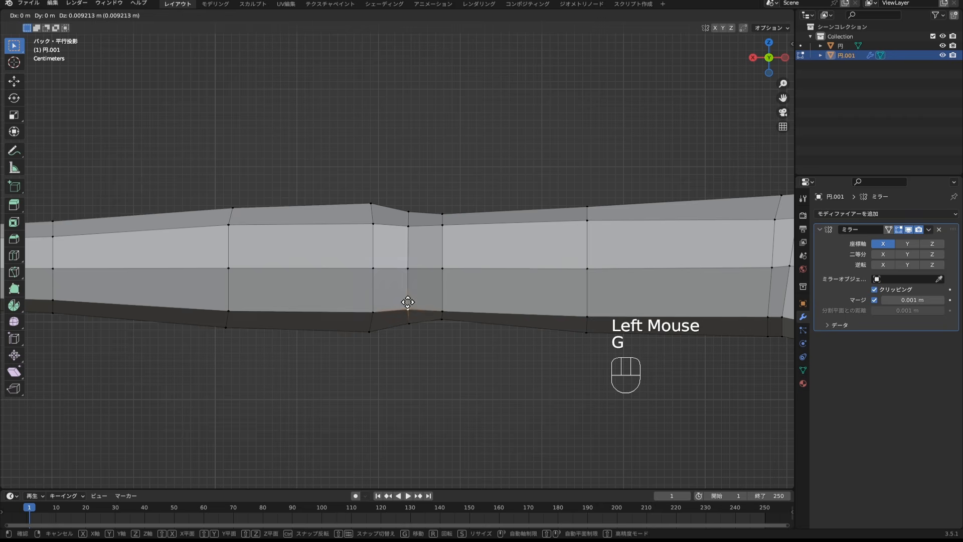
left_click(408, 302)
Select the two edge loops at the wrist end of the arm and scale them down along Z.
scroll(404, 301, "down", 3)
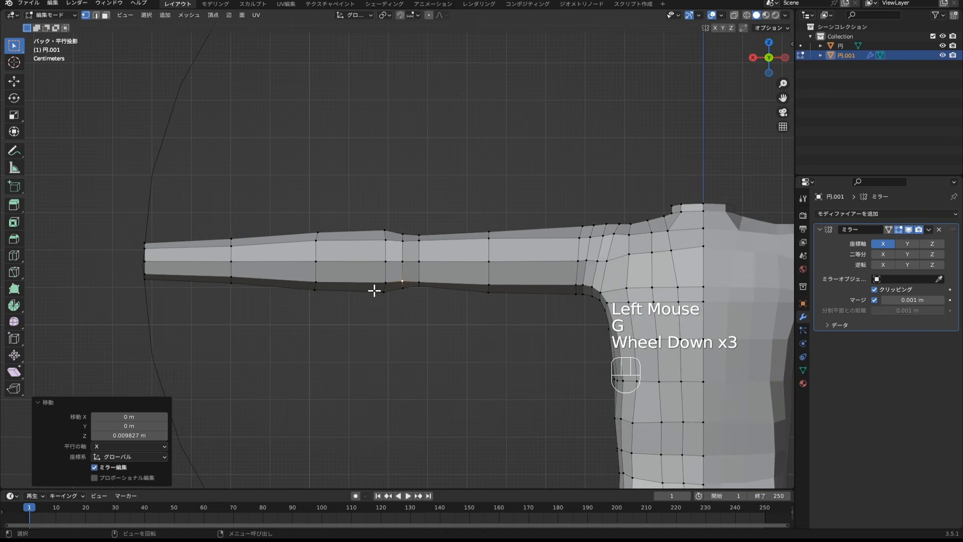
middle_click_drag(355, 286, 460, 260)
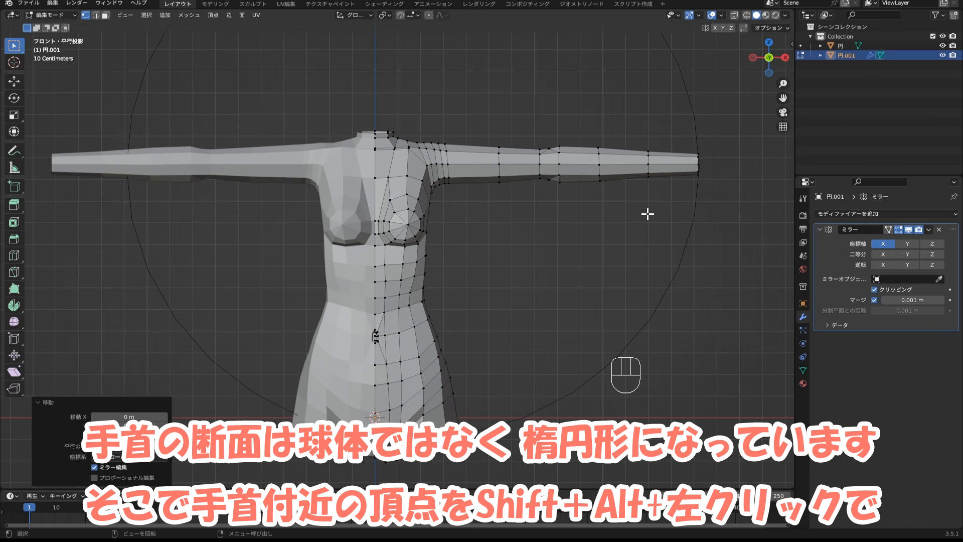
middle_click_drag(674, 194, 444, 244)
scroll(483, 230, "up", 1)
scroll(456, 244, "up", 1)
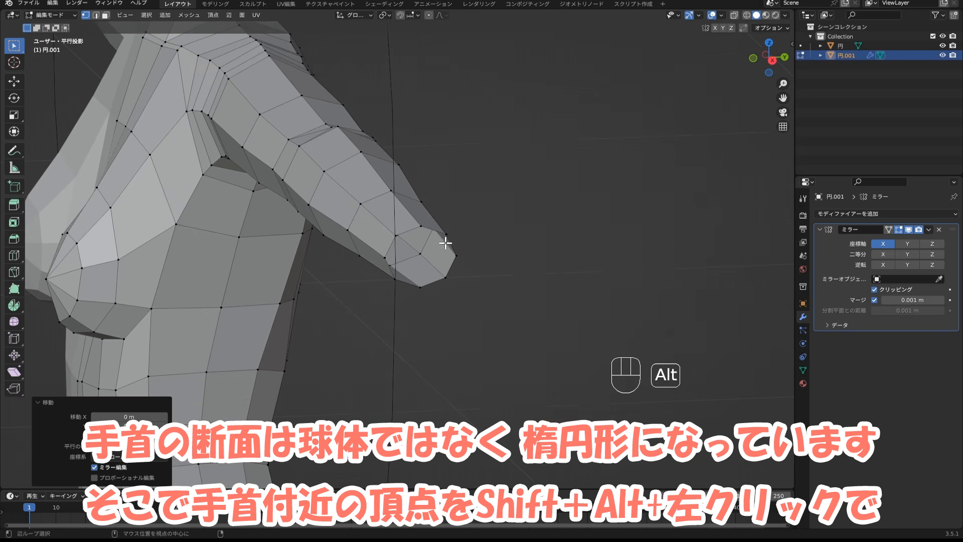
left_click(445, 240, "alt")
left_click(381, 198, "alt+shift")
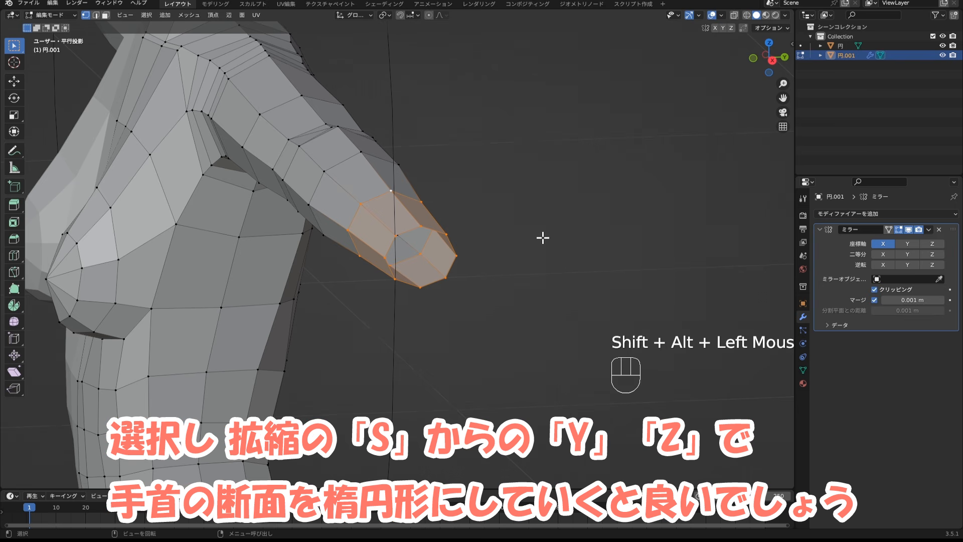
key("s")
key("z")
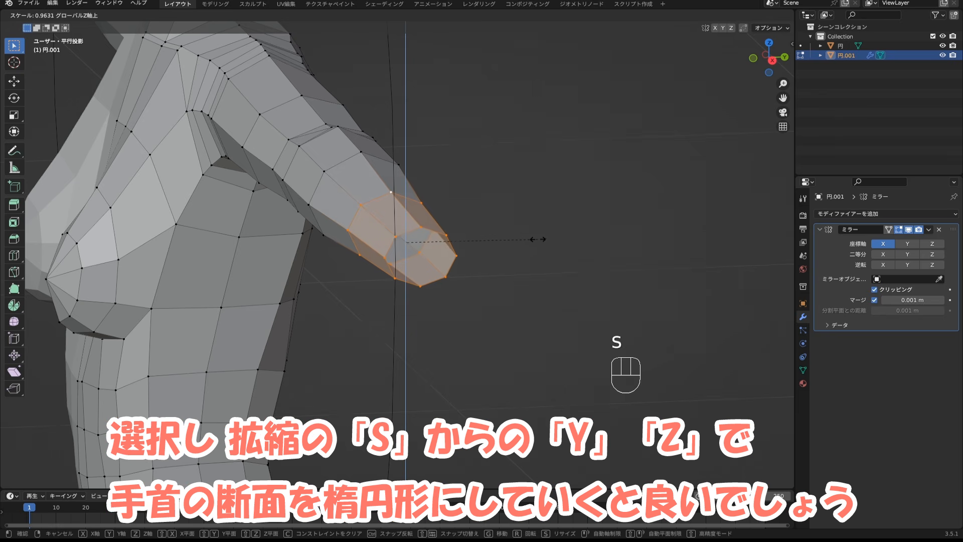
left_click(521, 243)
Flatten the selected wrist loops into an ellipse by scaling them to about 1.05 along Y and 0.937 along Z.
key("s")
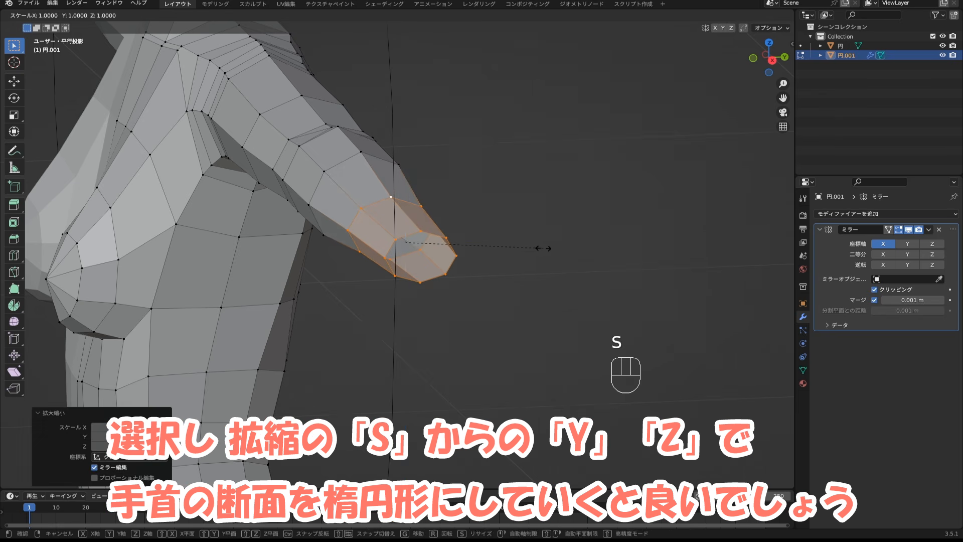
key("y")
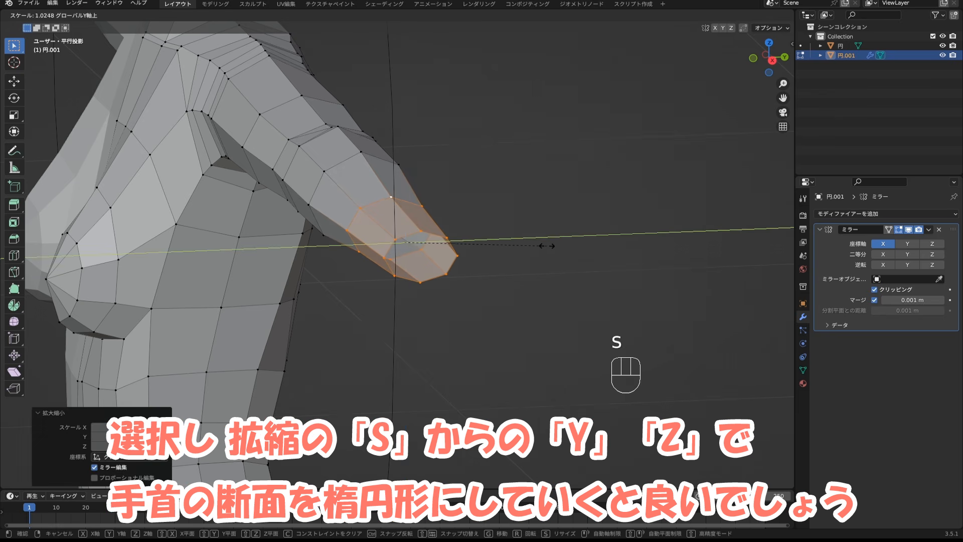
left_click(550, 245)
key("s")
key("z")
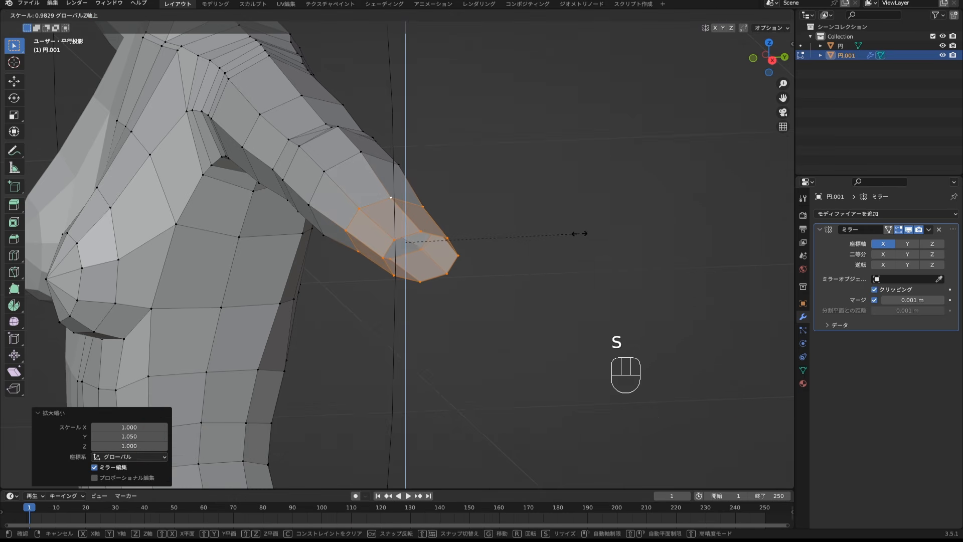
left_click(569, 236)
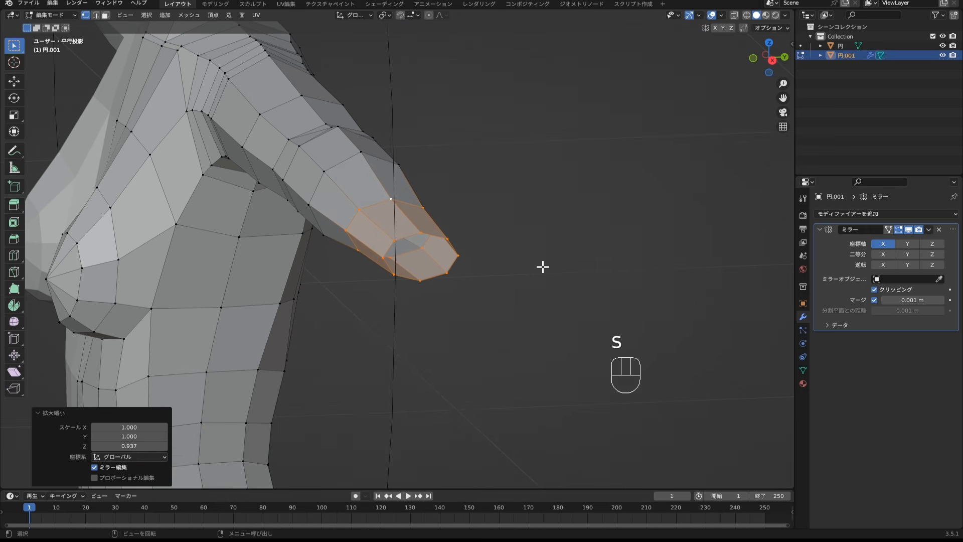
Scale the edge loop just before the wrist end up to about 1.161.
scroll(538, 269, "down", 2)
middle_click_drag(538, 269, 374, 270, "shift")
key("KP_1")
scroll(374, 271, "up", 3)
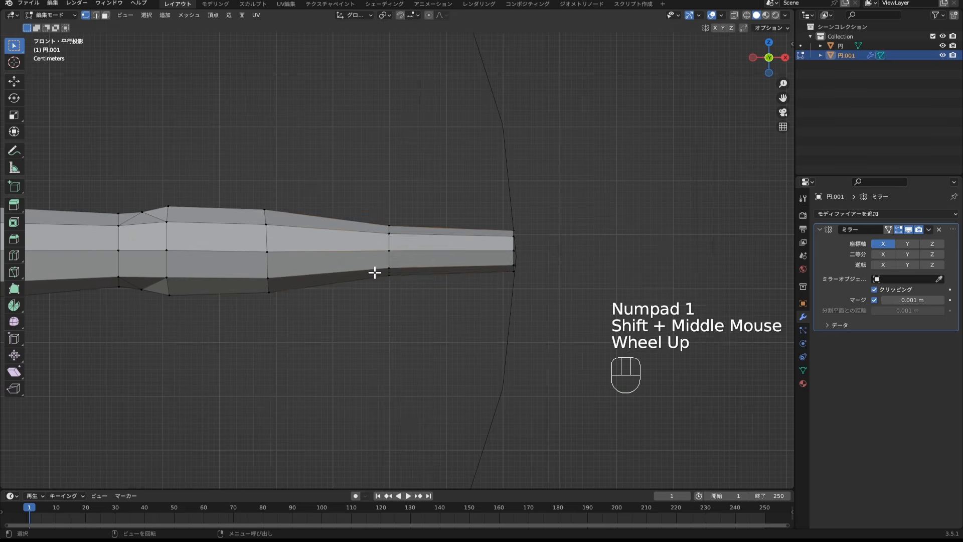
left_click(388, 258, "alt")
key("s")
left_click(498, 243)
Select both wrist-end loops through the mesh with X-ray, scale them along Z, and restore solid display with nothing selected.
scroll(499, 243, "down", 2)
middle_click_drag(498, 242, 518, 269, "shift")
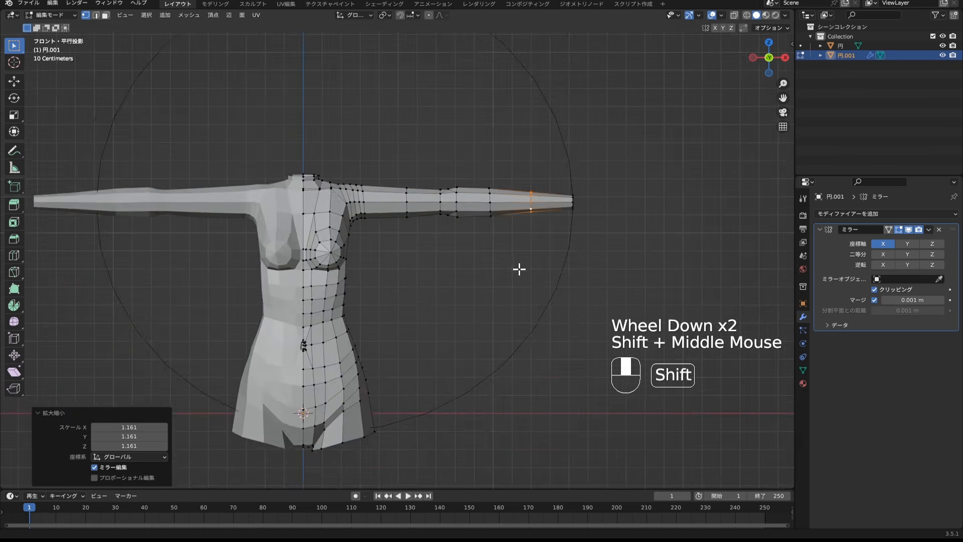
scroll(572, 201, "up", 1)
left_click(733, 15)
scroll(630, 262, "up", 1)
left_click_drag(630, 262, 477, 198)
key("s")
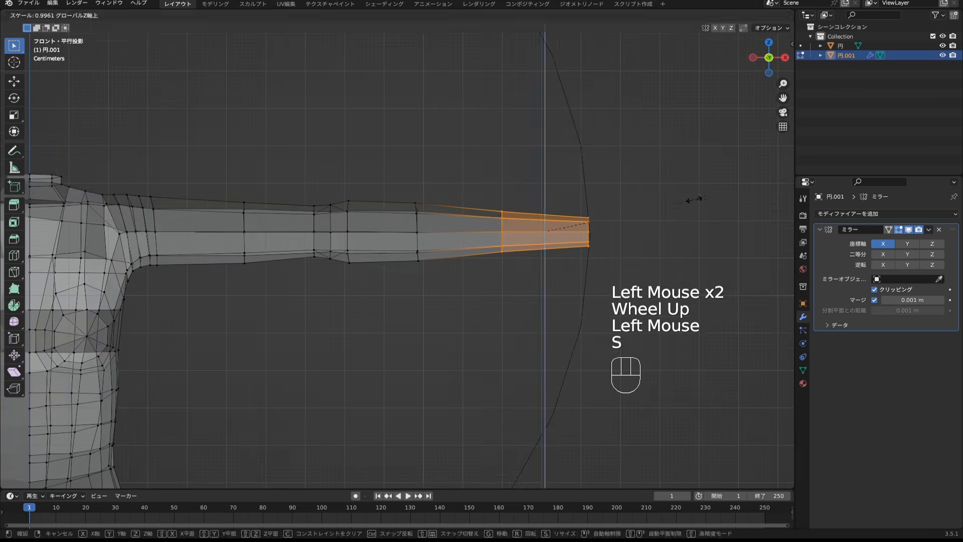
left_click(699, 199)
left_click(733, 15)
scroll(525, 241, "down", 2)
left_click(454, 307)
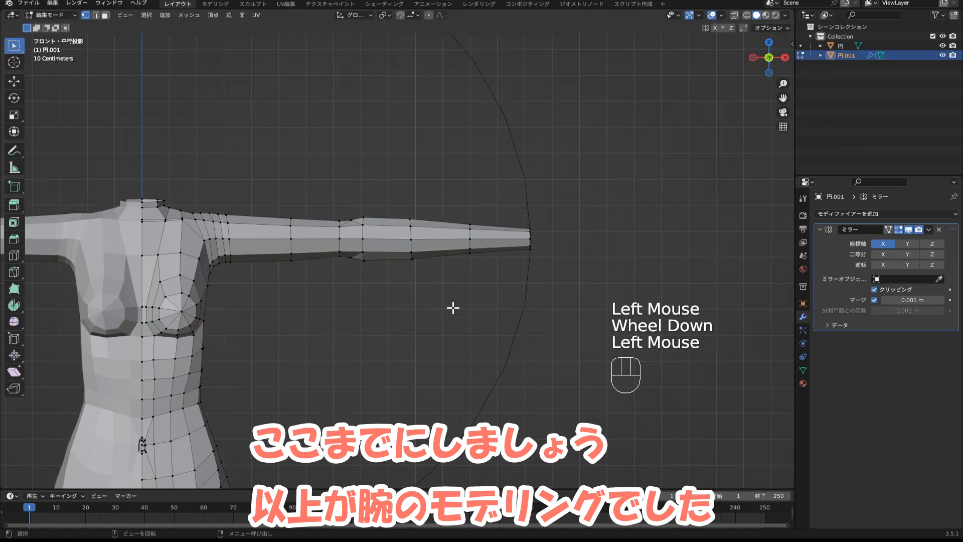
Return to object mode with the front view framed below the torso and add an armature at the world origin.
middle_click_drag(453, 307, 484, 311, "shift")
scroll(533, 236, "down", 2)
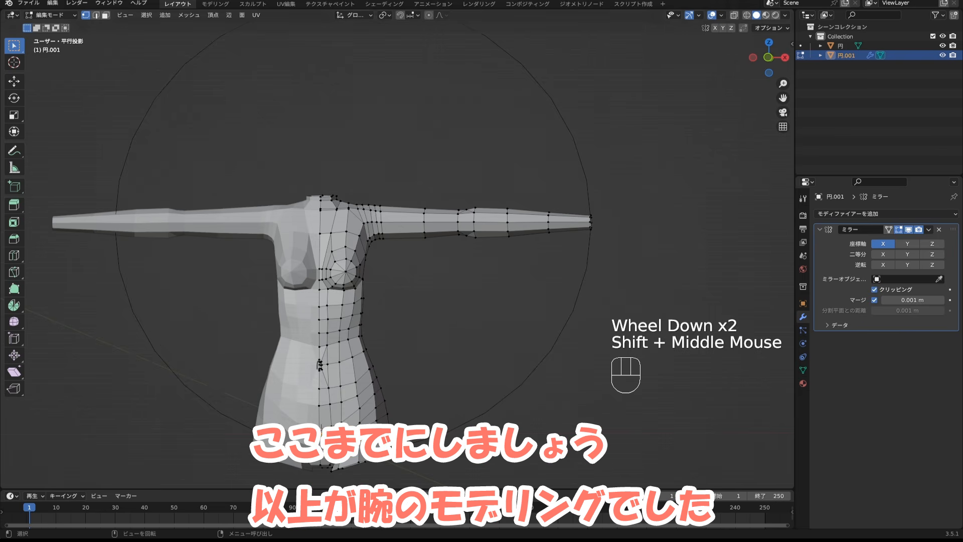
key("KP_1")
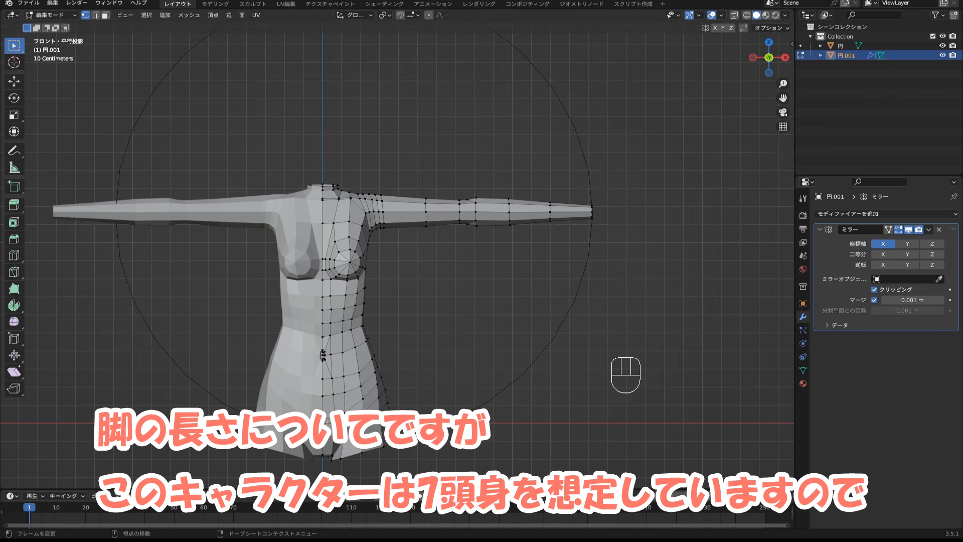
middle_click_drag(494, 368, 507, 172, "shift")
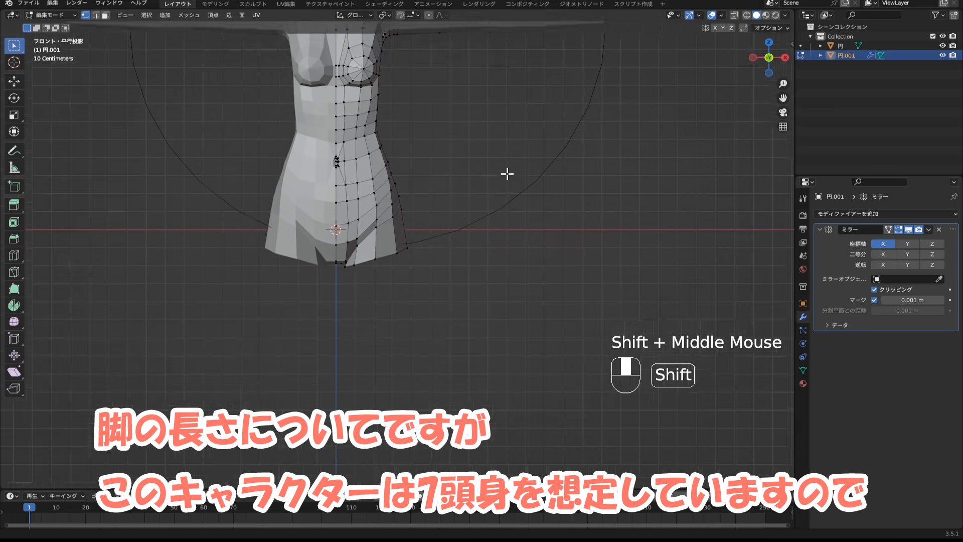
scroll(501, 211, "down", 2)
middle_click_drag(498, 245, 503, 267, "shift")
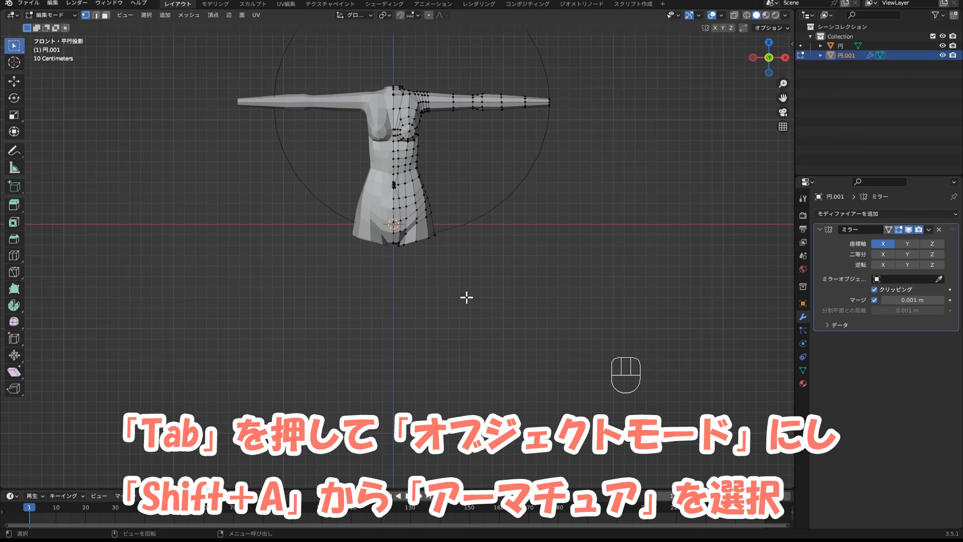
key("Tab")
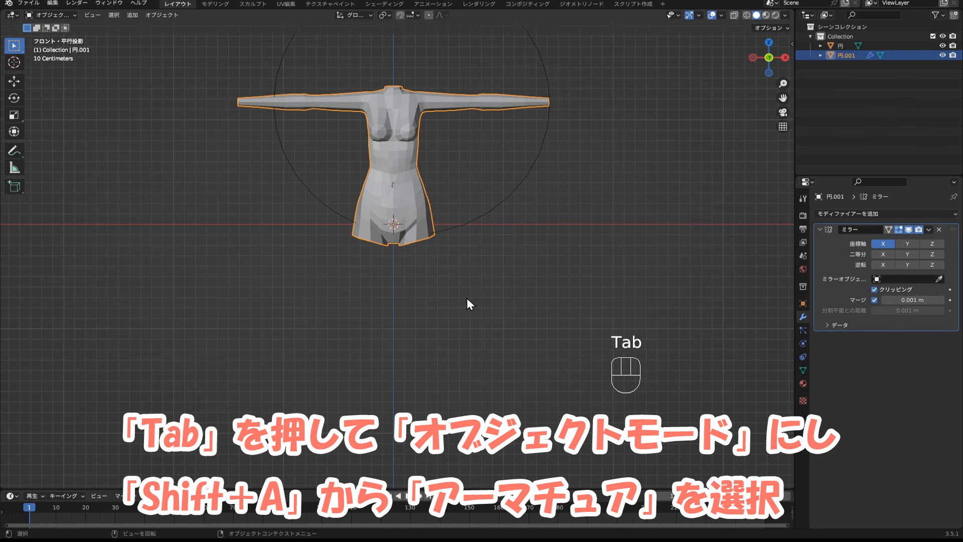
left_click(466, 297)
key("shift+a")
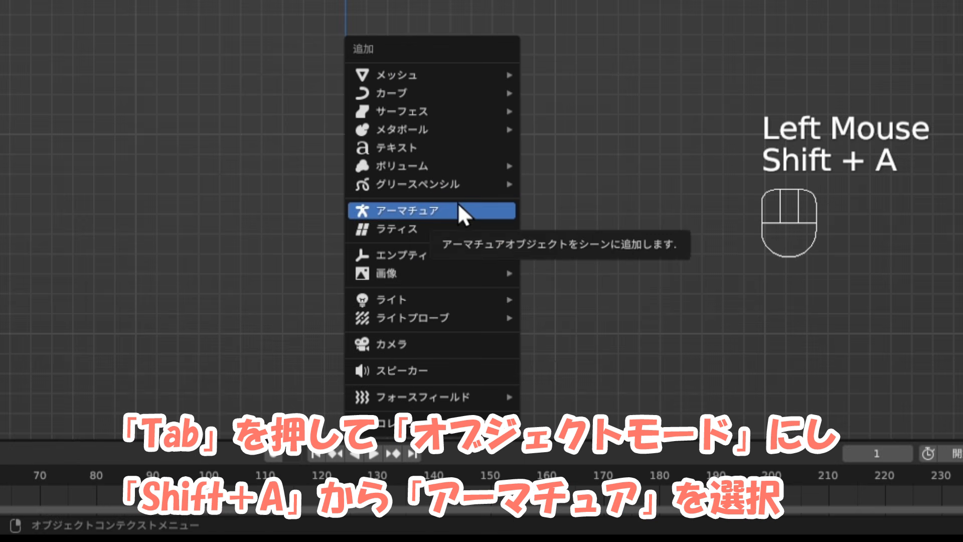
left_click(458, 205)
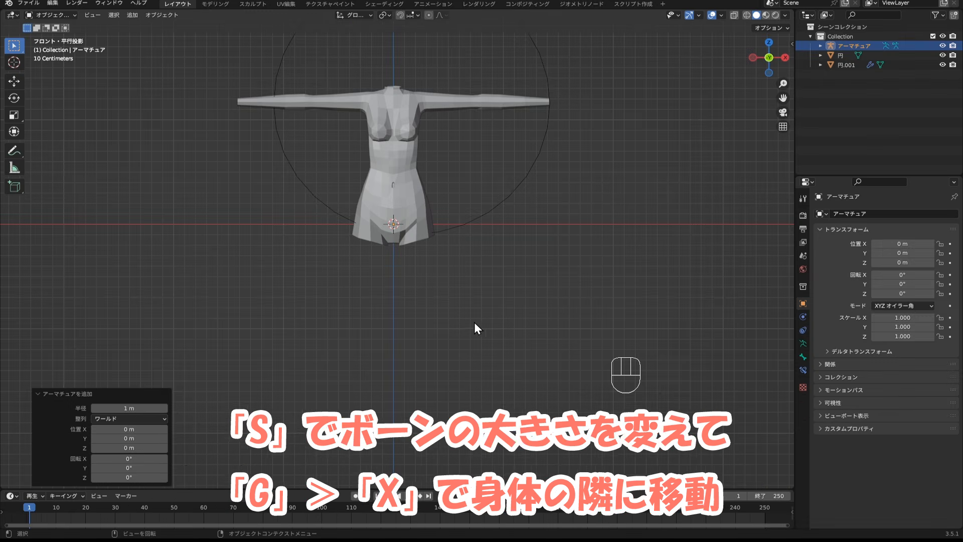
Scale the armature up to about 2.463 and move it about 0.734 m along X to stand beside the body.
scroll(475, 329, "down", 1)
key("s")
left_click(663, 192)
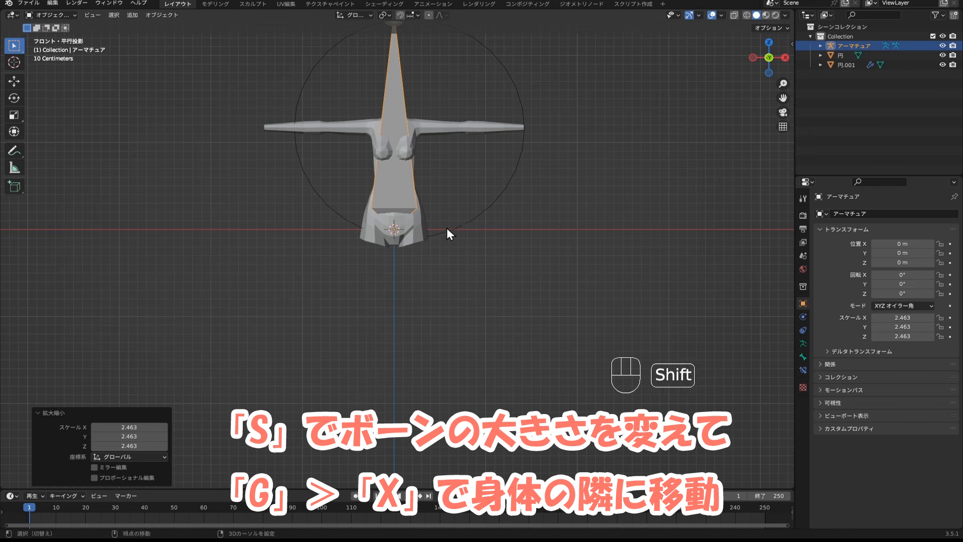
middle_click_drag(446, 228, 444, 330, "shift")
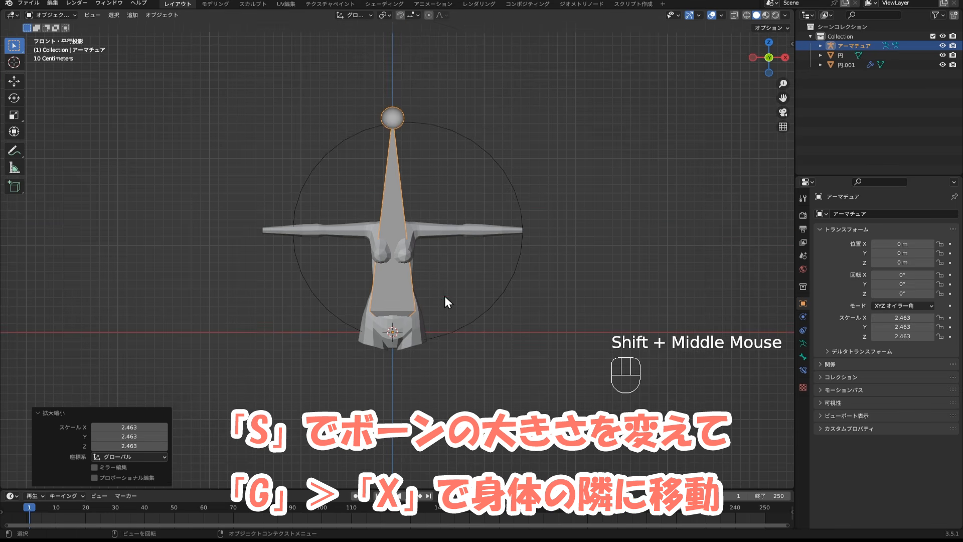
key("g")
key("x")
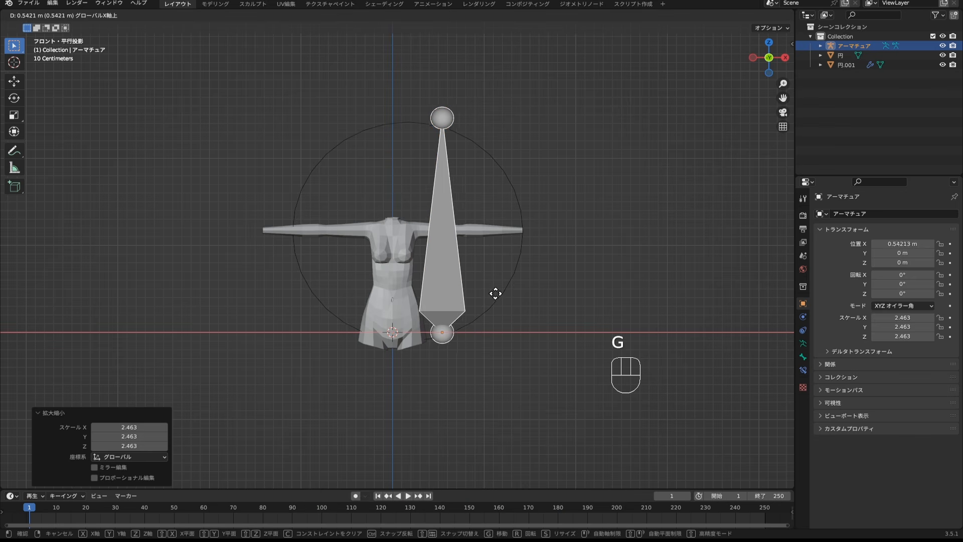
left_click(511, 293)
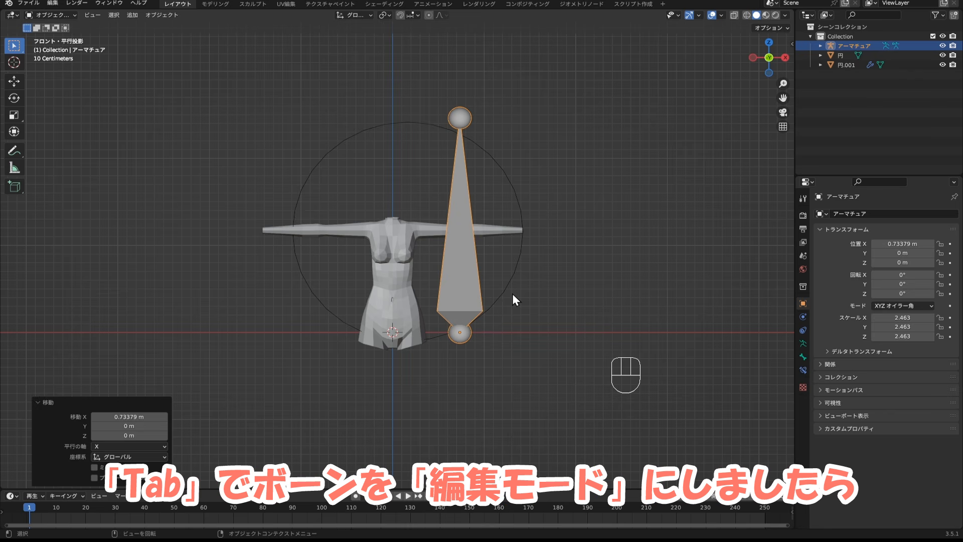
Subdivide the armature's single bone in edit mode with 6 cuts to make a seven-heads proportion guide.
key("Tab")
left_click(460, 289)
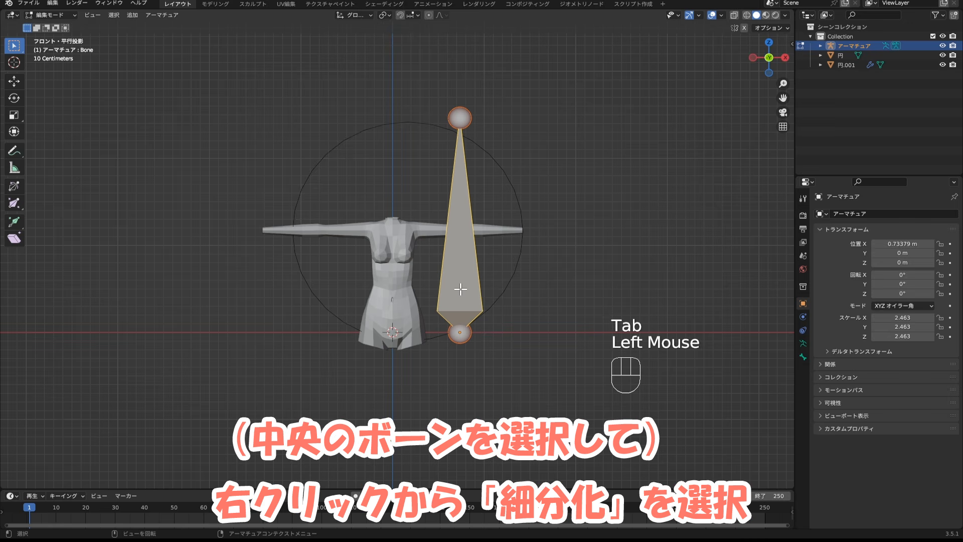
right_click(460, 289)
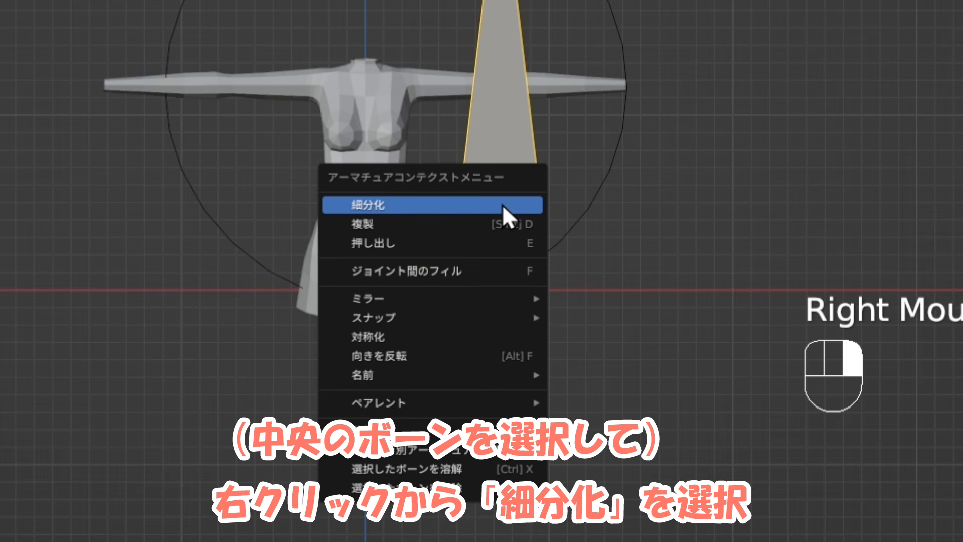
left_click(501, 204)
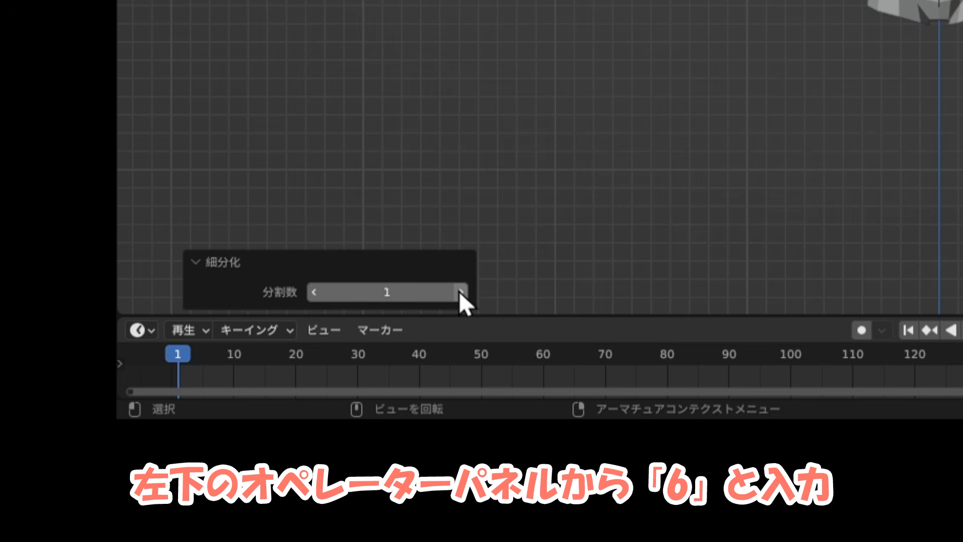
left_click(164, 477)
left_click(460, 292)
left_click(459, 292)
left_click(460, 292)
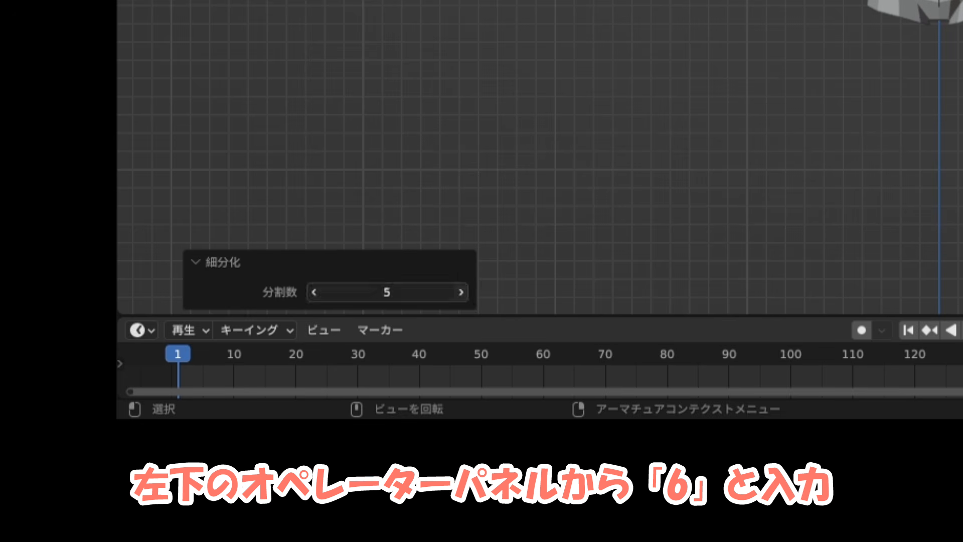
left_click(460, 292)
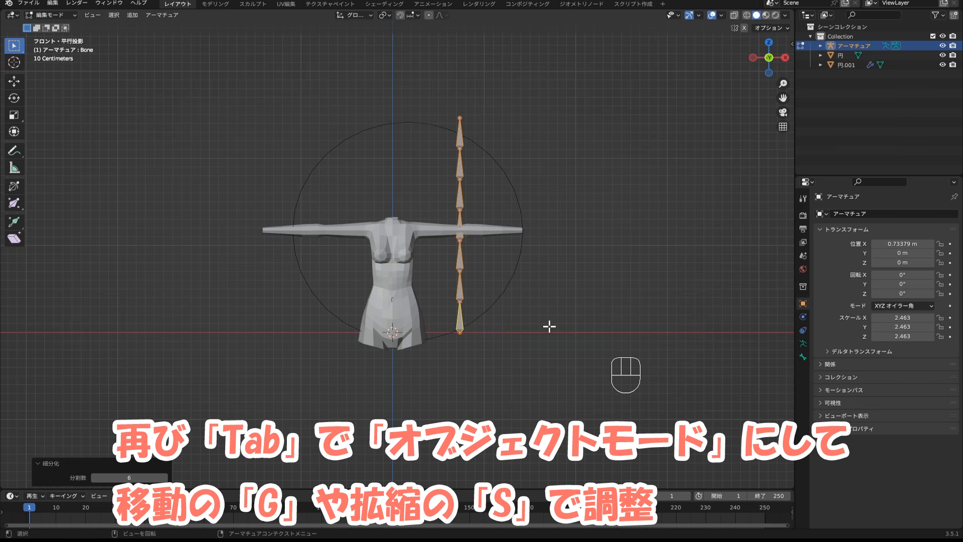
In object mode, scale the bone chain to about 4.41 and place it beside the body at about X 0.597 m, Z -2.377 m.
key("Tab")
middle_click_drag(548, 326, 469, 281, "shift")
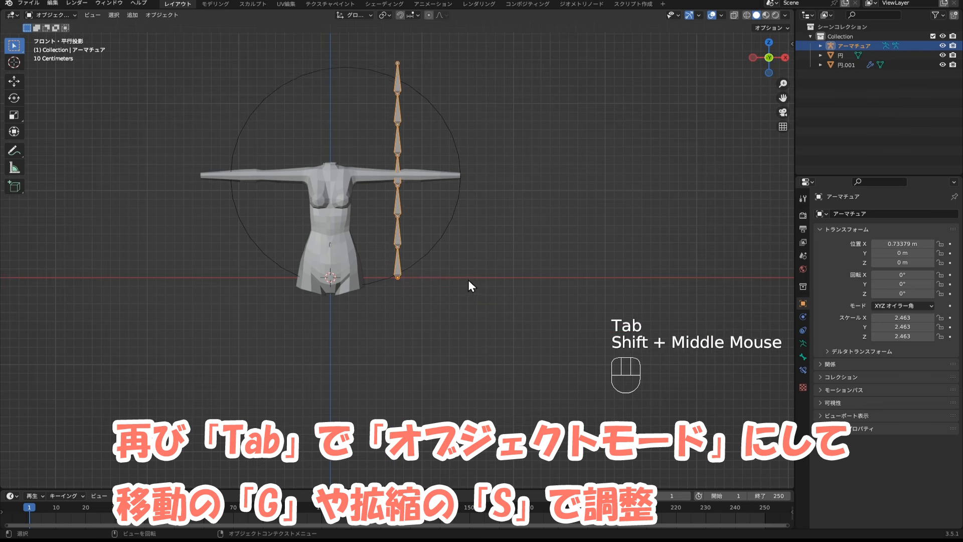
key("s")
left_click(503, 229)
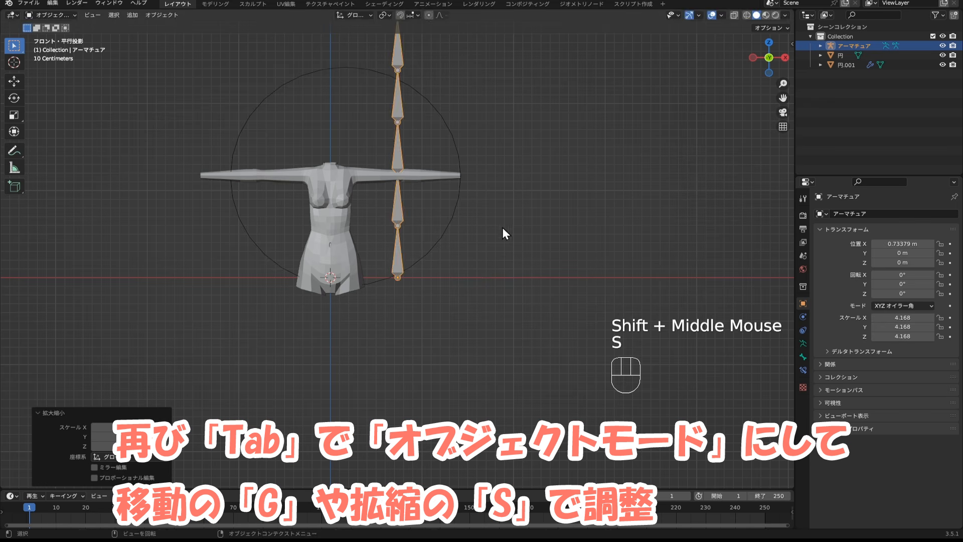
key("g")
key("z")
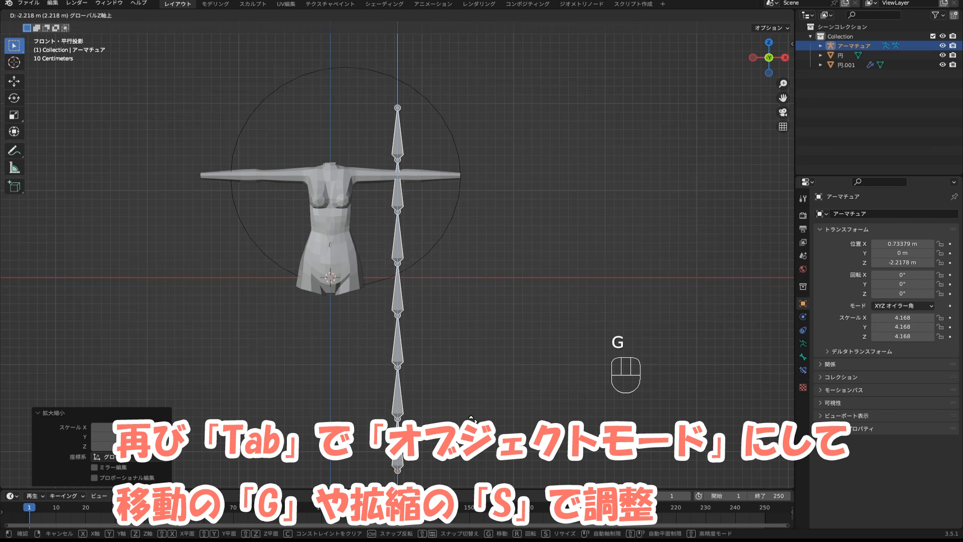
left_click(473, 423)
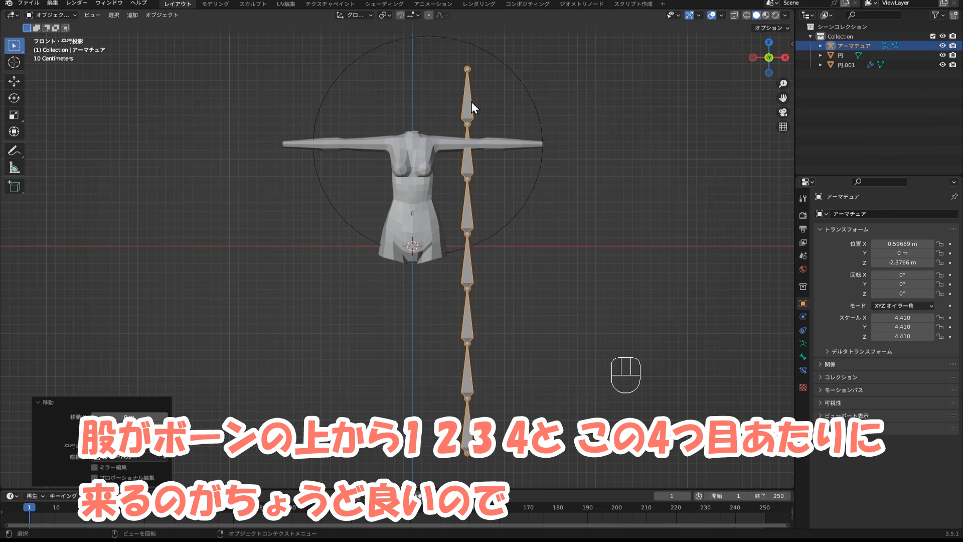
Extrude the body mesh's leg-opening edge loop about 2.076 m down along Z, ending near the middle of the lowest guide bone.
left_click(471, 102)
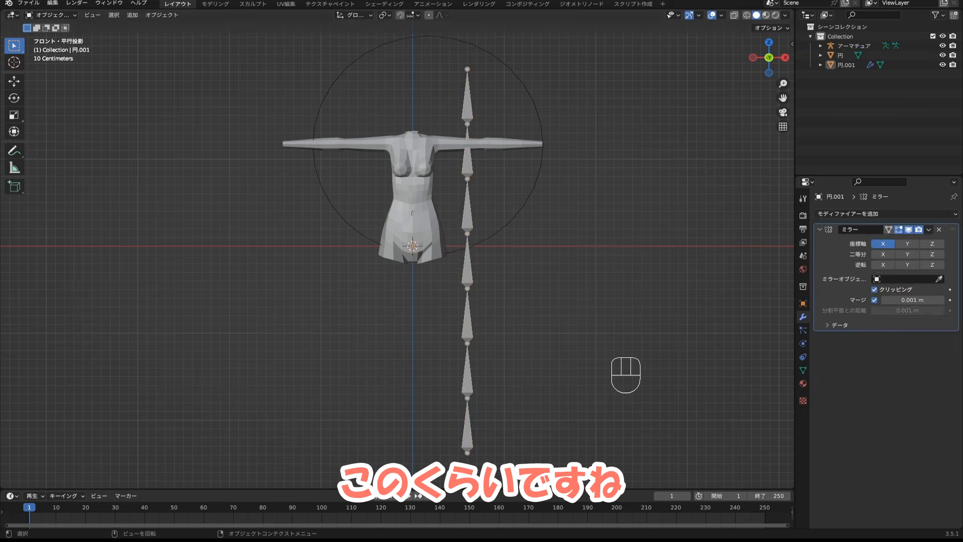
left_click(467, 435)
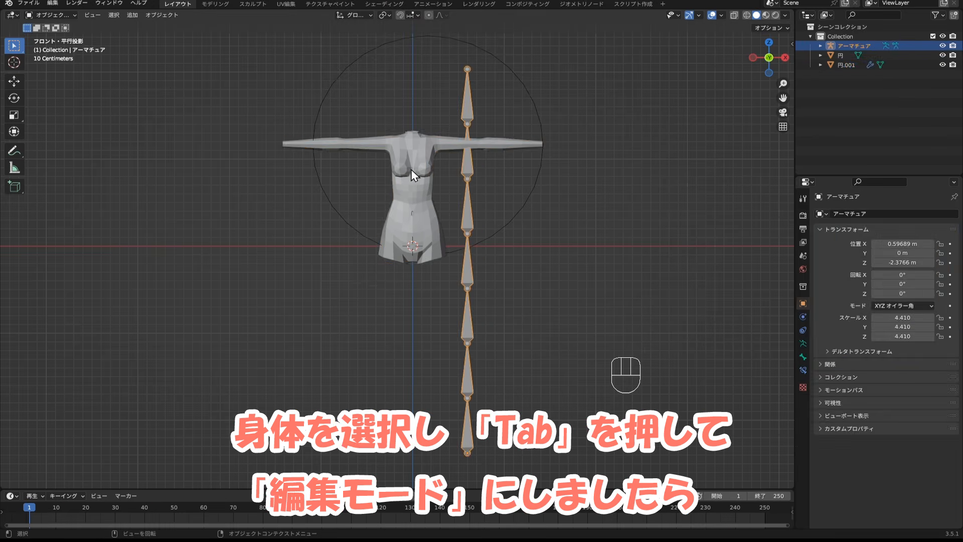
left_click(414, 183)
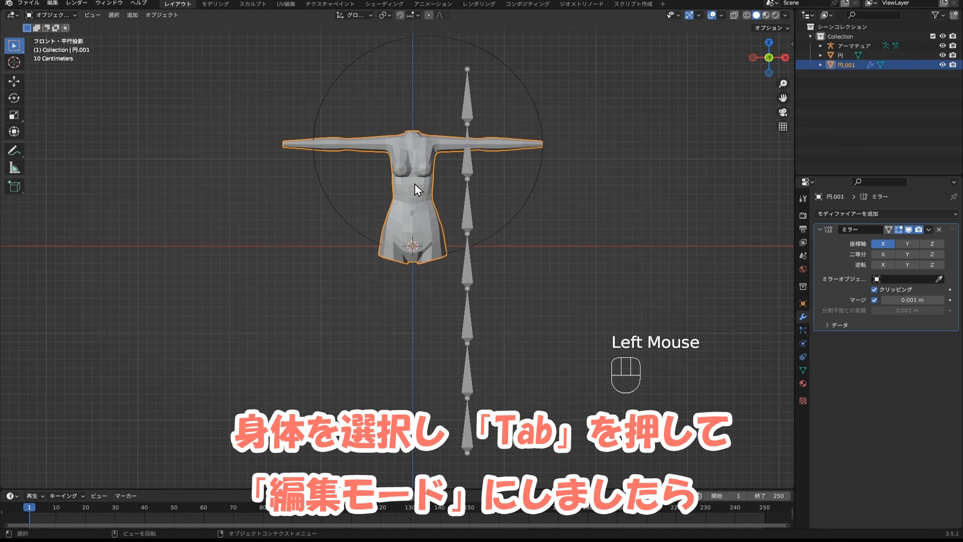
key("Tab")
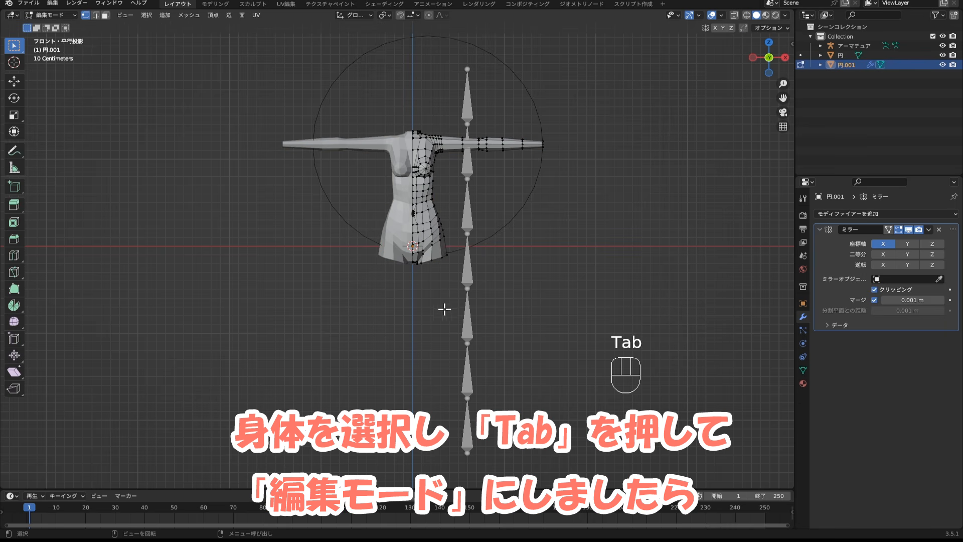
middle_click_drag(444, 307, 456, 164, "shift")
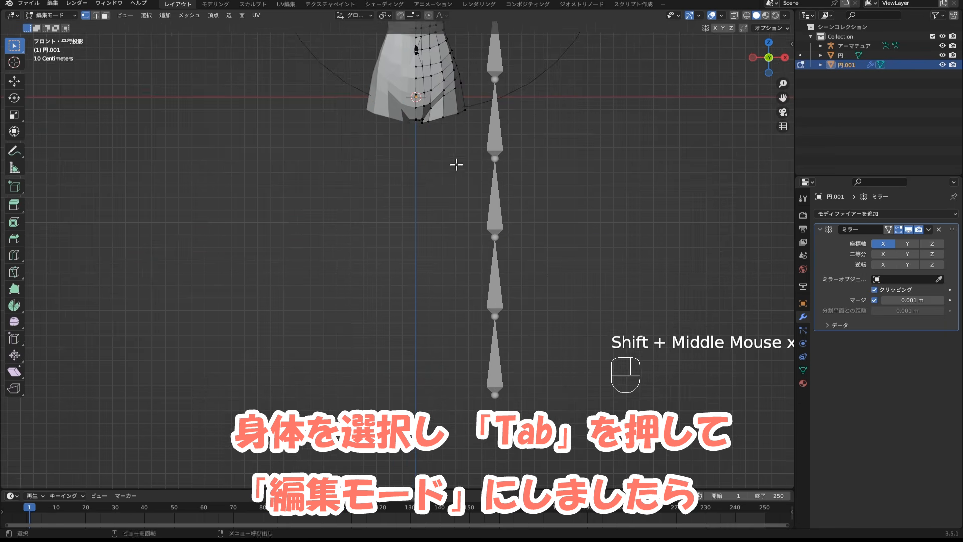
left_click(449, 117, "alt")
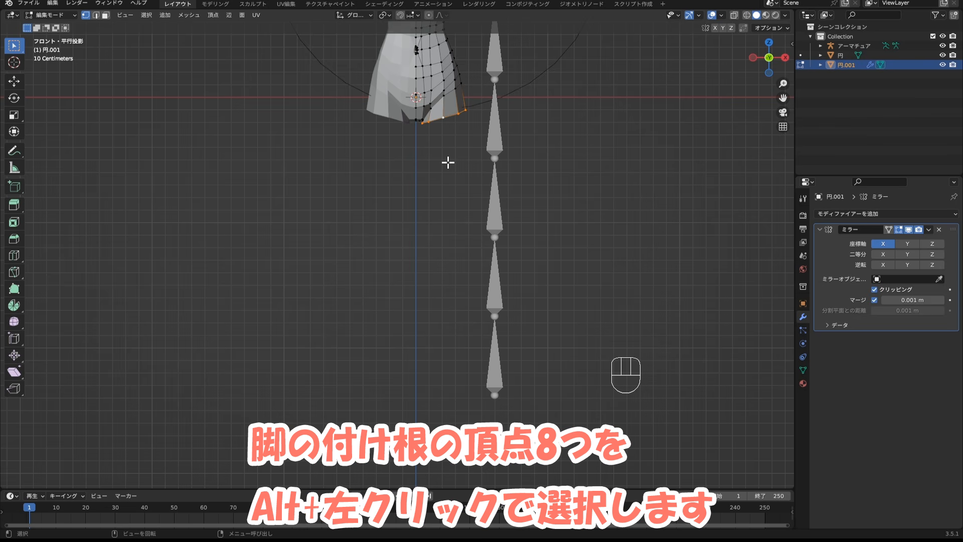
key("e")
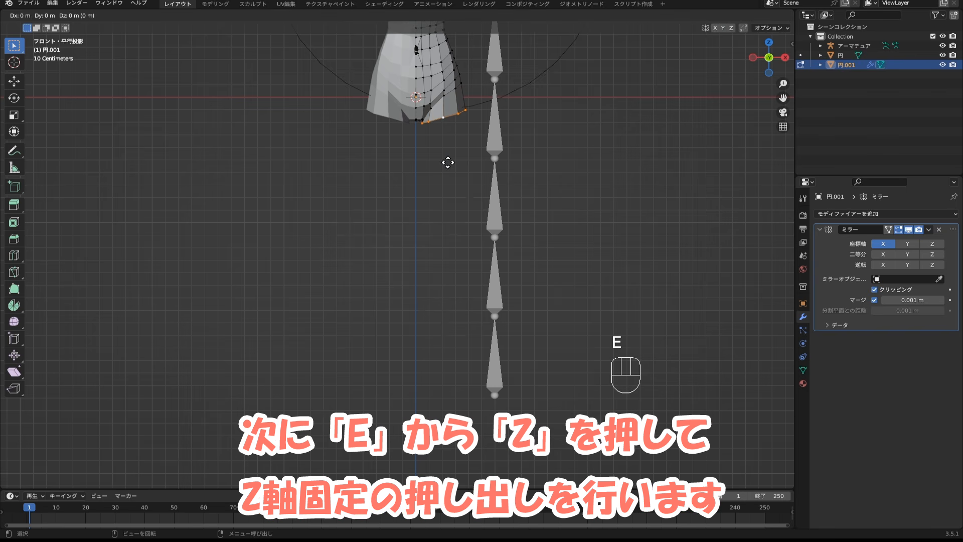
key("z")
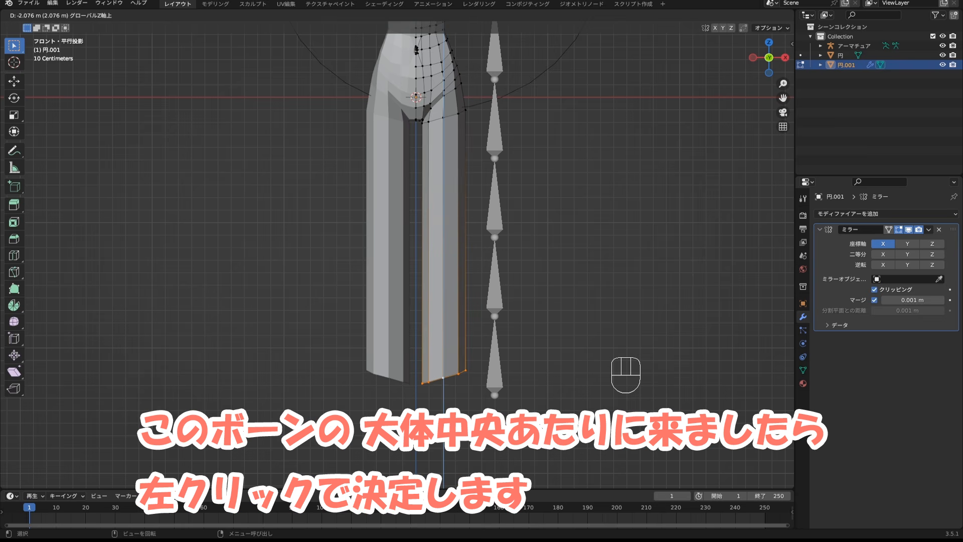
left_click(443, 378)
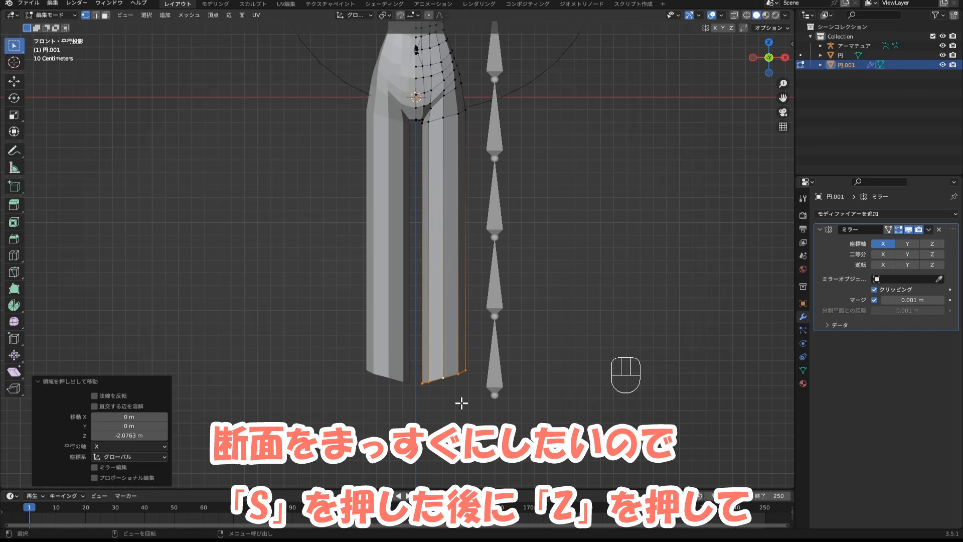
Flatten the extruded leg's end loop by scaling it to 0 along Z.
key("s")
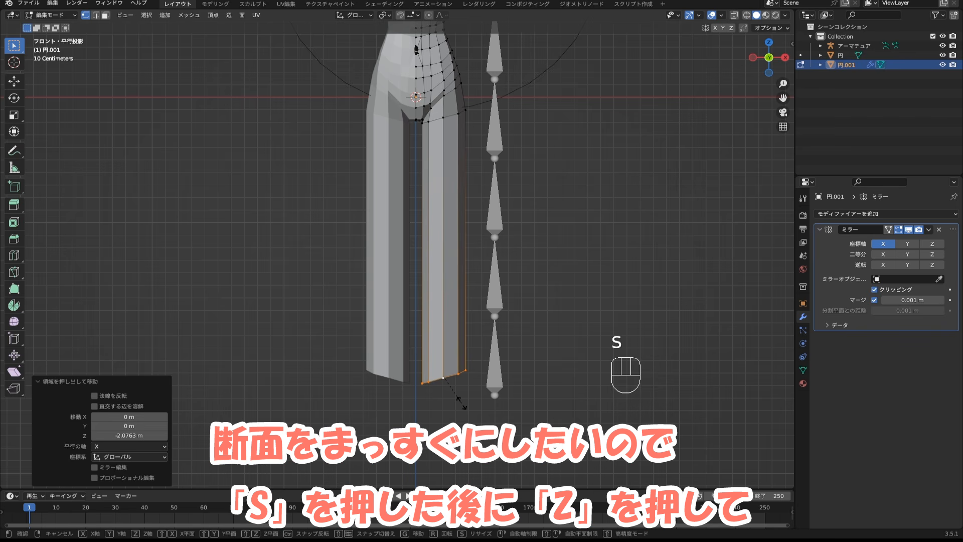
key("z")
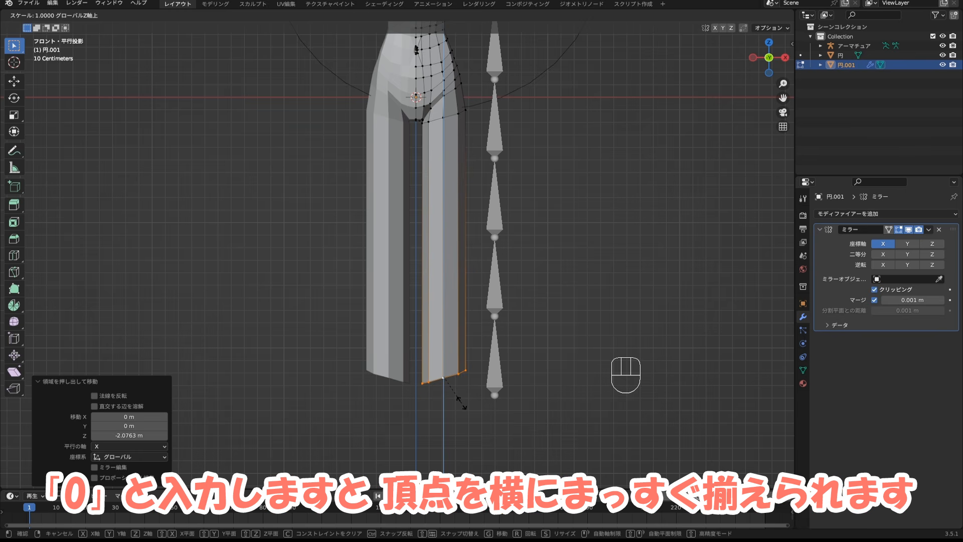
key("0")
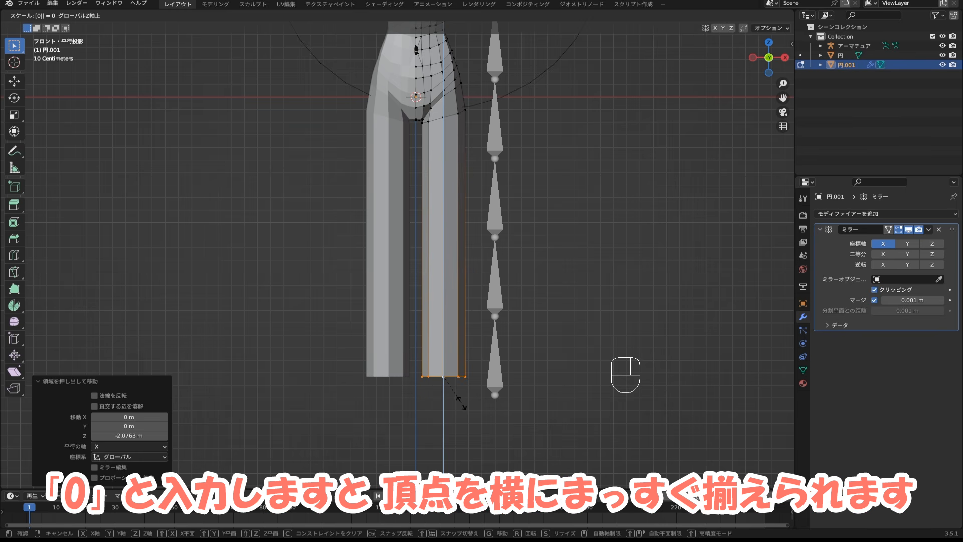
key("Return")
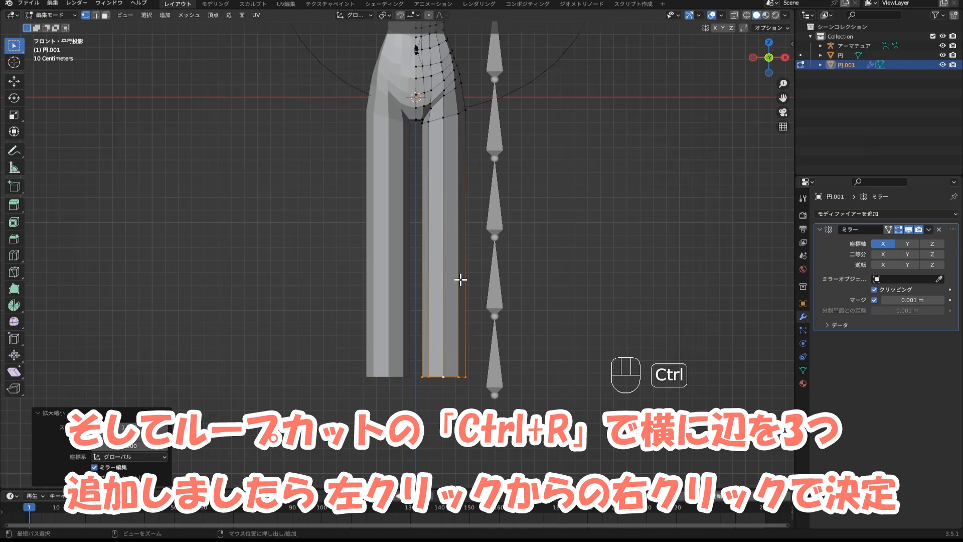
Add three evenly spaced horizontal loop cuts along the leg without sliding them.
key("ctrl+r")
scroll(459, 276, "up", 2)
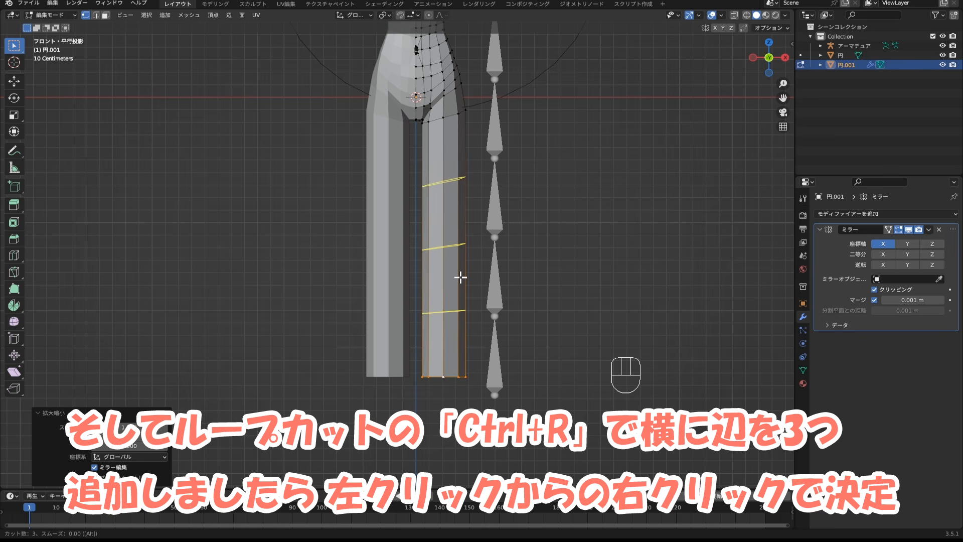
left_click(460, 277)
right_click(458, 276)
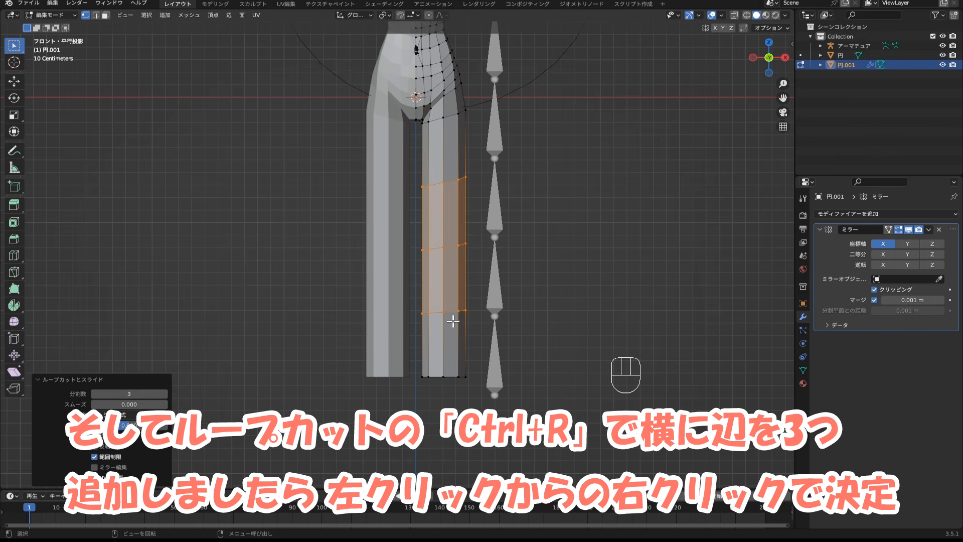
Bevel the middle horizontal edge loop of the leg about 0.0994 m wide with one segment to form the knee.
left_click(459, 250, "alt")
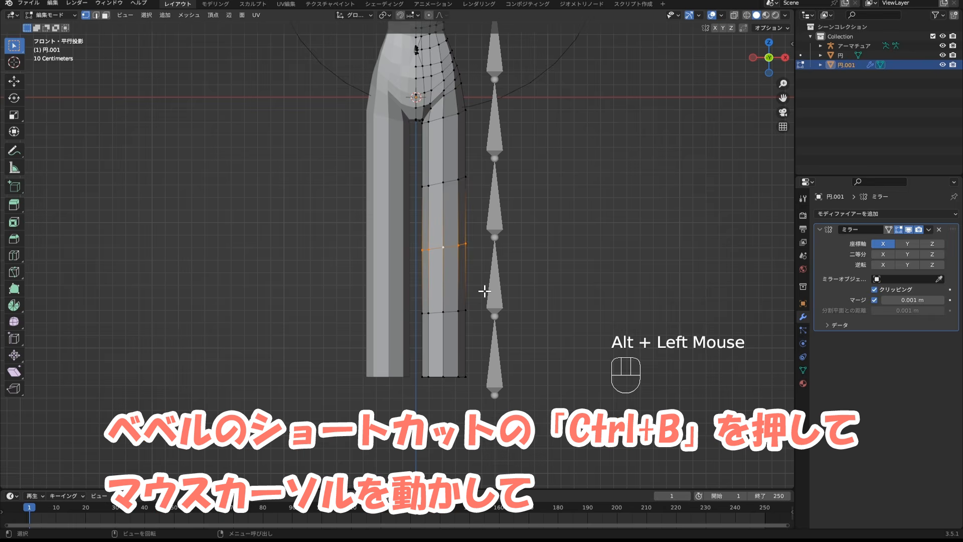
key("ctrl")
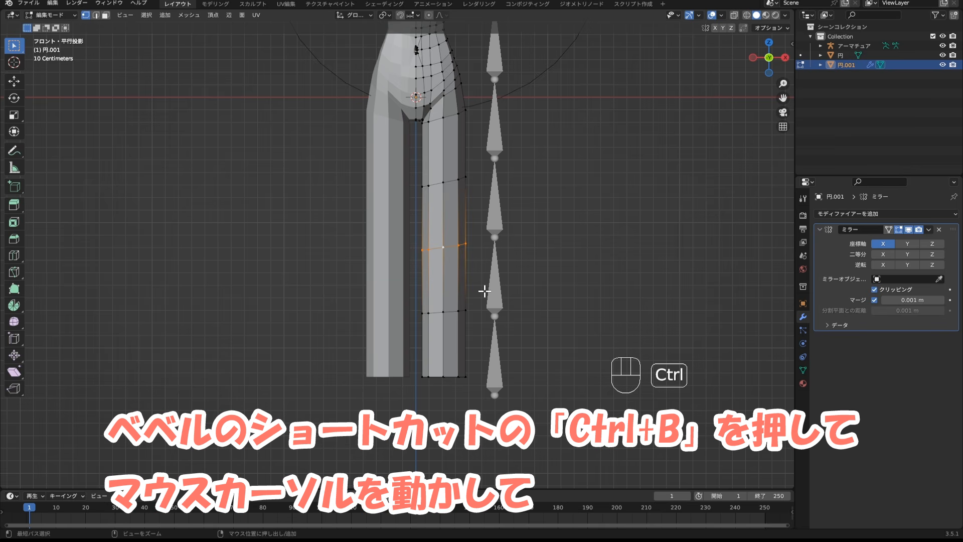
key("ctrl+b")
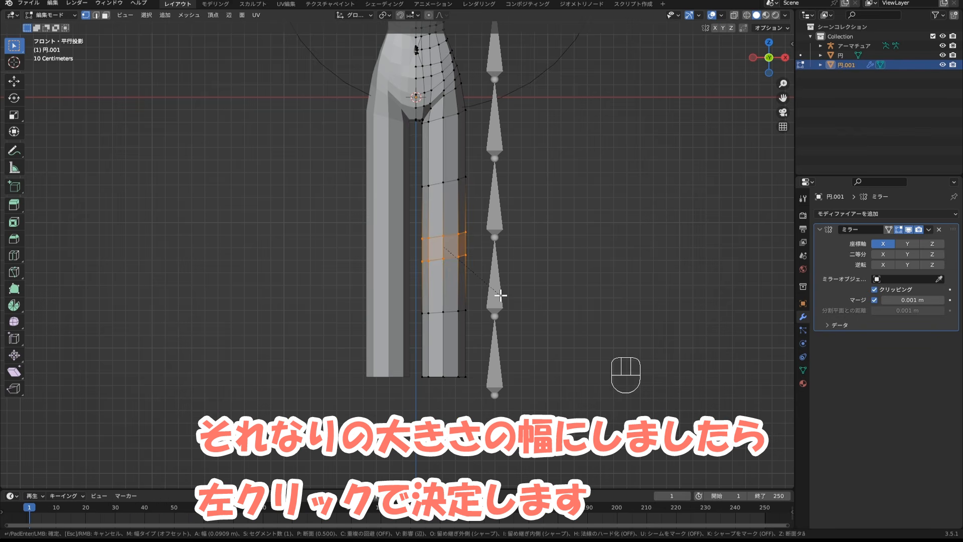
left_click(502, 295)
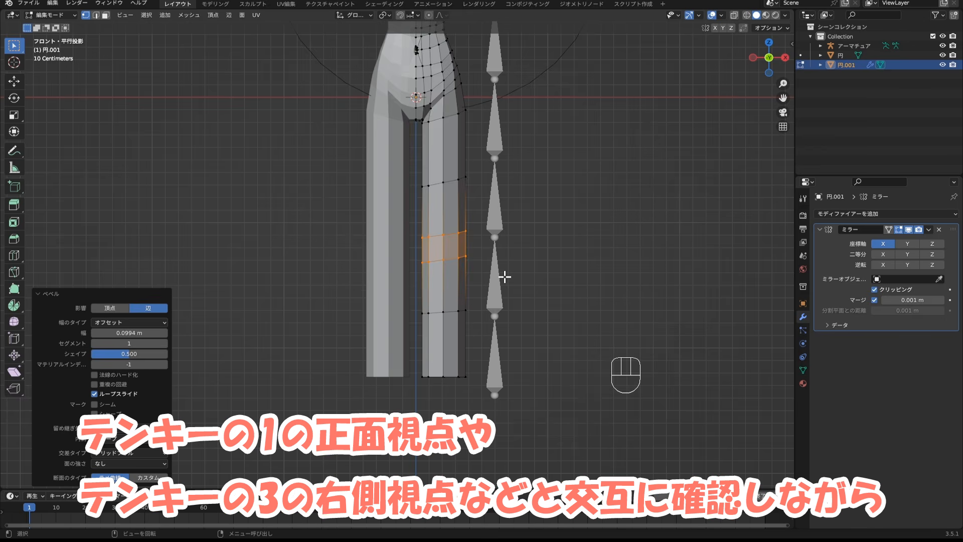
In front view, scale the two knee loops to about 0.703 along X.
key("KP_3")
key("KP_1")
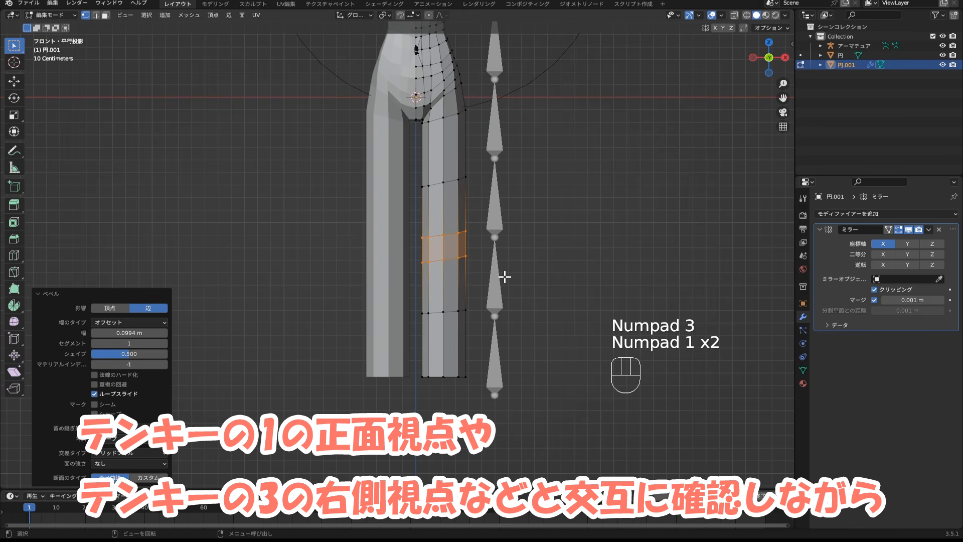
scroll(503, 258, "up", 2)
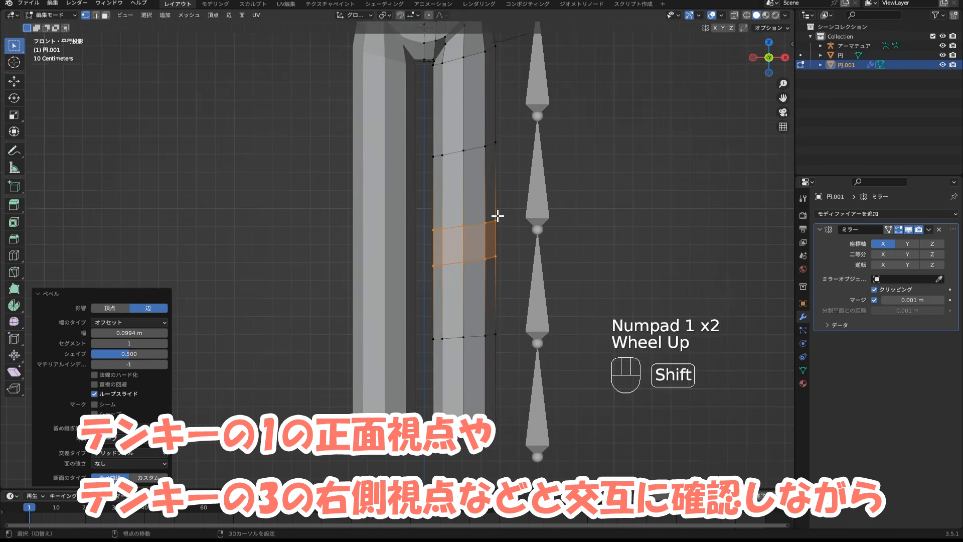
middle_click_drag(496, 215, 477, 227, "shift")
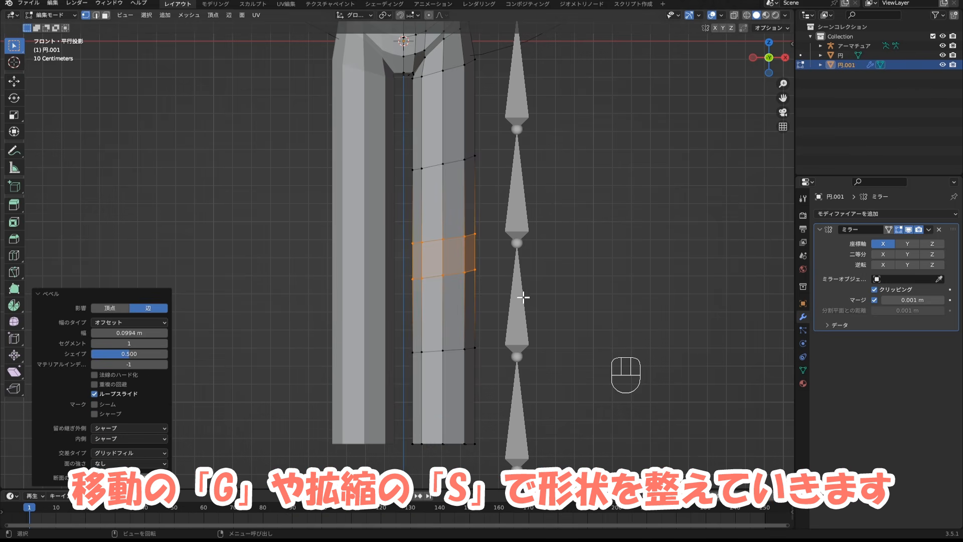
key("s")
key("x")
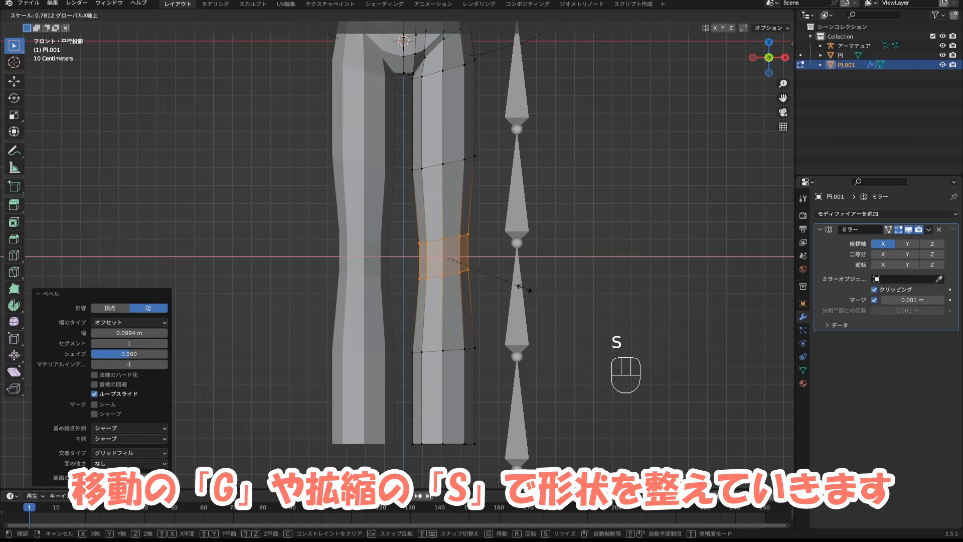
left_click(514, 289)
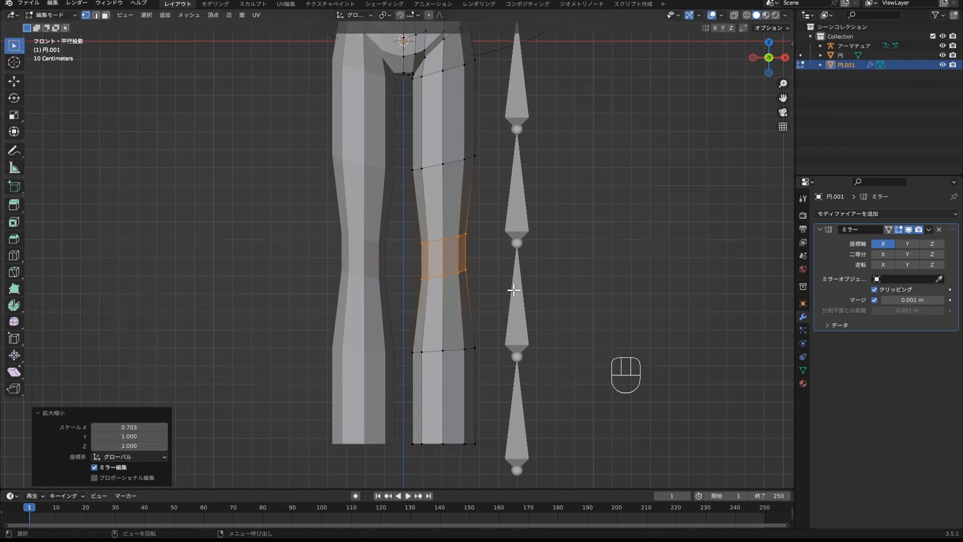
Turn on see-through display and scale the calf and ankle loops together to about 0.579 along X.
left_click(733, 20)
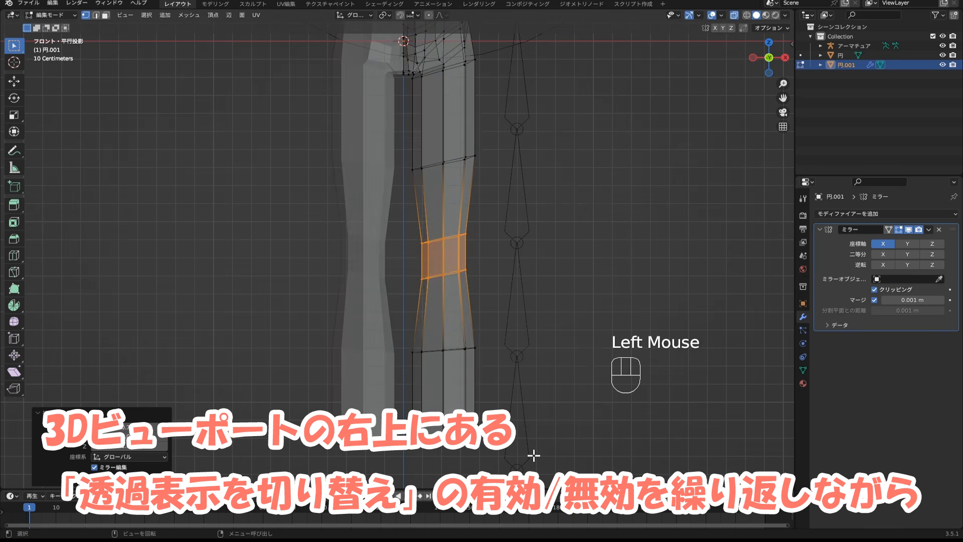
left_click_drag(531, 455, 404, 340)
key("s")
key("x")
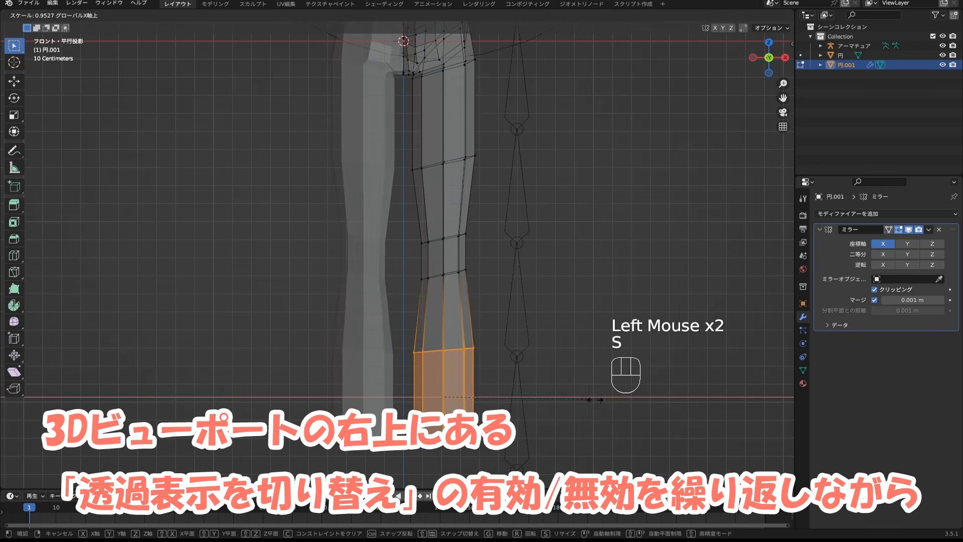
left_click(534, 404)
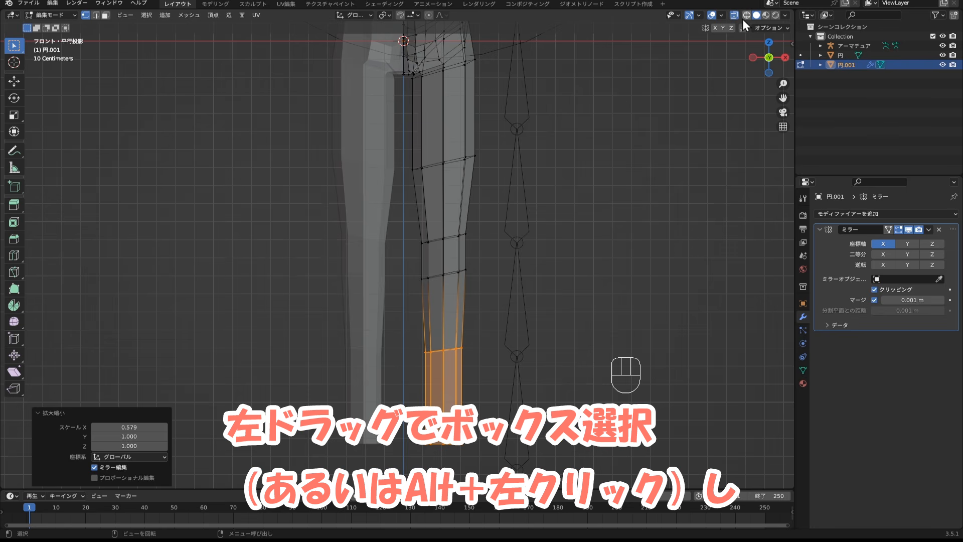
Scale the mid-thigh edge loop to about 0.899 uniformly and return to opaque display.
left_click(449, 161)
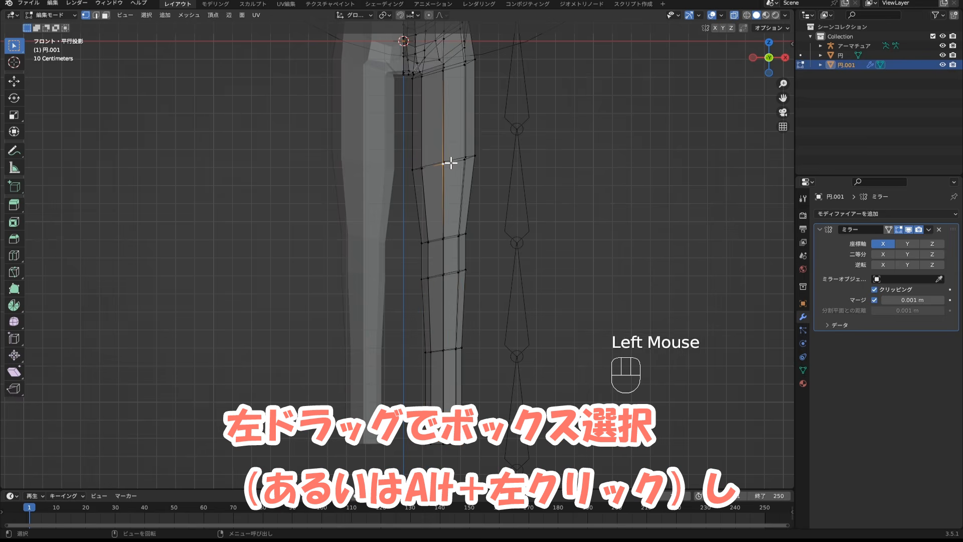
left_click(453, 161, "alt")
key("s")
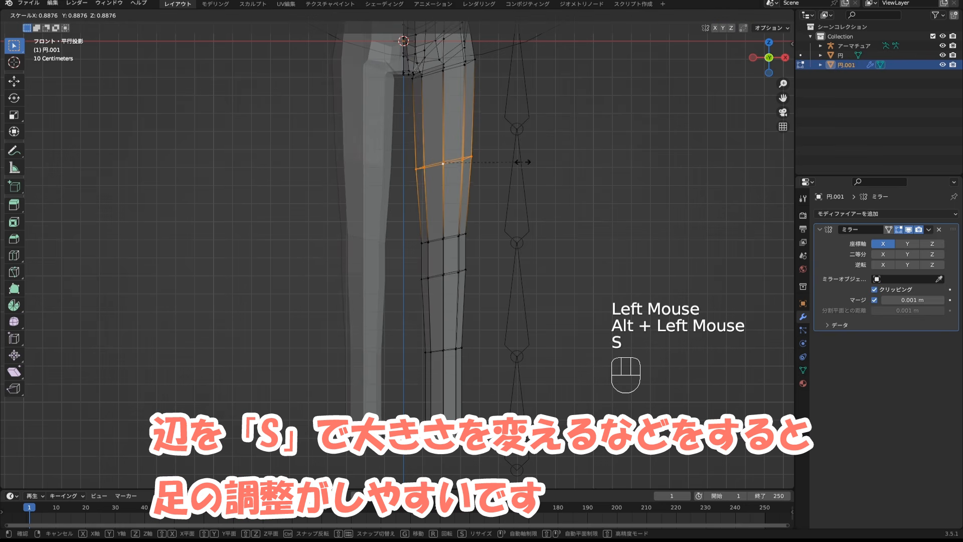
left_click(522, 162)
left_click(734, 15)
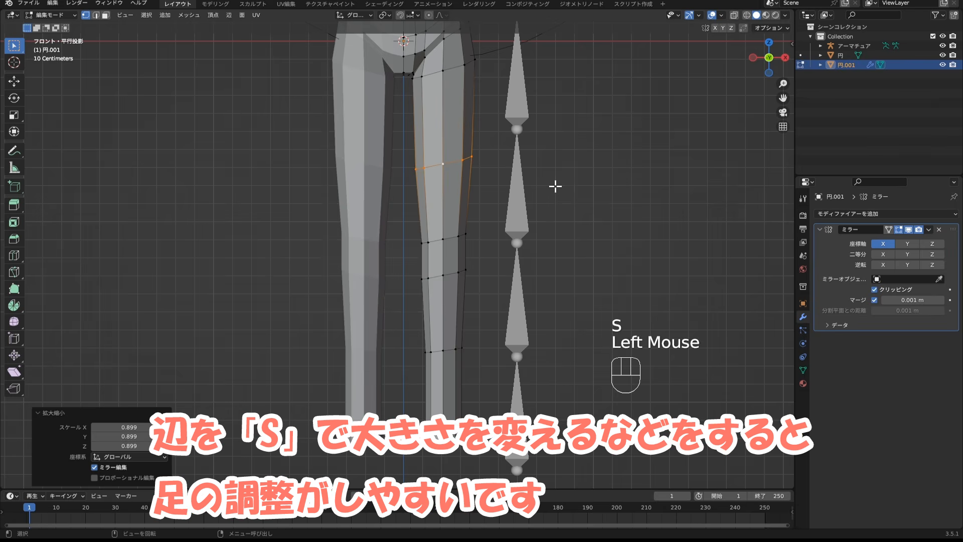
Move the lower knee loop's outer vertex about 0.013 m outward along X and nudge its inner vertex slightly.
left_click(470, 237)
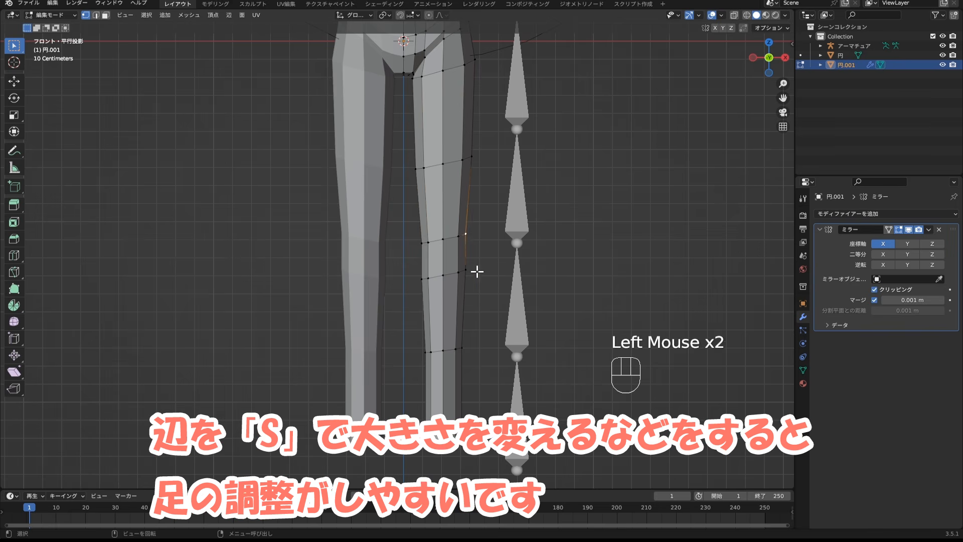
left_click(477, 271)
key("g")
left_click(481, 271)
left_click(422, 280)
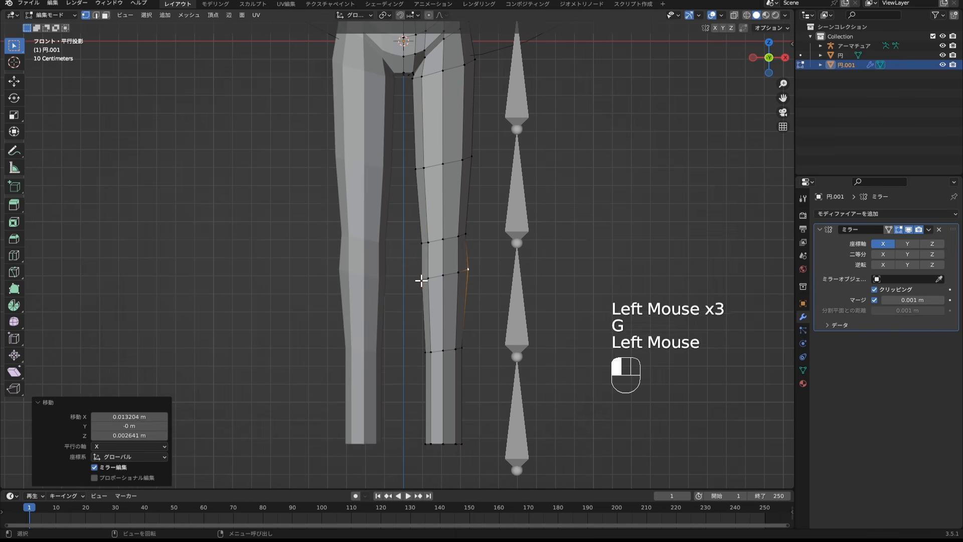
key("g")
left_click(427, 280)
left_click(424, 358)
key("g")
left_click(438, 355)
key("ctrl+z")
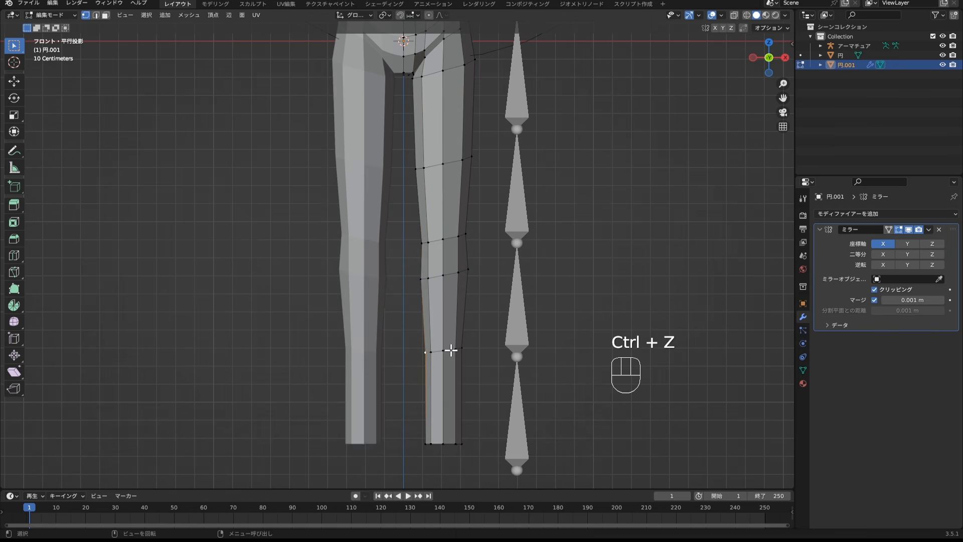
With see-through display on, box-select the leg's ankle end loop and shrink it slightly.
middle_click_drag(438, 354, 443, 343, "shift")
left_click(734, 15)
left_click_drag(486, 455, 424, 421)
key("s")
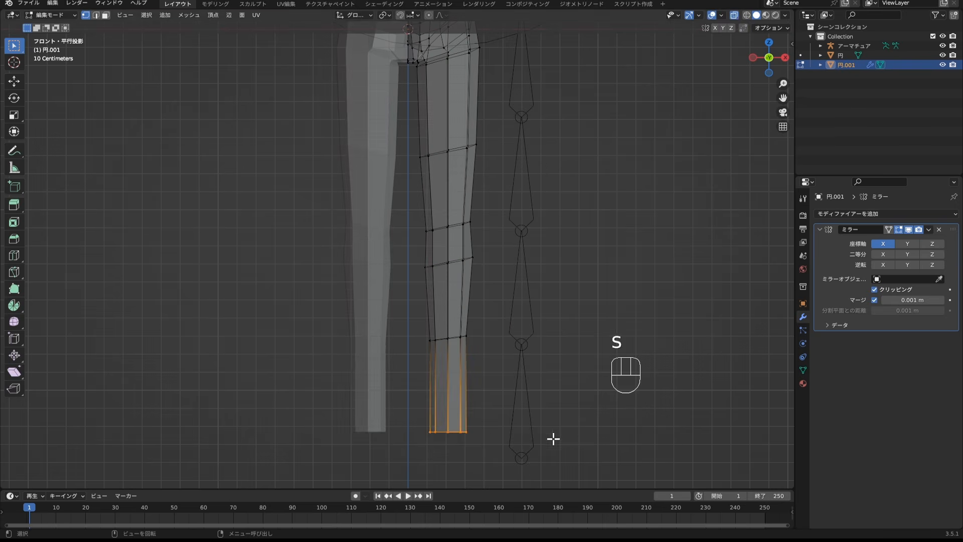
key("s")
left_click(554, 438)
With see-through display off, move the mid-thigh loop's outer vertex about 0.008 m outward along X.
middle_click_drag(554, 438, 562, 346, "shift")
left_click(734, 15)
left_click(479, 251)
key("g")
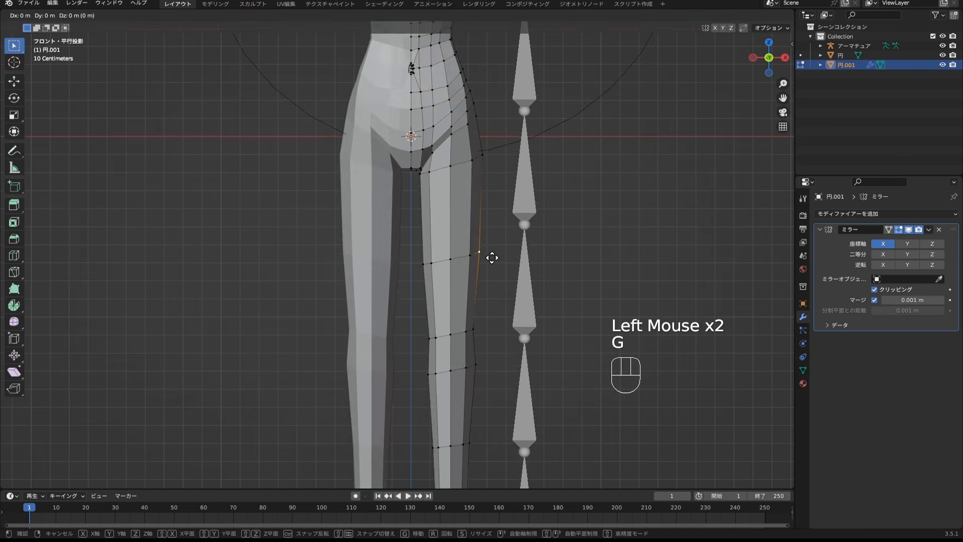
left_click(490, 258)
In right side view with see-through display on, scale both knee loops to about 0.641 along Y and move them backward.
middle_click_drag(533, 311, 483, 217, "shift")
key("KP_1")
key("KP_3")
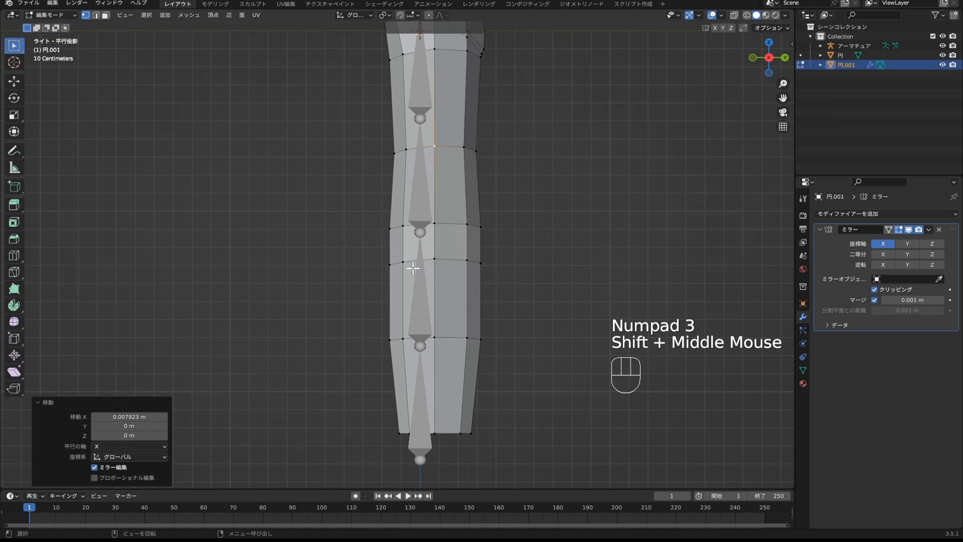
left_click(735, 16)
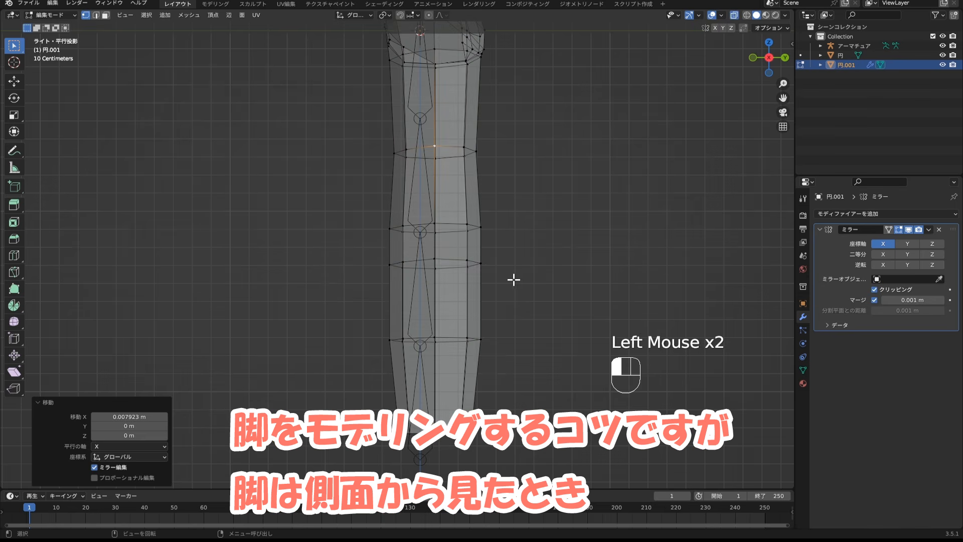
left_click_drag(513, 280, 365, 209)
key("s")
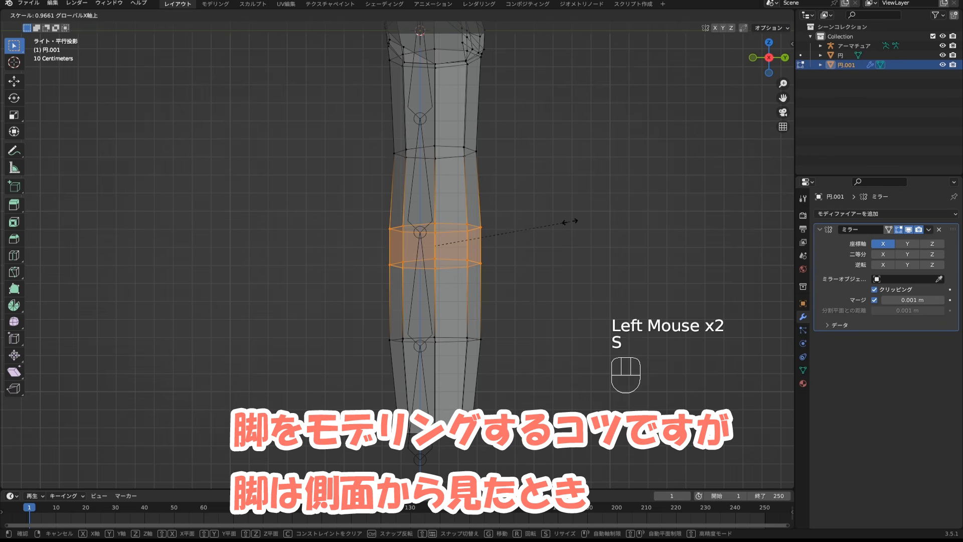
key("y")
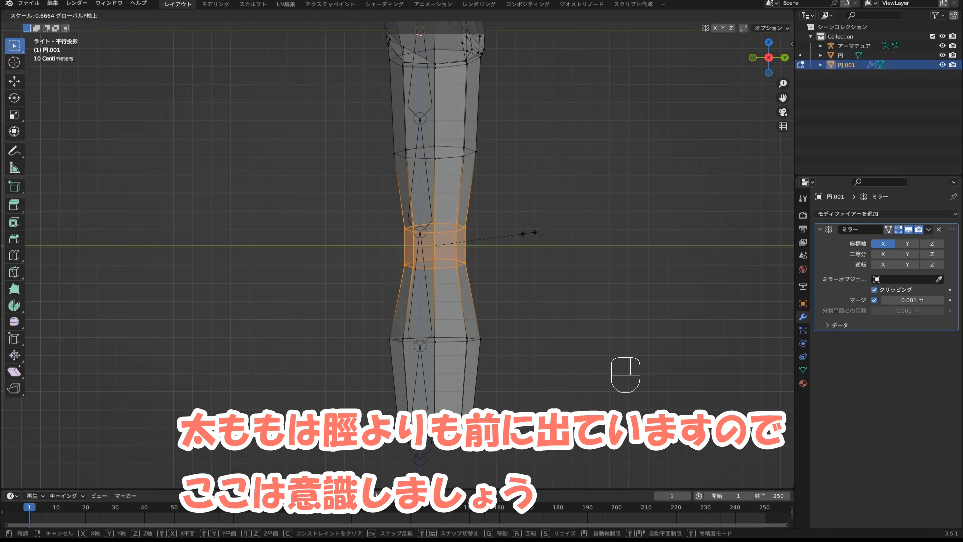
left_click(525, 233)
key("g")
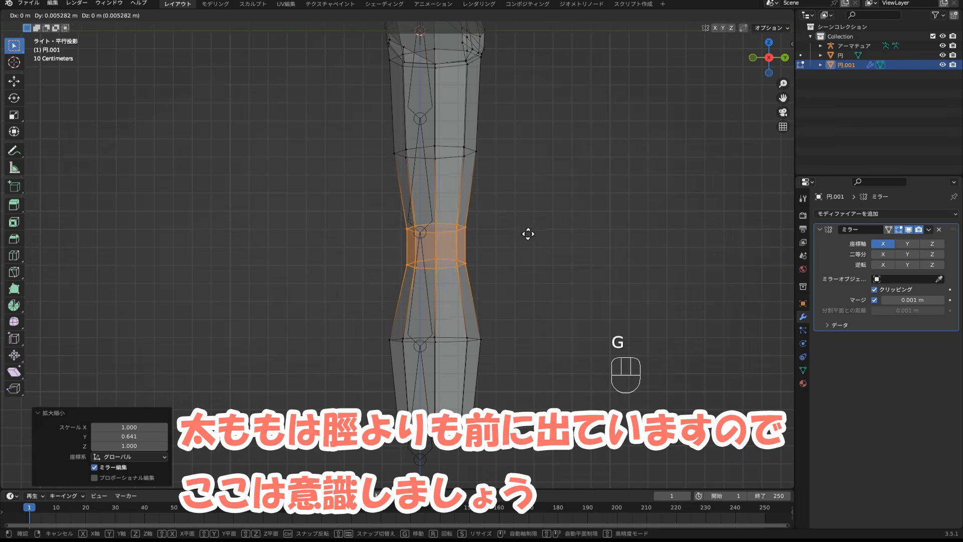
left_click(540, 232)
Scale the calf and ankle loops to about 0.645 along Y and move them about 0.143 m backward along Y.
middle_click_drag(522, 354, 496, 314, "shift")
left_click_drag(492, 408, 348, 294)
key("s")
key("y")
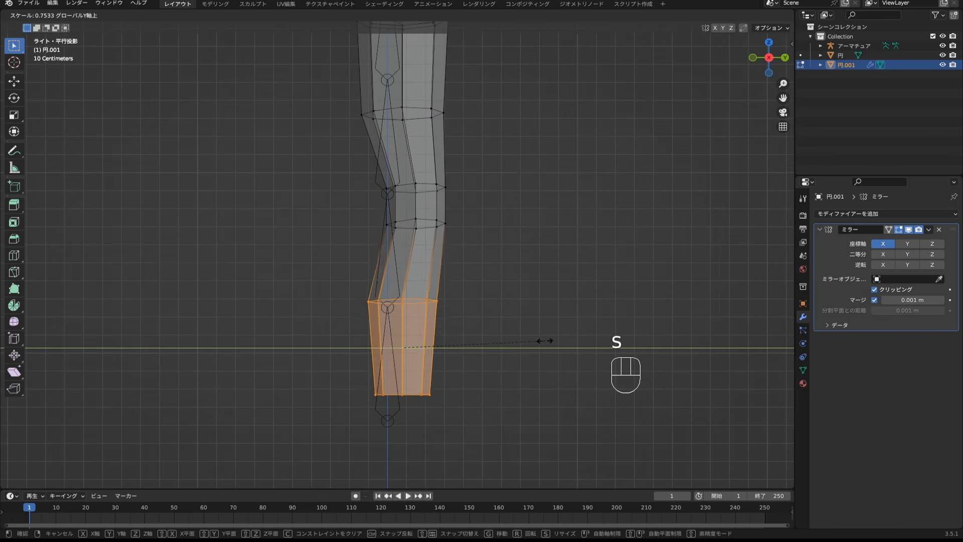
left_click(531, 343)
key("g")
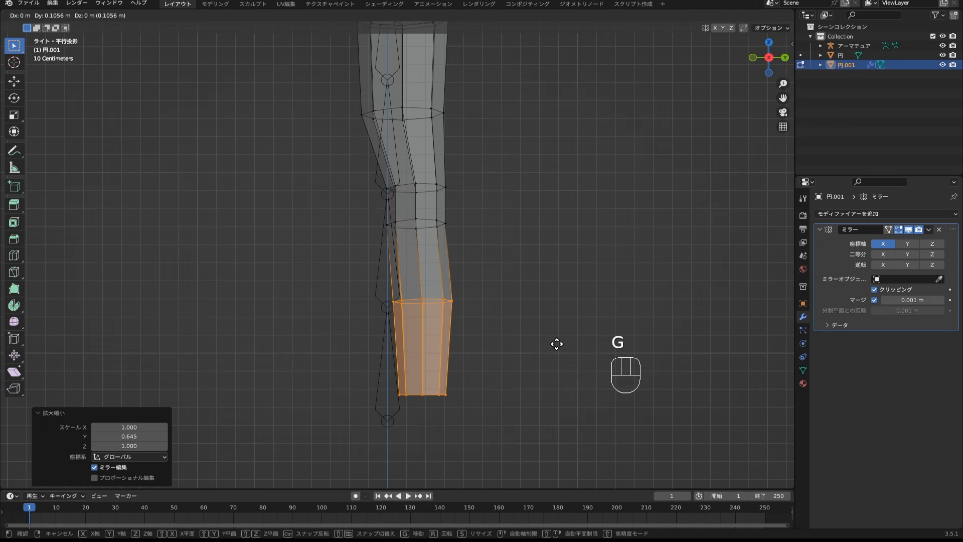
left_click(564, 342)
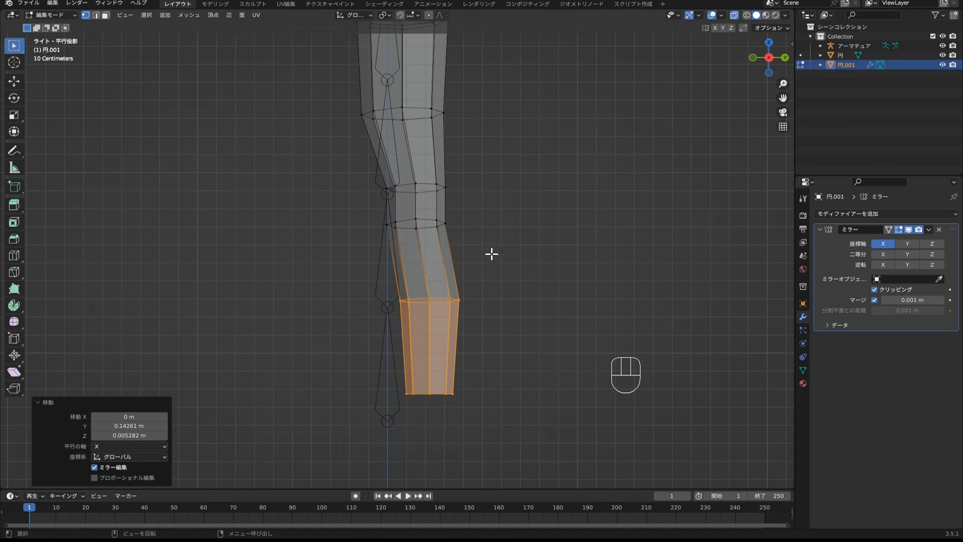
Move the lower knee loop about 0.034 m backward along Y.
left_click_drag(491, 255, 362, 198)
key("g")
left_click(526, 262)
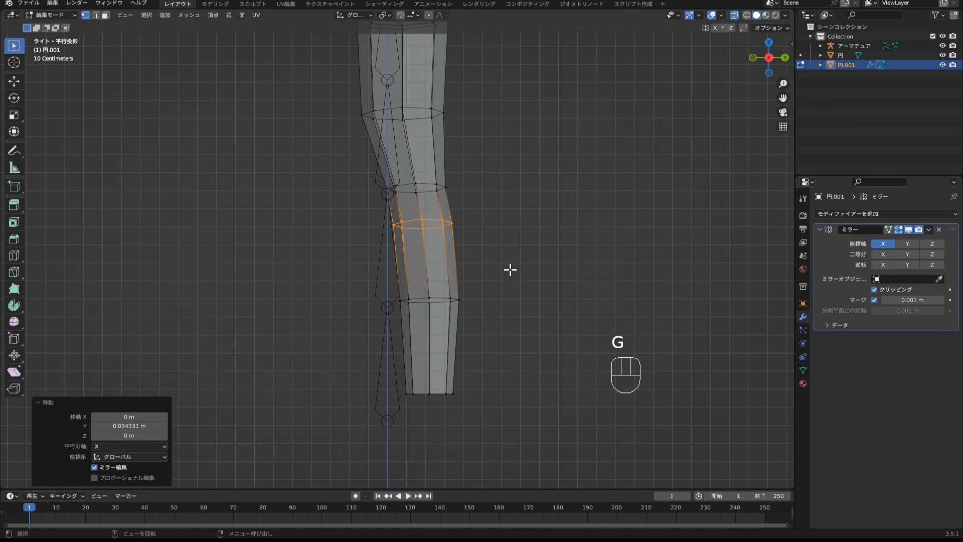
Select the mid-thigh edge loop and move it slightly backward in side view.
scroll(510, 269, "down", 3, "shift")
middle_click_drag(501, 281, 511, 393, "shift")
left_click_drag(516, 392, 392, 157)
left_click_drag(513, 193, 393, 159)
key("g")
left_click(572, 200)
Narrow the ankle end loop in side view and scale the calf loop to about 0.885 along Y.
left_click_drag(509, 387, 443, 357)
key("s")
left_click(534, 367)
left_click_drag(512, 327, 404, 272)
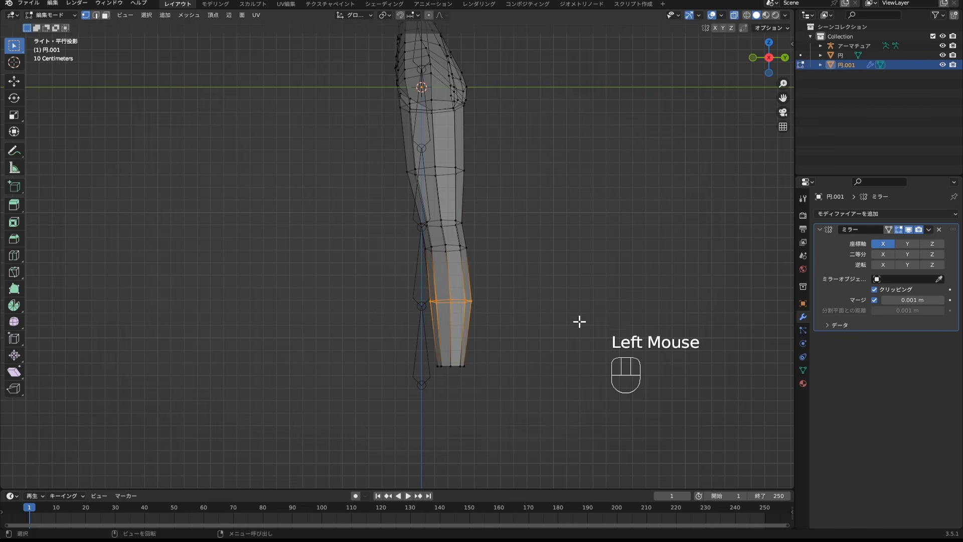
key("s")
left_click(528, 307)
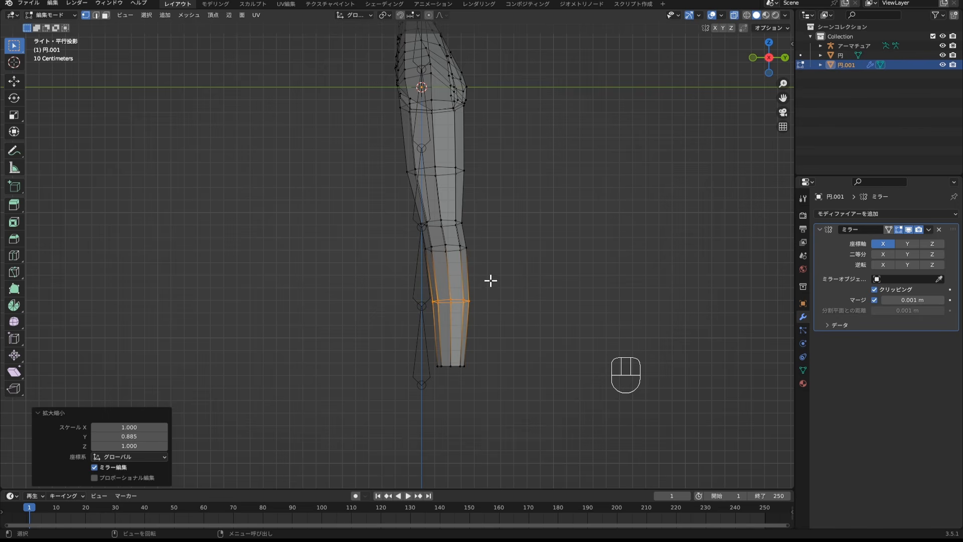
Scale the lower knee loop uniformly to about 0.978.
left_click_drag(492, 273, 415, 237)
scroll(569, 273, "up", 2)
key("s")
left_click(568, 273)
scroll(566, 274, "down", 2)
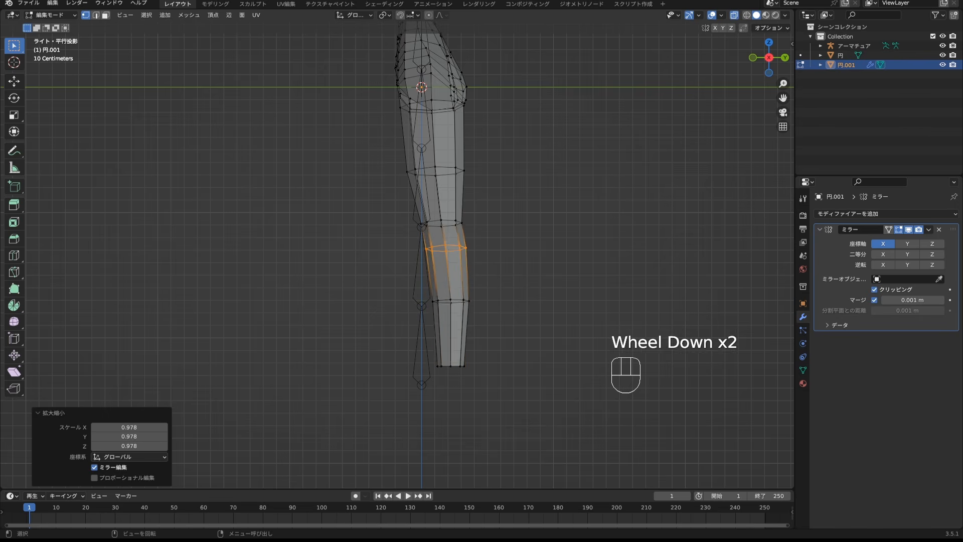
In right side view, move the lower knee loop slightly backward and the calf loop about 0.041 m backward along Y.
middle_click_drag(500, 313, 498, 327)
key("KP_3")
scroll(501, 278, "up", 1)
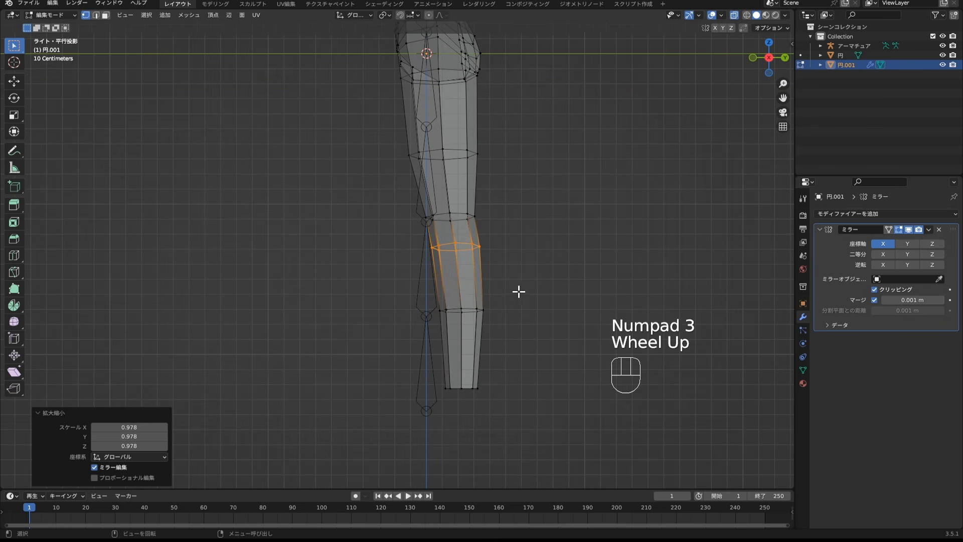
key("g")
left_click(432, 303)
key("g")
left_click(445, 314)
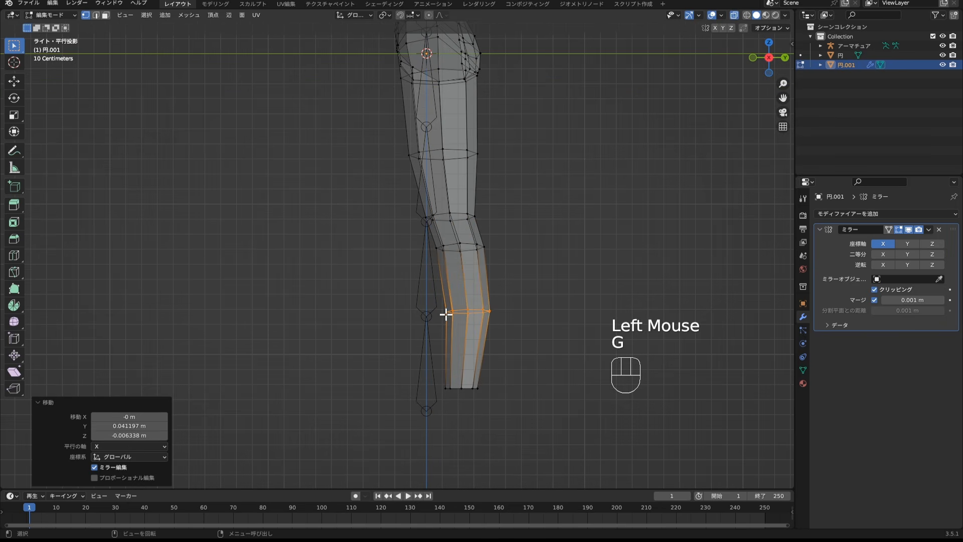
Move the ankle end loop slightly backward and select the front vertex of the calf loop.
left_click(446, 311)
left_click_drag(468, 394, 431, 372)
key("g")
left_click(490, 397)
left_click(443, 315)
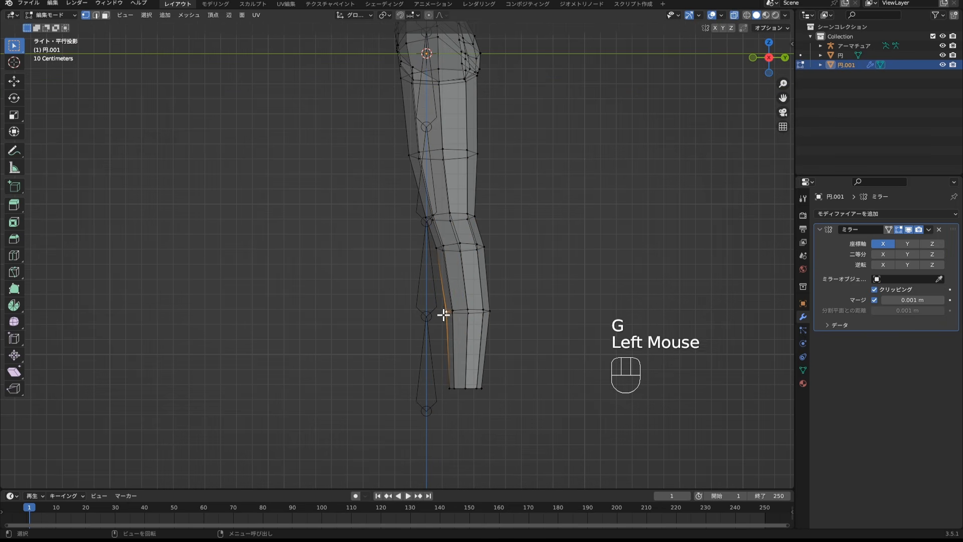
Nudge the calf loop's front vertex, narrow the whole loop along Y, and move it about 0.022 m forward.
key("g")
left_click(444, 315)
left_click_drag(525, 327, 428, 295)
key("s")
key("y")
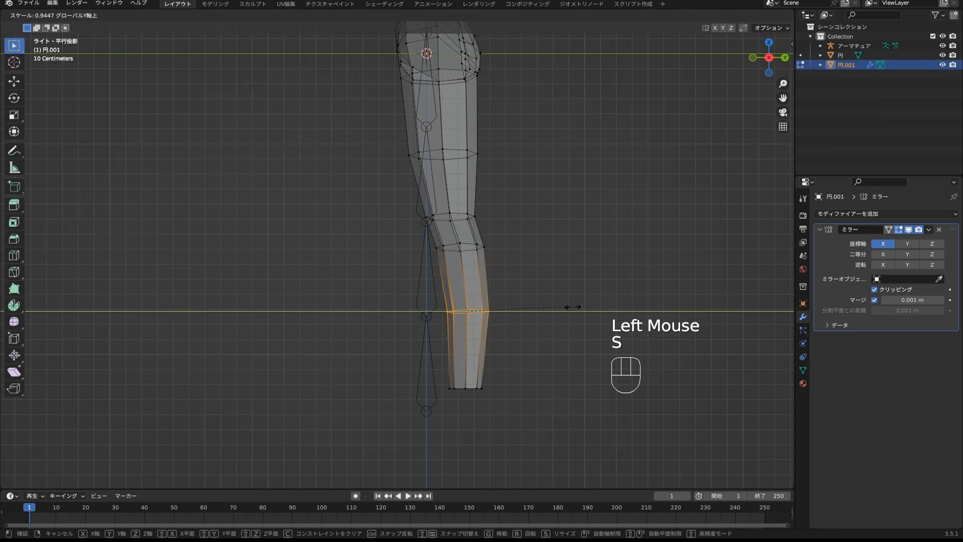
left_click(565, 309)
key("g")
left_click(561, 311)
middle_click_drag(560, 311, 535, 344, "shift")
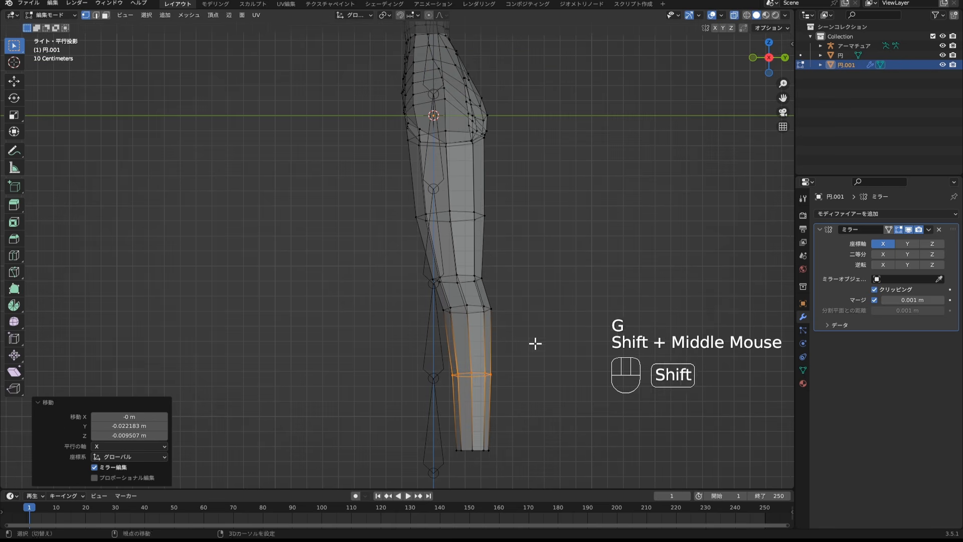
Select both knee loops in side view and narrow them slightly along Y.
left_click_drag(507, 342, 449, 277)
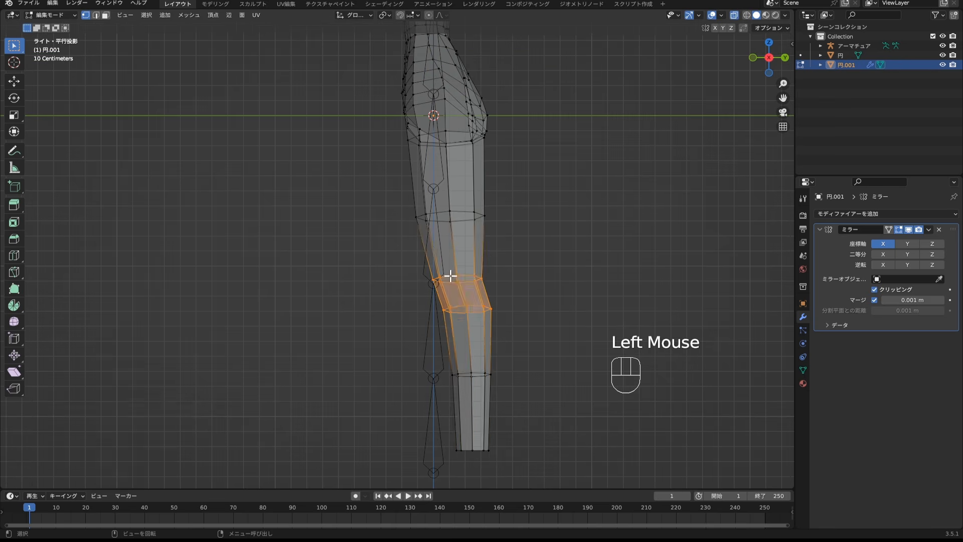
key("s")
key("y")
left_click(510, 385)
Shift the calf loop slightly and move its back vertex about 0.006 m backward along Y.
left_click(492, 374)
key("g")
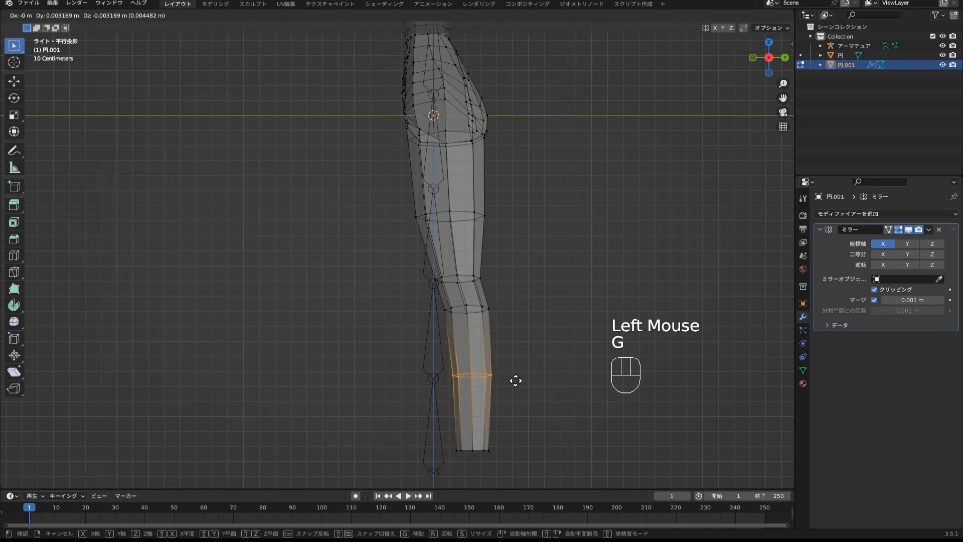
left_click(515, 378)
left_click(505, 378)
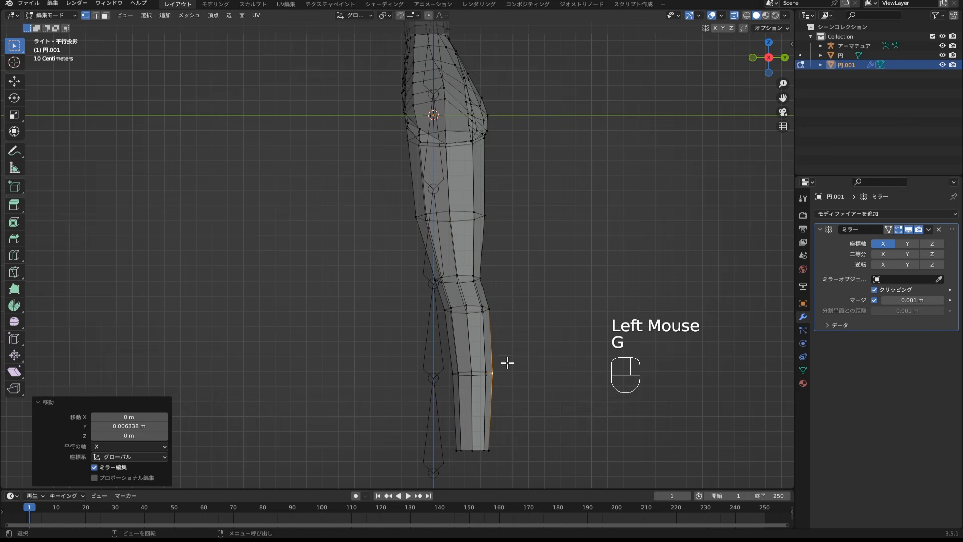
Move the back vertex of the mid-thigh loop slightly forward in side view.
left_click(524, 242)
key("g")
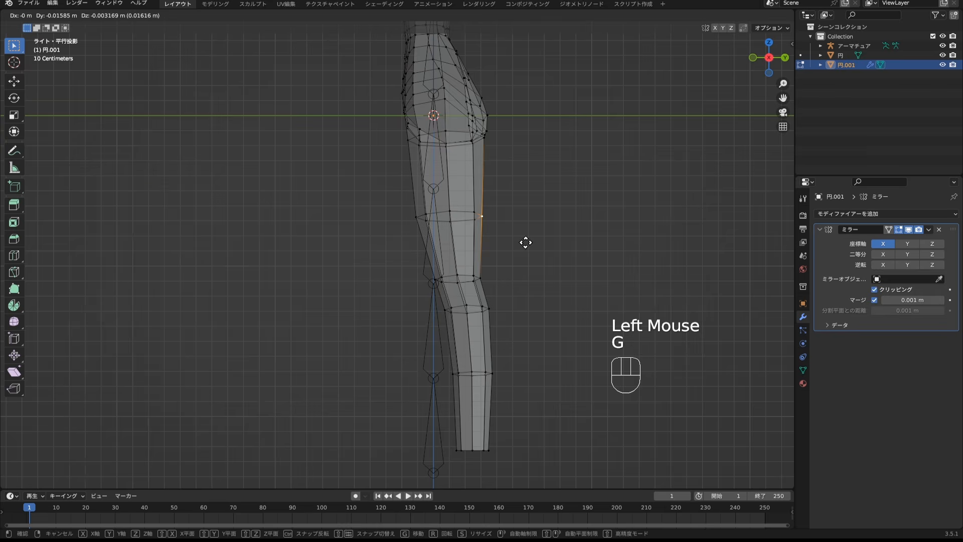
left_click(526, 243)
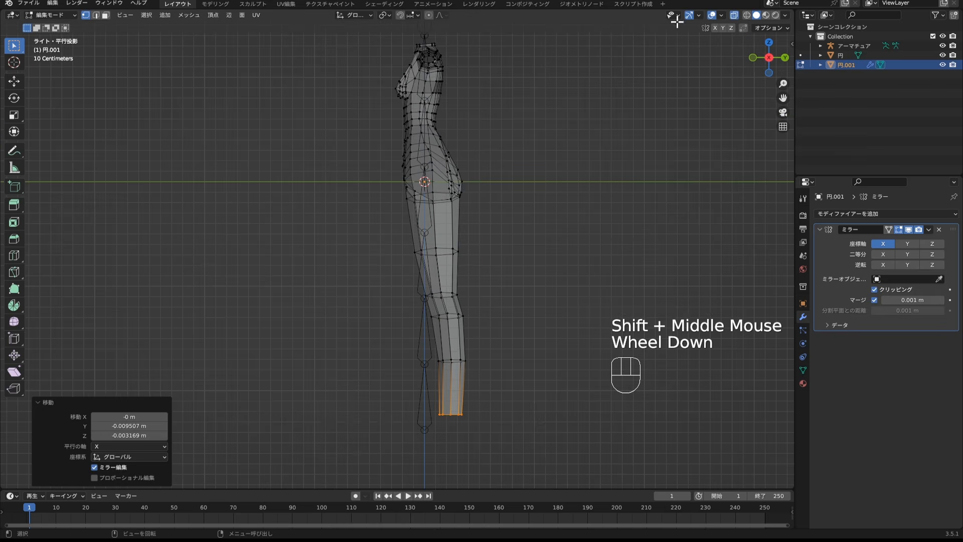
Turn off X-ray display and hide the armature to show only the body mesh.
left_click(735, 15)
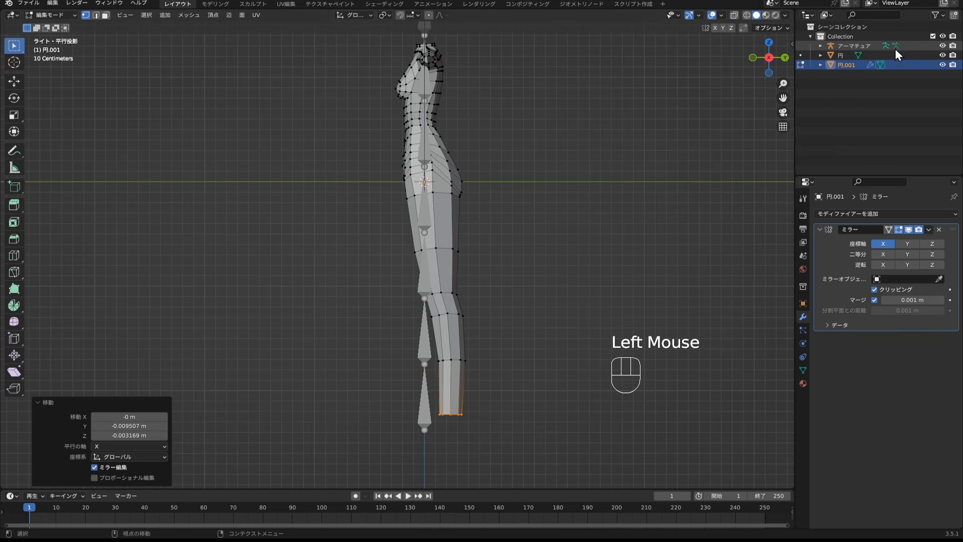
left_click(942, 45)
scroll(491, 286, "up", 2)
scroll(492, 281, "down", 2)
Push the back vertex of the calf loop slightly backward in side view.
middle_click_drag(491, 291, 446, 312, "shift")
scroll(487, 251, "up", 3)
left_click(520, 361)
key("g")
left_click(524, 361)
scroll(476, 283, "down", 3)
key("KP_3")
Reposition both knee loops together slightly in side view using X-ray, and switch X-ray back off.
left_click(734, 15)
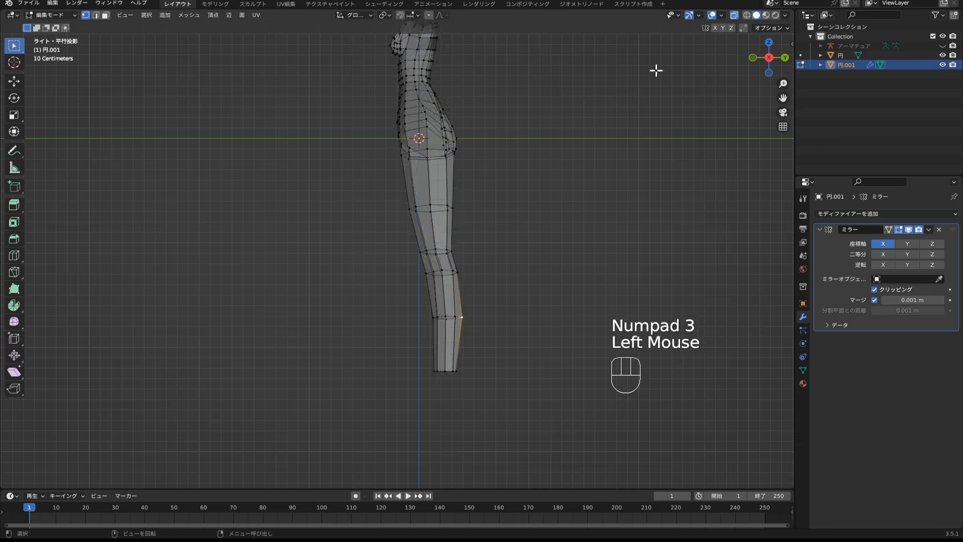
scroll(544, 221, "up", 2)
left_click_drag(542, 226, 400, 300)
key("g")
left_click(456, 254)
scroll(482, 255, "down", 2)
left_click(532, 251)
left_click(734, 15)
middle_click_drag(467, 251, 506, 289)
scroll(531, 258, "down", 2)
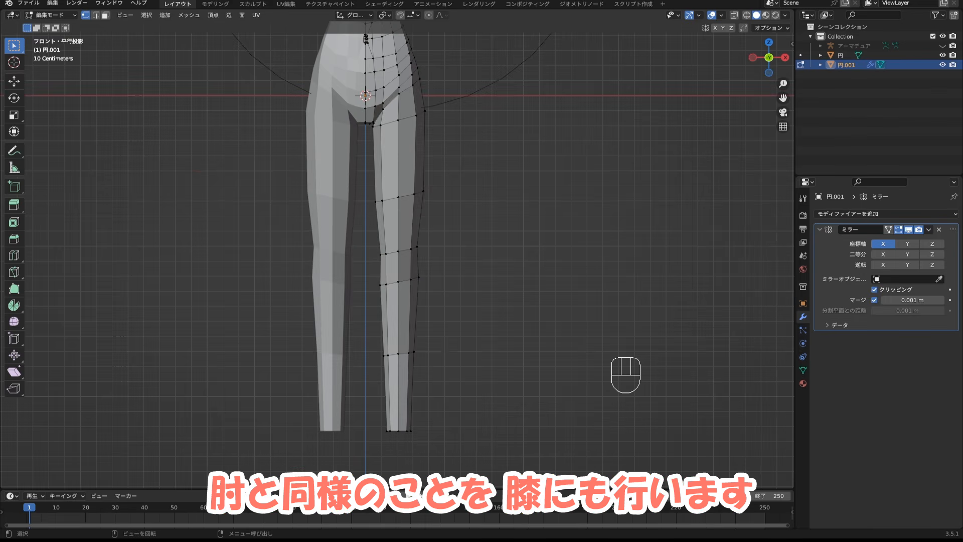
Subdivide the five vertical edges on the front of the knee with one cut and Create N-Gons disabled.
middle_click_drag(409, 377, 494, 269)
key("KP_1")
scroll(394, 388, "up", 2)
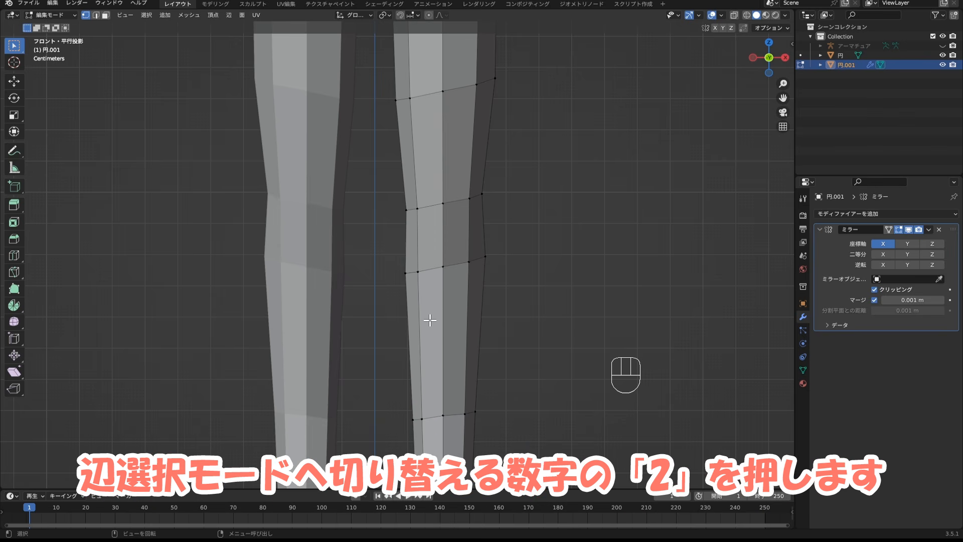
key("2")
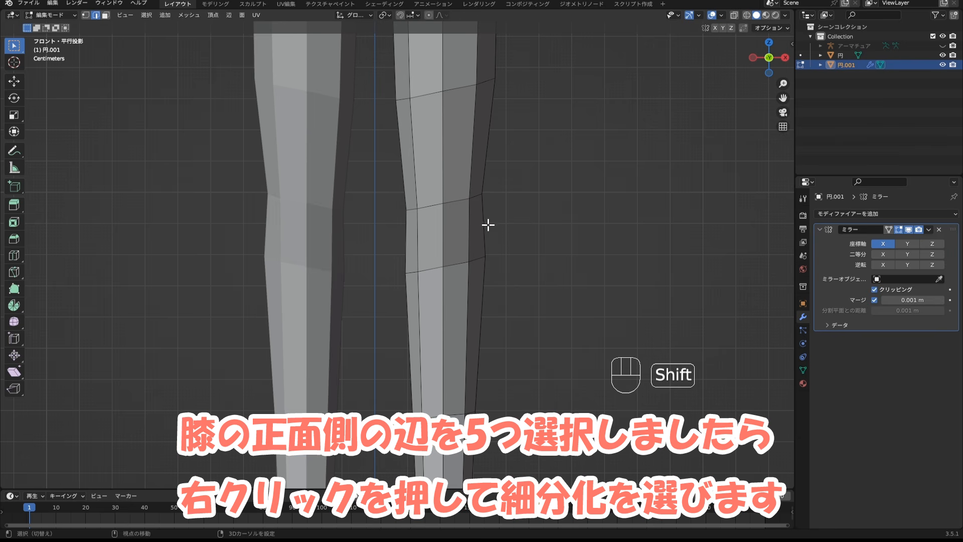
left_click(484, 226, "shift")
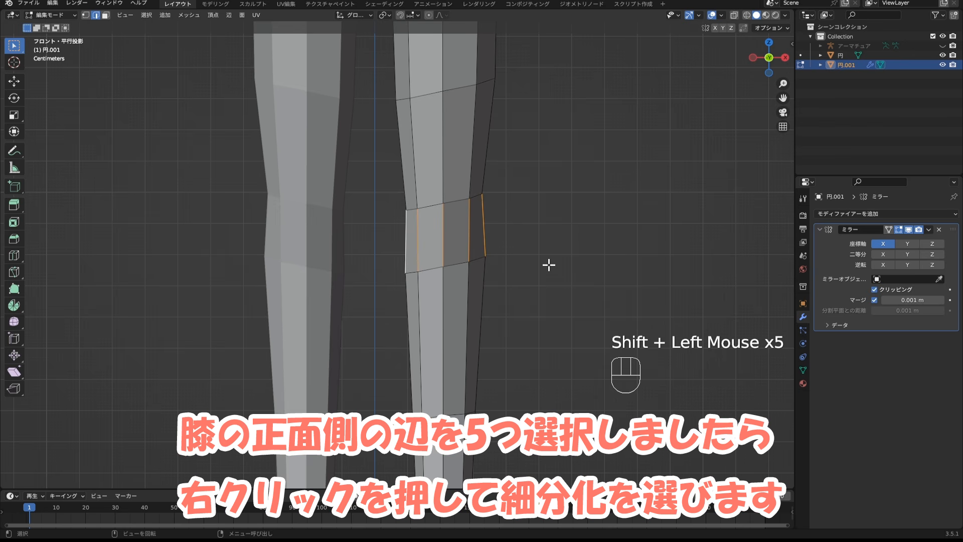
right_click(549, 265)
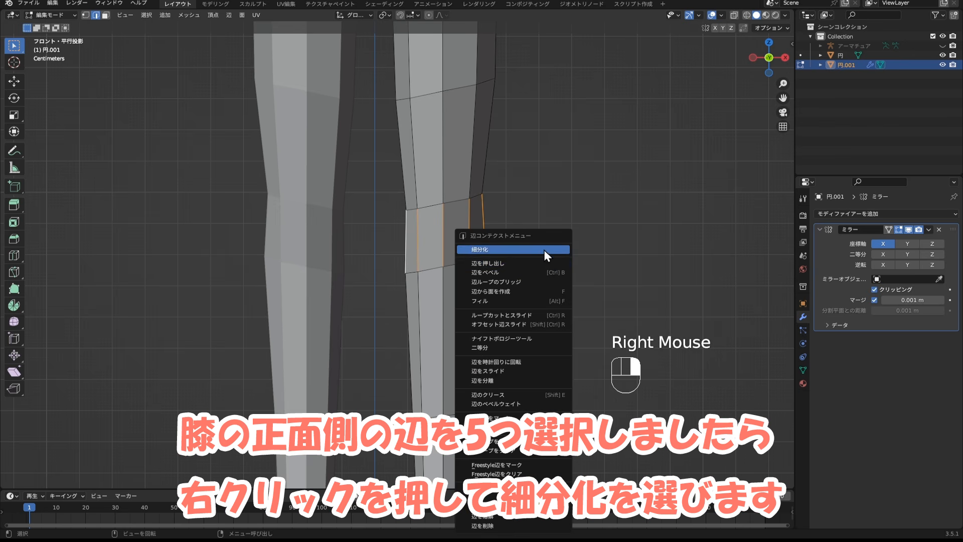
left_click(543, 249)
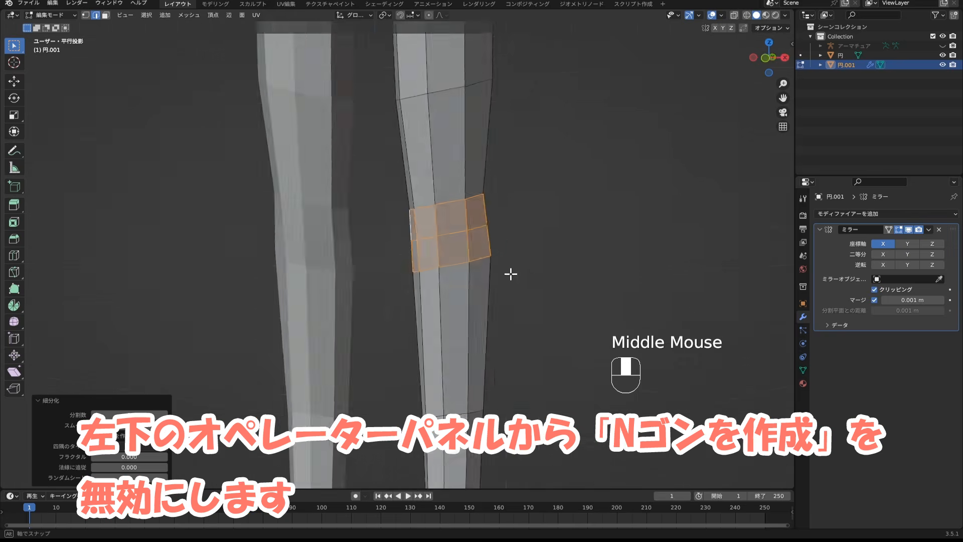
middle_click_drag(509, 275, 545, 262)
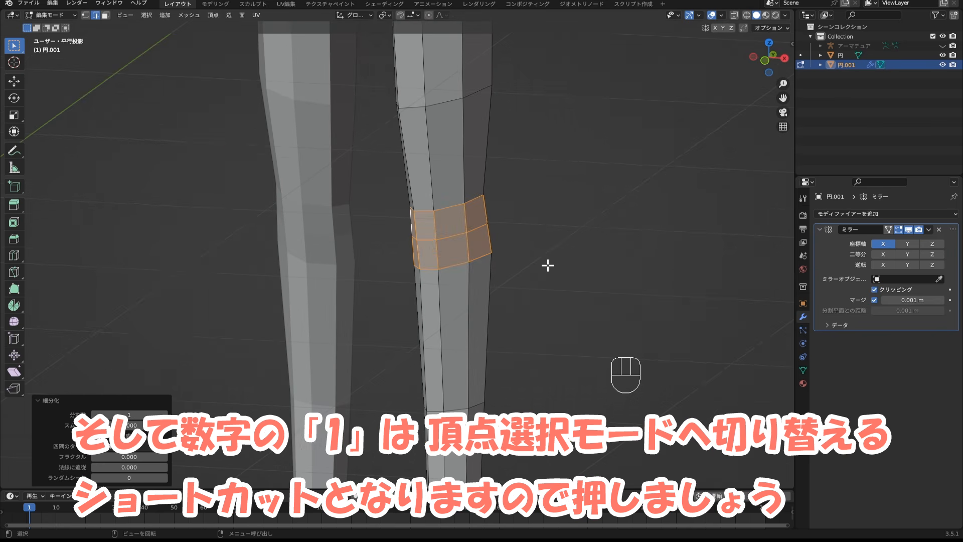
In vertex select mode, move the inner back vertex of the mid-thigh loop to round the thigh.
key("1")
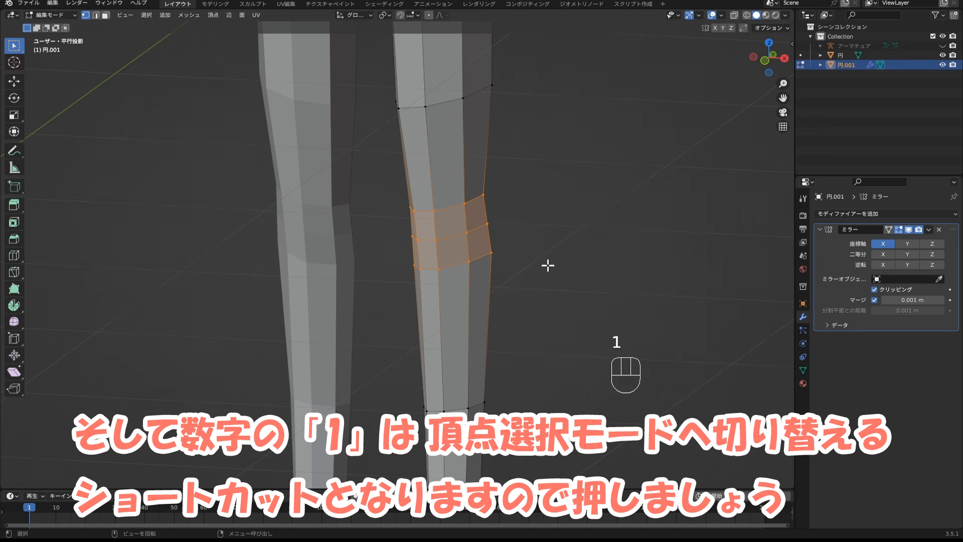
middle_click_drag(549, 266, 431, 321)
scroll(426, 262, "down", 2)
scroll(431, 300, "up", 1)
scroll(431, 321, "up", 2)
middle_click_drag(431, 321, 458, 301, "shift")
scroll(455, 269, "up", 1)
left_click(464, 247)
scroll(471, 284, "up", 1)
key("g")
left_click(486, 280)
scroll(486, 280, "up", 2)
scroll(438, 249, "down", 1)
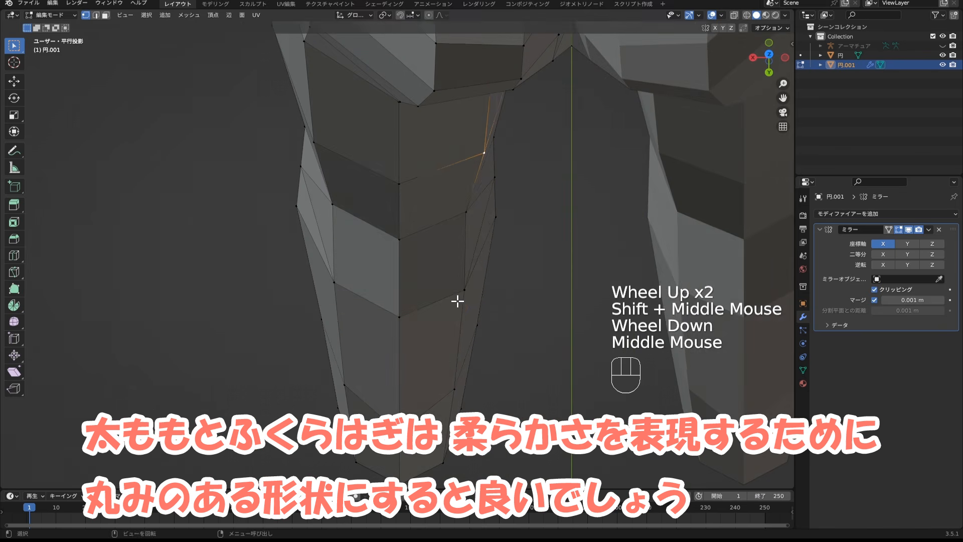
Reposition the inner and outer back vertices of the lower knee loop to round the back of the leg.
left_click(459, 303)
key("g")
left_click(429, 308)
left_click(335, 287)
key("g")
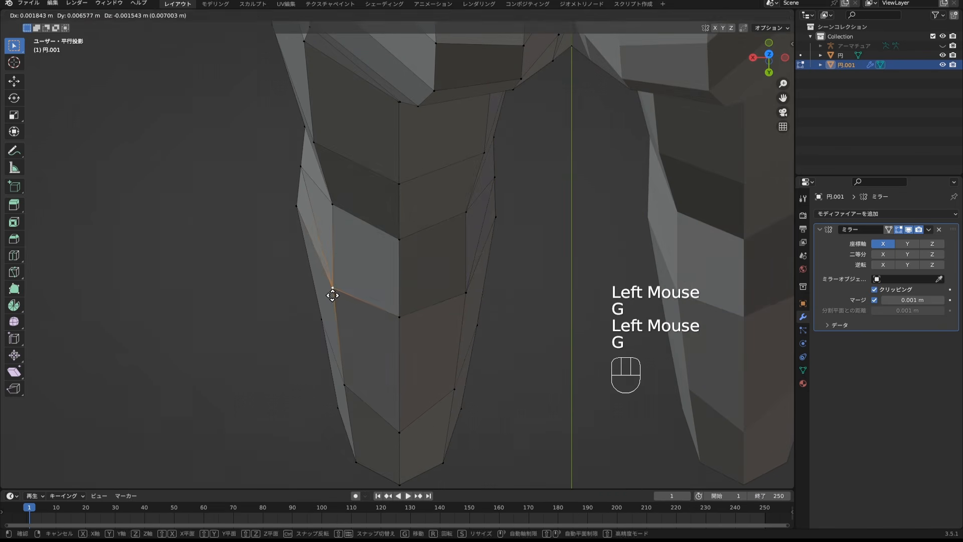
left_click(332, 296)
Move the calf loop's outer and inner back vertices backward, the outer one about 0.01 m, to round the calf.
middle_click_drag(403, 412, 384, 333, "shift")
left_click(369, 304)
key("g")
left_click(366, 312)
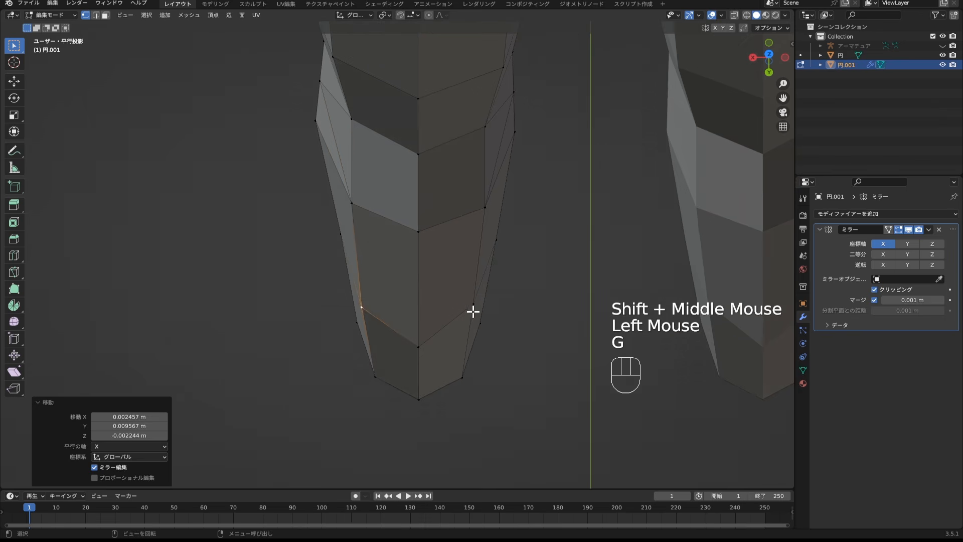
left_click(472, 312)
key("g")
left_click(477, 323)
Bevel the mid-thigh and calf loops together with 2 segments and a width of 0.195 m.
scroll(477, 323, "down", 1)
middle_click_drag(476, 324, 459, 302)
scroll(496, 309, "down", 2)
scroll(495, 308, "down", 2)
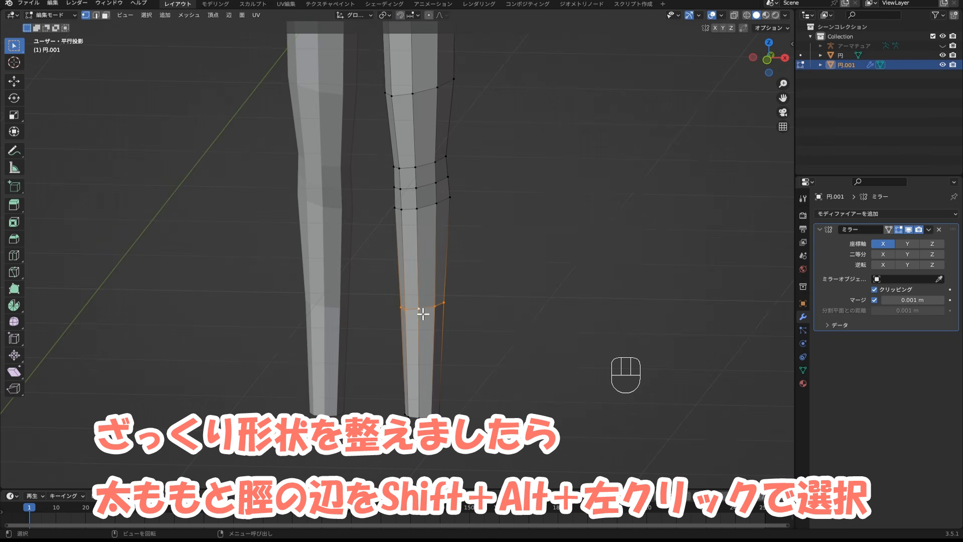
middle_click_drag(423, 314, 439, 307)
key("KP_1")
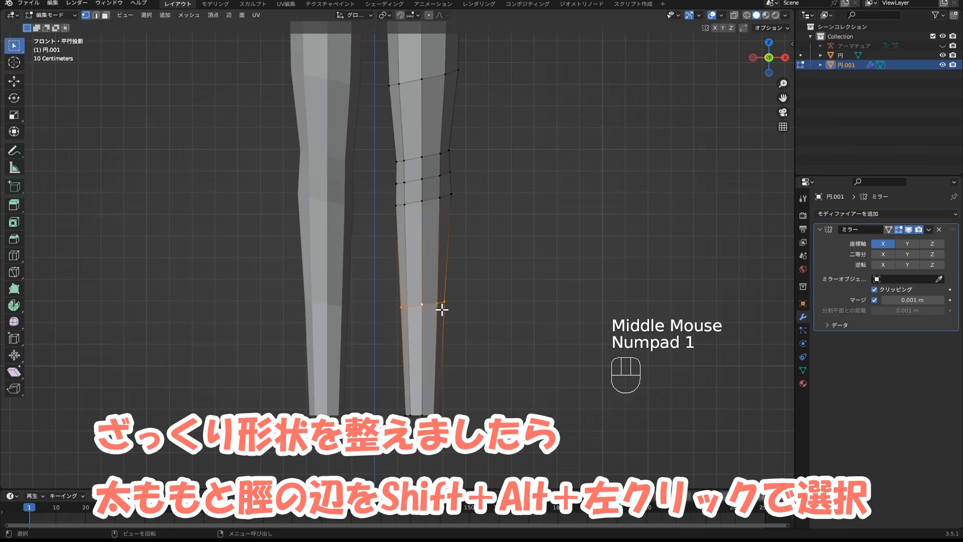
middle_click_drag(372, 286, 378, 327, "shift")
scroll(361, 333, "down", 1)
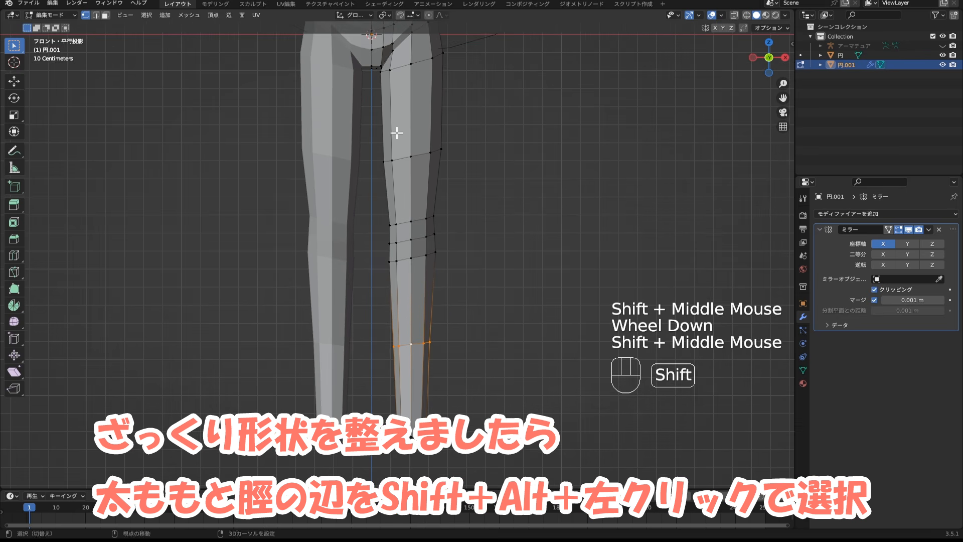
left_click(402, 158, "alt+shift")
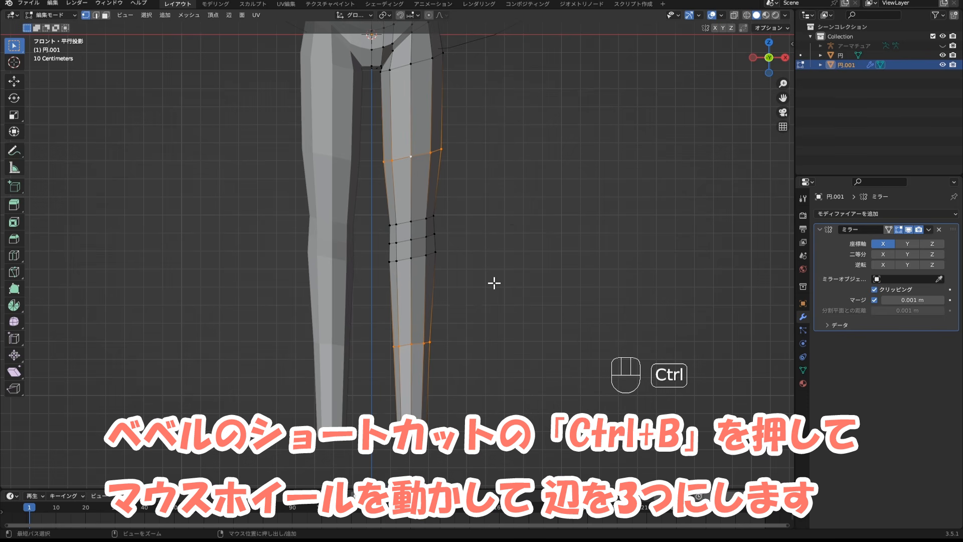
key("ctrl+b")
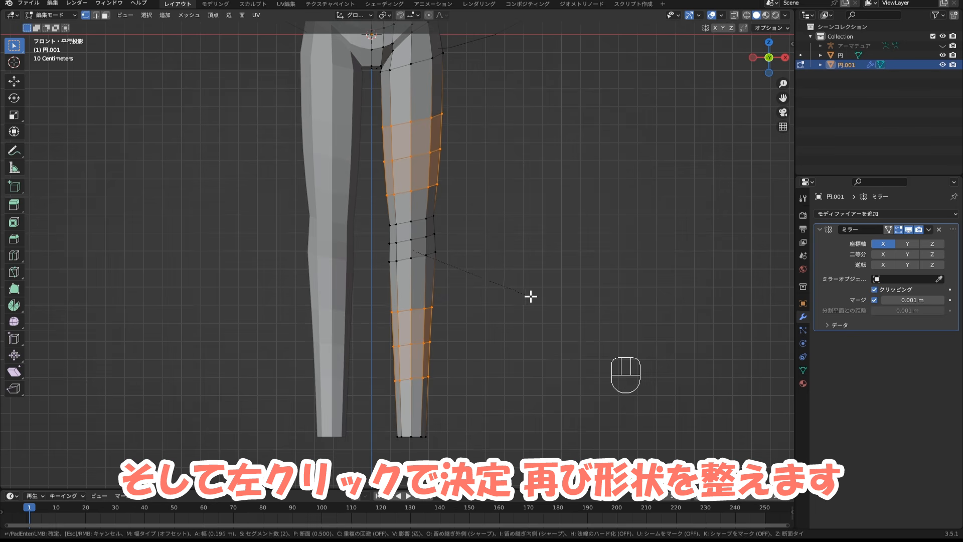
left_click(531, 296)
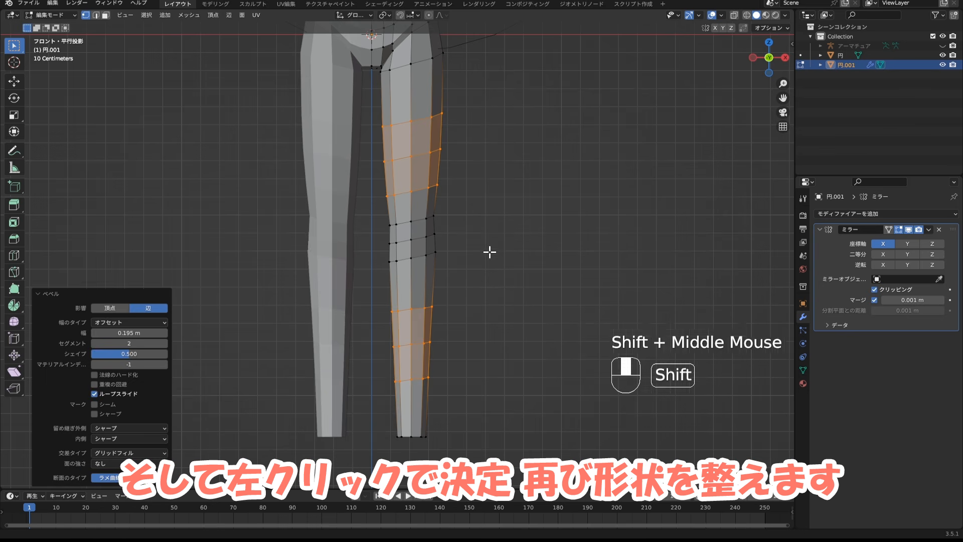
Enable X-ray in front view and enlarge the middle thigh loop slightly.
middle_click_drag(490, 251, 504, 263, "shift")
middle_click_drag(406, 216, 365, 243, "shift")
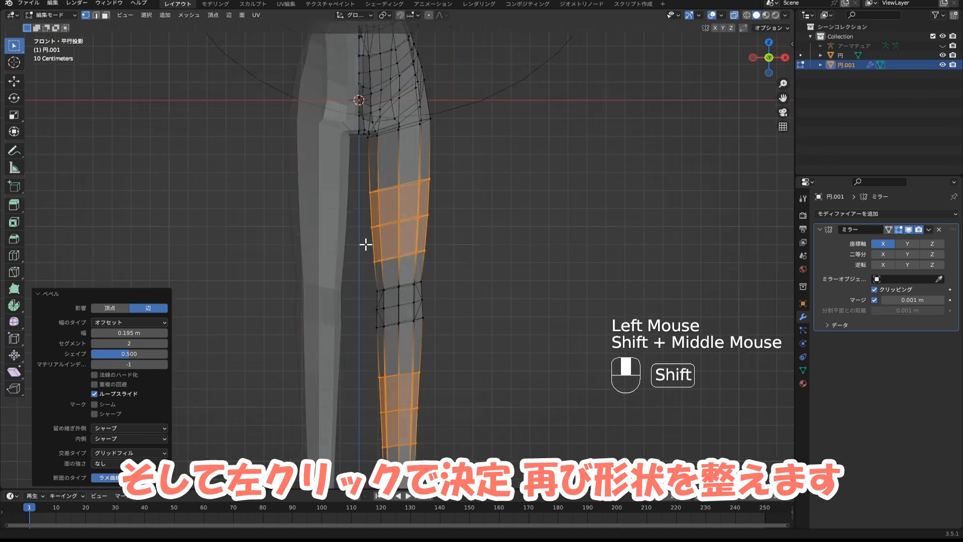
scroll(365, 243, "up", 2)
left_click(408, 223)
left_click(408, 223, "alt")
key("s")
left_click(492, 209)
Enlarge the upper thigh loop slightly and move it up toward the hip.
left_click(383, 186)
left_click(383, 187, "alt")
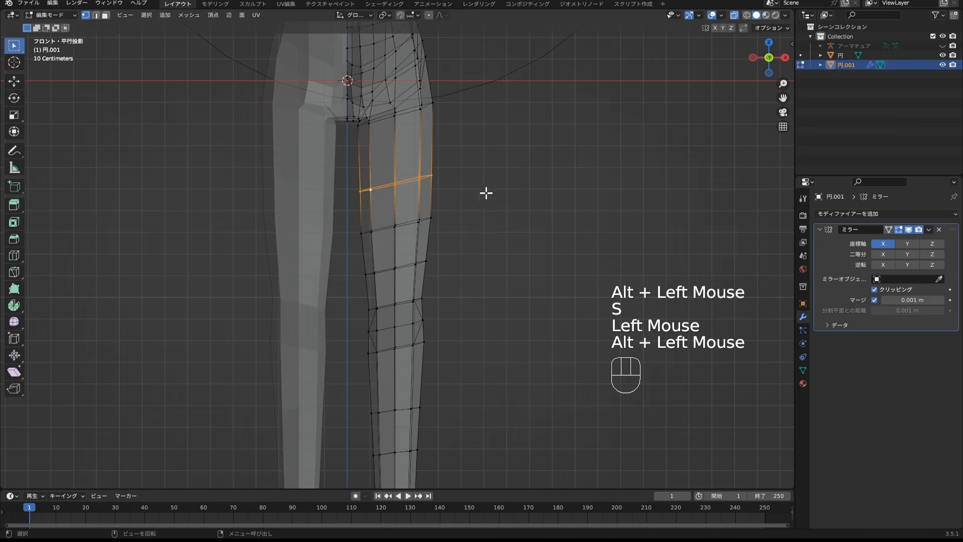
key("s")
left_click(490, 193)
key("g")
key("s")
left_click(498, 182)
Move the middle and lower thigh loops slightly upward in front view.
left_click(408, 223, "alt")
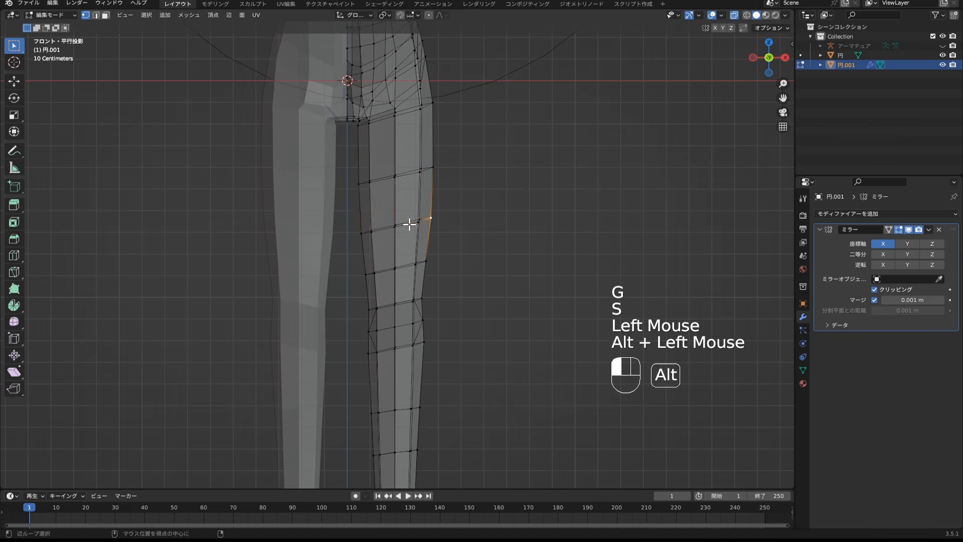
key("g")
left_click(446, 207)
left_click(404, 266, "alt")
key("g")
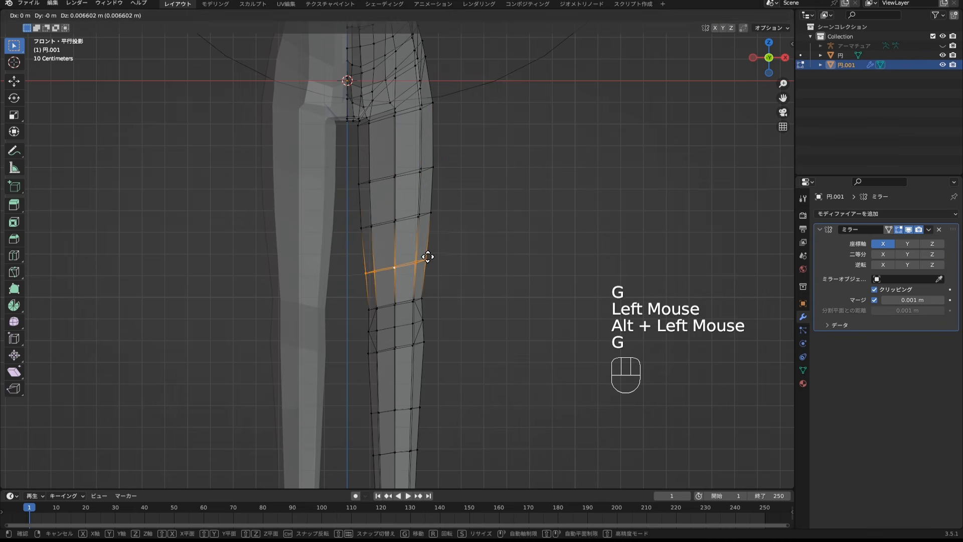
Scale the upper calf loop up to about 1.04 and move it up toward the knee.
middle_click_drag(423, 256, 441, 260, "shift")
scroll(441, 260, "up", 1)
left_click(437, 259)
left_click(437, 257, "alt")
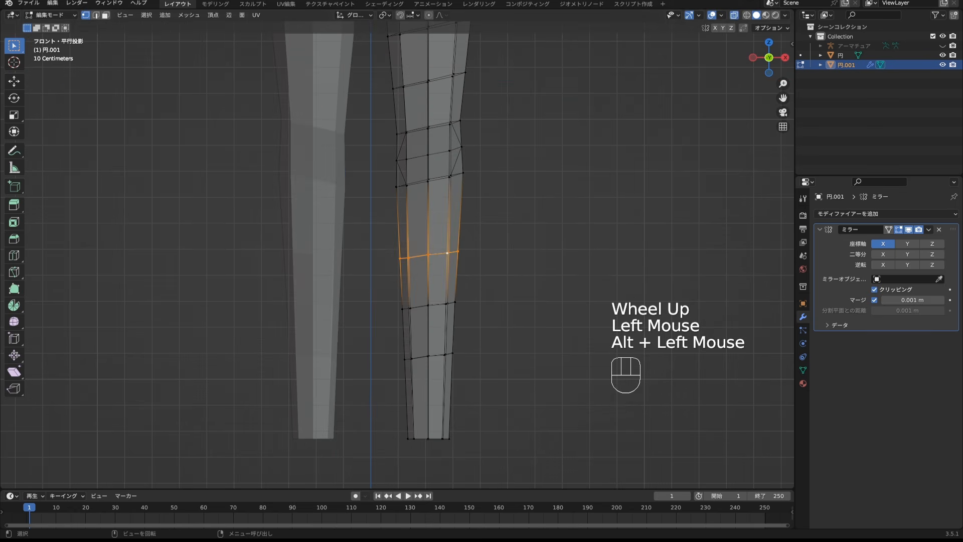
key("s")
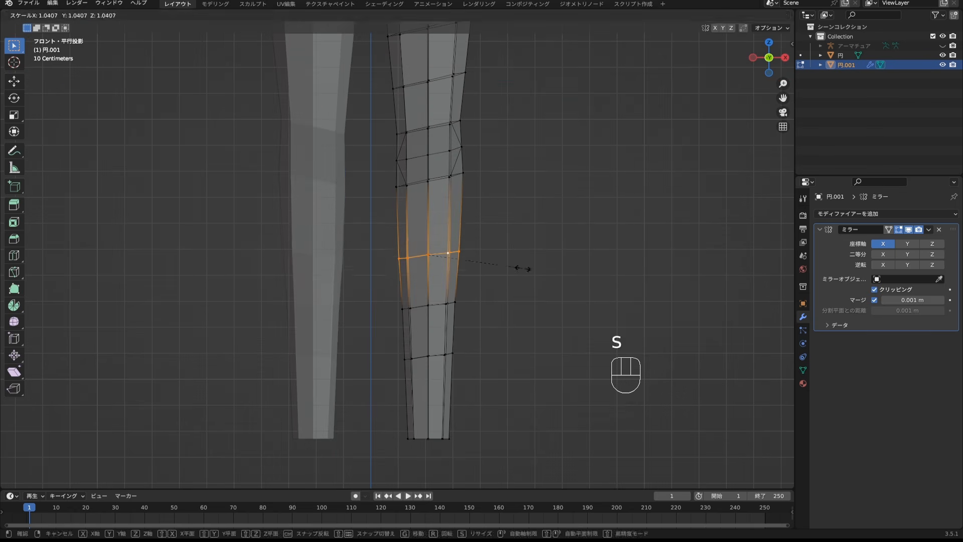
left_click(523, 269)
key("g")
left_click(524, 245)
Tilt the upper calf loop so its outer side sits higher than the inner, and scale it to 1.054.
left_click(404, 237)
left_click(421, 235, "alt")
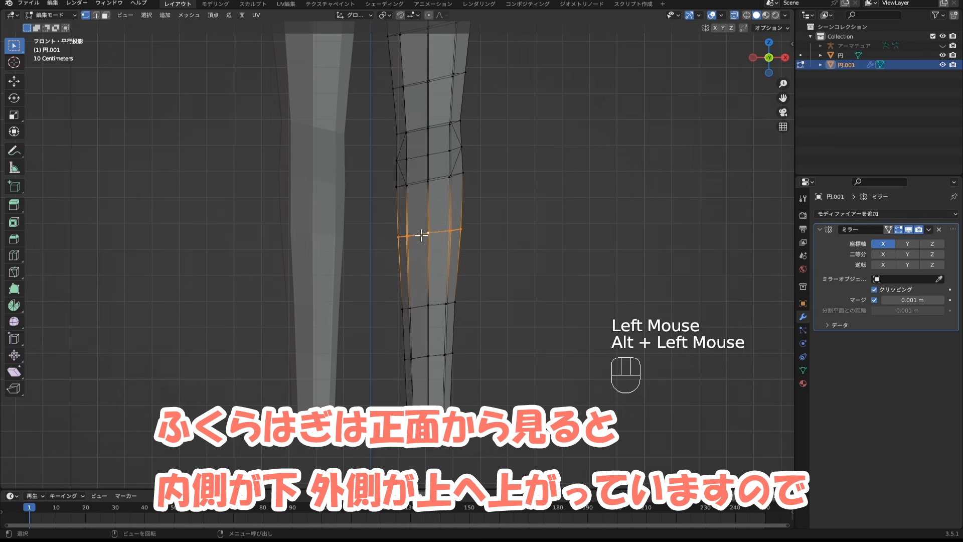
key("r")
key("s")
left_click(560, 232)
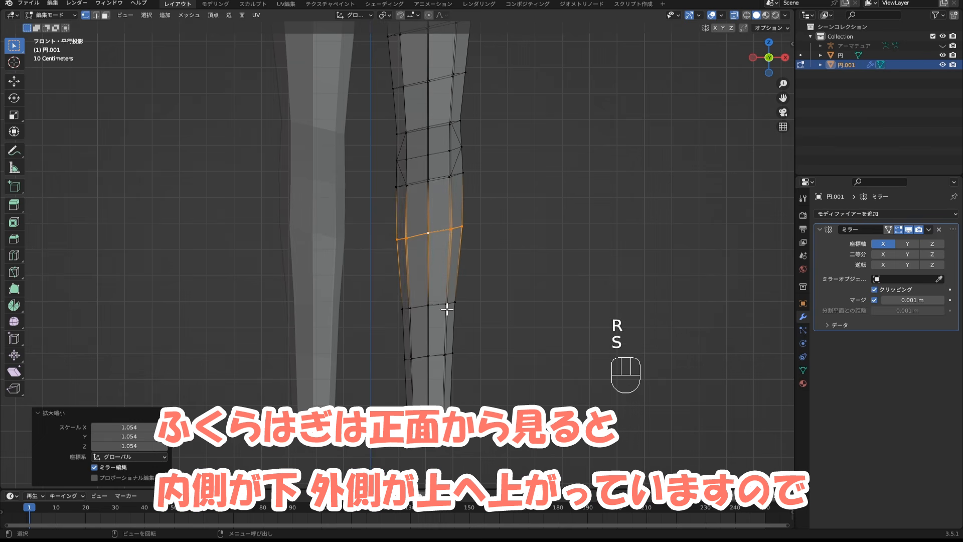
Scale the middle calf loop slightly and undo the accidental extrusion.
left_click(534, 296, "alt")
key("s")
left_click(551, 283)
key("ctrl+z")
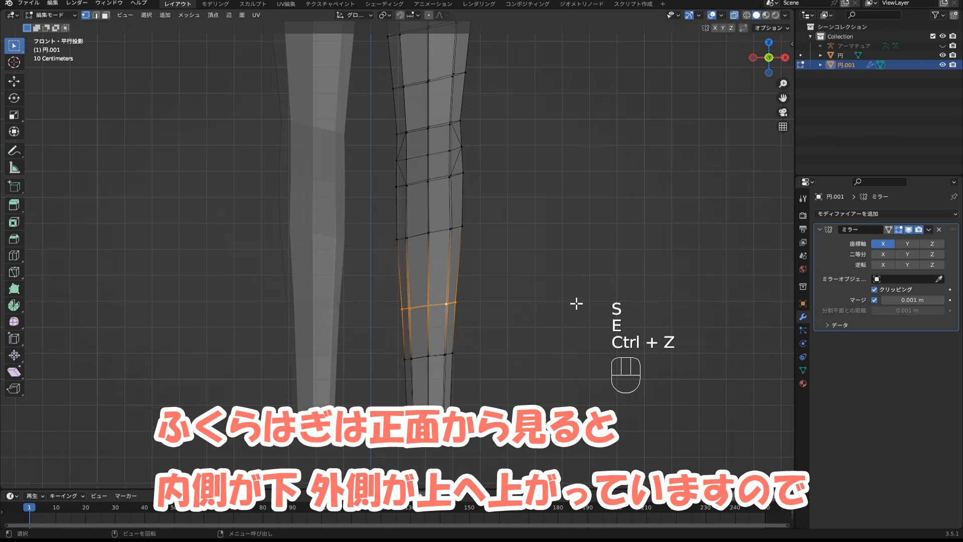
Rotate the middle calf loop about -4.77° so its outer side sits higher, and move it slightly upward.
key("r")
key("g")
left_click(569, 293)
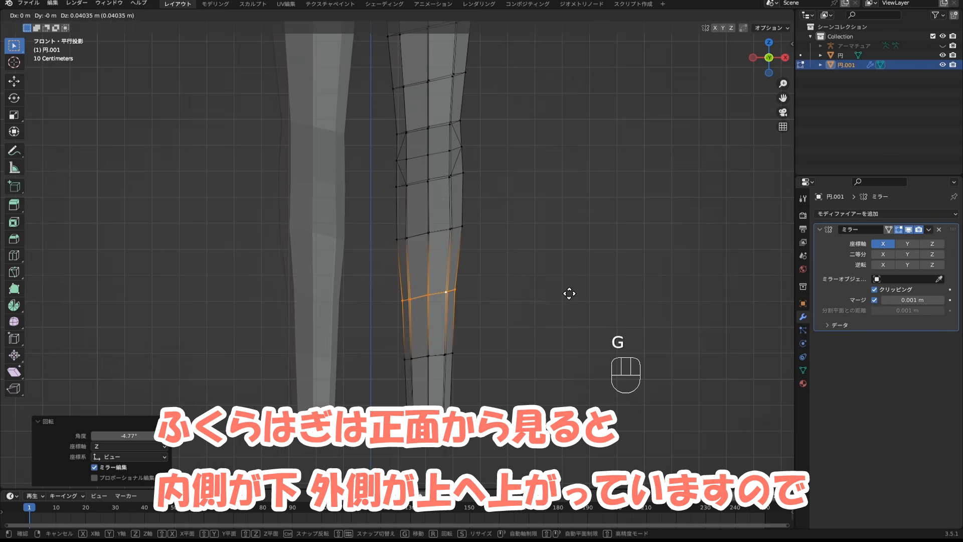
Scale the lower calf loop down to 0.951.
left_click(445, 351)
left_click(445, 351, "alt")
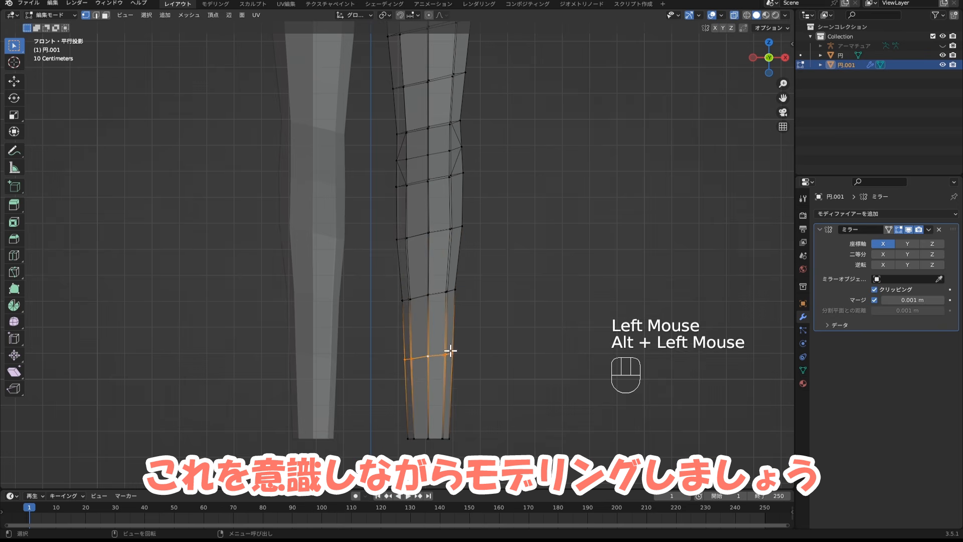
key("s")
Move the upper thigh loop upward toward the hip in front view.
scroll(487, 323, "down", 2)
middle_click_drag(487, 324, 466, 361, "shift")
scroll(455, 262, "up", 2)
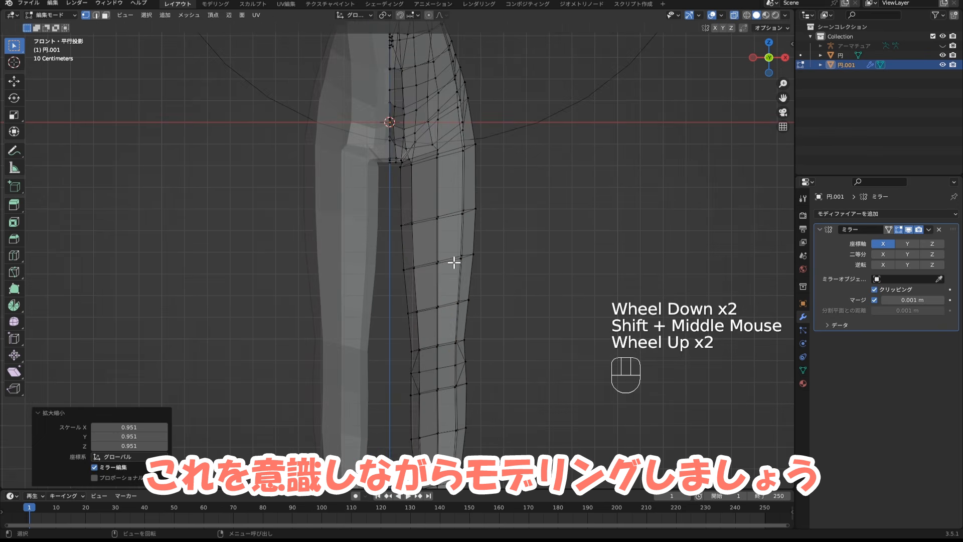
left_click(472, 219)
left_click(473, 221, "alt")
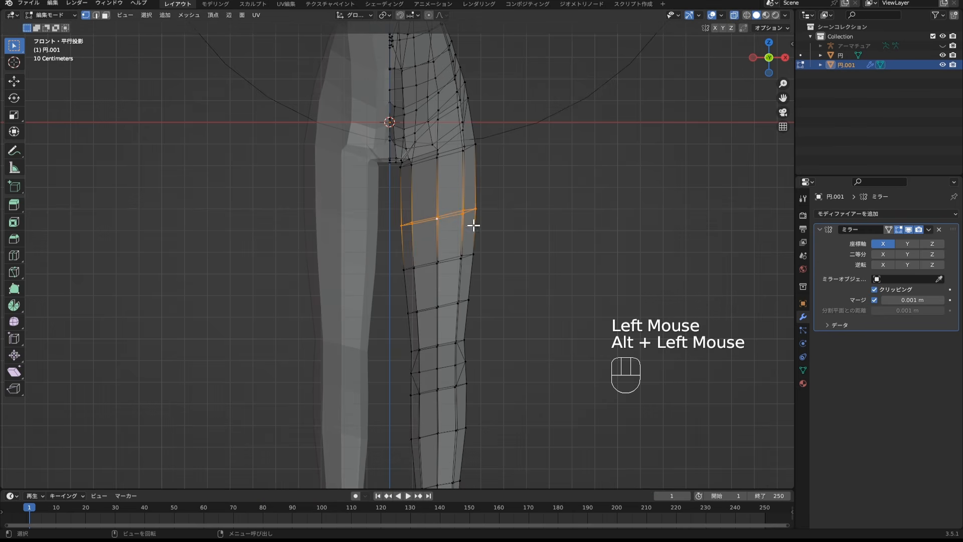
key("g")
left_click(486, 194)
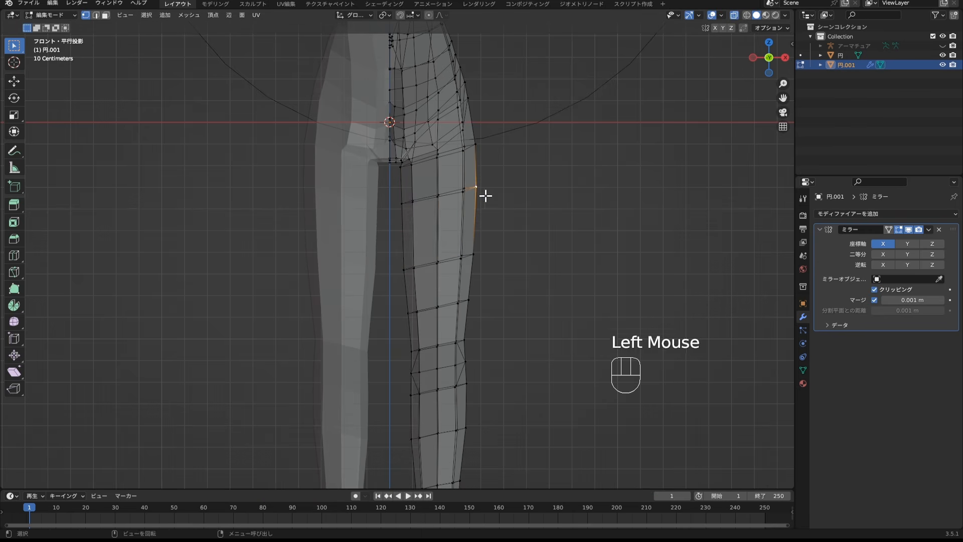
Move the middle and lower thigh loops slightly upward to even out the thigh spacing.
left_click(445, 263)
left_click(445, 262, "alt")
key("g")
left_click(447, 308)
left_click(447, 308, "alt")
key("g")
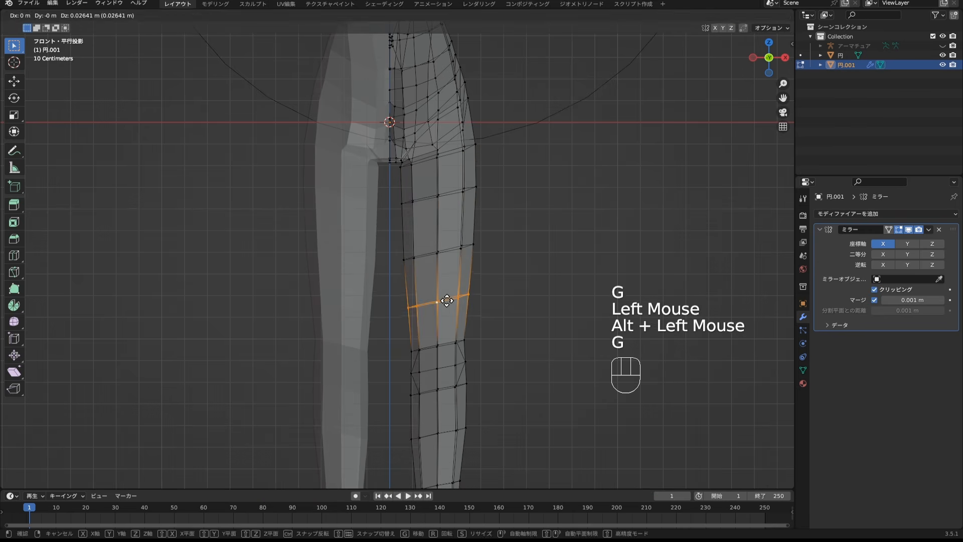
left_click(454, 313)
Shorten the leg by raising all vertices from the lower thigh loop down to the ankle about 0.027 m along Z.
scroll(462, 320, "down", 2)
middle_click_drag(462, 320, 471, 283, "shift")
left_click(468, 275)
left_click(468, 275)
scroll(451, 273, "down", 1)
mouse_move(471, 284)
middle_mouse_down()
mouse_move(492, 294)
mouse_move(355, 294)
mouse_move(468, 301)
middle_mouse_up()
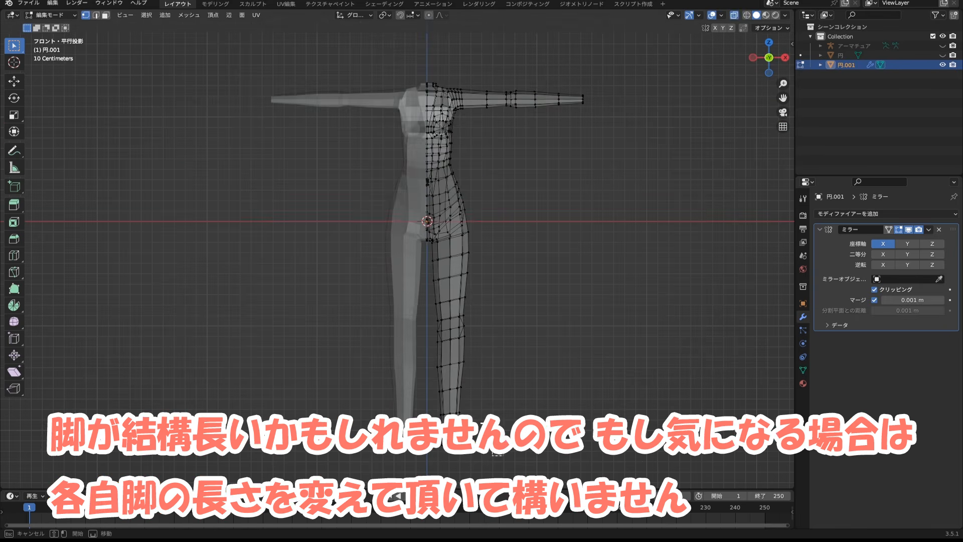
left_click_drag(503, 454, 426, 290)
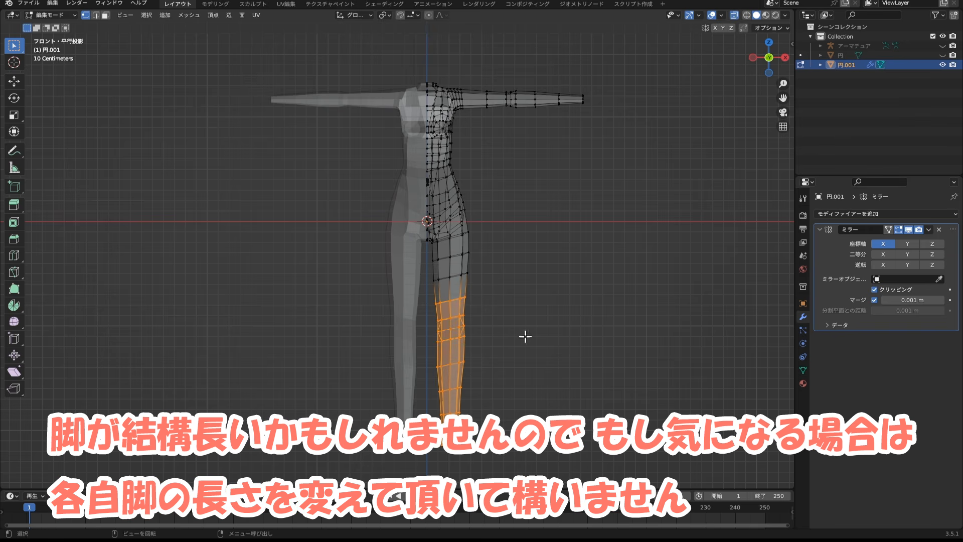
key("g")
key("z")
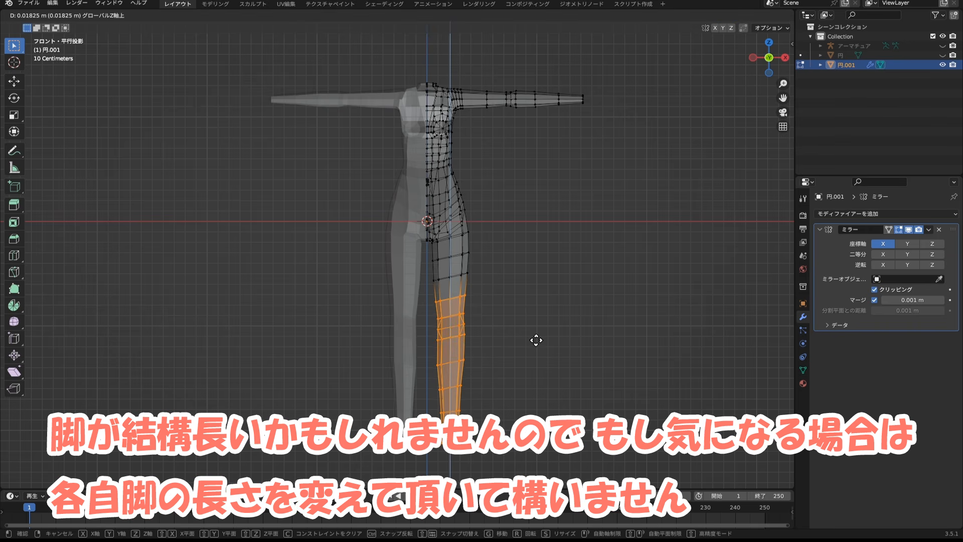
left_click(536, 339)
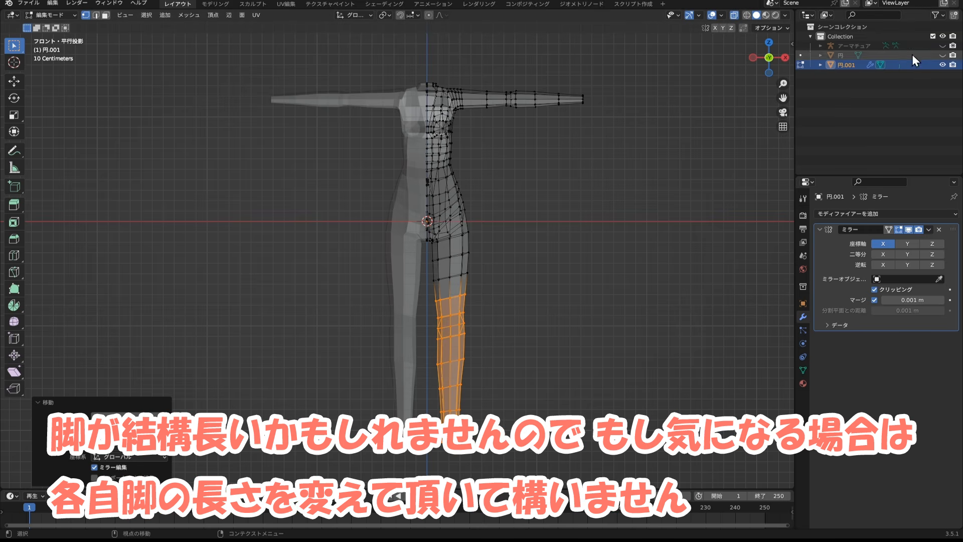
Turn off X-ray and temporarily hide the overlays to check the whole body's proportions.
left_click(941, 46)
left_click(942, 46)
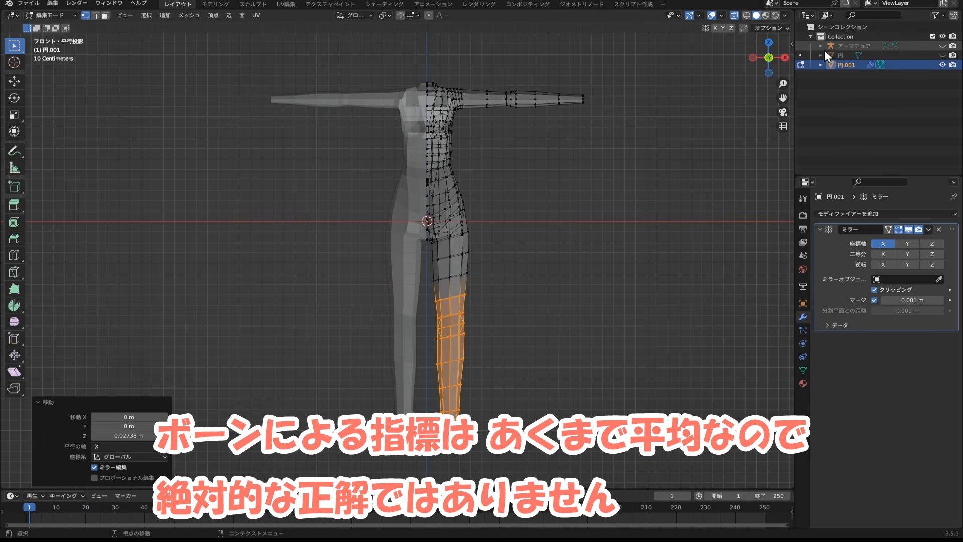
left_click(732, 14)
left_click(600, 223)
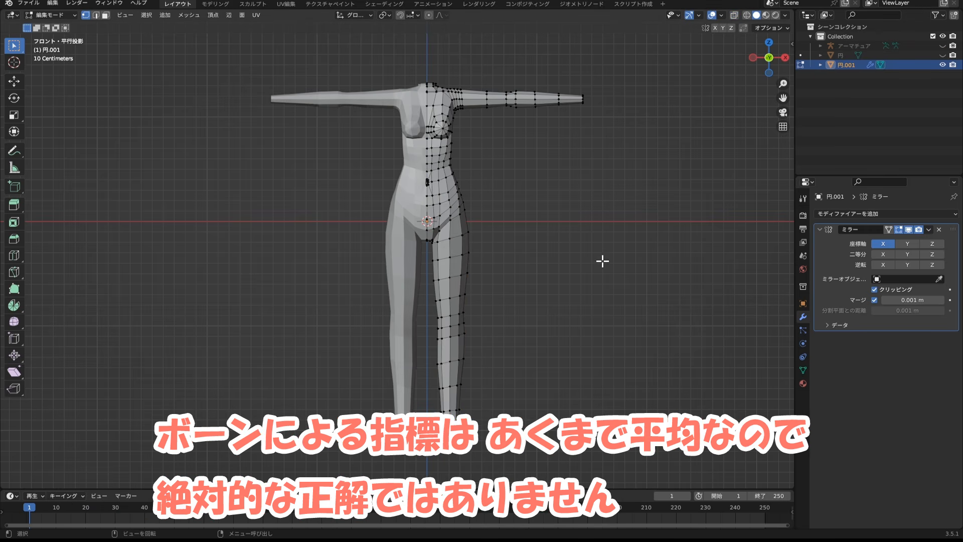
left_click(711, 15)
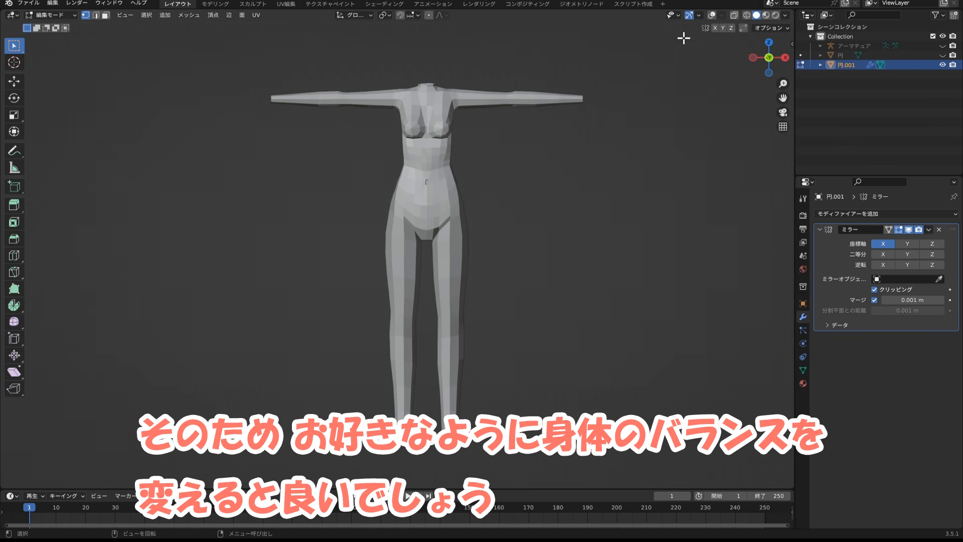
left_click(711, 15)
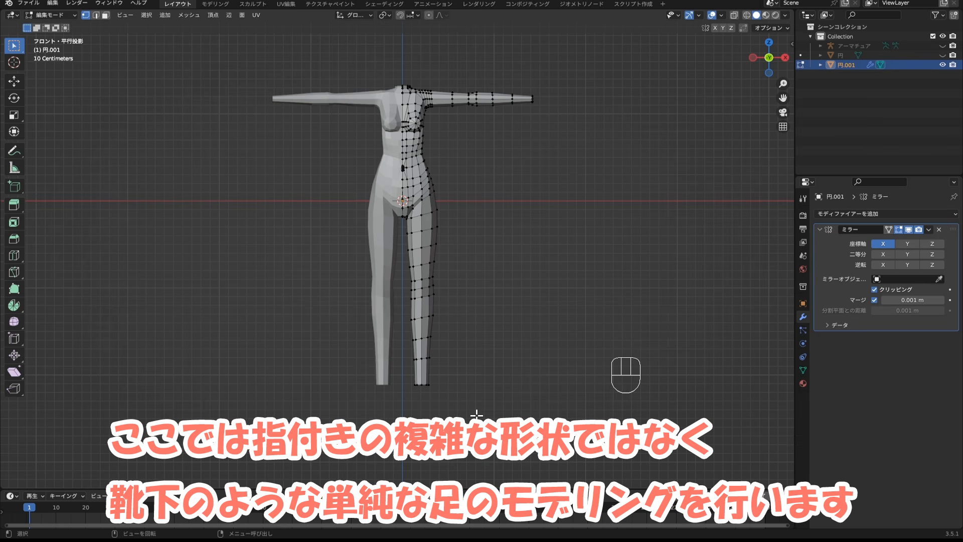
Select the five rear vertices of the ankle opening and extrude them about 0.249 m down along Z in right view.
middle_click_drag(476, 414, 432, 271, "shift")
scroll(464, 299, "up", 3)
scroll(432, 270, "up", 2)
middle_click_drag(477, 302, 448, 306, "shift")
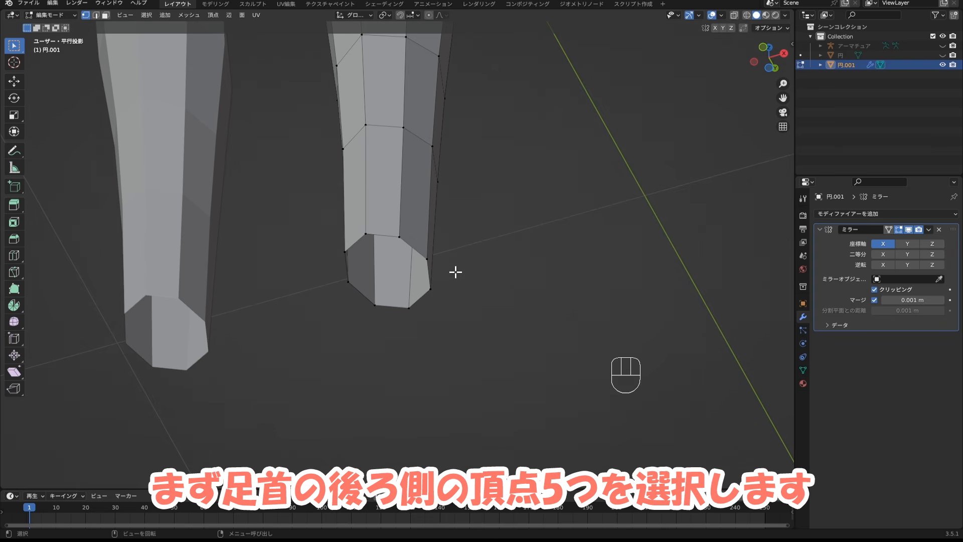
left_click(428, 259)
left_click(430, 289, "shift")
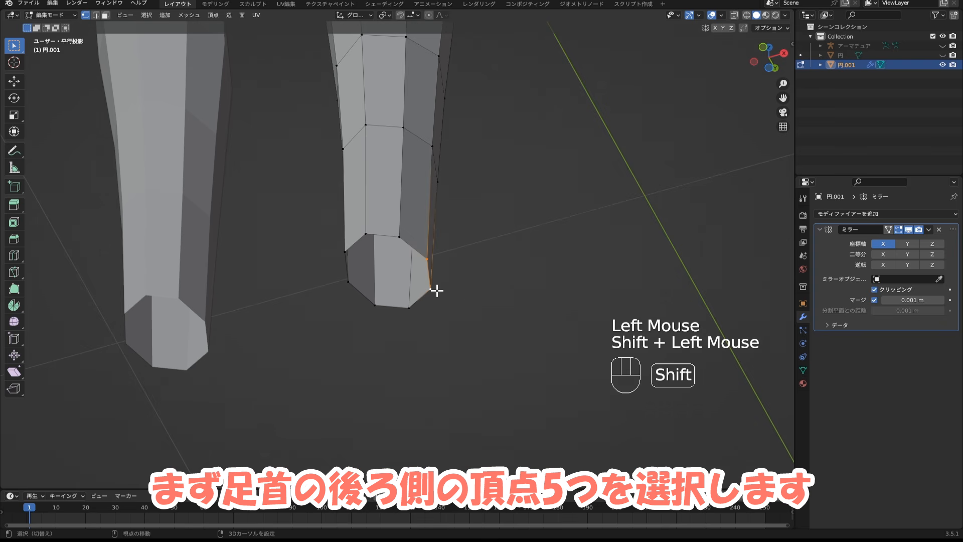
left_click(407, 312, "shift")
left_click(373, 306, "shift")
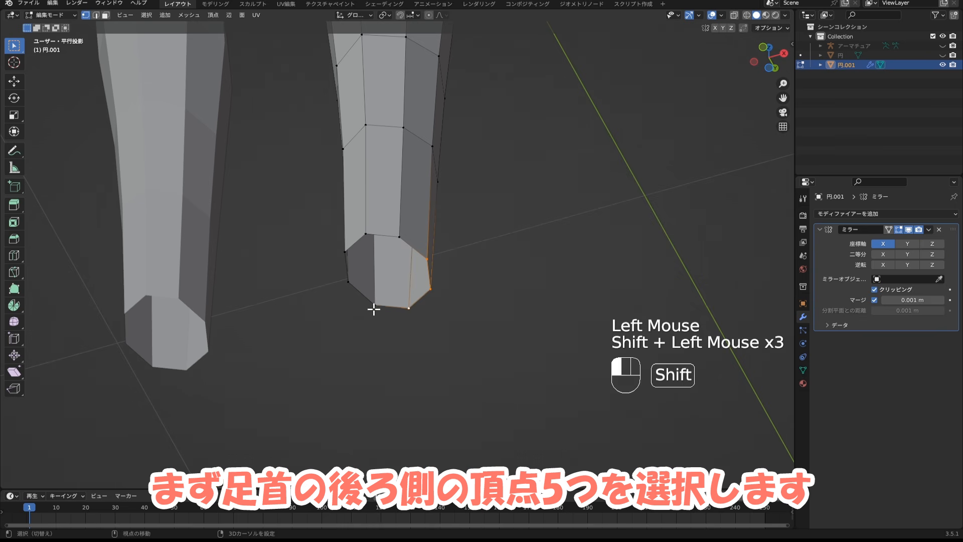
left_click(348, 287, "shift")
middle_click_drag(434, 294, 429, 329)
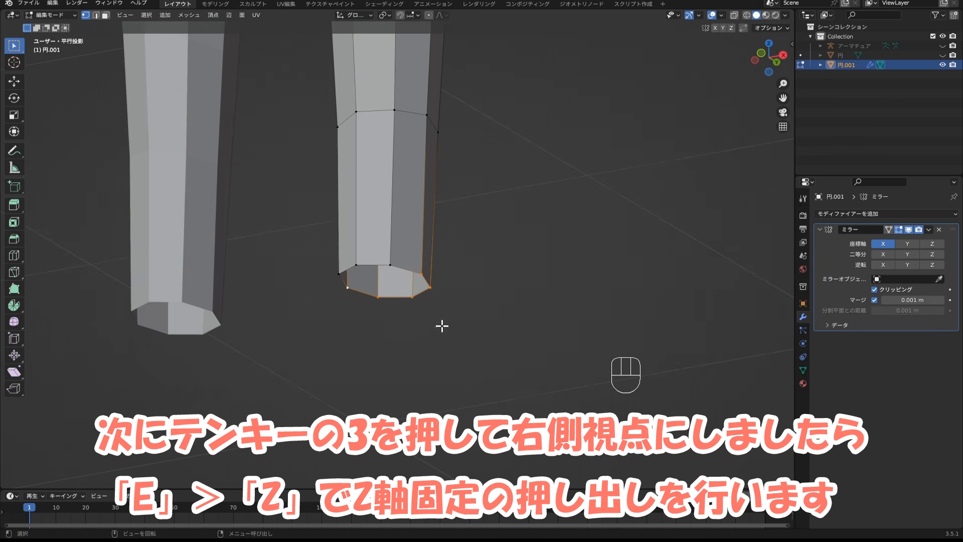
key("KP_3")
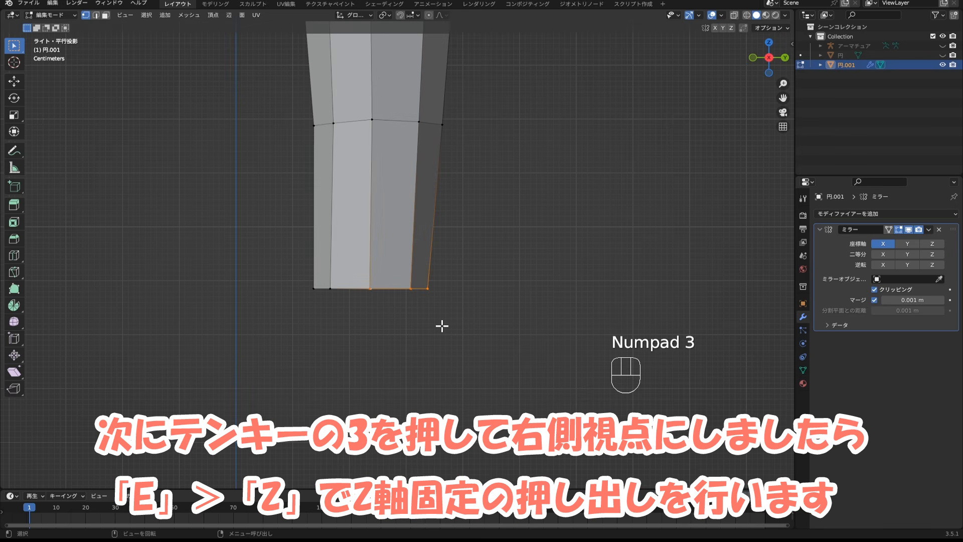
key("e")
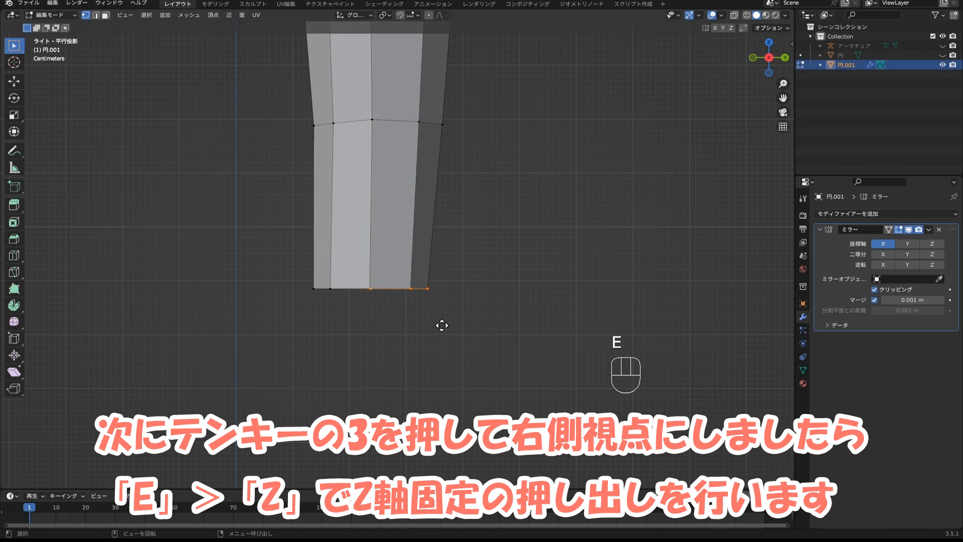
key("z")
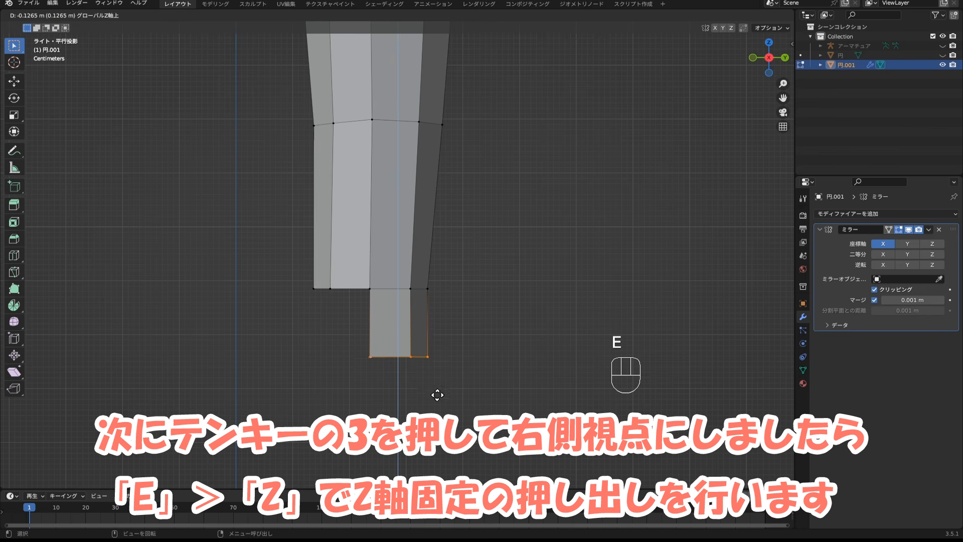
left_click(441, 456)
Add two evenly spaced horizontal loop cuts to the extruded heel strip, without sliding them.
scroll(456, 400, "down", 2)
middle_click_drag(456, 400, 554, 319, "shift")
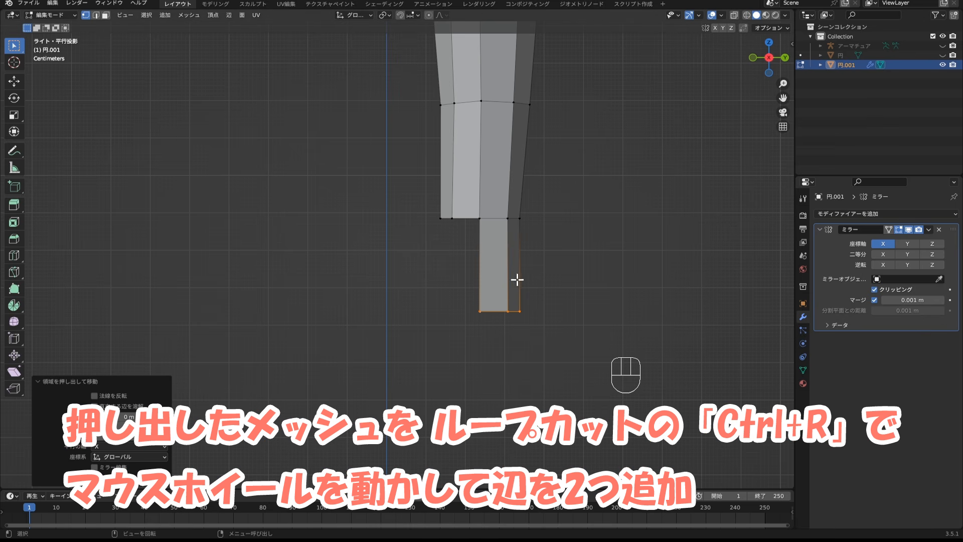
key("ctrl")
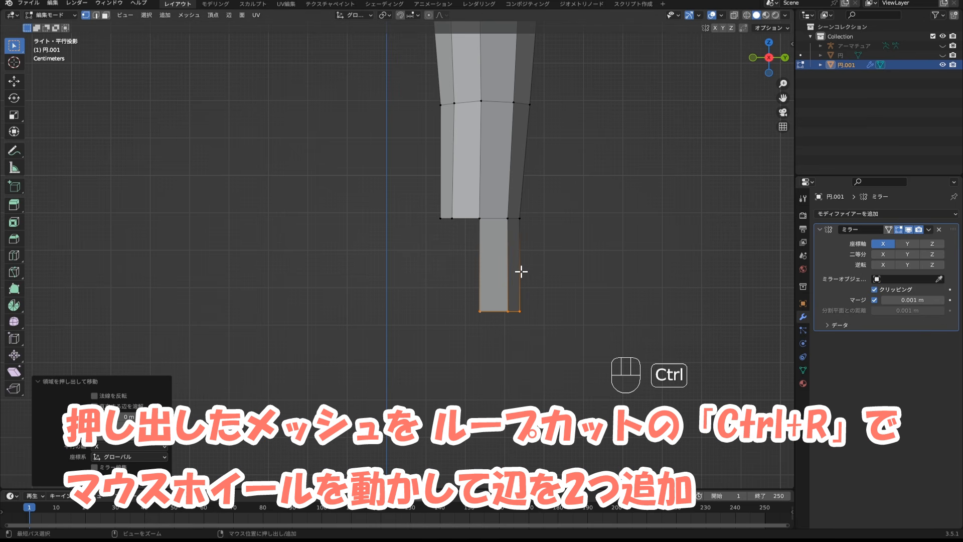
key("ctrl+r")
scroll(521, 271, "up", 1)
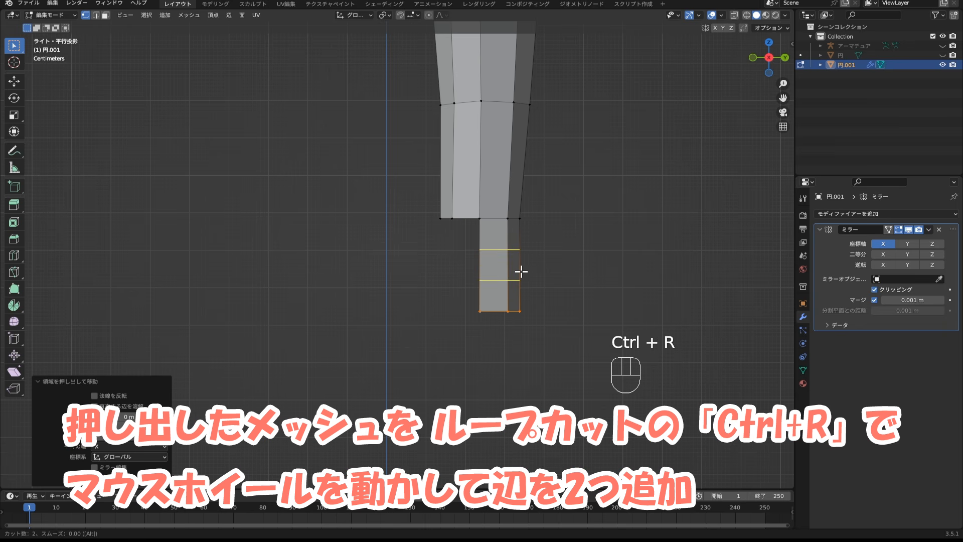
left_click(521, 272)
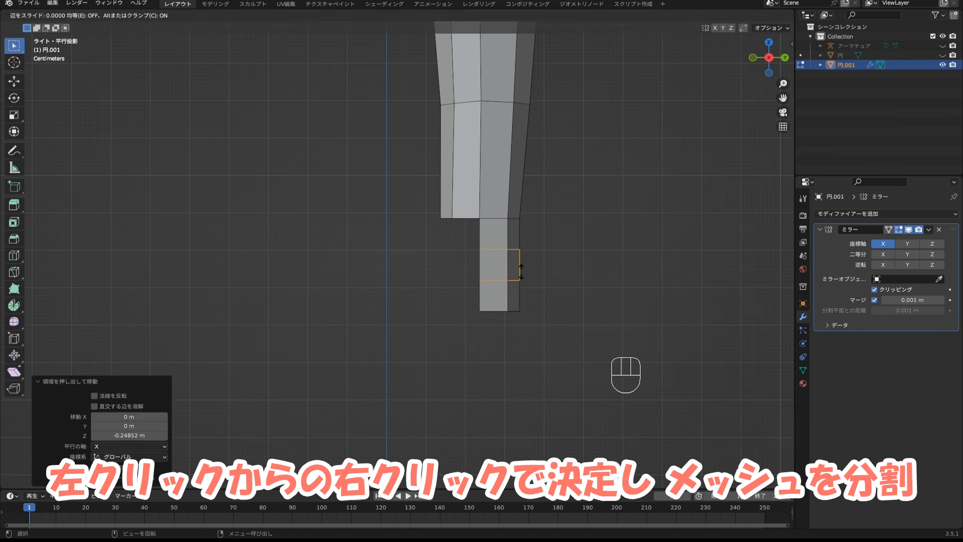
right_click(521, 271)
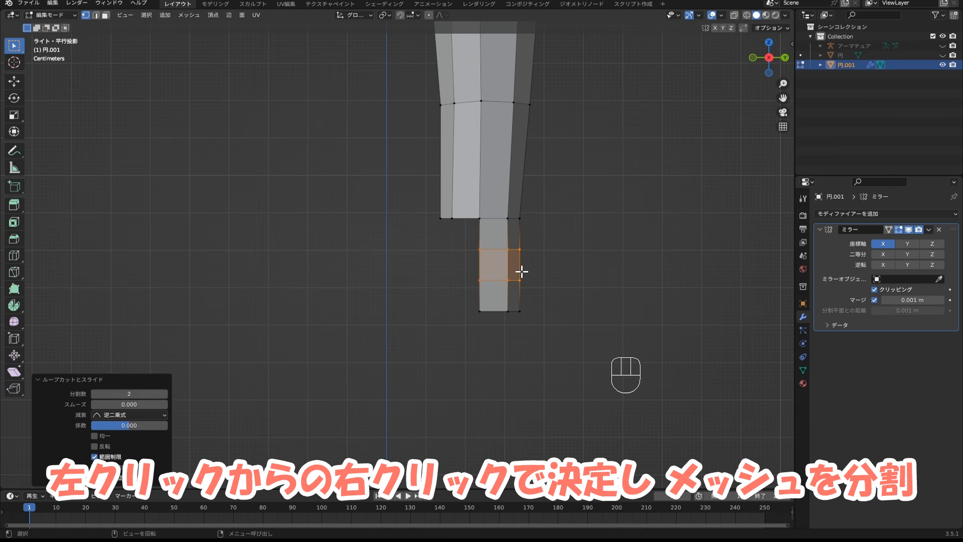
Select the lower three front-edge vertices on both sides of the heel and extrude them about 0.549 m forward to the toe in right view.
middle_click_drag(487, 286, 451, 280)
scroll(540, 287, "up", 1)
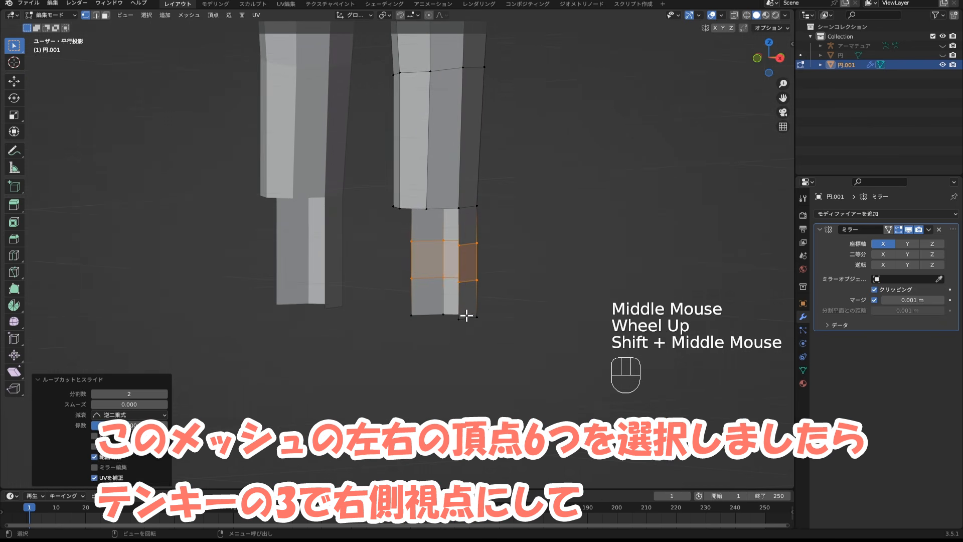
left_click(460, 318)
left_click(459, 281, "shift")
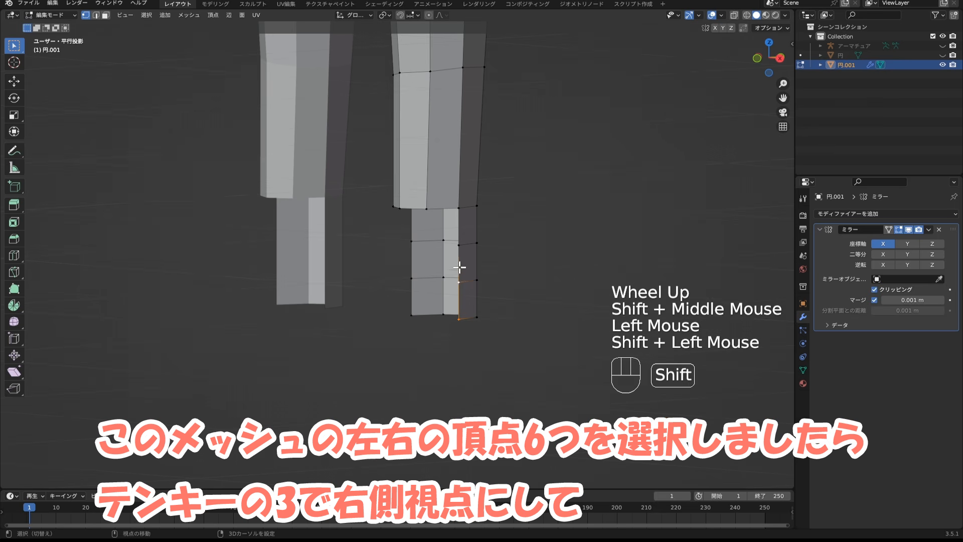
left_click(458, 245, "shift")
left_click(410, 242, "shift")
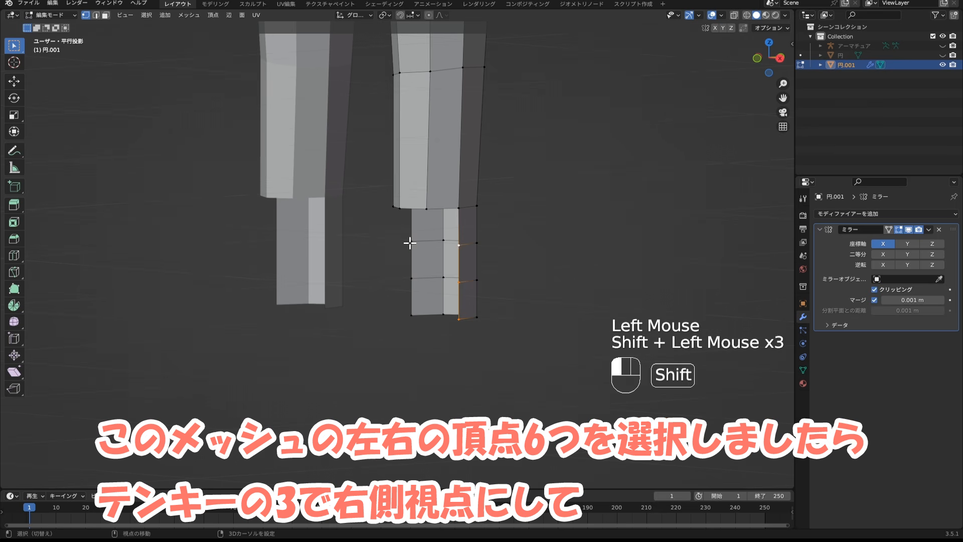
left_click(411, 278, "shift")
left_click(411, 315, "shift")
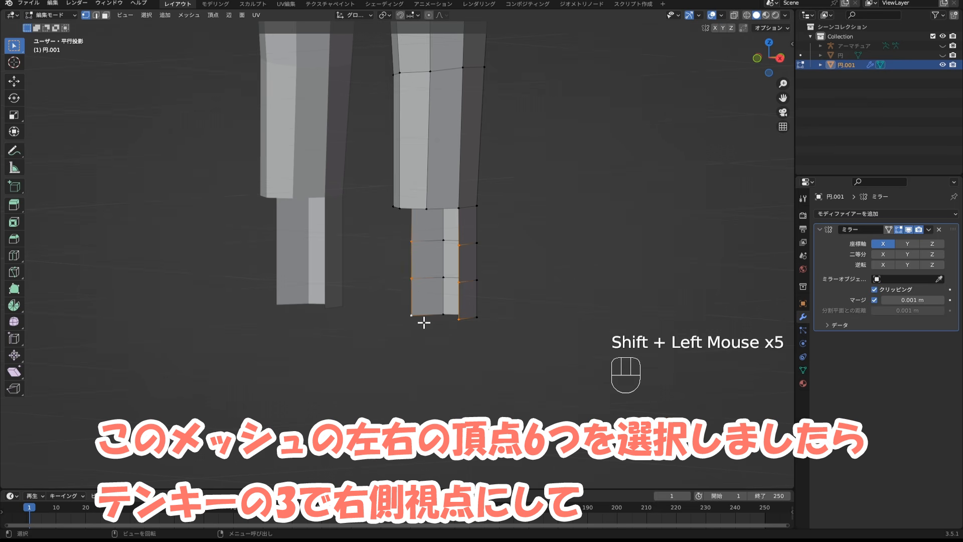
key("KP_3")
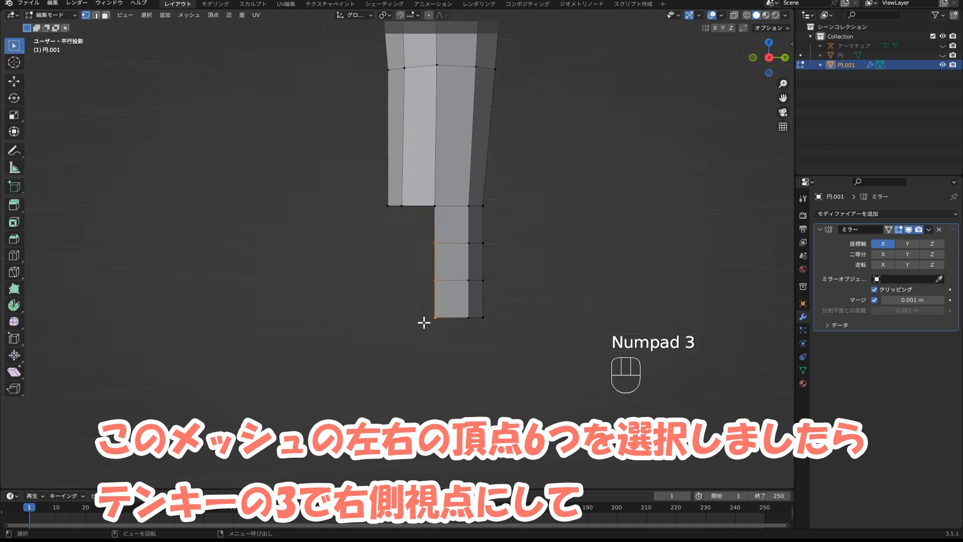
middle_click_drag(437, 315, 473, 327, "shift")
key("e")
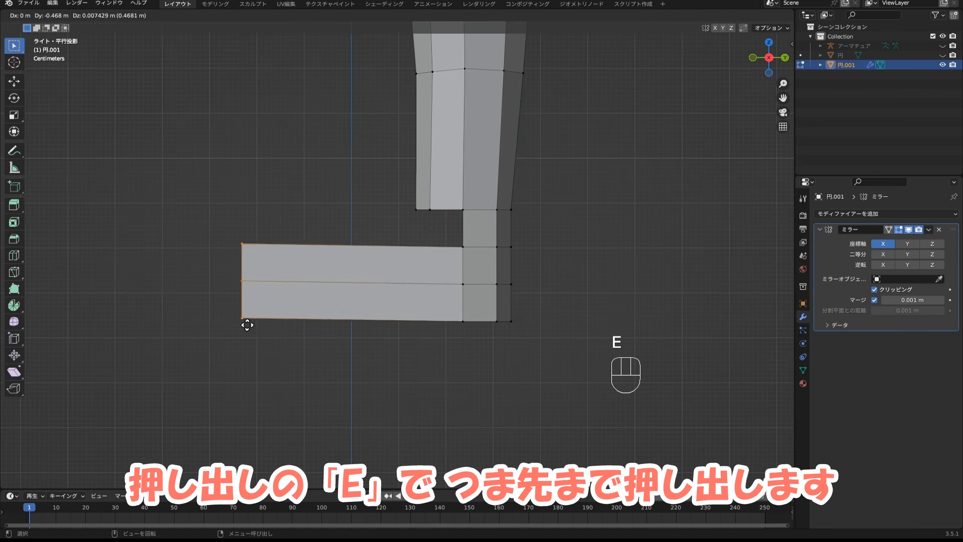
left_click(214, 327)
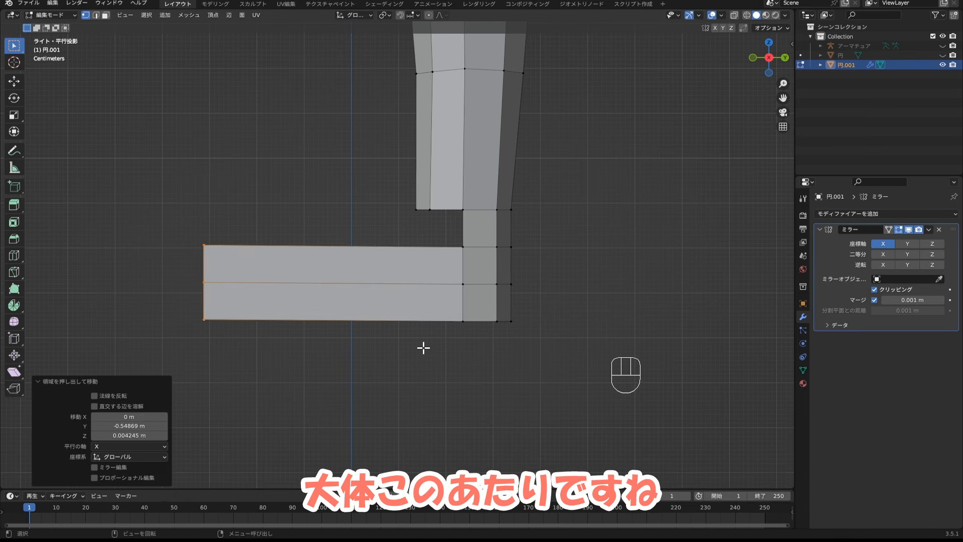
scroll(423, 344, "down", 3)
middle_click_drag(423, 344, 435, 312, "shift")
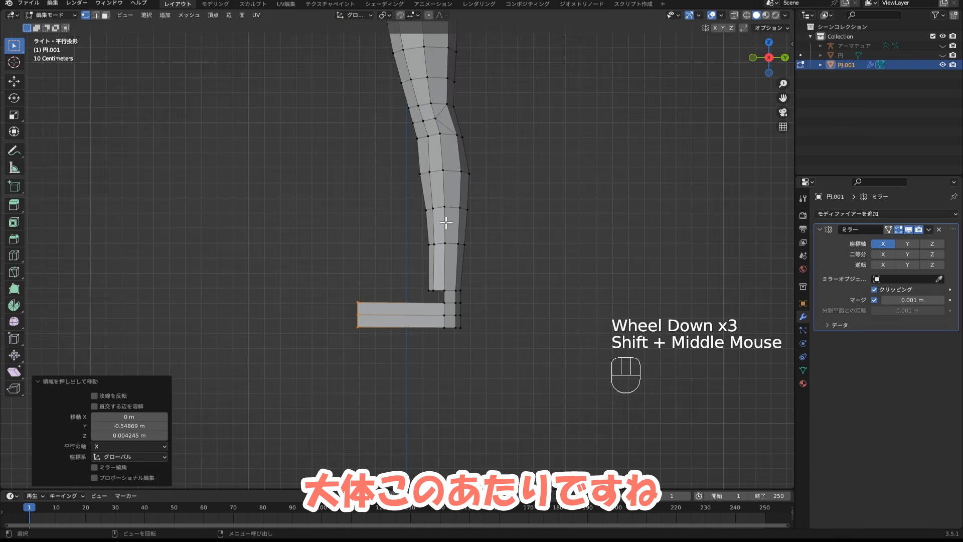
scroll(412, 329, "up", 2)
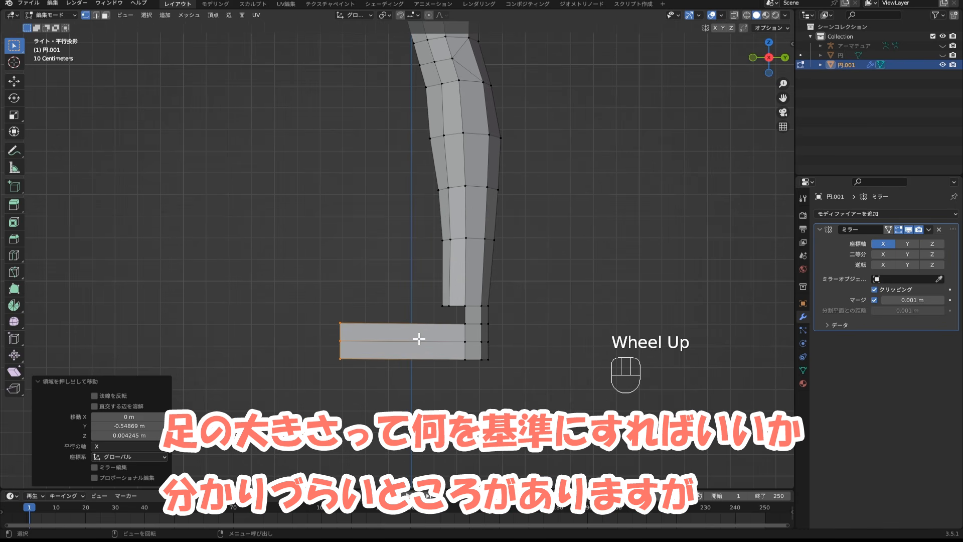
Shorten the foot to roughly half the shin's length by moving the toe-end vertices along Y, ending with about -0.02 m.
key("g")
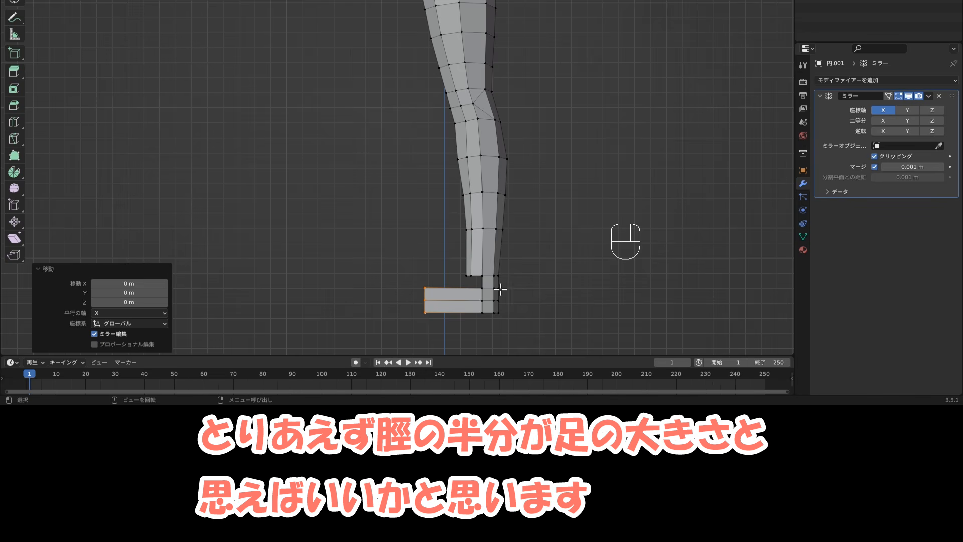
middle_click_drag(499, 281, 492, 293, "shift")
scroll(486, 301, "down", 3)
middle_click_drag(468, 204, 475, 213, "shift")
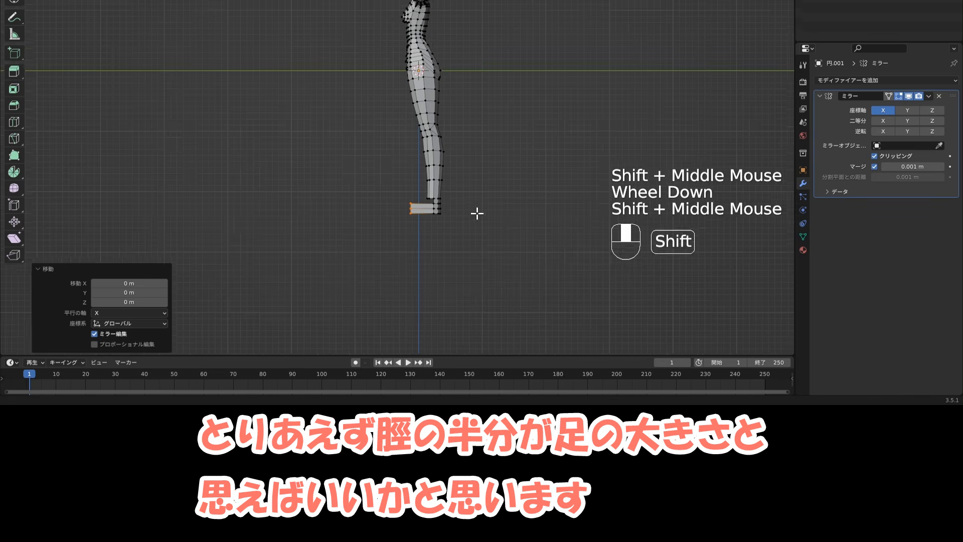
scroll(475, 216, "up", 2)
scroll(471, 248, "up", 5)
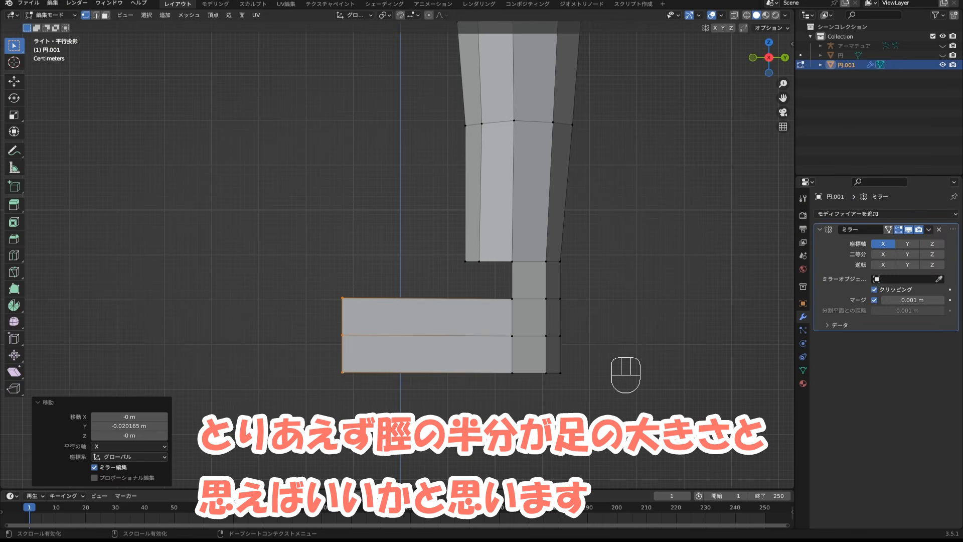
Close the open toe end by bridging the edge loops between the six selected toe vertices.
middle_click_drag(381, 366, 460, 337)
scroll(476, 340, "up", 2)
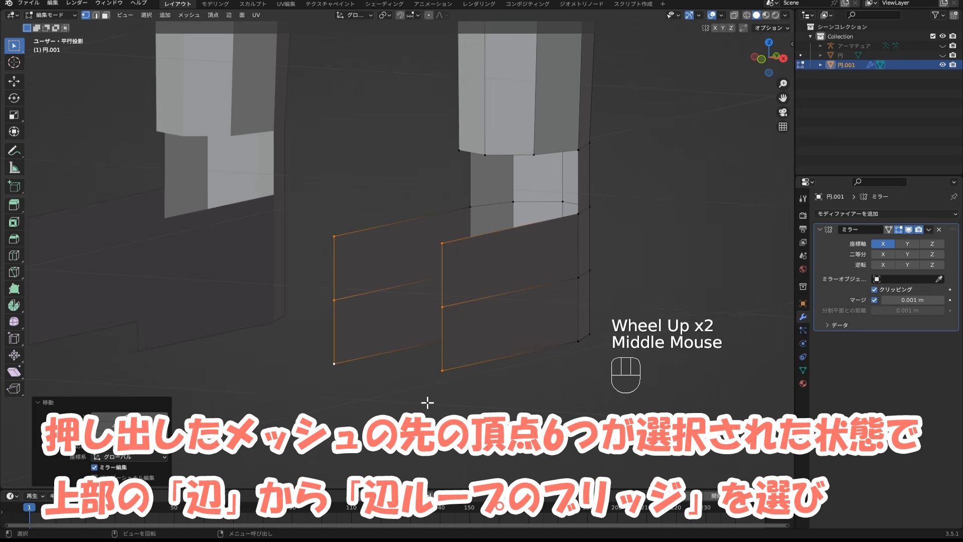
left_click(229, 14)
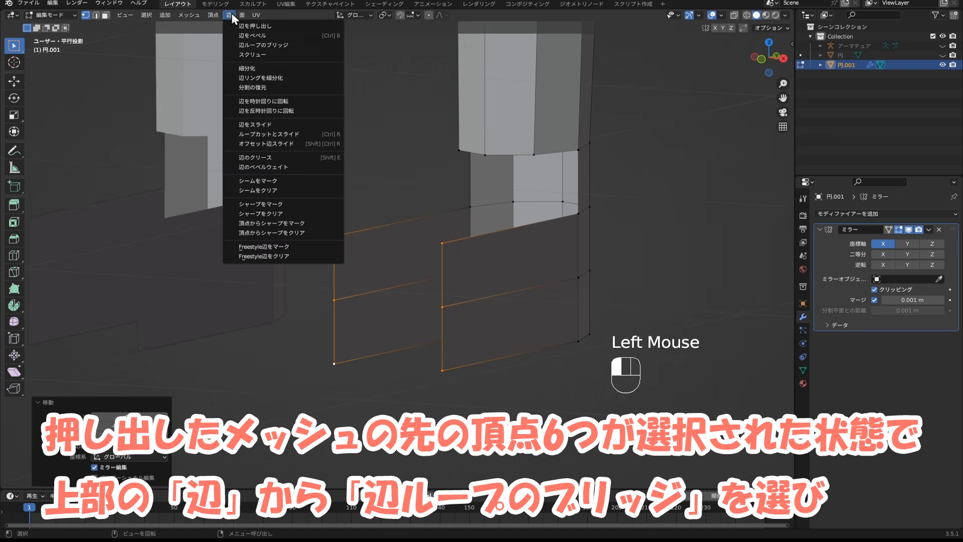
left_click(245, 45)
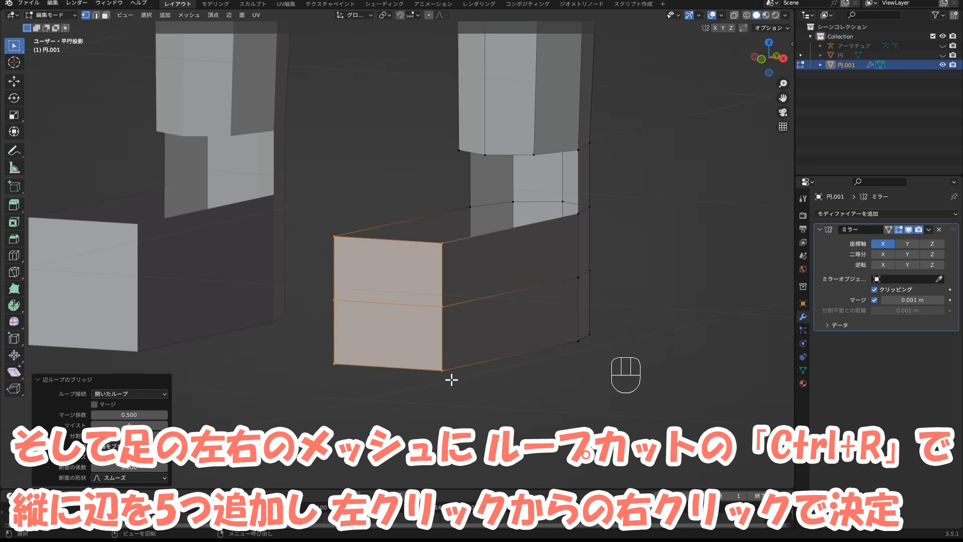
Add five evenly spaced vertical loop cuts to the outer side of the foot, without sliding them.
middle_click_drag(471, 329, 412, 358)
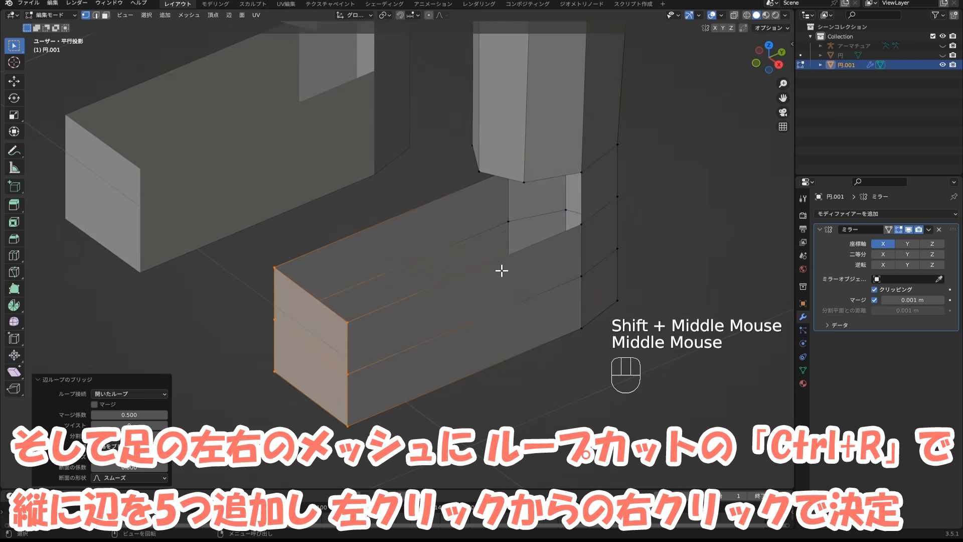
key("ctrl+r")
scroll(501, 271, "up", 2)
scroll(502, 271, "up", 2)
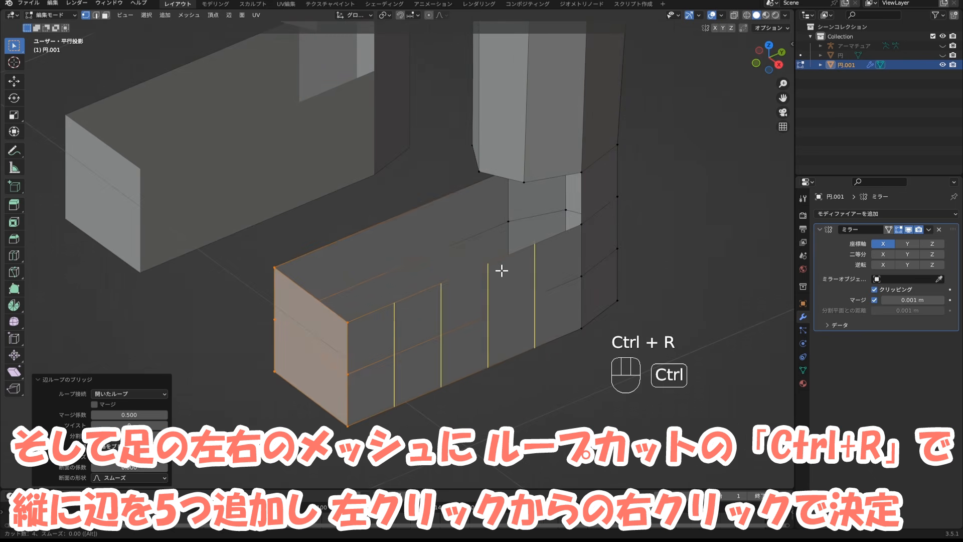
left_click(502, 271)
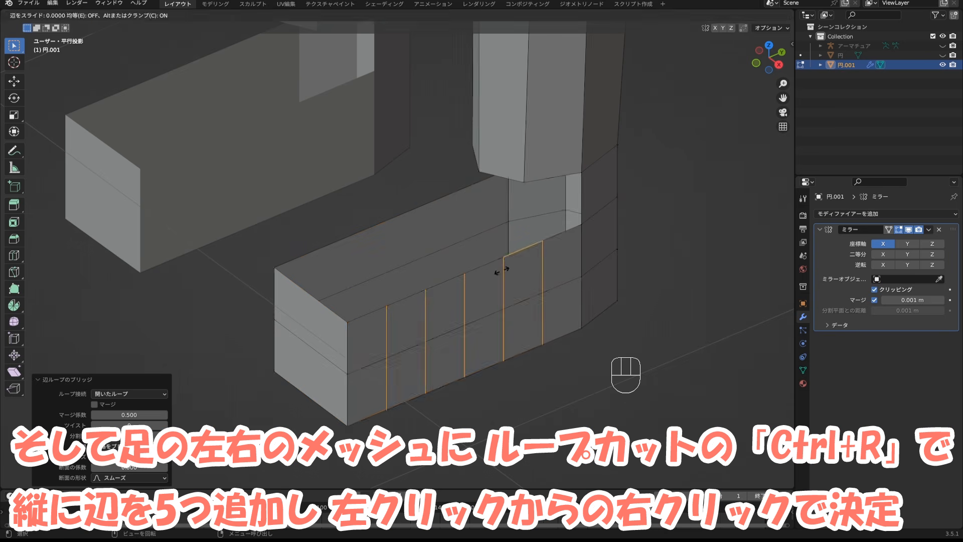
right_click(498, 270)
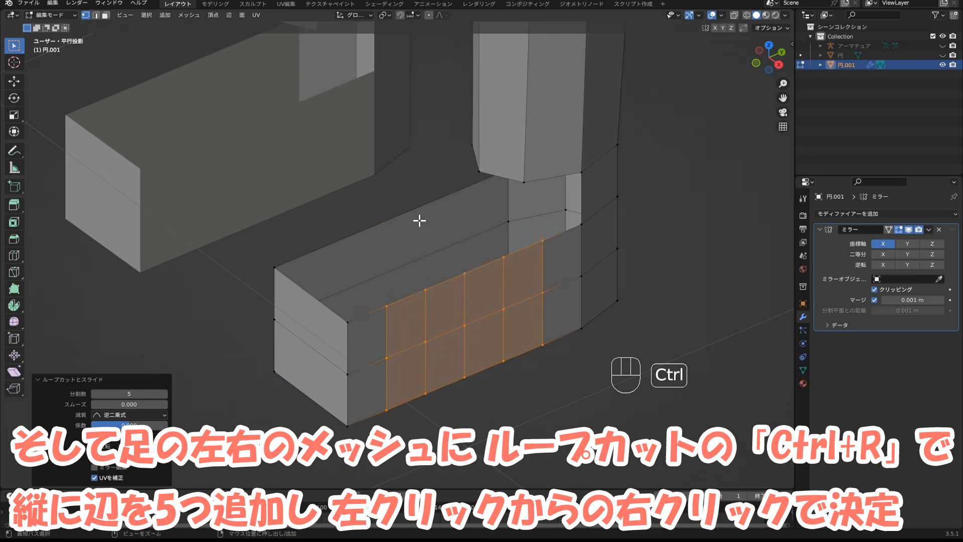
Add five matching vertical loop cuts to the inner side of the foot, without sliding them.
key("ctrl+r")
scroll(420, 220, "up", 3)
scroll(420, 220, "up", 1)
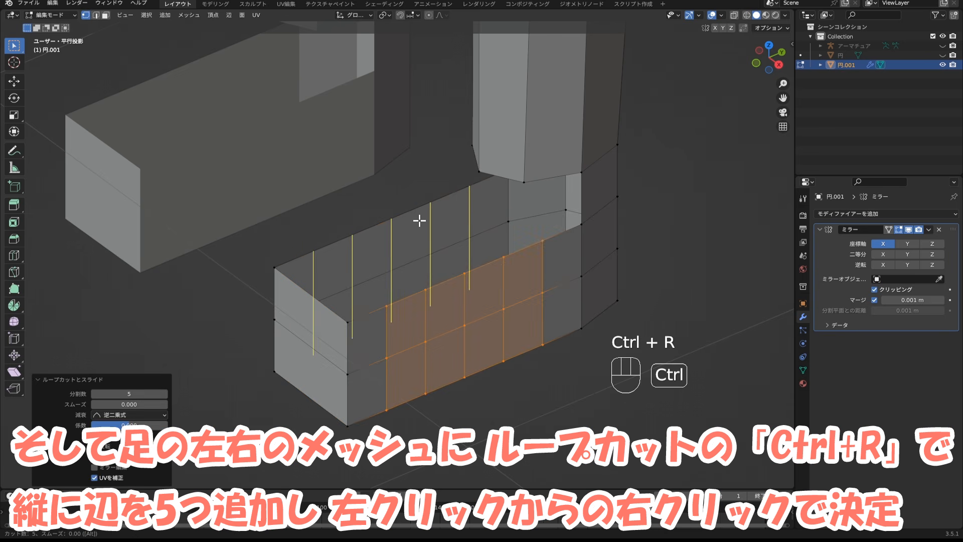
left_click(420, 220)
right_click(418, 221)
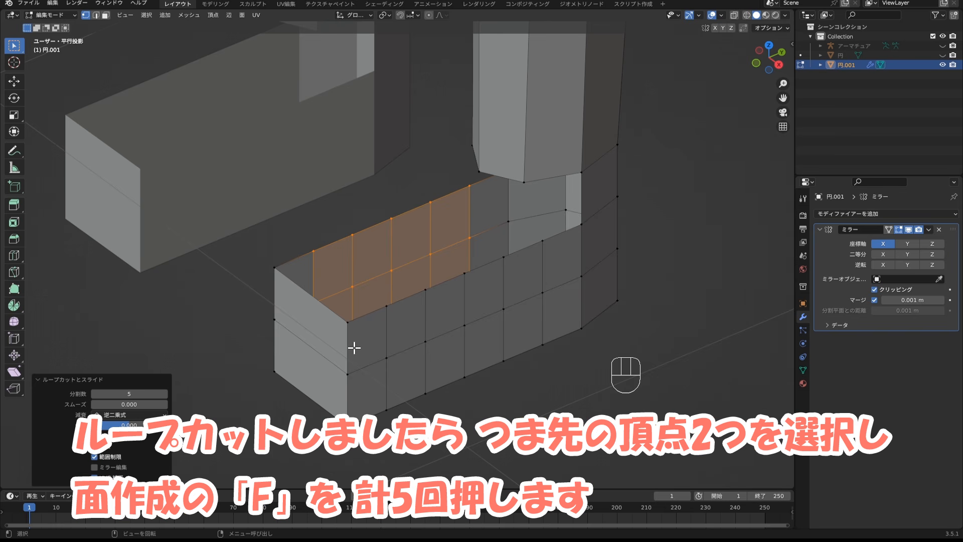
Select the two upper toe corner vertices and fill five consecutive faces back along the top of the foot.
left_click(348, 324)
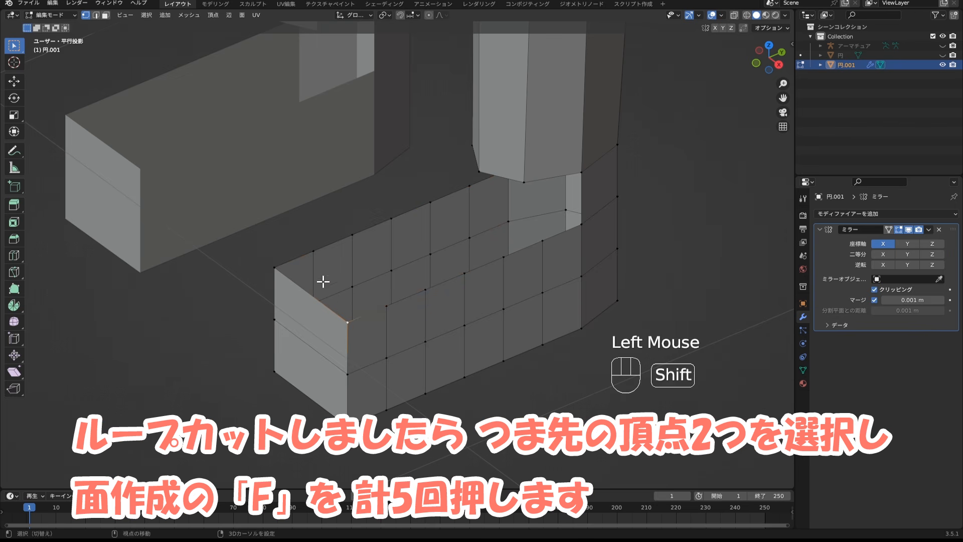
left_click(275, 266, "shift")
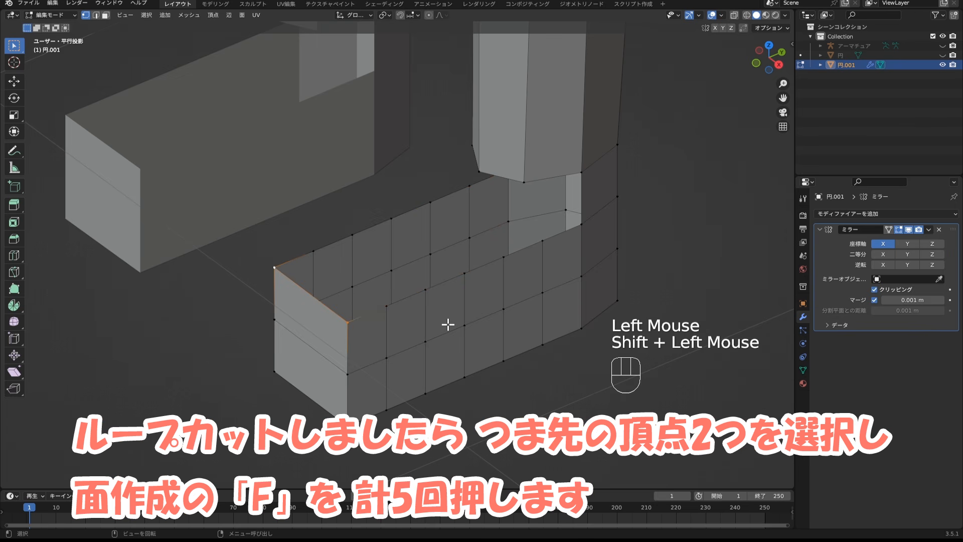
key("f")
key("f")
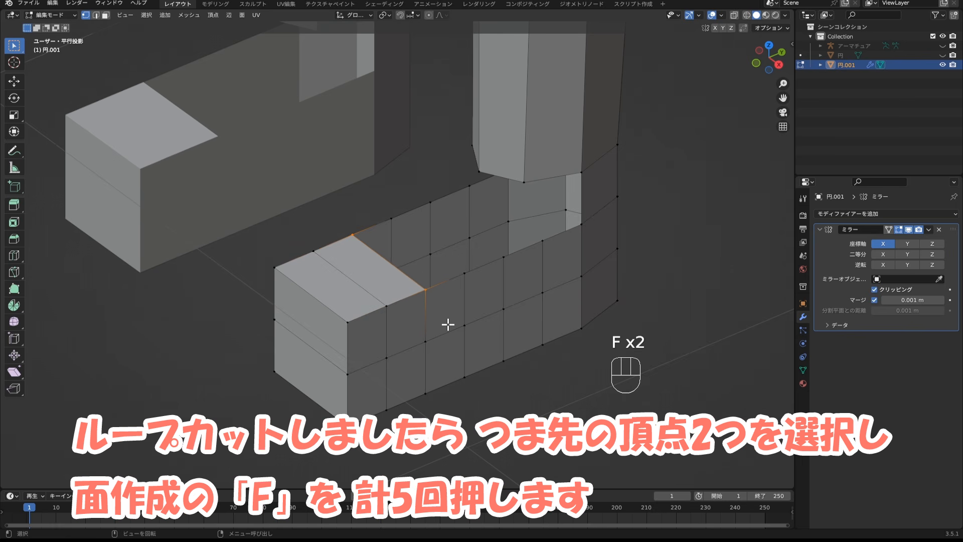
key("f")
key("f")
key("f")
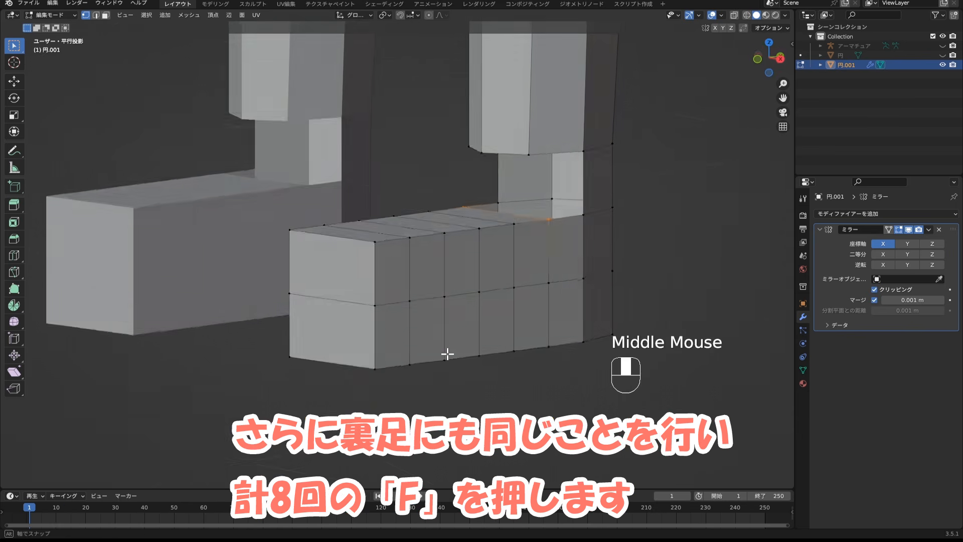
Select the two lower toe corner vertices and fill eight consecutive faces along the sole to close it at the heel.
middle_click_drag(445, 413, 433, 303)
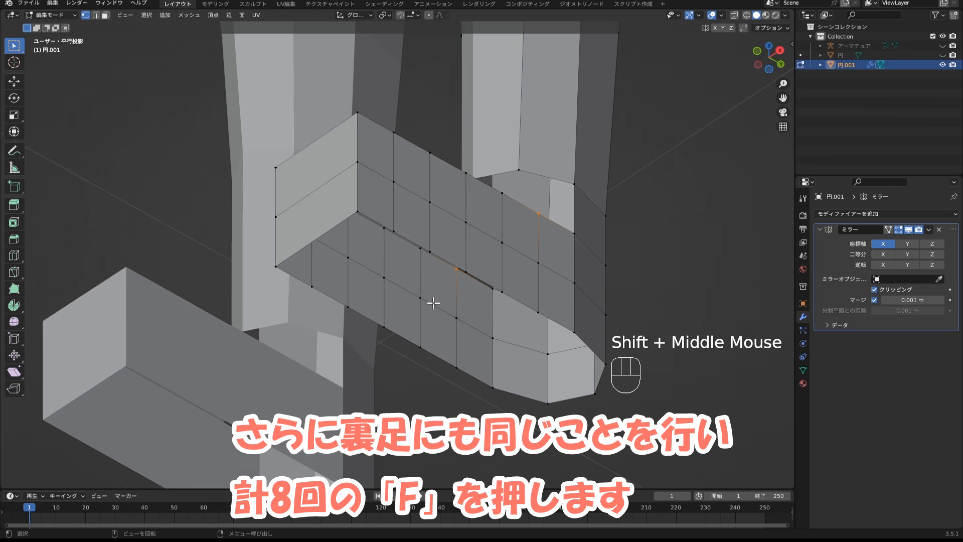
left_click(357, 211)
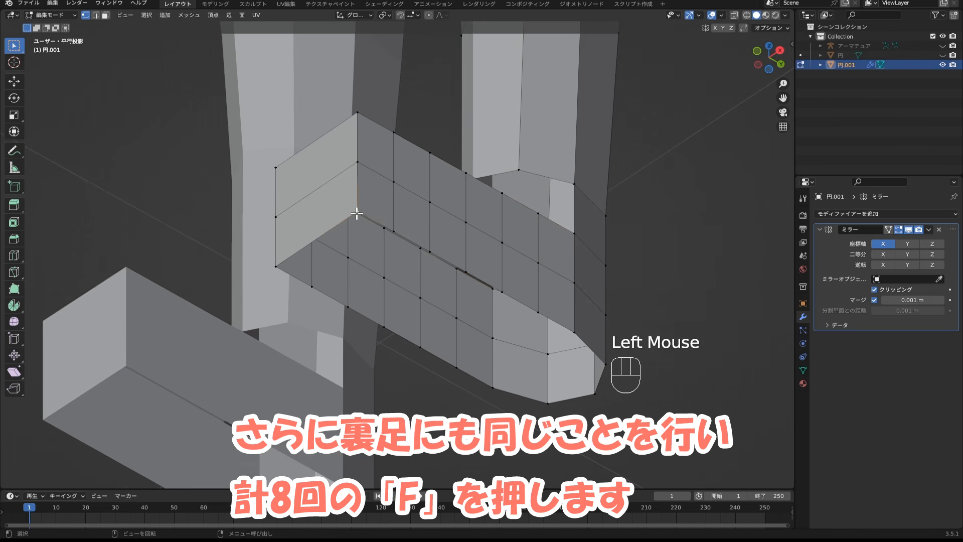
left_click(279, 264, "shift")
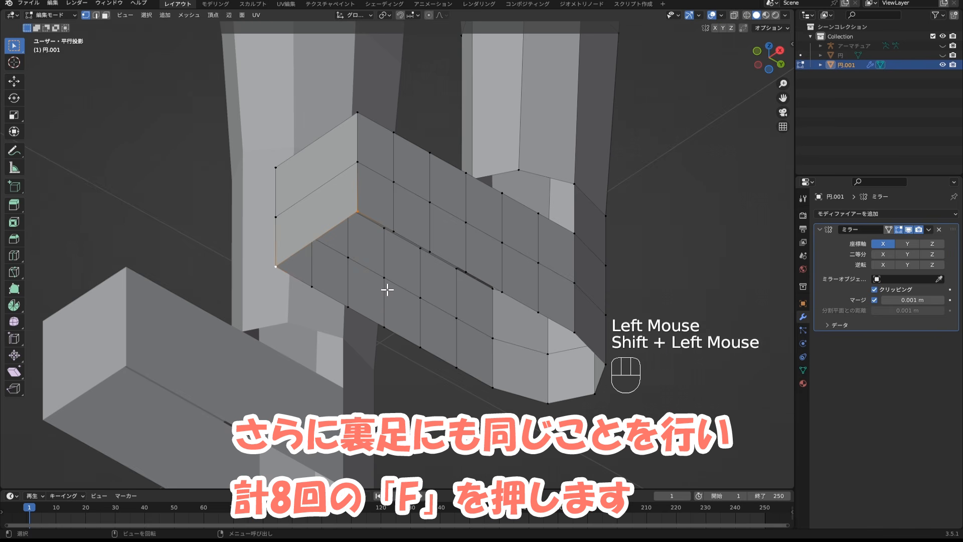
key("f")
key("f")
key("f")
key("f")
key("f")
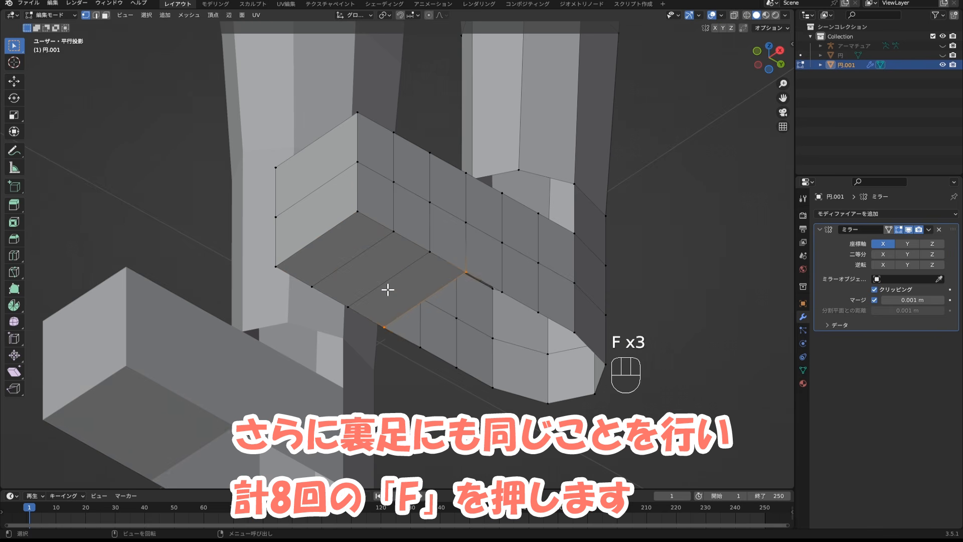
key("f")
key("f")
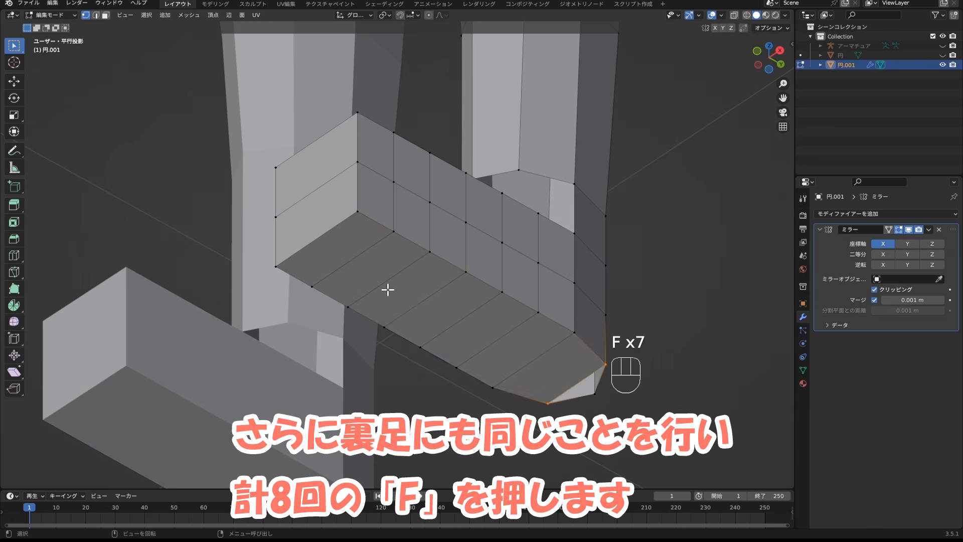
key("f")
Add one centred lengthwise loop cut through the top, toe and sole of the foot, with no slide.
middle_click_drag(454, 367, 437, 321)
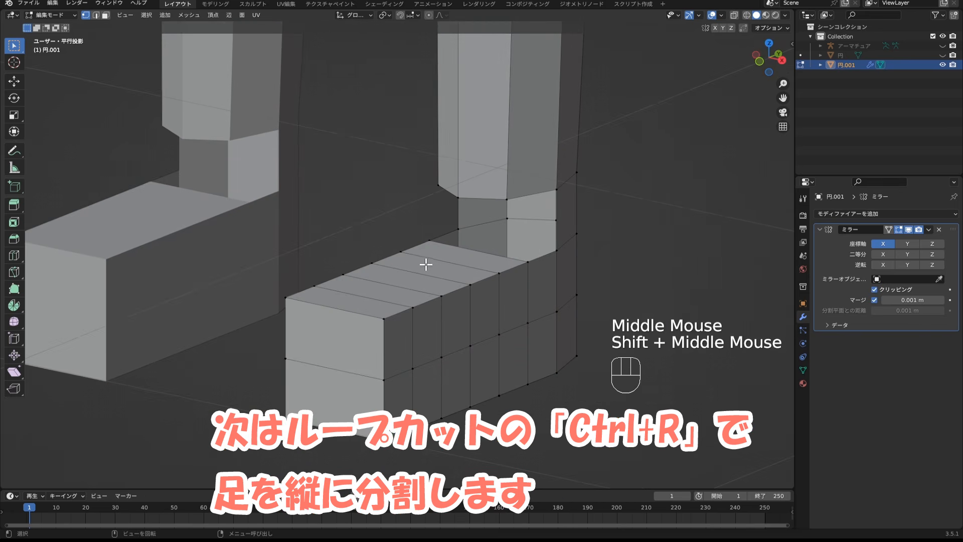
key("ctrl+r")
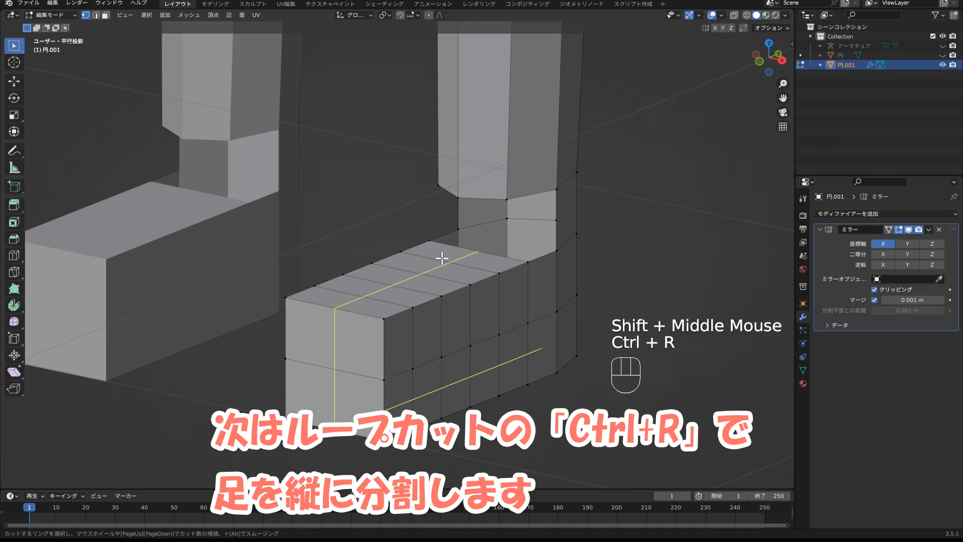
left_click(441, 258)
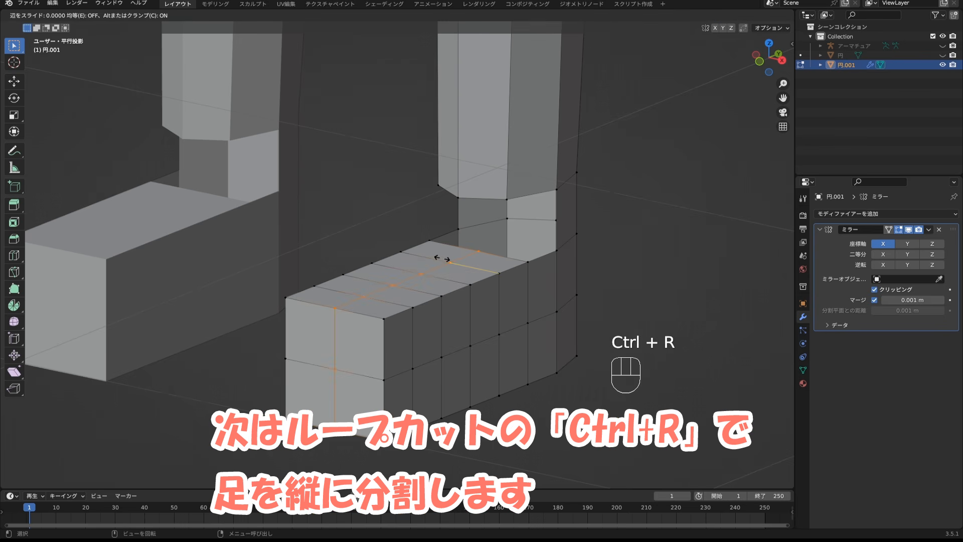
left_click(441, 258)
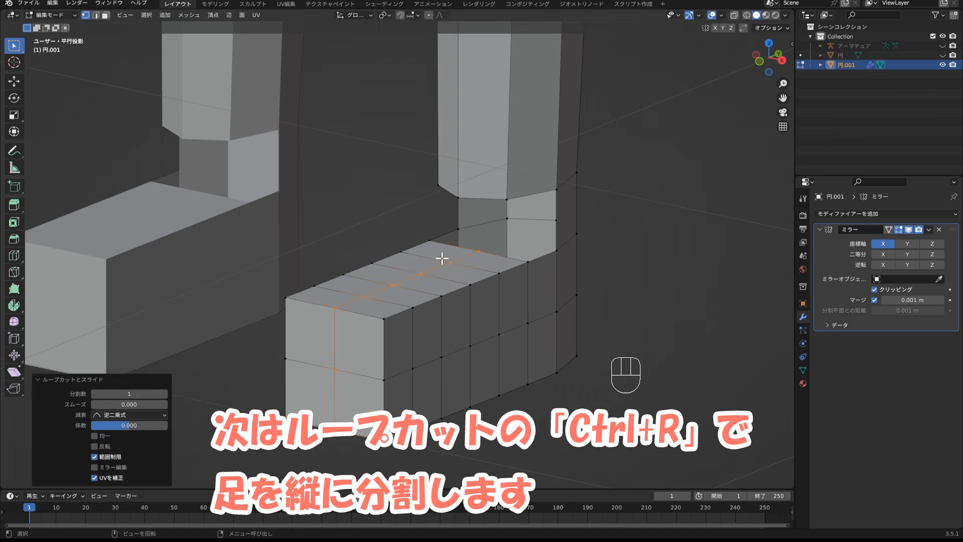
Select the two vertices on the outer side of the ankle gap and fill four faces around its front.
middle_click_drag(440, 257, 440, 273)
middle_click_drag(440, 273, 509, 303, "shift")
scroll(491, 292, "up", 2)
left_click(507, 303)
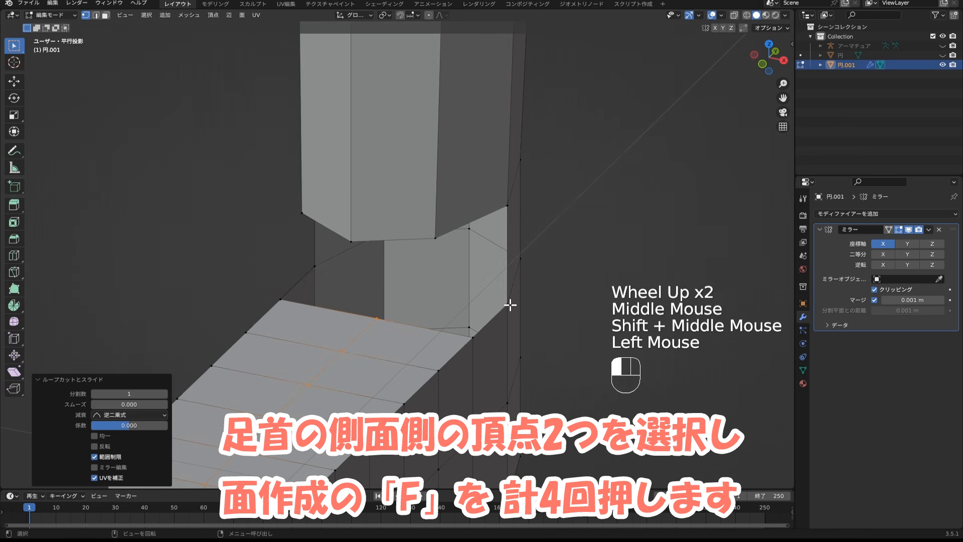
left_click(507, 208, "shift")
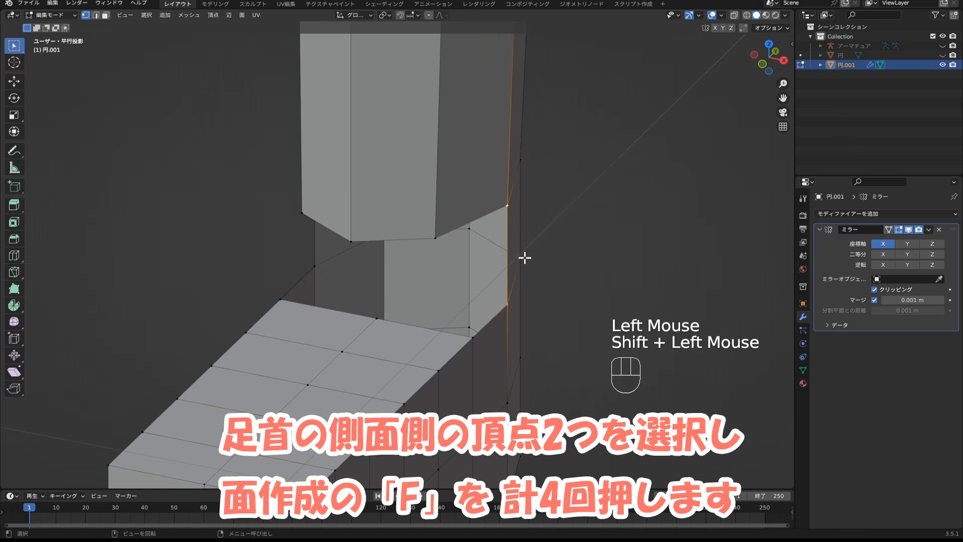
middle_click_drag(524, 258, 501, 279)
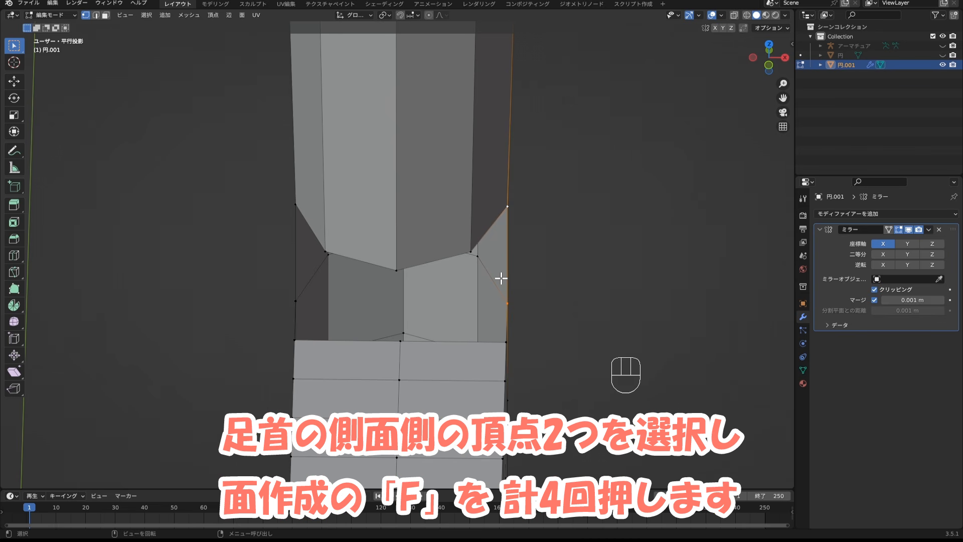
key("f")
key("f")
key("f")
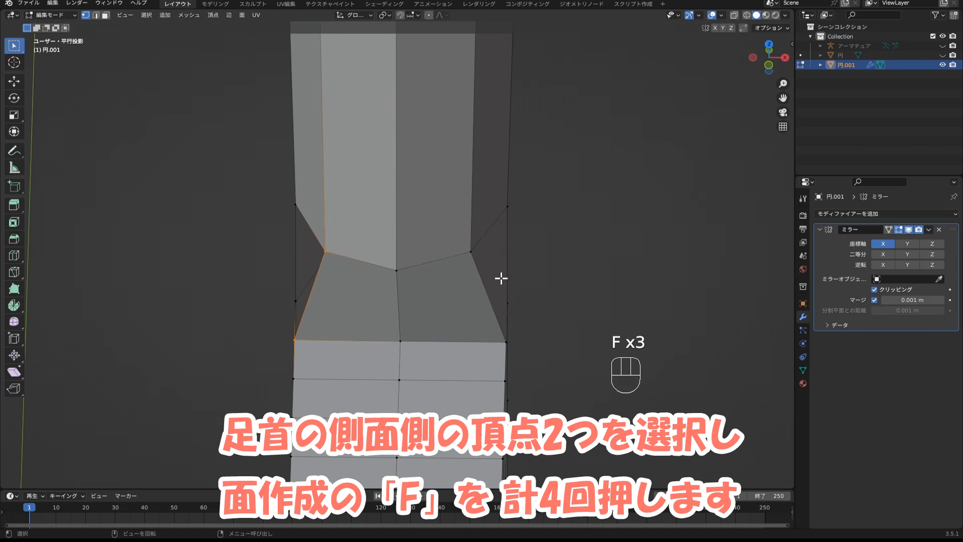
key("f")
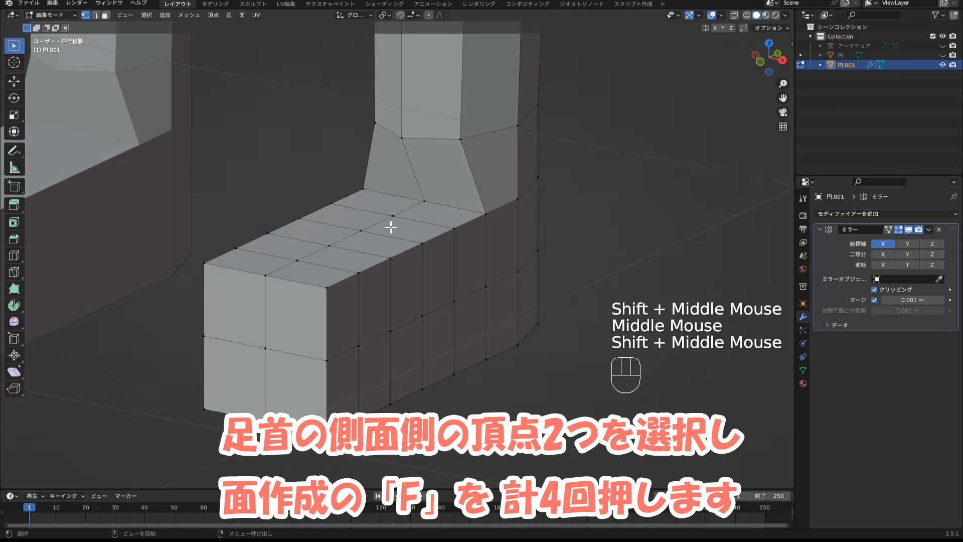
Examine the box-shaped foot and ankle from the front and right orthographic views.
left_click(389, 223)
mouse_move(389, 224)
middle_mouse_down()
mouse_move(366, 225)
mouse_move(386, 221)
middle_mouse_up()
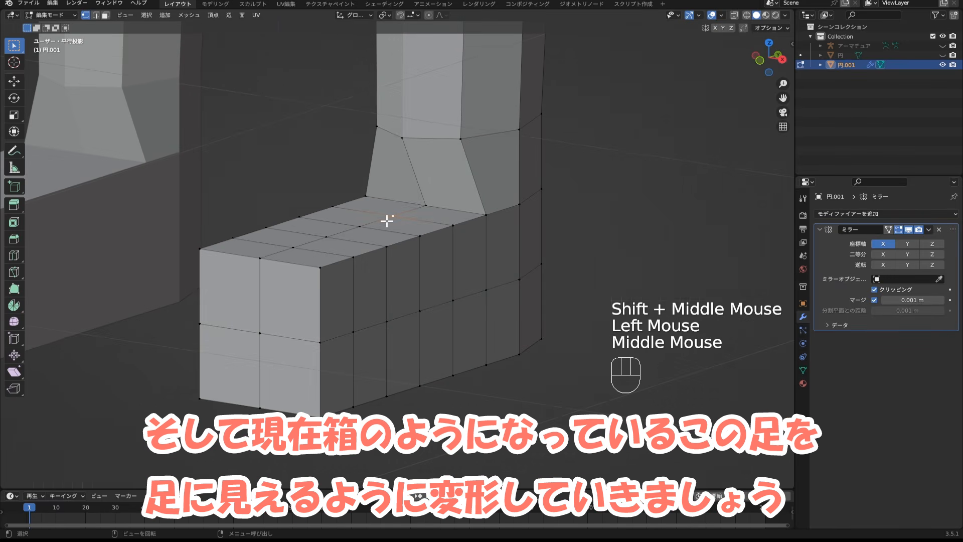
key("KP_3")
scroll(425, 326, "down", 1)
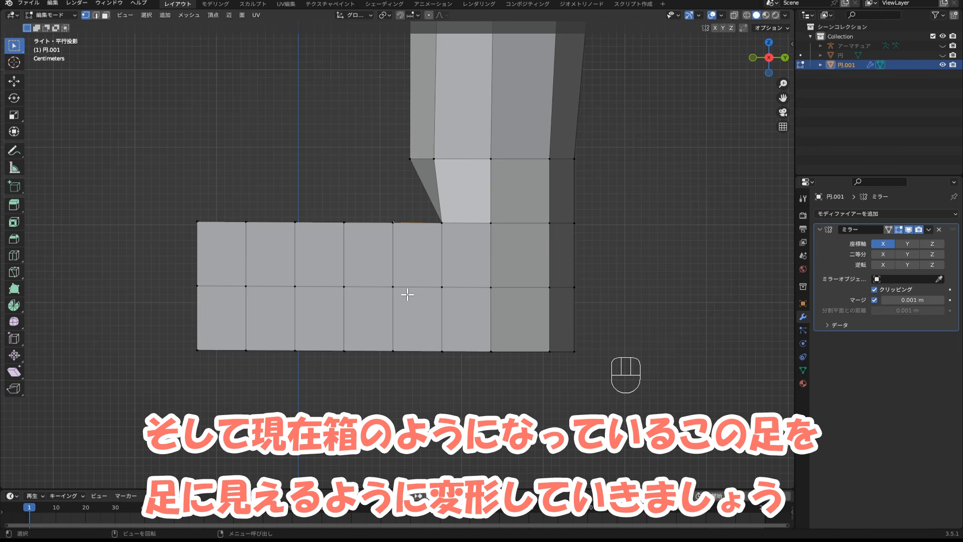
scroll(414, 290, "up", 1)
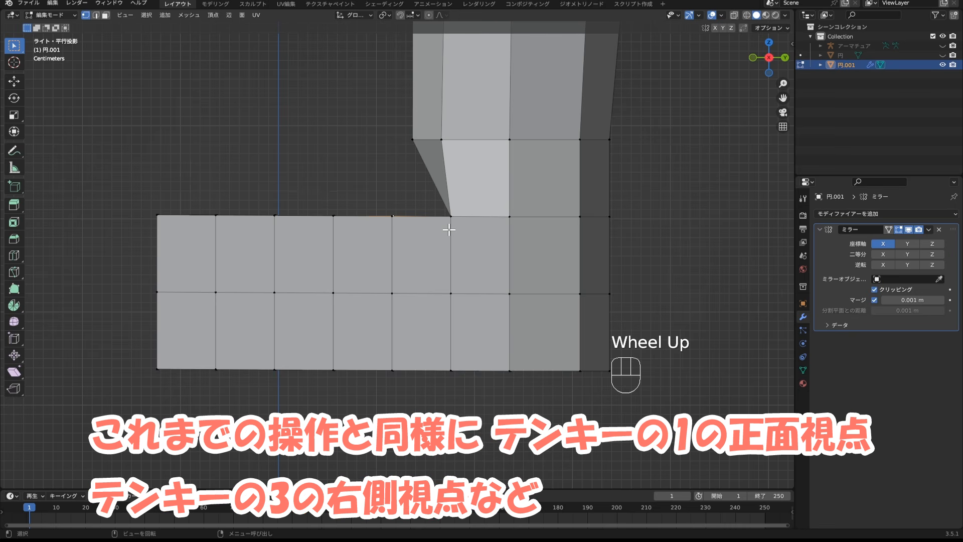
key("KP_1")
key("KP_3")
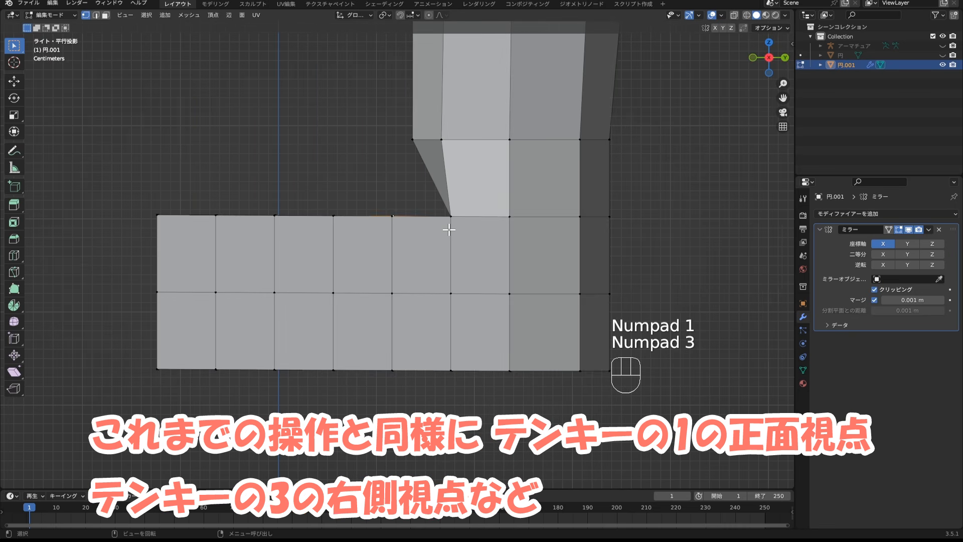
key("KP_1")
key("KP_3")
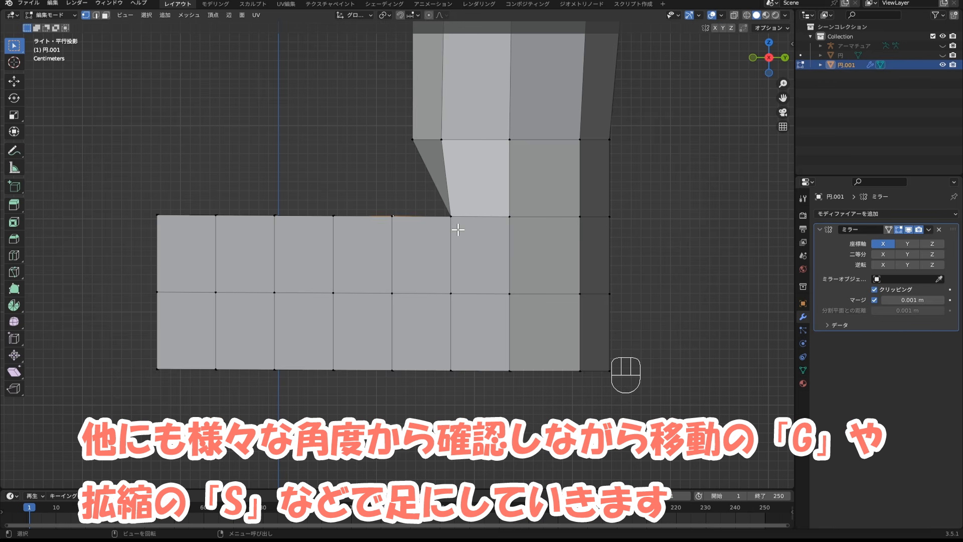
Lower the outer top-edge vertex at the ankle front about 0.010 m and the next vertex toward the toe about 0.012 m.
key("g")
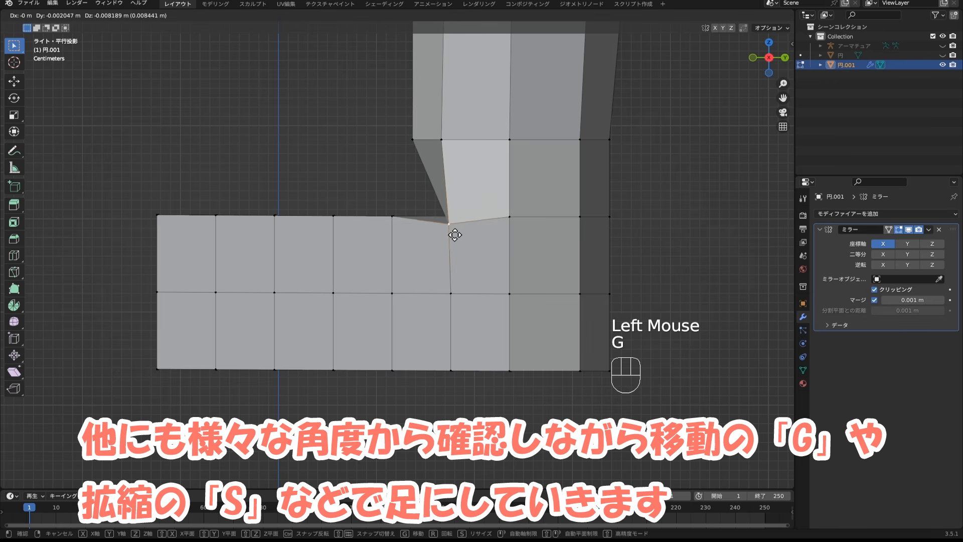
left_click(458, 226)
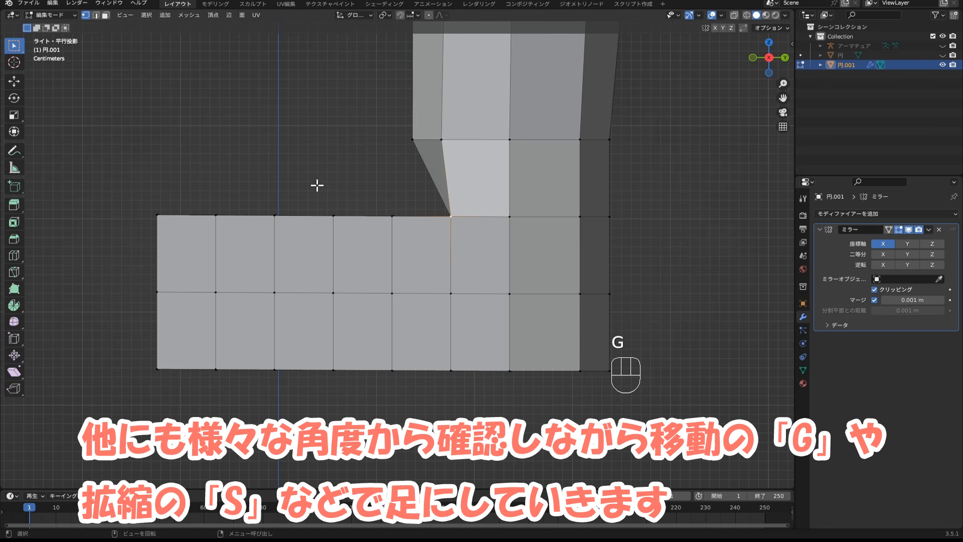
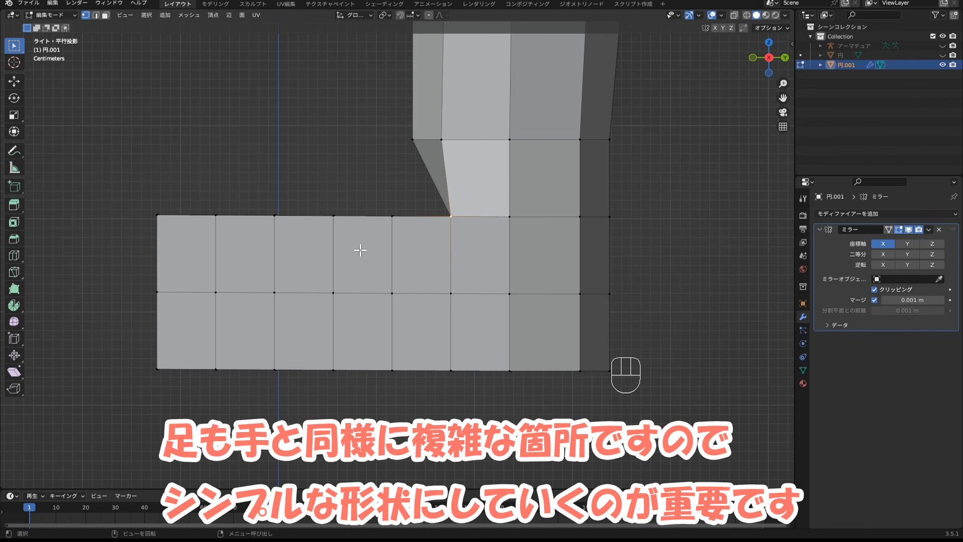
key("g")
left_click(425, 242)
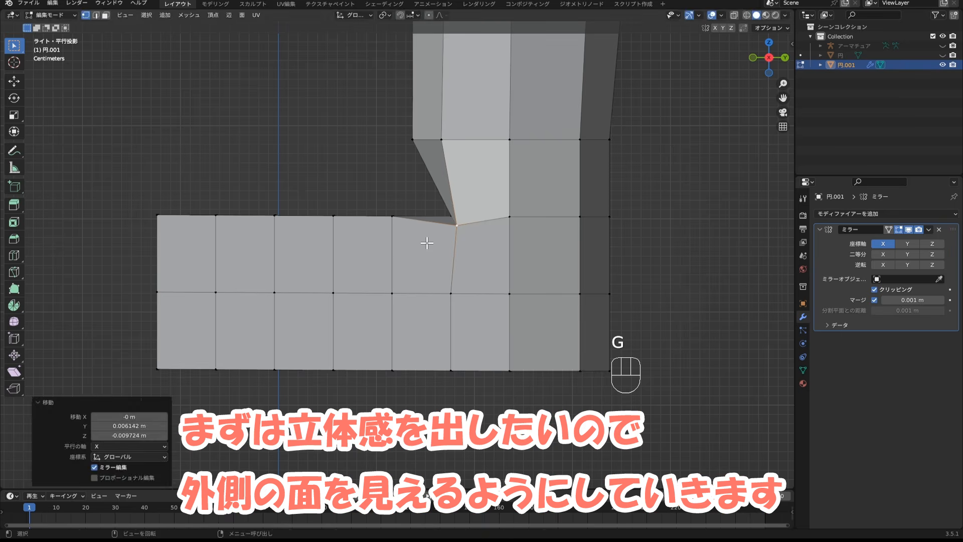
left_click(393, 218)
key("g")
left_click(392, 232)
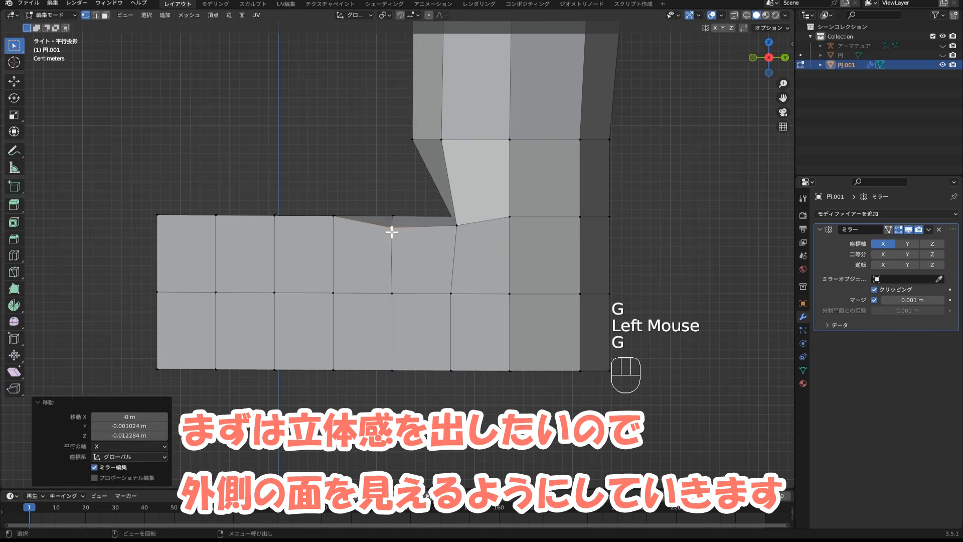
Lower the next three outer top-edge vertices toward the toe so they line up below the centre line.
left_click(337, 221)
key("g")
left_click(334, 235)
left_click(272, 218)
key("g")
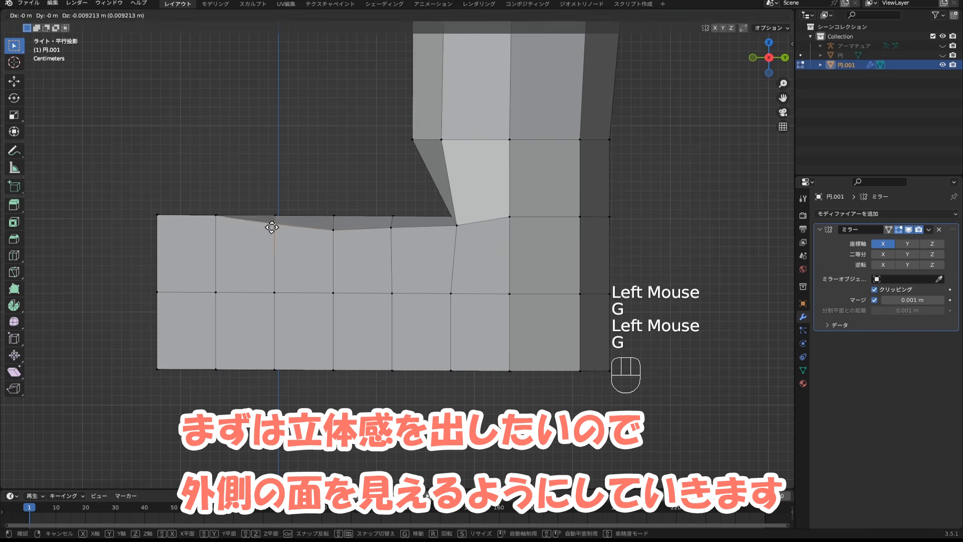
left_click(269, 224)
left_click(216, 217)
key("g")
left_click(217, 234)
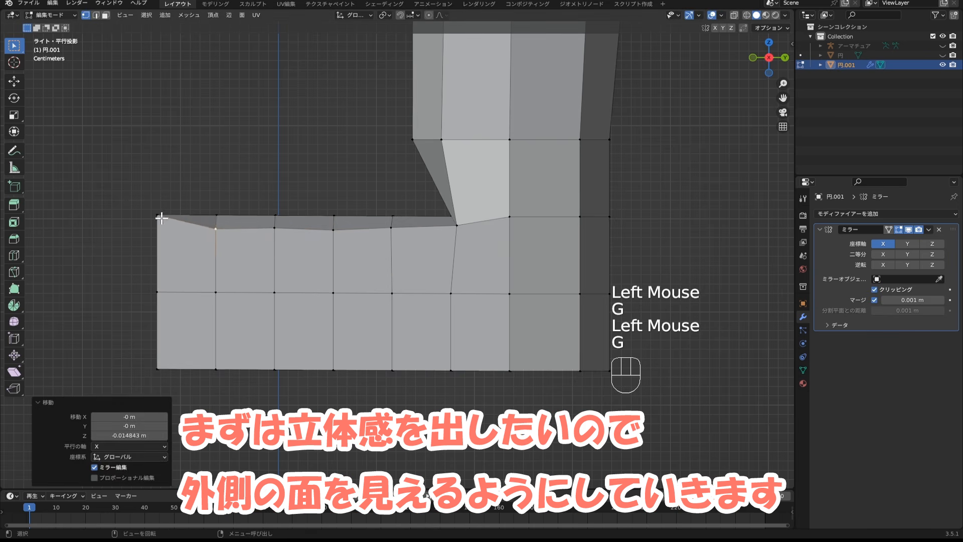
Pull the toe's outer top, middle and bottom vertices back from the front face, lowering the top and raising the bottom one.
left_click(159, 216)
key("g")
left_click(163, 234)
key("g")
left_click(172, 288)
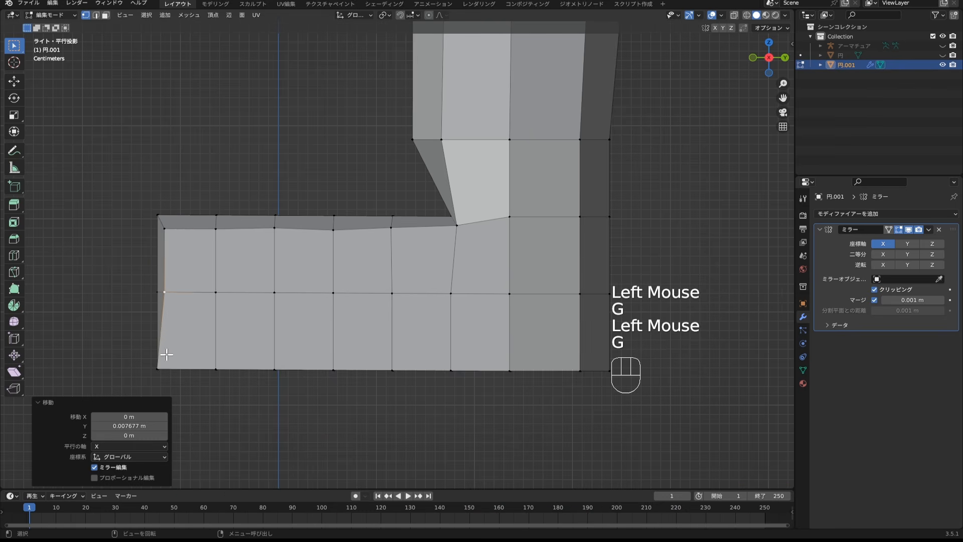
left_click(166, 362)
key("g")
left_click(174, 357)
Raise the first three outer sole-edge vertices behind the toe by about 0.010 m each.
left_click(214, 359)
key("g")
left_click(213, 351)
left_click(271, 365)
key("g")
left_click(271, 355)
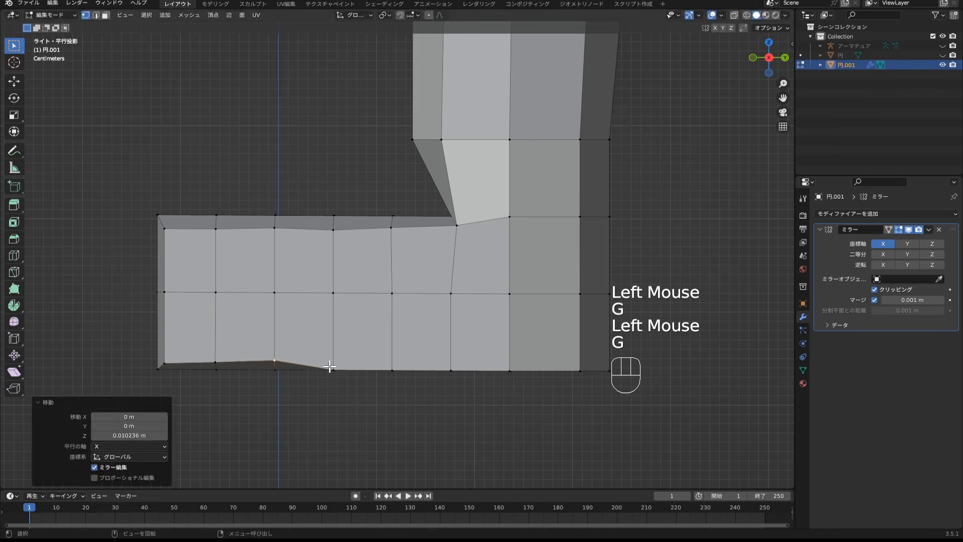
left_click(330, 365)
key("g")
left_click(332, 355)
Raise the remaining outer sole-edge vertices from mid-foot back to the heel corner.
left_click(390, 364)
key("g")
left_click(443, 352)
left_click(507, 365)
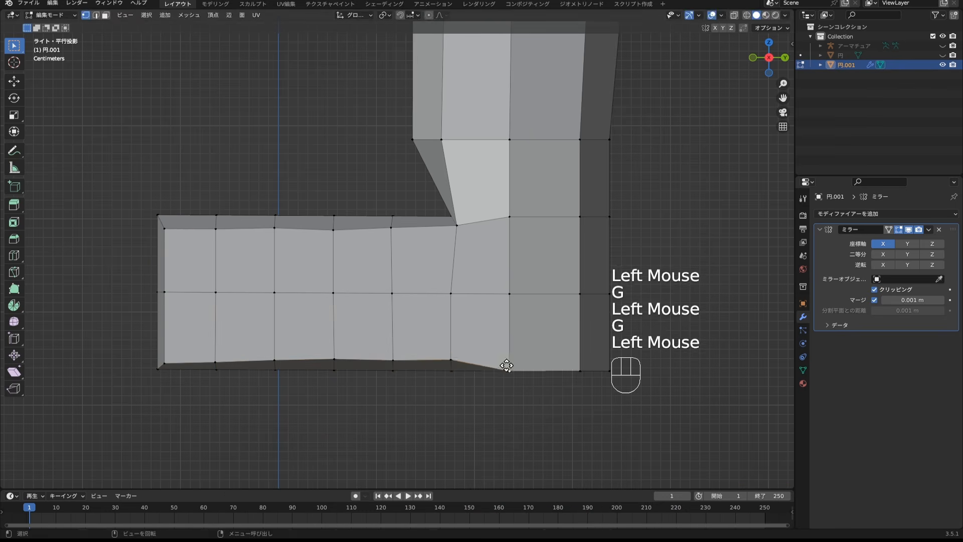
key("g")
left_click(508, 355)
left_click(582, 366)
key("g")
left_click(583, 359)
Move the vertices along the back of the heel slightly backward to round it, raising the bottom one.
middle_click_drag(585, 349, 578, 289, "shift")
left_click(598, 307)
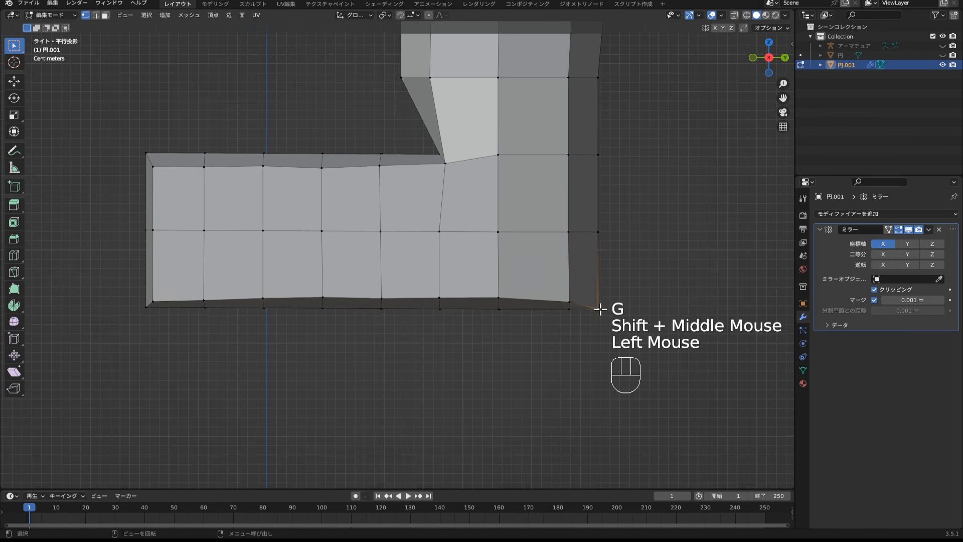
key("g")
left_click(600, 232)
key("g")
left_click(608, 233)
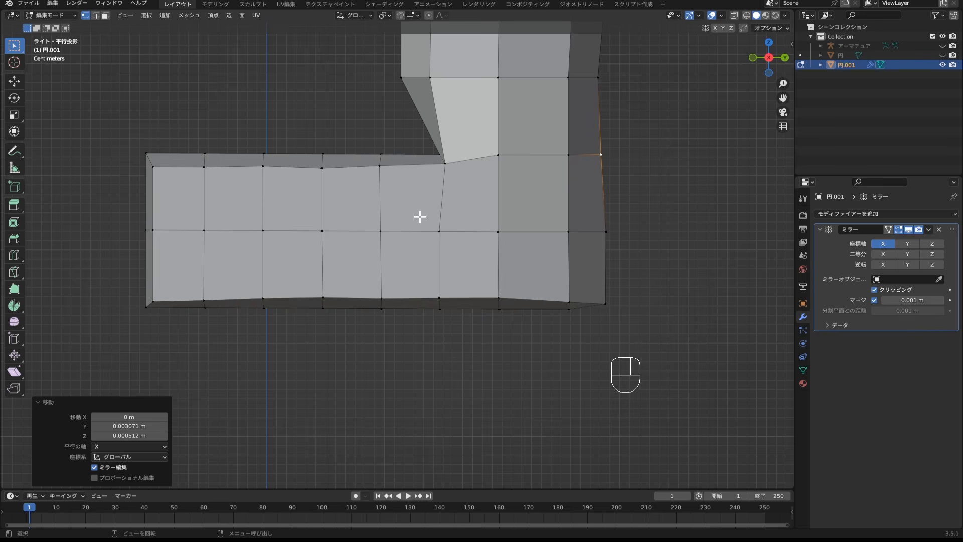
Pull the centre-line vertices at the ankle front forward and up to form a sloping instep.
middle_click_drag(420, 216, 441, 221, "shift")
left_click(425, 198)
key("g")
left_click(391, 172)
left_click(434, 242)
key("g")
left_click(407, 233)
left_click(453, 213)
key("g")
left_click(445, 201)
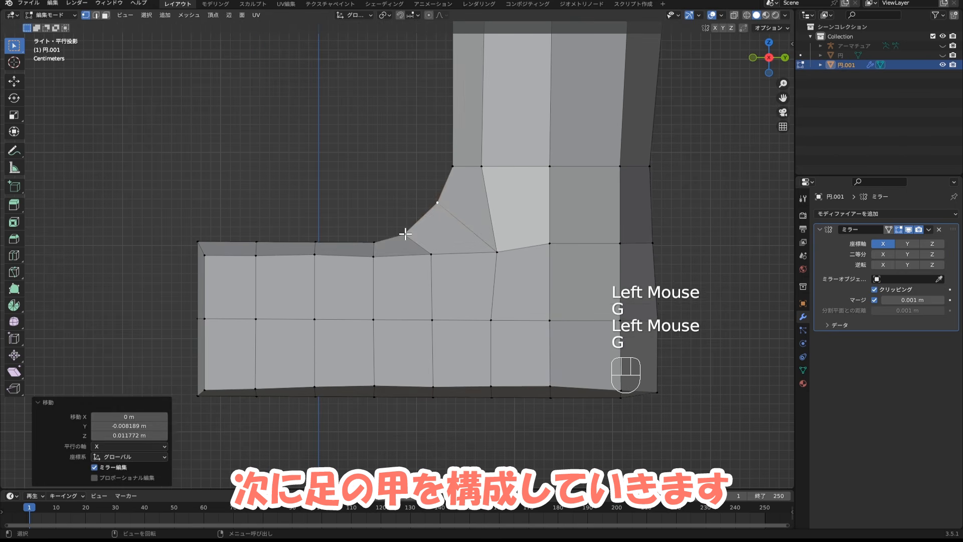
Adjust the three centre-line instep vertices to smooth the slope between the foot's top and the ankle.
left_click(375, 240)
key("g")
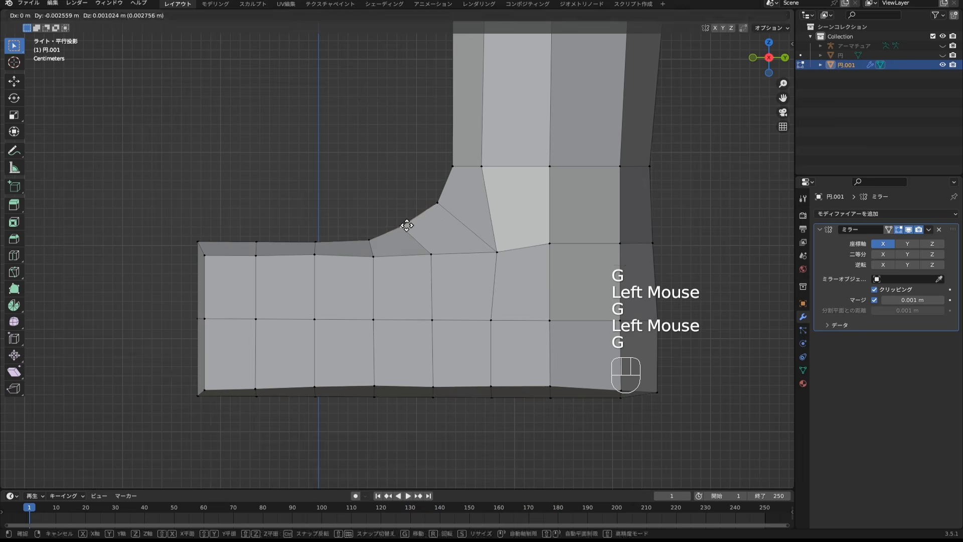
left_click(403, 223)
left_click(438, 201)
key("g")
Move the toe's top vertices back and down so the toe's upper edge slopes.
left_click(202, 218)
key("g")
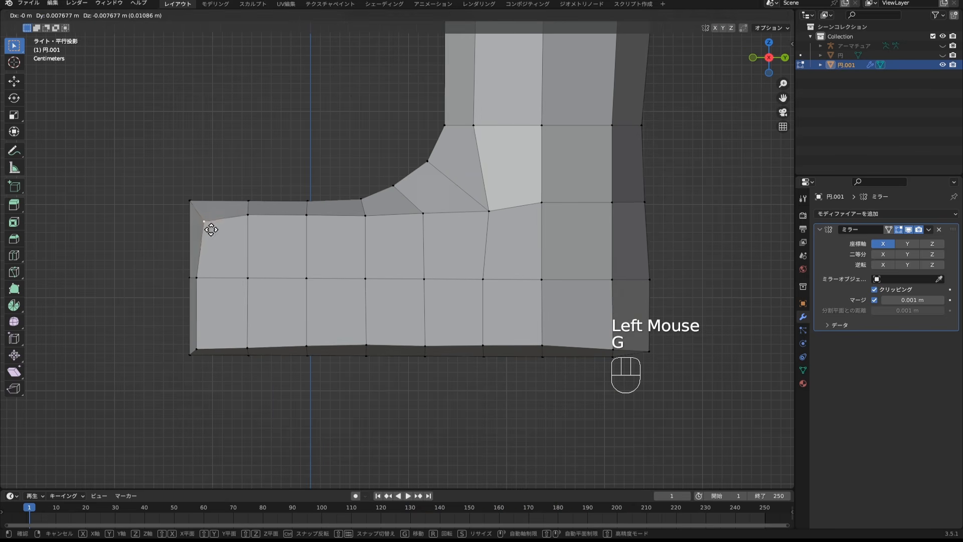
left_click(197, 206)
key("g")
left_click(194, 202)
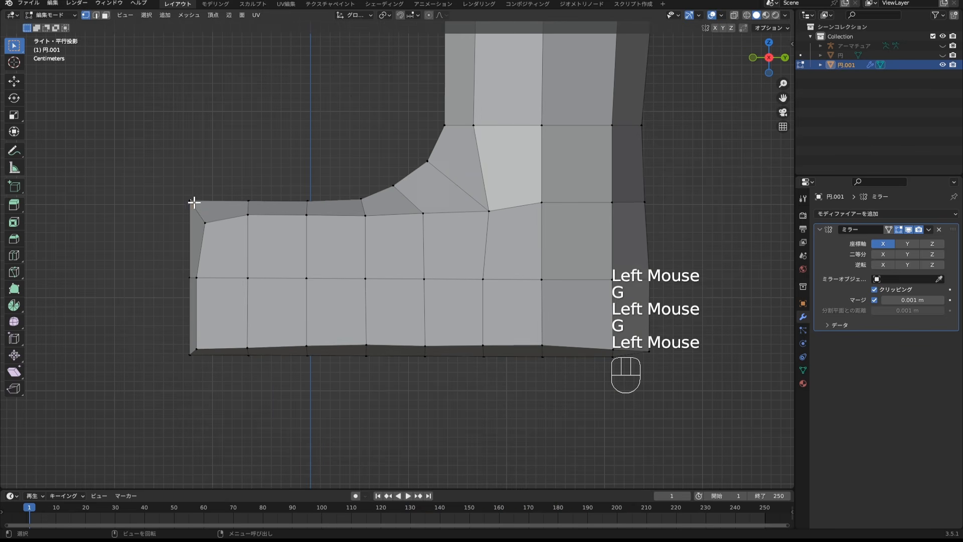
key("g")
left_click(203, 213)
key("g")
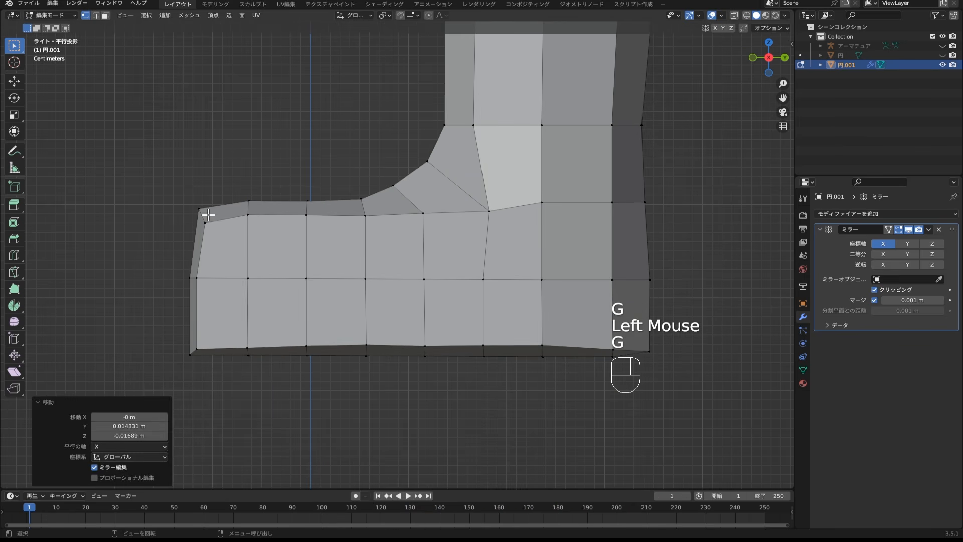
Move the toe's outer bottom and mid-height vertices back and even out the neighbouring sole-edge vertices.
left_click(203, 345)
key("g")
left_click(249, 349)
key("g")
left_click(301, 343)
key("g")
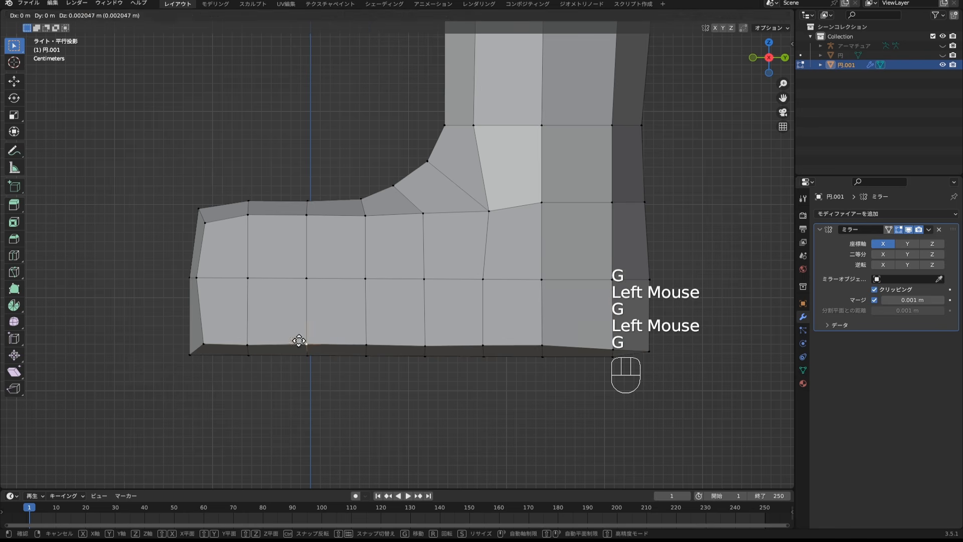
left_click(207, 279)
key("g")
left_click(213, 279)
Move the heel's rear mid-height and bottom vertices about 0.004 m further backward.
left_click(649, 280)
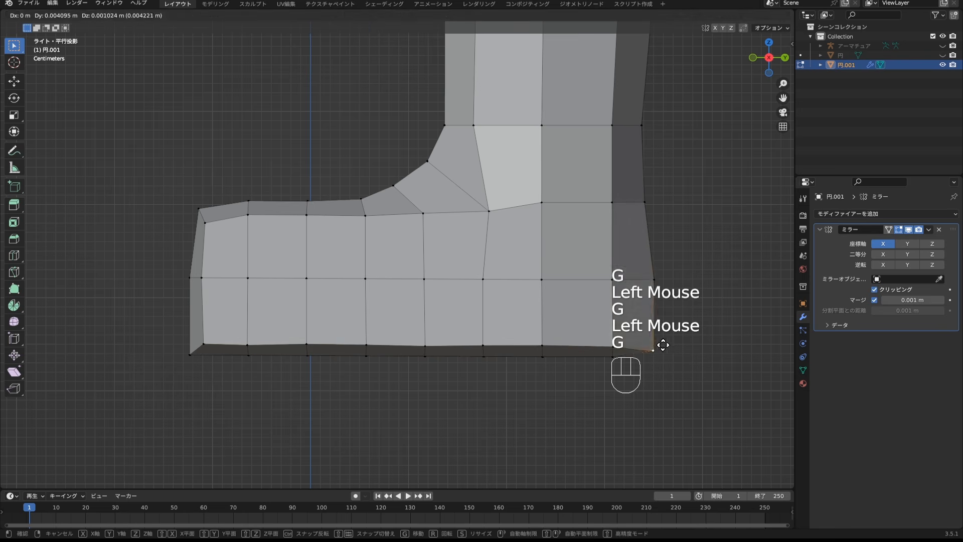
key("g")
left_click(668, 293)
middle_click_drag(441, 333, 422, 301, "shift")
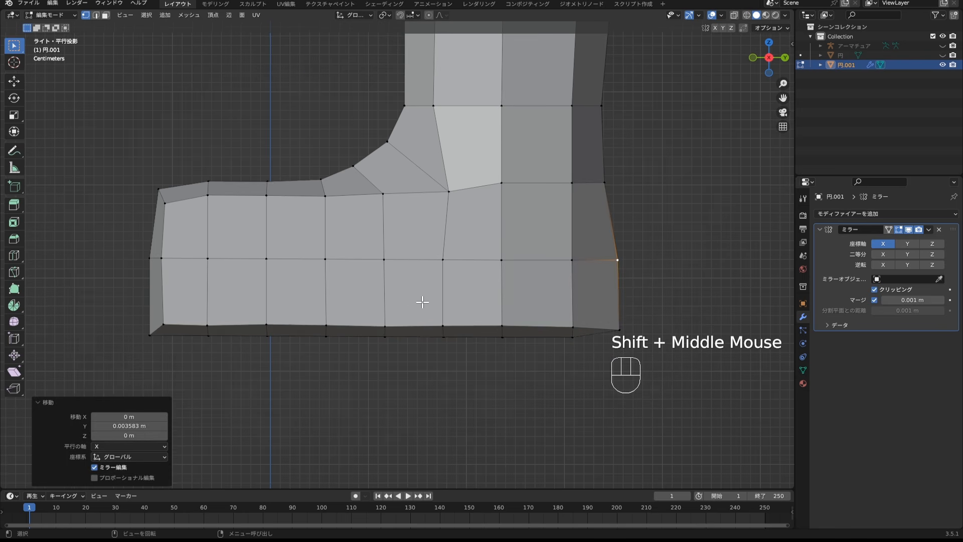
From the front view, move the toe's outer and inner mid-height vertices outward and slightly down to widen it.
key("KP_1")
middle_click_drag(722, 307, 542, 275, "shift")
left_click(512, 272)
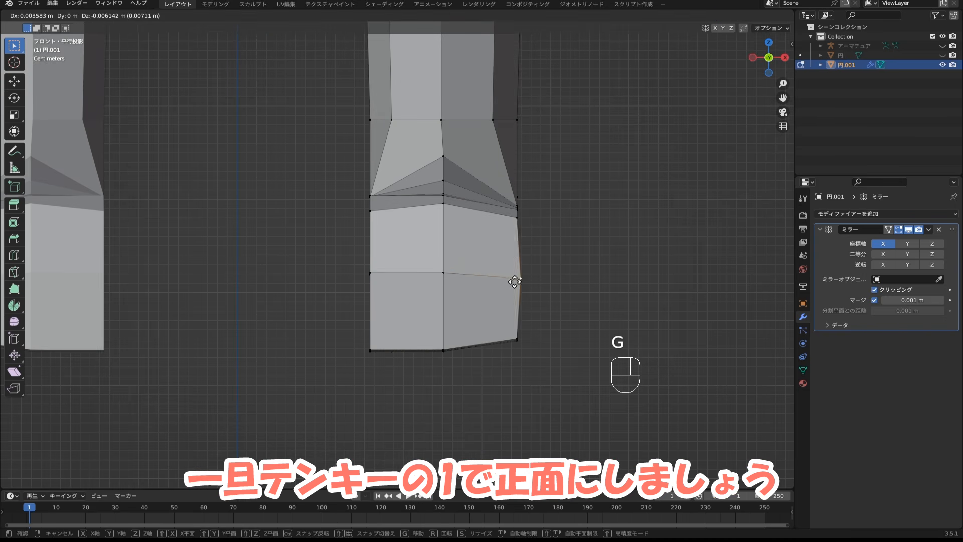
left_click(530, 287)
left_click(386, 275)
key("g")
left_click(365, 287)
Move the toe's inner and outer top corner vertices down about 0.02 m and toward the foot's centre line.
left_click(368, 213)
key("g")
left_click(380, 233)
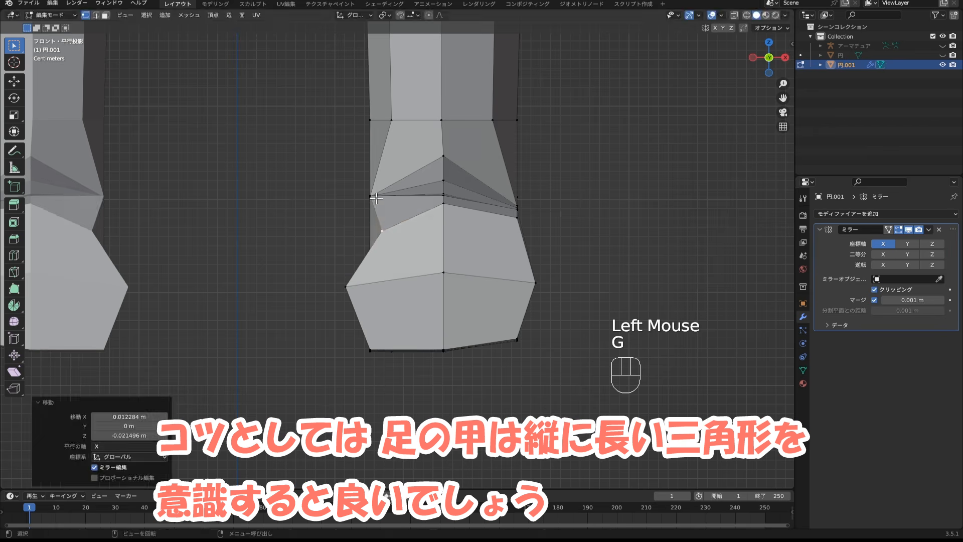
left_click(513, 225)
key("g")
left_click(507, 243)
Move the first inner top-edge vertices behind the toe toward the foot's centre line.
middle_click_drag(466, 195, 426, 282, "shift")
scroll(425, 282, "up", 2)
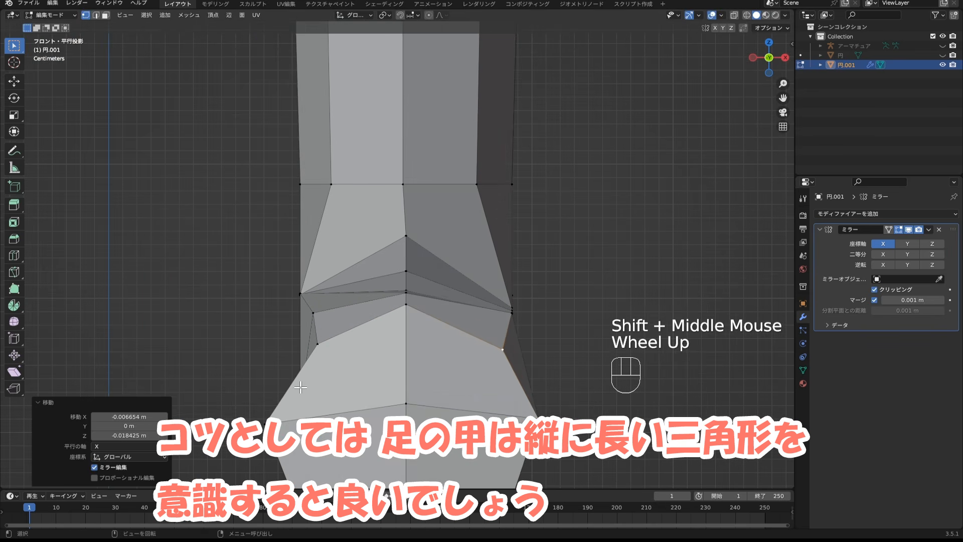
left_click(313, 312)
key("g")
left_click(318, 322)
key("g")
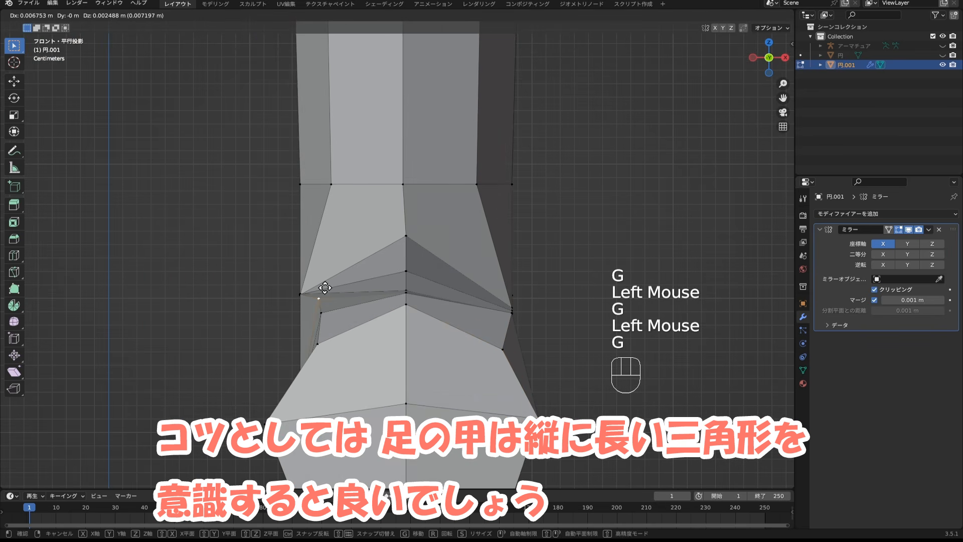
left_click(322, 292)
Move the remaining inner top-edge vertices up to the ankle toward the centre line, the last about 0.010 m in and up.
left_click(305, 291)
key("g")
left_click(320, 289)
left_click(306, 289)
key("g")
left_click(322, 282)
Move the outer top-edge vertices toward the foot's centre line, the ankle one about 0.009 m in and 0.008 m up.
left_click(305, 290)
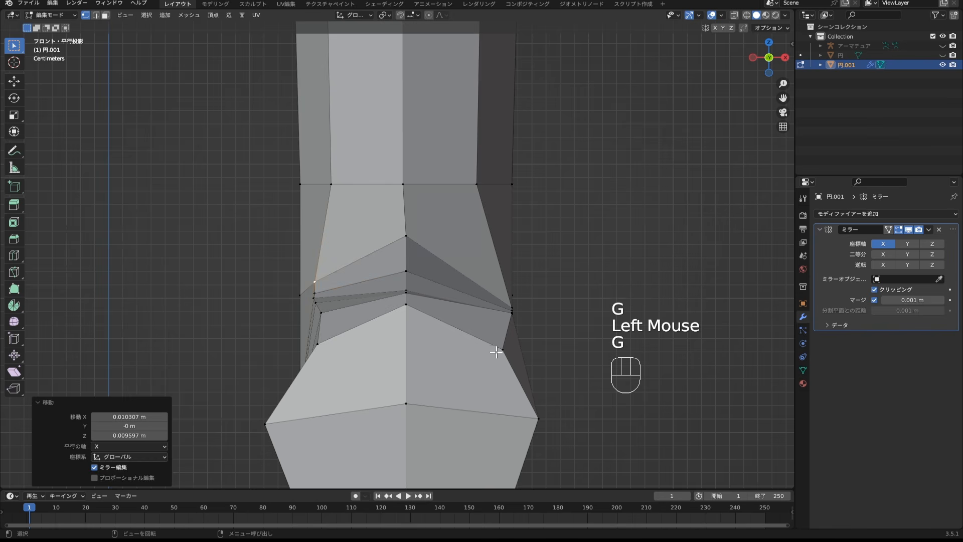
left_click(512, 312)
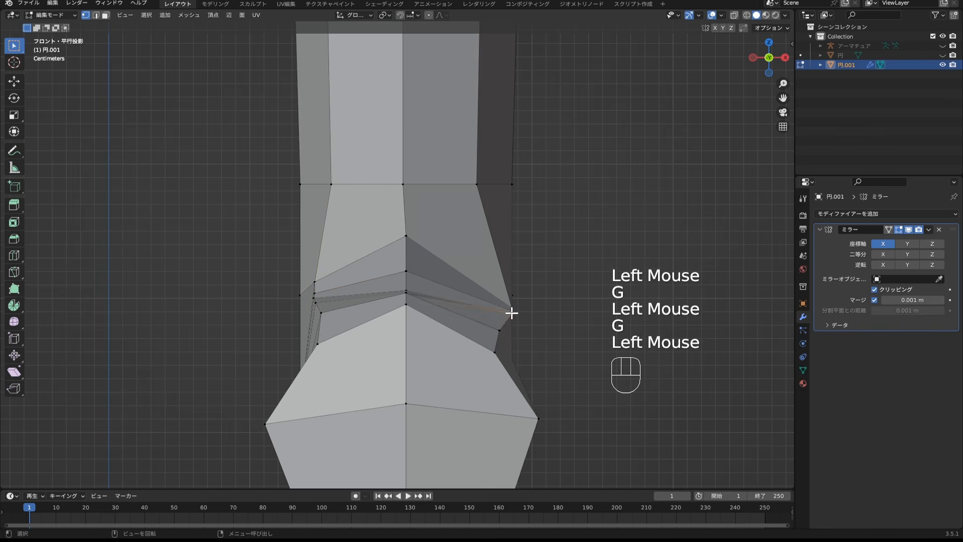
key("g")
left_click(500, 297)
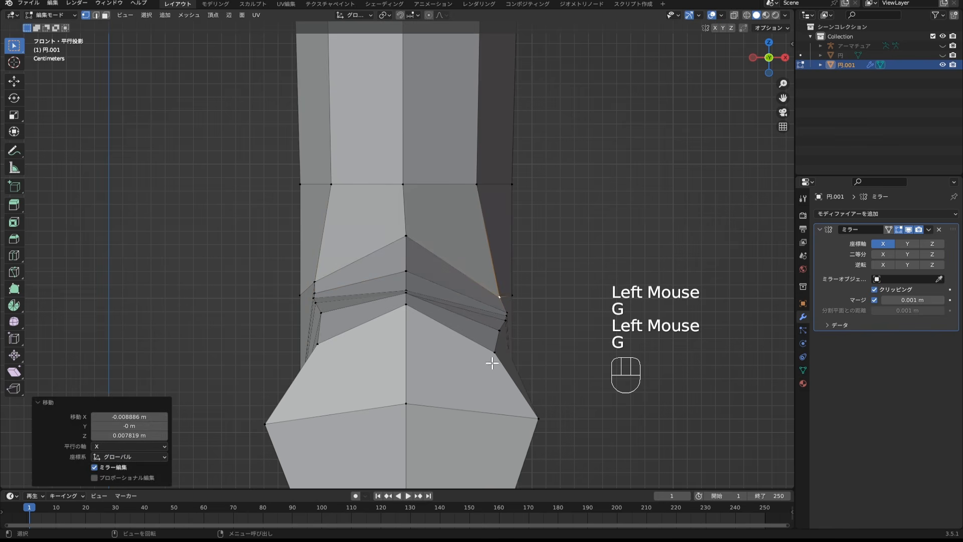
From an angled view, push the first two mid-height vertices behind the toe on the foot's outer side outward.
scroll(495, 401, "down", 2)
middle_click_drag(492, 363, 453, 383)
left_click(359, 288)
middle_click_drag(359, 287, 419, 335, "shift")
key("g")
left_click(442, 335)
left_click(453, 315)
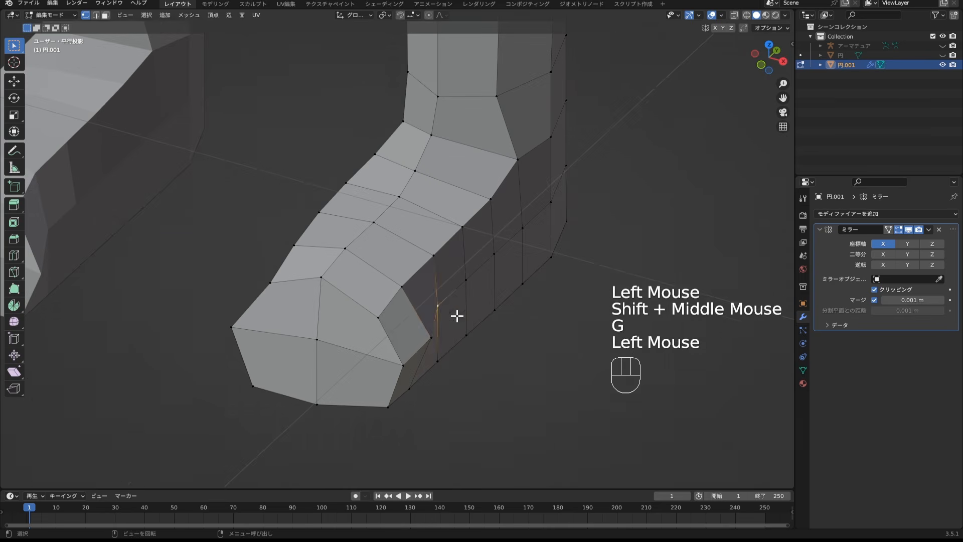
key("g")
left_click(480, 320)
Push the remaining mid-height vertices on the outer side outward toward the heel.
left_click(475, 284)
key("g")
left_click(496, 294)
left_click(496, 260)
key("g")
left_click(520, 271)
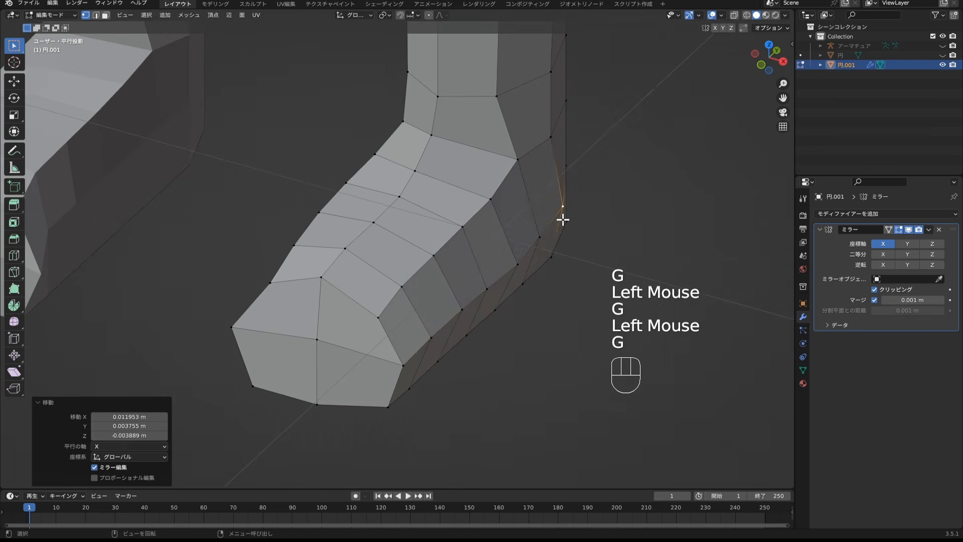
Push the mid-height vertices along the foot's inner side outward, from behind the toe to the heel.
middle_click_drag(415, 335, 384, 328)
left_click(430, 342)
key("g")
left_click(420, 350)
left_click(410, 319)
key("g")
left_click(399, 323)
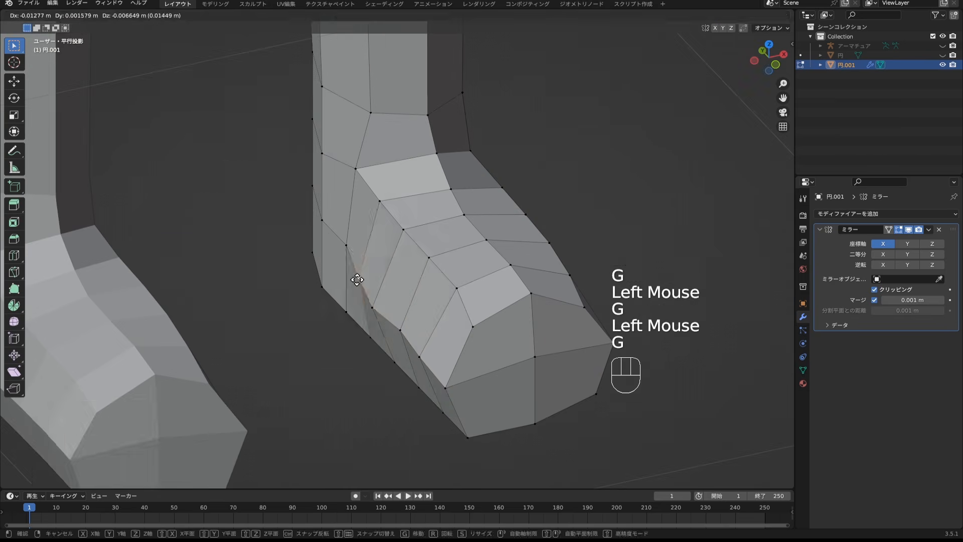
left_click(337, 244)
left_click(322, 221)
key("g")
left_click(309, 229)
From the front view, lower the toe's mid-height row of vertices and its inner top corner vertex.
middle_click_drag(309, 230, 331, 436)
key("KP_1")
left_click(412, 288)
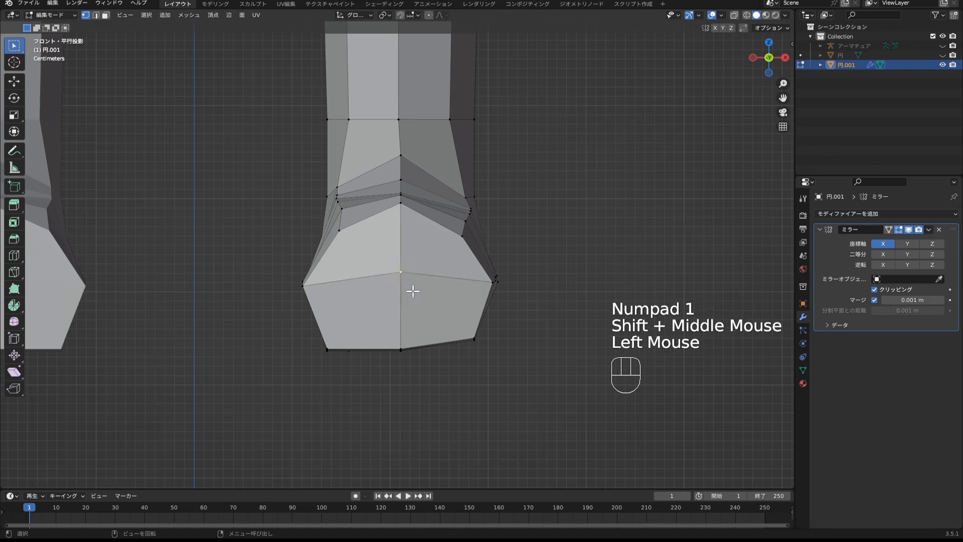
key("g")
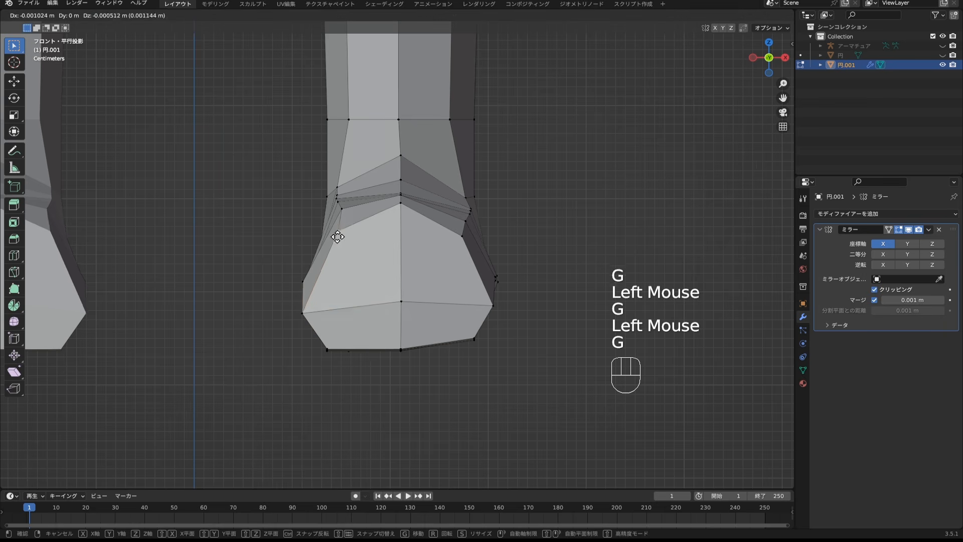
left_click(327, 281)
Lower the toe's centre and outer top vertices, the outer one by about 0.026 m.
left_click(395, 213)
key("g")
left_click(391, 264)
left_click(450, 237)
key("g")
left_click(452, 262)
Lower the inner, centre and outer vertices of the instep row behind the toe in the front view.
scroll(426, 244, "up", 1)
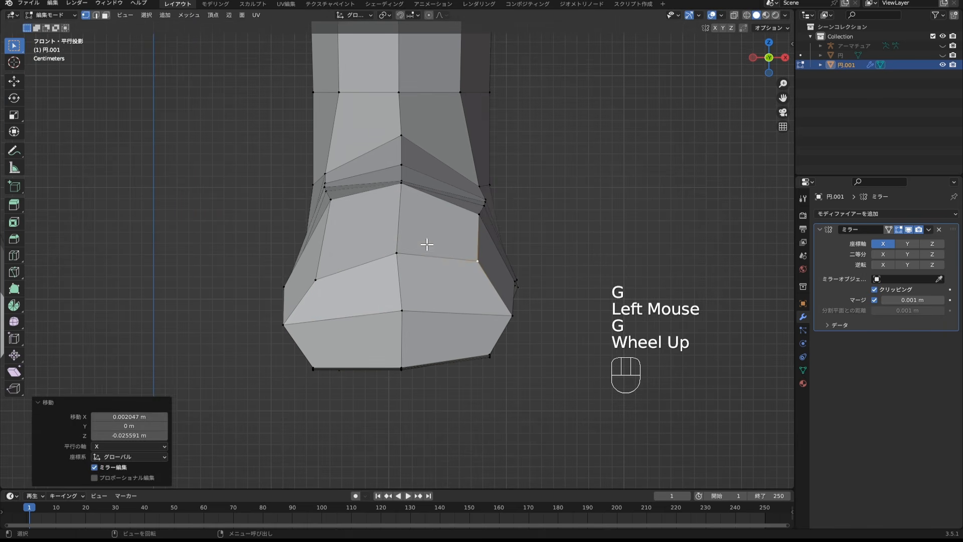
left_click(331, 201)
key("g")
left_click(326, 243)
left_click(401, 189)
key("g")
left_click(400, 229)
left_click(478, 218)
key("g")
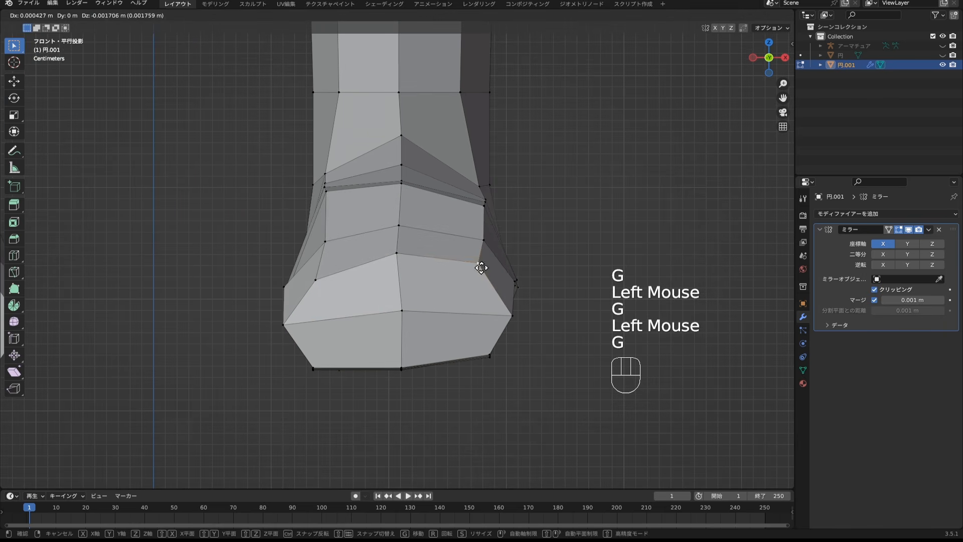
left_click(479, 268)
Pull the inner instep vertices near the ankle toward the foot's centre line, one of them by about 0.017 m.
middle_click_drag(365, 221, 365, 280, "shift")
left_click(323, 254)
key("g")
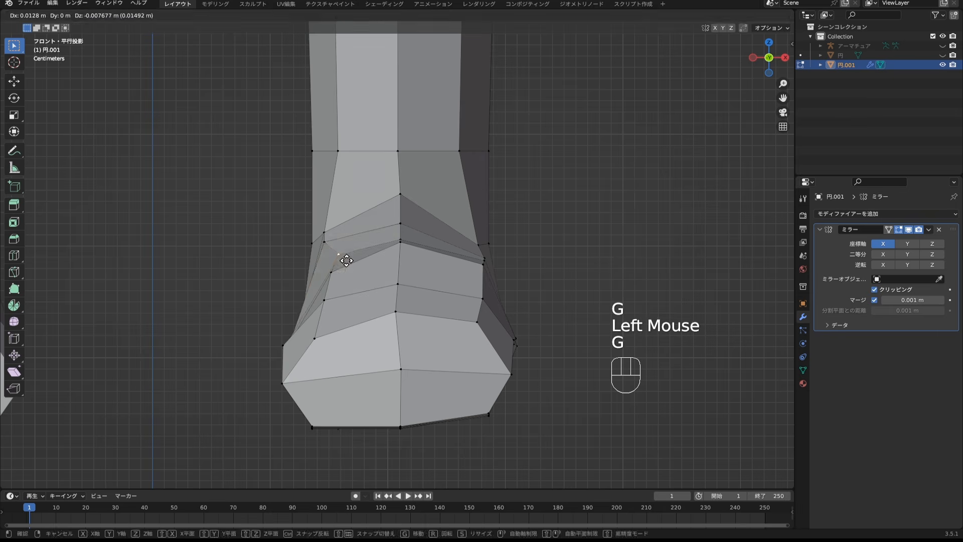
left_click(347, 259)
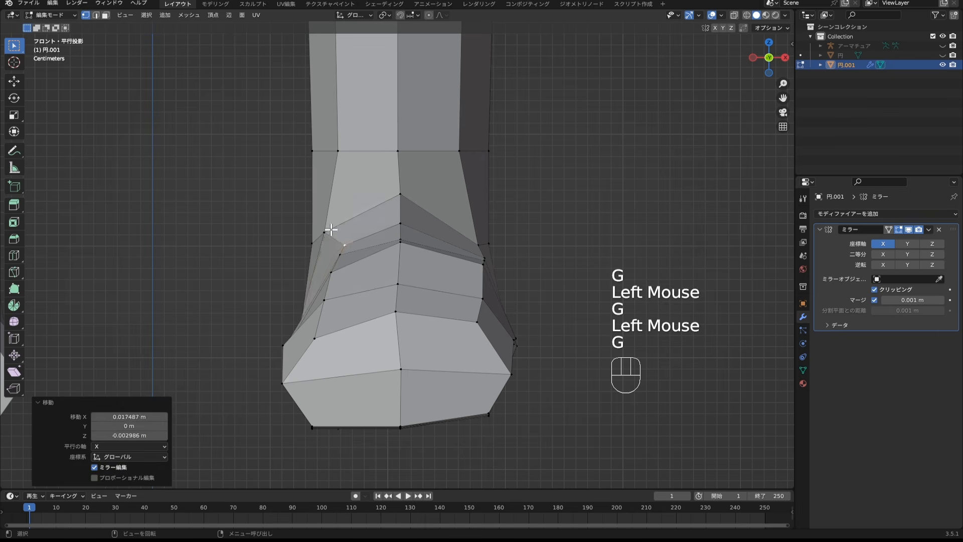
Lower the toe front's centre mid-height vertex and its outer bottom corner vertex.
left_click(420, 375)
key("g")
left_click(417, 408)
left_click(486, 417)
key("g")
left_click(485, 428)
Lower and widen the toe's side corners, and move its outer top vertex outward about 0.012 m and down about 0.018 m.
left_click(511, 382)
key("g")
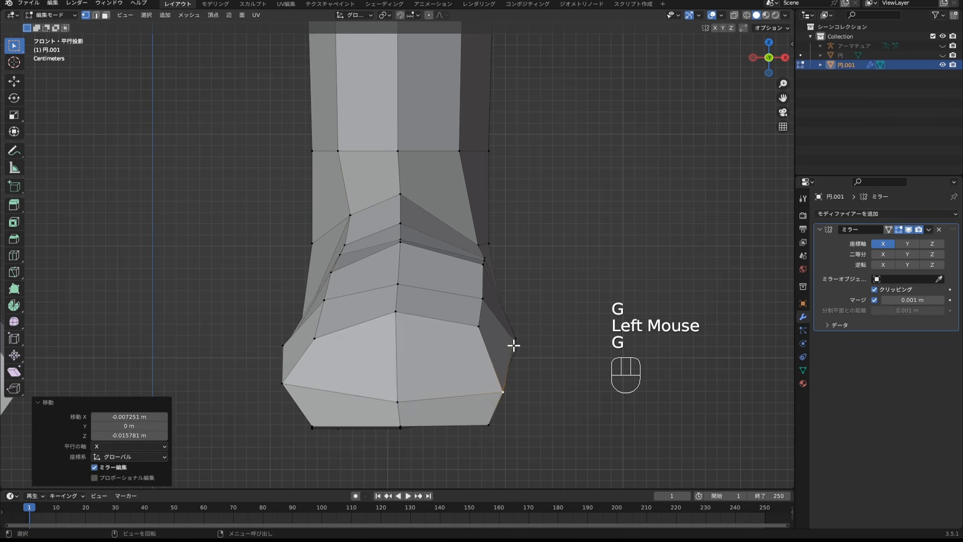
left_click(518, 335)
key("g")
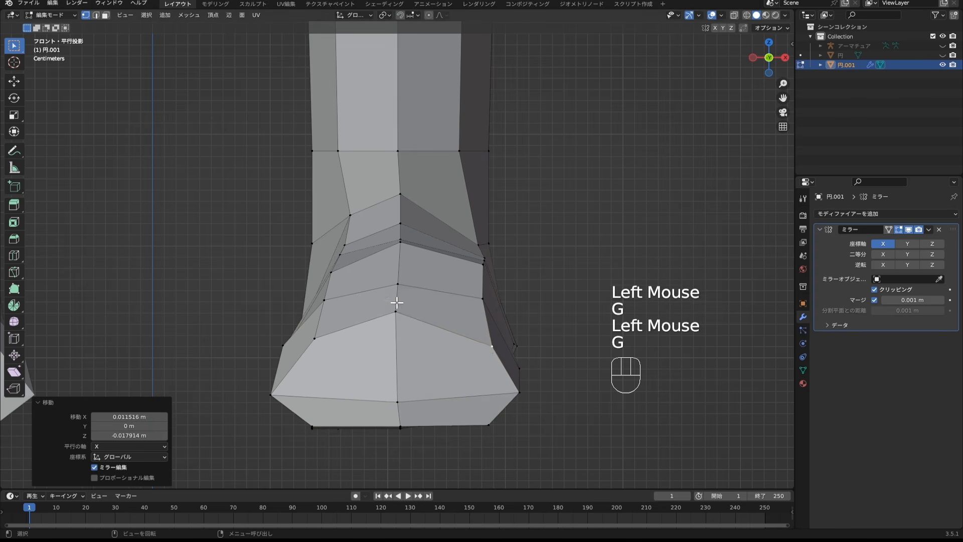
Lower the inner, centre and outer instep vertices behind the toe, the last outer one by about 0.034 m.
left_click(324, 308)
key("g")
left_click(314, 320)
left_click(395, 318)
key("g")
left_click(399, 338)
left_click(483, 266)
key("g")
left_click(488, 304)
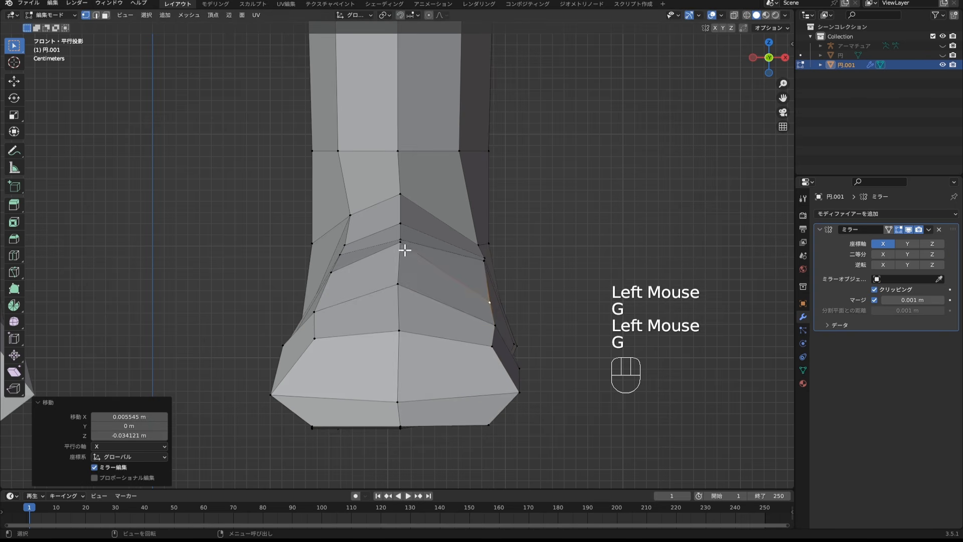
Lower the instep's centre vertices and shift its inner-edge vertices toward the centre, one by about 0.010 m.
left_click(404, 250)
key("g")
left_click(401, 274)
left_click(395, 292)
key("g")
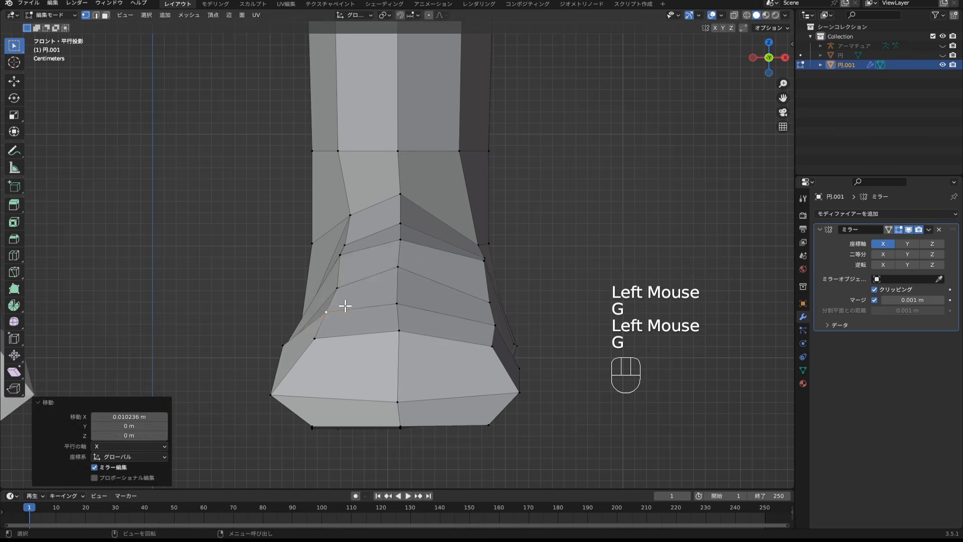
left_click(284, 346)
key("g")
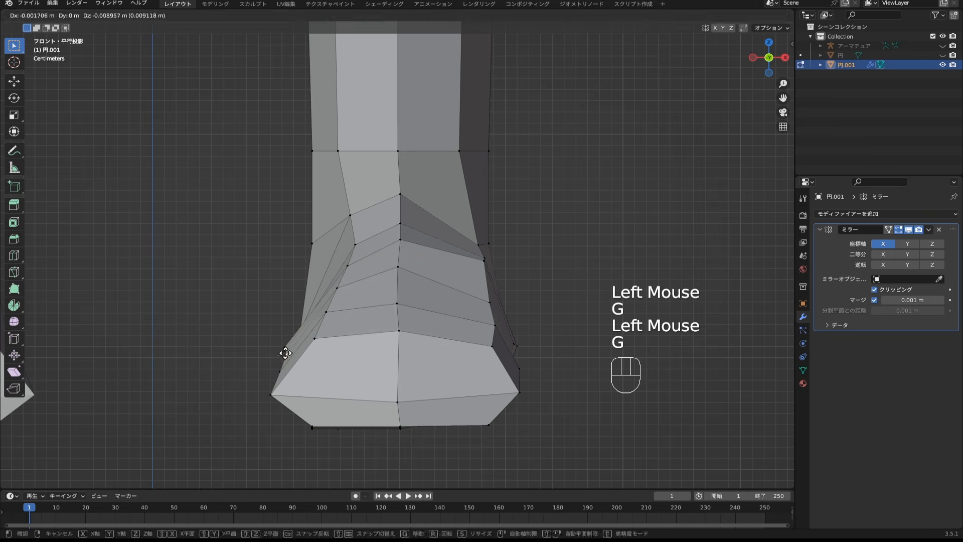
Move the outer instep vertices behind the toe slightly inward, the middle one by about 0.0055 m.
left_click(494, 324)
key("g")
left_click(491, 323)
left_click(484, 262)
key("g")
left_click(476, 276)
left_click(489, 302)
key("g")
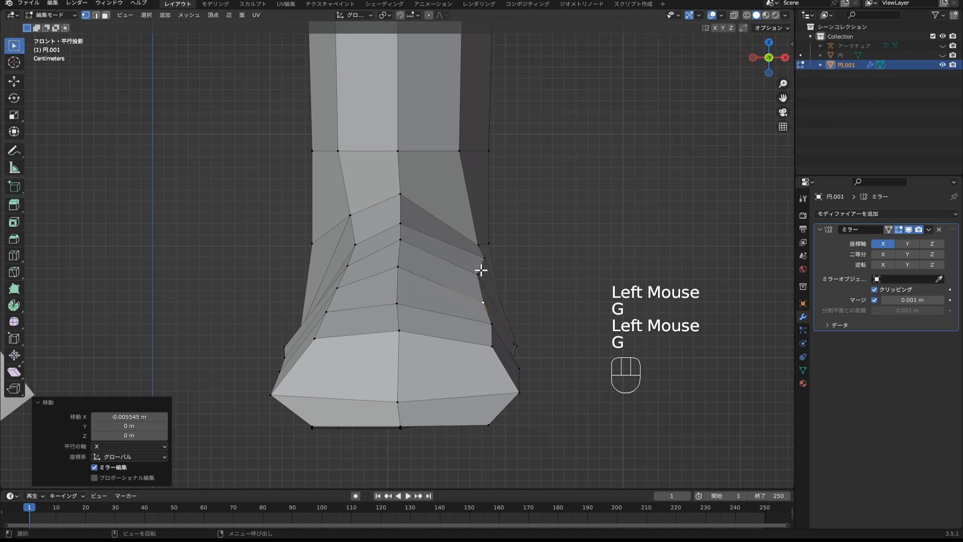
Pull the outer instep vertices from the ankle to the toe further inward so the foot tapers like a triangle.
left_click(455, 233)
left_click(469, 259)
key("g")
left_click(467, 258)
left_click(476, 275)
key("g")
left_click(470, 276)
left_click(484, 306)
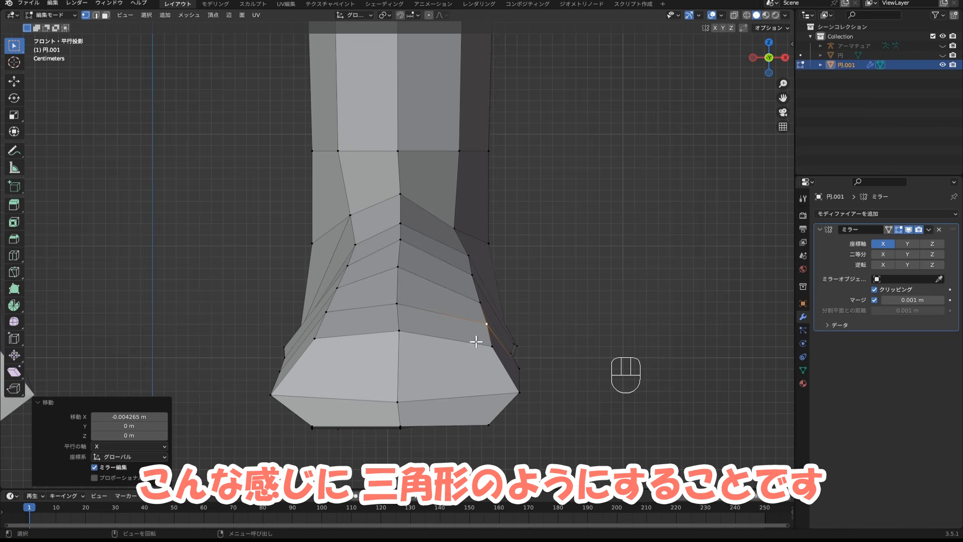
Reposition the instep's centre ridge vertices vertically so the rows are evenly spaced up to the ankle.
left_click(396, 289)
key("g")
left_click(397, 279)
left_click(398, 266)
key("g")
left_click(399, 257)
left_click(401, 223)
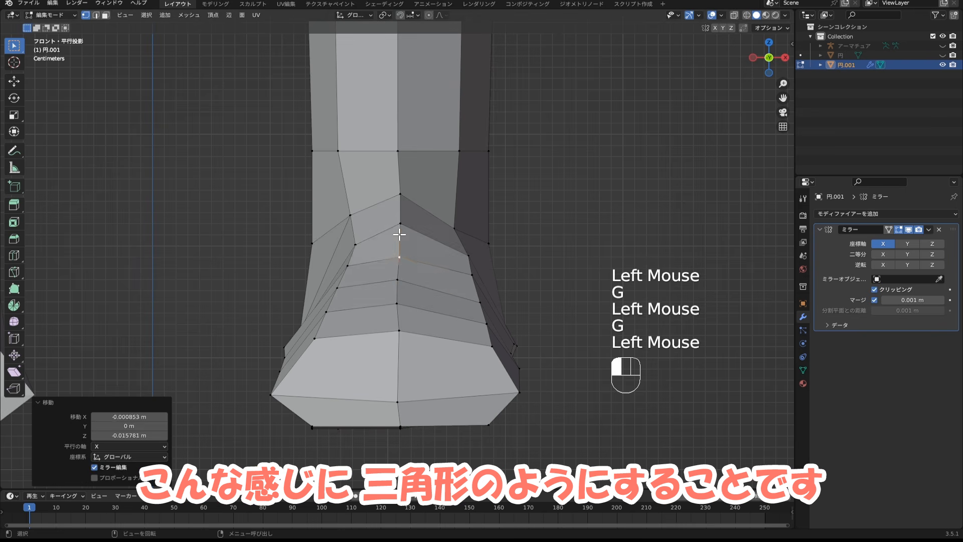
key("g")
Raise the vertices on the inner and outer sides of the ankle, bringing the outer one slightly inward.
left_click(316, 242)
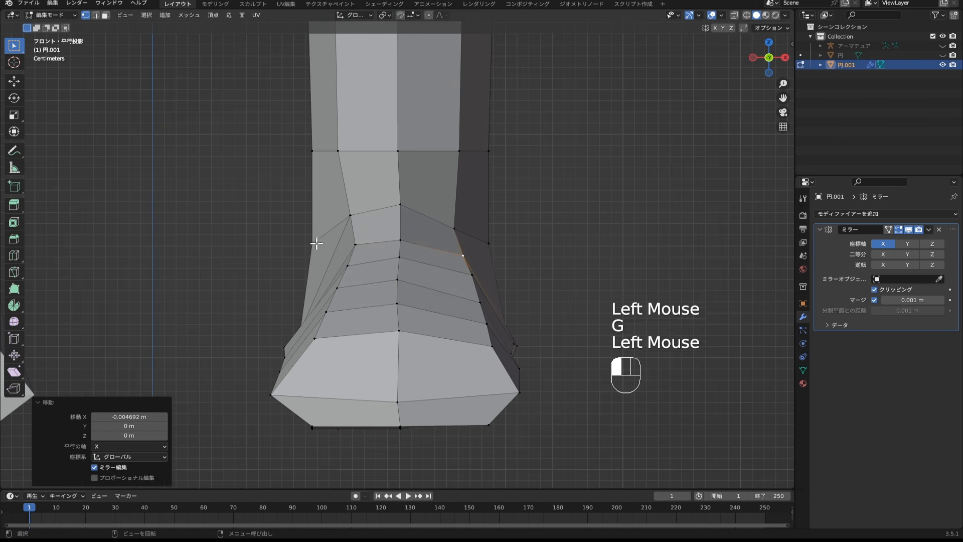
key("g")
left_click(313, 209)
left_click(492, 244)
key("g")
left_click(482, 229)
From the right view, lower the mid-height vertex halfway along the foot's outer side by about 0.016 m.
scroll(498, 310, "down", 2)
middle_click_drag(494, 321, 210, 310)
left_click(205, 308)
key("g")
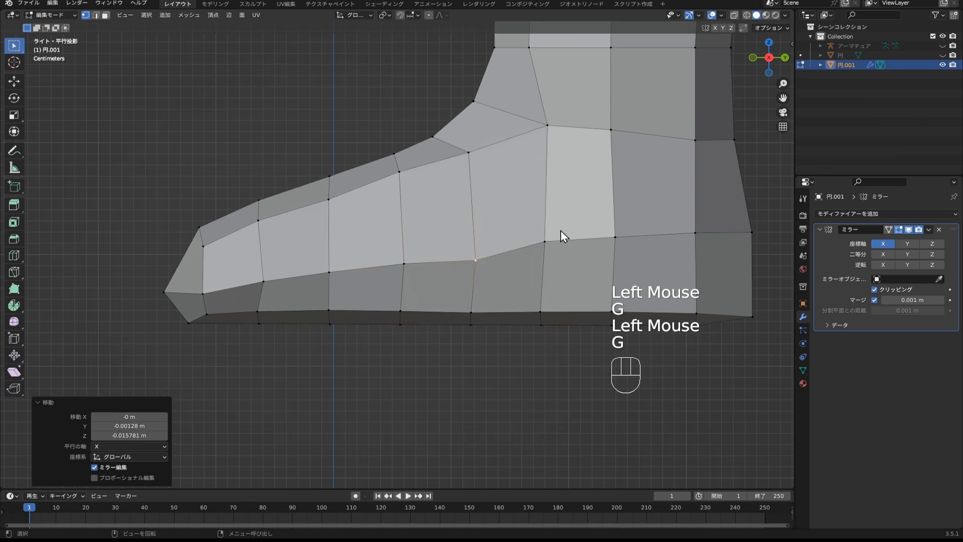
scroll(527, 307, "down", 1)
Raise the outer sole vertices between the arch and the heel, the pair just ahead of the heel by about 0.0055 m.
left_click(517, 304)
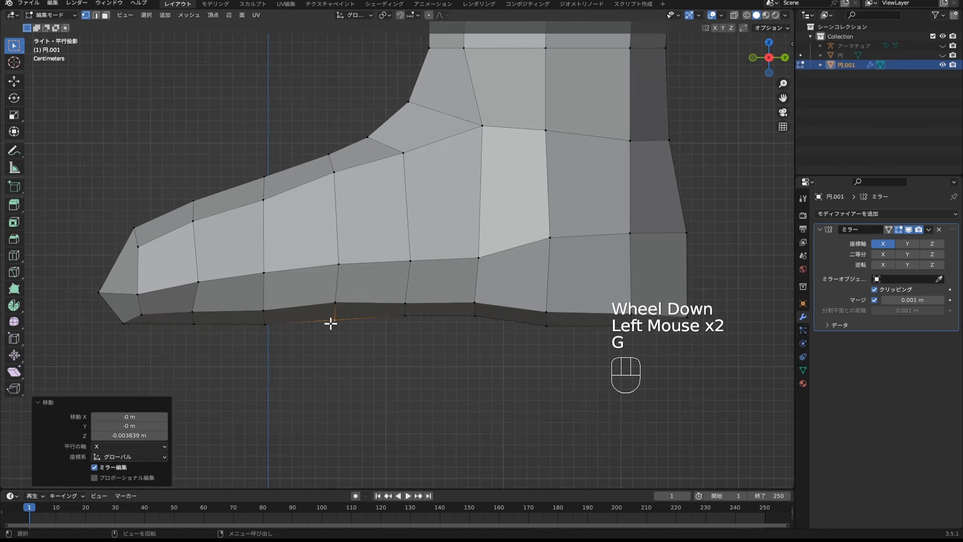
scroll(334, 324, "down", 2)
left_click_drag(519, 321, 489, 282)
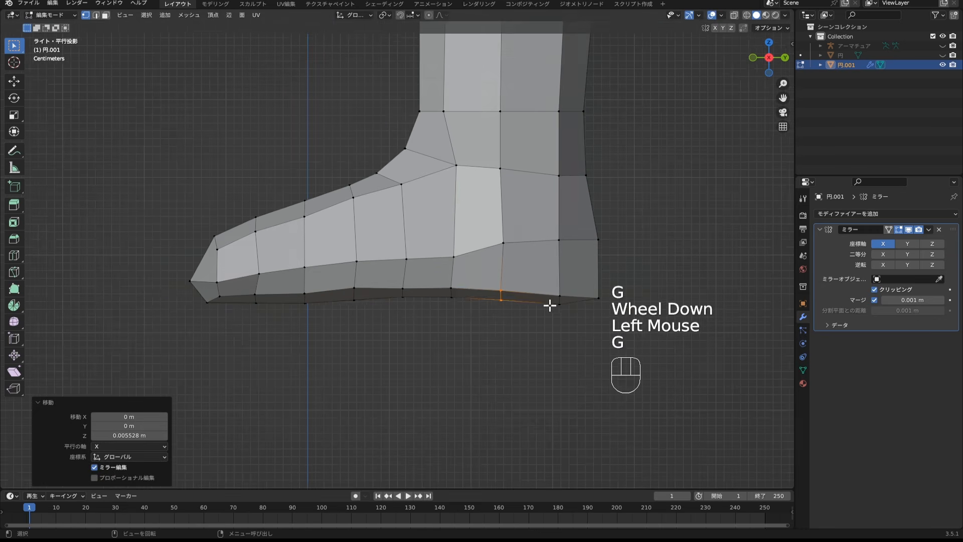
scroll(308, 264, "down", 1)
left_click(569, 283)
key("g")
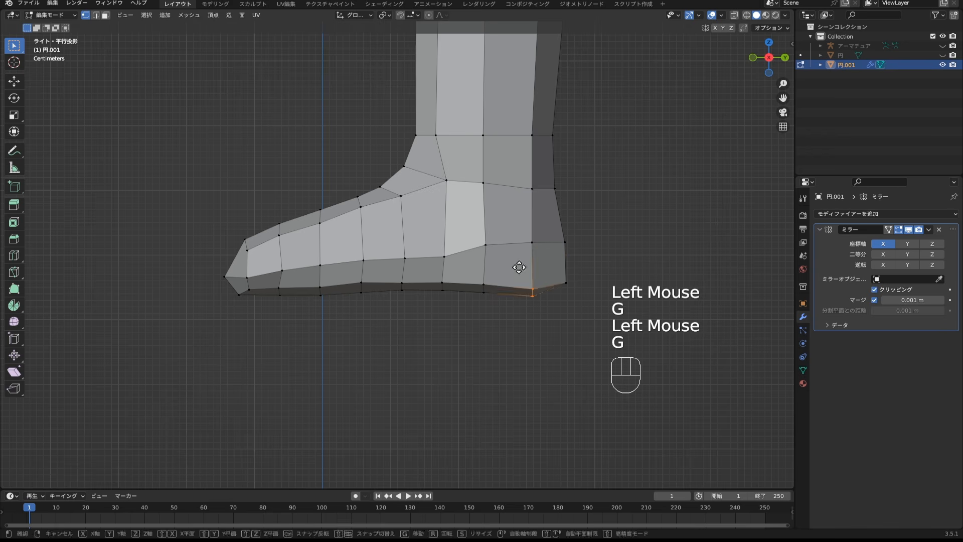
Even out the mid-height vertices along the outer side from the arch to the back of the heel.
left_click(453, 250)
key("g")
left_click(451, 252)
left_click(500, 246)
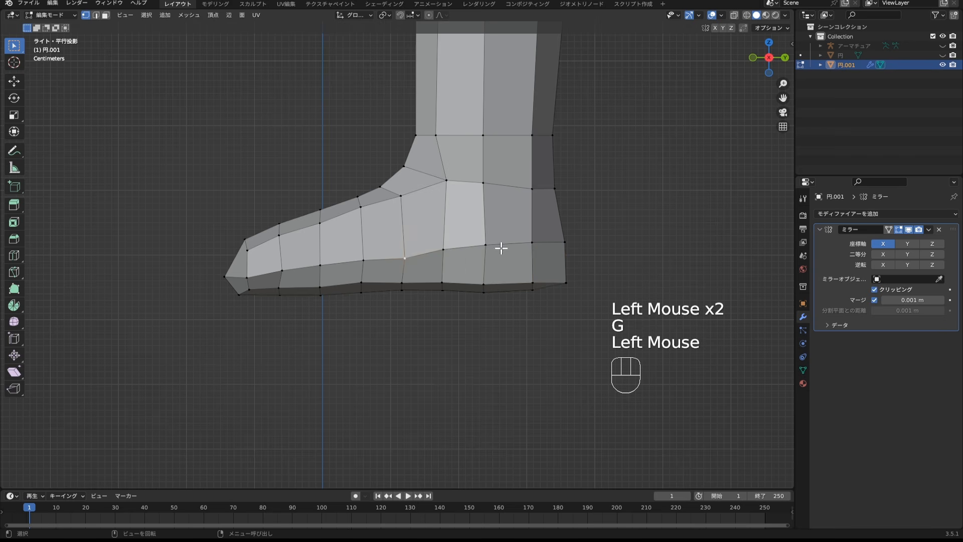
key("g")
left_click(494, 249)
left_click(538, 242)
key("g")
left_click(573, 243)
key("g")
left_click(576, 258)
Raise the toe tip's mid-height vertex by about 0.017 m and adjust the outer-side vertex beside it.
left_click(118, 354)
key("g")
left_click(117, 336)
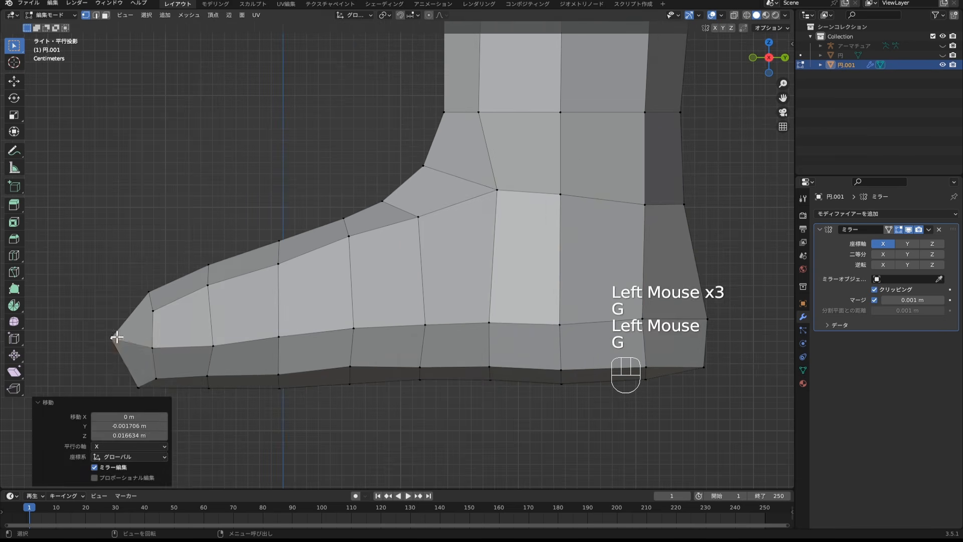
left_click(154, 356)
key("g")
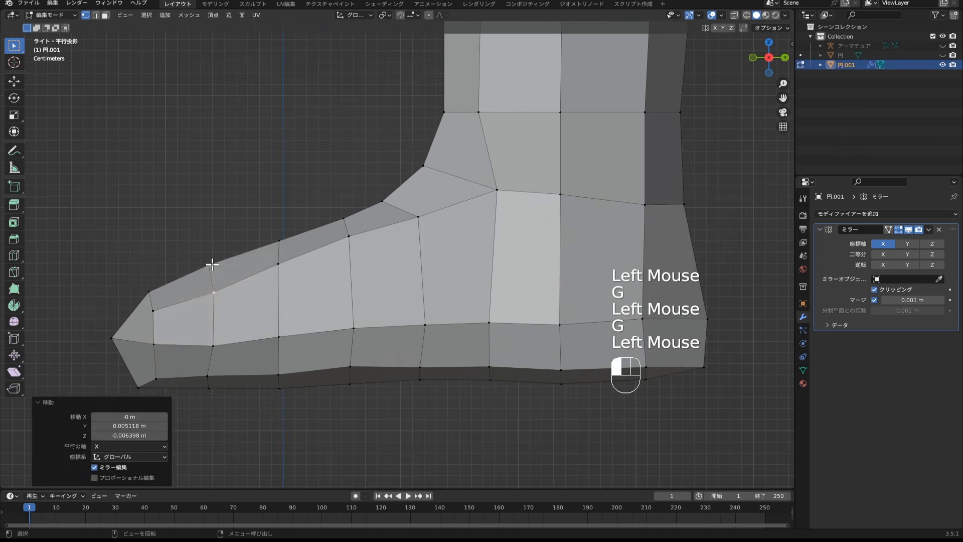
Lower the ridge and outer top-edge vertices behind the toe to smooth the instep's slope.
left_click(212, 264)
key("g")
left_click(213, 271)
left_click(215, 293)
key("g")
left_click(214, 294)
left_click(279, 265)
key("g")
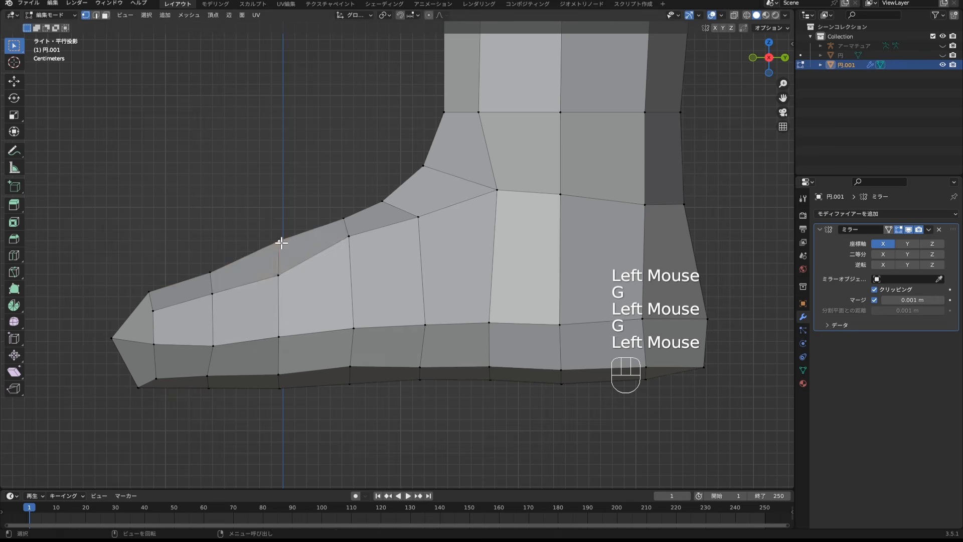
left_click(341, 242)
Turn off the Mirror modifier's realtime viewport display to expose the foot's inner side.
middle_click_drag(340, 242, 502, 321)
scroll(458, 258, "down", 2)
scroll(376, 275, "down", 2)
scroll(321, 285, "up", 5)
middle_click_drag(501, 321, 490, 305, "shift")
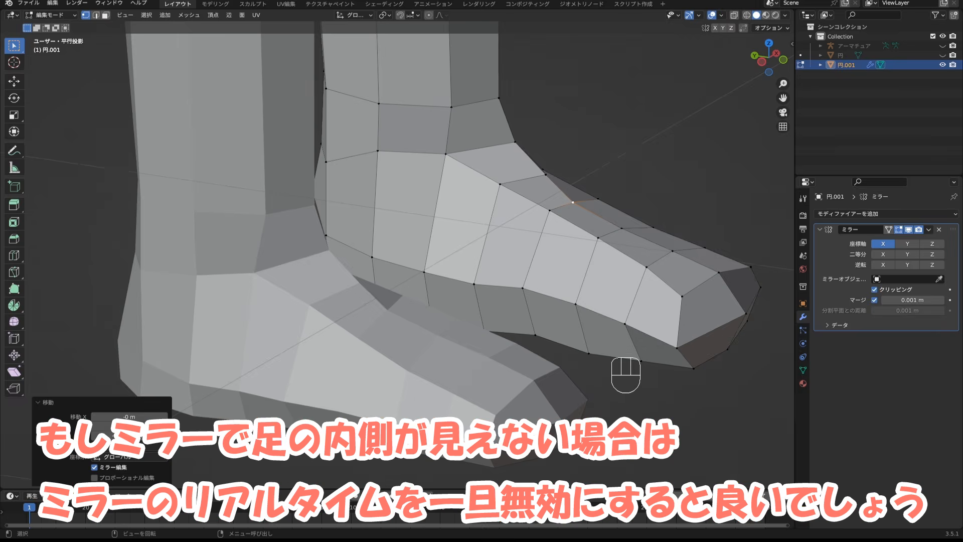
mouse_move(519, 249)
middle_mouse_down()
mouse_move(487, 273)
mouse_move(519, 249)
middle_mouse_up()
middle_click_drag(519, 249, 425, 270, "shift")
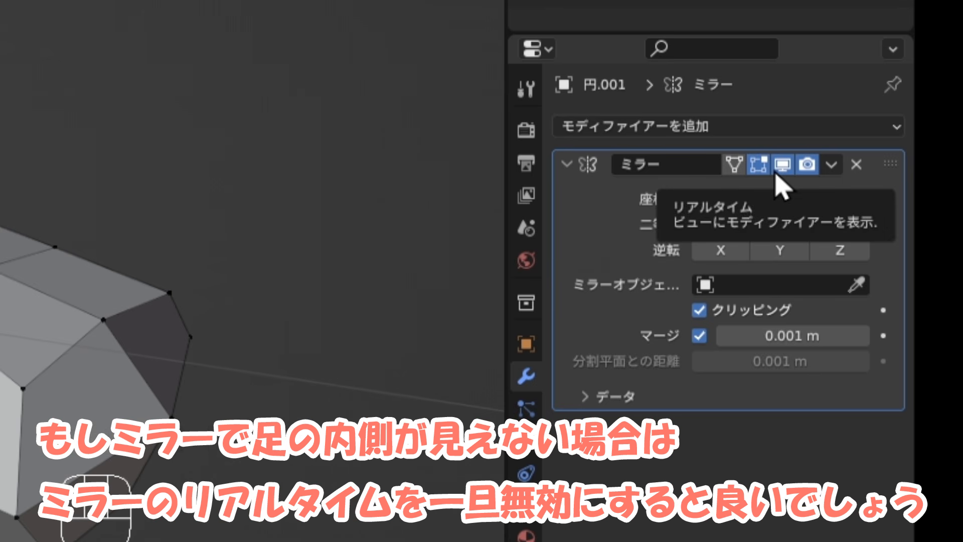
left_click(781, 165)
From the left view, raise the inner sole vertices along the forefoot up to the toe's bottom corner.
key("ctrl+KP_1")
key("KP_1")
key("KP_3")
key("ctrl+KP_3")
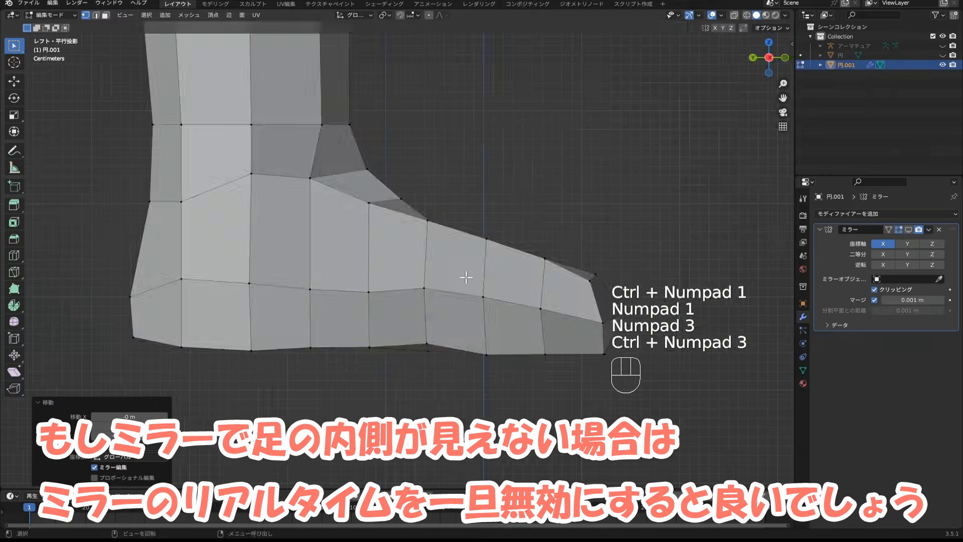
middle_click_drag(462, 275, 430, 323, "shift")
left_click(434, 324)
key("g")
left_click(495, 339)
key("g")
left_click(494, 327)
left_click(556, 339)
key("g")
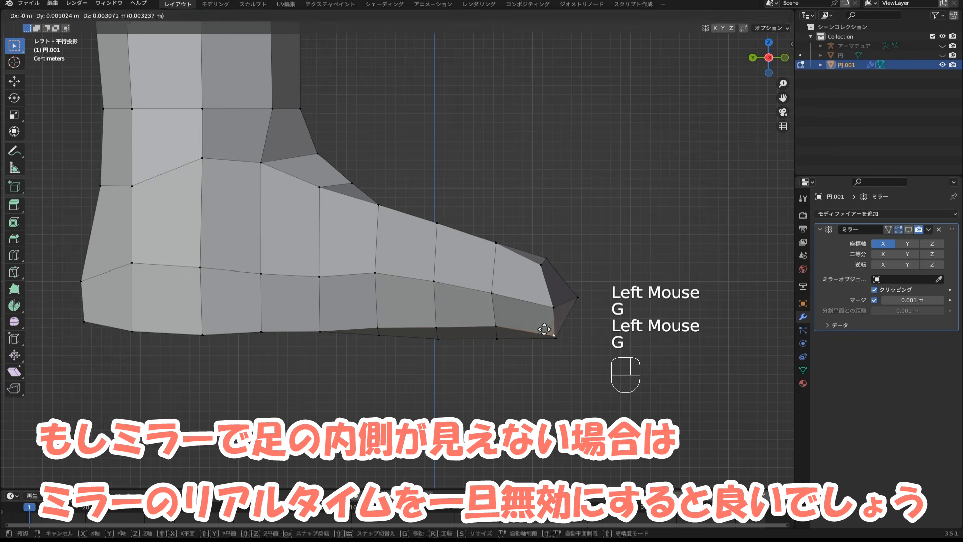
left_click(546, 327)
Lower the three inner top-edge vertices of the instep behind the toe below the centre ridge.
left_click(496, 243)
key("g")
left_click(435, 226)
key("g")
left_click(434, 238)
left_click(378, 211)
key("g")
left_click(377, 221)
Raise the inner sole vertices at the heel and move the heel's back bottom vertex up and forward.
middle_click_drag(243, 219, 297, 217, "shift")
left_click(256, 320)
left_click(186, 322)
key("g")
left_click(189, 315)
left_click(142, 314)
key("g")
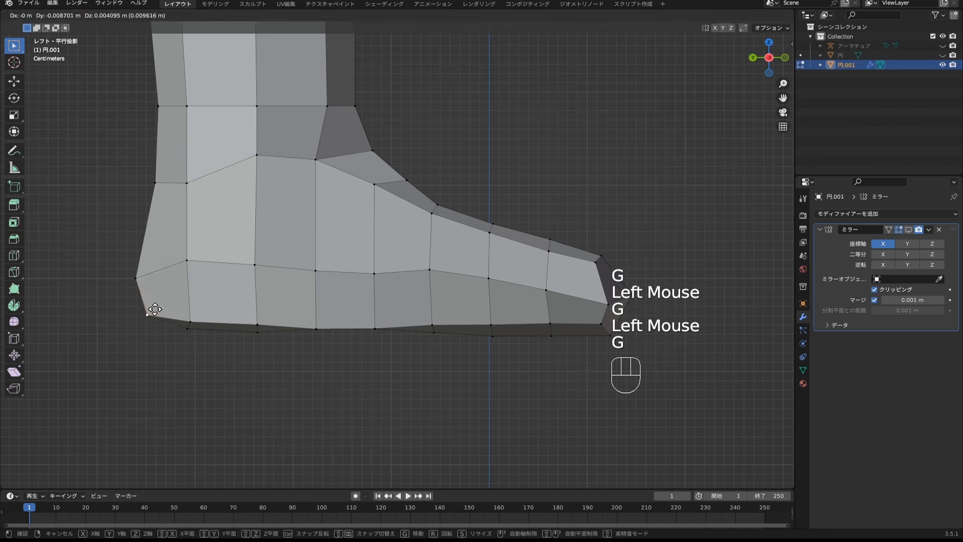
left_click(153, 309)
Adjust the mid-height heel vertices and lower the inner-side mid-height vertex behind the ball of the foot about 0.007 m.
left_click(142, 284)
left_click(179, 267)
left_click(420, 269)
key("g")
left_click(420, 276)
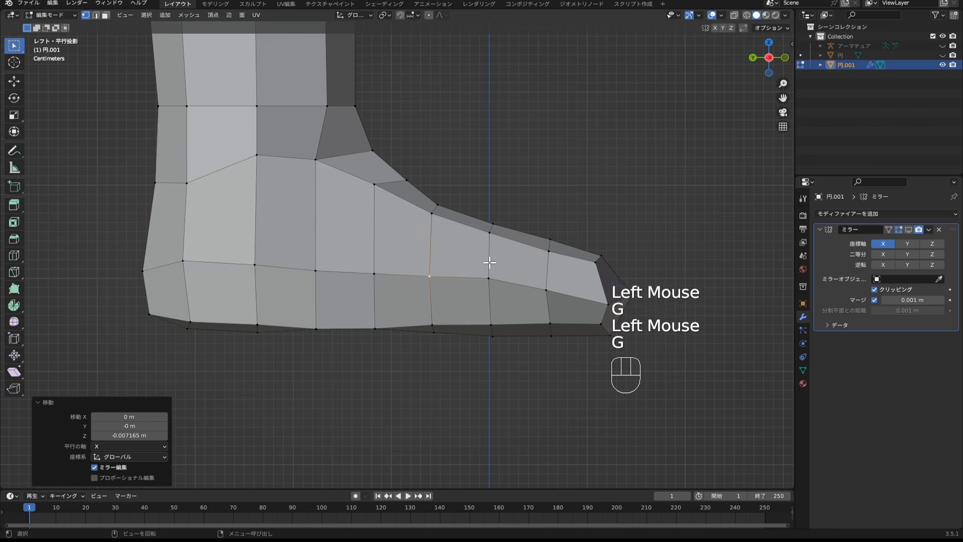
From the left view, raise the inner sole vertices along the arch and behind the ball of the foot.
middle_click_drag(490, 262, 463, 262, "shift")
left_click(285, 324)
key("g")
left_click(288, 314)
left_click(348, 326)
key("g")
left_click(349, 320)
left_click(413, 323)
key("g")
left_click(415, 321)
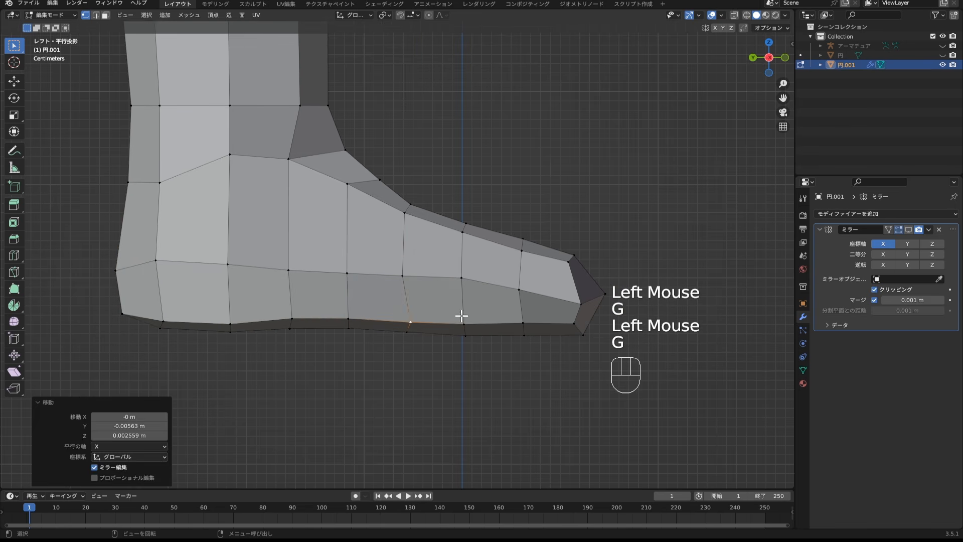
Move the toe's inner mid-height corner vertex about 0.013 m back and lower the outer mid-height corner vertex about 0.004 m.
left_click(572, 325)
key("KP_3")
middle_click_drag(572, 325, 410, 294, "shift")
left_click(410, 294)
key("ctrl+KP_3")
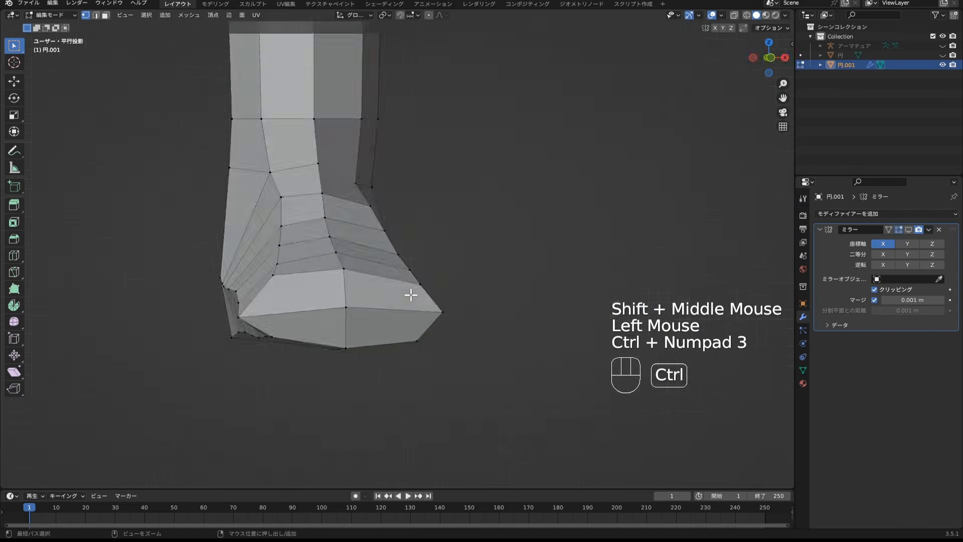
key("KP_3")
key("ctrl+KP_3")
left_click(532, 292)
key("g")
left_click(537, 302)
middle_click_drag(612, 301, 401, 325)
left_click(398, 327)
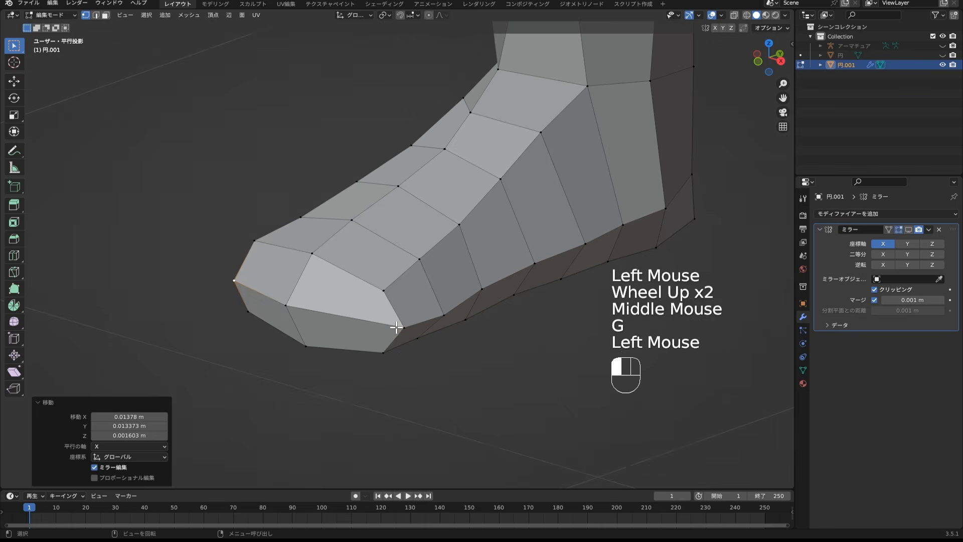
key("g")
left_click(395, 333)
In front view, spread the toe's two bottom corner vertices outward to widen the base of the toe.
key("KP_1")
middle_click_drag(446, 406, 579, 349, "shift")
scroll(579, 349, "up", 1)
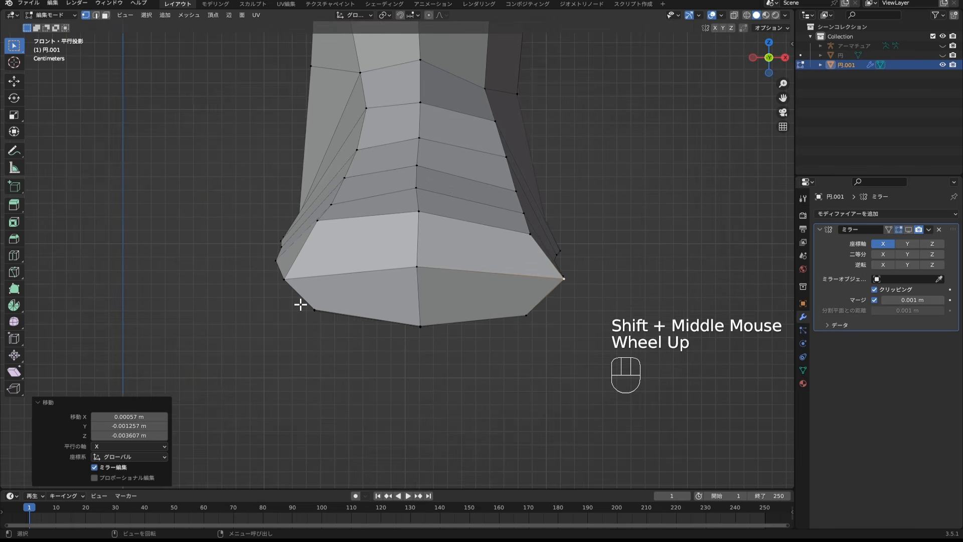
left_click(311, 307)
left_click(315, 308)
key("g")
left_click(298, 313)
key("g")
left_click(307, 315)
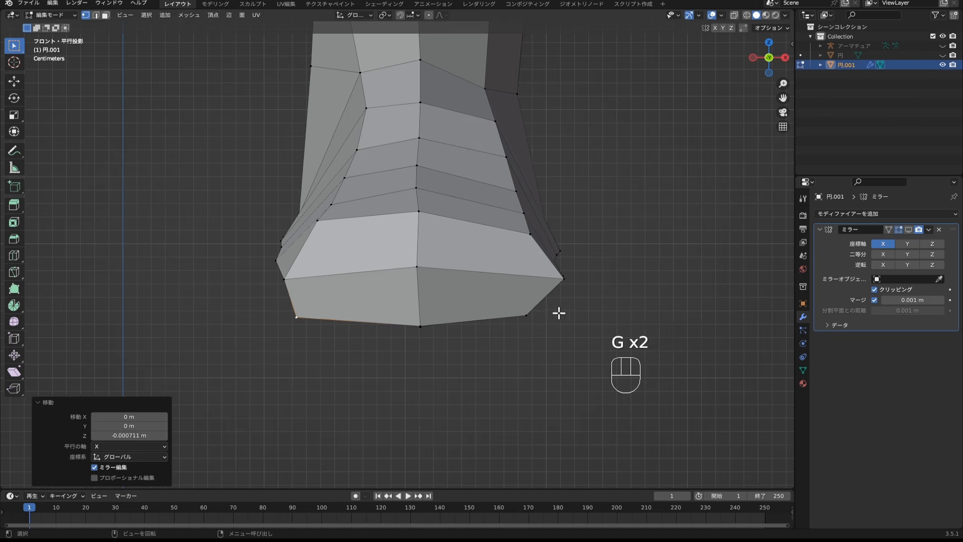
left_click(522, 319)
key("g")
left_click(554, 320)
Lower the outer, centre and inner mid-height vertices across the front of the toe.
left_click(559, 297)
key("g")
left_click(563, 291)
left_click(418, 270)
key("g")
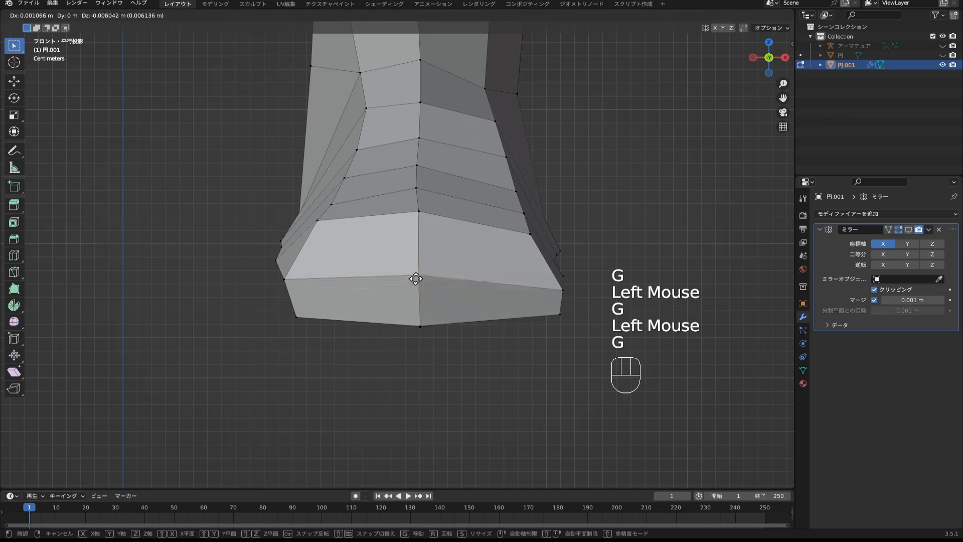
left_click(414, 290)
left_click(288, 282)
key("g")
left_click(289, 285)
Adjust the inner-side mid-height and bottom vertices just behind the toe to follow the toe's lowered front edge.
left_click(272, 290)
middle_click_drag(272, 290, 321, 303)
left_click(320, 307)
middle_click_drag(320, 308, 274, 312)
key("g")
left_click(277, 314)
Lower the outer-side mid-height vertex behind the toe and move the bottom vertex below it about 0.015 m outward along X.
left_click(557, 312)
middle_click_drag(497, 312, 516, 303)
key("g")
left_click(554, 295)
key("g")
left_click(555, 302)
left_click(417, 314)
middle_click_drag(418, 314, 481, 318)
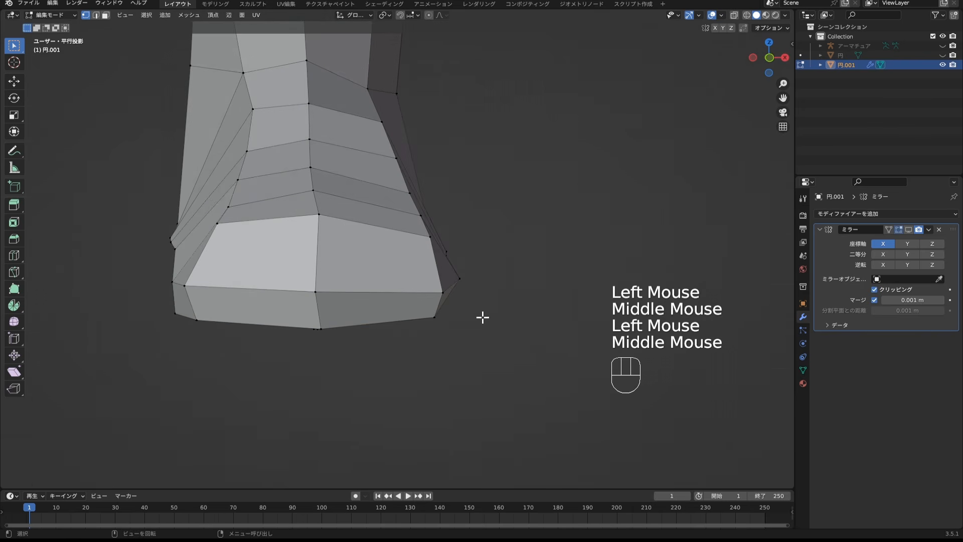
key("KP_1")
key("g")
left_click(497, 300)
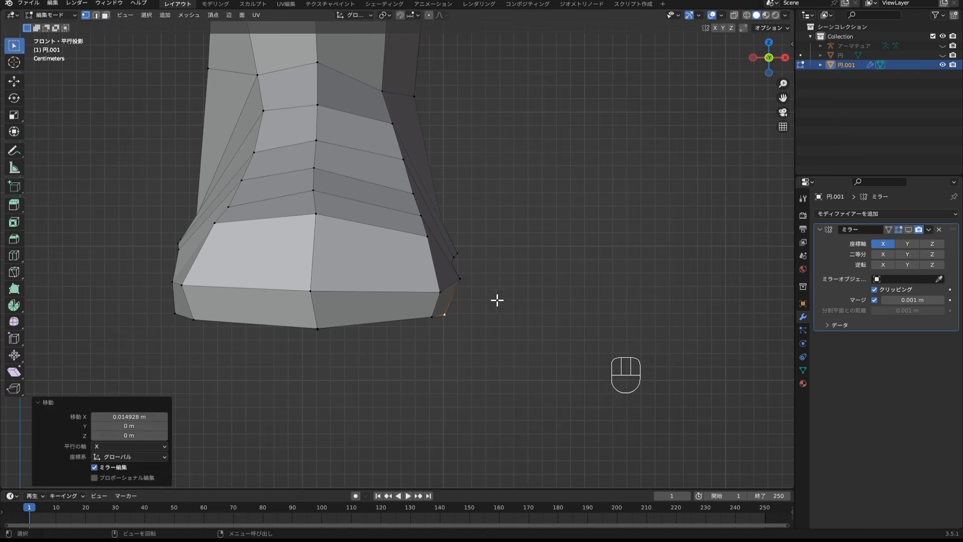
Nudge two outer top-edge vertices of the instep slightly outward, the upper one by about 0.003 m.
left_click(426, 218)
key("g")
left_click(431, 219)
left_click(415, 195)
key("g")
left_click(418, 196)
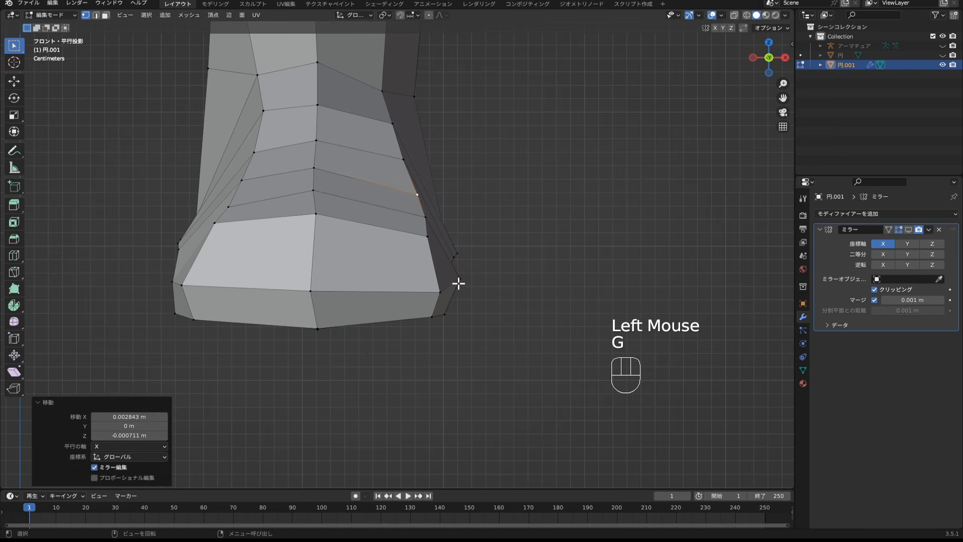
Viewing the foot from above the toe, shift the toe's bottom inner corner vertex about 0.004 m toward the foot's centre.
middle_click_drag(463, 284, 216, 404)
left_click(448, 285)
key("g")
left_click(245, 436)
key("g")
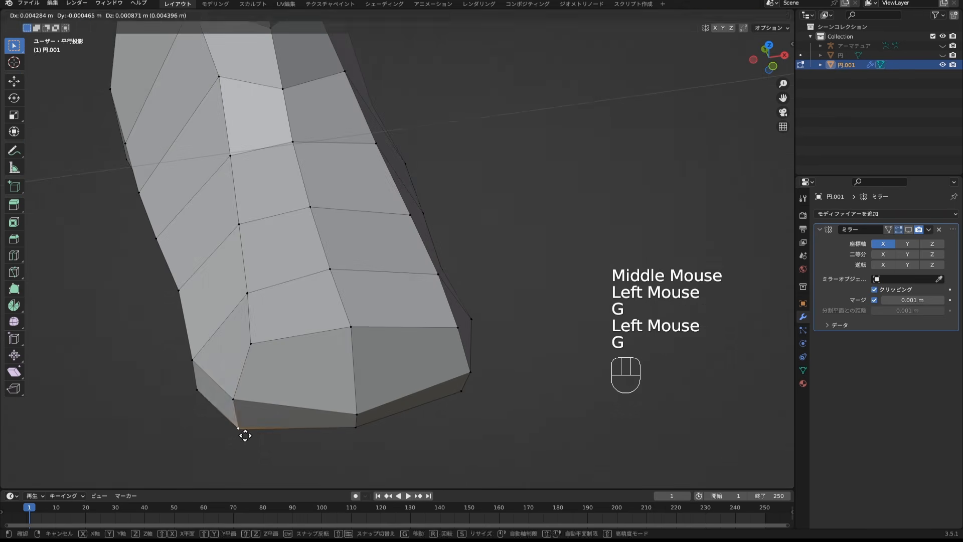
middle_click_drag(245, 436, 322, 363)
In front view, refine the inner-side mid-height vertices and move the bottom vertex behind the toe about 0.007 m toward the foot's centre.
key("KP_1")
scroll(322, 363, "up", 2)
left_click(251, 382)
key("g")
left_click(238, 387)
key("g")
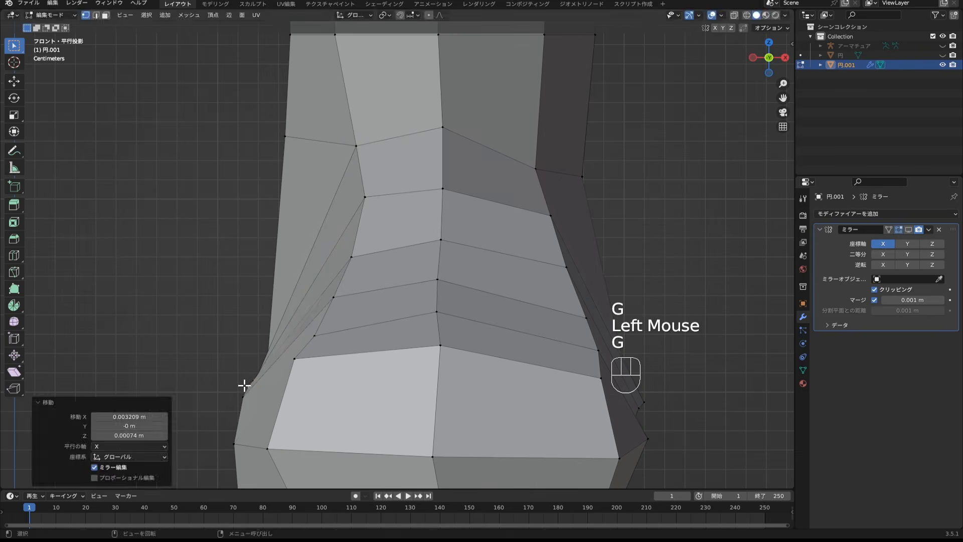
left_click(245, 386)
key("g")
scroll(290, 420, "down", 1)
left_click(291, 419)
key("g")
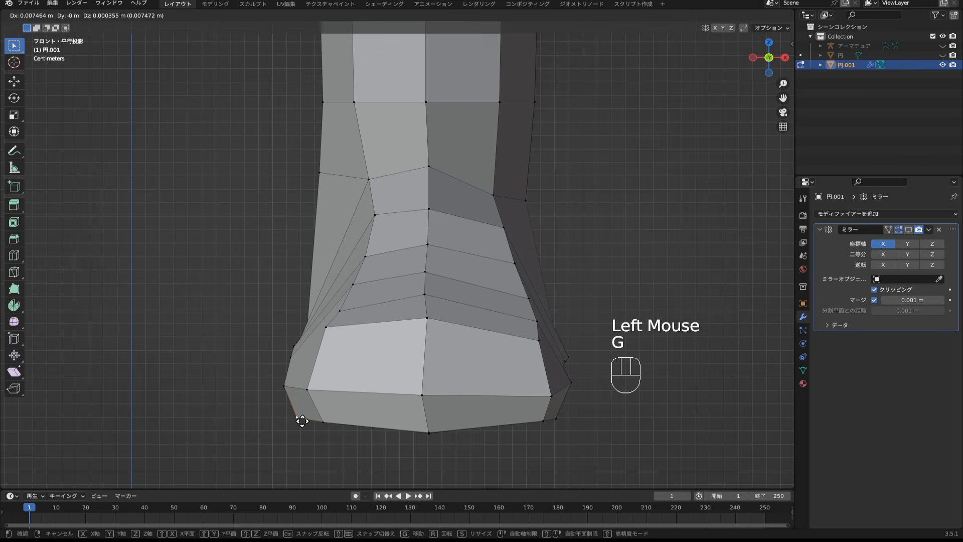
left_click(301, 420)
Reposition the inner top-edge vertices of the instep so the edge curves evenly from the toe up toward the ankle.
scroll(302, 420, "up", 2)
left_click(293, 360)
key("g")
left_click(318, 338)
key("g")
left_click(327, 311)
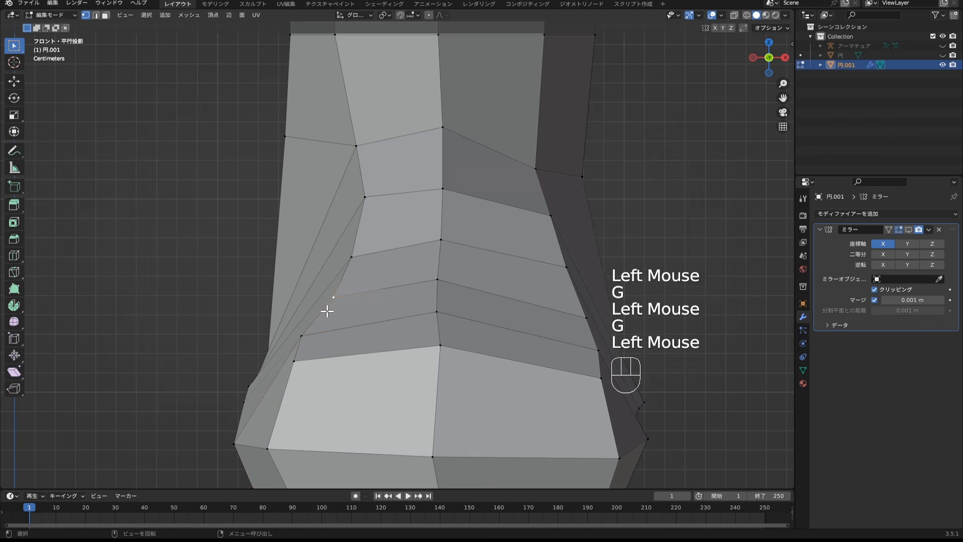
key("g")
left_click(356, 260)
key("g")
Adjust the inner-side mid-height vertices behind the ball of the foot to even out the inner silhouette.
left_click(256, 394)
left_click(247, 396)
key("g")
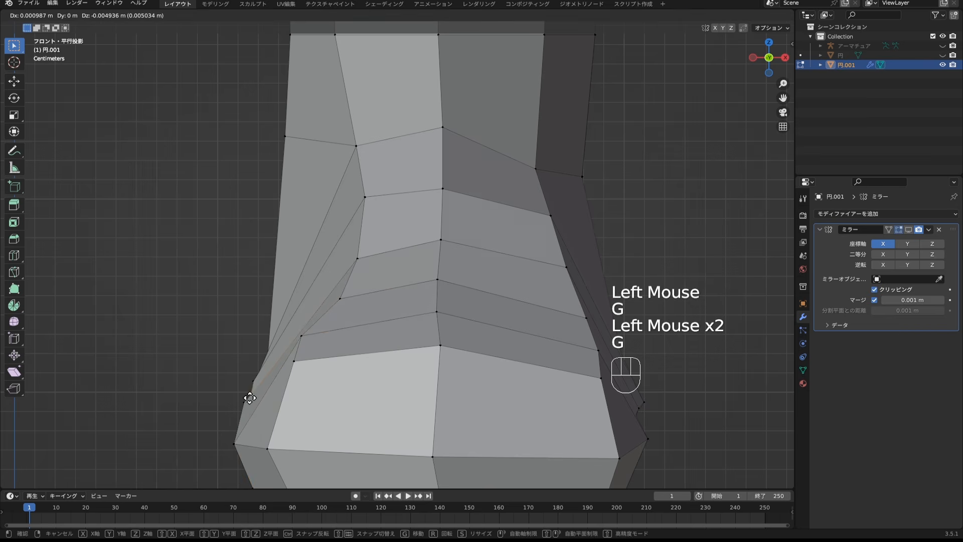
left_click(244, 404)
key("g")
left_click(246, 395)
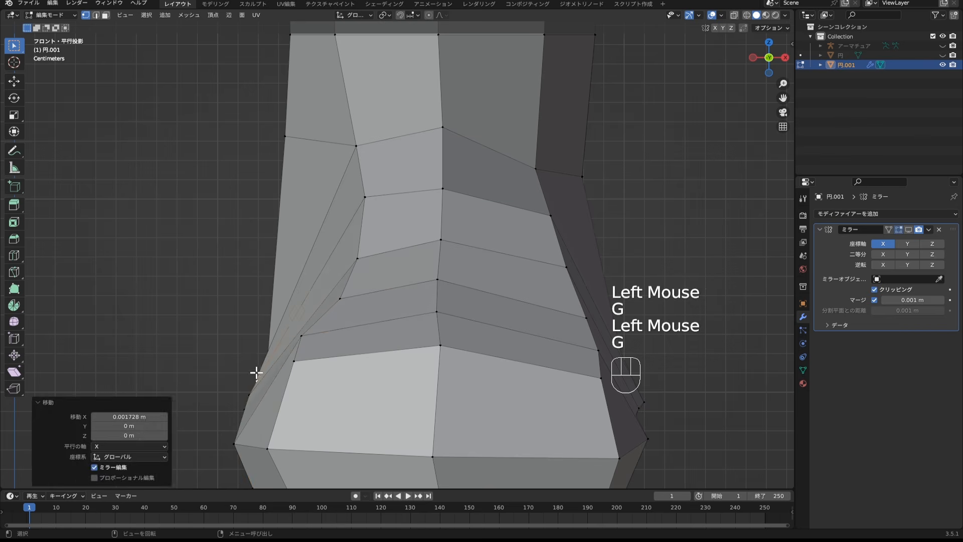
From the left view, raise the inner sole vertices at the arch and adjust the neighbouring sole vertices from heel to forefoot.
key("ctrl+KP_3")
left_click(361, 341)
key("g")
left_click(357, 333)
key("g")
left_click(312, 342)
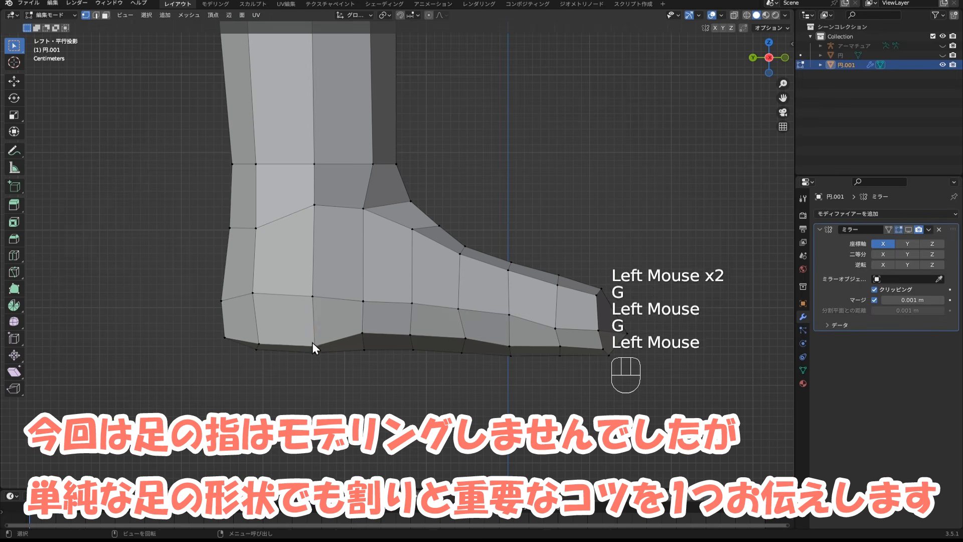
key("g")
left_click(363, 348)
key("g")
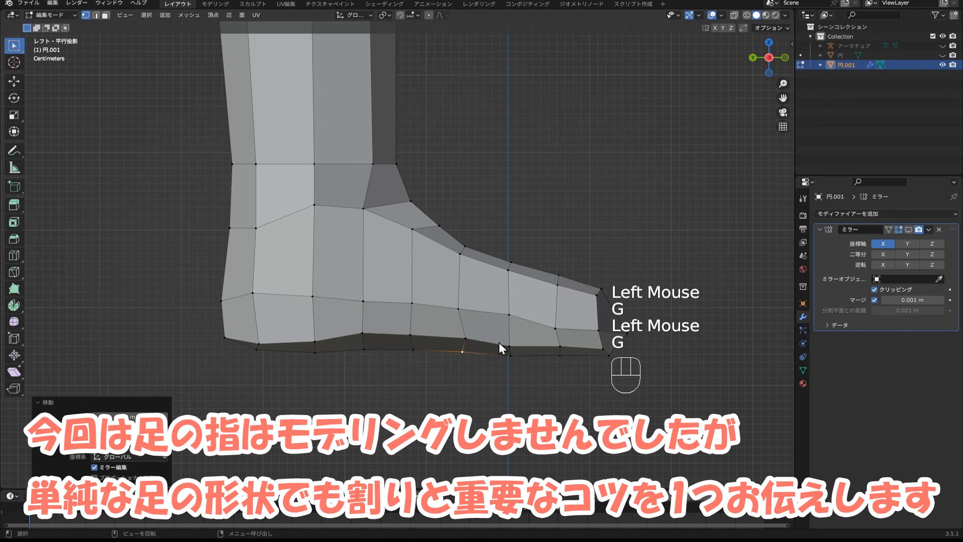
left_click(508, 345)
From below, narrow the sole at the arch by moving its inner-edge vertices toward the centre and nudging the outer-edge ones.
middle_click_drag(443, 326, 344, 197)
left_click(340, 196)
key("g")
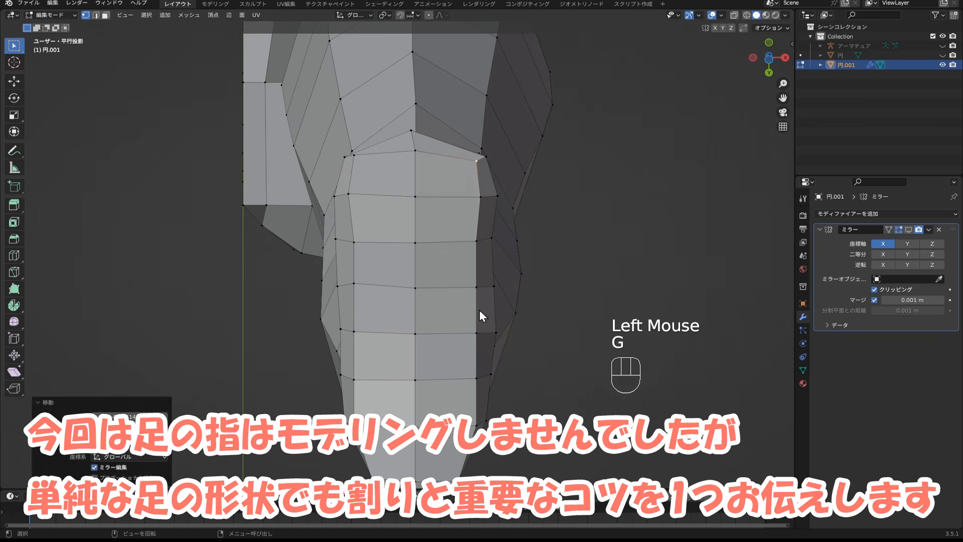
left_click(369, 333)
left_click(362, 282)
key("g")
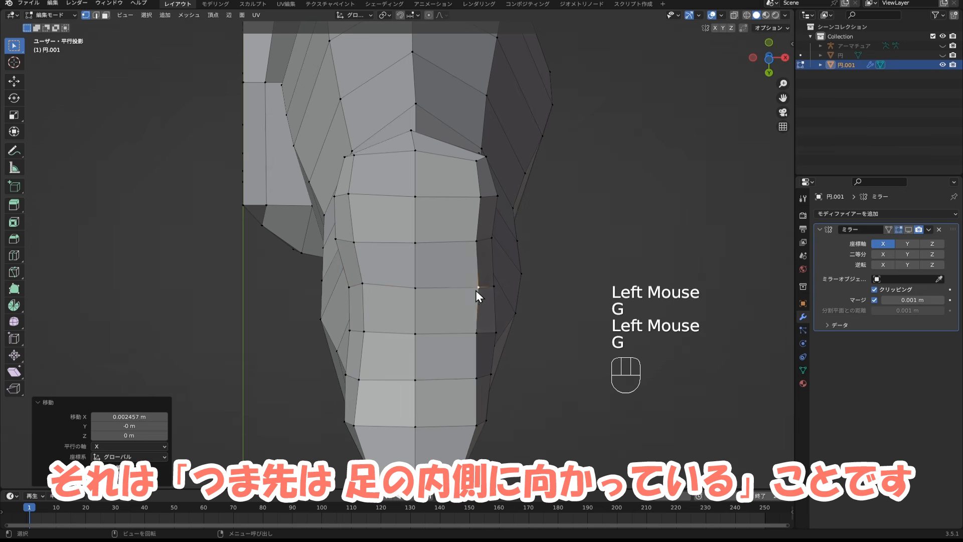
left_click(474, 371)
middle_click_drag(475, 371, 416, 315)
scroll(451, 404, "down", 1)
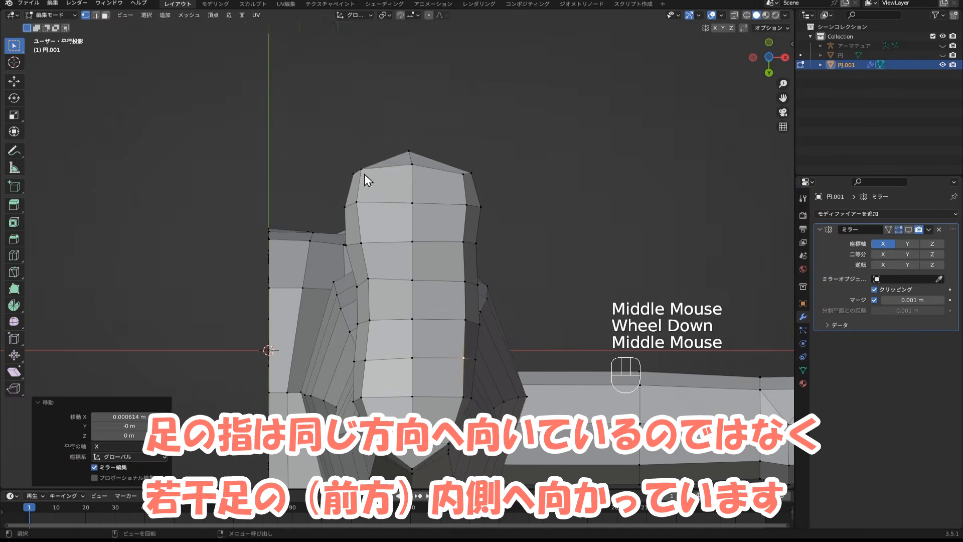
Nudge the inner and outer sole vertices at the front of the toe from below.
left_click(365, 174)
key("g")
left_click(368, 171)
left_click(452, 185)
key("g")
left_click(455, 185)
Move the inner front corner of the toe's sole forward so the toe line points toward the foot's inner side.
middle_click_drag(455, 187, 436, 341)
left_click(415, 141)
middle_click_drag(415, 142, 441, 323, "shift")
middle_click_drag(441, 323, 435, 237)
scroll(434, 237, "up", 2)
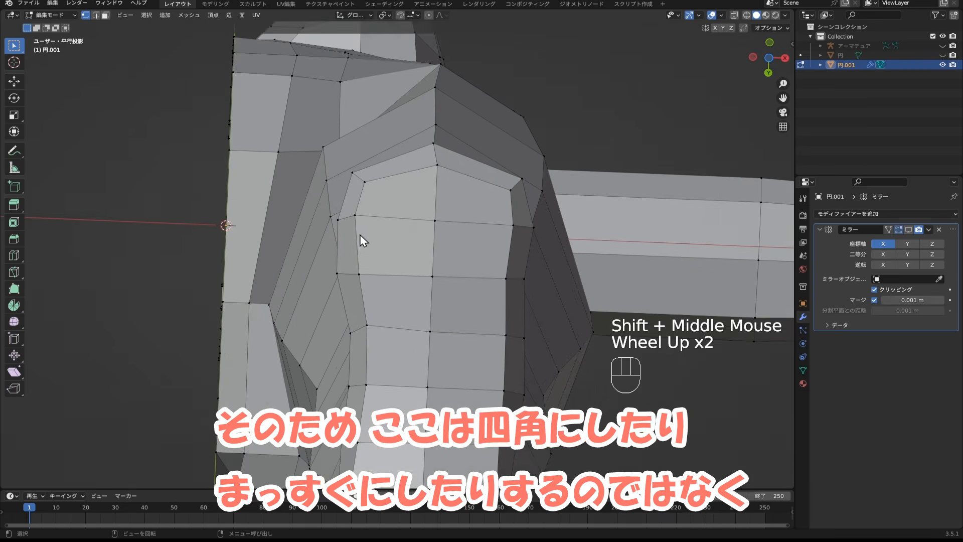
left_click(369, 184)
key("g")
left_click(365, 175)
key("g")
Push the inner sole vertices around the ball of the foot toward the inner side and pull in the toe's outer corner.
left_click(365, 321)
key("g")
left_click(359, 274)
key("g")
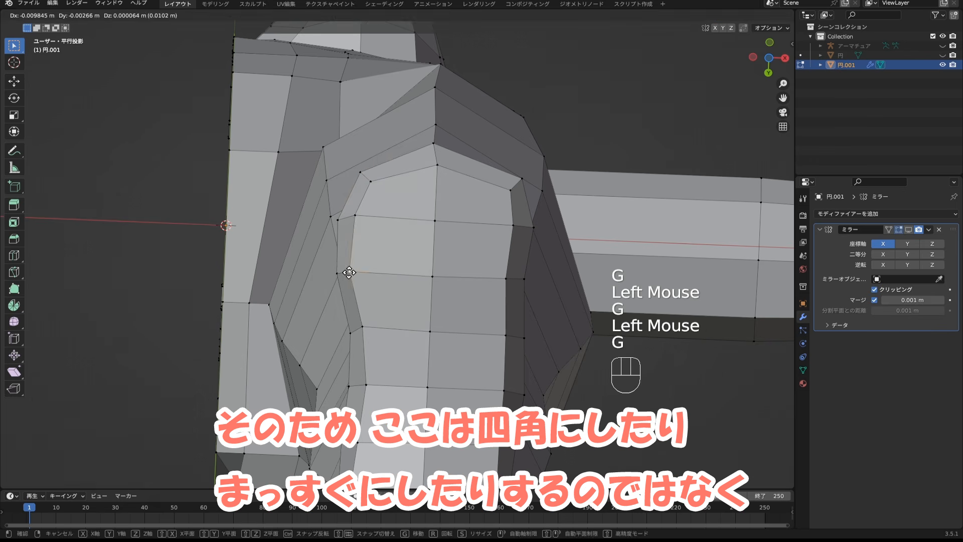
left_click(355, 217)
key("g")
left_click(338, 219)
key("g")
left_click(334, 216)
left_click(523, 179)
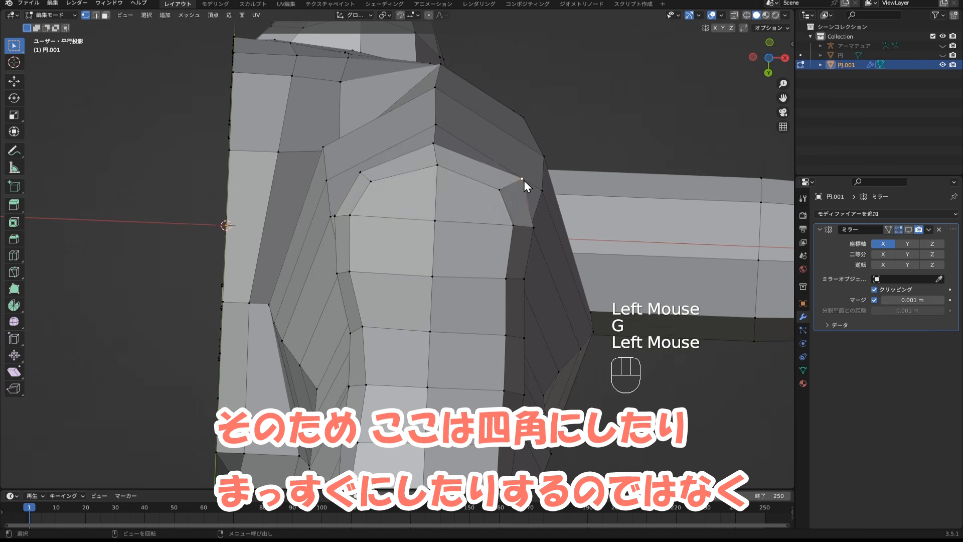
key("g")
Shift the sole's inner vertices near the heel toward the inner side and move the outer heel vertices about 0.013 m along X.
scroll(505, 278, "down", 2)
middle_click_drag(506, 277, 349, 285, "shift")
left_click(354, 383)
key("g")
left_click(346, 381)
key("g")
left_click(346, 381)
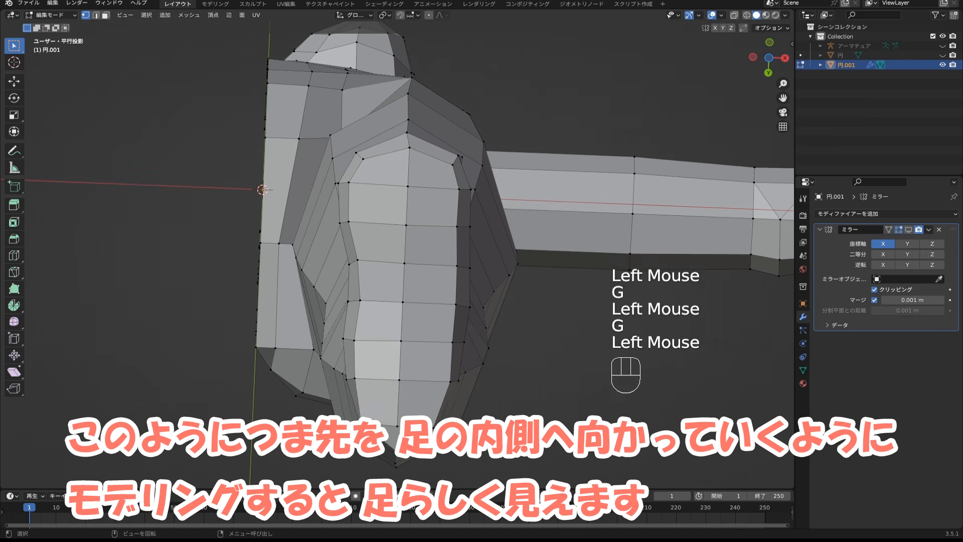
key("g")
left_click(434, 427)
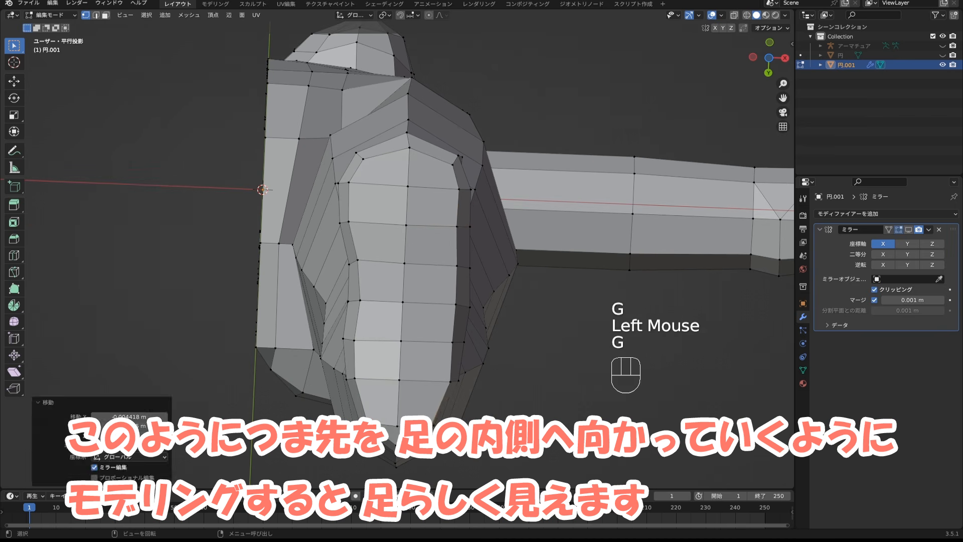
left_click(441, 428, "shift")
key("g")
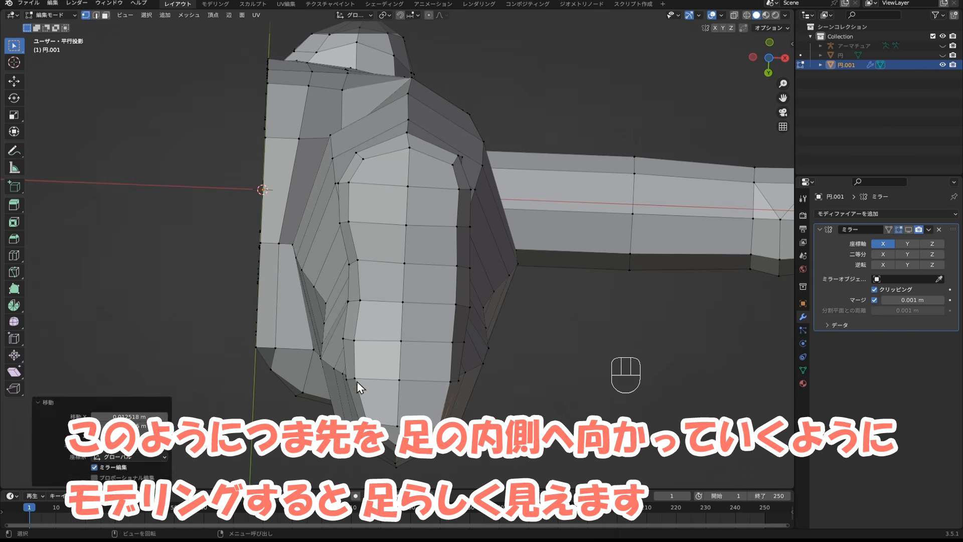
Move the inner sole vertices behind the toe toward the outer side, one pair at a time, to smooth the sole's inner edge.
left_click(366, 386)
key("g")
left_click(353, 384)
left_click(361, 383, "shift")
key("g")
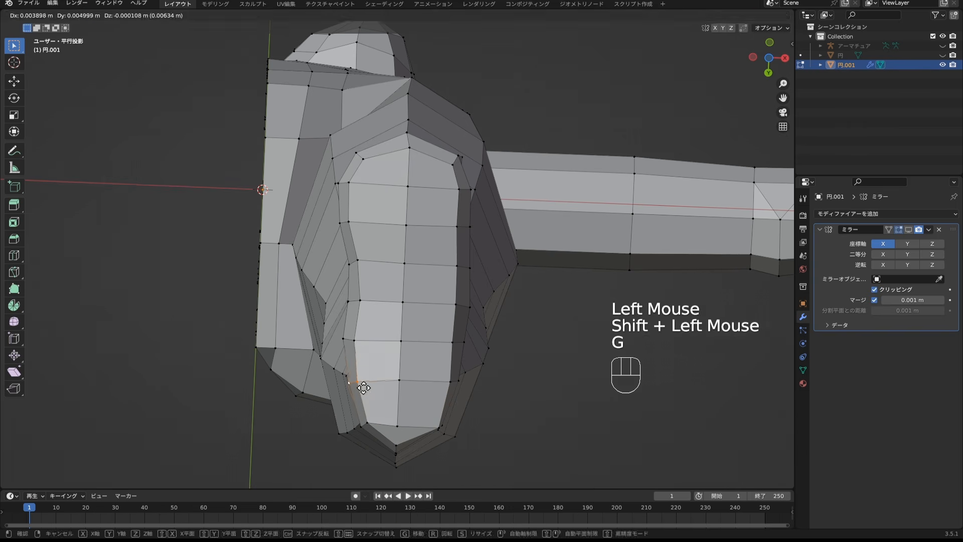
left_click(366, 386)
left_click(355, 341)
left_click(347, 342, "shift")
key("g")
left_click(369, 361)
scroll(401, 332, "down", 1)
scroll(401, 332, "up", 1)
left_click(449, 280)
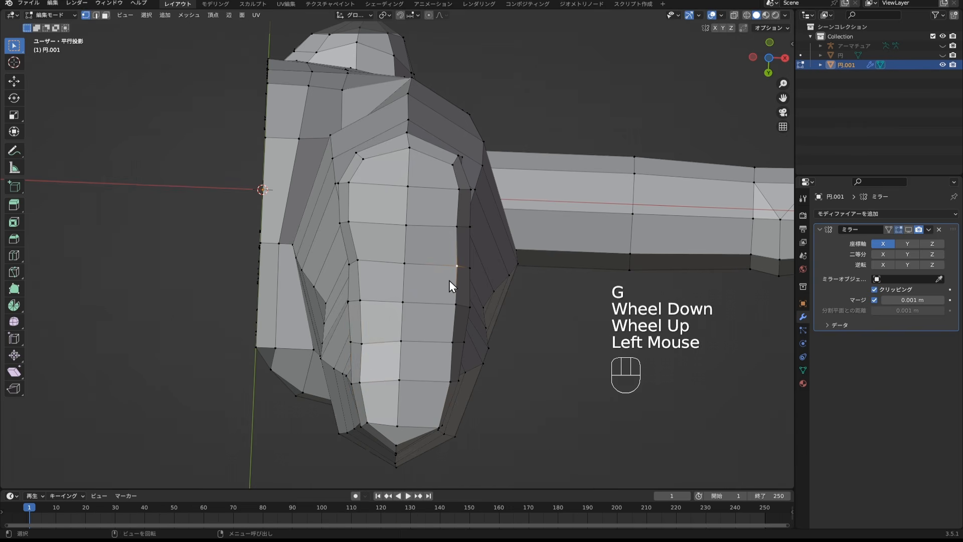
In side view, reshape the back of the heel by moving its rear vertices down and backward, including the lower corner near the sole.
middle_click_drag(447, 281, 462, 301)
middle_click_drag(481, 301, 521, 306, "shift")
scroll(526, 309, "up", 1)
left_click(530, 310)
key("g")
left_click(543, 308)
left_click(535, 214)
key("g")
left_click(584, 294)
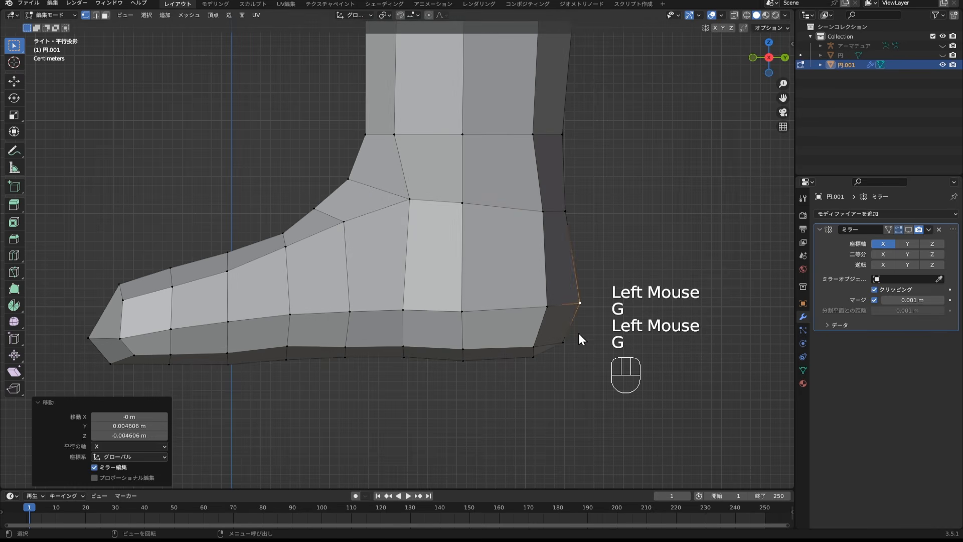
left_click(573, 345)
key("g")
left_click(578, 348)
Adjust the vertices between heel and ankle, shifting the rear one slightly back and the neighbouring side vertex forward.
left_click(569, 217)
key("g")
left_click(573, 217)
left_click(542, 217)
key("g")
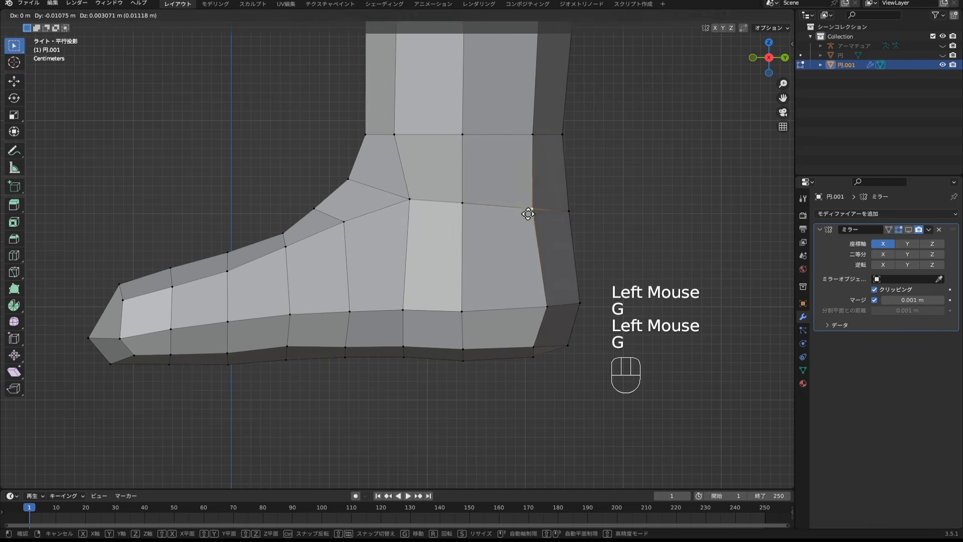
left_click(528, 213)
middle_click_drag(473, 341, 549, 366)
left_click(506, 198)
key("g")
left_click(511, 205)
Push a vertex on the inner side of the foot's arch about 0.005 m along X to hollow the arch.
scroll(383, 238, "down", 2)
middle_click_drag(378, 240, 426, 259)
left_click(427, 259)
key("g")
left_click(427, 259)
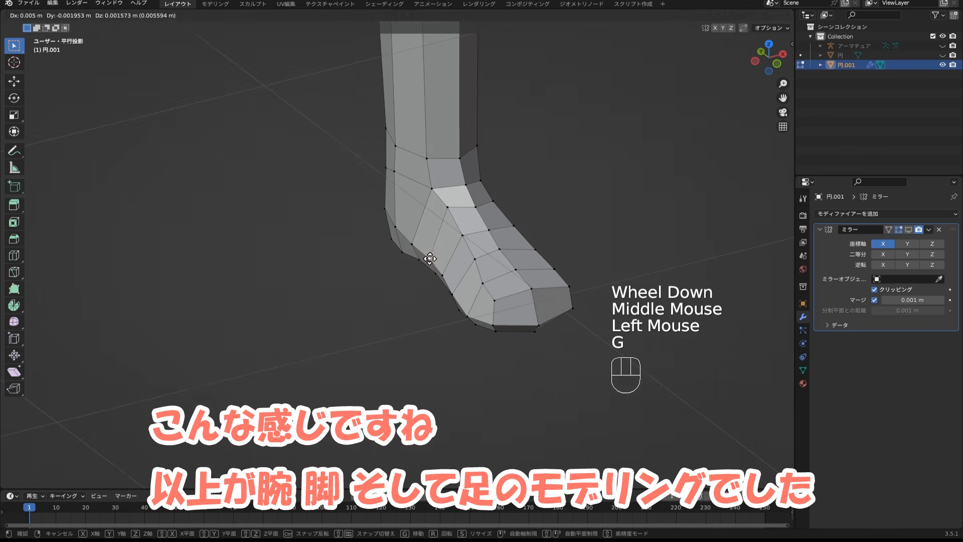
Show the Mirror modifier in the viewport and add a Subdivision Surface modifier to the body mesh.
middle_click_drag(442, 201, 446, 165)
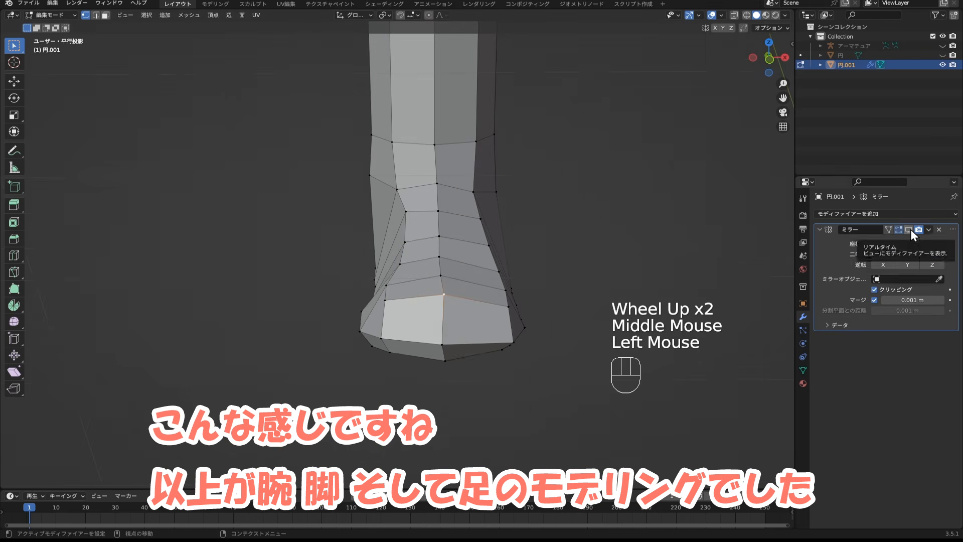
left_click(908, 229)
scroll(412, 230, "down", 2)
middle_click_drag(413, 230, 410, 289, "shift")
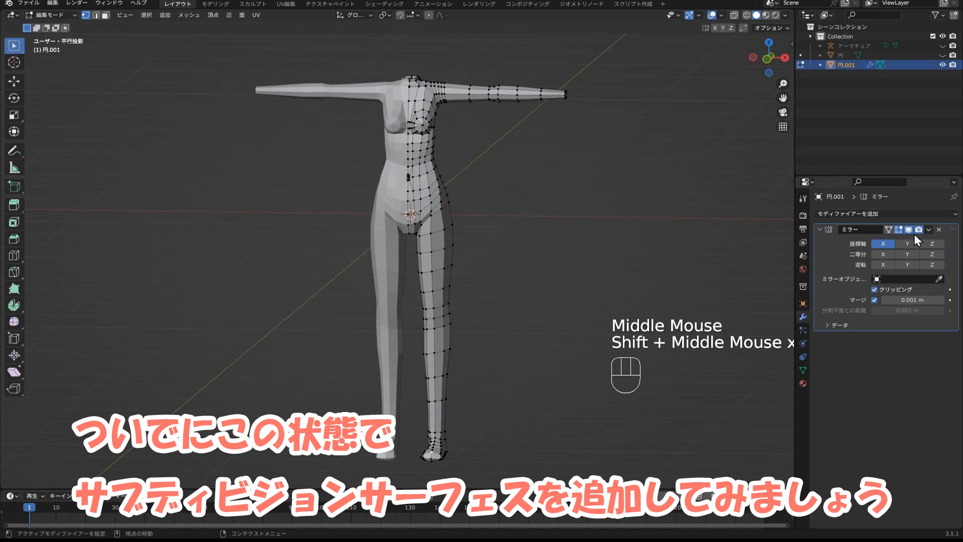
left_click(883, 214)
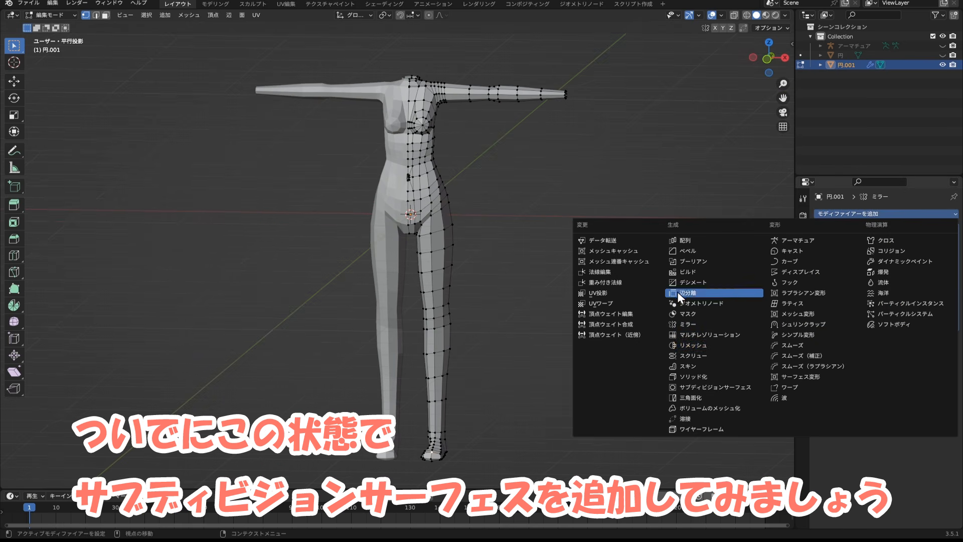
left_click(706, 390)
Select the entire body mesh and recalculate its normals so all faces point outward.
middle_click_drag(550, 294, 522, 230)
middle_click_drag(522, 231, 477, 310, "shift")
key("a")
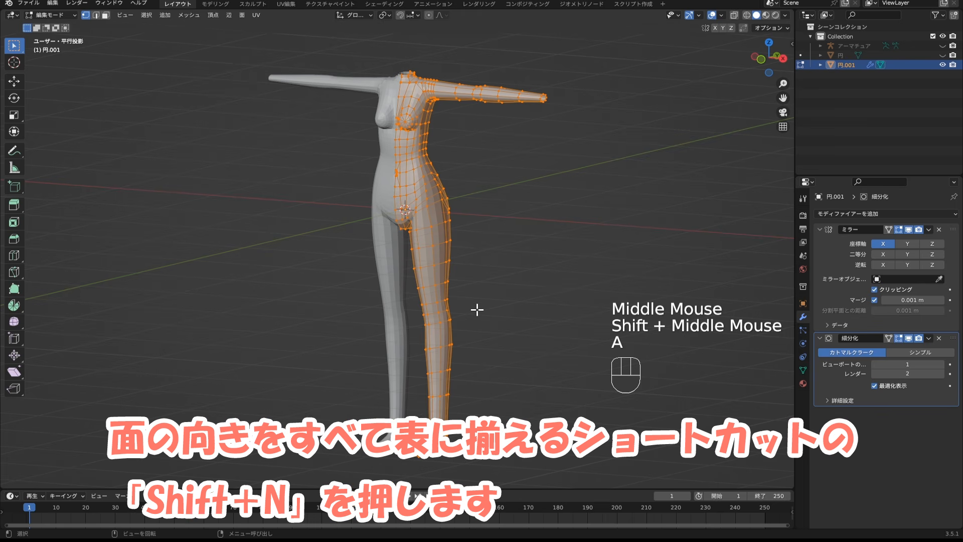
key("shift+n")
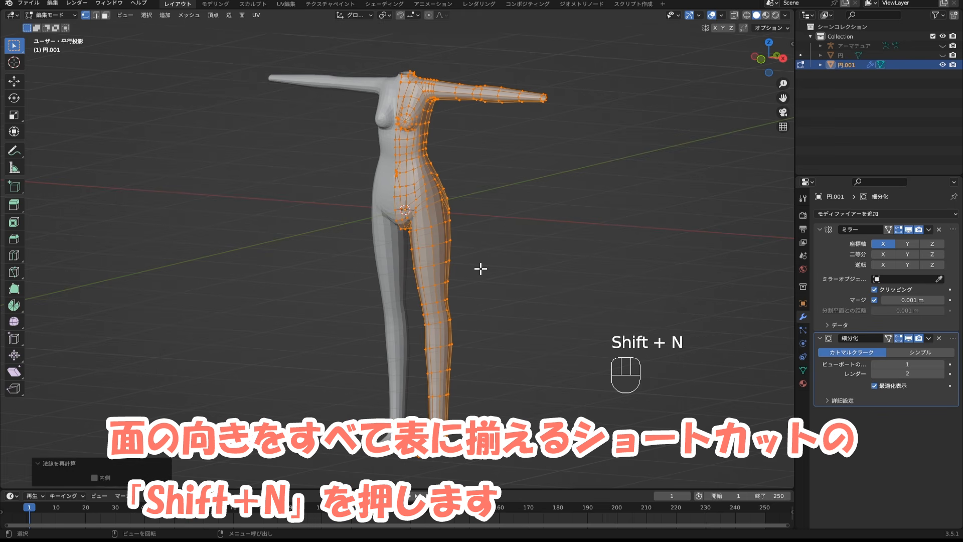
Switch to Object Mode and apply Shade Smooth to the body.
middle_click_drag(480, 270, 460, 240)
key("Tab")
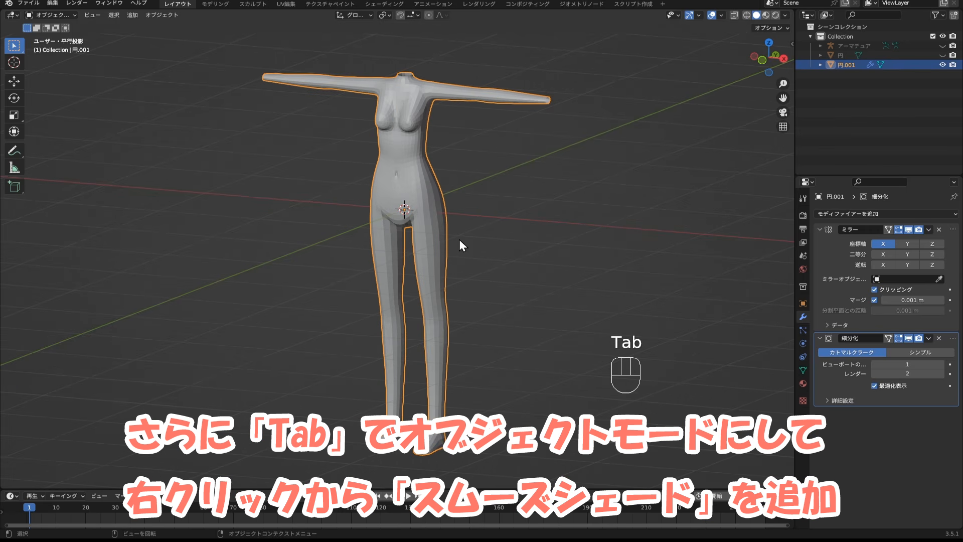
right_click(459, 239)
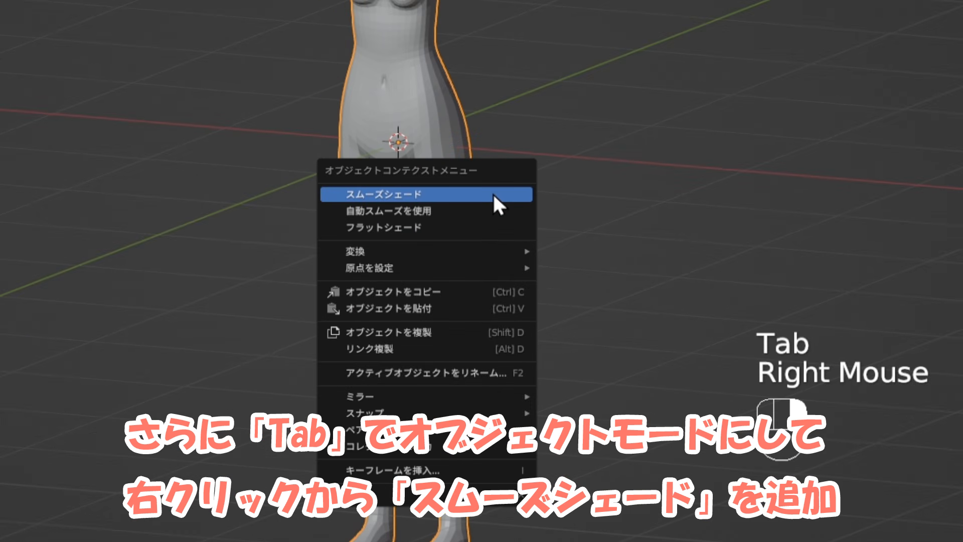
left_click(492, 192)
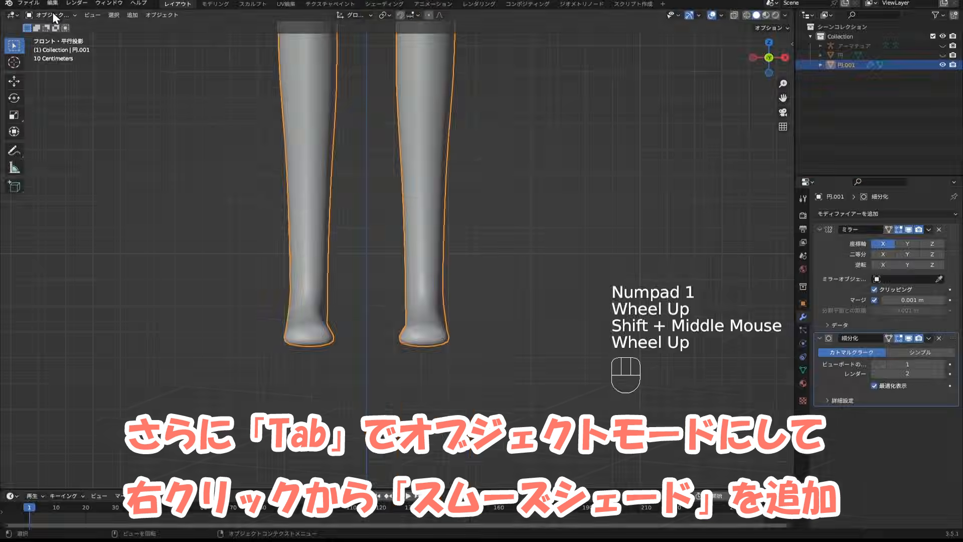
Return to Edit Mode, hide the Subdivision Surface in the viewport, and scale down the edge loop at the narrowest part of the ankle.
left_click(50, 14)
left_click(54, 41)
scroll(441, 275, "up", 3)
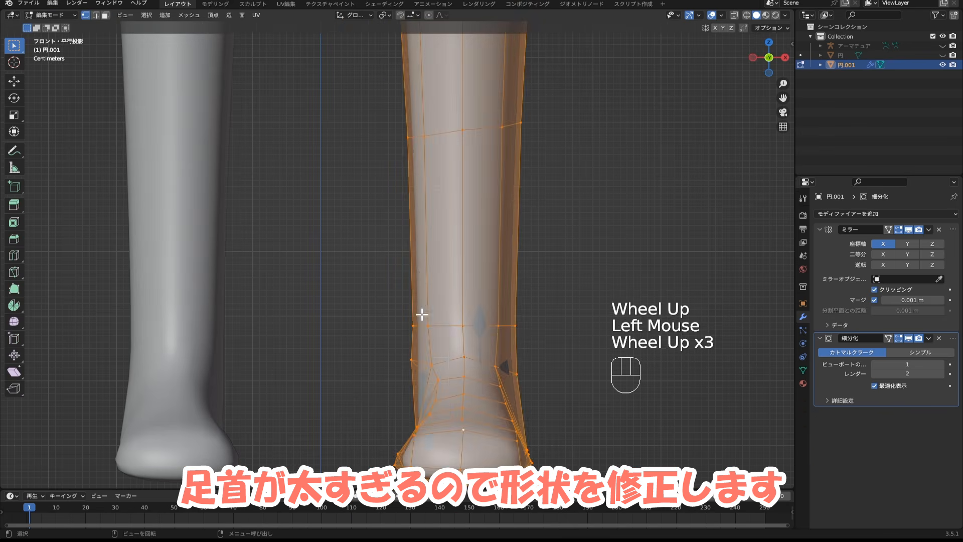
left_click(424, 321)
left_click(446, 324, "alt+shift")
left_click(908, 338)
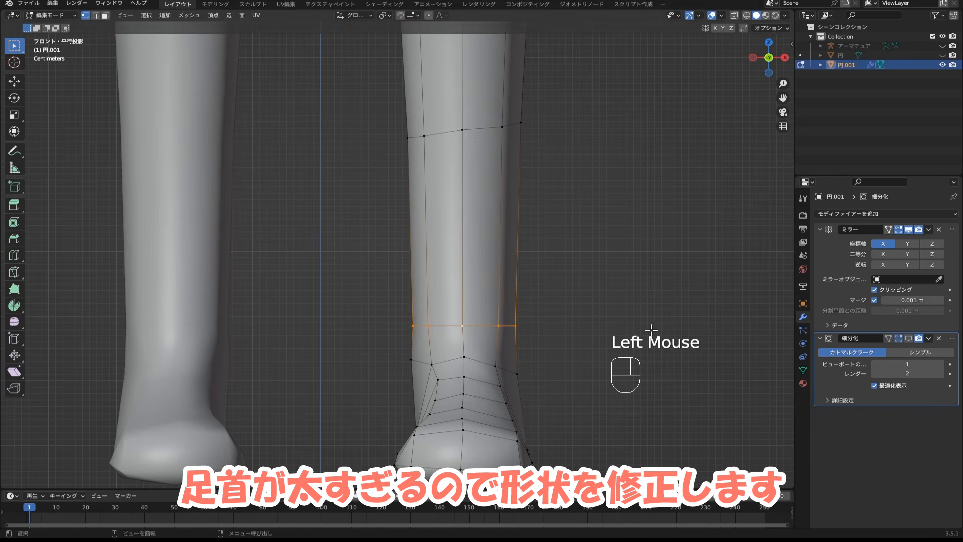
key("s")
left_click(538, 320)
Scale the edge loop just below the ankle down to about 0.8.
left_click(473, 362)
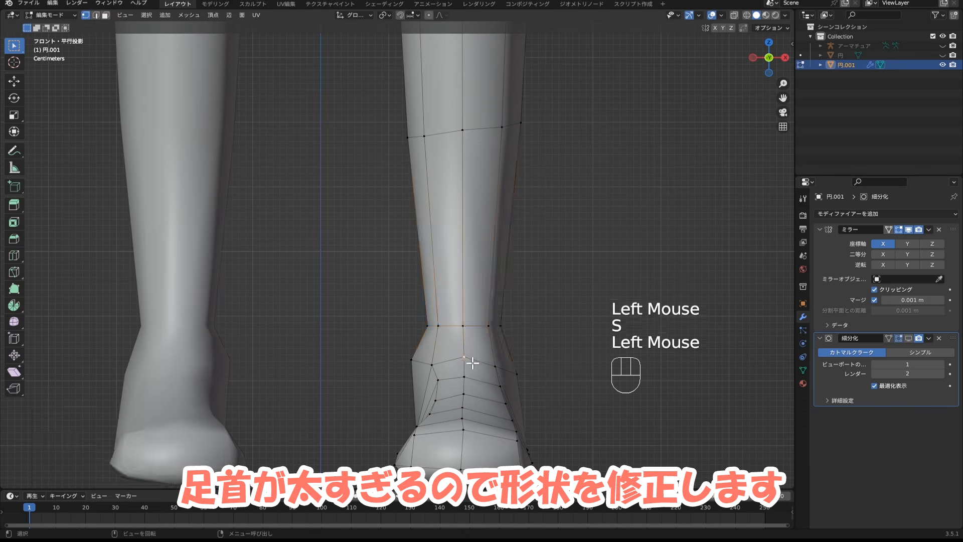
left_click(424, 363, "alt+shift")
middle_click(527, 328)
middle_click(526, 329)
key("KP_1")
key("s")
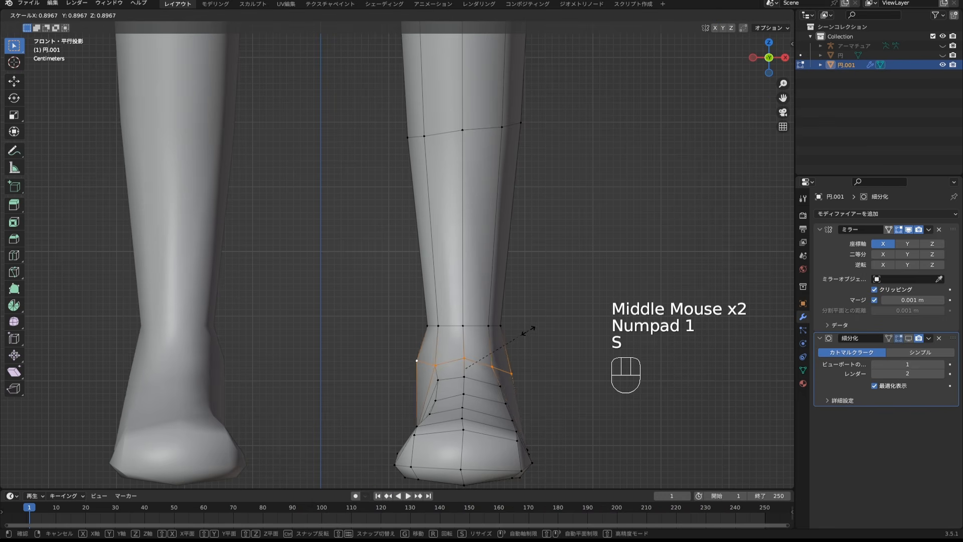
left_click(522, 333)
Scale down the lower shin's edge loop above the ankle to taper the leg smoothly.
scroll(498, 337, "down", 4)
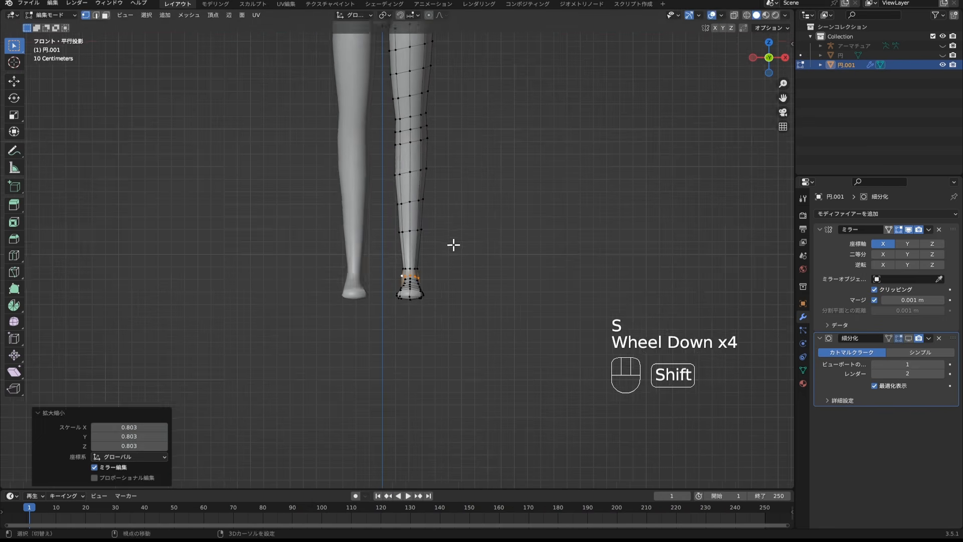
key("s")
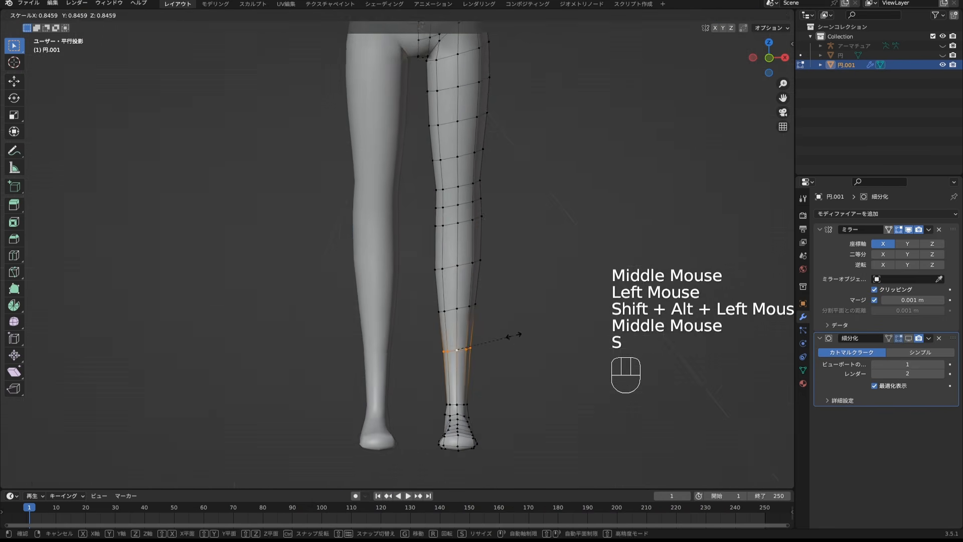
left_click(512, 335)
middle_click_drag(511, 335, 460, 361)
scroll(461, 360, "down", 4)
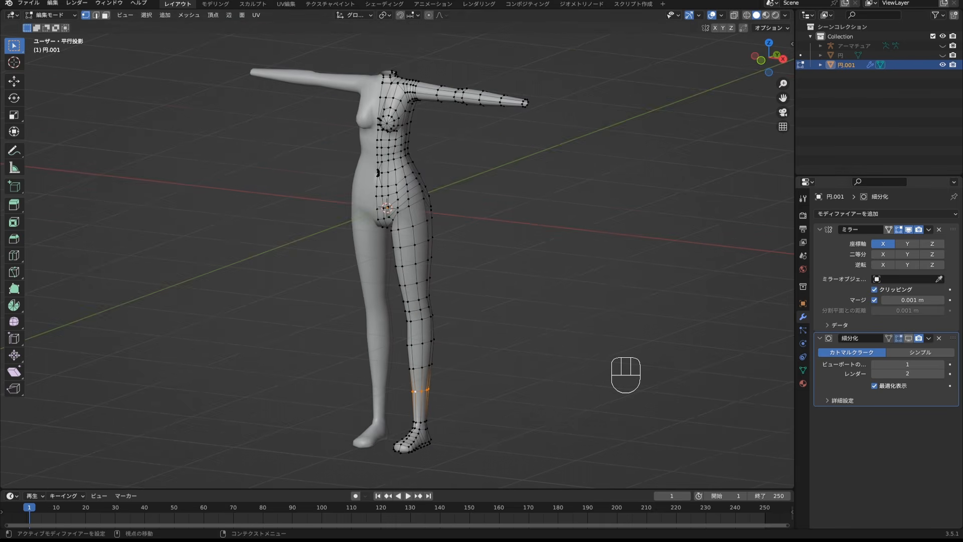
Turn the Subdivision Surface modifier's viewport display back on for the body.
left_click(908, 339)
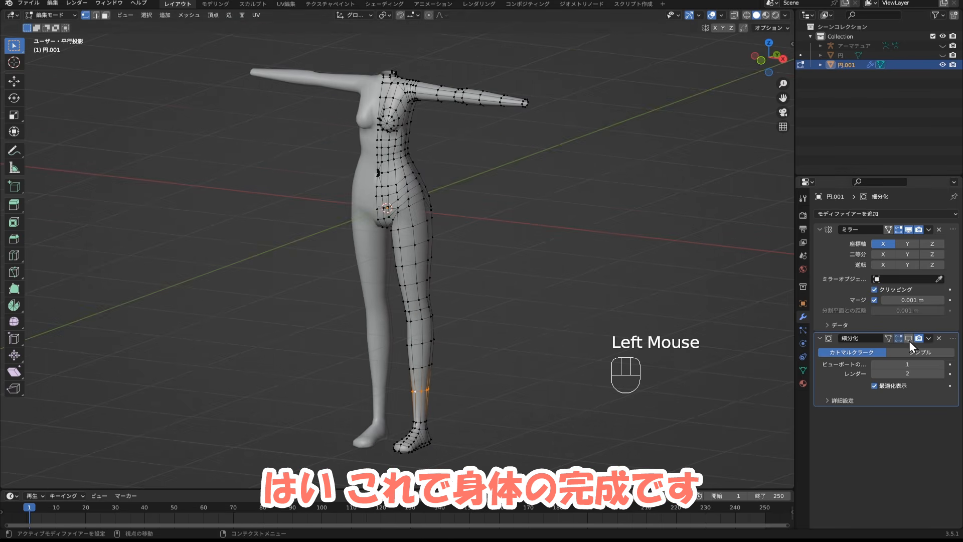
left_click(908, 339)
middle_click_drag(452, 322, 453, 323)
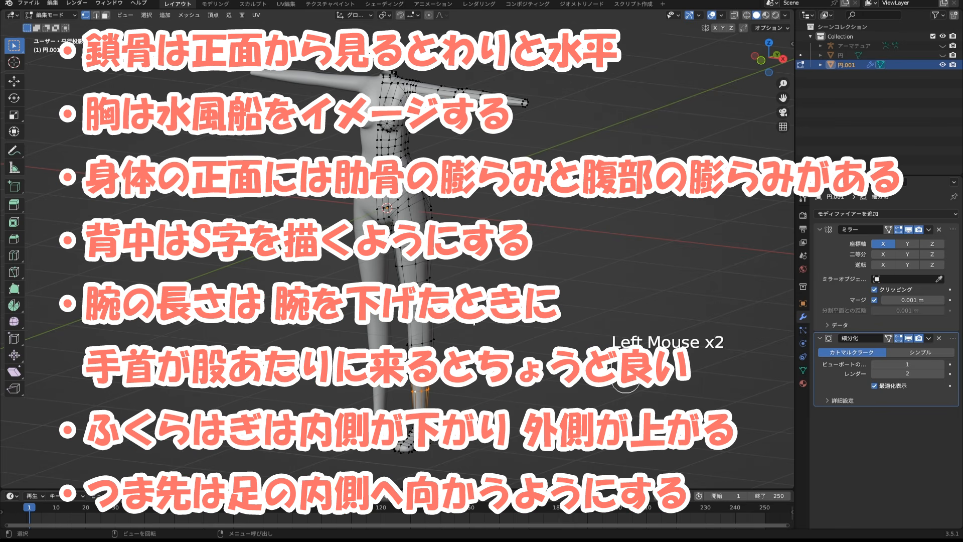
middle_click_drag(624, 386, 624, 386)
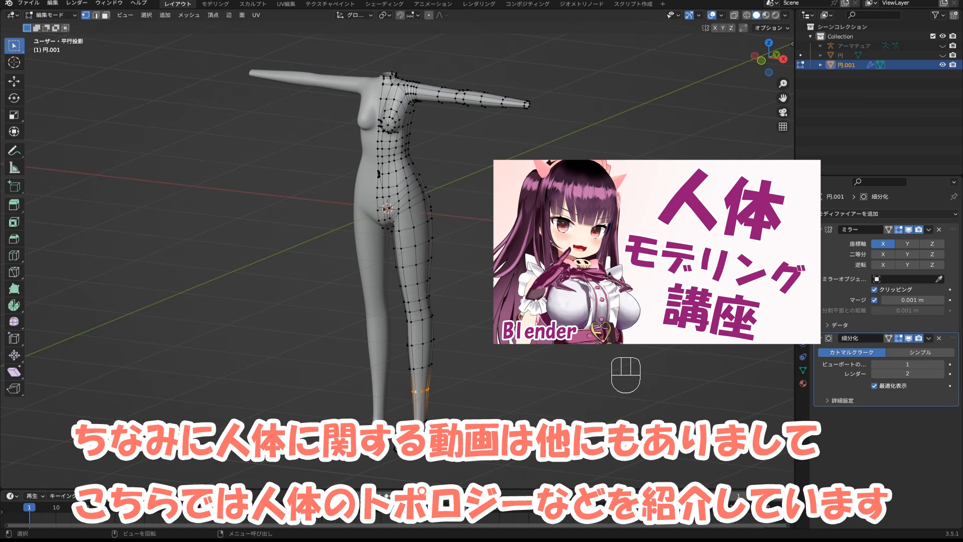
middle_click_drag(451, 321, 468, 326)
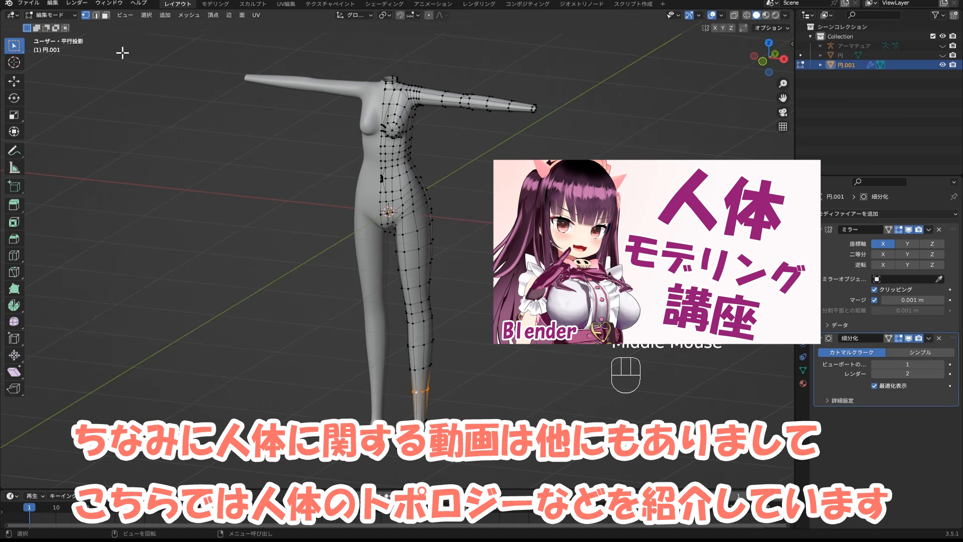
middle_click_drag(423, 366, 420, 368)
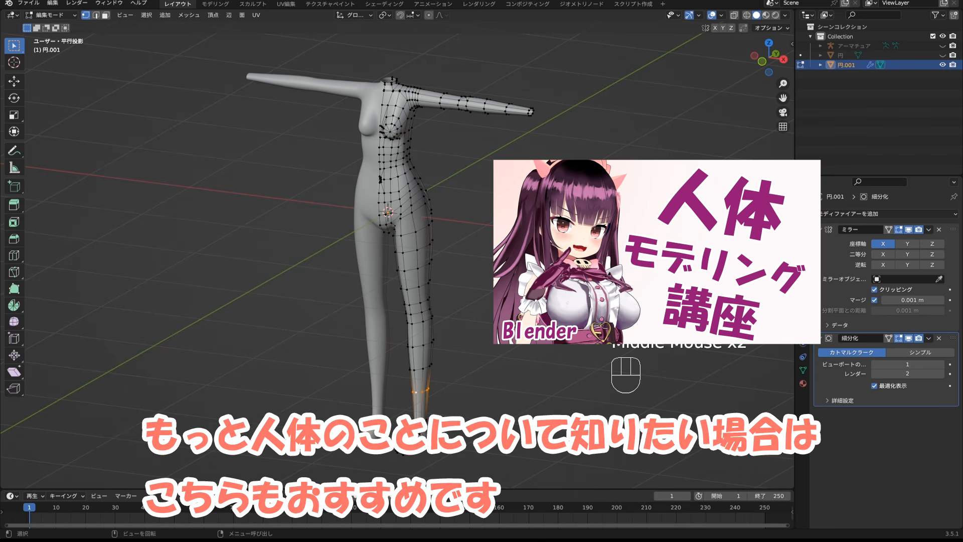